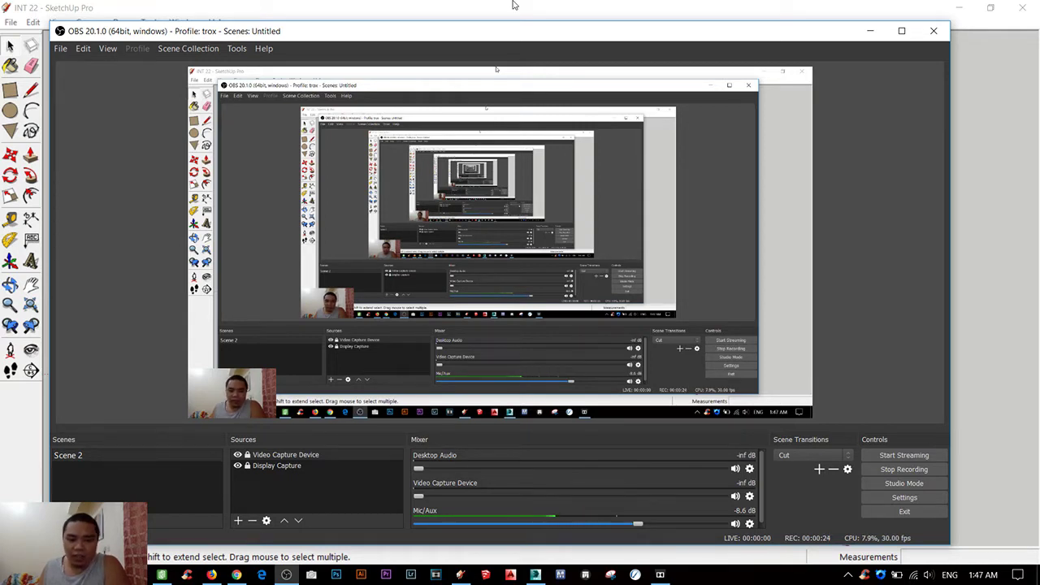
- Bring SketchUp forward and view the INT 22 nook from the front (F3) and three-quarter angles
left_click(513, 5)
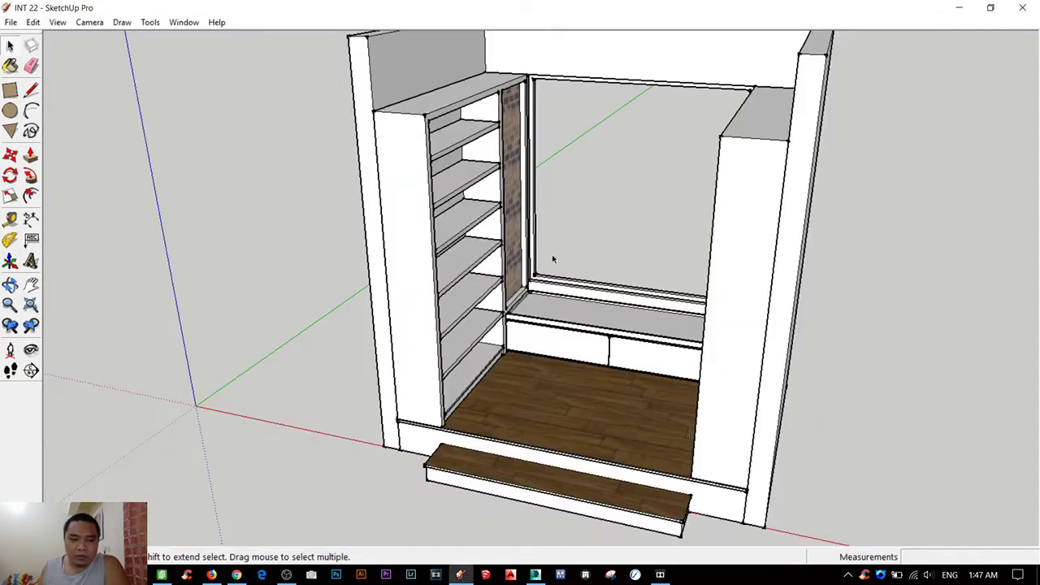
mouse_move(224, 327)
middle_mouse_down()
mouse_move(333, 314)
mouse_move(257, 432)
mouse_move(445, 464)
mouse_move(84, 447)
mouse_move(630, 362)
mouse_move(710, 192)
mouse_move(447, 204)
mouse_move(742, 301)
middle_mouse_up()
key("F3")
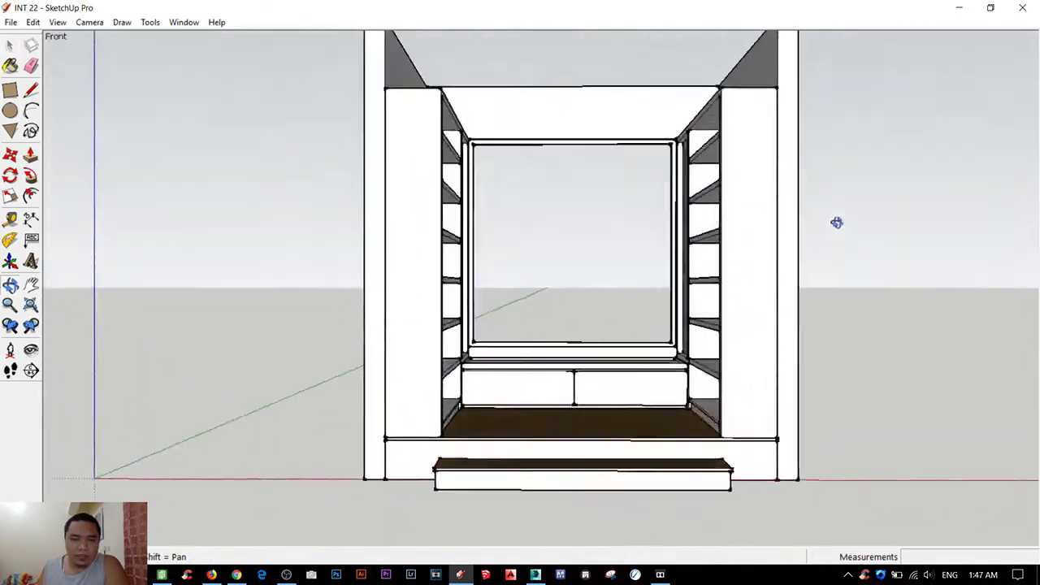
mouse_move(837, 223)
middle_mouse_down()
mouse_move(726, 186)
mouse_move(685, 242)
mouse_move(805, 348)
mouse_move(734, 373)
mouse_move(727, 339)
middle_mouse_up()
scroll(510, 437, "up", 3)
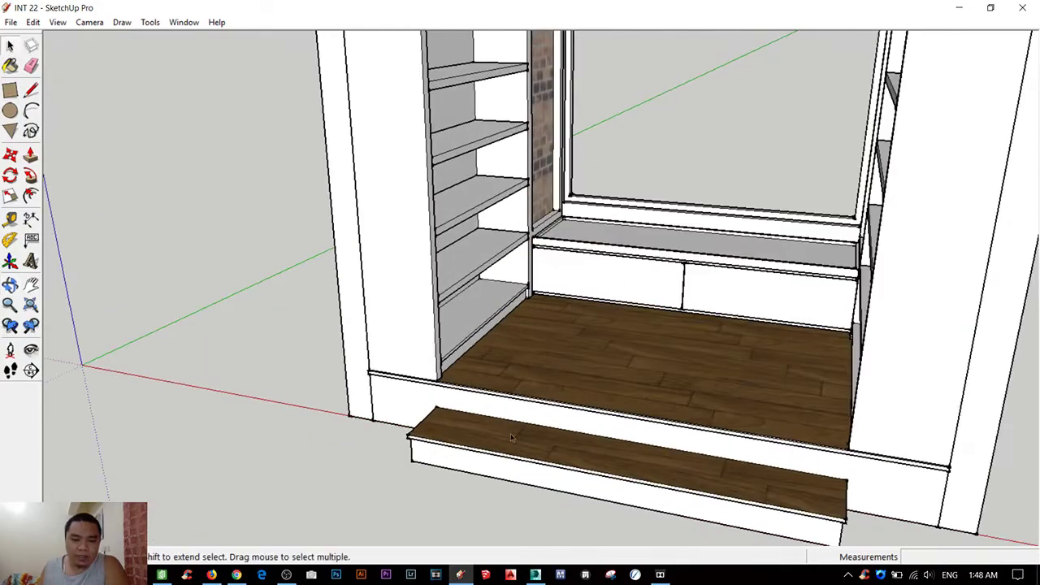
scroll(510, 437, "down", 4)
mouse_move(510, 437)
middle_mouse_down()
mouse_move(610, 379)
mouse_move(520, 390)
middle_mouse_up()
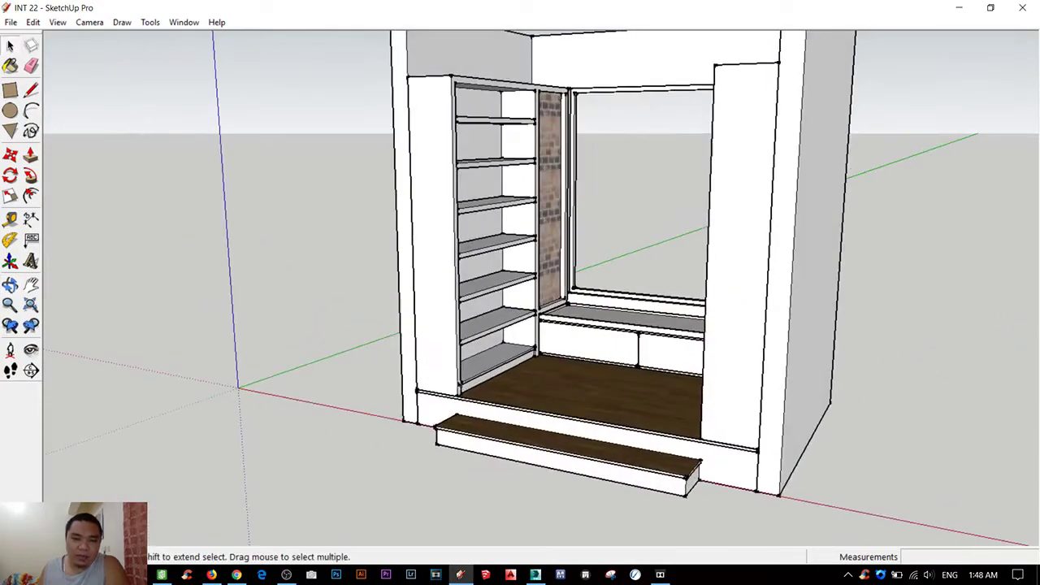
scroll(633, 457, "down", 3)
middle_click_drag(633, 458, 627, 480)
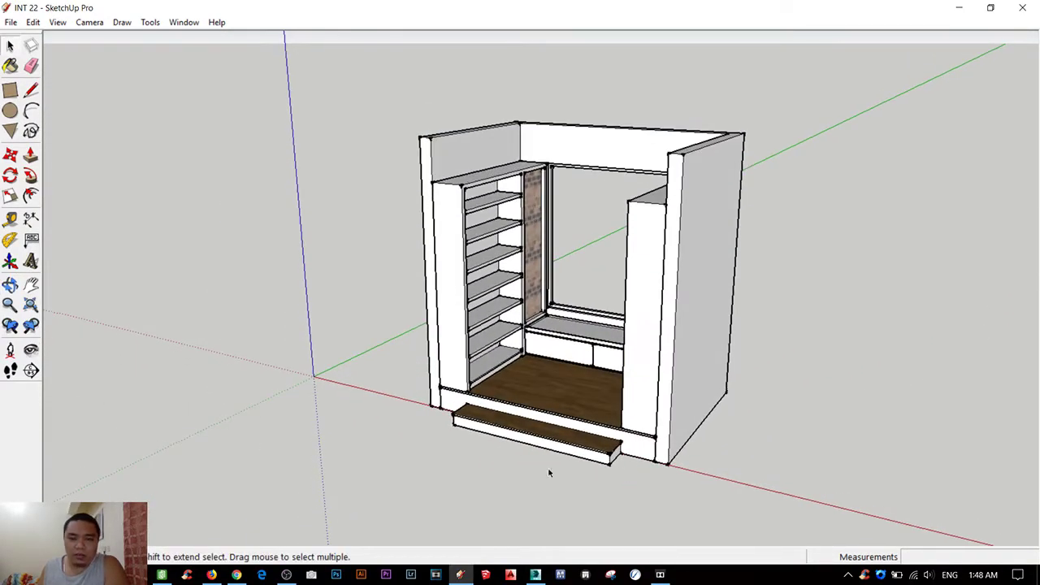
mouse_move(549, 473)
middle_mouse_down()
mouse_move(615, 485)
mouse_move(468, 492)
middle_mouse_up()
scroll(561, 244, "up", 5)
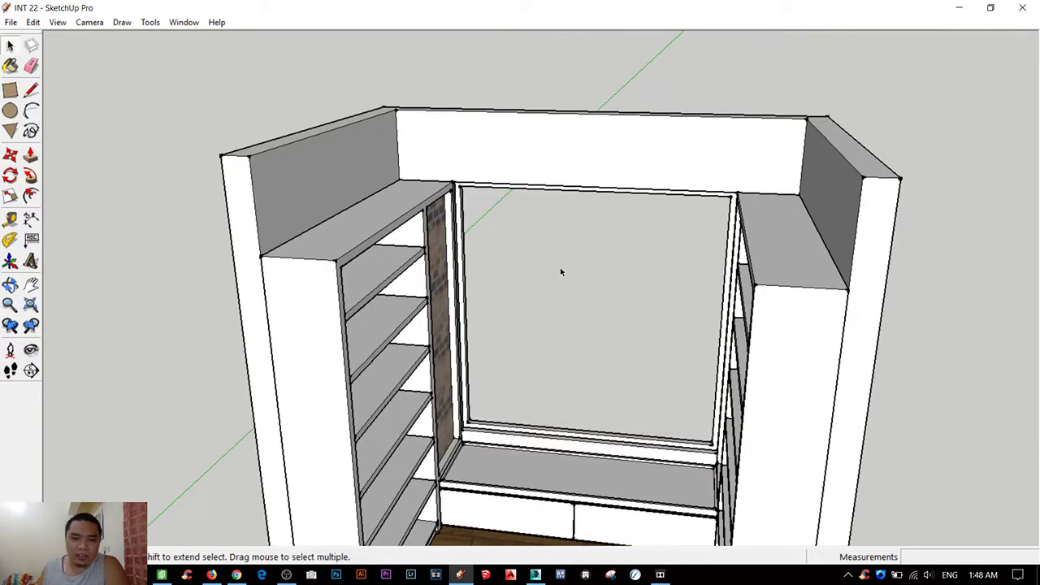
scroll(550, 276, "down", 5)
scroll(541, 281, "down", 3)
- Orbit and zoom to face the alcove head-on and inspect the shelves from each side
middle_click_drag(540, 281, 371, 286)
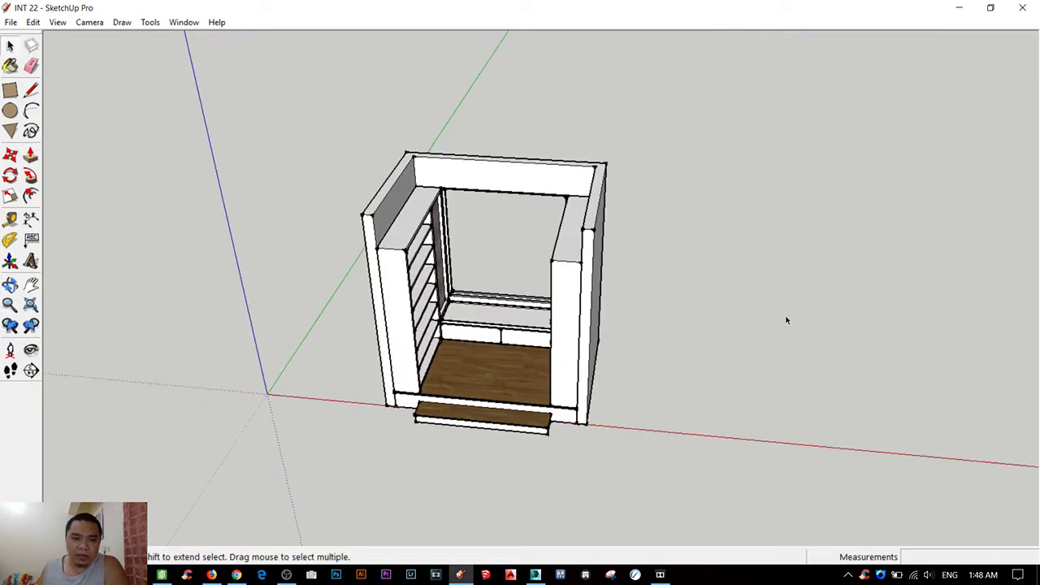
mouse_move(448, 271)
middle_mouse_down()
mouse_move(517, 287)
mouse_move(401, 403)
mouse_move(392, 374)
mouse_move(406, 482)
mouse_move(635, 472)
mouse_move(476, 515)
middle_mouse_up()
scroll(518, 287, "up", 4)
scroll(407, 483, "up", 2)
scroll(406, 482, "up", 3)
scroll(488, 332, "up", 3)
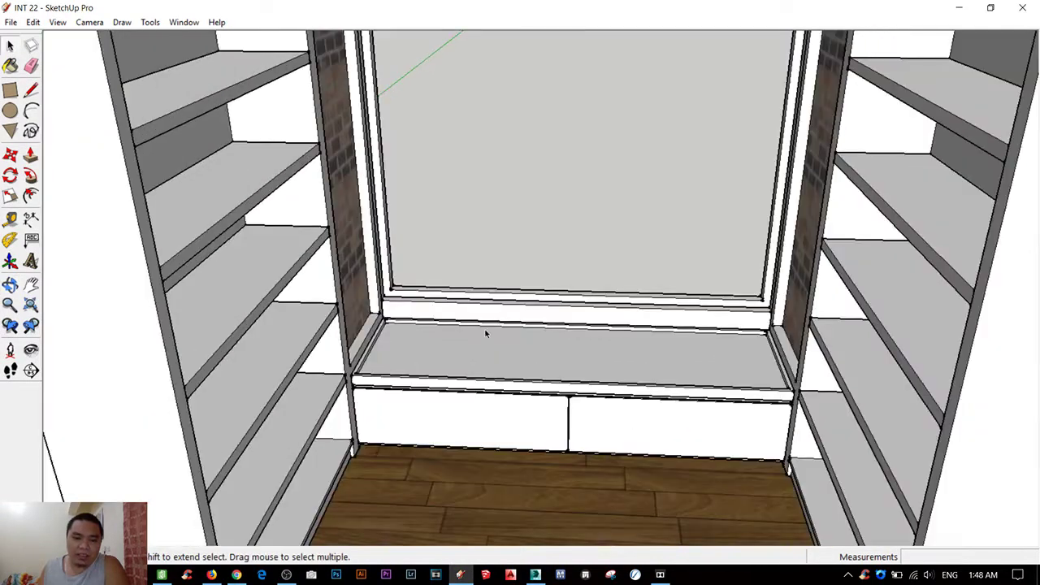
scroll(418, 388, "up", 2)
scroll(392, 353, "down", 3)
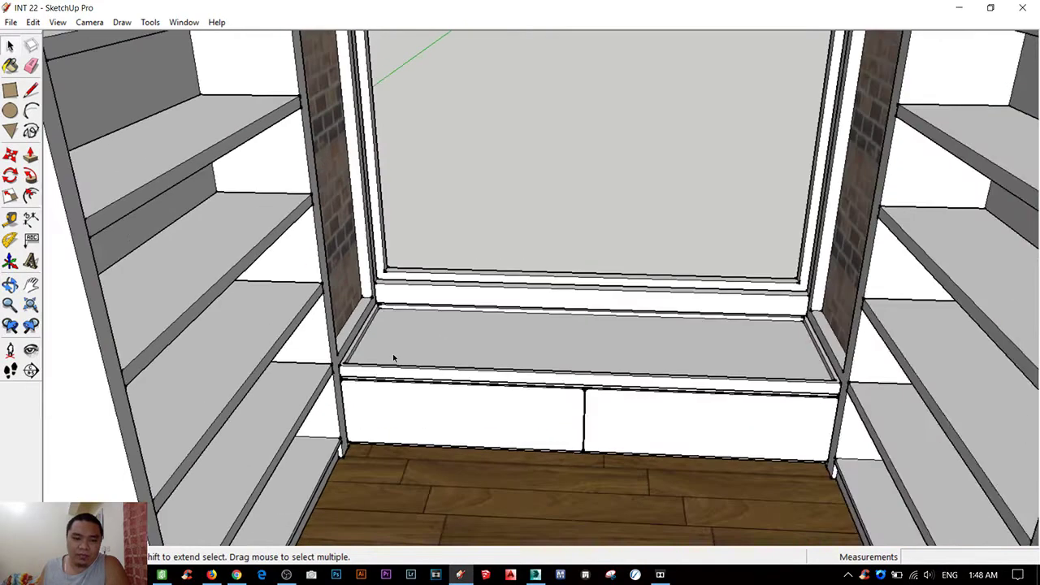
scroll(395, 354, "down", 5)
middle_click_drag(350, 415, 406, 371)
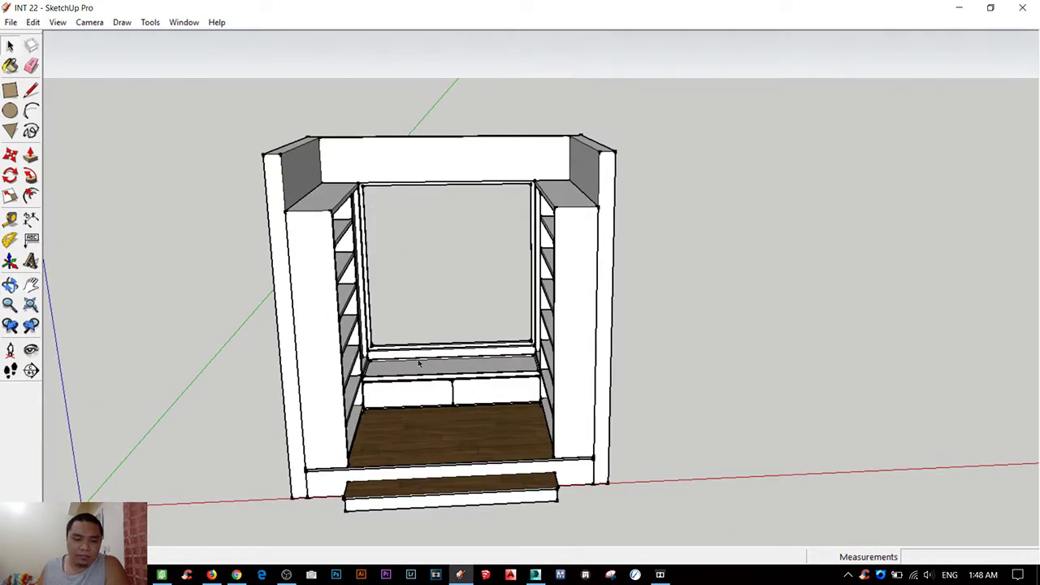
scroll(434, 355, "up", 2)
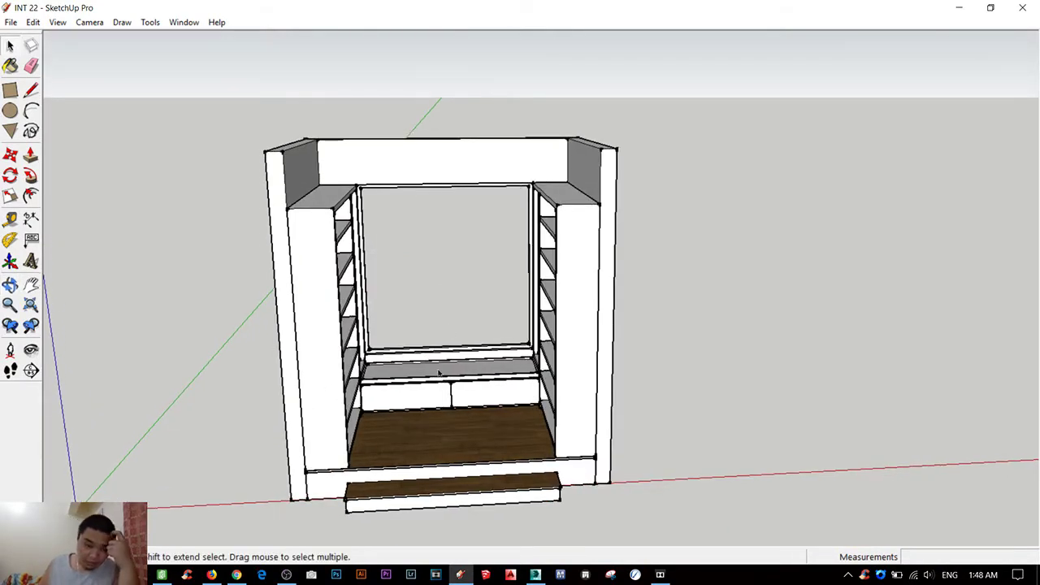
mouse_move(439, 372)
middle_mouse_down()
mouse_move(492, 330)
mouse_move(418, 374)
mouse_move(353, 371)
middle_mouse_up()
scroll(499, 379, "up", 3)
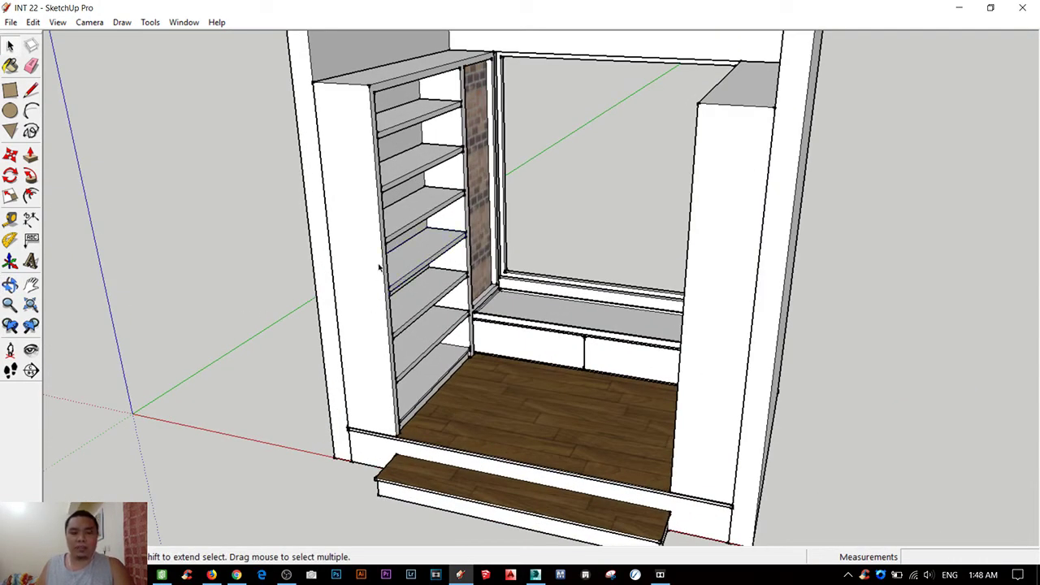
left_click(378, 268)
mouse_move(255, 236)
middle_mouse_down()
mouse_move(249, 279)
mouse_move(398, 275)
mouse_move(160, 335)
middle_mouse_up()
left_click(248, 279)
left_click(399, 275)
left_click(160, 336)
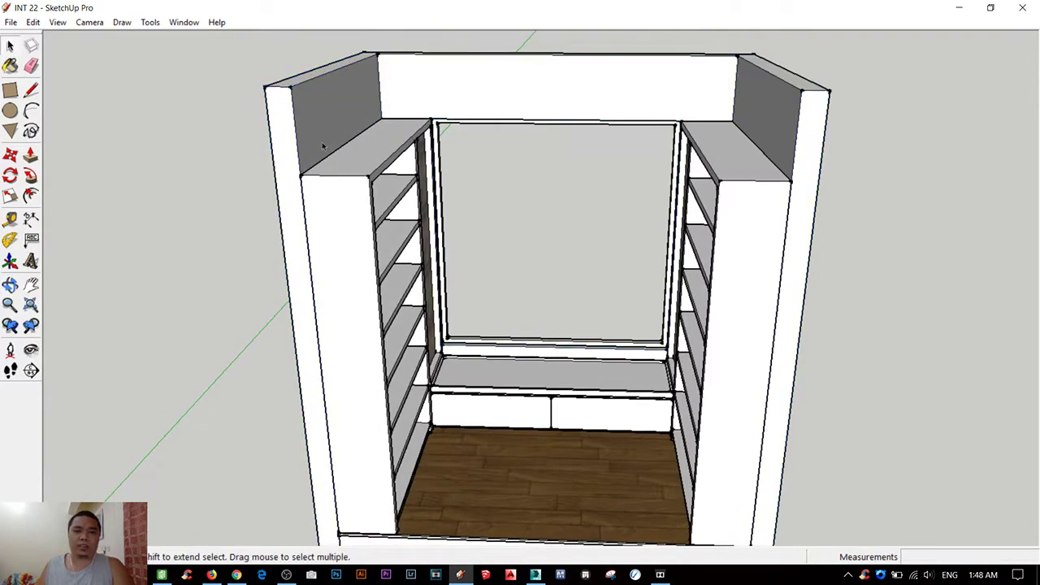
left_click(322, 146)
middle_click_drag(49, 441, 92, 406)
scroll(264, 433, "down", 3)
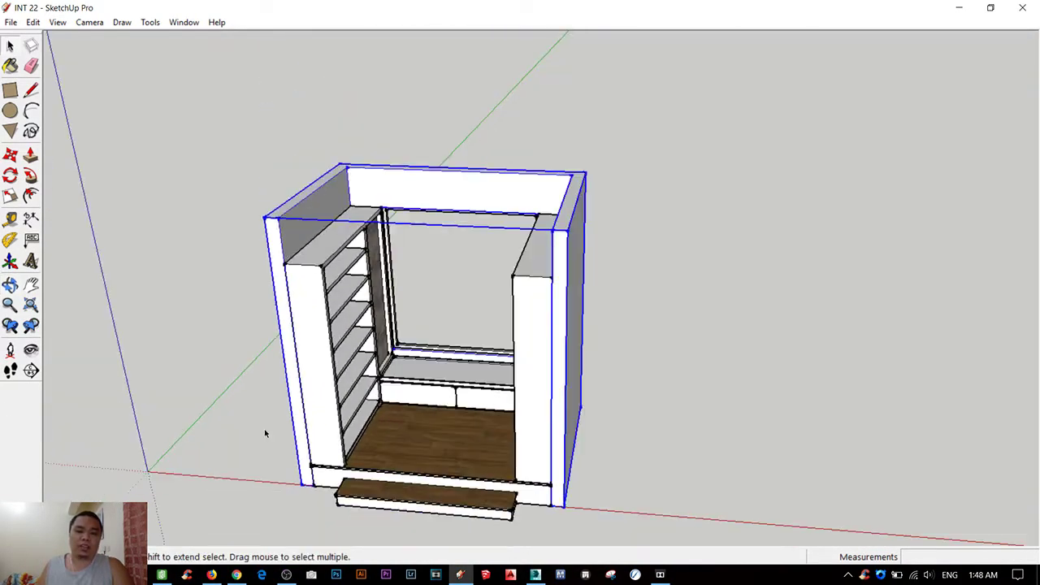
mouse_move(265, 433)
middle_mouse_down()
mouse_move(300, 448)
mouse_move(390, 203)
mouse_move(655, 253)
mouse_move(397, 475)
middle_mouse_up()
scroll(300, 447, "up", 2)
left_click(449, 411)
left_click(539, 301)
left_click(390, 203)
left_click(654, 253)
double_click(640, 170)
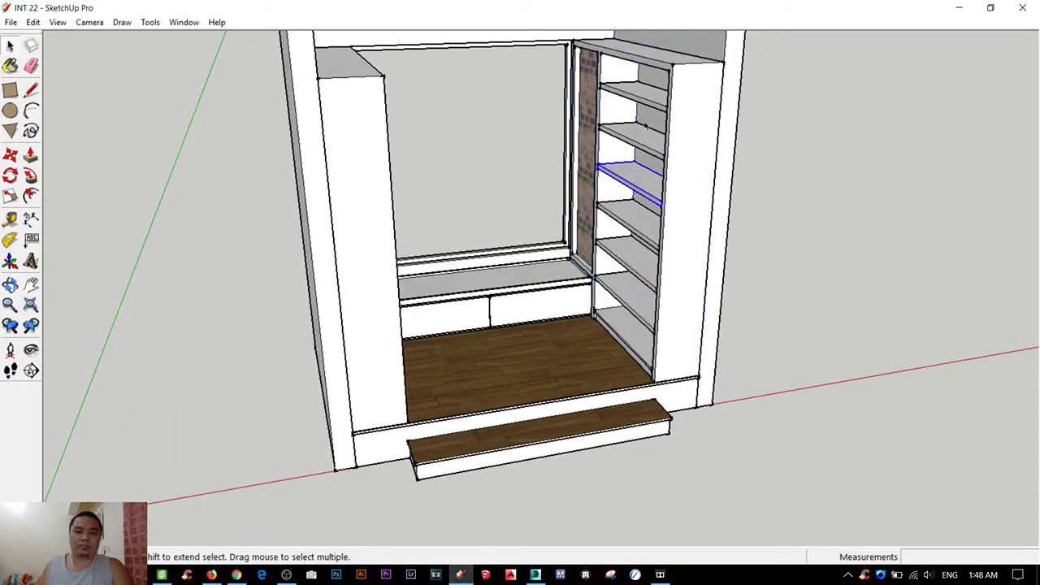
left_click(652, 98)
left_click(633, 183)
left_click(606, 216)
scroll(422, 339, "up", 5)
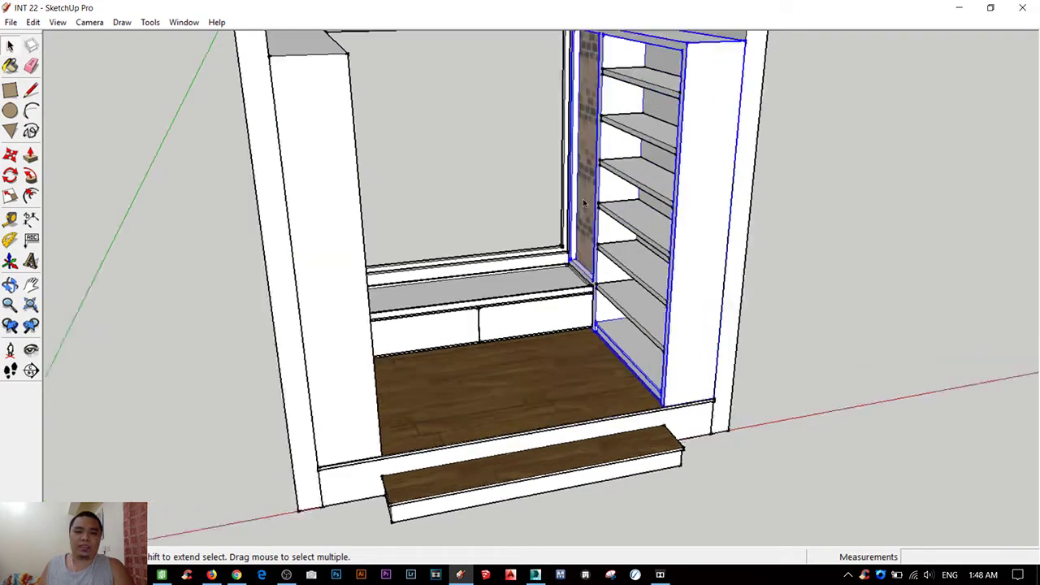
mouse_move(422, 339)
middle_mouse_down()
mouse_move(349, 295)
mouse_move(513, 182)
mouse_move(496, 146)
mouse_move(456, 123)
middle_mouse_up()
left_click(500, 195)
scroll(537, 174, "down", 2)
scroll(537, 174, "down", 6)
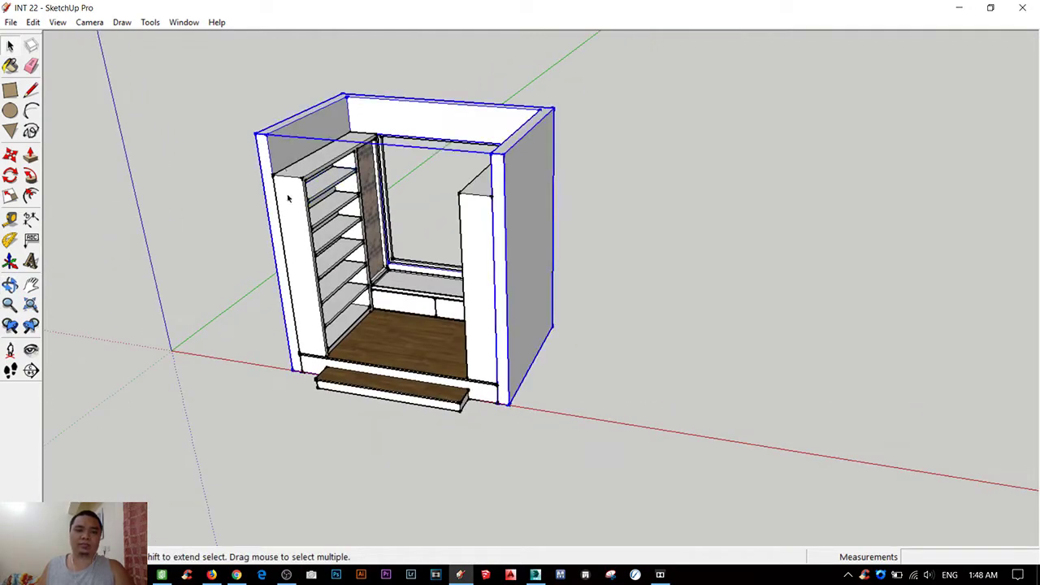
left_click(346, 349)
left_click(357, 373)
mouse_move(529, 398)
middle_mouse_down()
mouse_move(545, 220)
mouse_move(556, 375)
middle_mouse_up()
scroll(555, 375, "up", 3)
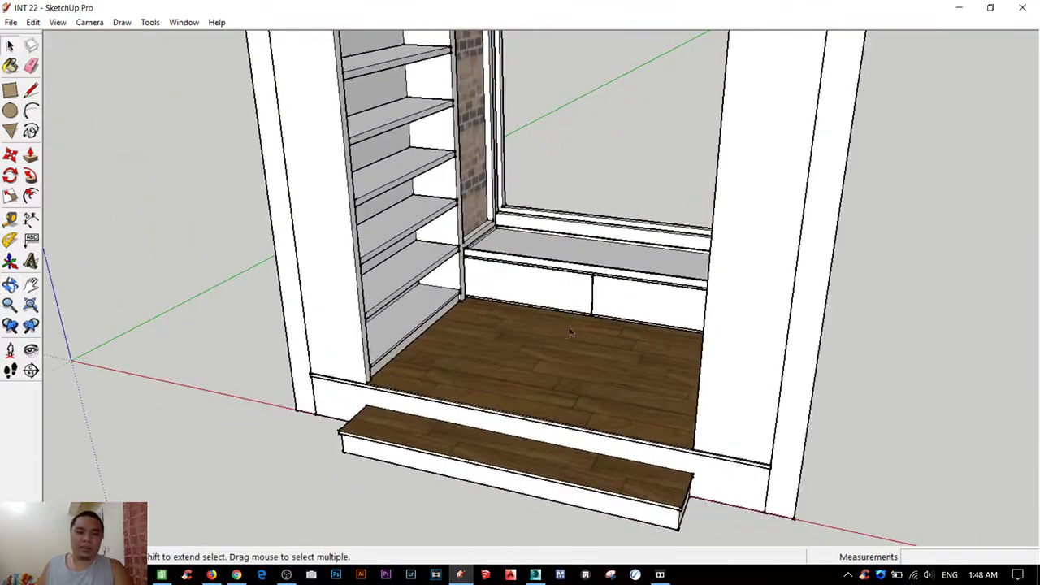
mouse_move(570, 332)
middle_mouse_down()
mouse_move(639, 352)
mouse_move(510, 356)
mouse_move(497, 342)
mouse_move(543, 325)
mouse_move(227, 388)
middle_mouse_up()
scroll(509, 356, "down", 3)
left_click(228, 388)
scroll(554, 355, "up", 3)
mouse_move(554, 356)
middle_mouse_down()
mouse_move(672, 283)
mouse_move(590, 323)
mouse_move(680, 437)
mouse_move(667, 376)
mouse_move(576, 372)
mouse_move(622, 298)
mouse_move(580, 383)
mouse_move(594, 379)
mouse_move(514, 372)
middle_mouse_up()
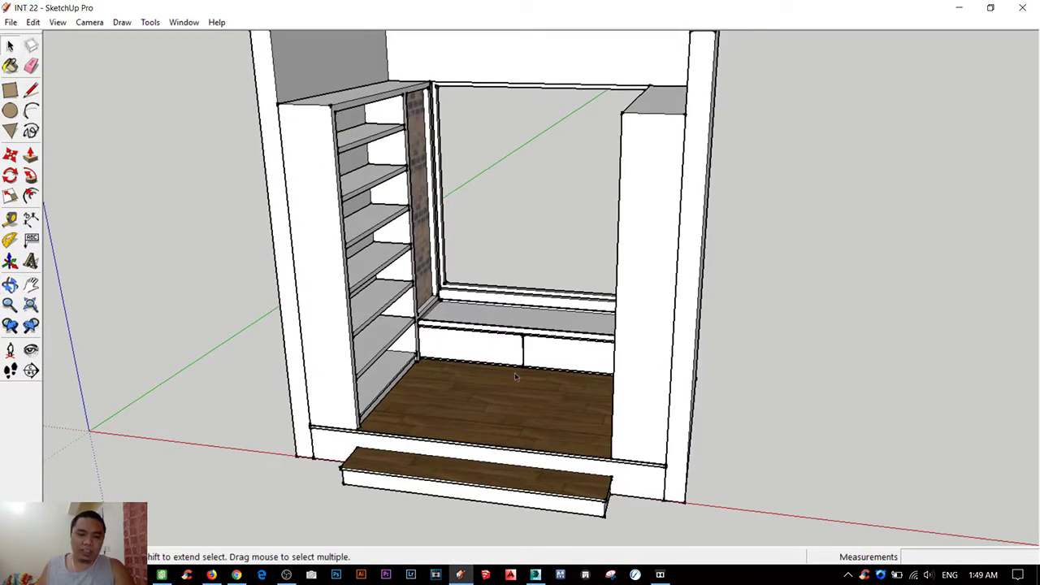
mouse_move(157, 258)
middle_mouse_down()
mouse_move(497, 262)
mouse_move(494, 251)
middle_mouse_up()
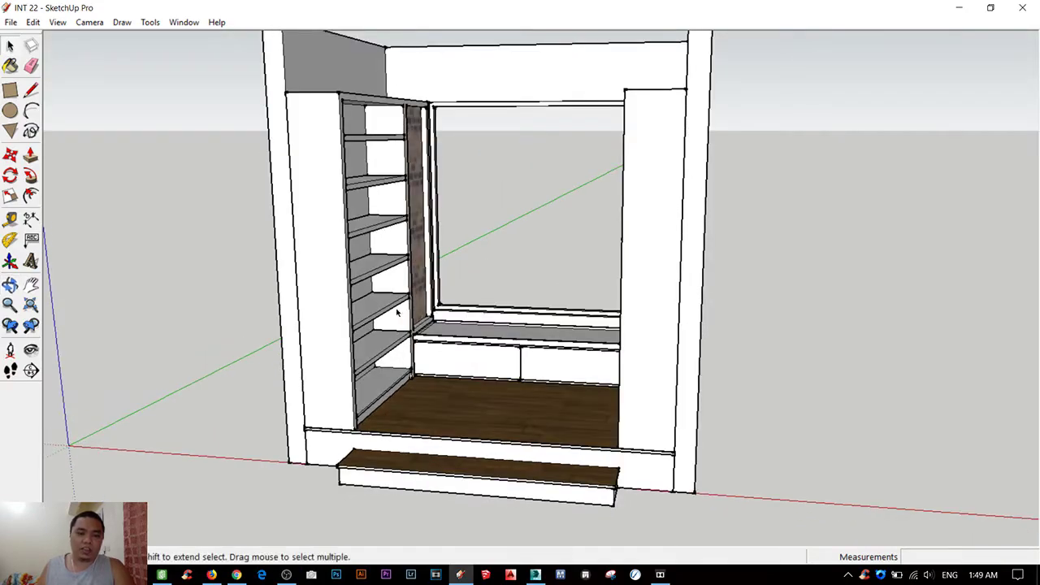
mouse_move(398, 341)
middle_mouse_down()
mouse_move(401, 333)
mouse_move(487, 391)
mouse_move(464, 389)
mouse_move(437, 480)
mouse_move(483, 413)
mouse_move(460, 437)
middle_mouse_up()
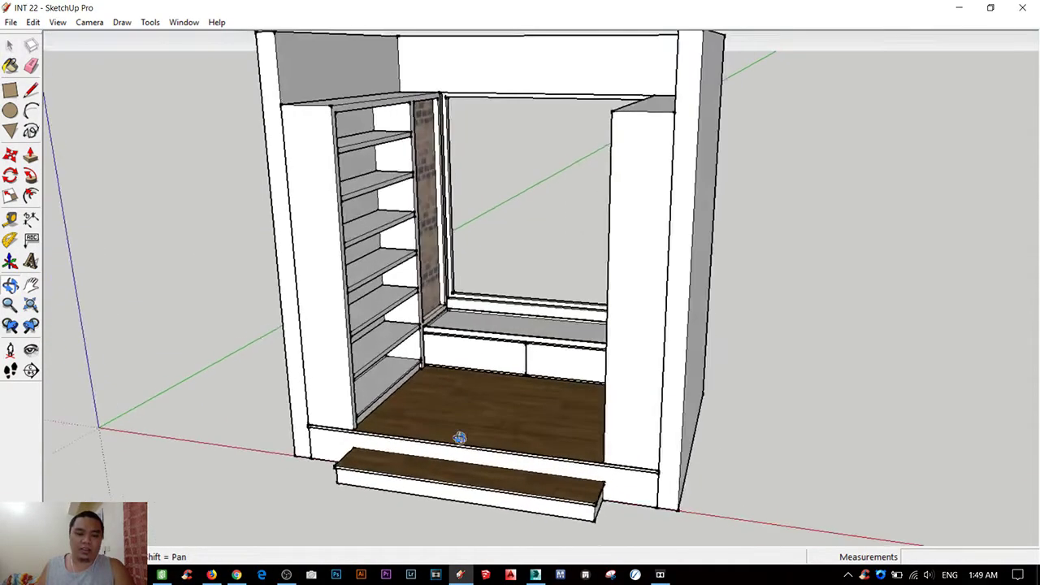
scroll(461, 433, "up", 3)
scroll(461, 430, "down", 2)
scroll(408, 411, "down", 3)
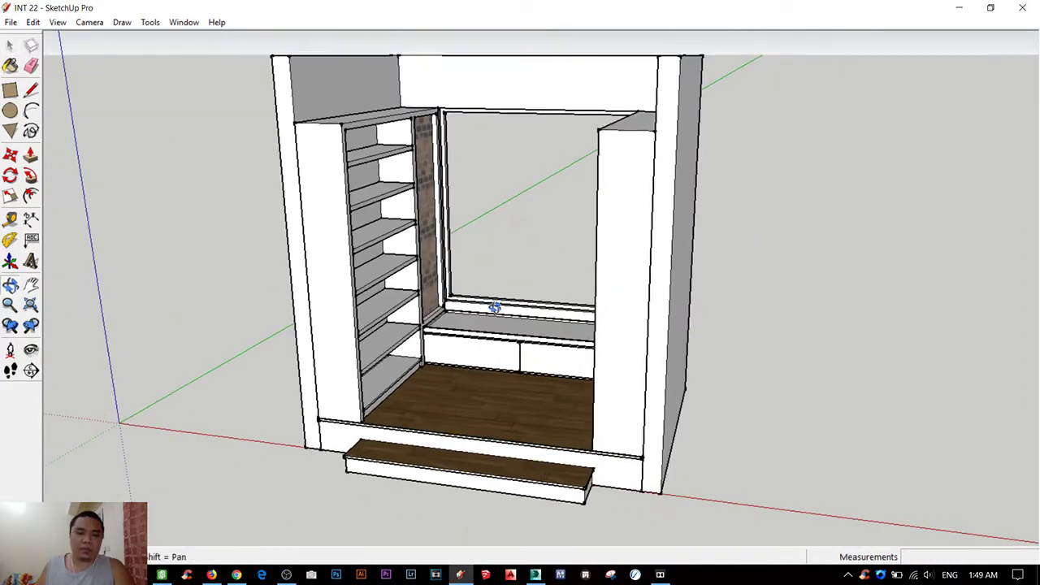
mouse_move(408, 411)
middle_mouse_down("shift")
mouse_move(462, 370)
mouse_move(443, 244)
middle_mouse_up("shift")
scroll(442, 243, "down", 2)
scroll(441, 101, "up", 2)
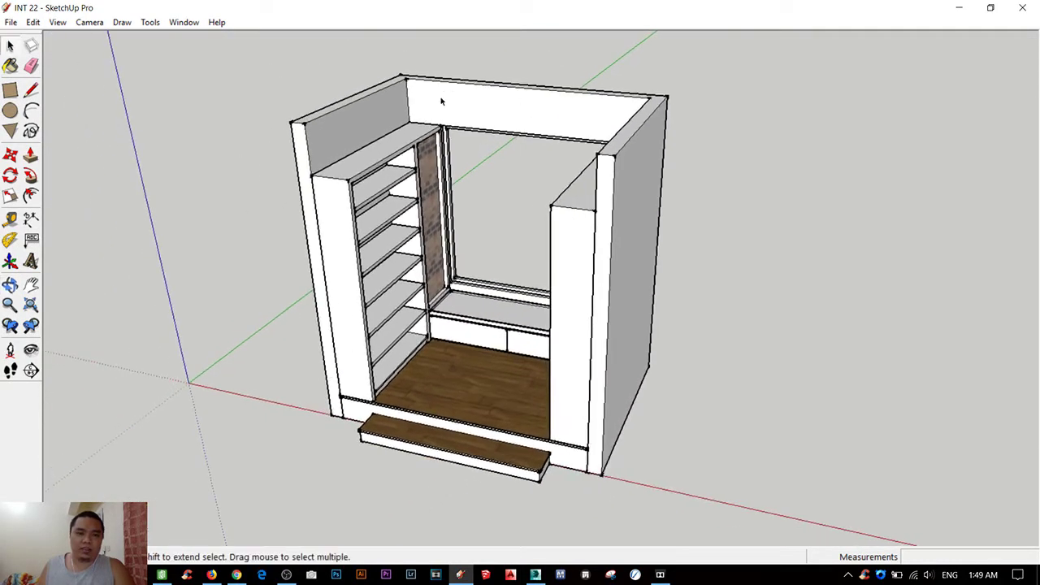
middle_click_drag(252, 183, 288, 322)
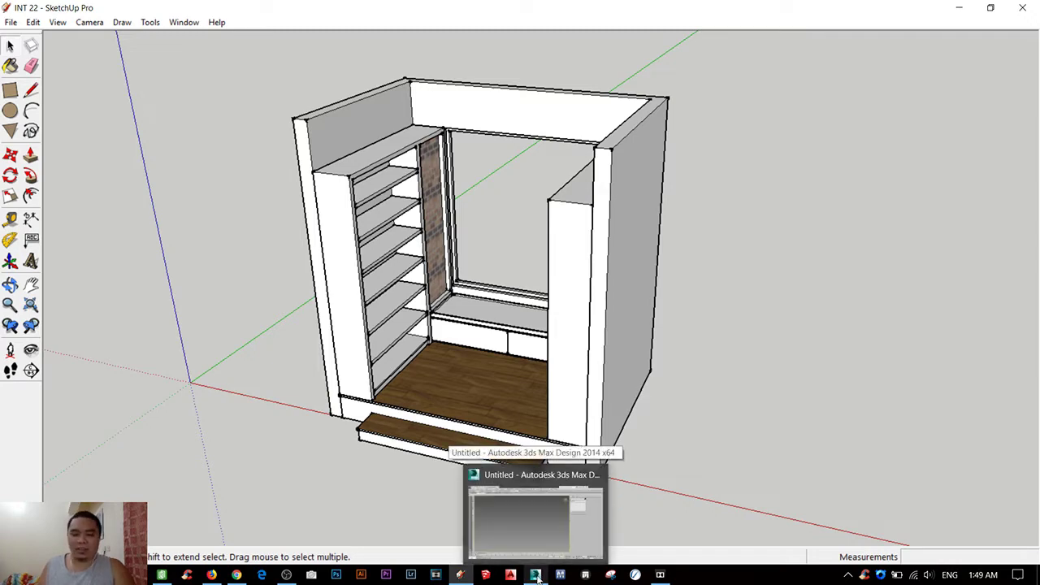
- Switch to 3ds Max, toggle Top and Perspective views, and choose Import > Merge
left_click(537, 522)
left_click(537, 523)
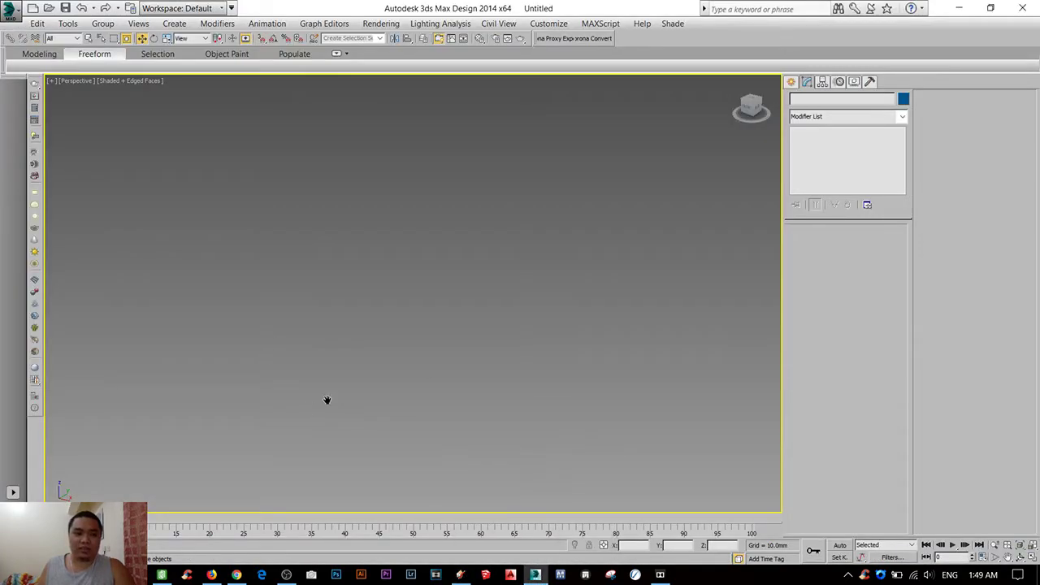
key("t")
key("p")
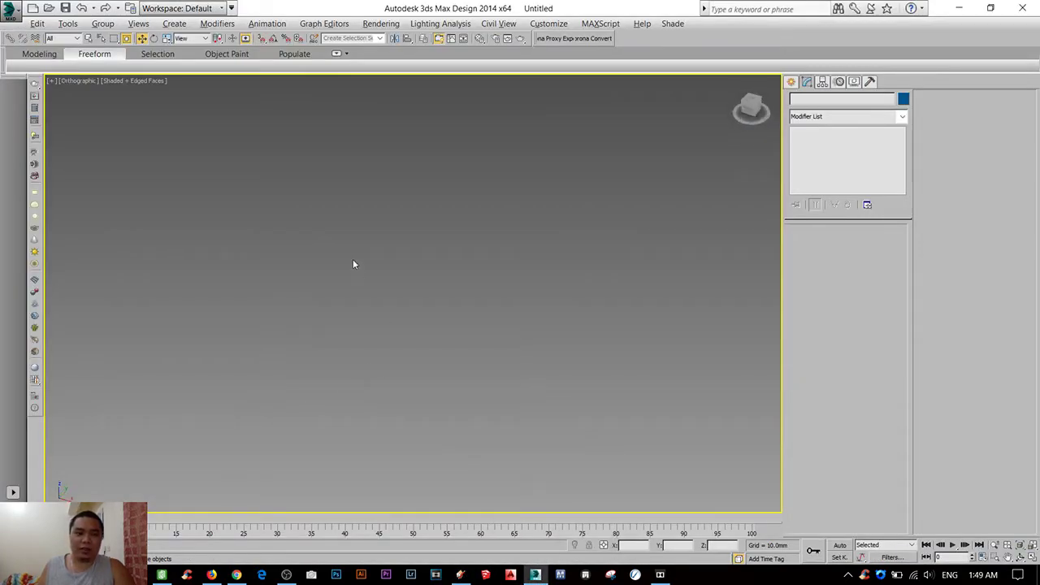
left_click(11, 11)
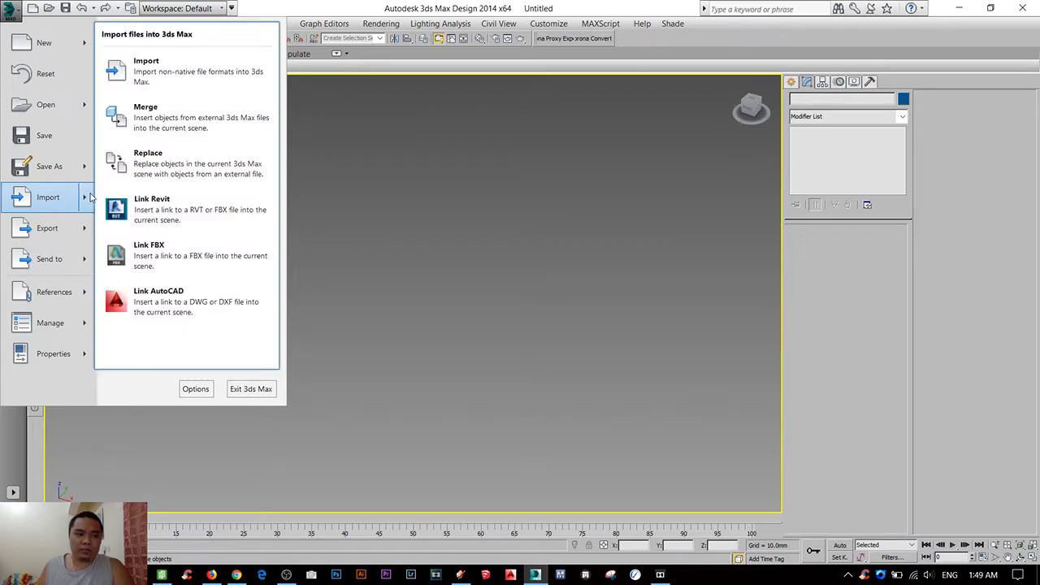
mouse_move(47, 197)
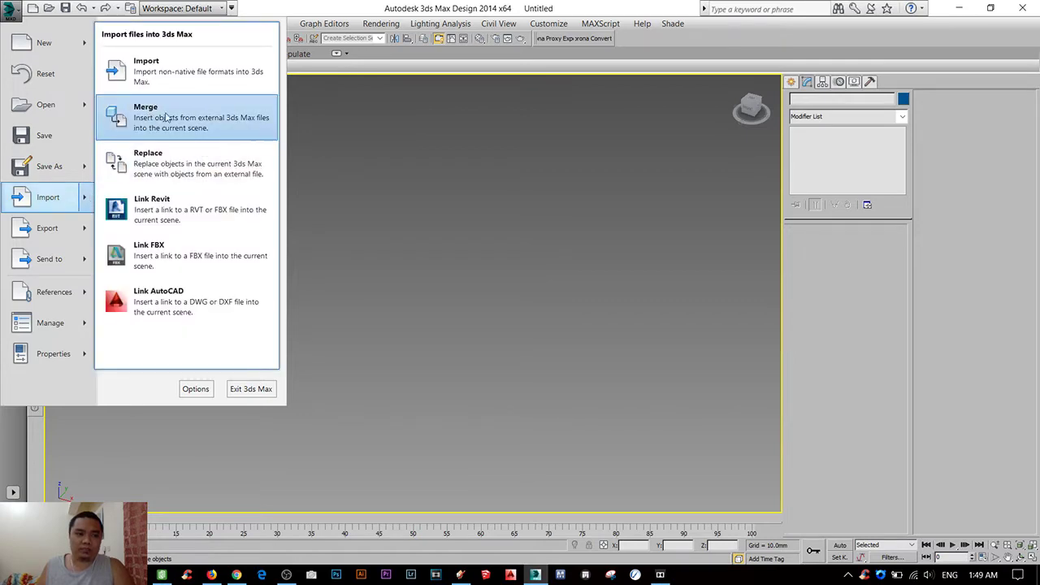
left_click(166, 118)
- Navigate the Merge File browser to D:\MY PROJECTS\2017\INTERIOR 022
left_click(43, 201)
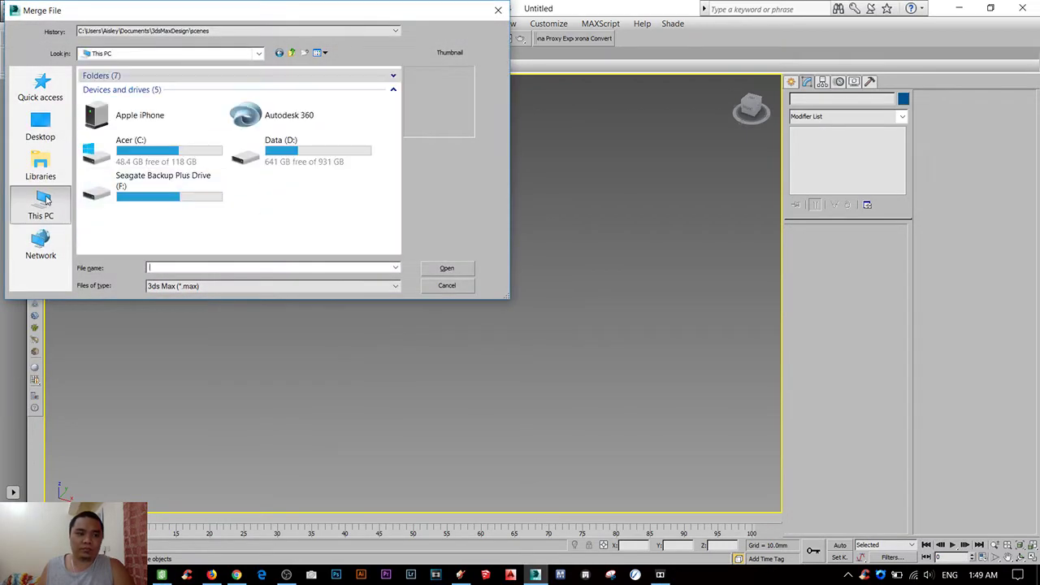
double_click(316, 163)
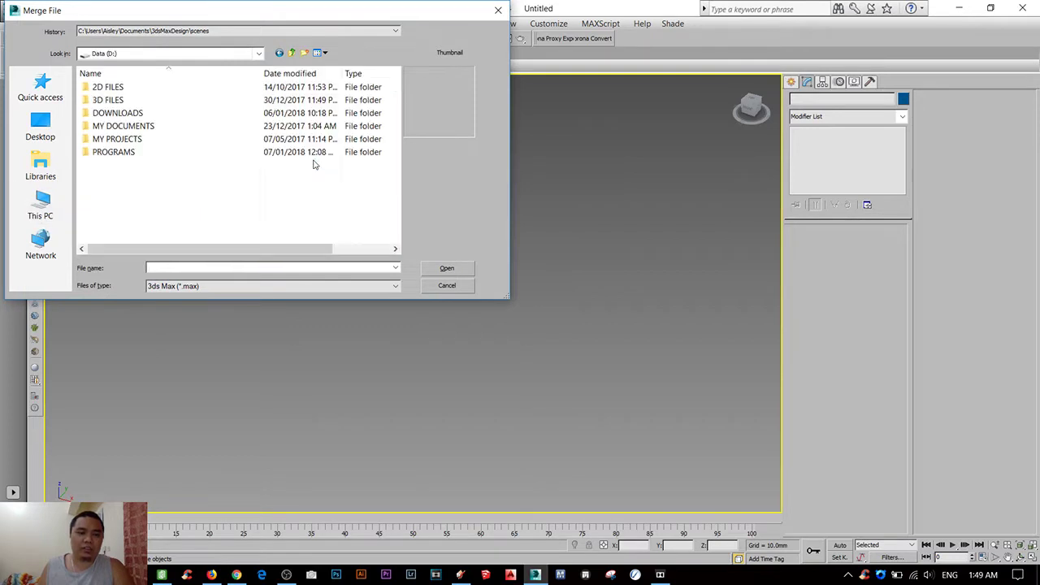
double_click(126, 140)
double_click(129, 88)
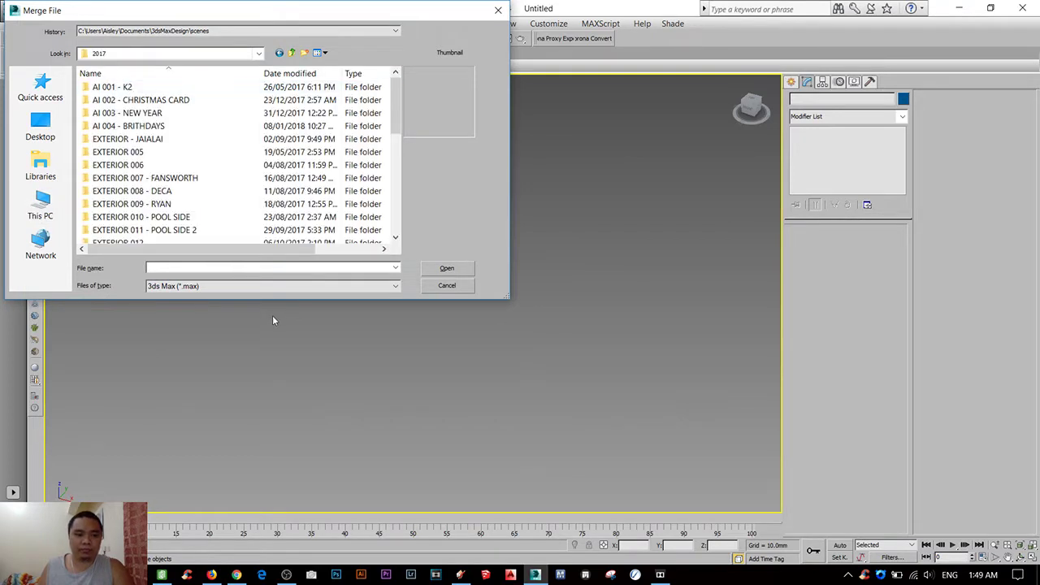
scroll(162, 187, "down", 8)
scroll(146, 203, "down", 2)
scroll(136, 213, "down", 1)
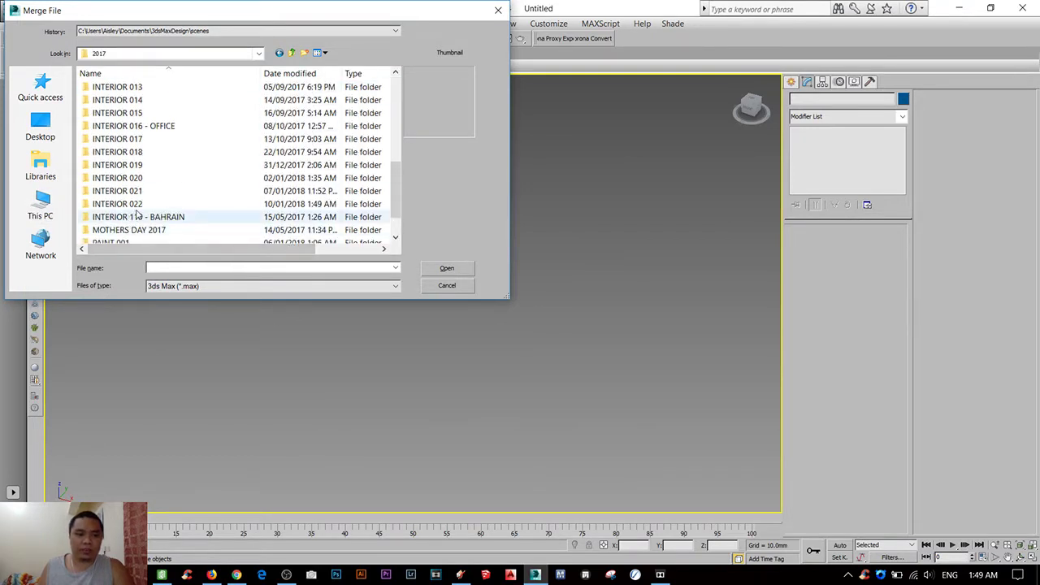
double_click(138, 207)
- Set Files of type to All files (*.*) and open the INT 22 SketchUp model
left_click(190, 288)
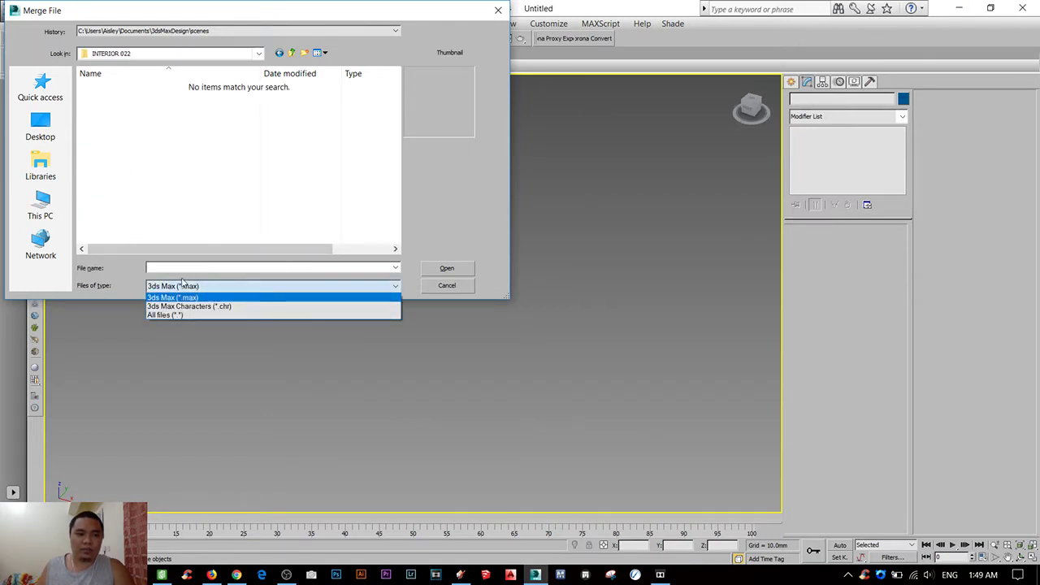
left_click(172, 316)
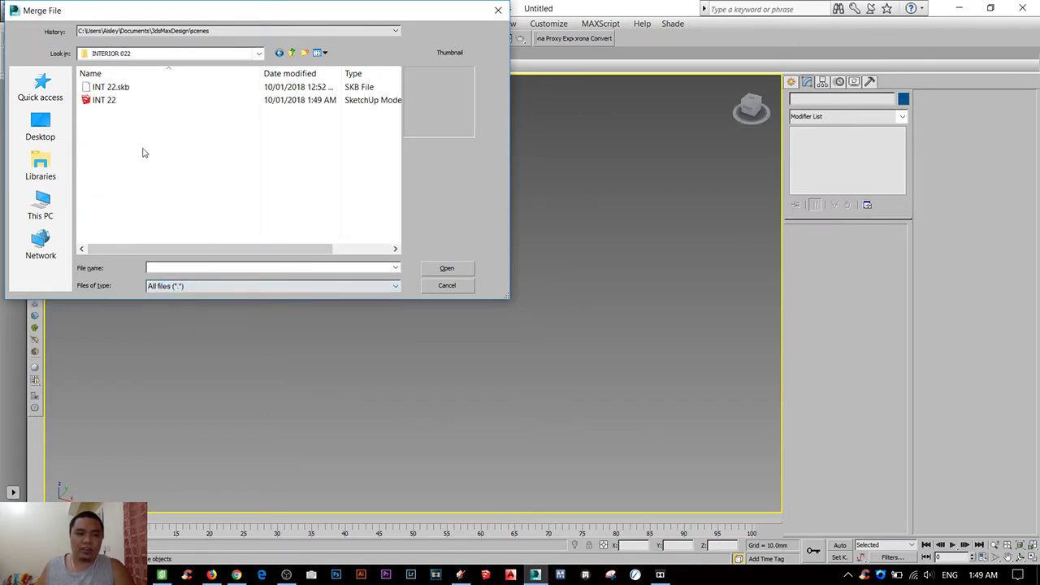
left_click(110, 100)
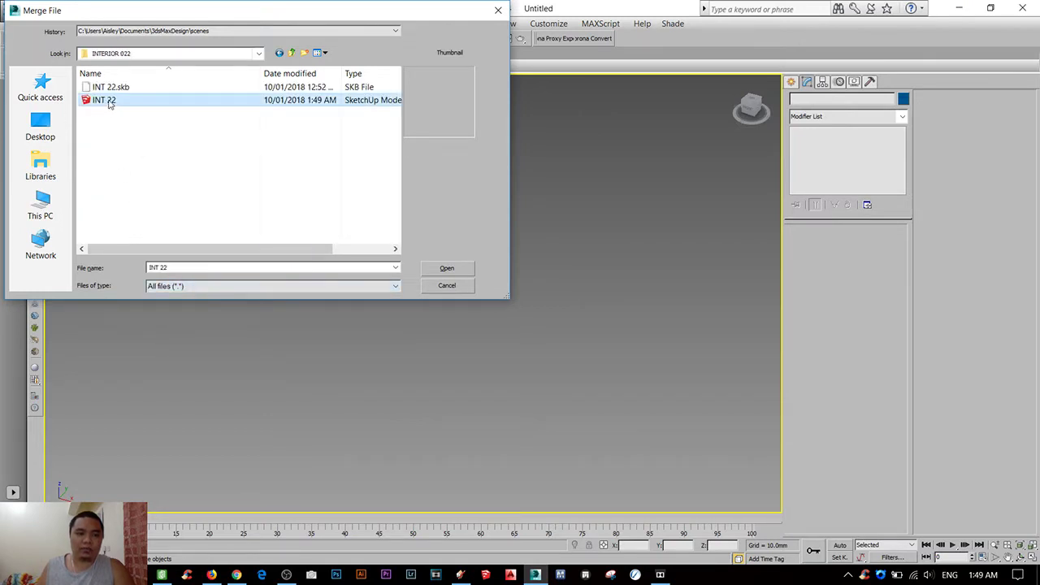
left_click(457, 269)
- Reposition the Google SketchUp Import dialog and select its Extract Embedded Textures folder path
mouse_move(501, 206)
left_mouse_down()
mouse_move(477, 193)
mouse_move(332, 181)
left_mouse_up()
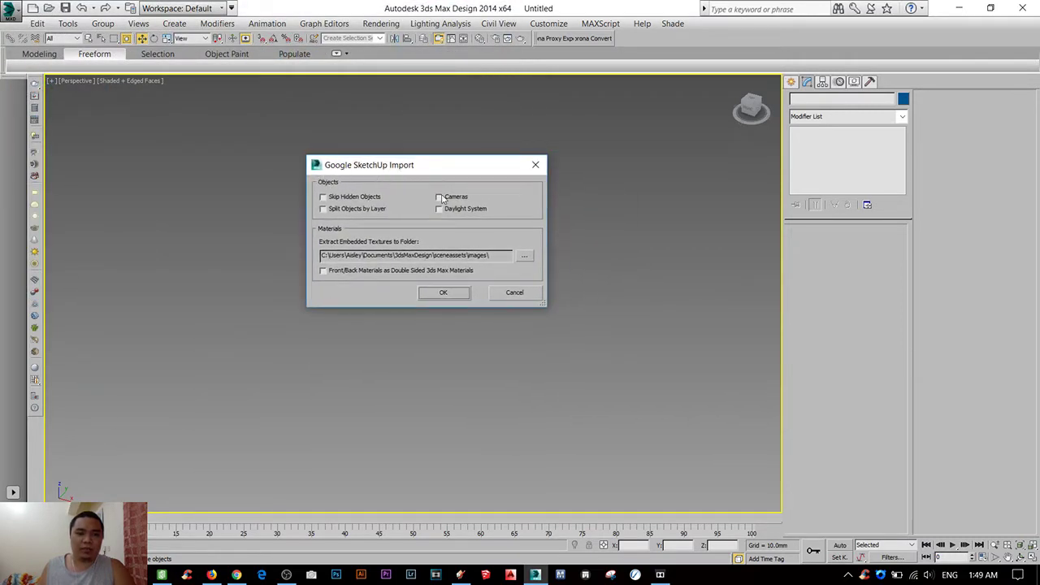
left_click_drag(407, 174, 393, 178)
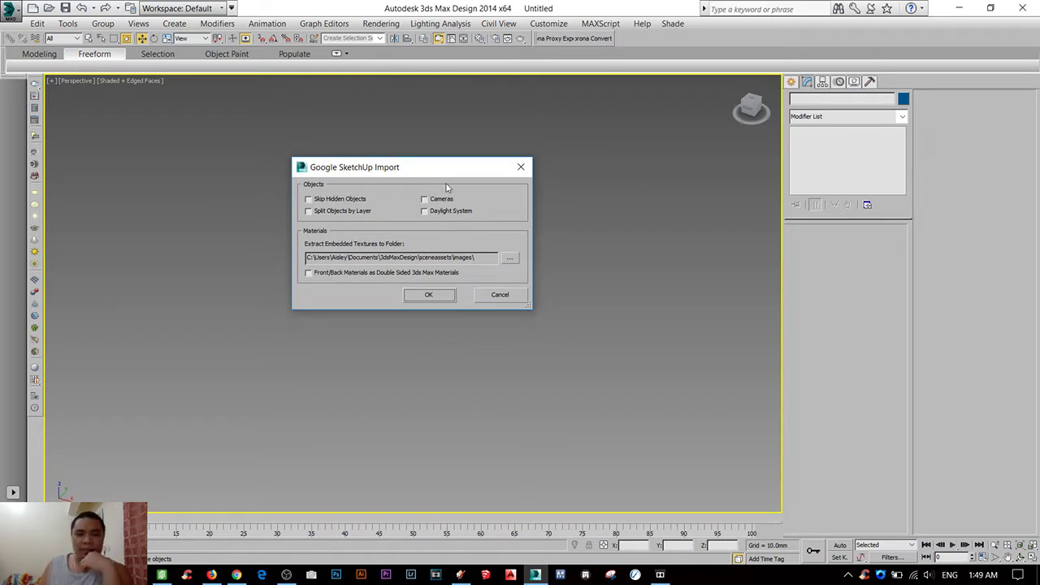
left_click_drag(444, 172, 408, 186)
left_click_drag(455, 271, 217, 273)
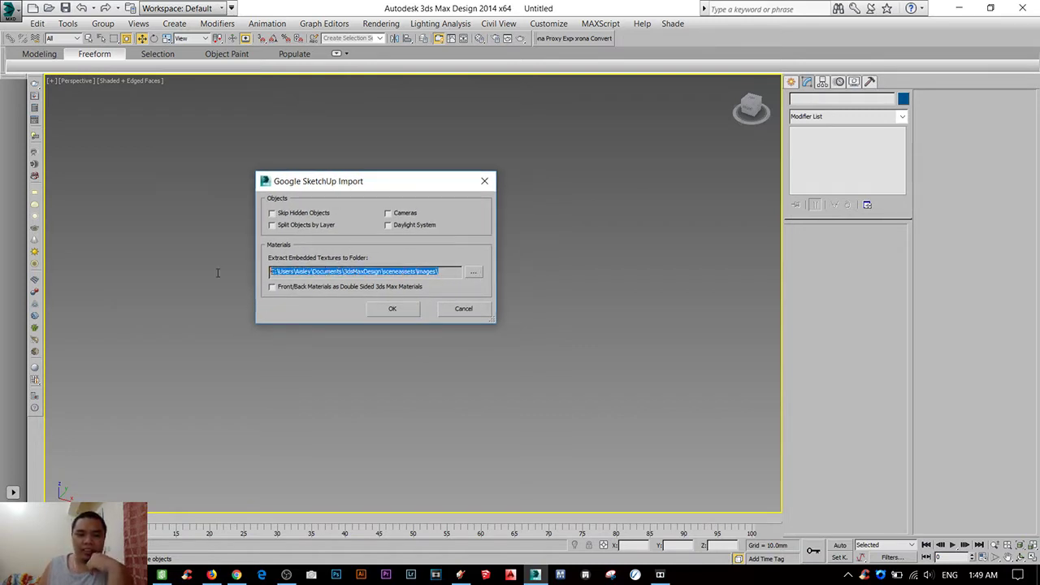
left_click(366, 271)
double_click(365, 271)
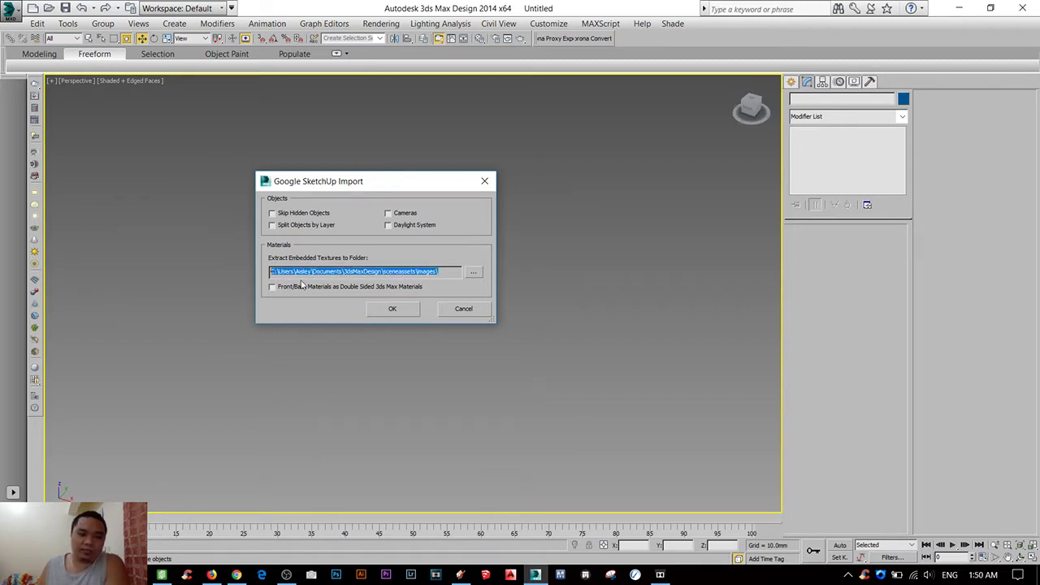
left_click(372, 272)
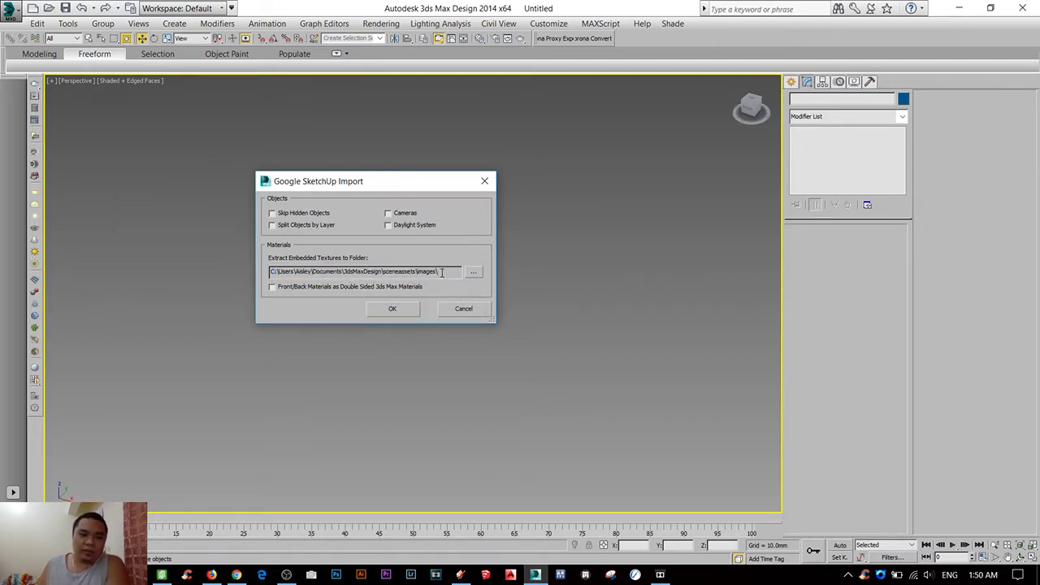
double_click(441, 272)
left_click(375, 271)
left_click_drag(439, 272, 157, 250)
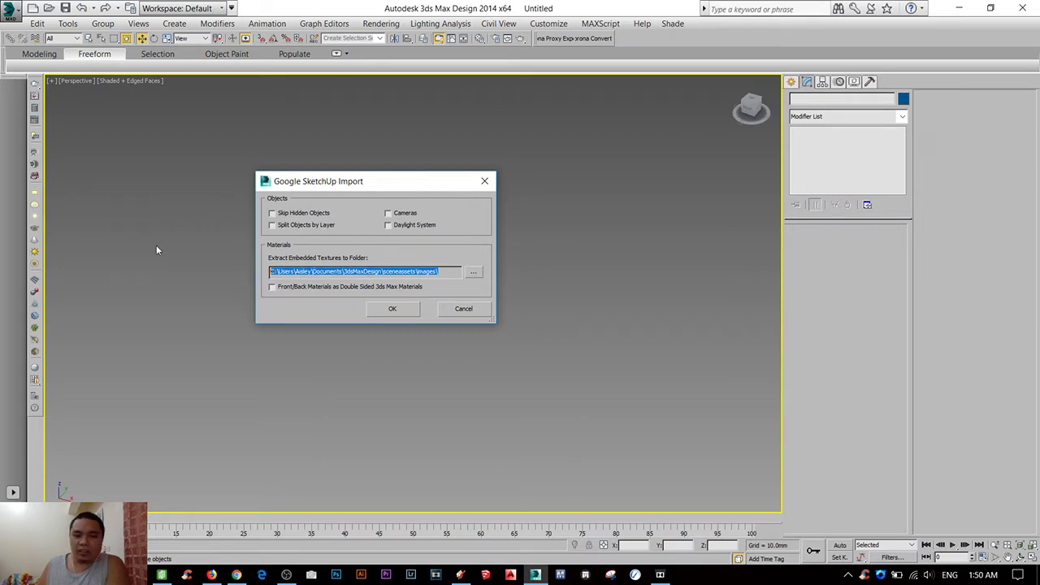
mouse_move(381, 181)
left_mouse_down()
mouse_move(408, 156)
mouse_move(381, 219)
left_mouse_up()
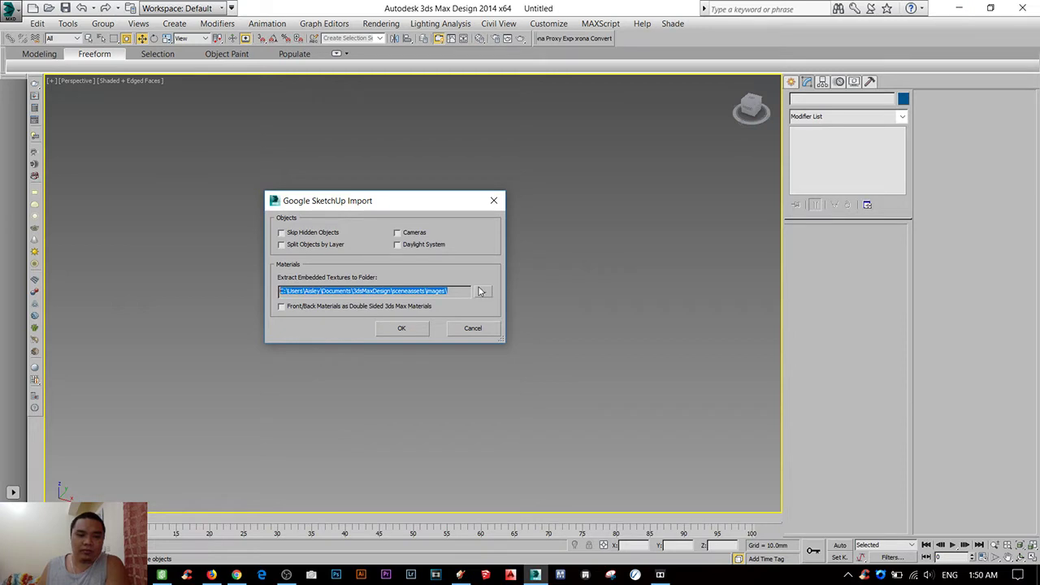
- Browse the texture folder picker to D:\MY PROJECTS\2017\INTERIOR 022
left_click(481, 292)
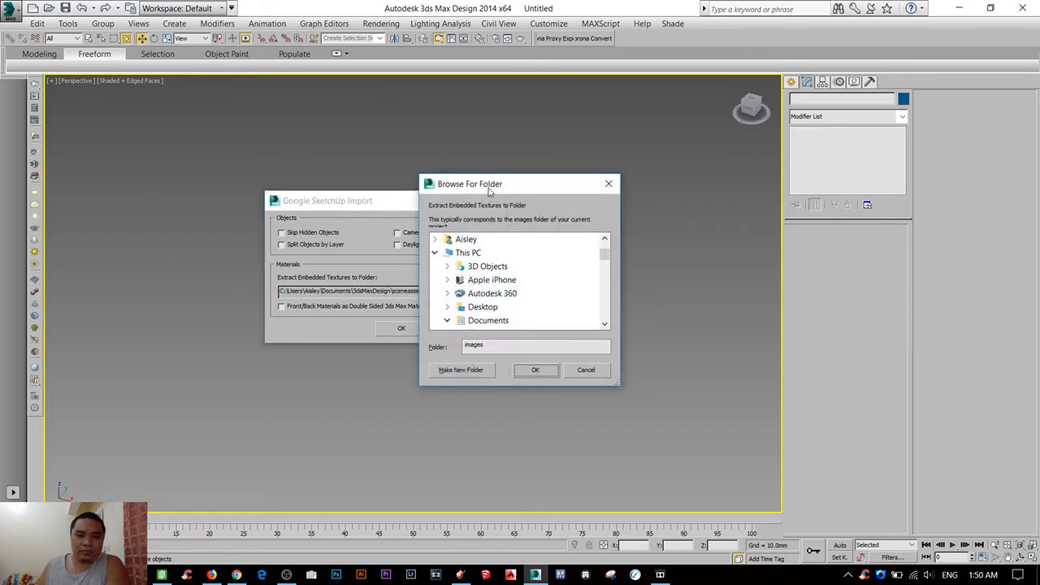
left_click_drag(489, 190, 484, 182)
left_click(429, 245)
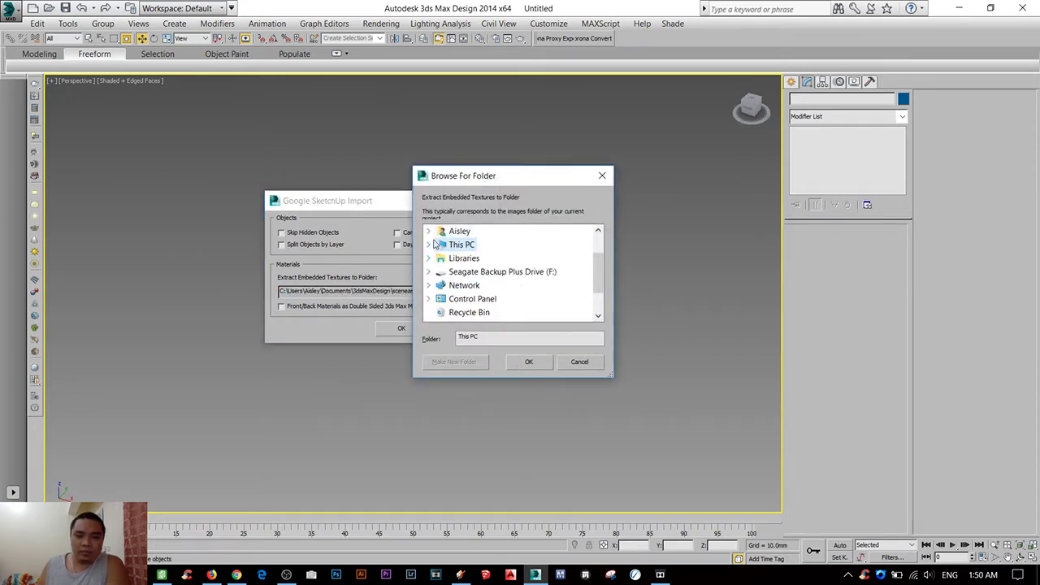
left_click(433, 244)
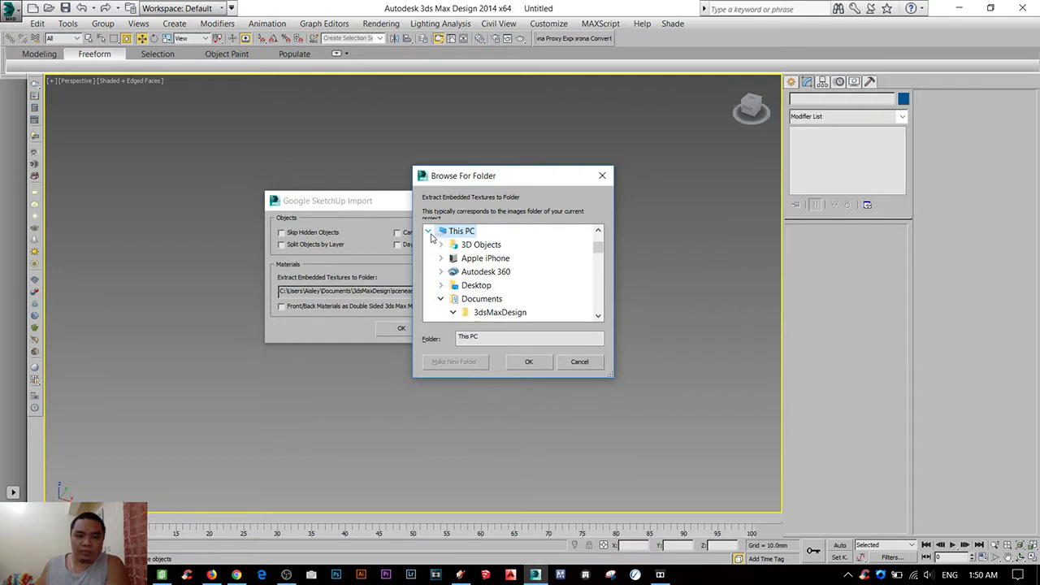
left_click(430, 233)
left_click(430, 232)
left_click(442, 299)
scroll(444, 299, "down", 2)
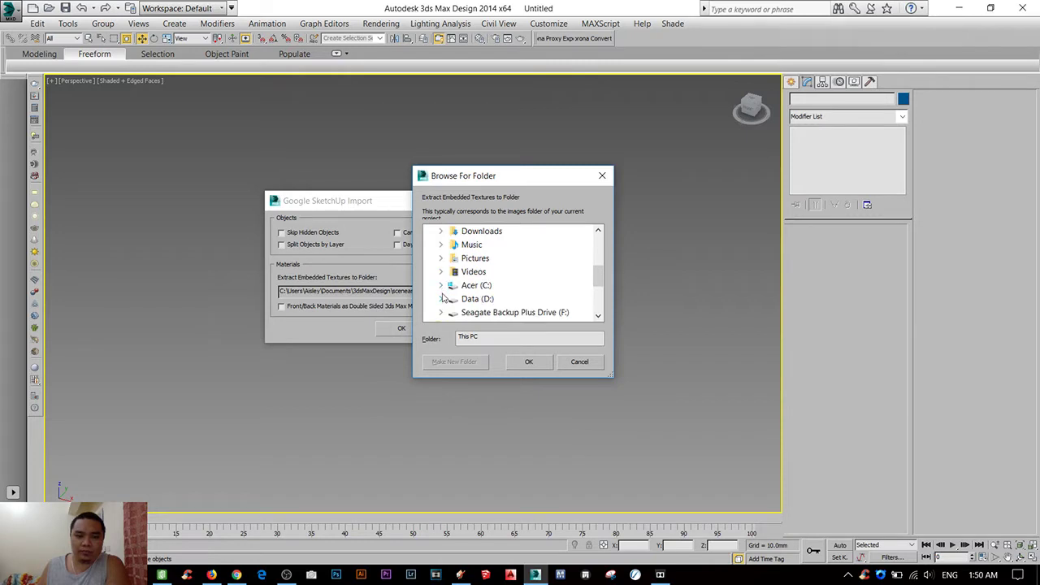
left_click(442, 299)
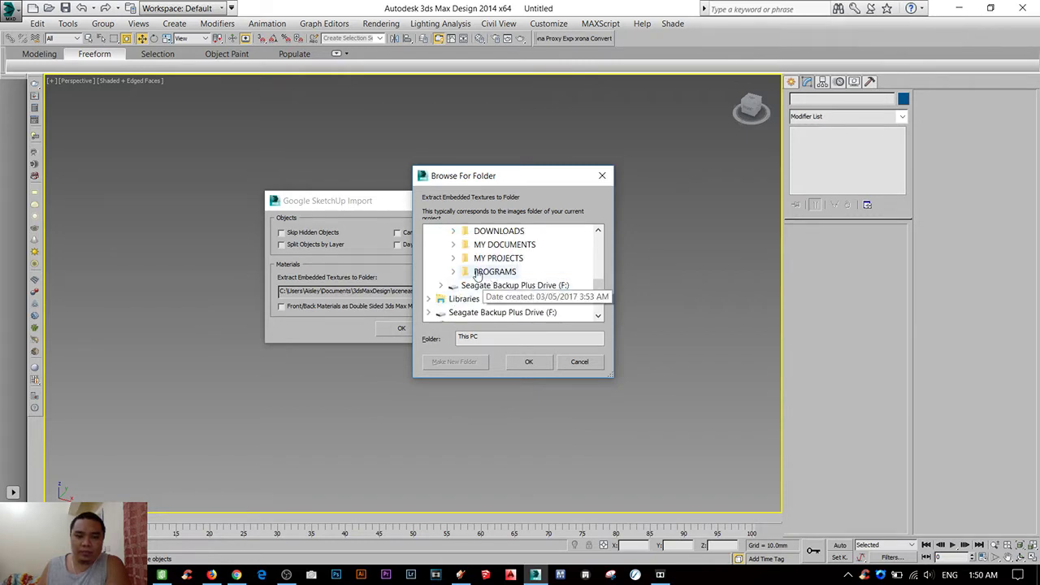
left_click(454, 257)
scroll(457, 262, "down", 3)
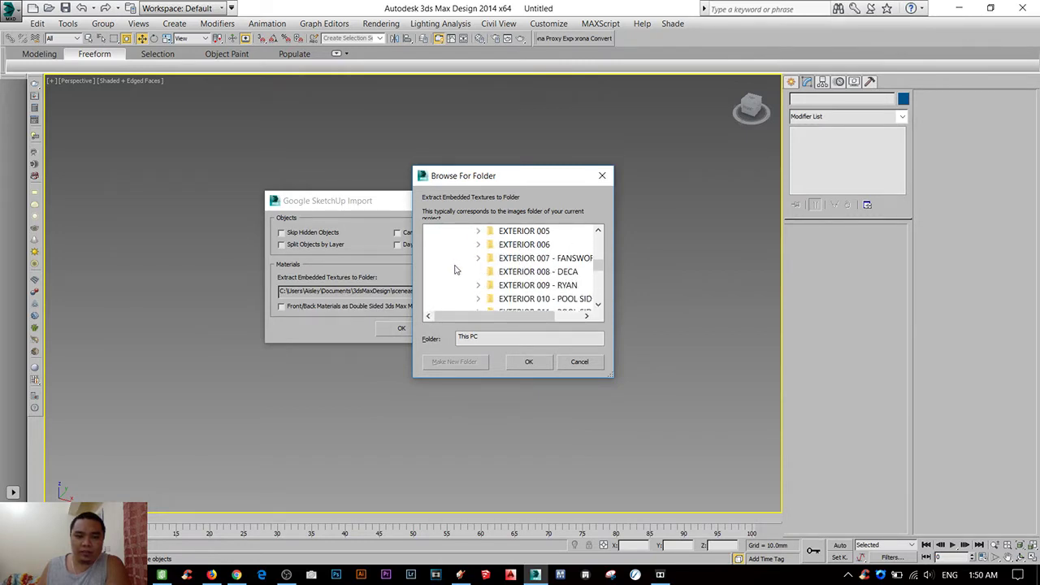
scroll(457, 268, "down", 5)
scroll(457, 274, "down", 2)
left_click(520, 285)
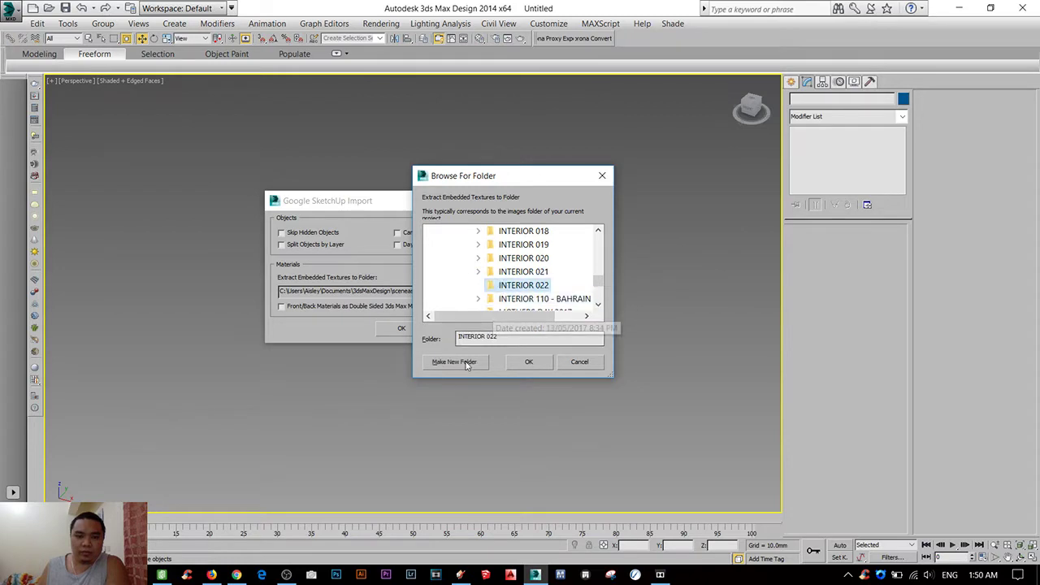
- Create a new folder named MATS as the texture destination and run the import
left_click(454, 361)
type("A")
key("Caps_Lock")
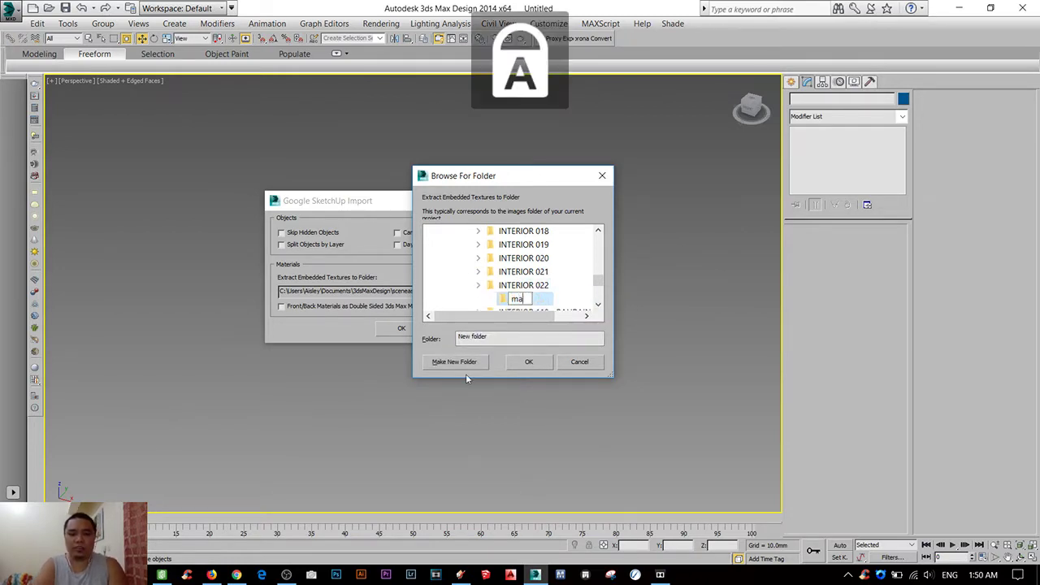
key("BackSpace")
type("MAT")
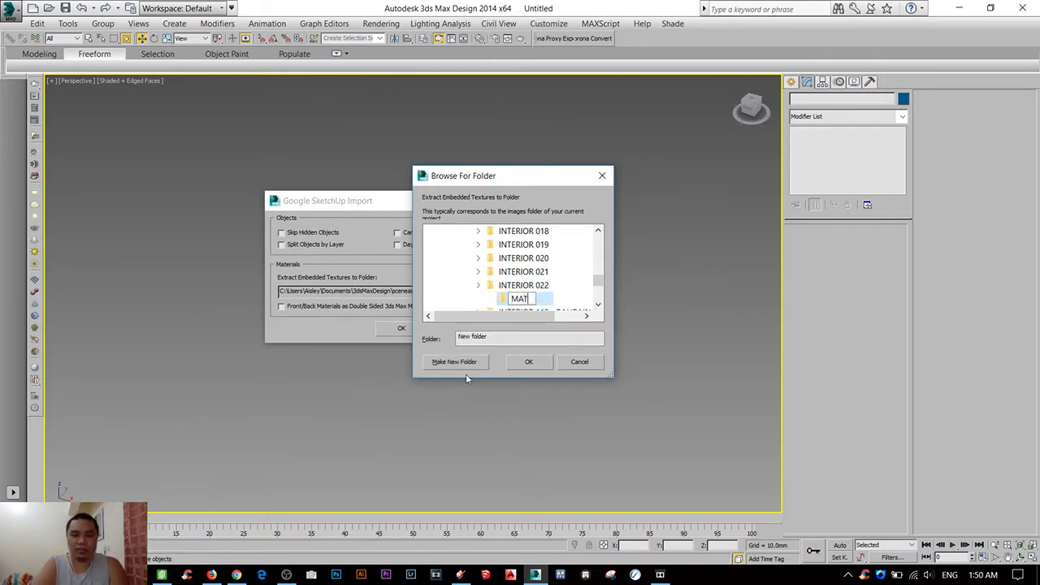
type("S")
key("Return")
key("Return")
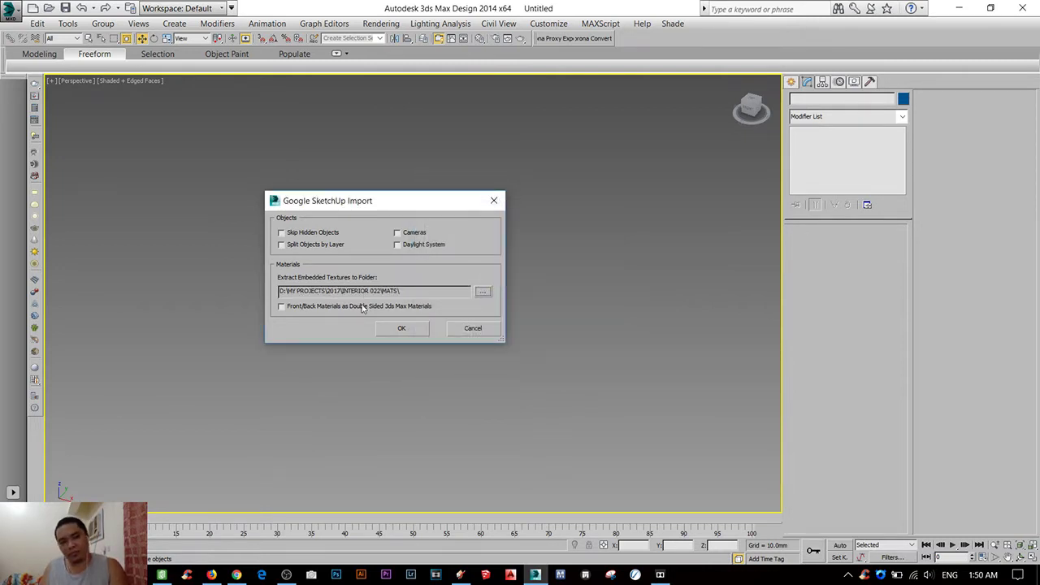
left_click(408, 329)
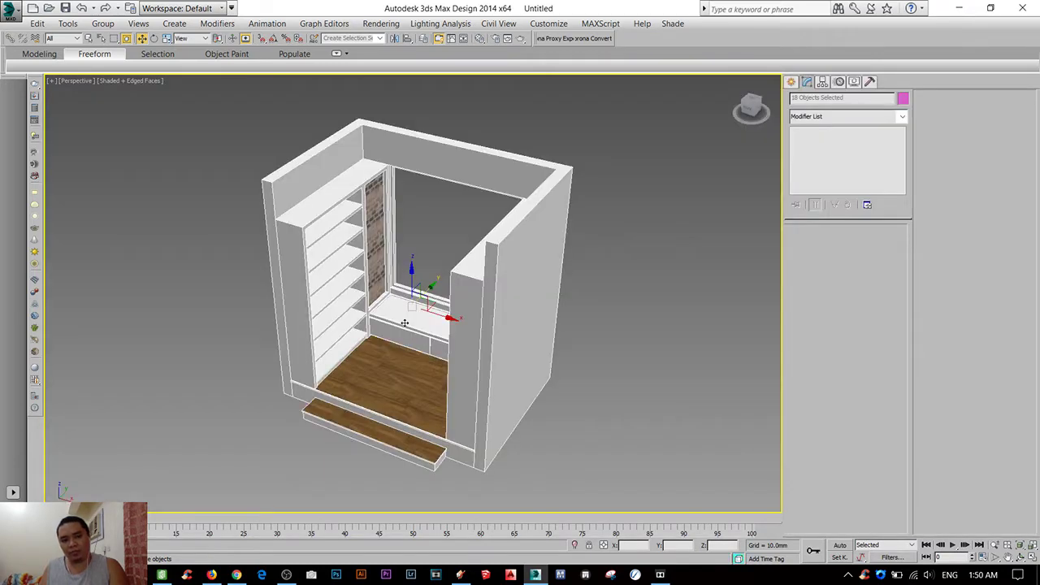
- Orbit around the imported nook in 3ds Max, then bring up SketchUp's INT 22 to compare
scroll(405, 323, "down", 4)
left_click(318, 397)
middle_click_drag(319, 397, 412, 388, "alt")
scroll(460, 357, "up", 6)
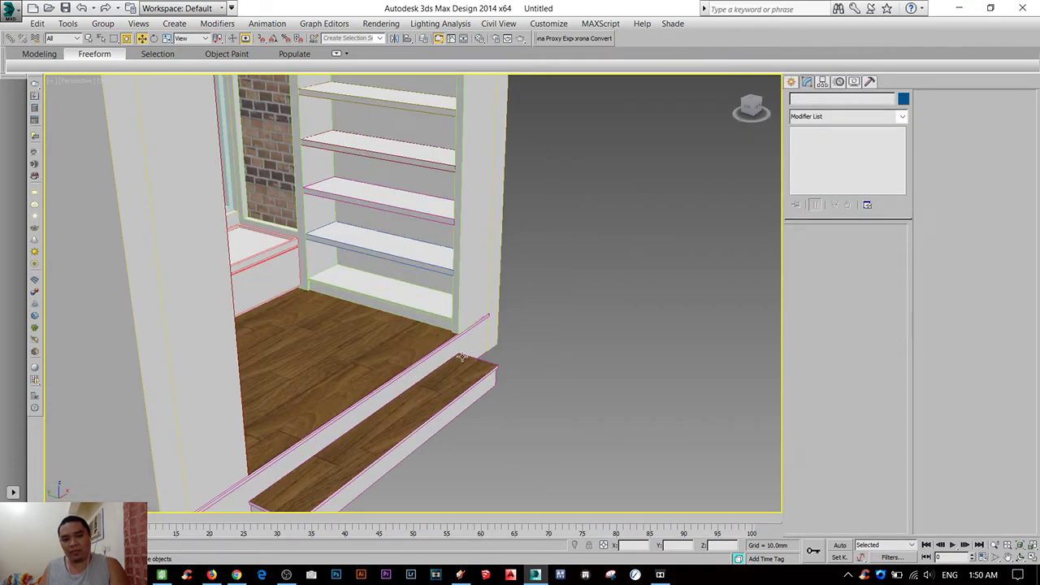
scroll(460, 357, "down", 5)
middle_click_drag(460, 357, 332, 390, "alt")
mouse_move(365, 420)
middle_mouse_down()
mouse_move(370, 453)
mouse_move(423, 478)
middle_mouse_up()
mouse_move(424, 458)
middle_mouse_down("alt")
mouse_move(384, 461)
mouse_move(455, 475)
middle_mouse_up("alt")
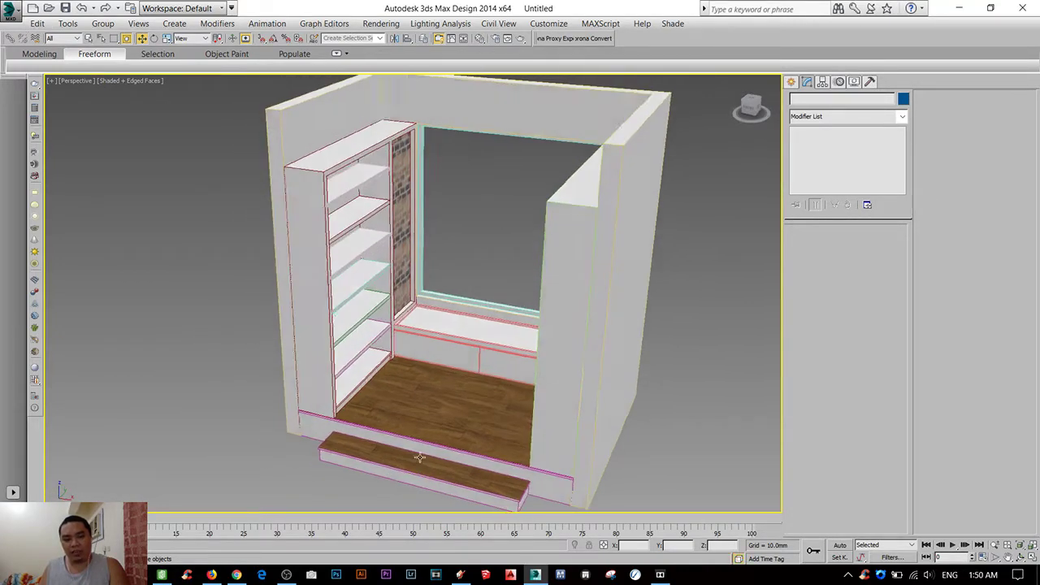
left_click(460, 574)
middle_click_drag(616, 392, 570, 251)
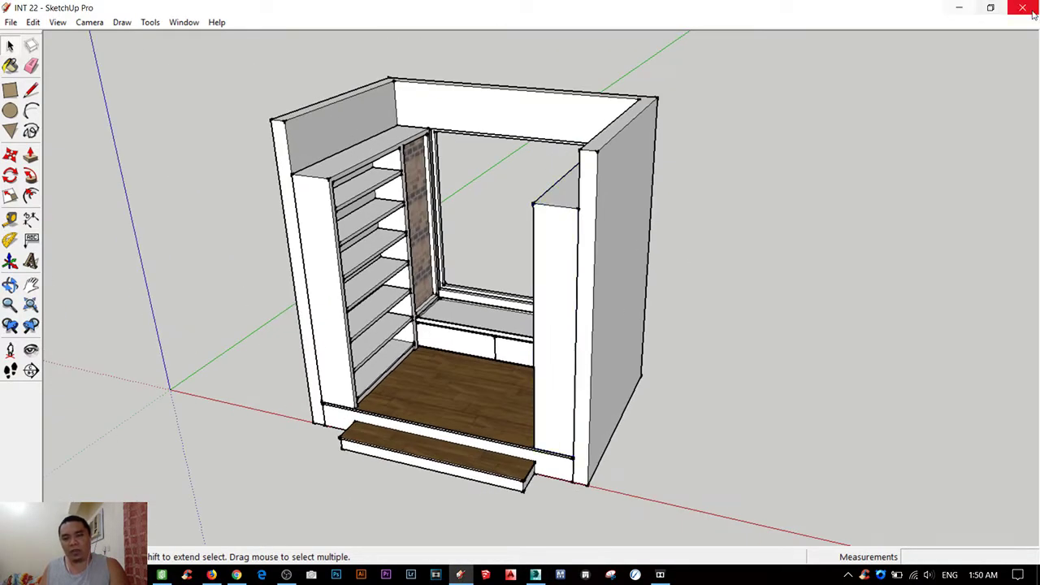
- Minimize SketchUp to return to the 3ds Max scene
left_click(959, 10)
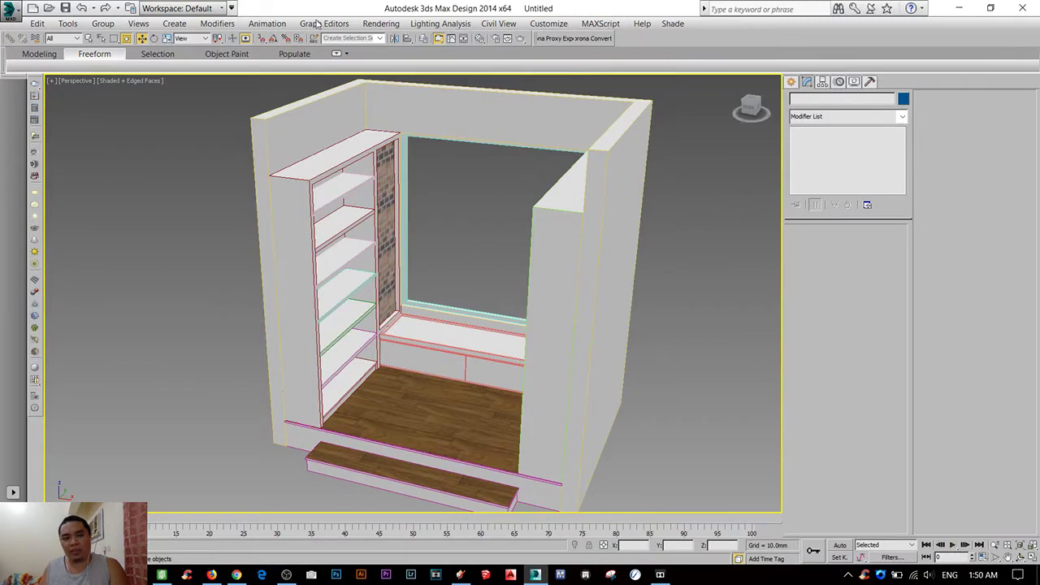
left_click(561, 23)
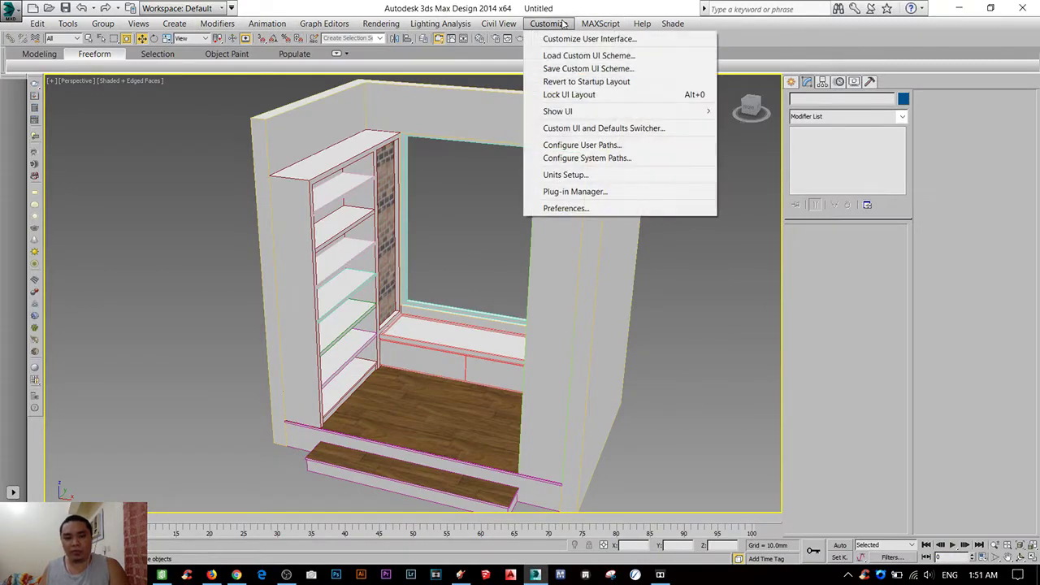
left_click(593, 176)
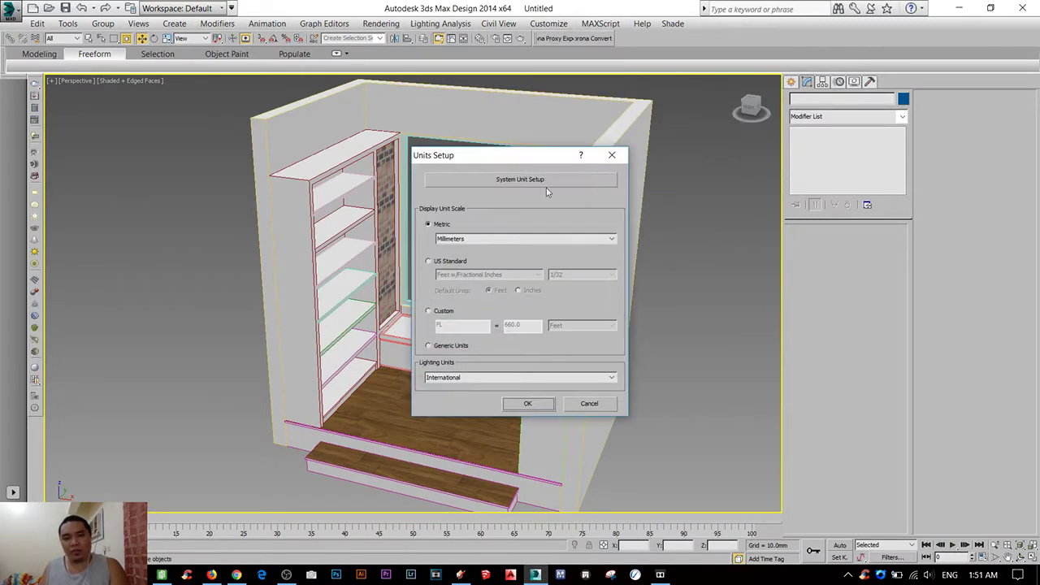
left_click(530, 179)
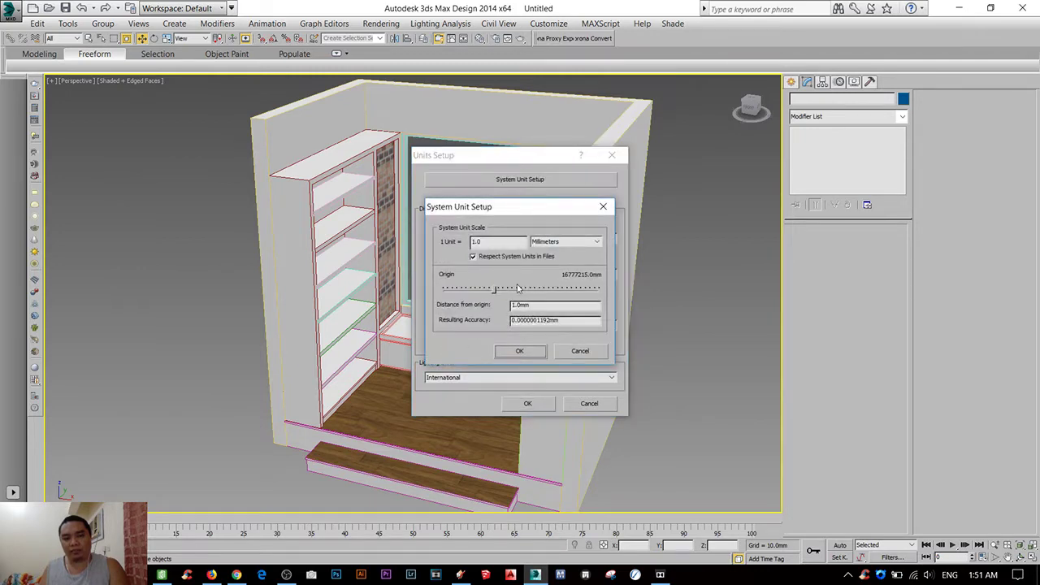
left_click(579, 350)
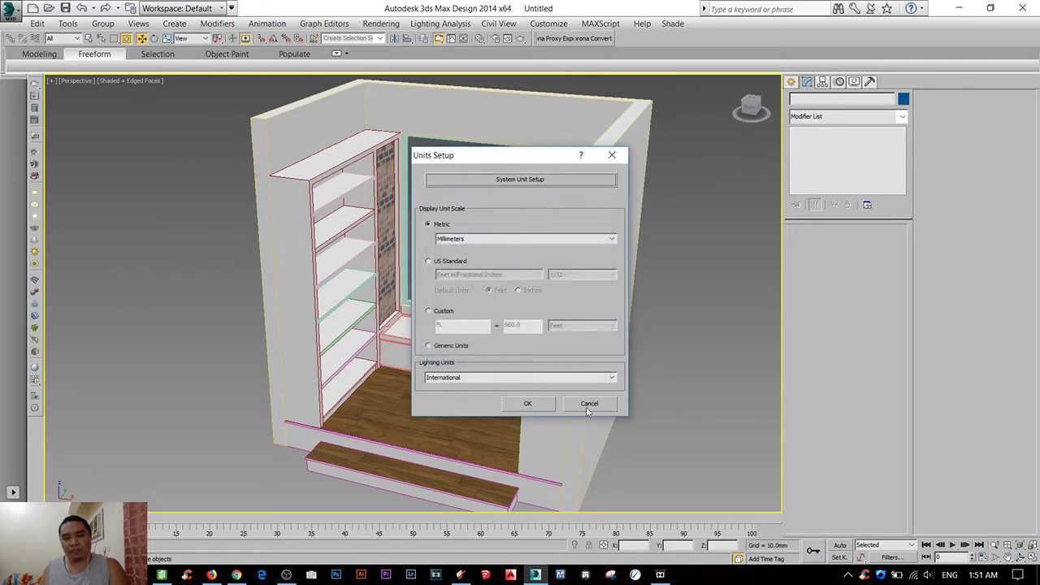
left_click(527, 403)
mouse_move(528, 403)
middle_mouse_down("alt")
mouse_move(457, 381)
mouse_move(343, 429)
mouse_move(331, 458)
mouse_move(459, 384)
mouse_move(471, 406)
mouse_move(413, 379)
mouse_move(494, 350)
mouse_move(430, 379)
middle_mouse_up("alt")
scroll(457, 381, "up", 3)
scroll(457, 381, "up", 3)
scroll(343, 428, "up", 2)
scroll(343, 429, "down", 2)
scroll(343, 429, "down", 5)
scroll(369, 436, "up", 6)
scroll(471, 406, "down", 4)
scroll(471, 406, "up", 6)
scroll(487, 414, "down", 6)
scroll(493, 420, "up", 3)
scroll(492, 420, "down", 4)
- Orbit and zoom around the imported nook to inspect it from frontal and three-quarter views
left_click(427, 380)
scroll(426, 380, "down", 5)
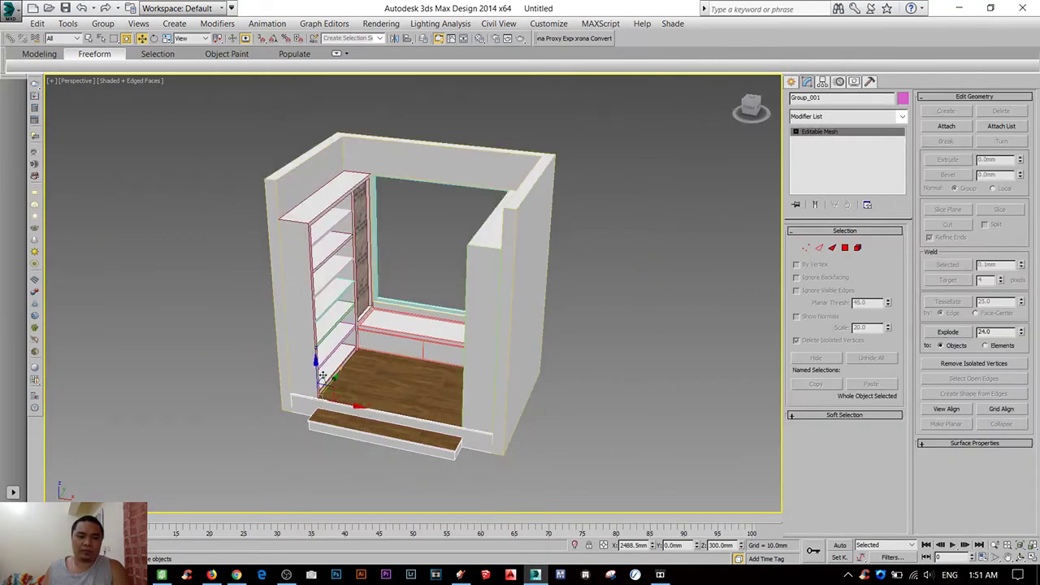
left_click(272, 357)
middle_click_drag(272, 358, 244, 171, "alt")
left_click_drag(244, 171, 689, 511)
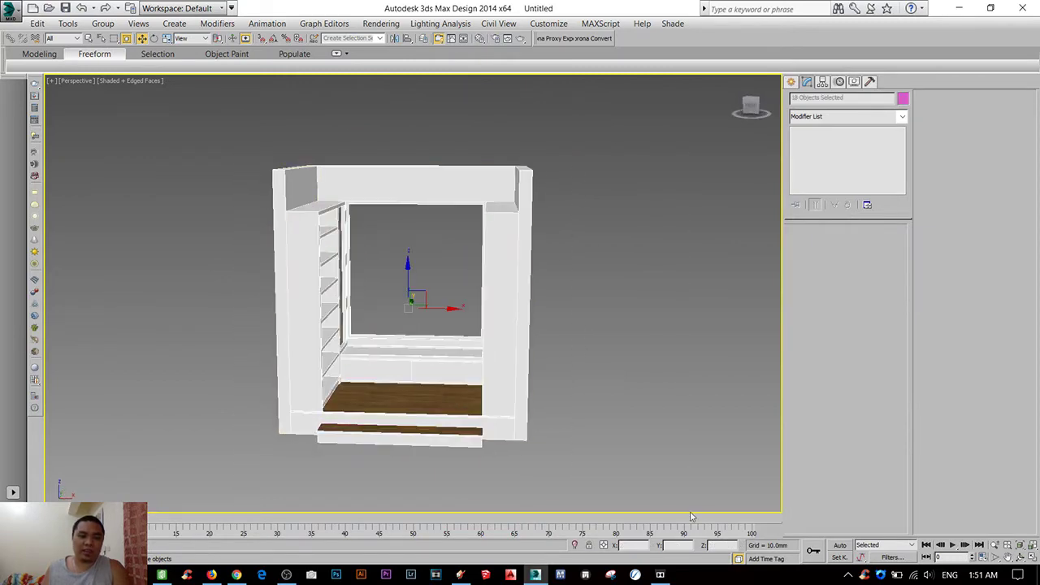
middle_click_drag(689, 512, 534, 463, "alt")
scroll(362, 263, "up", 5)
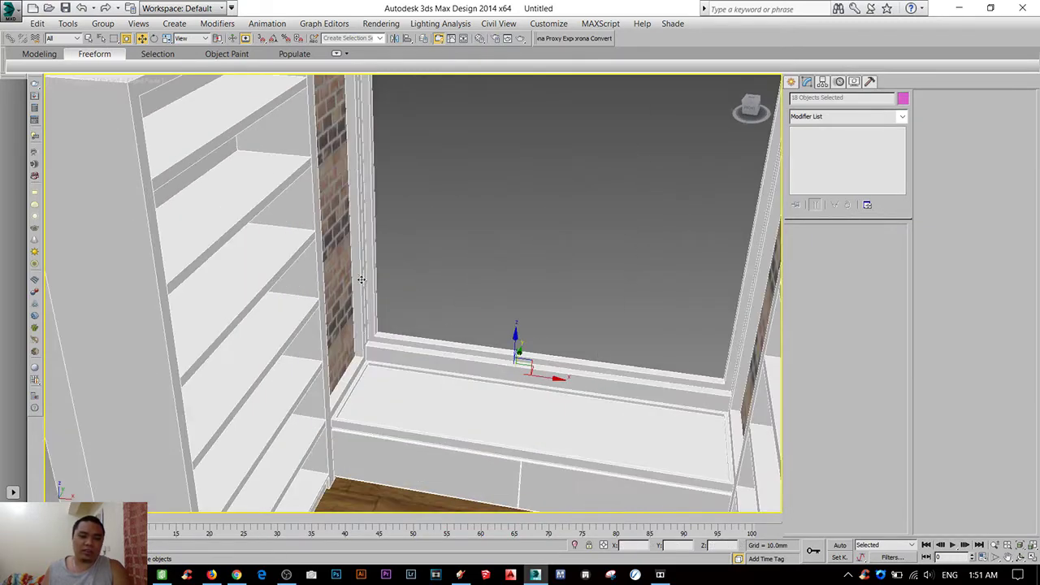
scroll(389, 236, "up", 3)
scroll(420, 197, "up", 3)
scroll(420, 197, "down", 10)
mouse_move(419, 197)
middle_mouse_down("alt")
mouse_move(398, 244)
mouse_move(523, 360)
mouse_move(463, 316)
middle_mouse_up("alt")
scroll(386, 265, "up", 8)
scroll(385, 264, "down", 1)
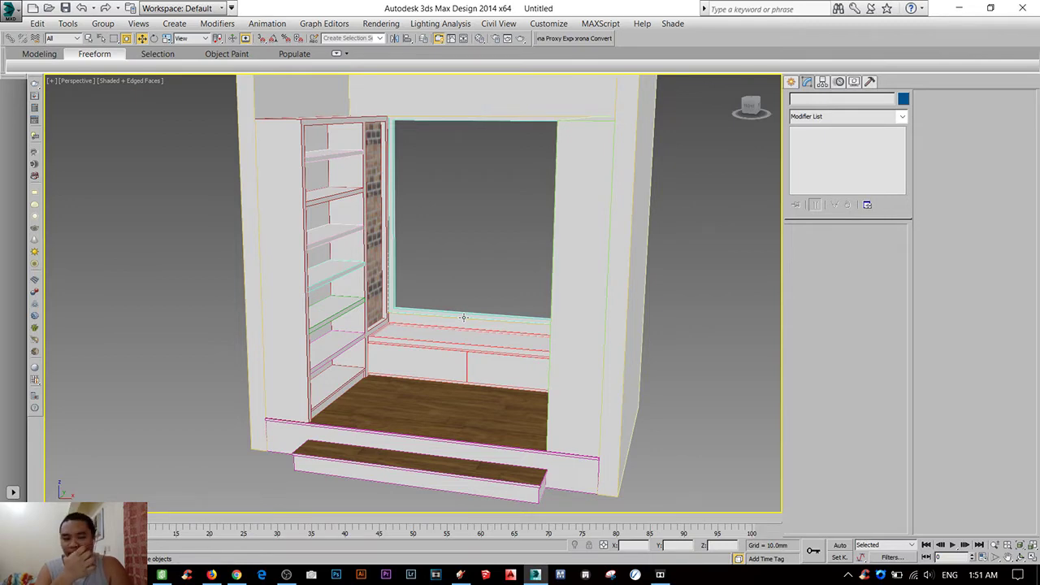
mouse_move(463, 317)
middle_mouse_down("alt")
mouse_move(464, 299)
mouse_move(466, 335)
middle_mouse_up("alt")
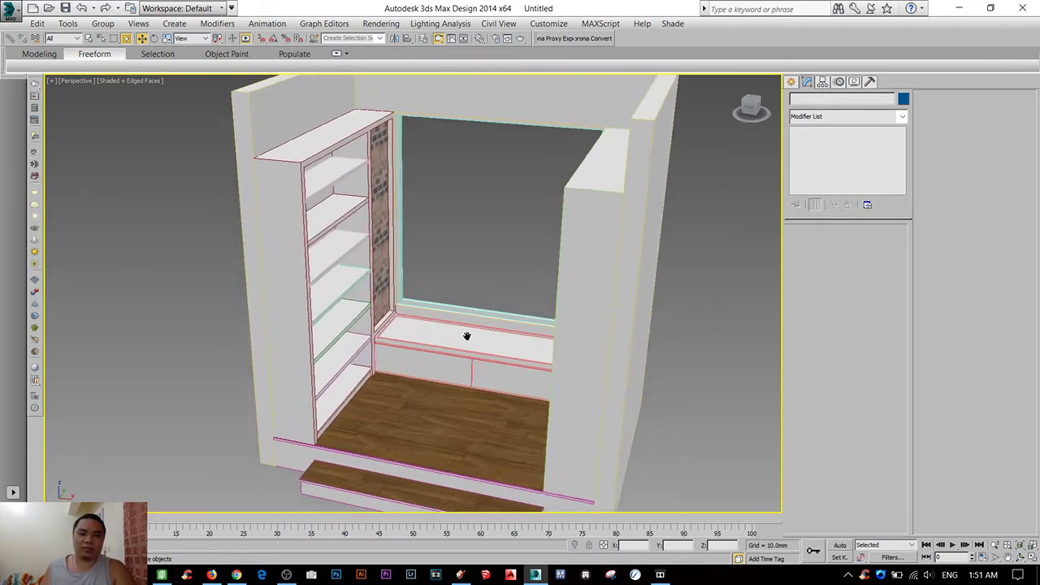
- Select Group_002, Group_005, Group_015 and Group_013 in turn to inspect the nook's groups
left_click(466, 336)
mouse_move(471, 233)
middle_mouse_down("alt")
mouse_move(482, 244)
mouse_move(496, 170)
middle_mouse_up("alt")
scroll(436, 220, "down", 3)
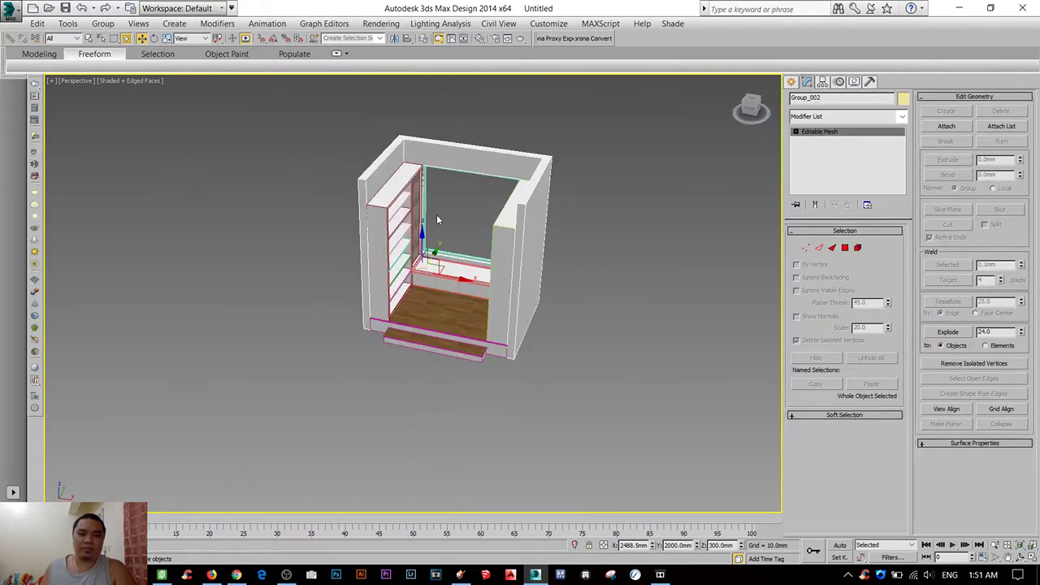
mouse_move(421, 237)
middle_mouse_down("alt")
mouse_move(476, 227)
mouse_move(403, 269)
middle_mouse_up("alt")
scroll(404, 268, "up", 2)
left_click(370, 343)
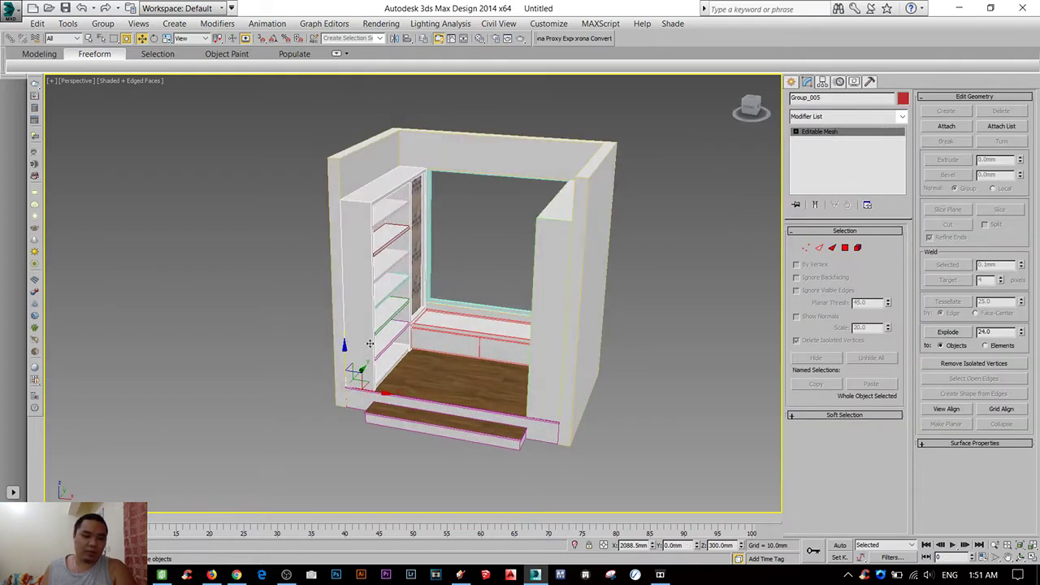
left_click_drag(344, 347, 344, 349)
mouse_move(455, 406)
middle_mouse_down("alt")
mouse_move(550, 415)
mouse_move(487, 325)
middle_mouse_up("alt")
scroll(488, 325, "up", 3)
left_click(512, 248)
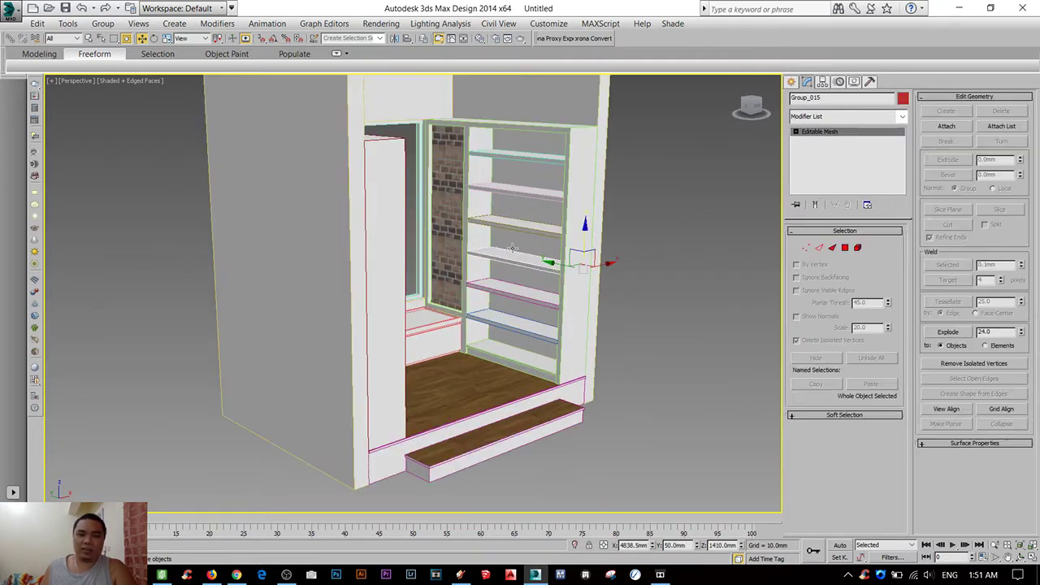
left_click(608, 166)
middle_click_drag(608, 166, 557, 395, "alt")
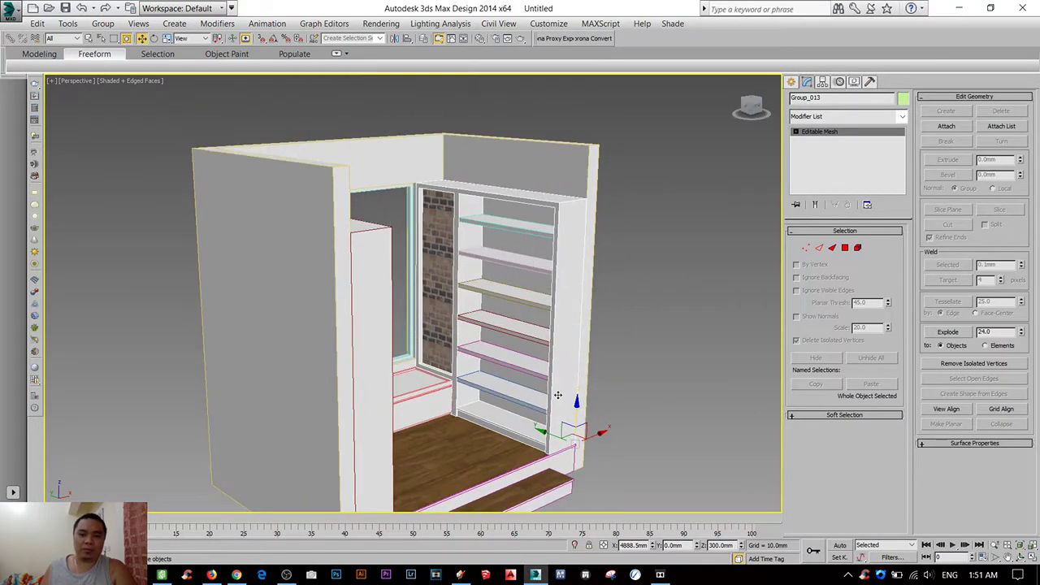
- Check the Group menu, trial-lift the shelving unit, then undo the lift and earlier view changes
left_click(102, 23)
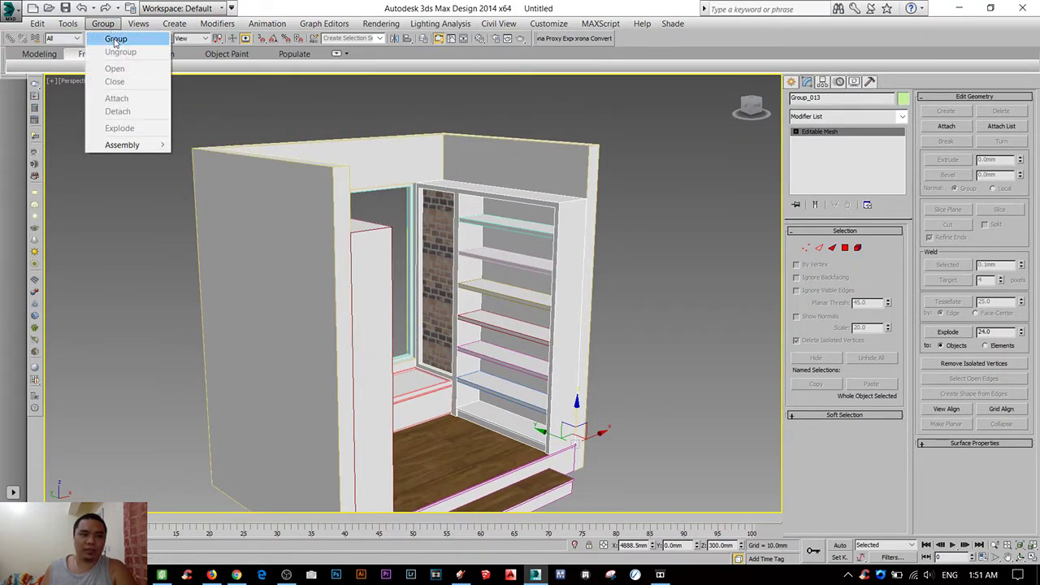
left_click(111, 37)
middle_click_drag(572, 411, 569, 268, "alt")
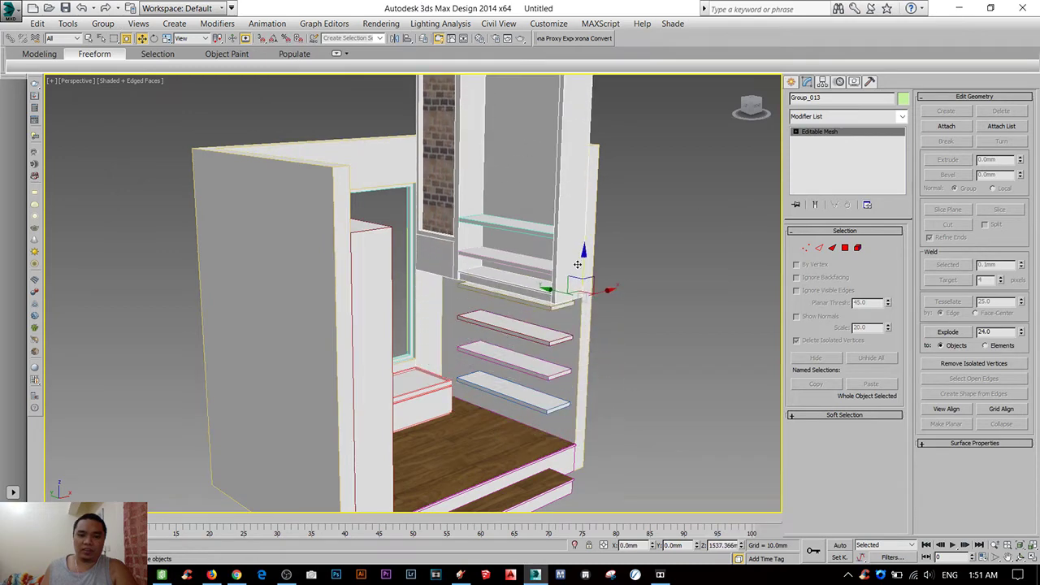
key("shift+z")
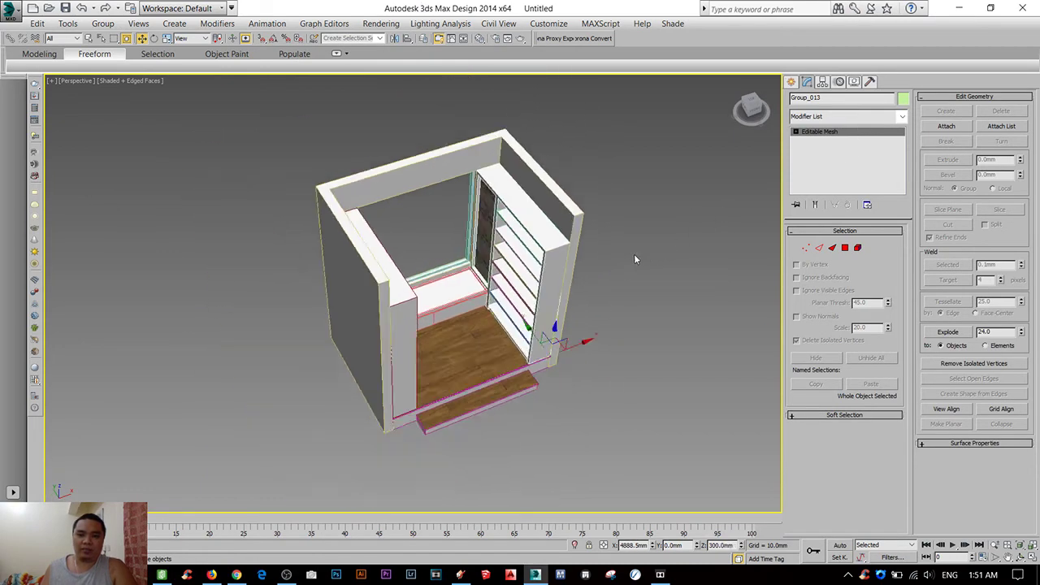
key("ctrl+z")
key("shift+z")
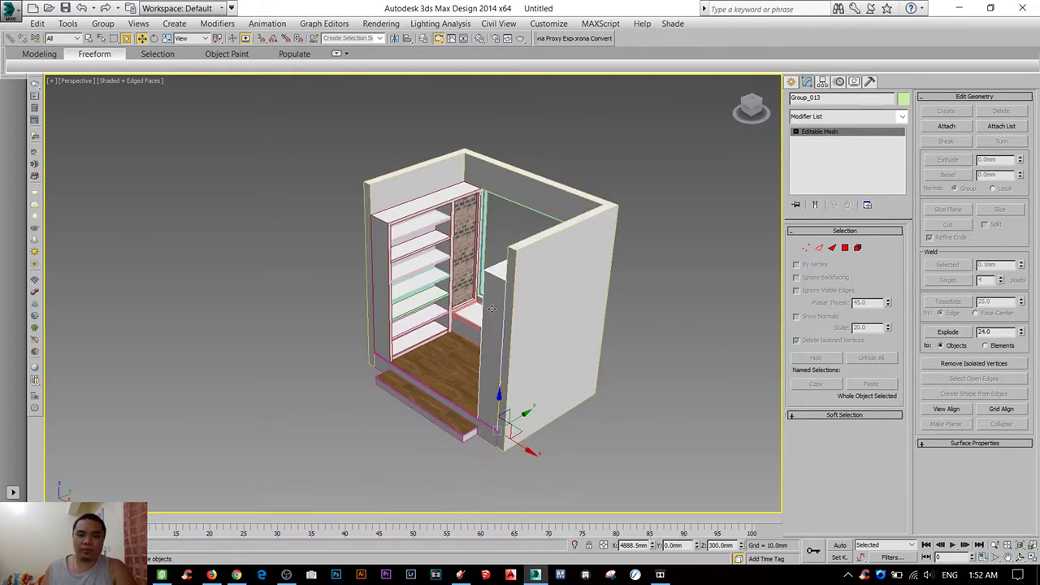
key("shift+z")
key("ctrl+z")
key("shift+z")
key("shift+z")
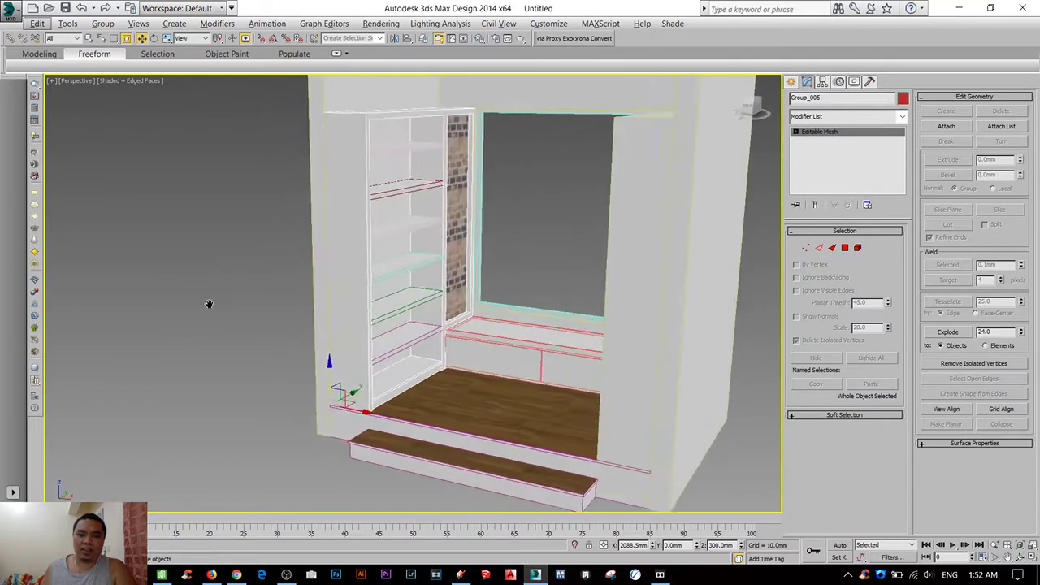
key("shift+z")
key("shift+z")
key("shift+z")
key("shift+z")
key("shift+z")
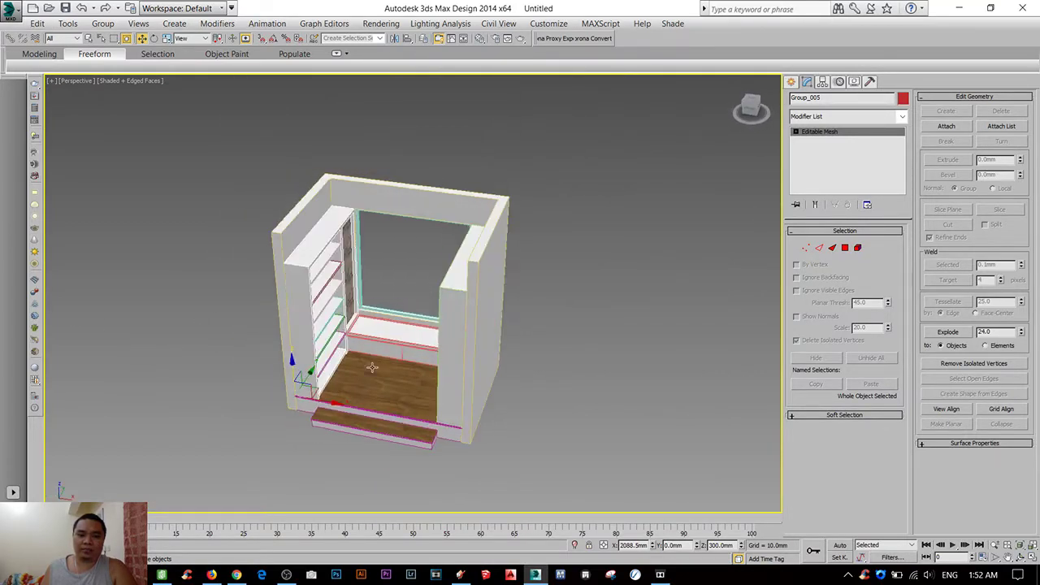
key("shift+z")
key("shift+z")
key("shift+z")
key("shift+z")
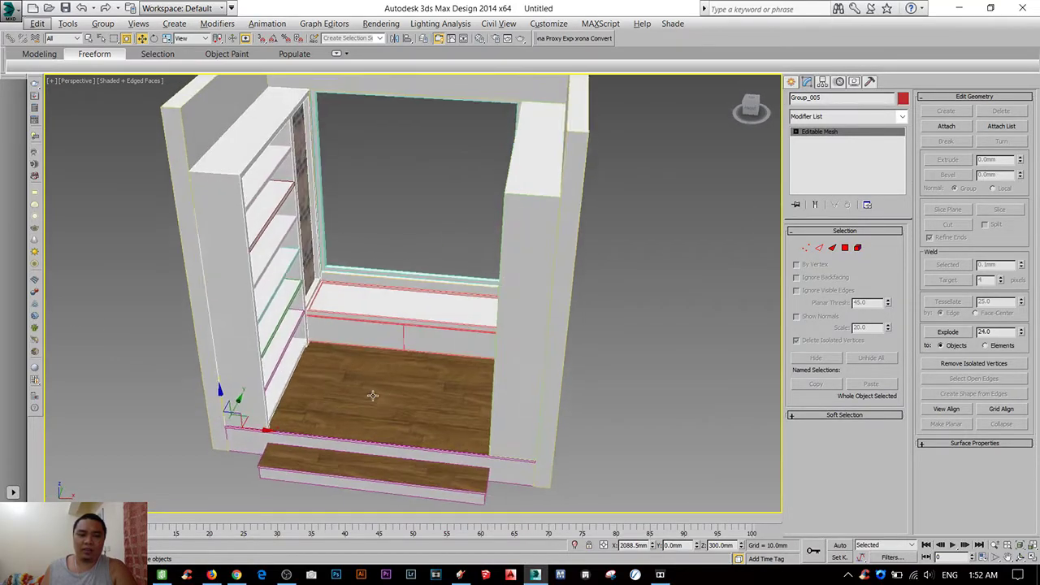
key("shift+z")
- Marquee-select all 18 nook objects and settle on a three-quarter view
key("shift+z")
left_click_drag(206, 479, 634, 114)
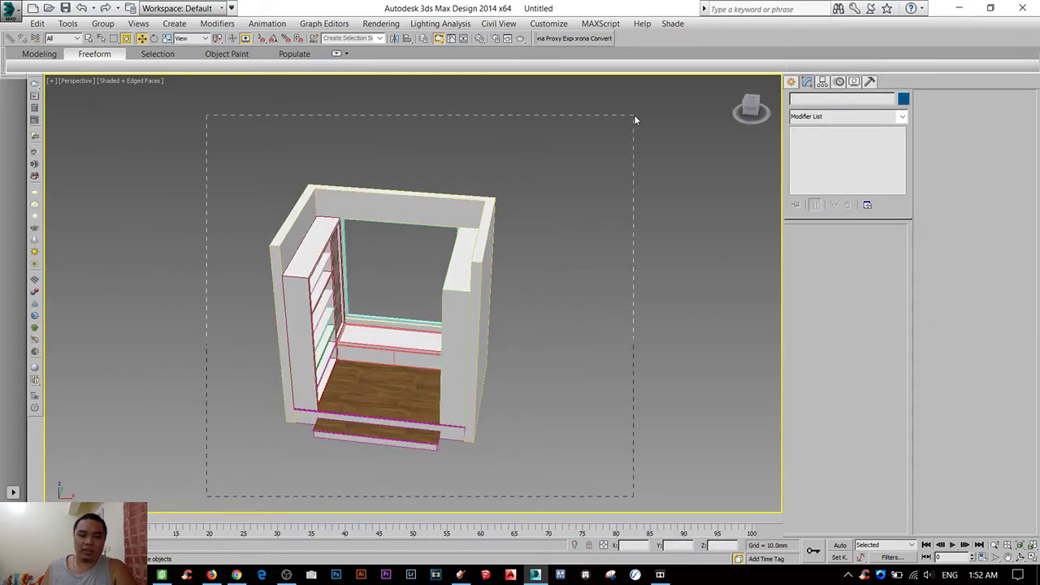
key("shift+z")
key("shift+z")
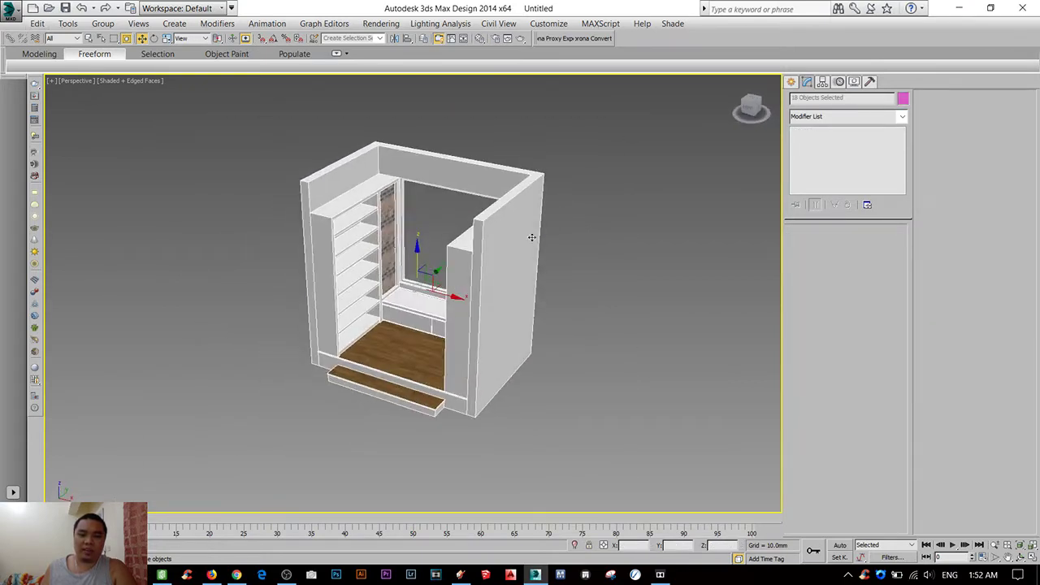
key("shift+z")
key("shift+z")
- Run the V-Ray scene converter with 'Turn on trace reflections' ticked, then orbit the cabinet
right_click(568, 188)
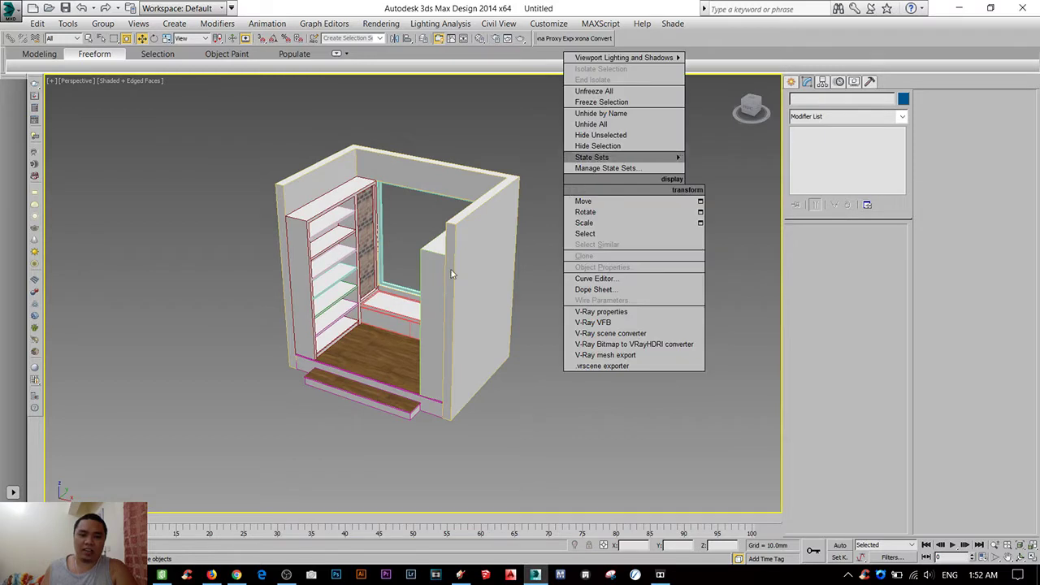
left_click(648, 333)
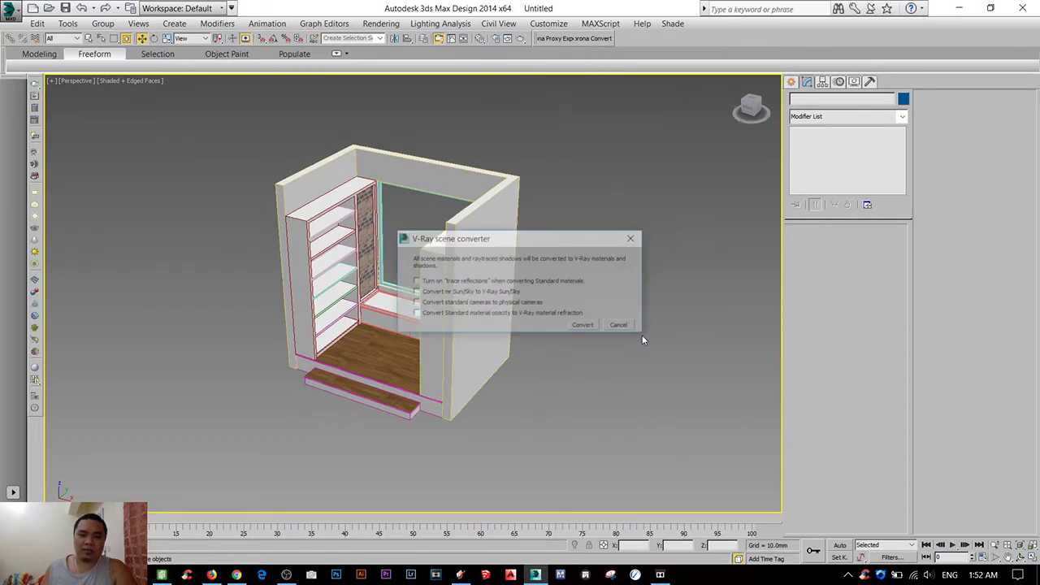
left_click_drag(522, 243, 597, 149)
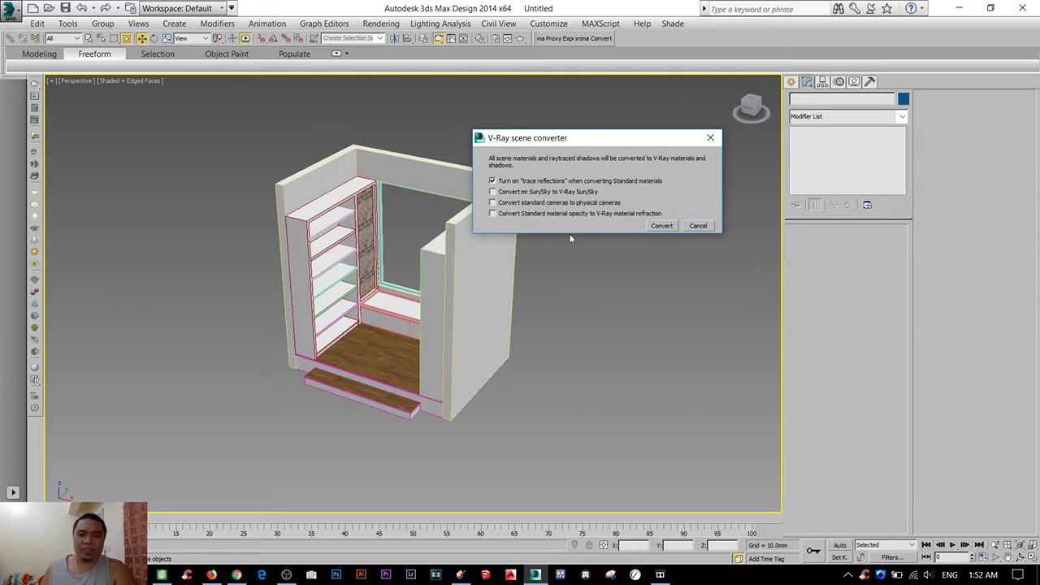
left_click(660, 227)
scroll(286, 332, "up", 4)
mouse_move(286, 331)
middle_mouse_down("alt")
mouse_move(334, 318)
mouse_move(476, 228)
middle_mouse_up("alt")
scroll(459, 299, "down", 4)
middle_click_drag(459, 299, 365, 309, "alt")
scroll(365, 309, "up", 3)
left_click(349, 309)
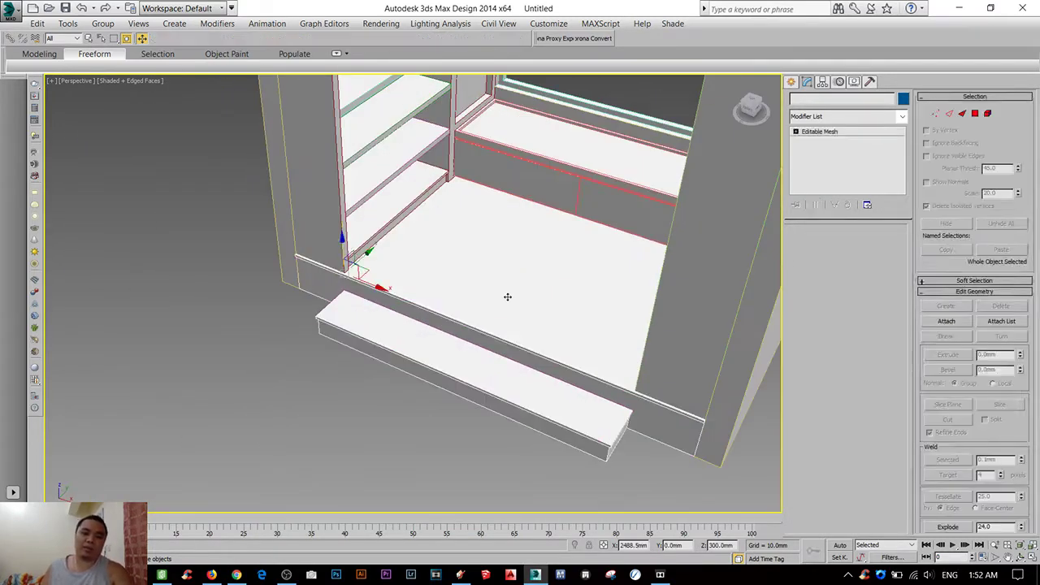
scroll(325, 366, "down", 2)
scroll(289, 457, "down", 1)
left_click(289, 457)
mouse_move(288, 457)
middle_mouse_down("alt")
mouse_move(341, 406)
mouse_move(325, 446)
mouse_move(506, 355)
middle_mouse_up("alt")
left_click(344, 395)
left_click(325, 447)
scroll(325, 447, "up", 3)
left_click(374, 388)
scroll(506, 355, "down", 3)
scroll(441, 353, "up", 2)
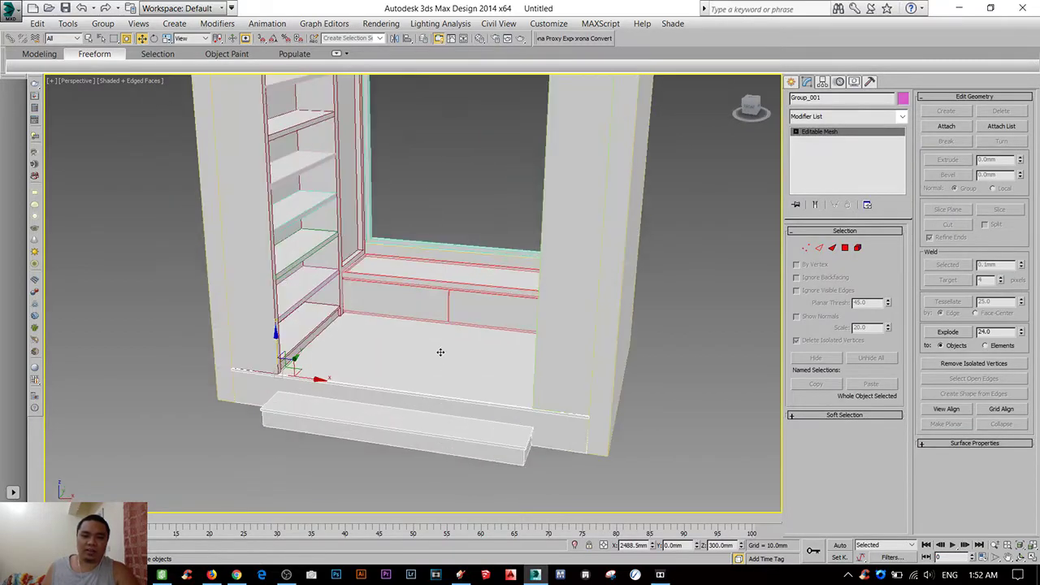
scroll(430, 363, "down", 1)
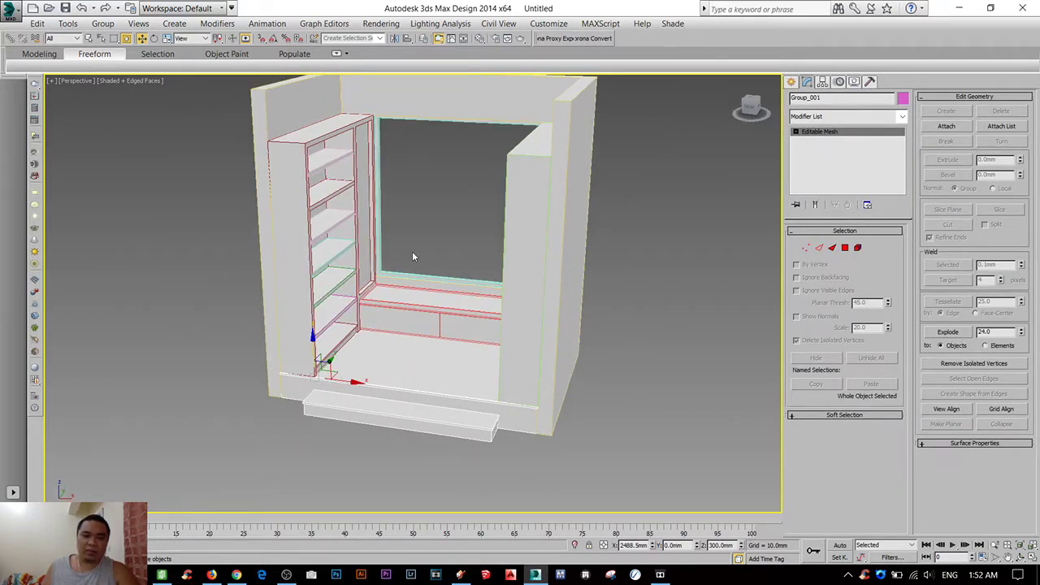
- Eyedrop the floor's multi_Group_001 material and show vray Material1's wood texture in the viewport
left_click(479, 38)
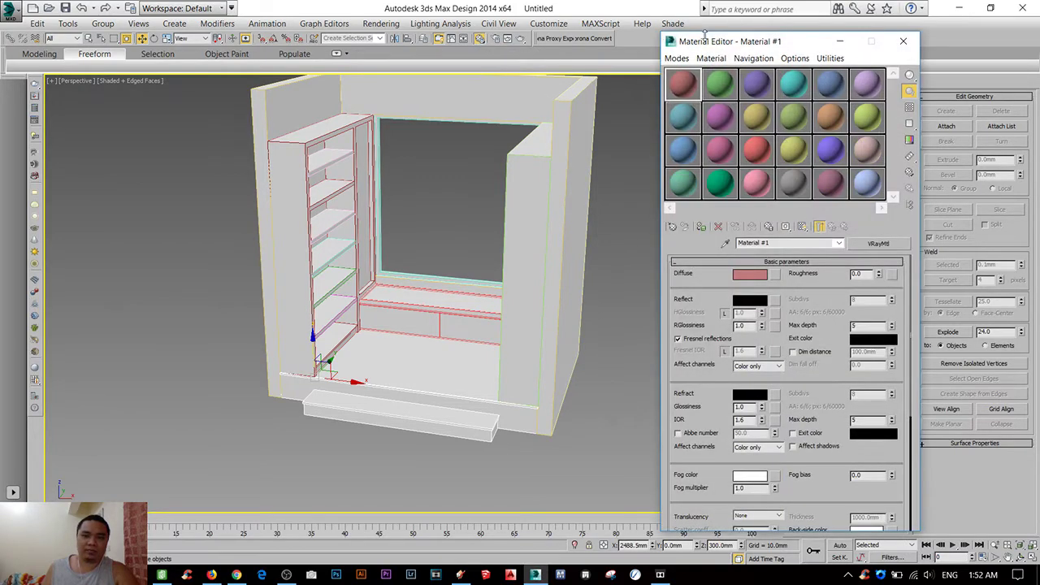
left_click_drag(723, 42, 594, 41)
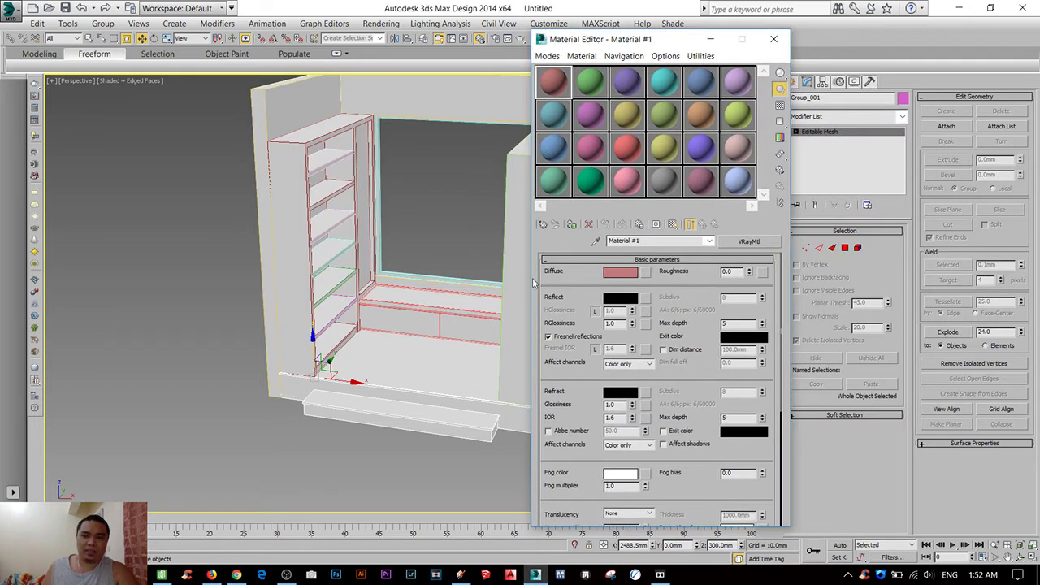
left_click(596, 241)
left_click(403, 373)
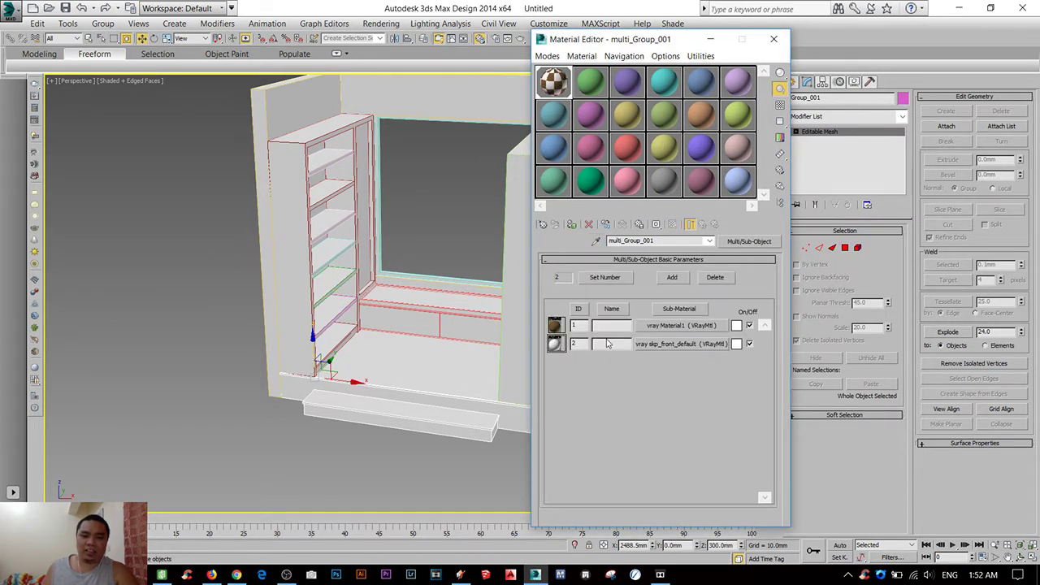
left_click(664, 326)
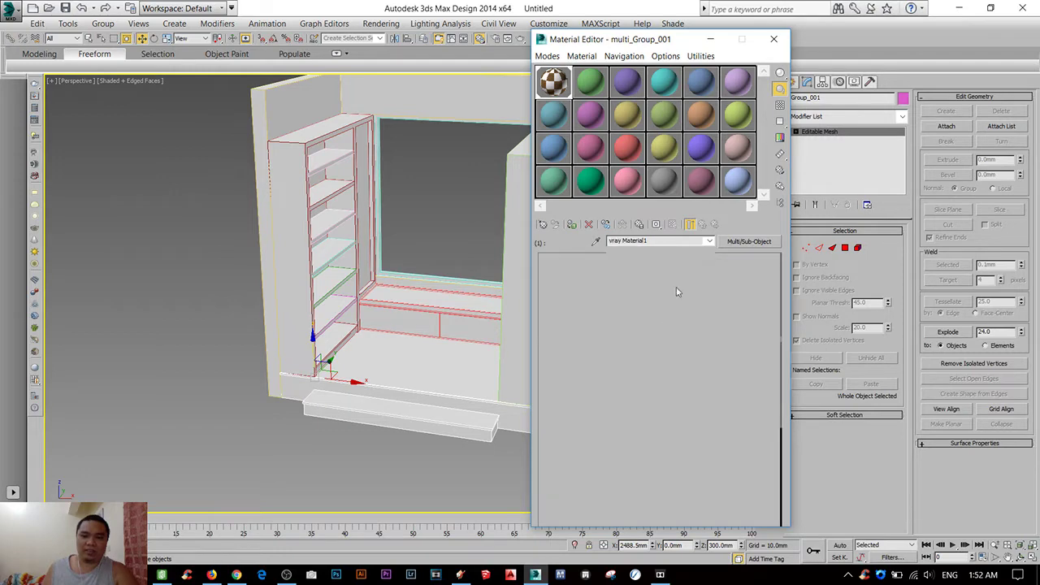
left_click(673, 224)
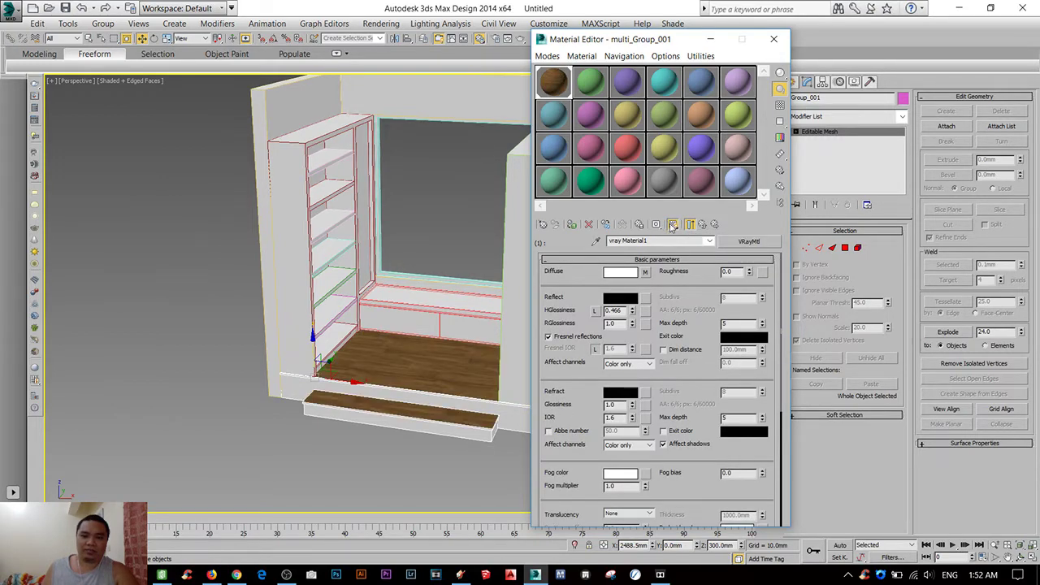
scroll(409, 395, "up", 2)
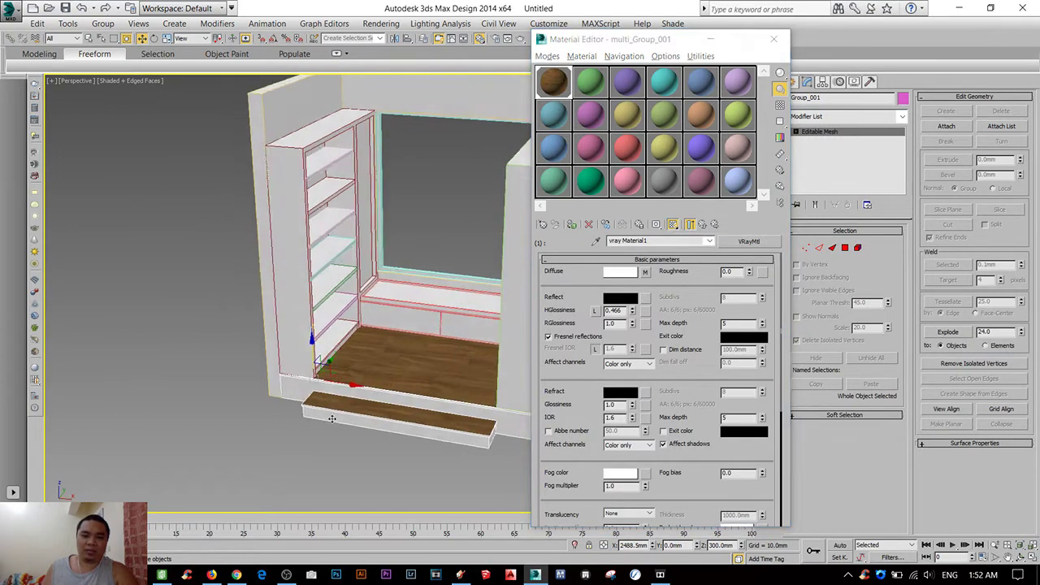
scroll(409, 395, "up", 3)
middle_click_drag(409, 396, 333, 386)
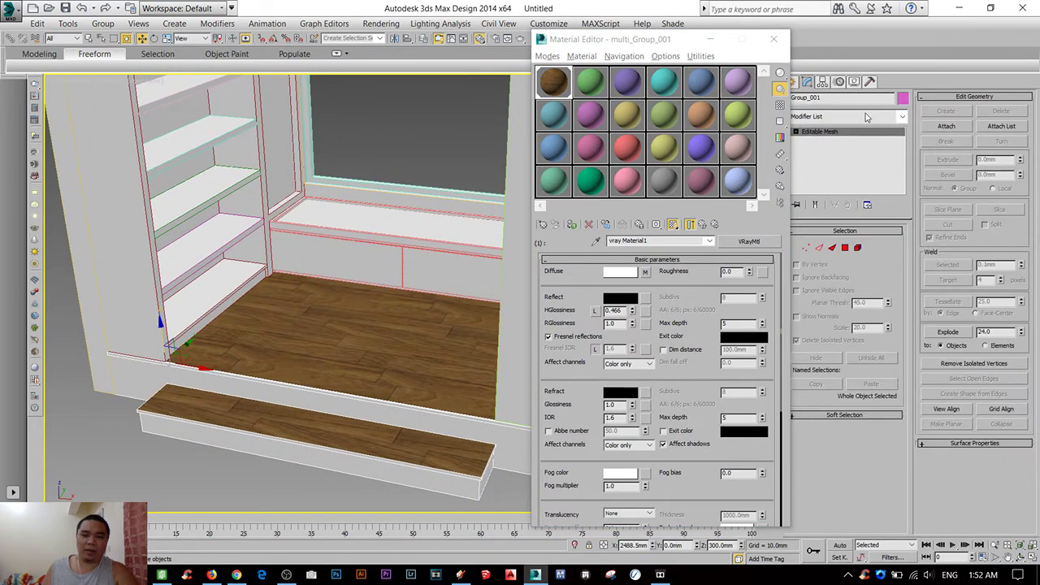
- Compare against the original SketchUp model, inspecting its front step group
left_click(867, 117)
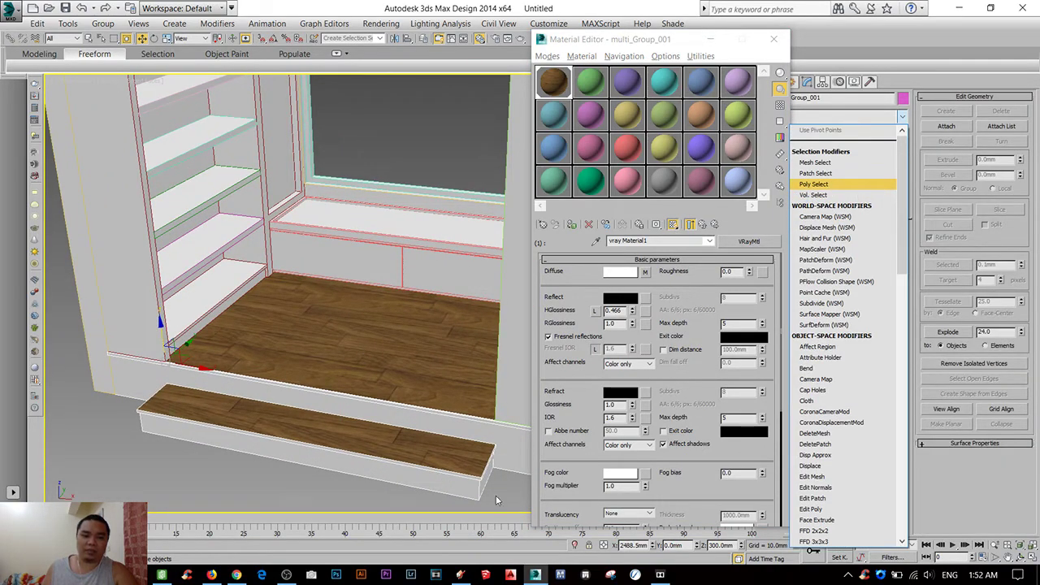
left_click(459, 575)
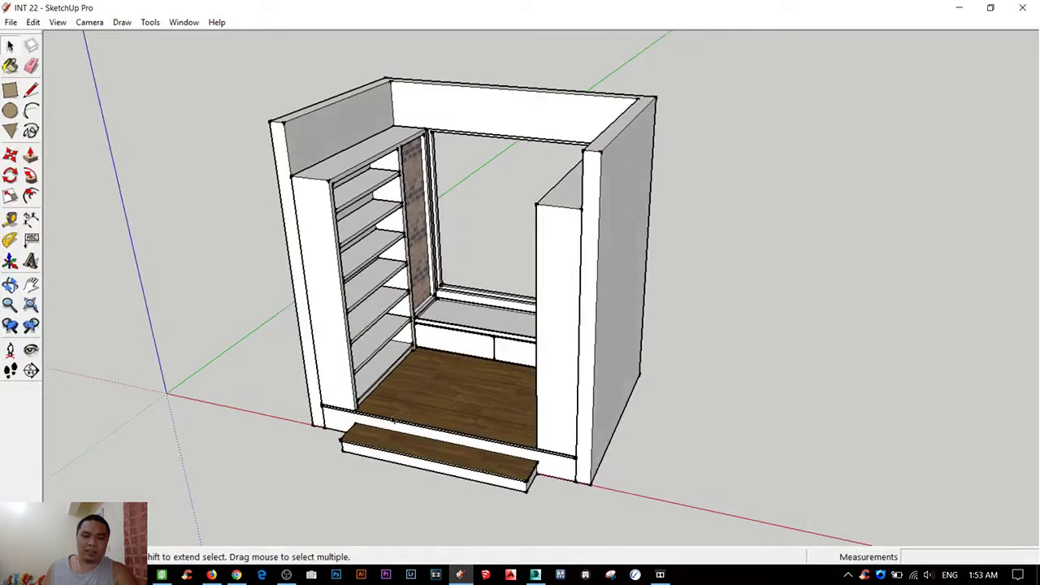
scroll(437, 379, "up", 5)
left_click(438, 379)
scroll(442, 386, "down", 3)
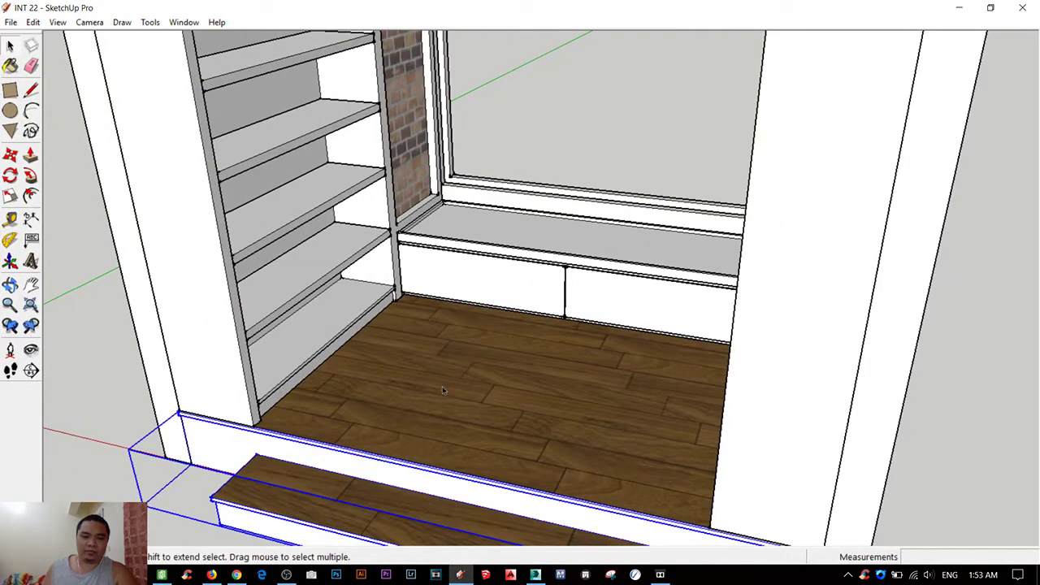
scroll(325, 357, "down", 3)
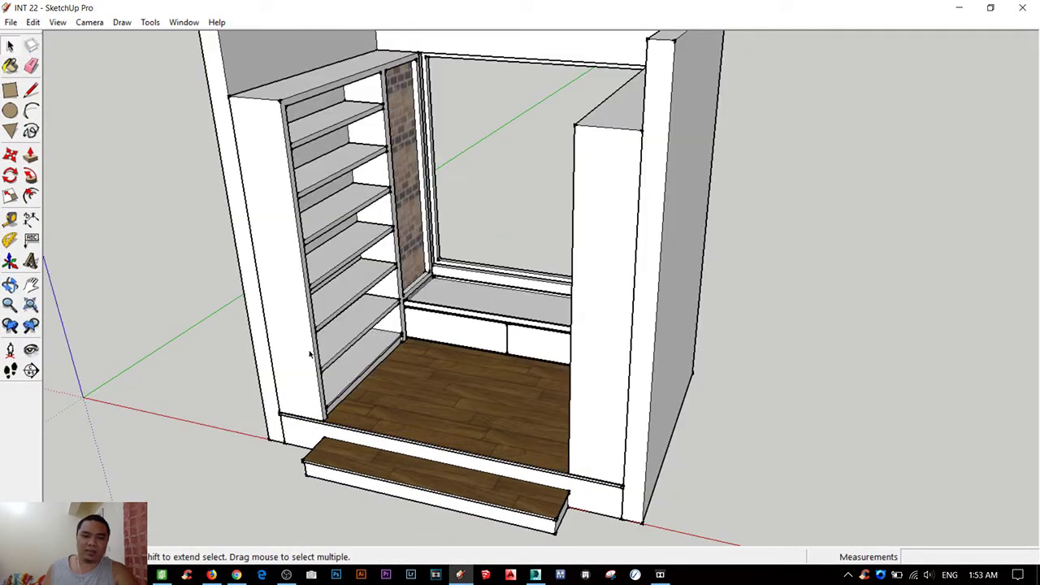
scroll(309, 353, "down", 3)
key("alt+Tab")
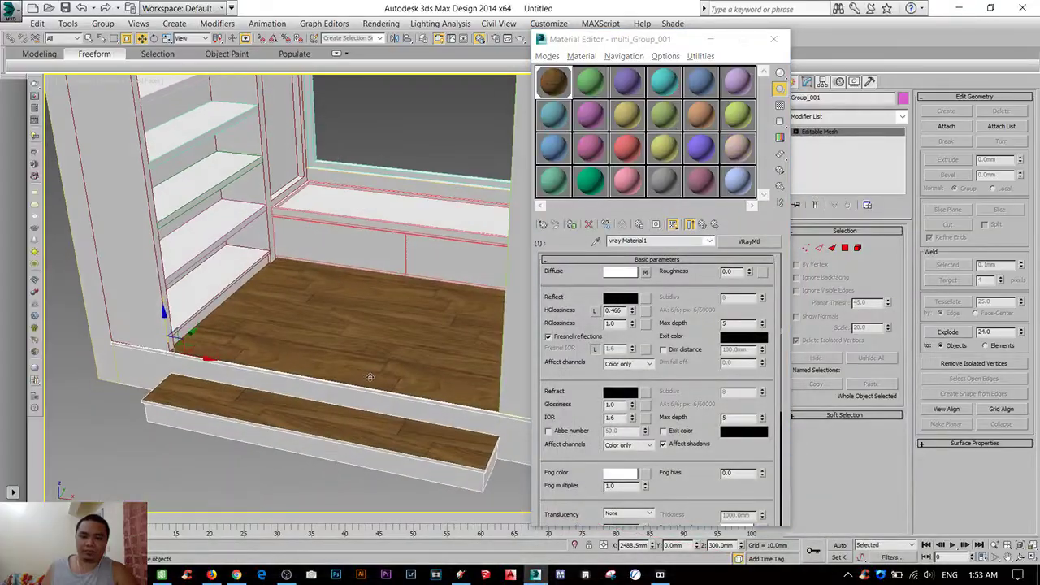
- Select Group_005 and orbit the view toward the shelves and window seat
scroll(344, 431, "down", 5)
scroll(347, 431, "up", 4)
scroll(284, 476, "down", 4)
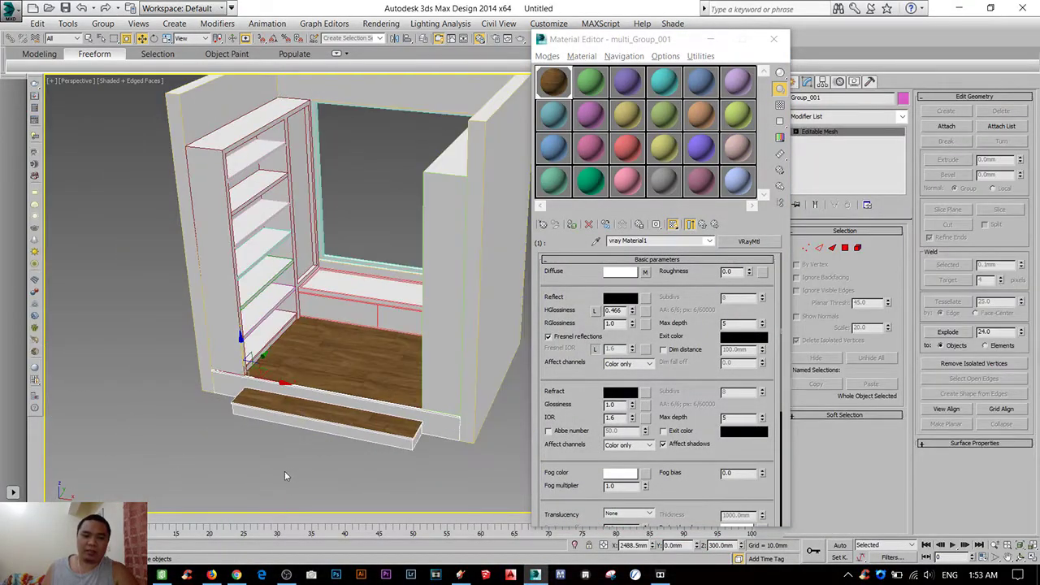
scroll(284, 476, "up", 5)
scroll(269, 447, "down", 1)
scroll(330, 462, "up", 2)
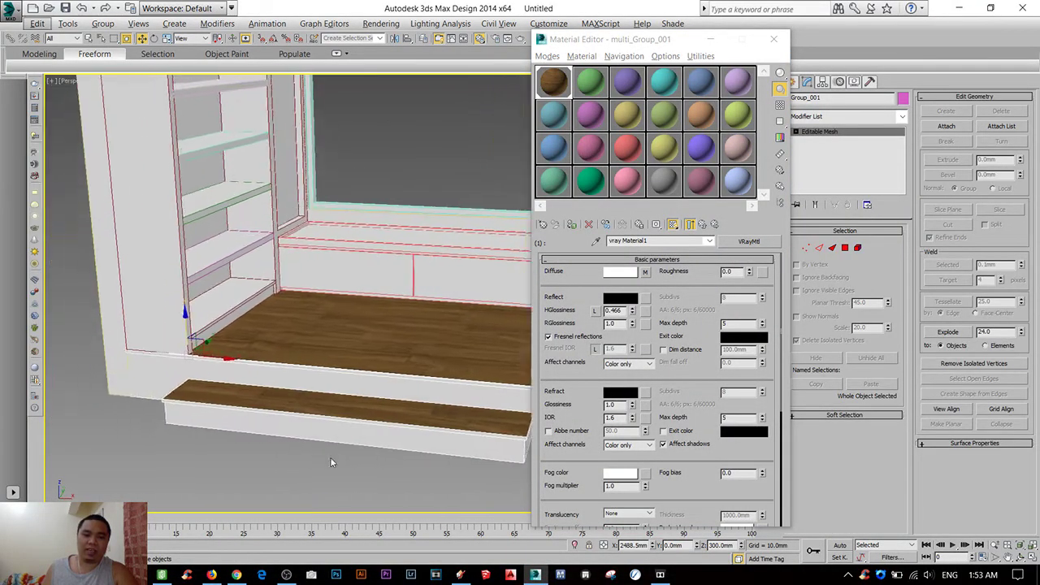
scroll(330, 462, "down", 3)
scroll(357, 377, "down", 3)
scroll(378, 372, "up", 5)
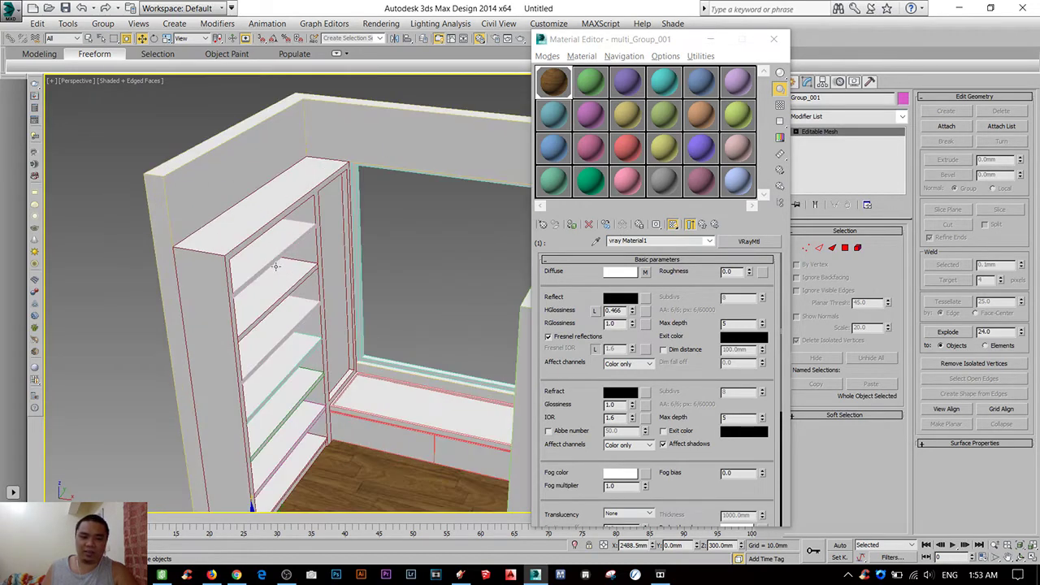
left_click(366, 350)
middle_click_drag(365, 350, 455, 325, "alt")
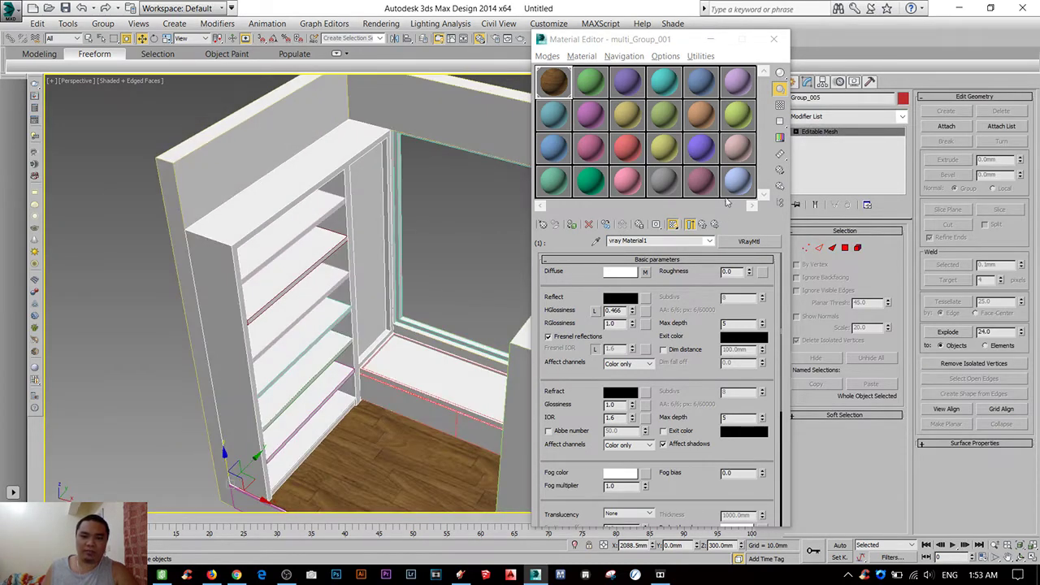
- Rename the floor's wood sub-material to WOOD
left_click(553, 113)
left_click(553, 81)
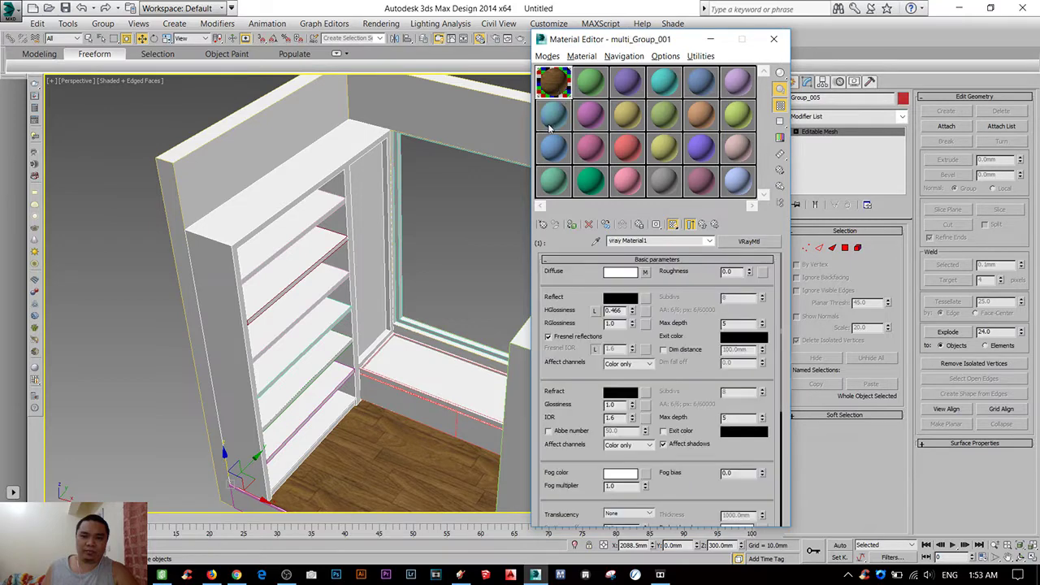
left_click(551, 115)
left_click(552, 81)
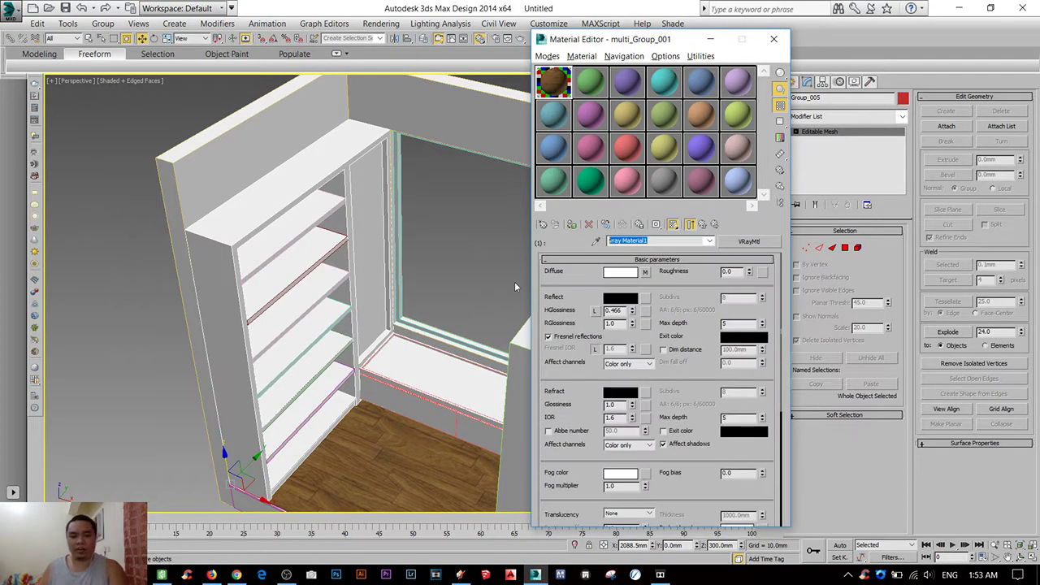
type("FLOOR")
key("Return")
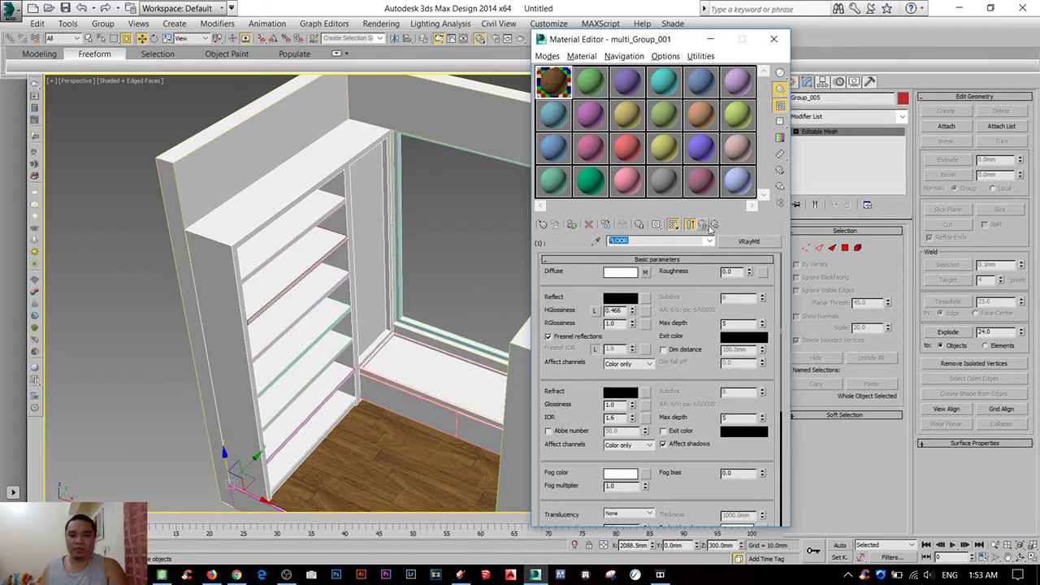
type("WOO")
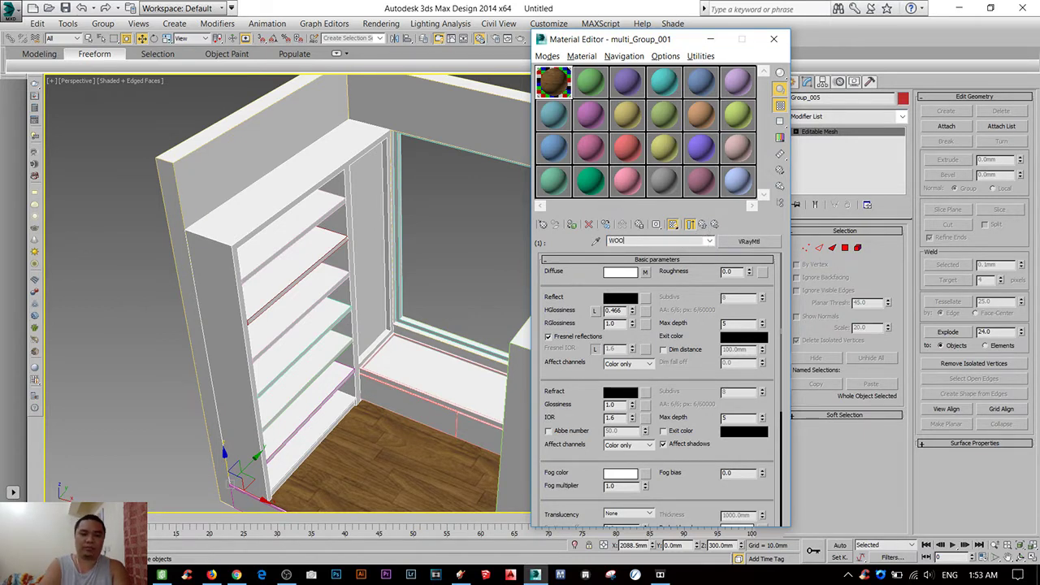
type("D")
- Check the vray skp_front_default sub-material, then return to the parent multi-material
left_click(704, 226)
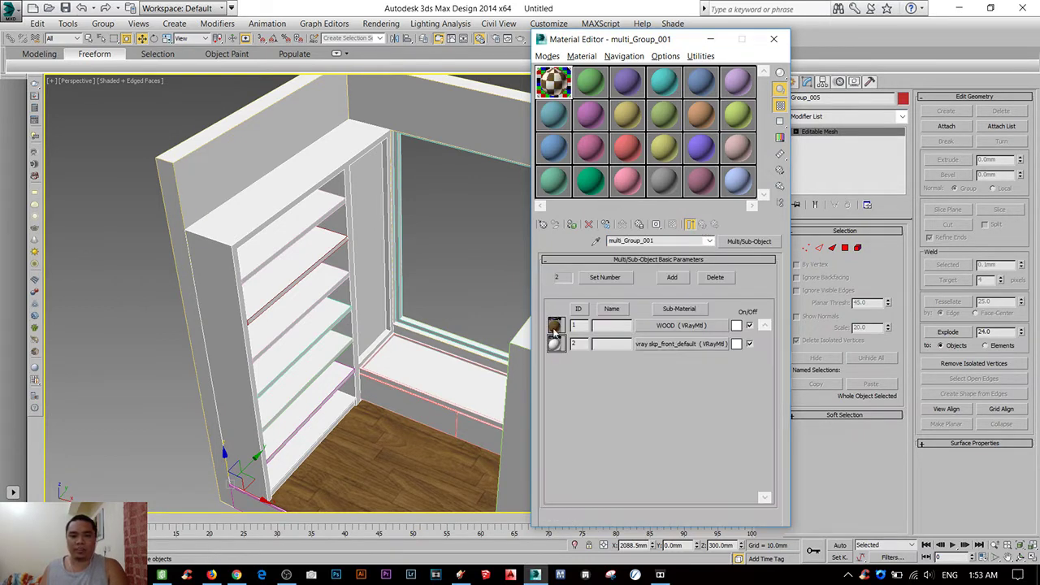
left_click(679, 348)
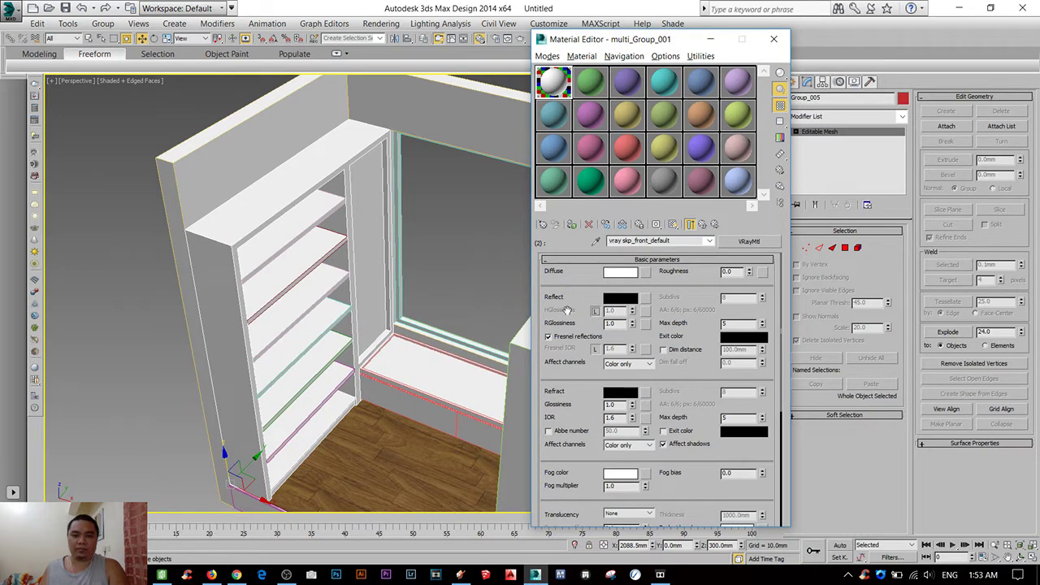
middle_click_drag(269, 306, 251, 309, "alt")
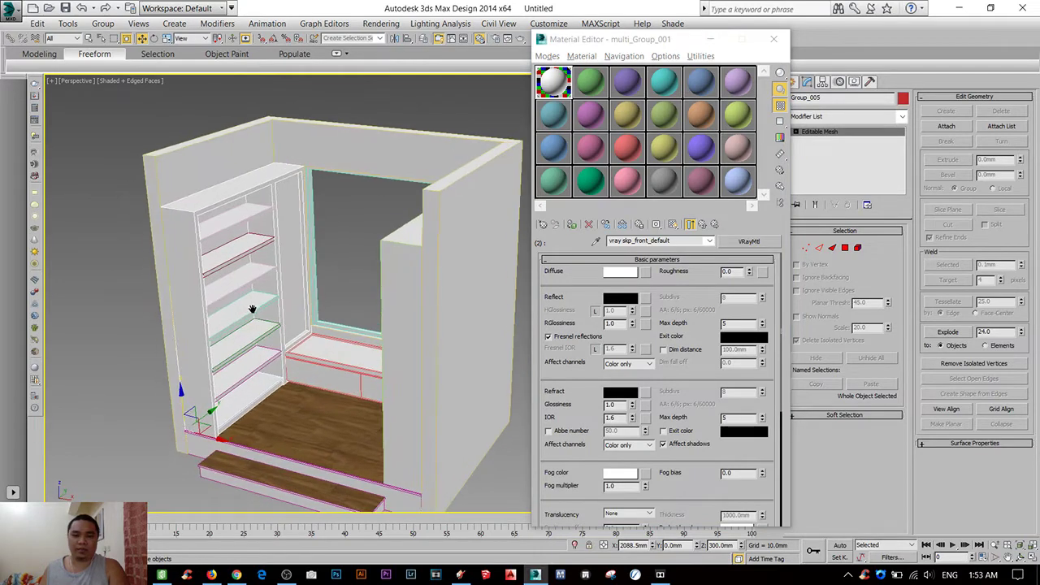
left_click(559, 288)
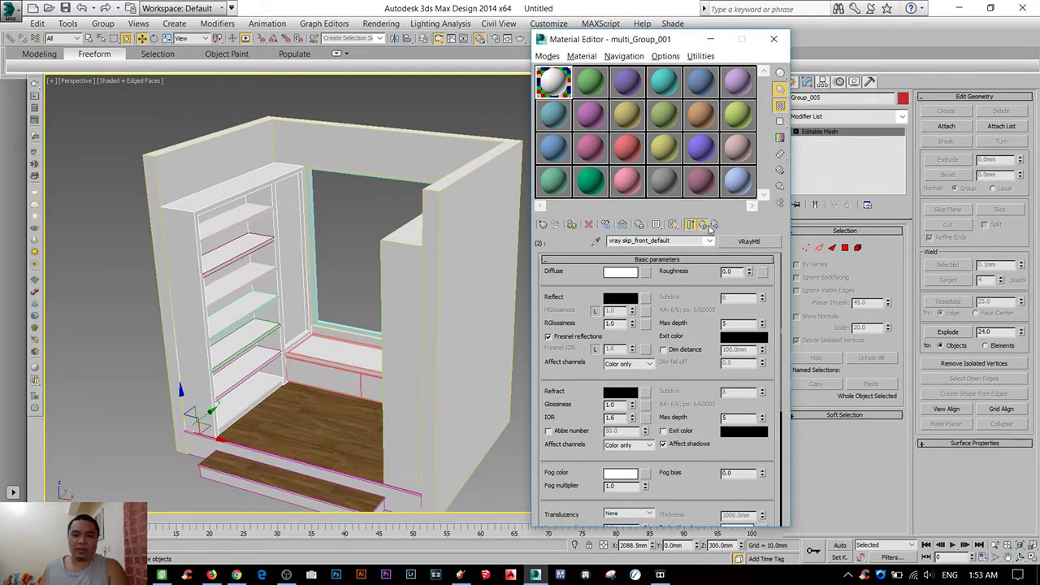
left_click(705, 225)
left_click(666, 332)
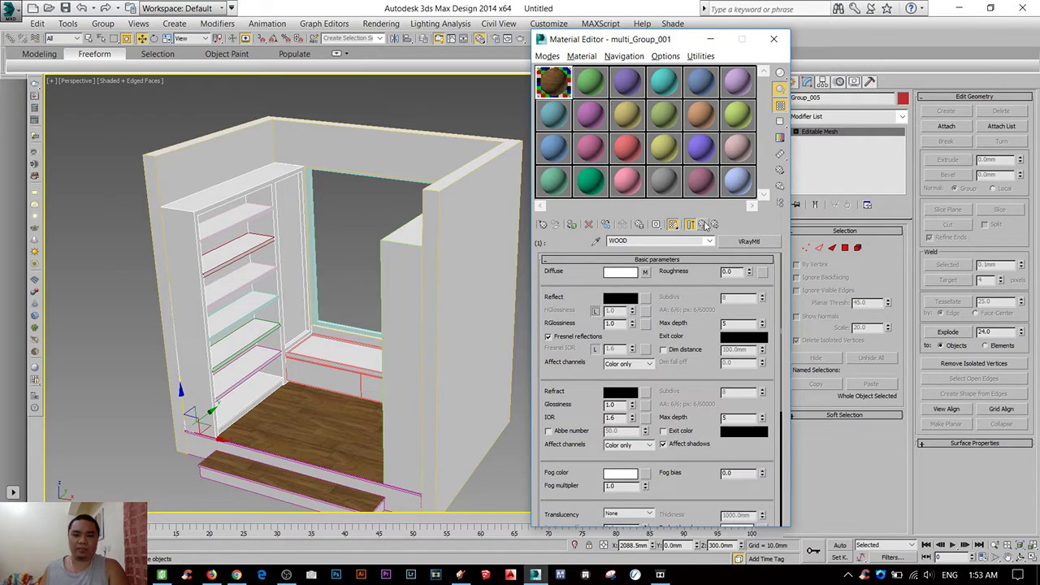
left_click(705, 225)
middle_click_drag(512, 257, 493, 257, "alt")
- Rename the floor's parent multi-material to FLOORING
left_click(650, 242)
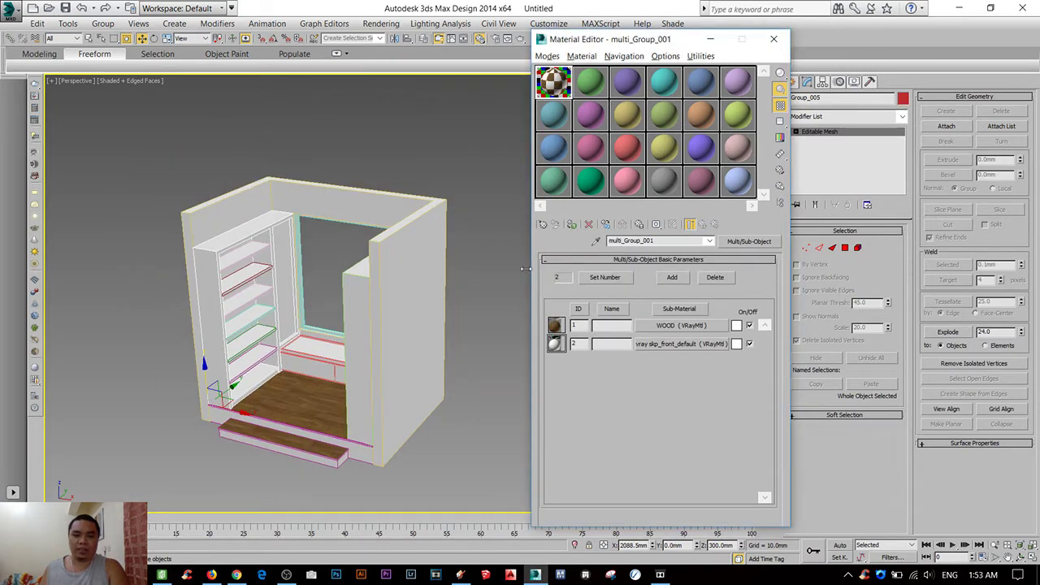
type("FK")
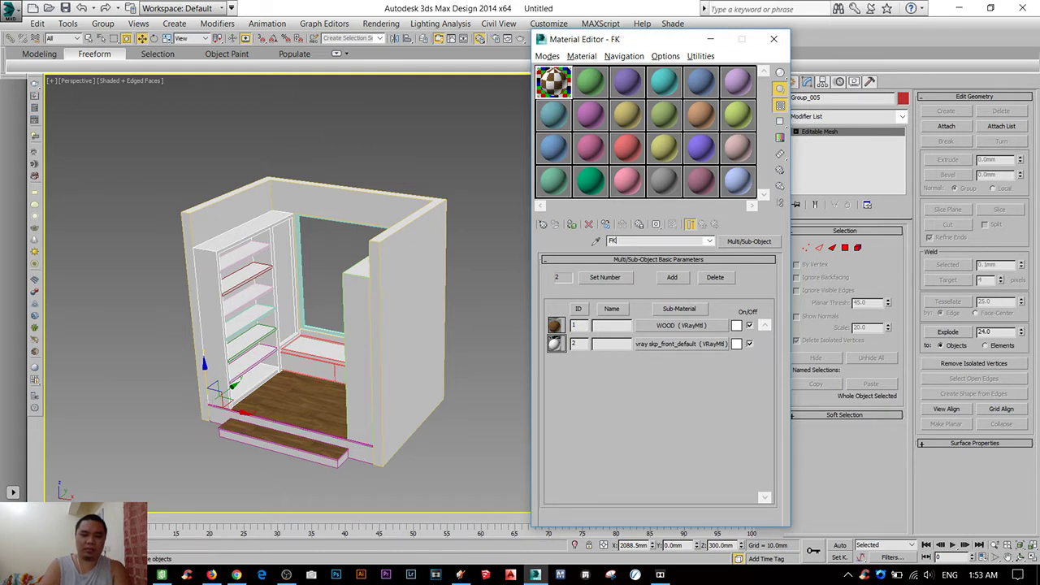
type("NG")
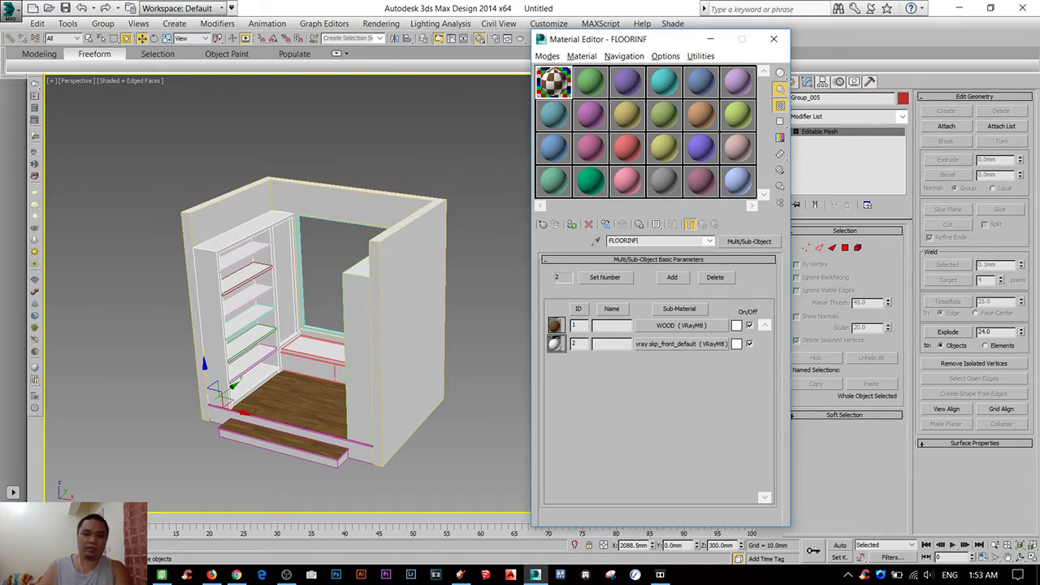
left_click(594, 243)
scroll(218, 262, "up", 4)
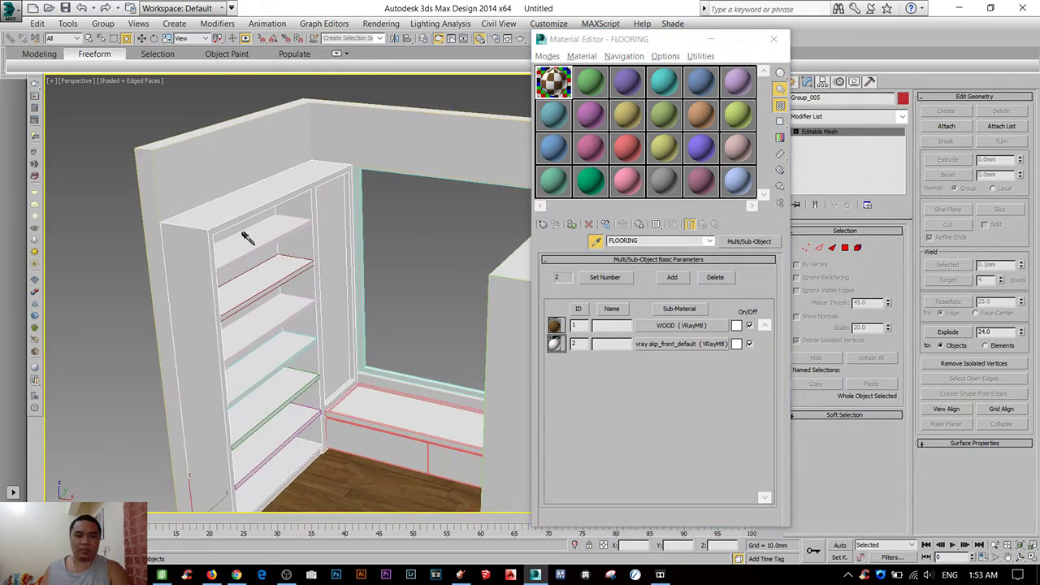
- Eyedrop the shelving's material and show sub-material 2's brick texture in the viewport
left_click(301, 173)
left_click(309, 319)
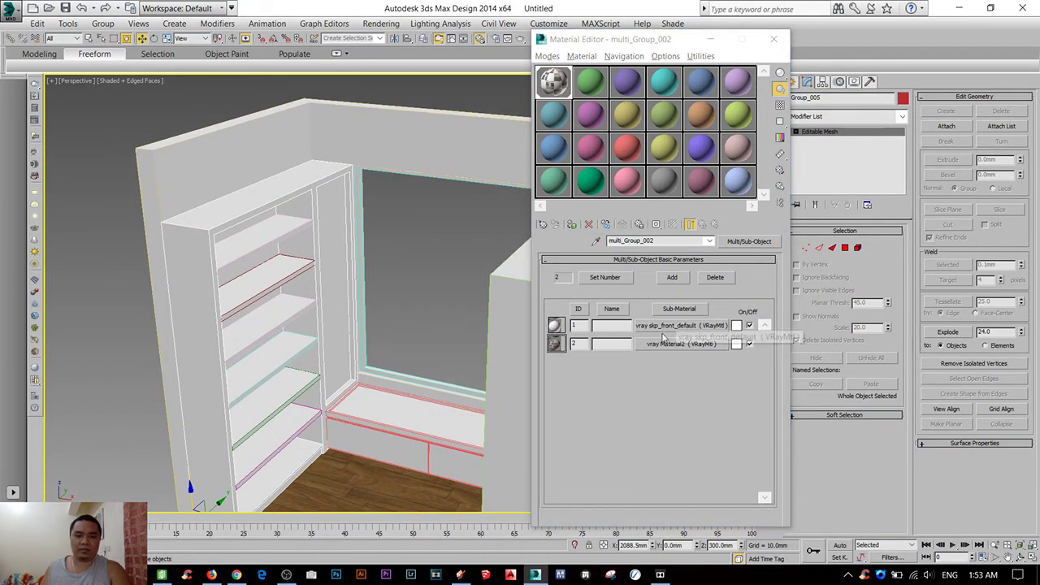
middle_click_drag(216, 343, 732, 341, "alt")
left_click(682, 343)
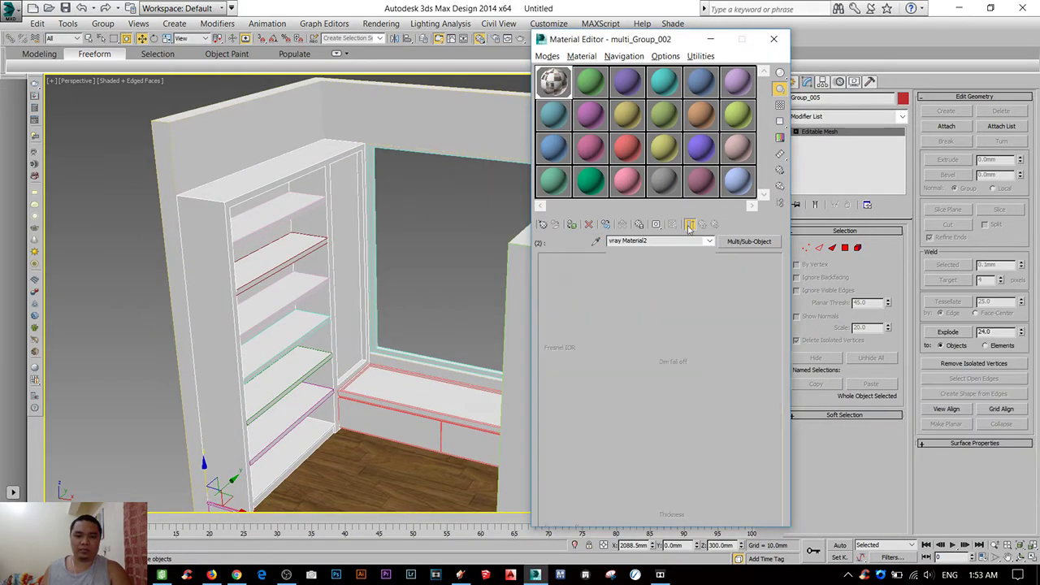
left_click(672, 224)
middle_click_drag(341, 374, 256, 384, "alt")
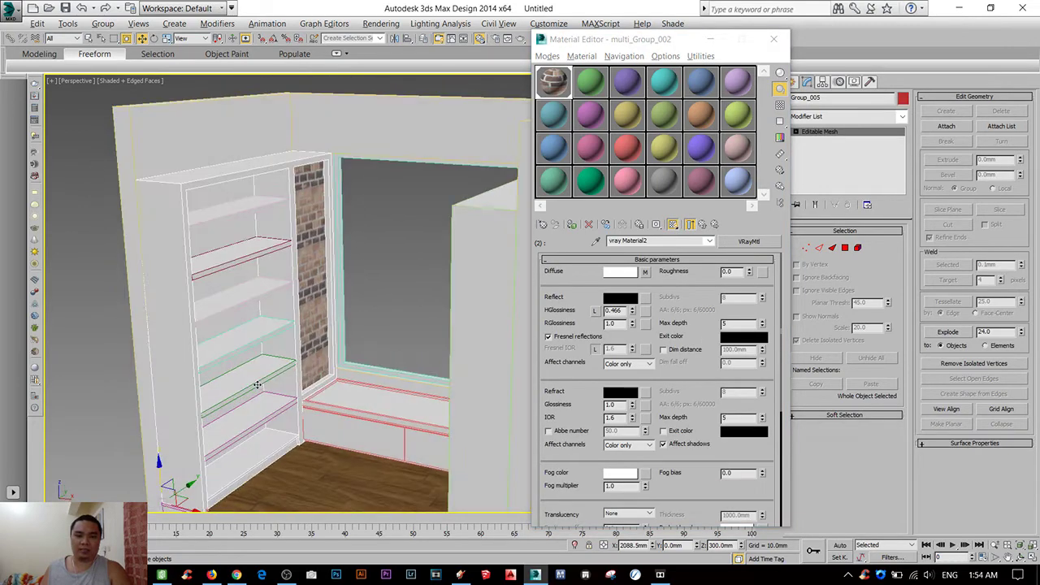
left_click(597, 313)
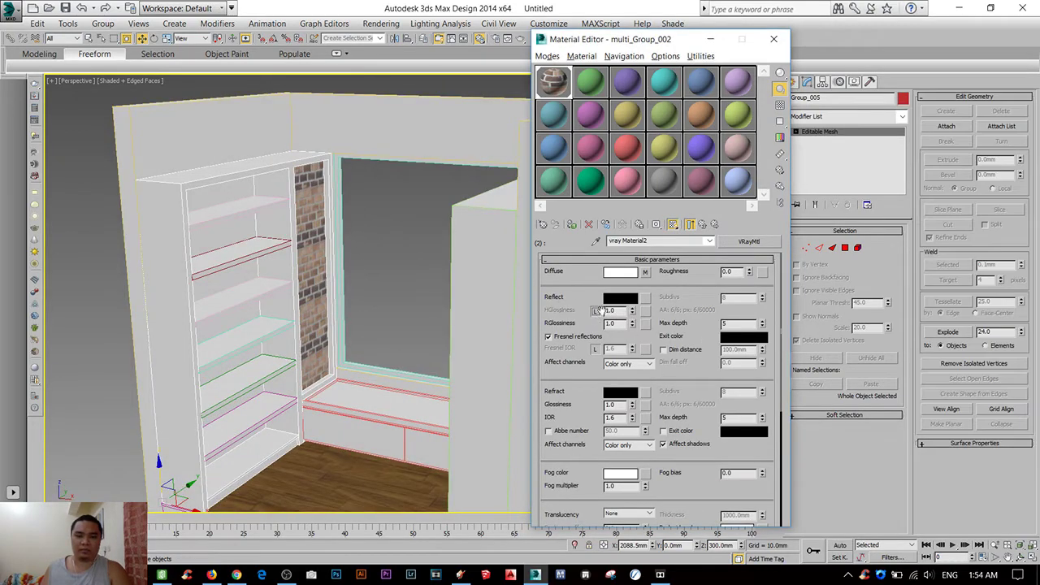
- Open the vray skp_front_default sub-material and its Diffuse colour selector
left_click(701, 226)
left_click(662, 325)
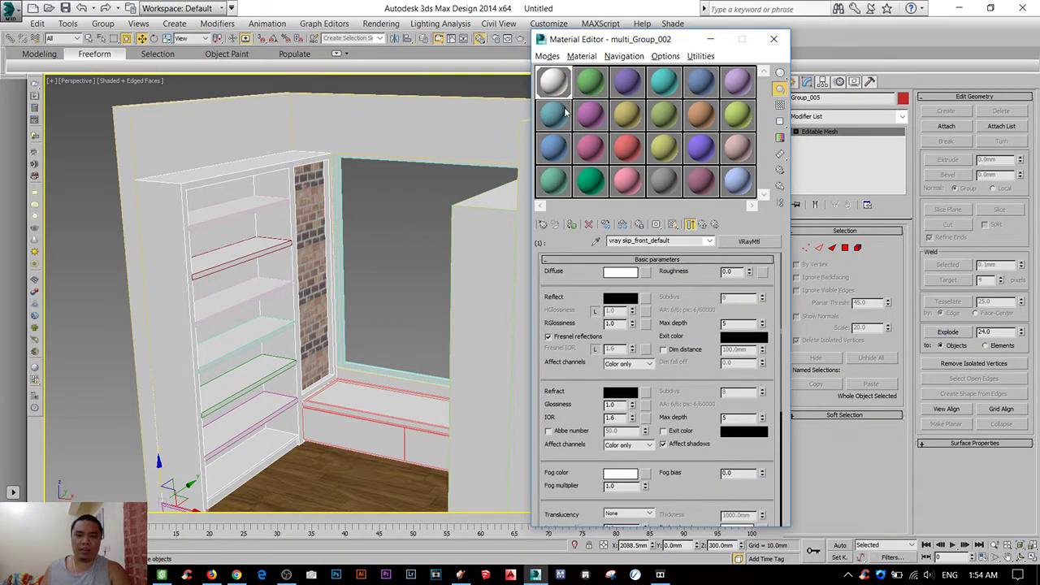
left_click_drag(680, 240, 532, 263)
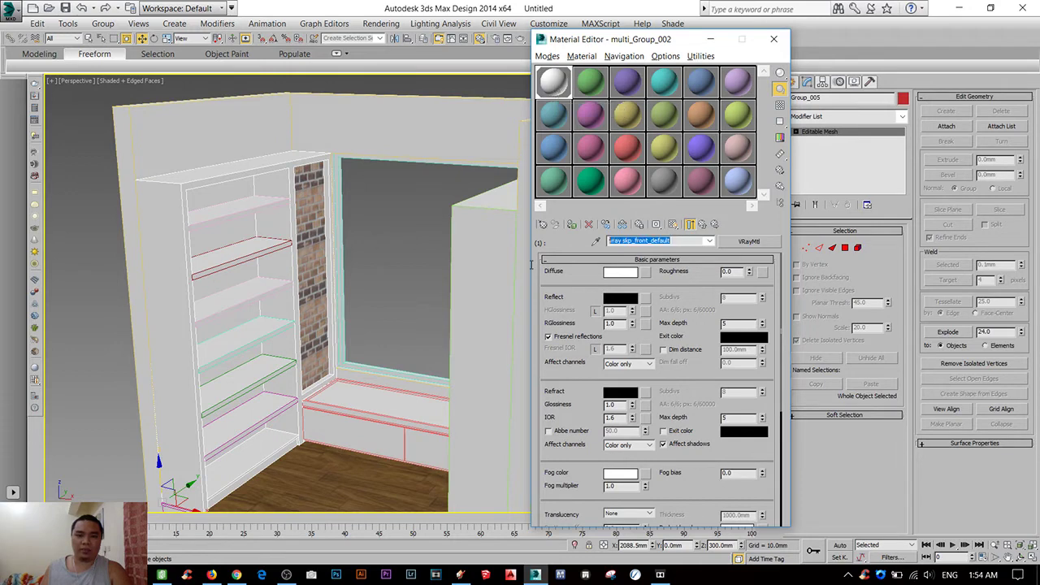
scroll(165, 155, "down", 1)
scroll(165, 154, "down", 2)
scroll(165, 155, "down", 2)
scroll(166, 154, "down", 1)
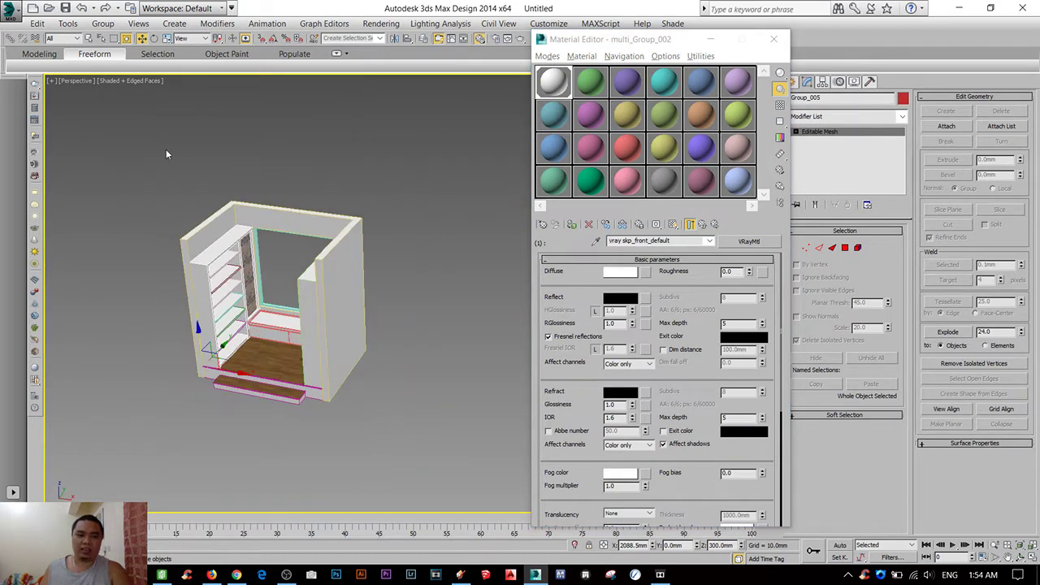
left_click_drag(165, 154, 422, 489)
left_click(227, 284)
scroll(219, 276, "up", 3)
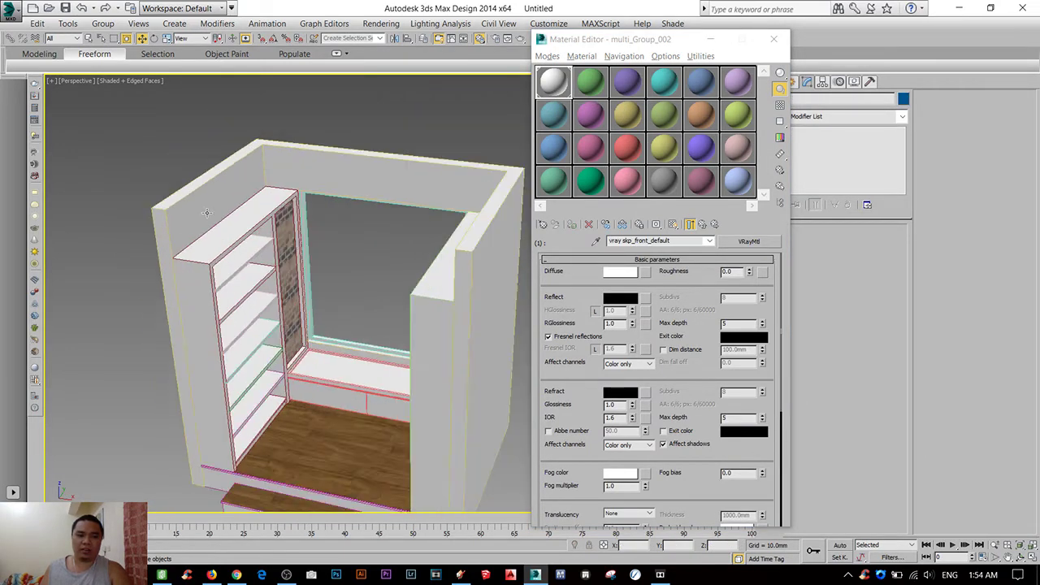
left_click(621, 272)
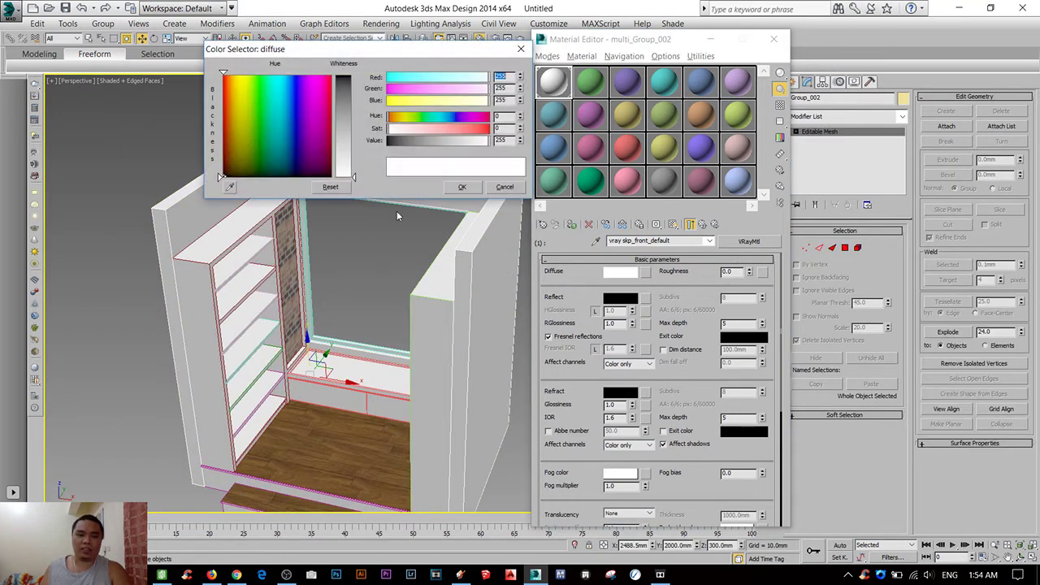
- Darken skp_front_default's diffuse from white to light grey, then return to multi_Group_002
mouse_move(351, 154)
left_mouse_down()
mouse_move(347, 144)
mouse_move(354, 161)
mouse_move(329, 154)
mouse_move(354, 158)
left_mouse_up()
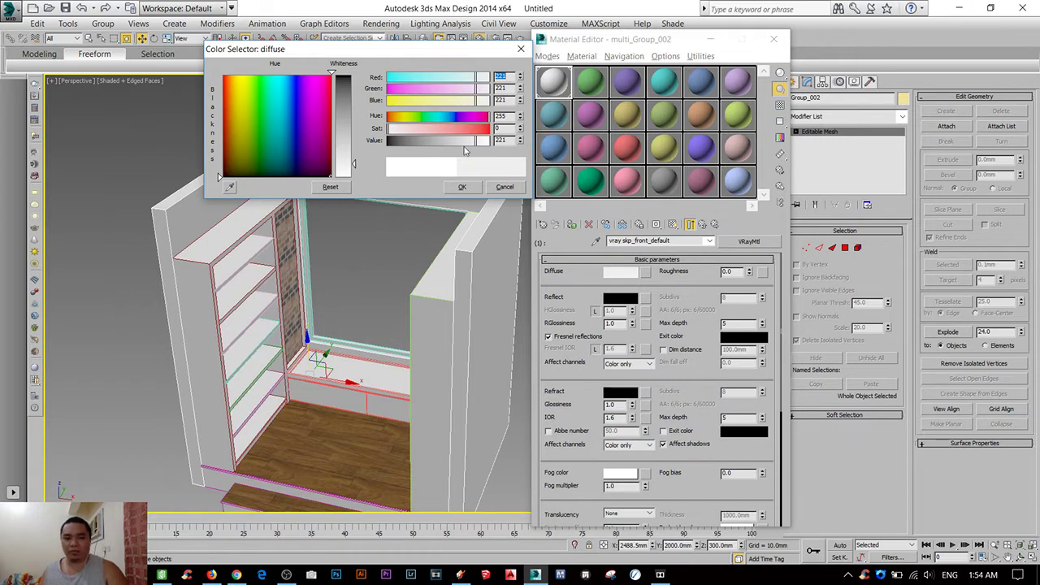
left_click(461, 187)
middle_click_drag(325, 324, 310, 367, "alt")
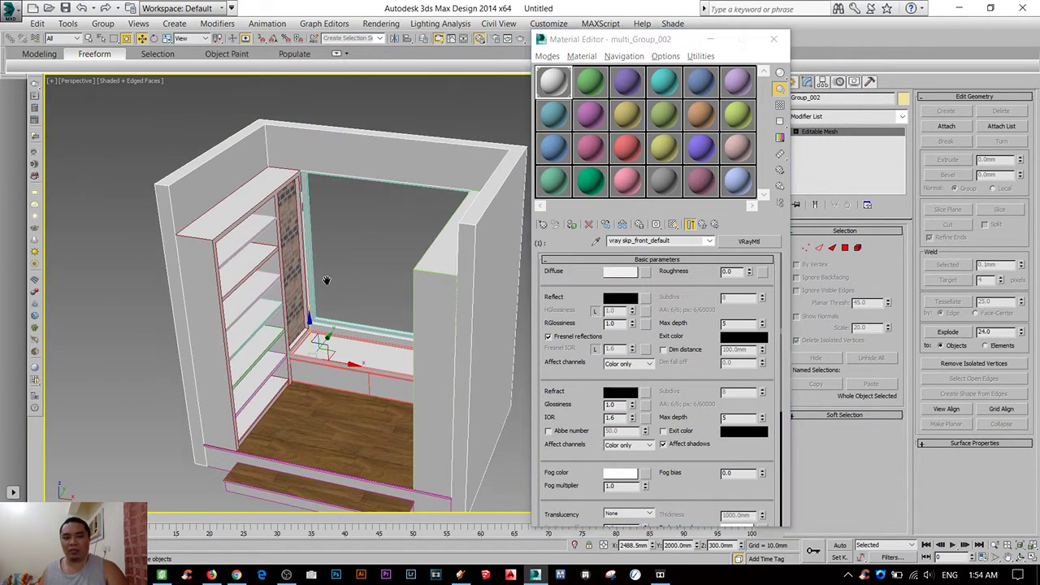
scroll(309, 368, "down", 2)
scroll(310, 367, "up", 3)
left_click(309, 367)
scroll(309, 367, "down", 2)
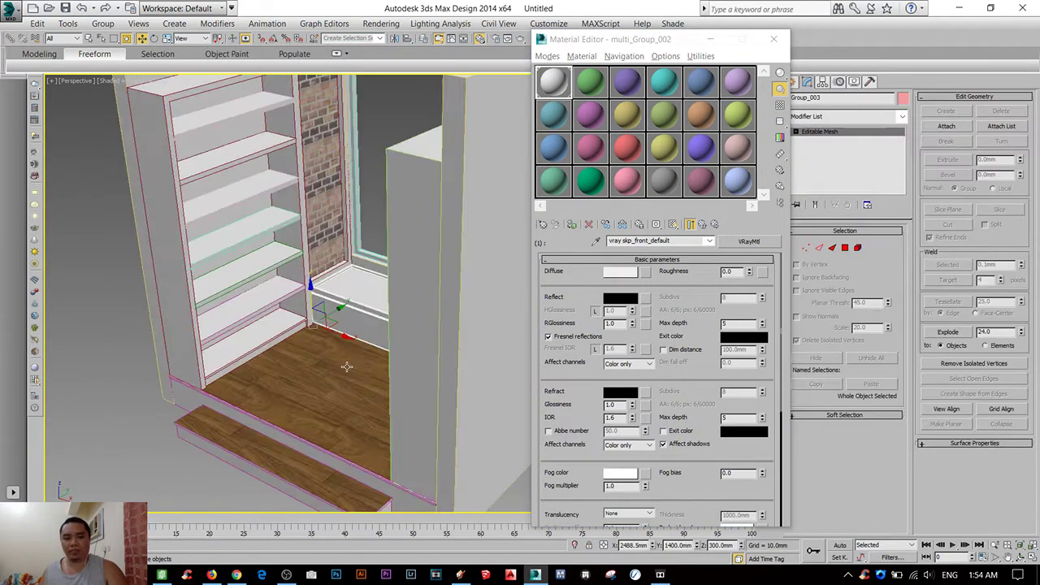
scroll(310, 367, "down", 2)
scroll(309, 367, "down", 2)
scroll(265, 318, "up", 4)
scroll(265, 319, "down", 2)
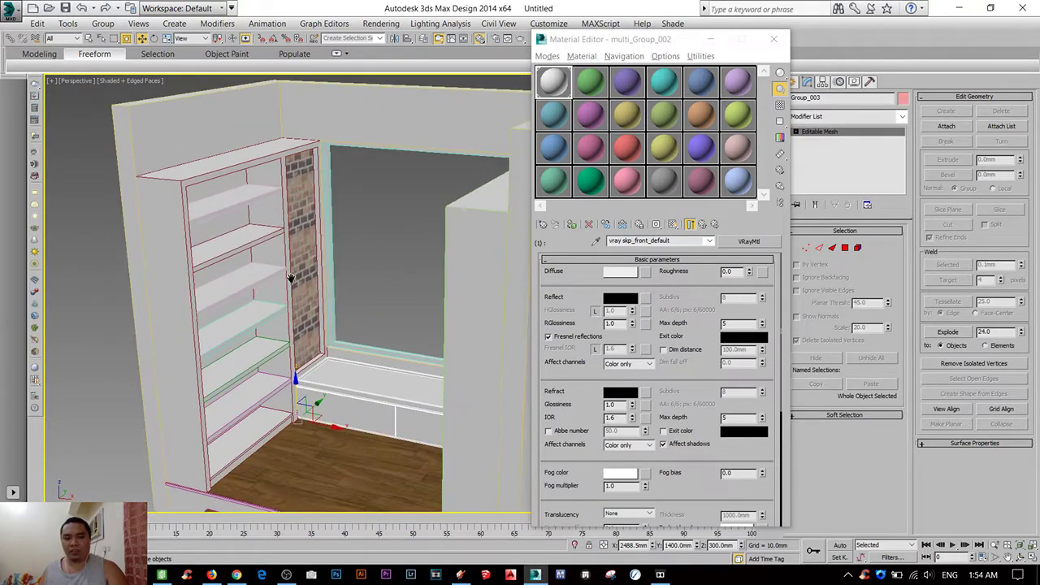
left_click(703, 225)
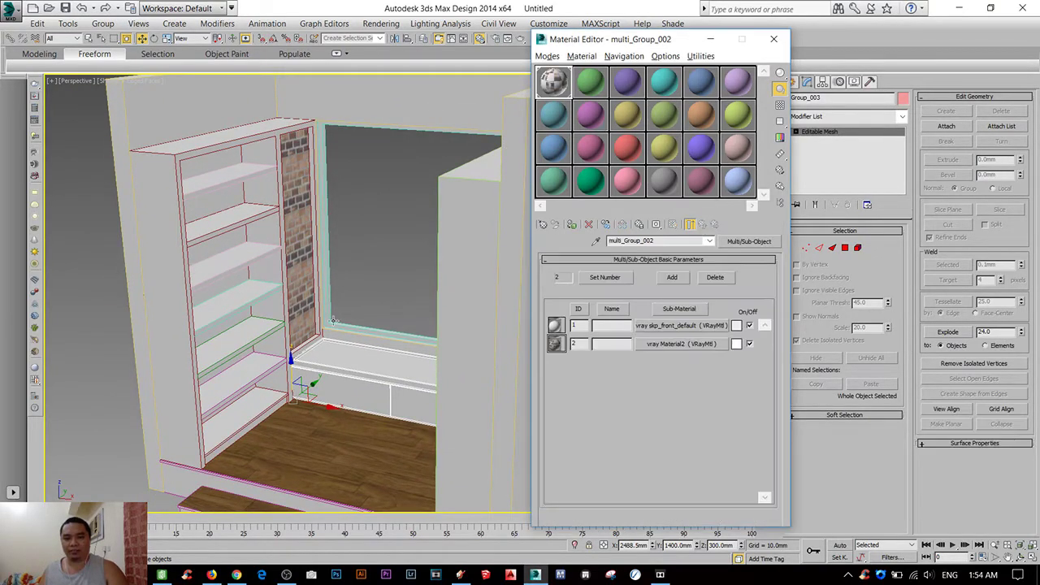
- Deselect the room group and orbit the Perspective view to inspect the alcove and shelving
scroll(329, 321, "down", 4)
scroll(160, 342, "up", 1)
left_click(160, 342)
scroll(160, 342, "up", 4)
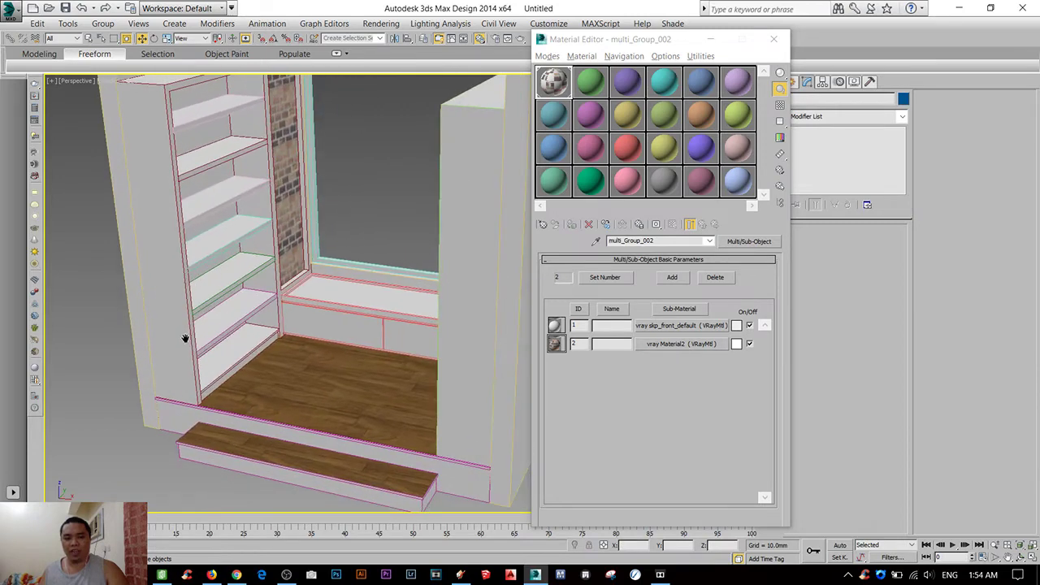
scroll(186, 332, "up", 2)
middle_click_drag(220, 383, 293, 326)
scroll(293, 325, "down", 5)
middle_click_drag(427, 216, 476, 169, "alt")
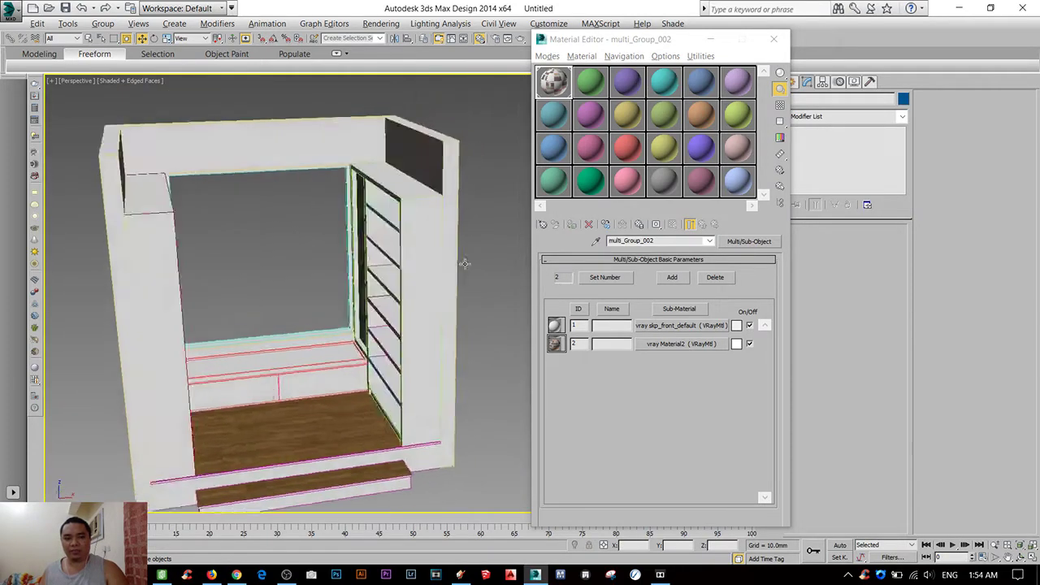
middle_click_drag(410, 213, 316, 201, "alt")
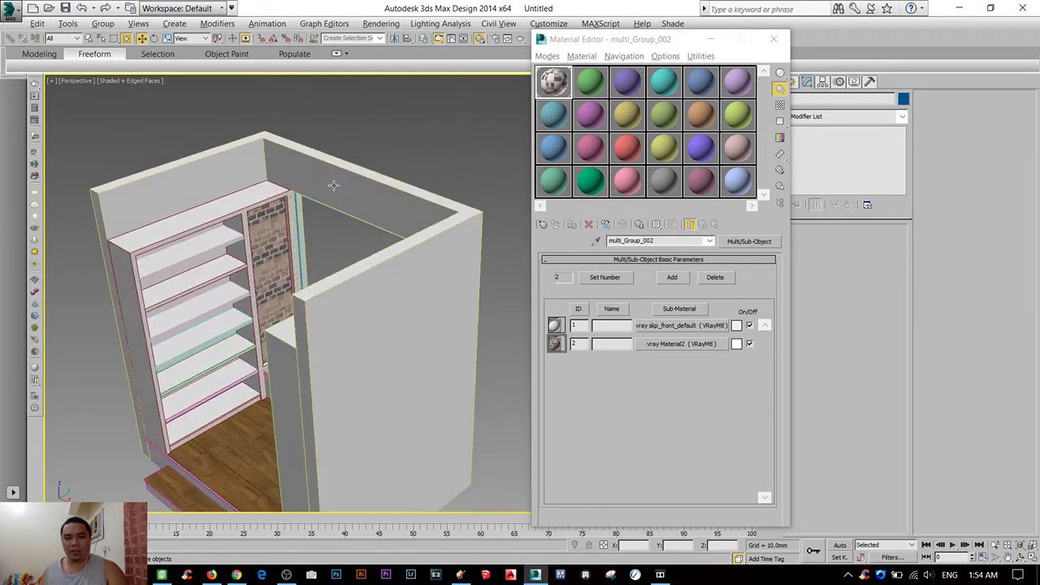
scroll(317, 201, "up", 3)
- Close the Material Editor and show the Front view in wireframe, framing the wall
key("f")
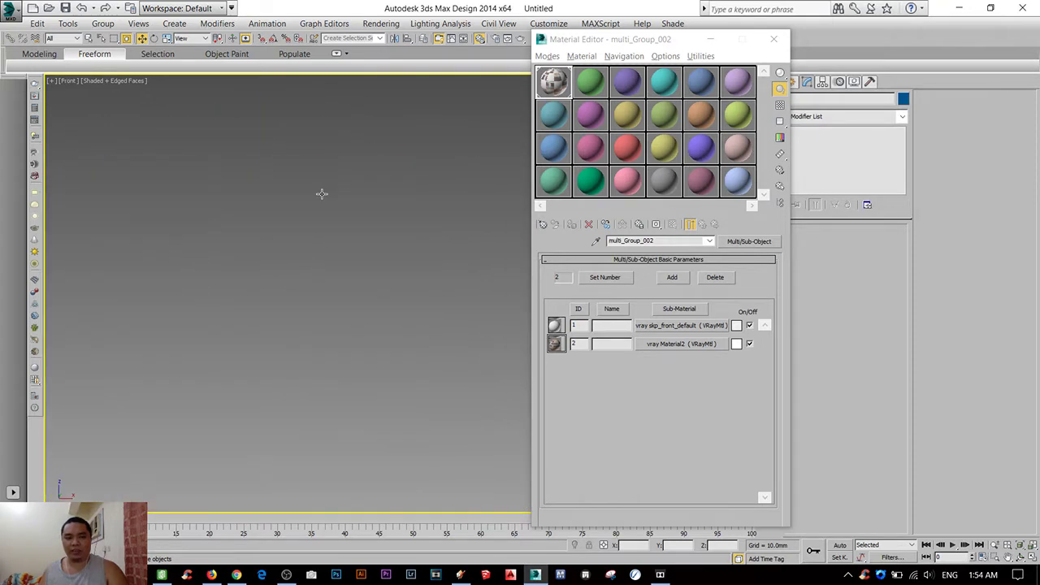
scroll(322, 193, "down", 2)
scroll(323, 193, "down", 2)
left_click(778, 38)
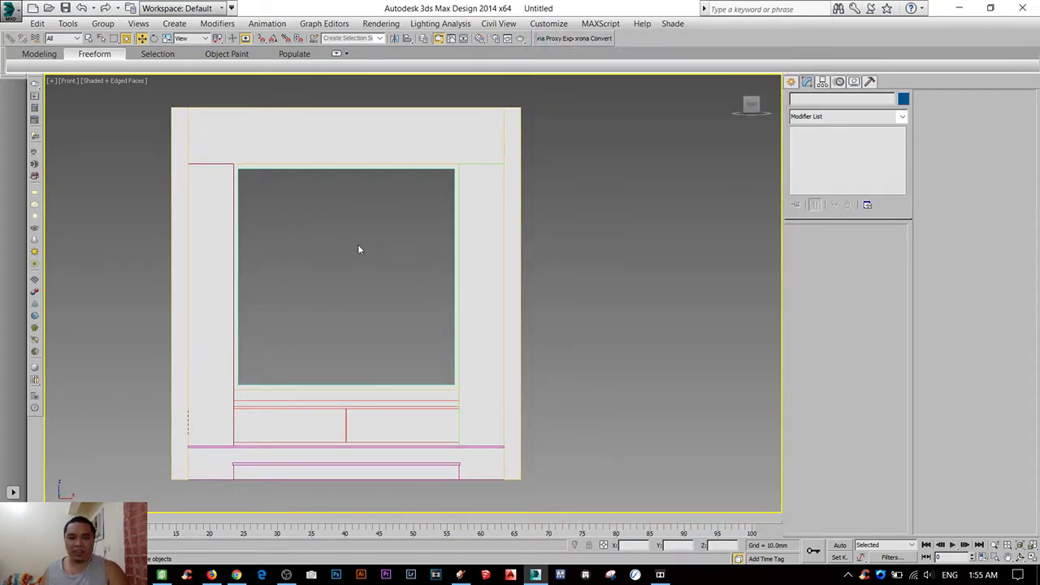
key("F3")
middle_click_drag(358, 244, 419, 208)
- Draw a box over the window opening and set its height to 800
left_click(792, 82)
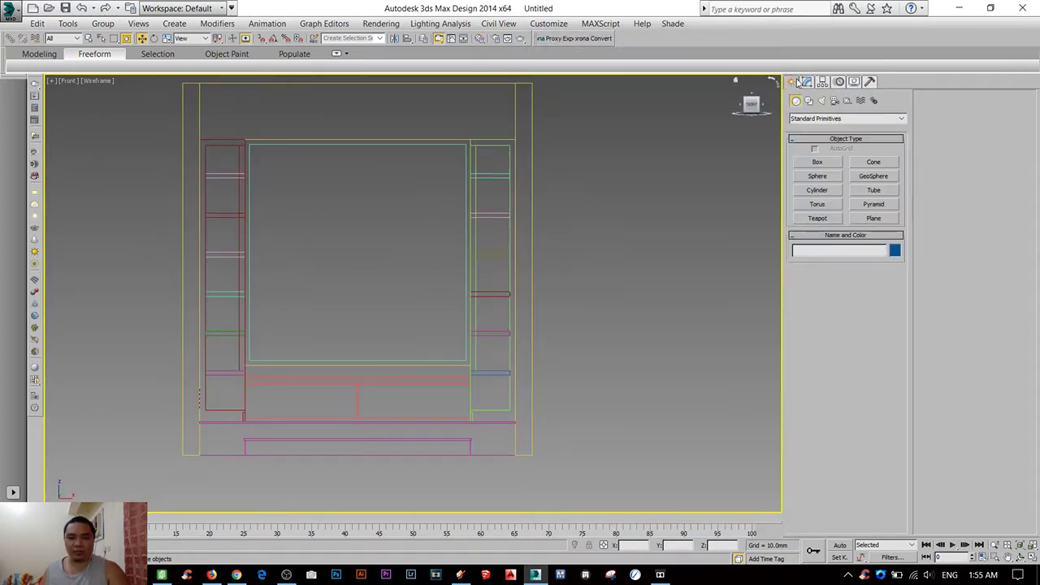
left_click(816, 163)
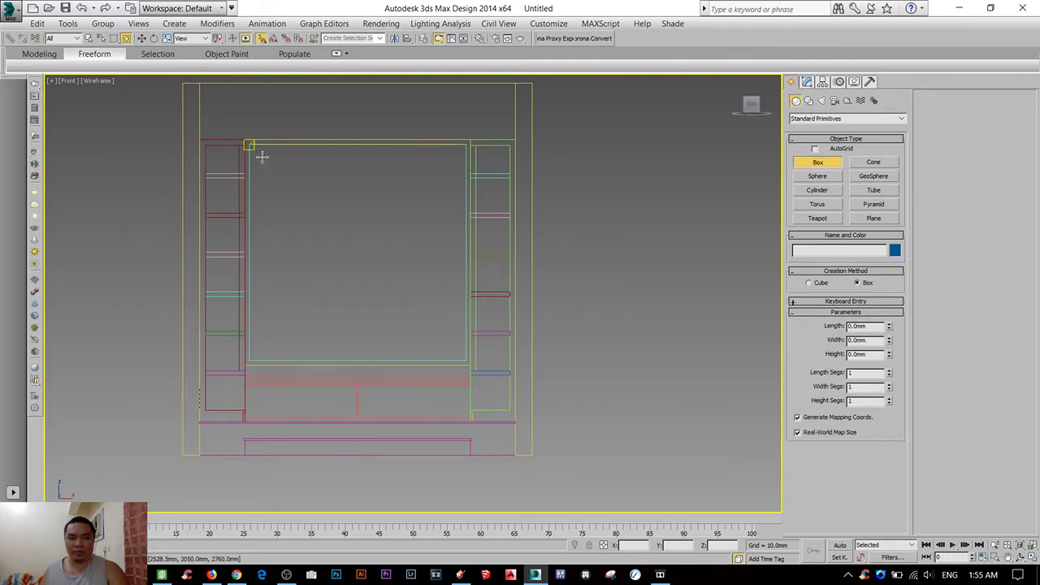
mouse_move(250, 144)
left_mouse_down()
mouse_move(435, 342)
mouse_move(465, 360)
left_mouse_up()
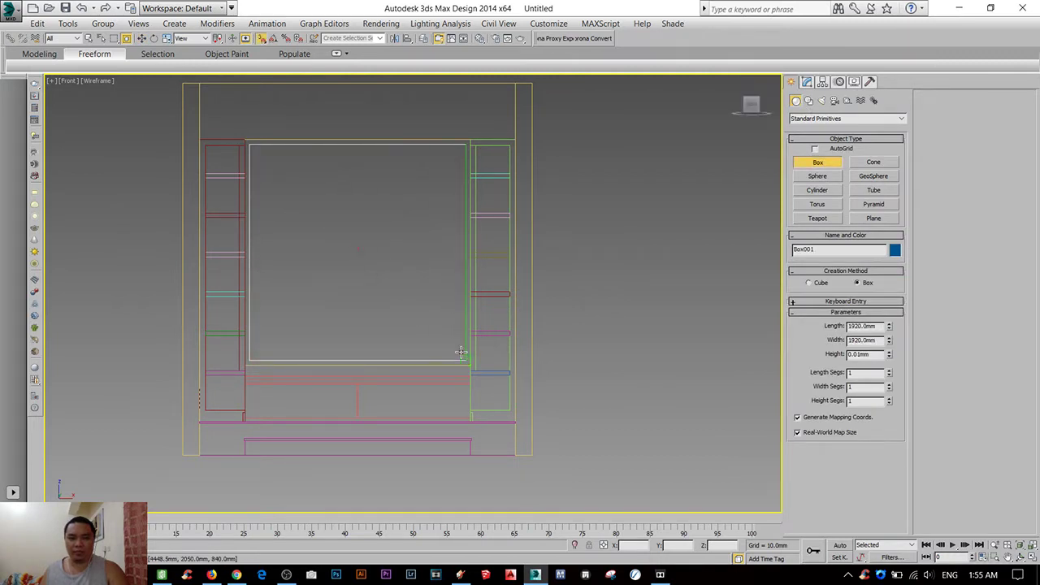
double_click(865, 355)
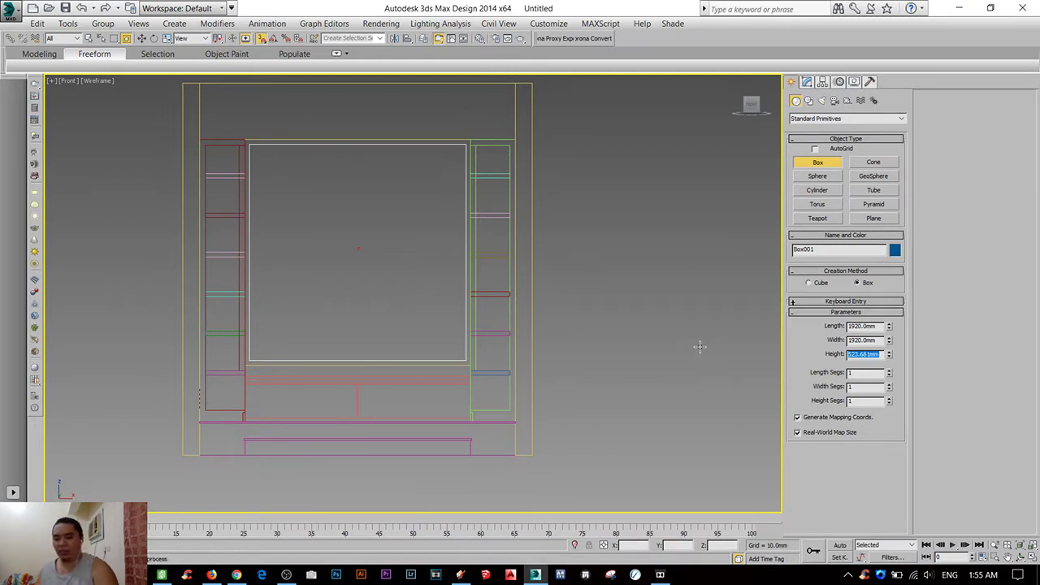
type("1800")
key("Return")
- In the Top view, move the box into the window wall
key("t")
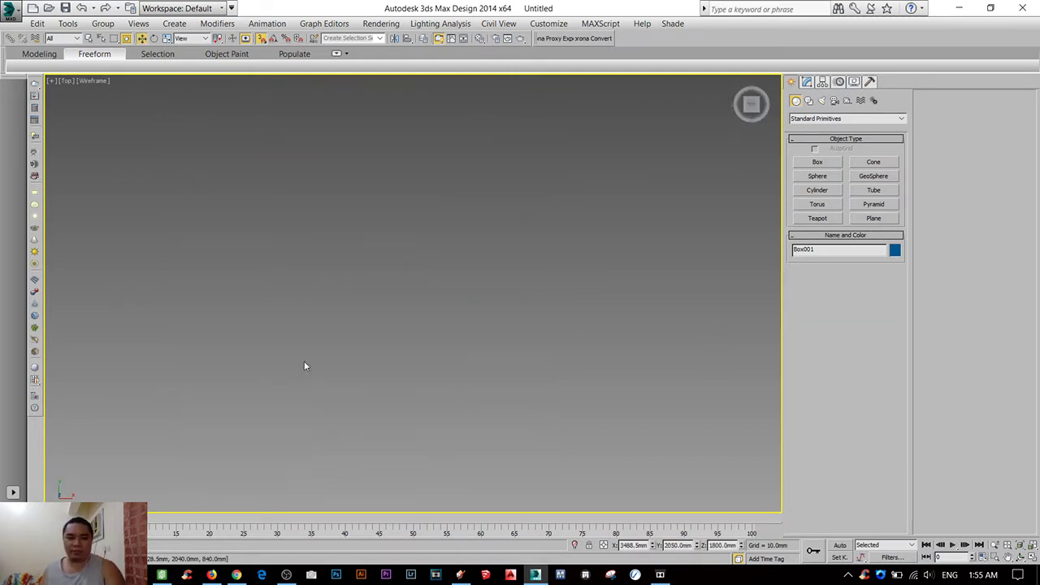
left_click_drag(356, 296, 623, 244)
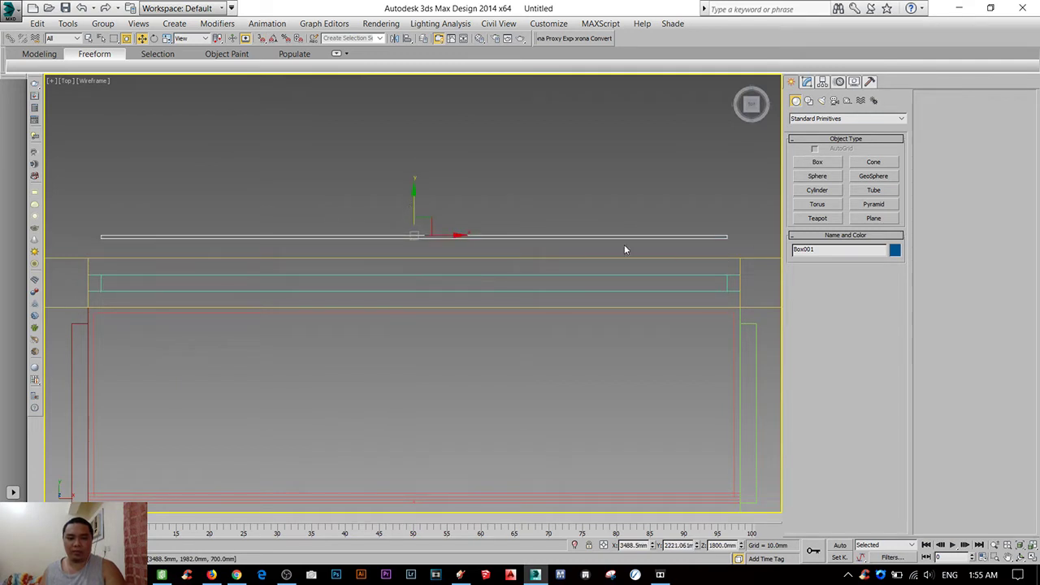
scroll(731, 274, "up", 3)
middle_click_drag(731, 274, 608, 281)
left_click_drag(532, 169, 530, 359)
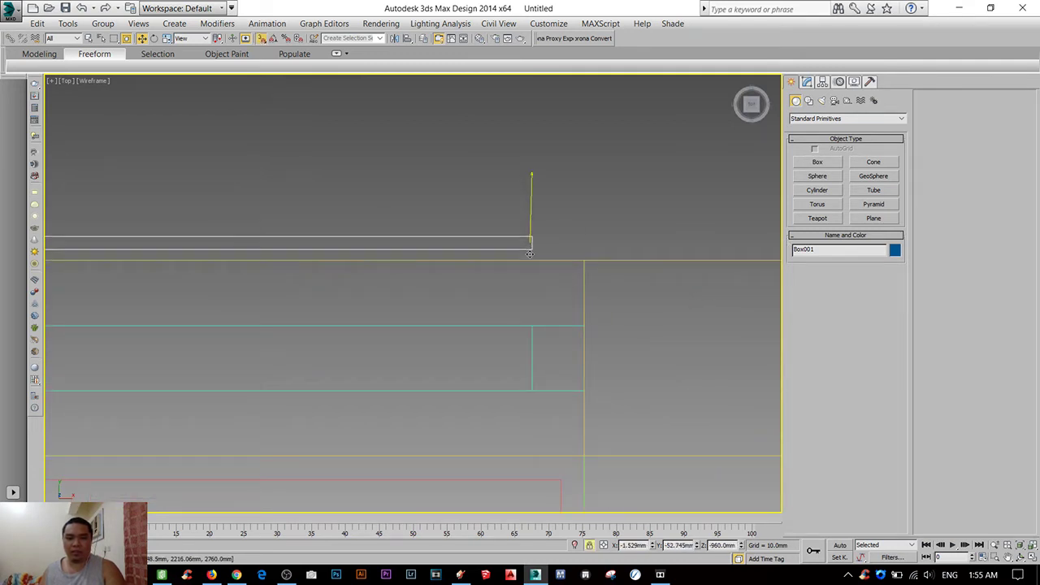
left_click(452, 216)
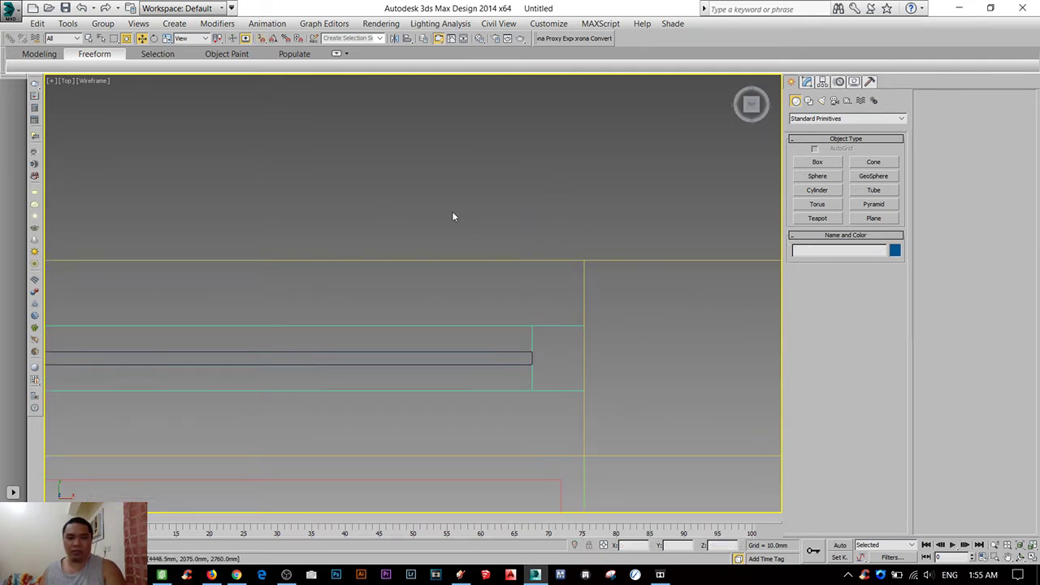
scroll(248, 141, "down", 3)
scroll(471, 149, "down", 3)
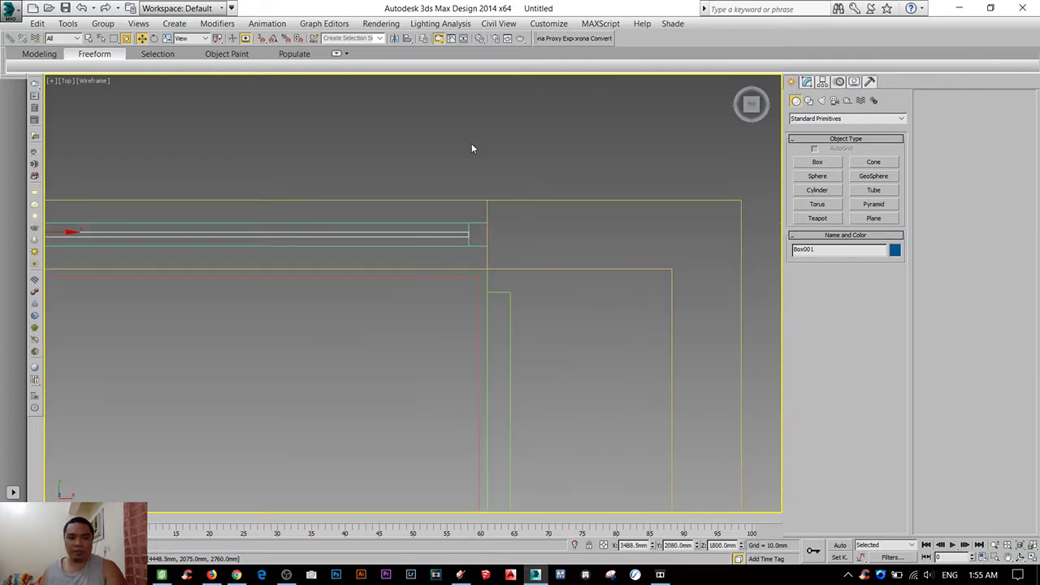
- Check the thin box's placement at the wall corner, then return to the Perspective view
middle_click_drag(281, 297, 371, 203)
left_click(371, 204)
scroll(366, 301, "down", 2)
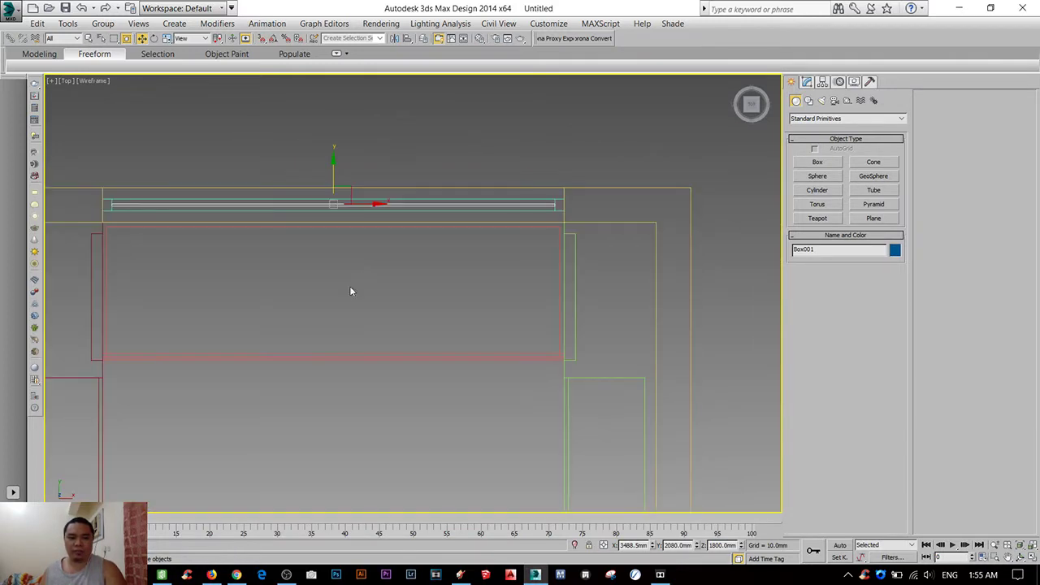
left_click(385, 264)
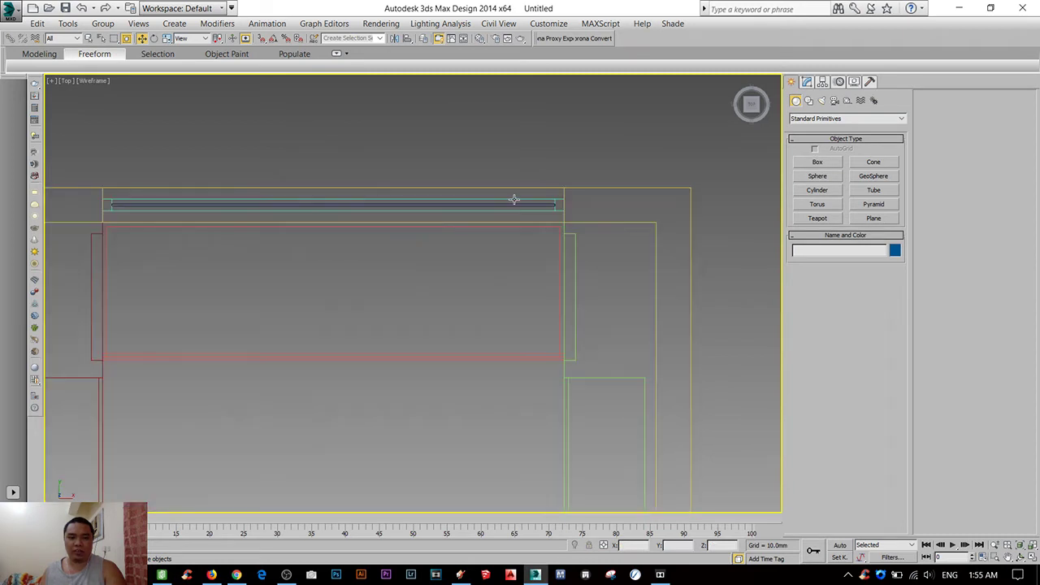
scroll(514, 199, "up", 1)
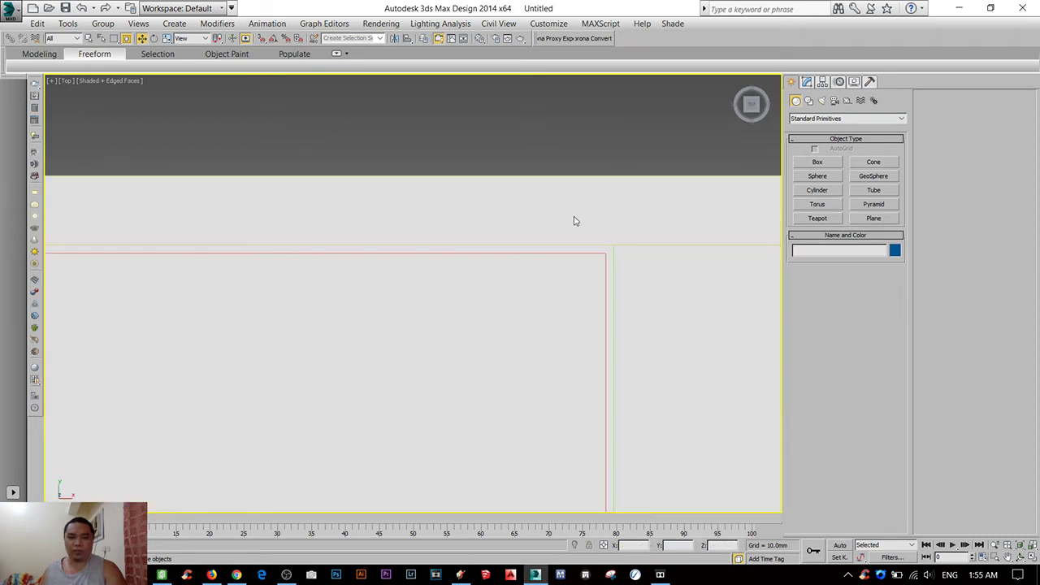
left_click(575, 210)
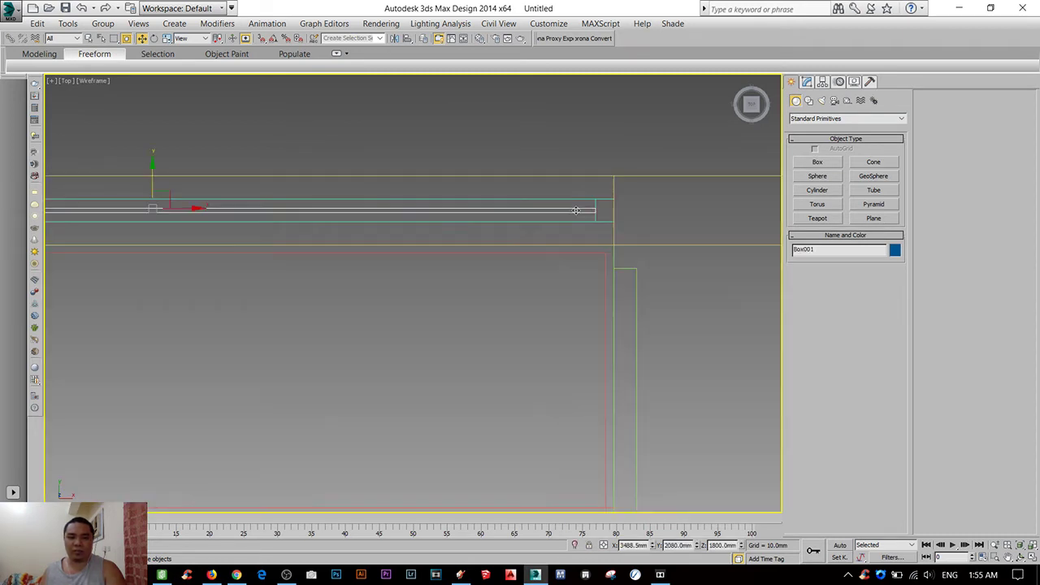
key("F3")
key("F3")
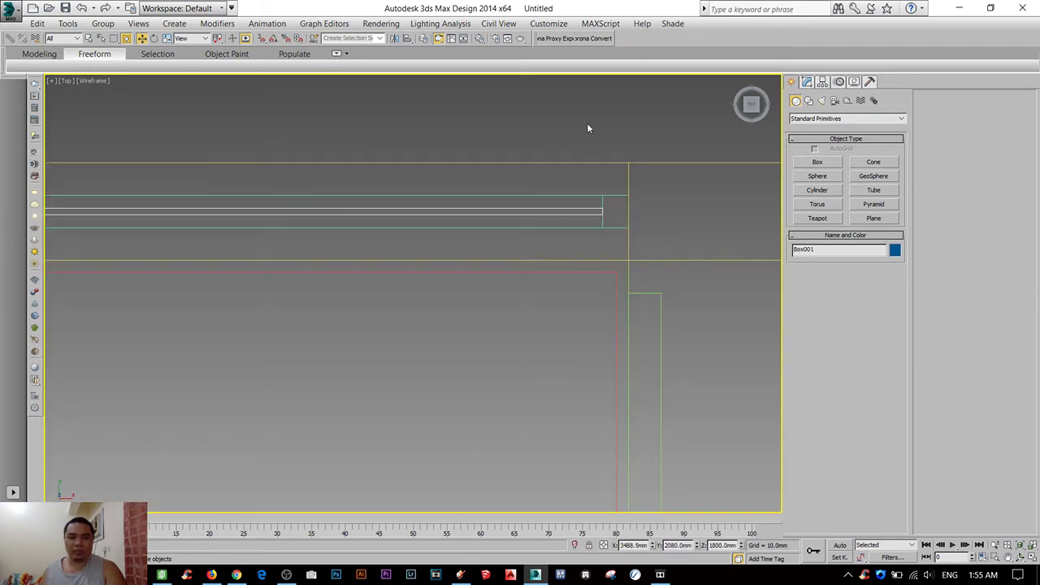
key("F3")
left_click(589, 122)
key("p")
mouse_move(552, 174)
middle_mouse_down("alt")
mouse_move(515, 232)
mouse_move(496, 341)
mouse_move(520, 225)
mouse_move(473, 255)
mouse_move(473, 271)
middle_mouse_up("alt")
- Assign an unused VRayMtl to the window pane Box001 and name it GLASS
left_click(519, 225)
key("m")
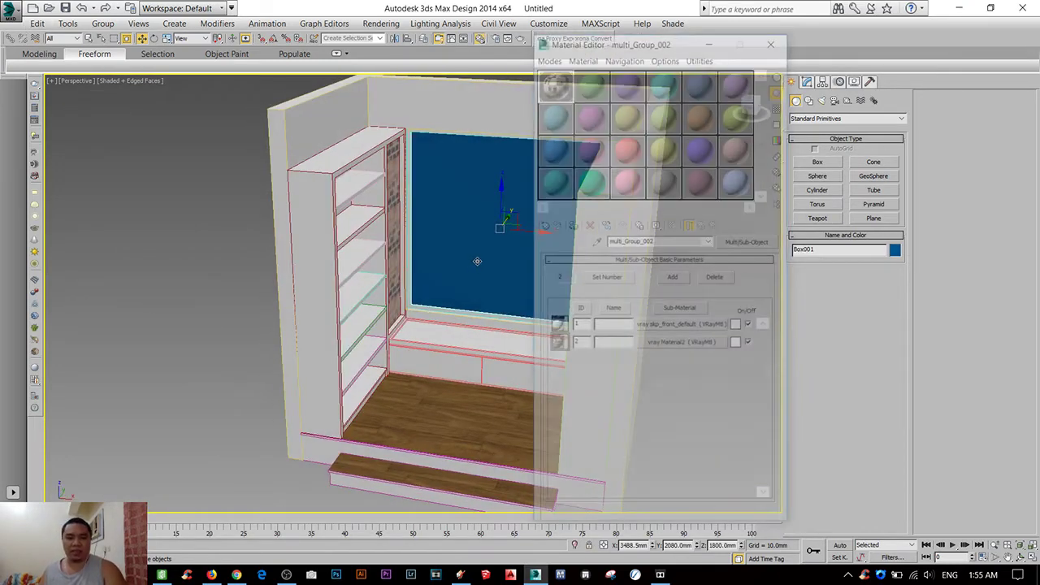
left_click(560, 122)
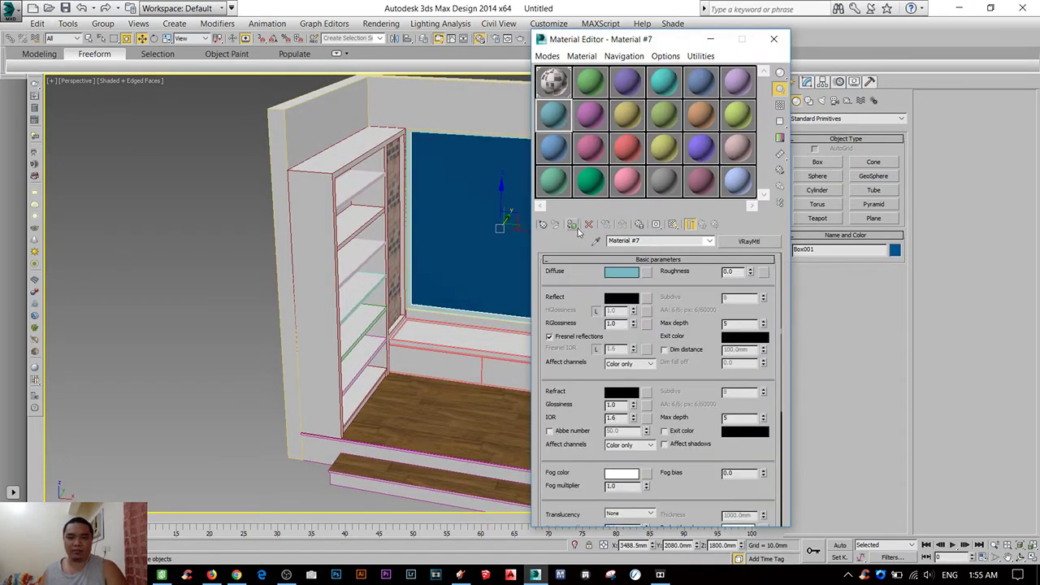
left_click(571, 225)
left_click(625, 241)
type("GLASS")
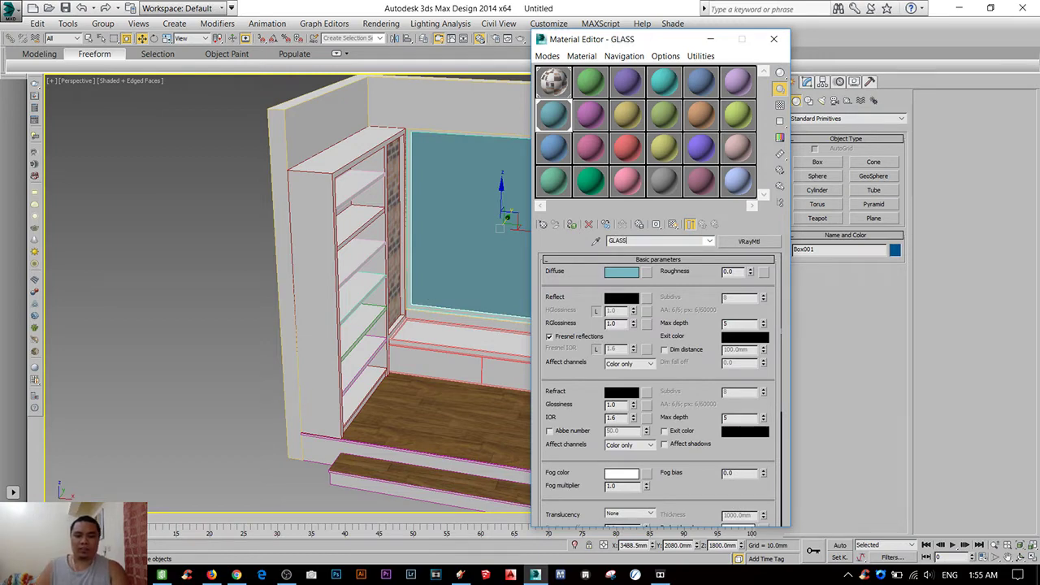
- Set the GLASS diffuse colour to near-black, RGB 2
scroll(601, 293, "down", 1)
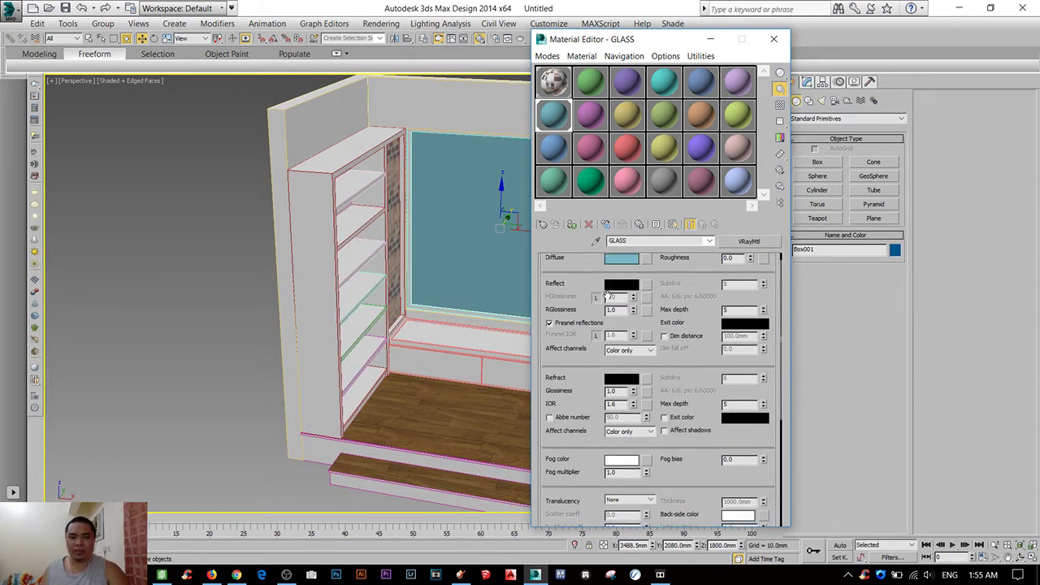
left_click(622, 267)
right_click(520, 142)
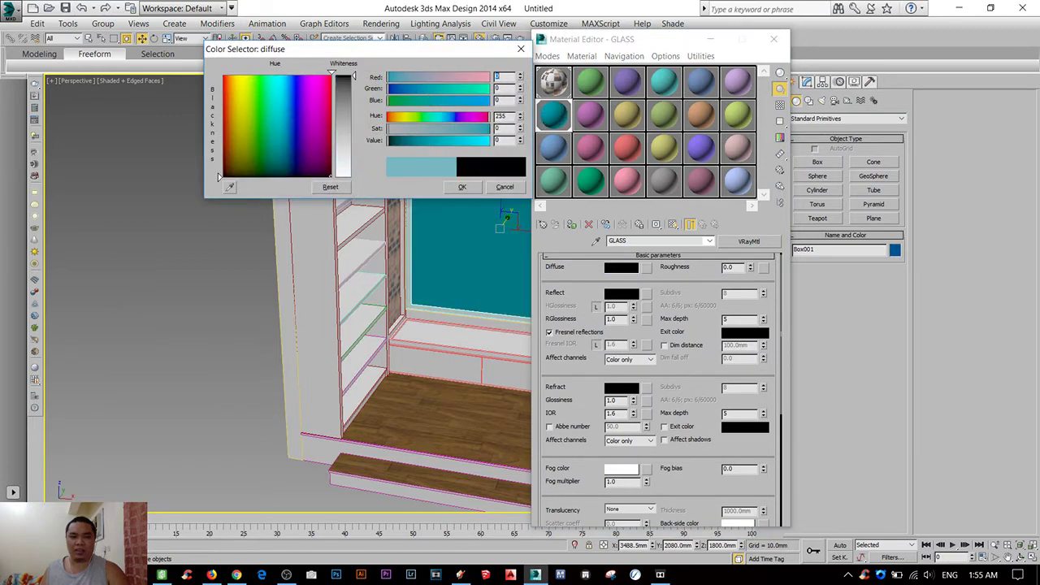
left_click(461, 187)
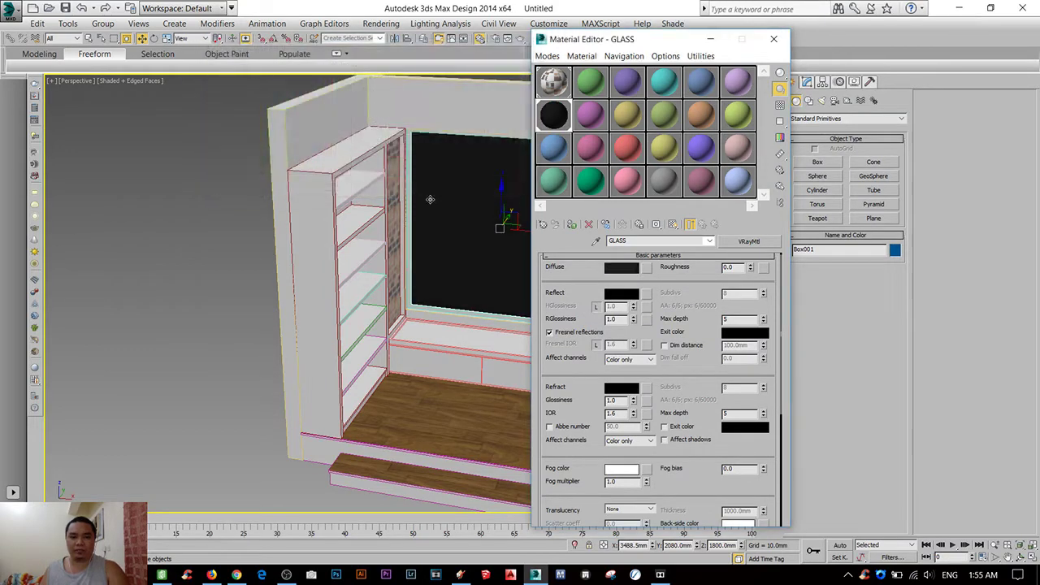
scroll(220, 249, "down", 4)
left_click(622, 268)
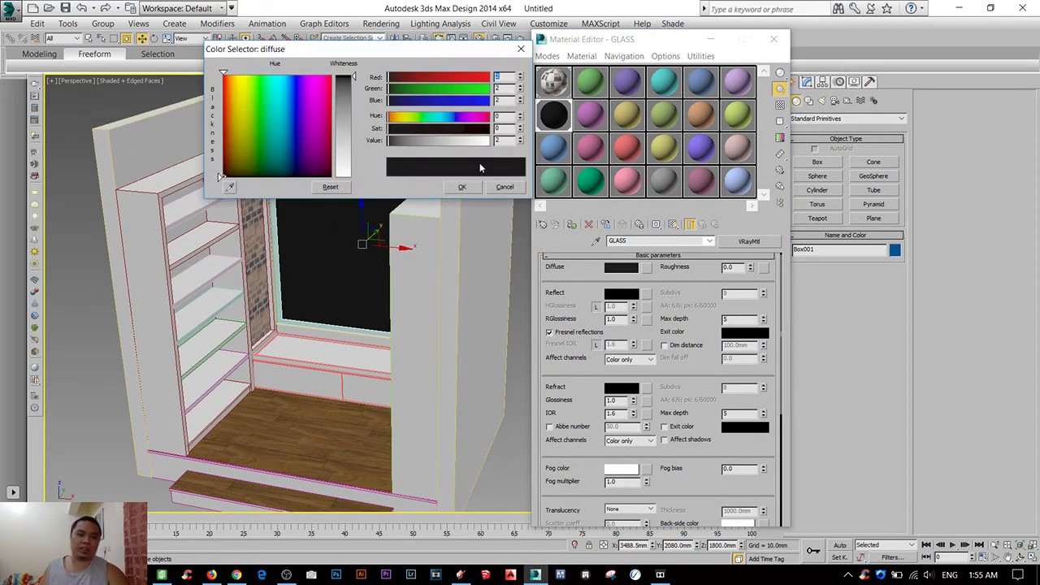
double_click(498, 143)
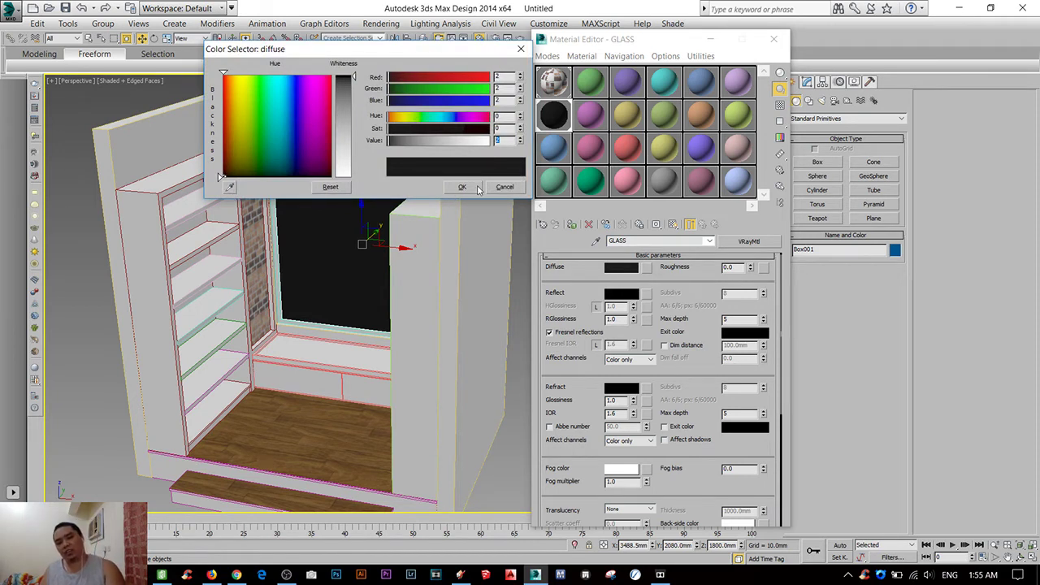
left_click_drag(428, 55, 425, 86)
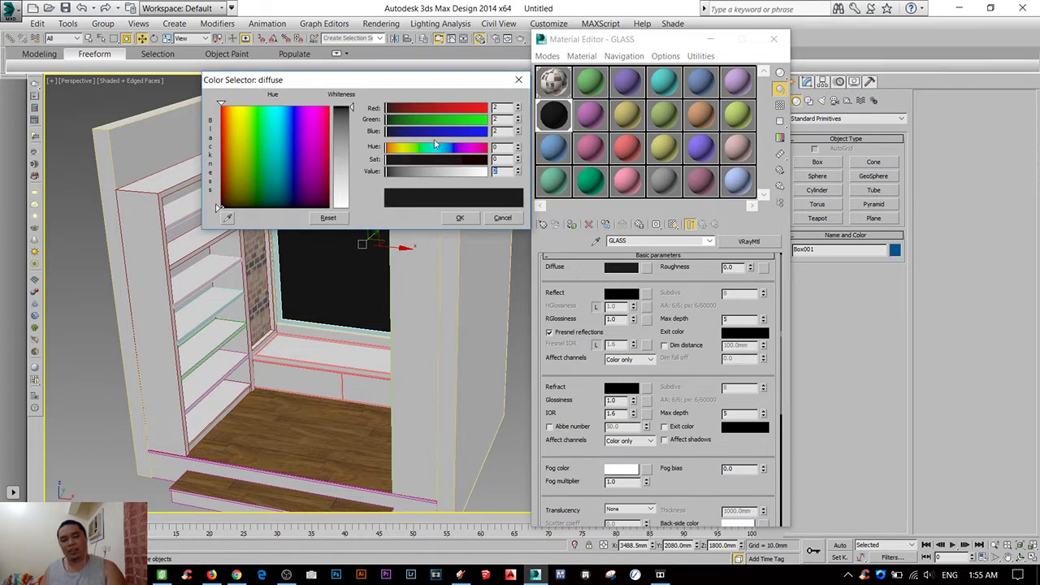
left_click_drag(410, 80, 430, 92)
left_click(450, 224)
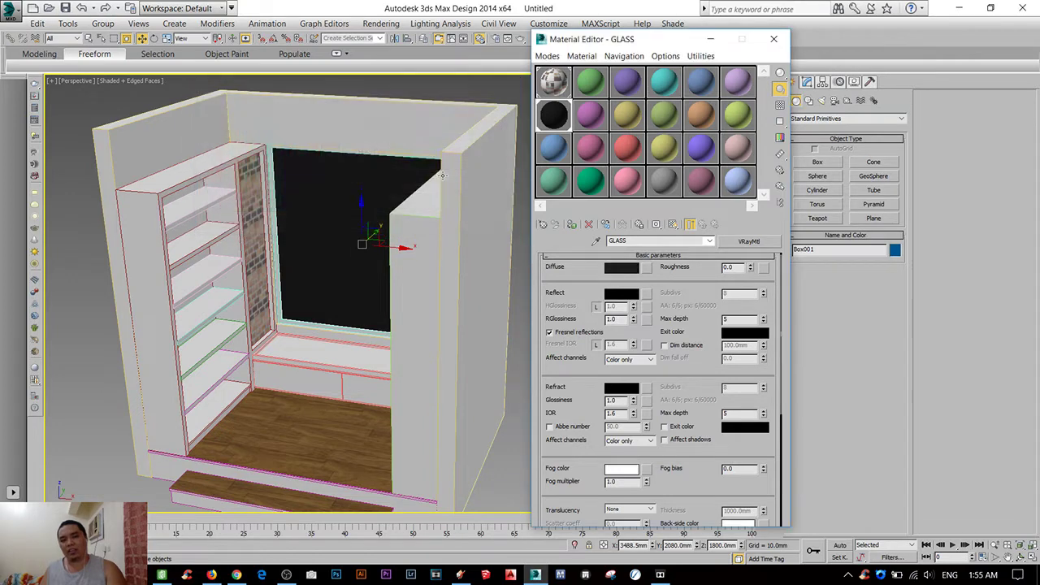
- Switch off Fresnel reflections and orbit to view the window more frontally
left_click_drag(547, 277, 546, 264)
scroll(333, 200, "up", 2)
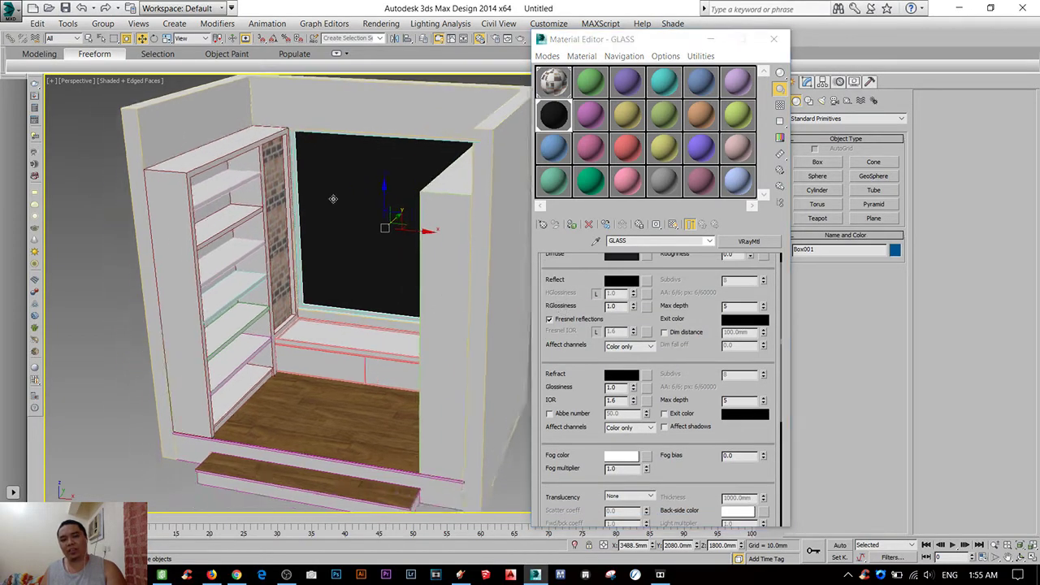
scroll(354, 227, "up", 2)
scroll(573, 306, "up", 1)
middle_click_drag(343, 348, 436, 343, "alt")
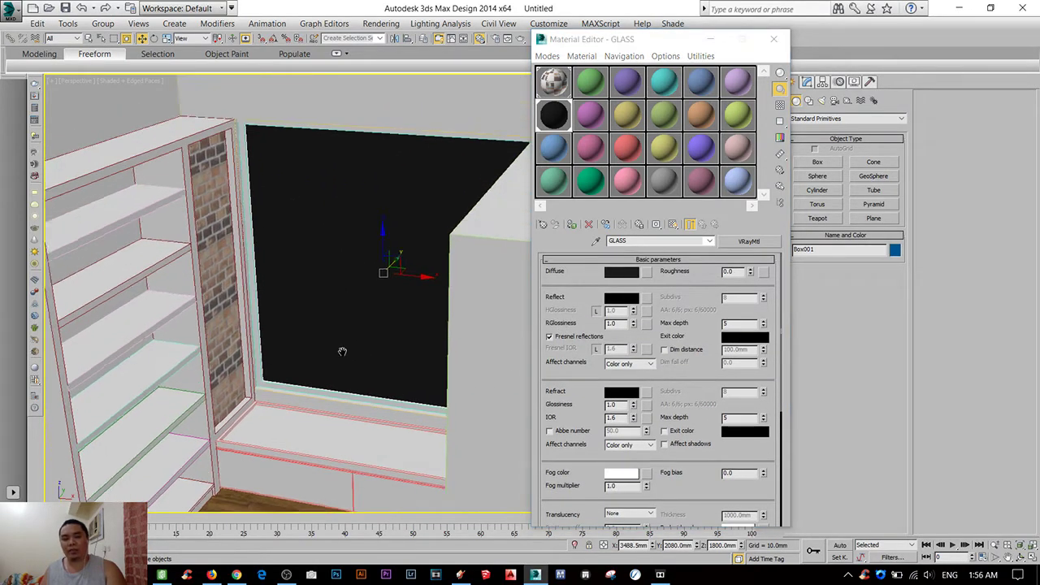
scroll(560, 269, "down", 2)
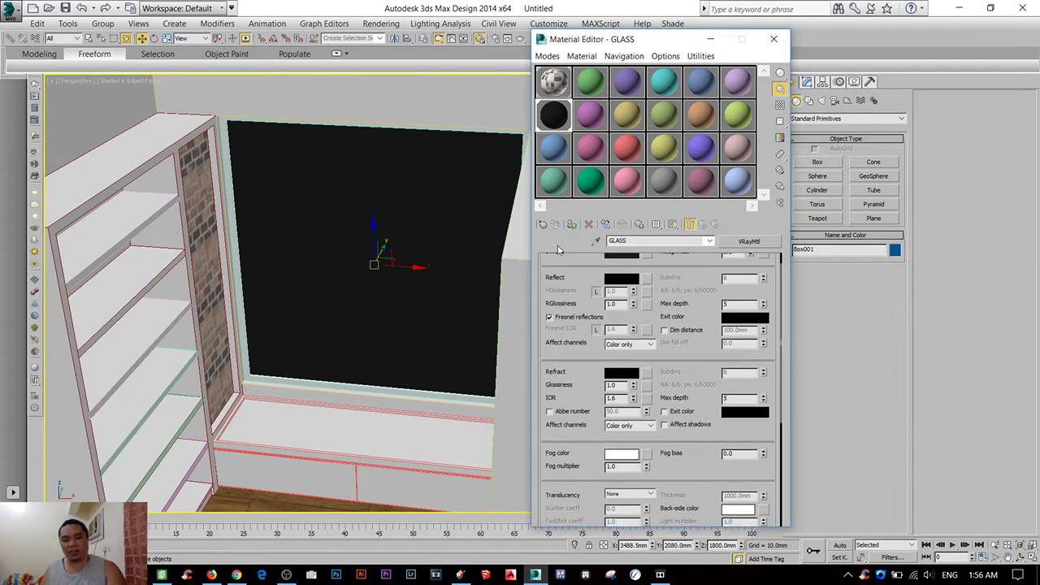
left_click_drag(569, 269, 562, 294)
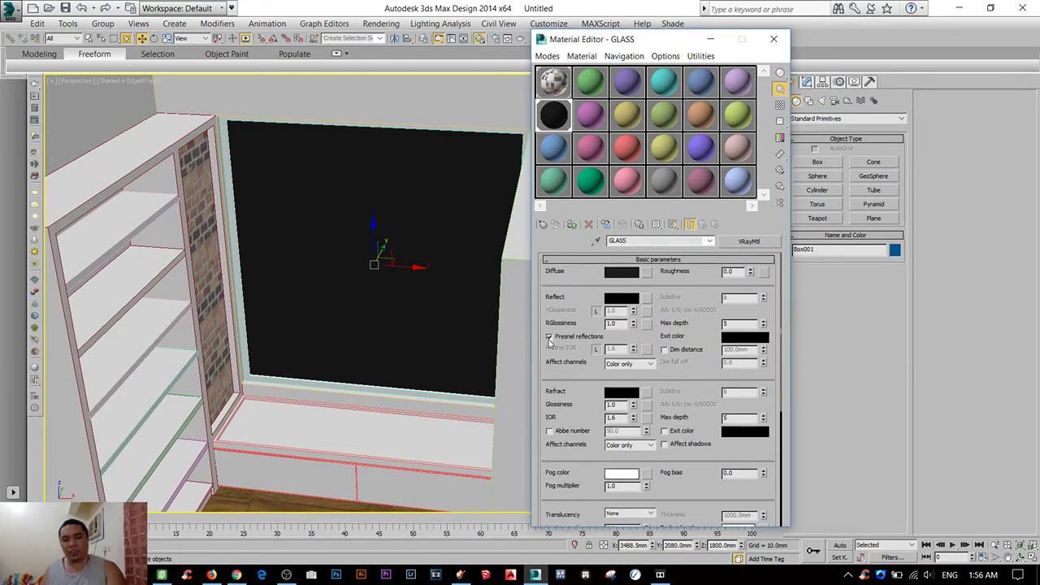
- Set the GLASS reflection colour to dark grey, with a checkered sample background
left_click(628, 303)
left_click_drag(346, 173, 352, 165)
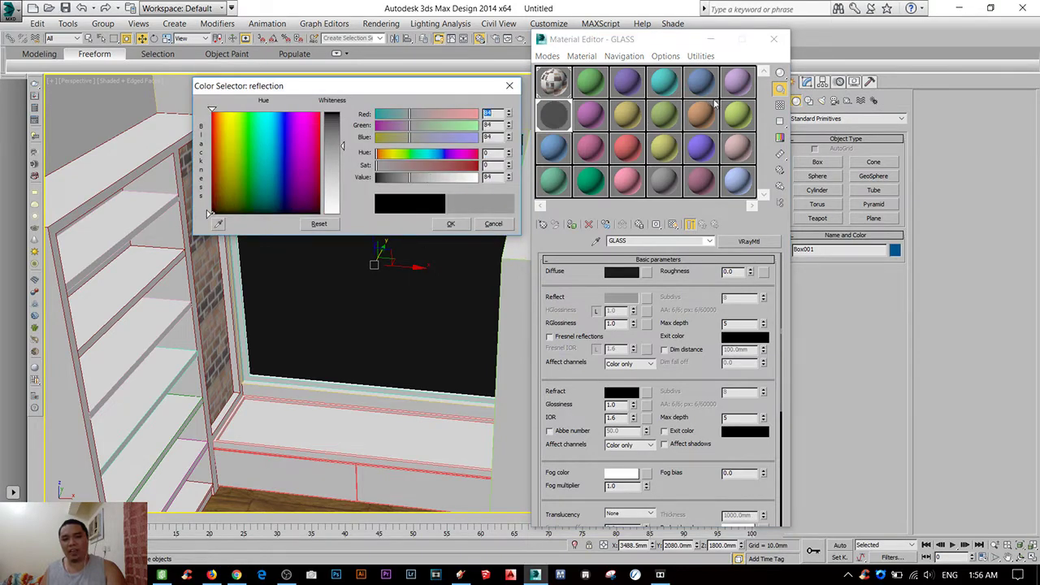
left_click(778, 106)
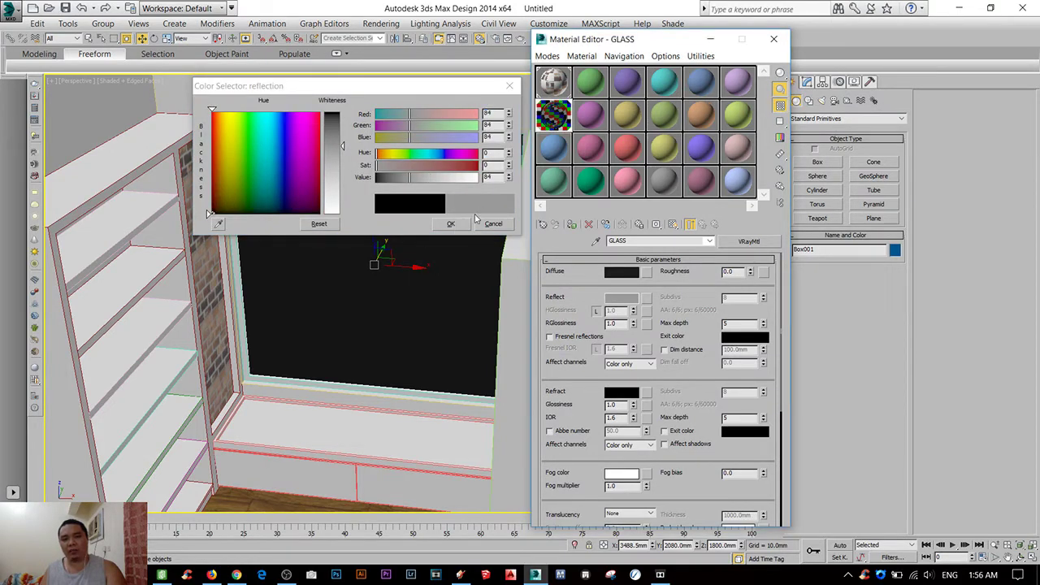
mouse_move(342, 146)
left_mouse_down()
mouse_move(341, 134)
mouse_move(349, 145)
left_mouse_up()
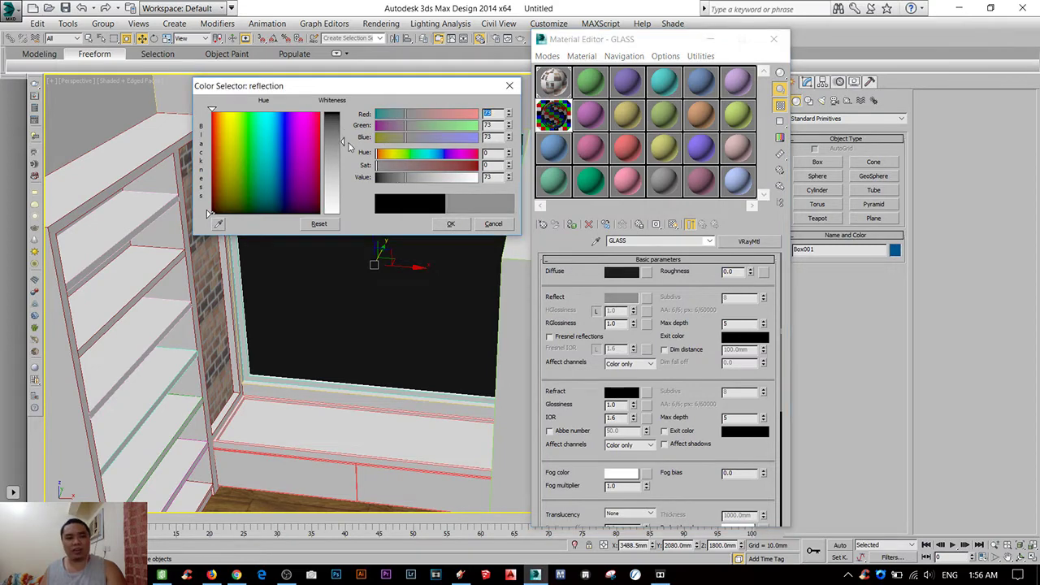
left_click(451, 225)
- Set the IOR to 1.75 and the refraction colour to light grey 182
scroll(574, 311, "down", 1)
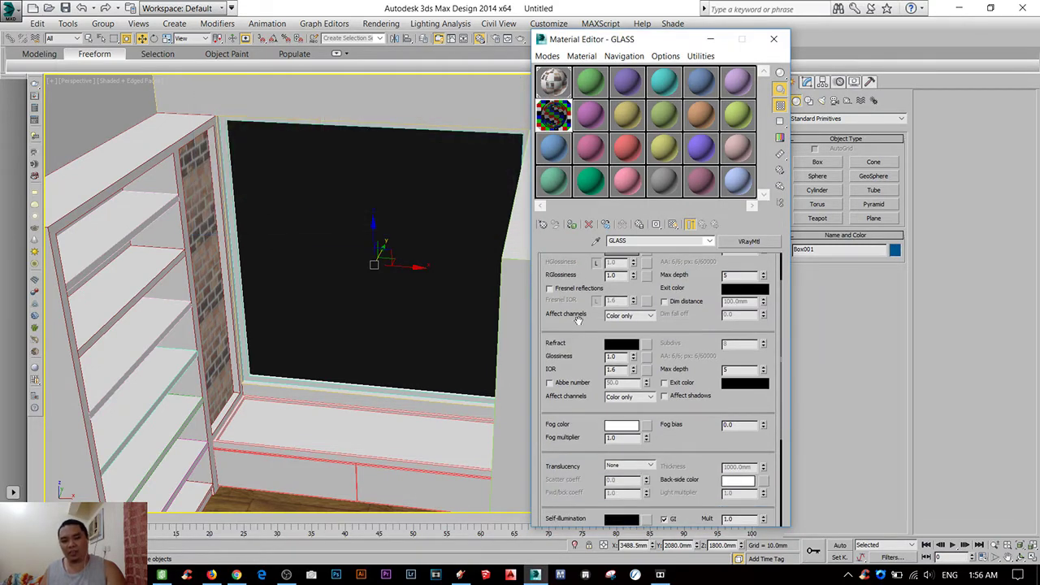
scroll(581, 360, "down", 1)
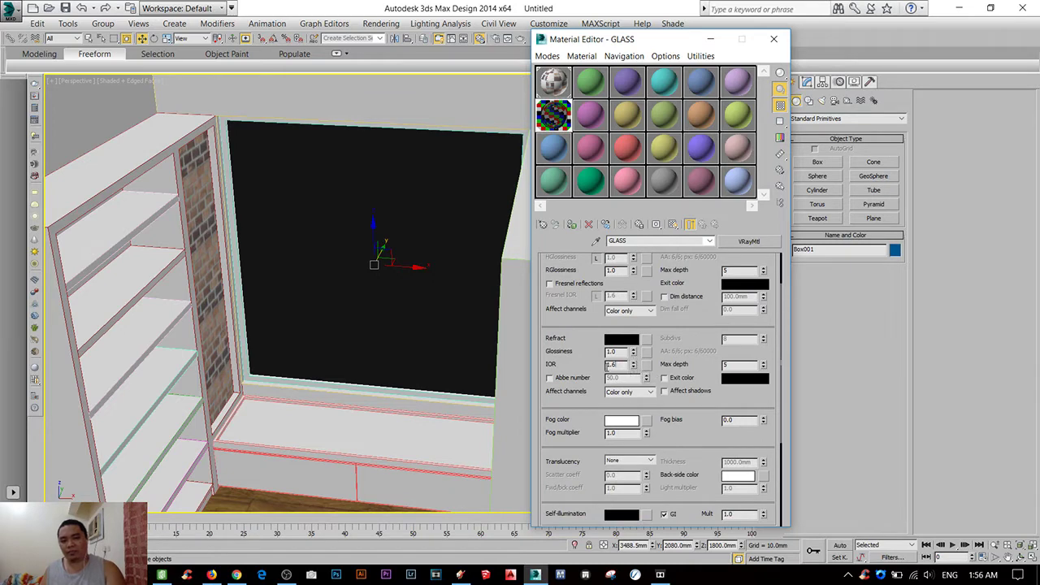
type("1.5")
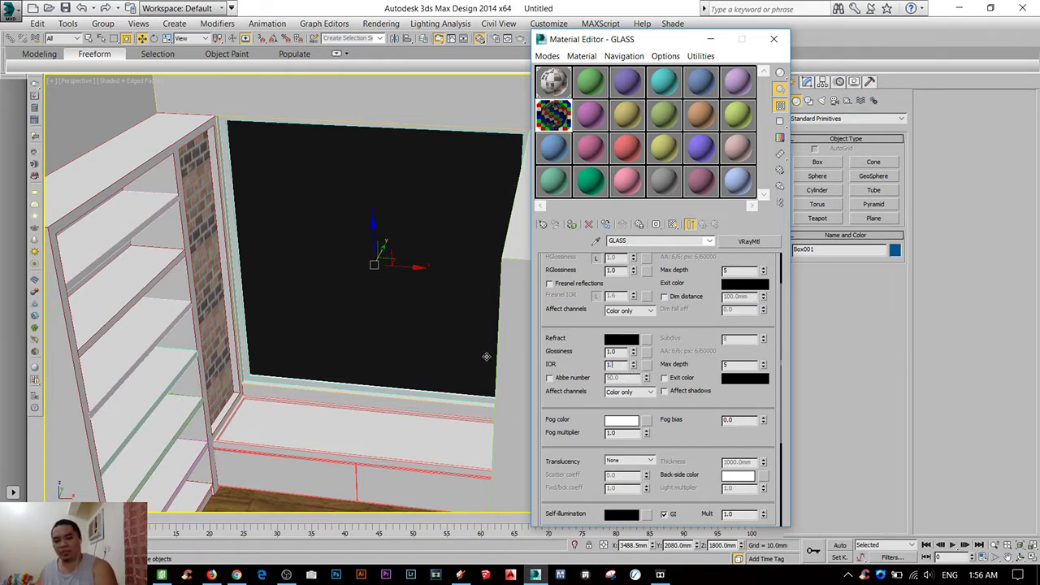
left_click(622, 338)
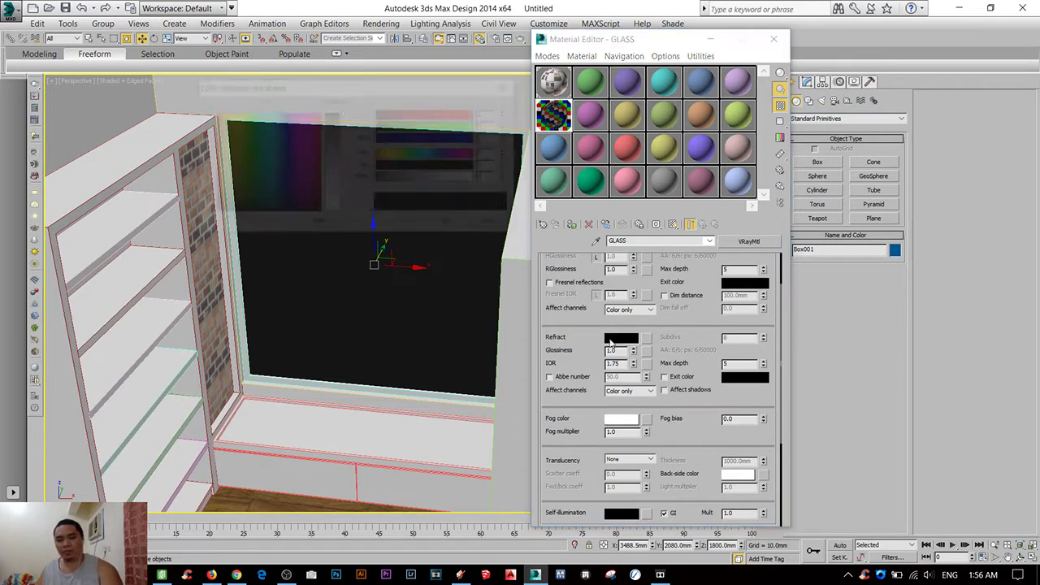
left_click_drag(339, 205, 342, 189)
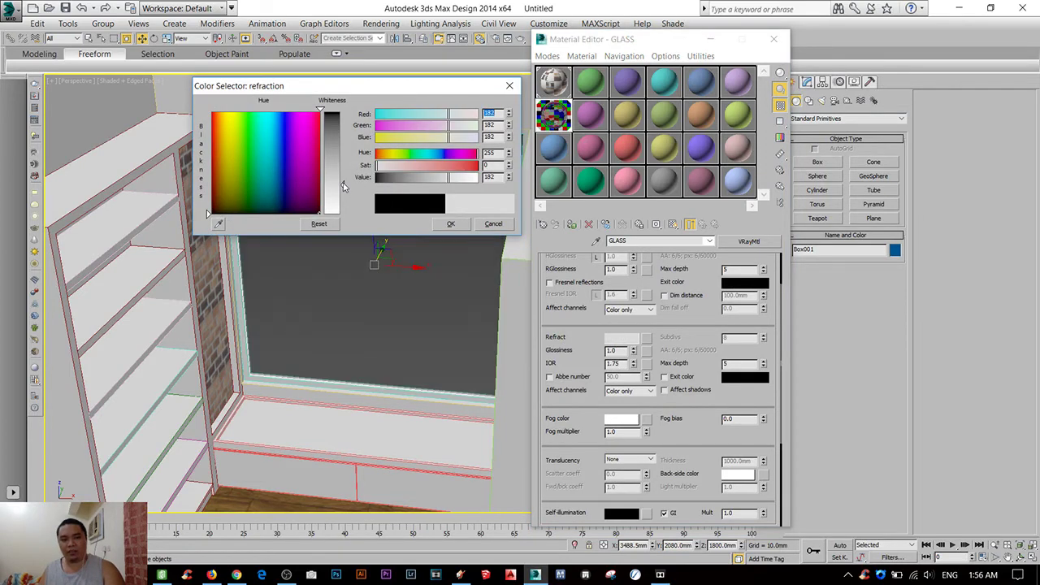
left_click(443, 226)
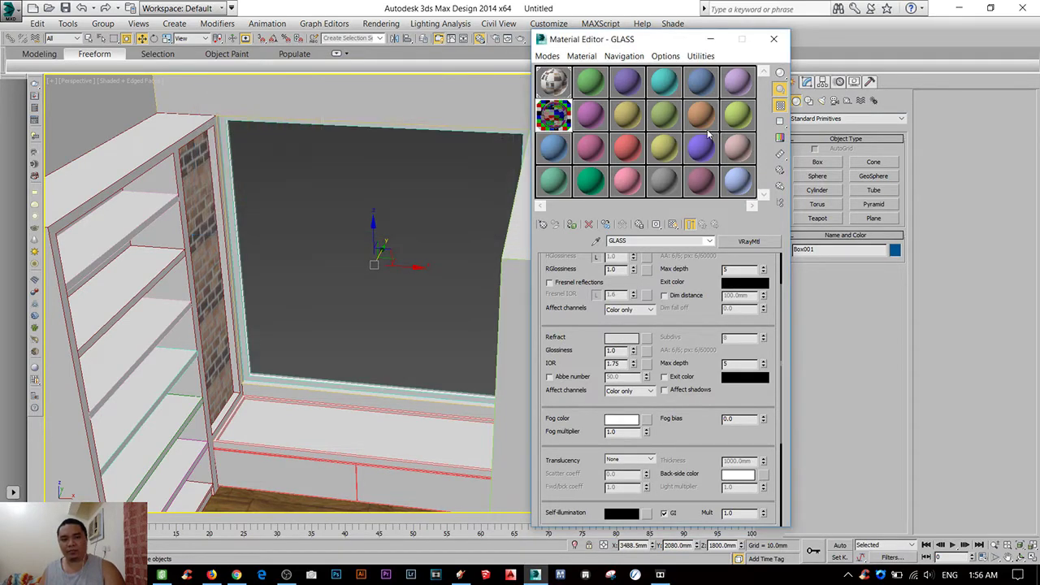
- Check an enlarged GLASS sample preview, orbit around the nook, and close the Material Editor
double_click(568, 117)
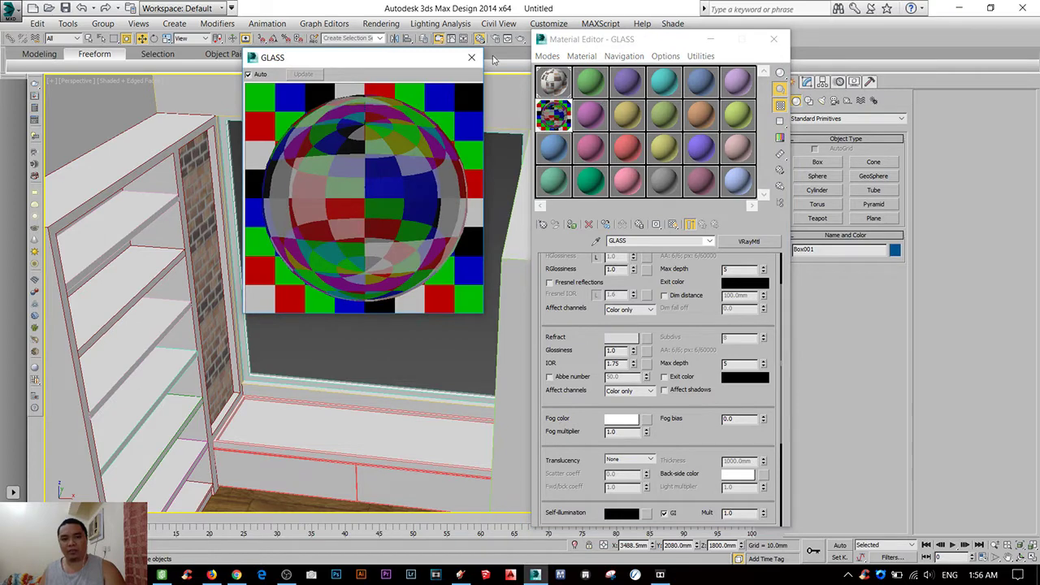
left_click(472, 60)
scroll(198, 349, "down", 3)
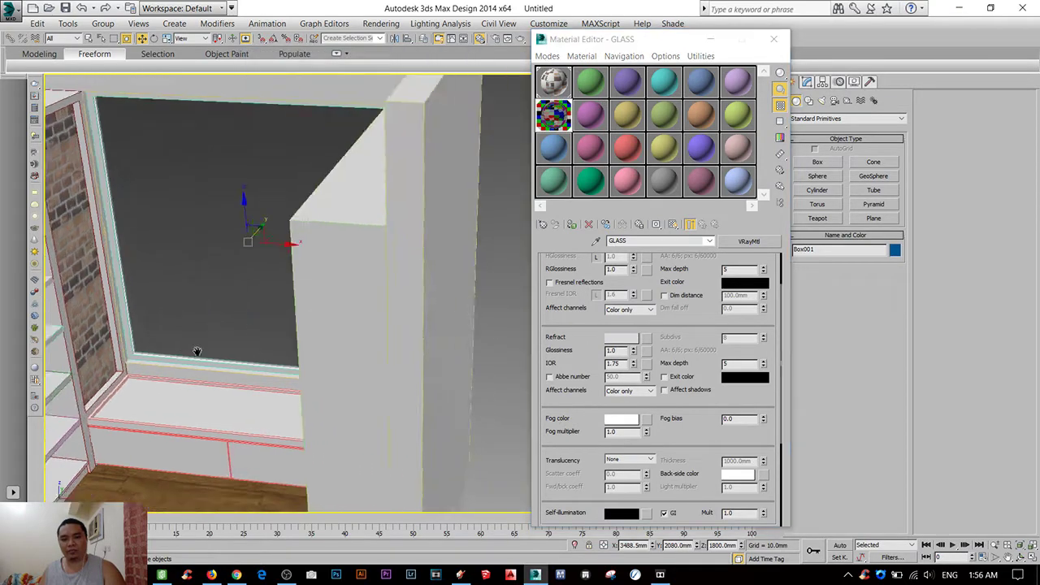
scroll(197, 349, "down", 5)
middle_click_drag(203, 375, 186, 377, "alt")
scroll(186, 378, "up", 3)
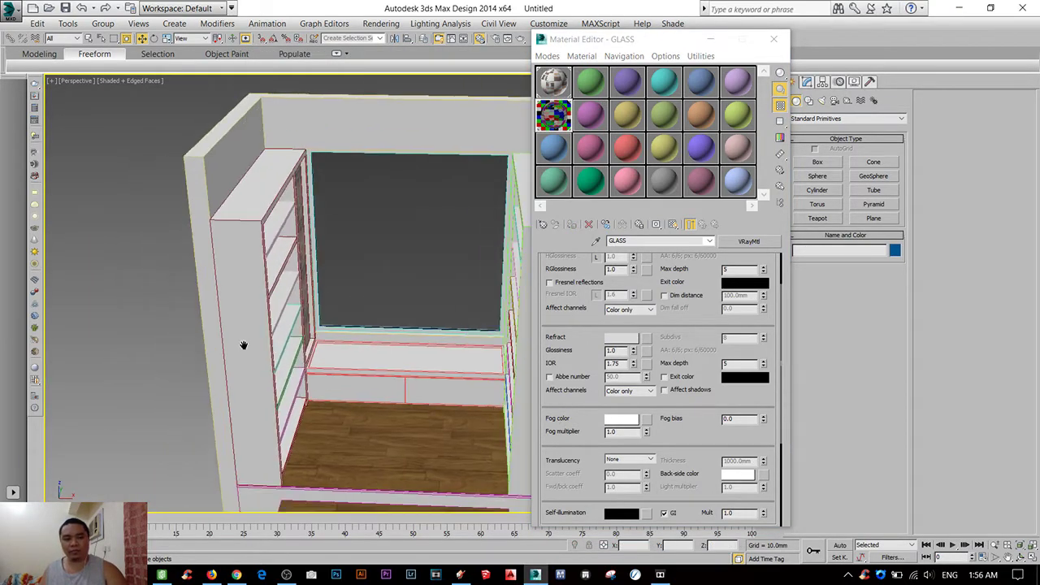
middle_click_drag(241, 344, 274, 345, "alt")
scroll(274, 345, "down", 2)
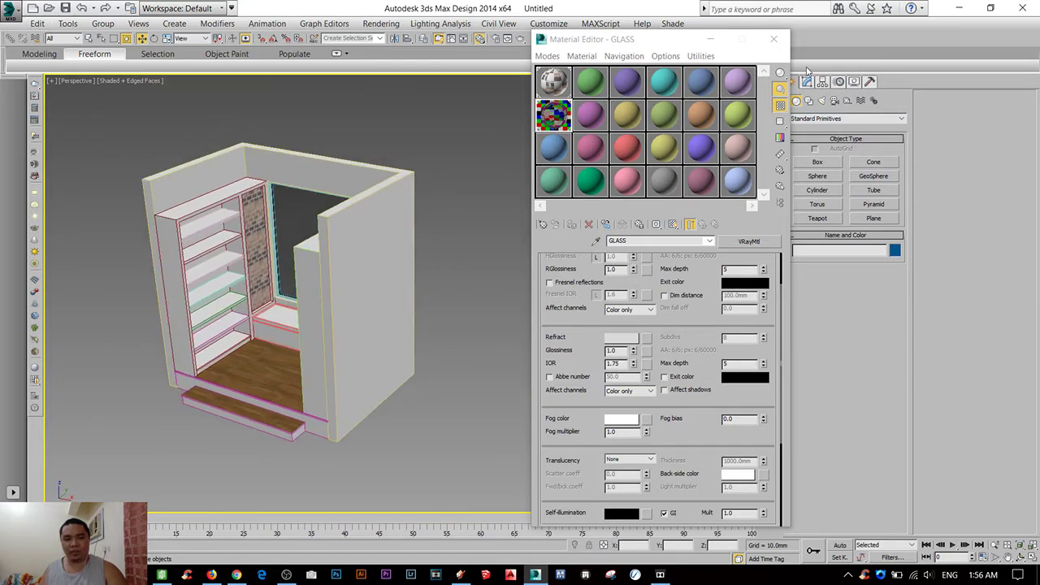
left_click(773, 38)
middle_click_drag(416, 291, 442, 301)
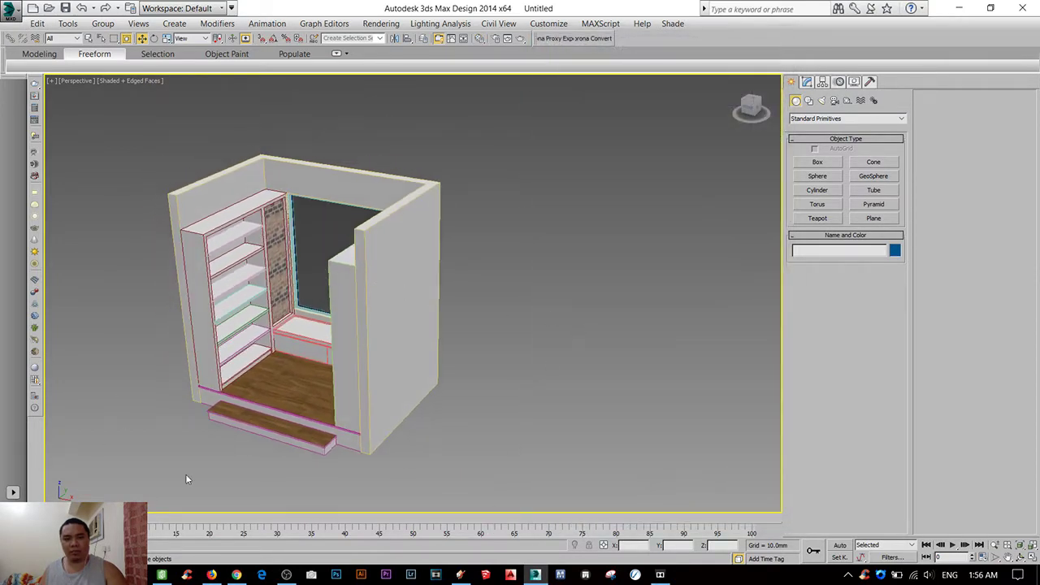
- Orbit around the room, then show the viewport as Top view in wireframe
scroll(360, 398, "down", 2)
mouse_move(327, 290)
middle_mouse_down("alt")
mouse_move(325, 336)
mouse_move(470, 291)
mouse_move(429, 274)
middle_mouse_up("alt")
scroll(470, 290, "up", 3)
scroll(471, 291, "up", 3)
scroll(470, 291, "down", 3)
key("t")
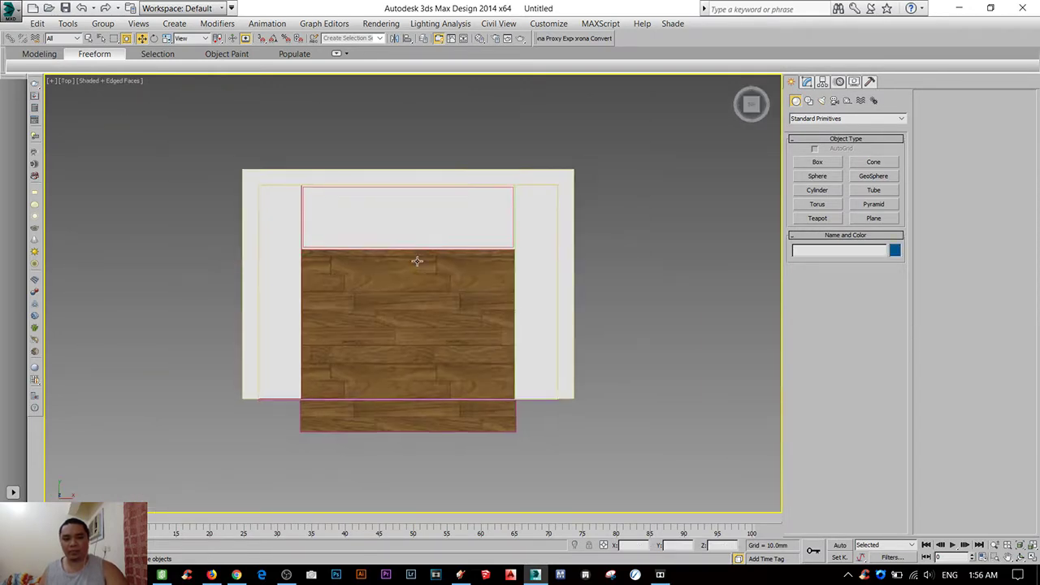
key("F3")
- Draw a thin rectangle strip beside the room and snap it against the outer corner
left_click(808, 99)
left_click(875, 173)
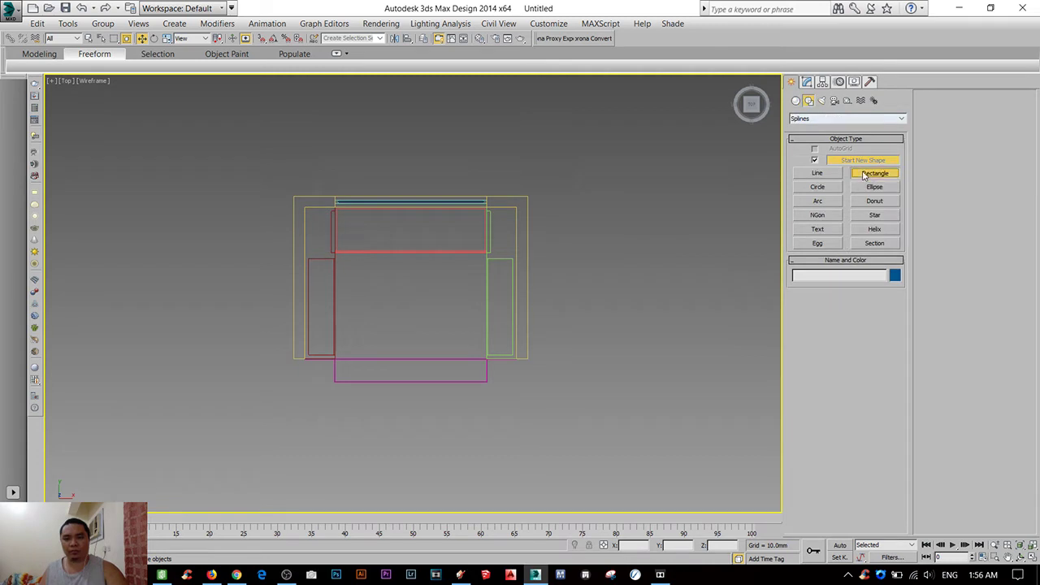
middle_click_drag(742, 246, 703, 237)
mouse_move(590, 318)
left_mouse_down()
mouse_move(533, 385)
mouse_move(499, 324)
left_mouse_up()
key("w")
middle_click_drag(567, 350, 560, 322)
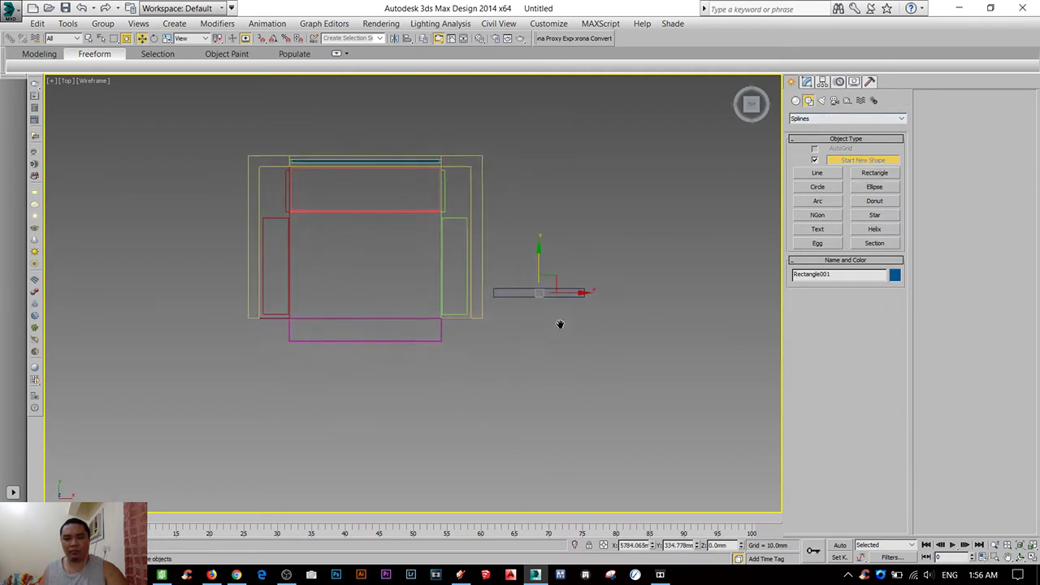
scroll(560, 322, "up", 4)
left_click_drag(475, 270, 461, 297)
scroll(463, 297, "up", 3)
left_click_drag(360, 286, 348, 317)
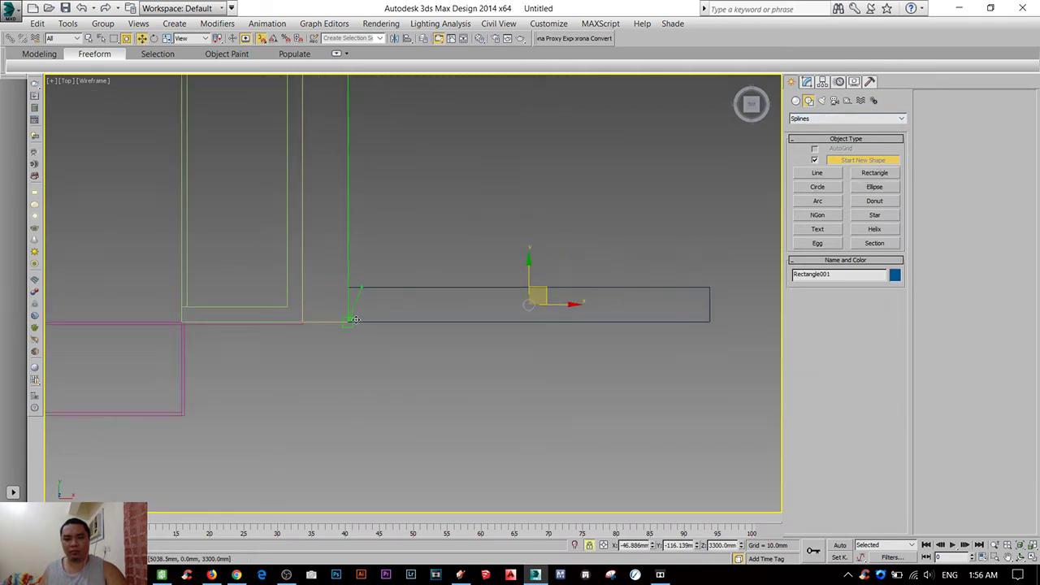
scroll(362, 321, "down", 3)
scroll(362, 321, "down", 2)
- Set the rectangle's Length to 150 mm and turn on snapping
left_click(806, 81)
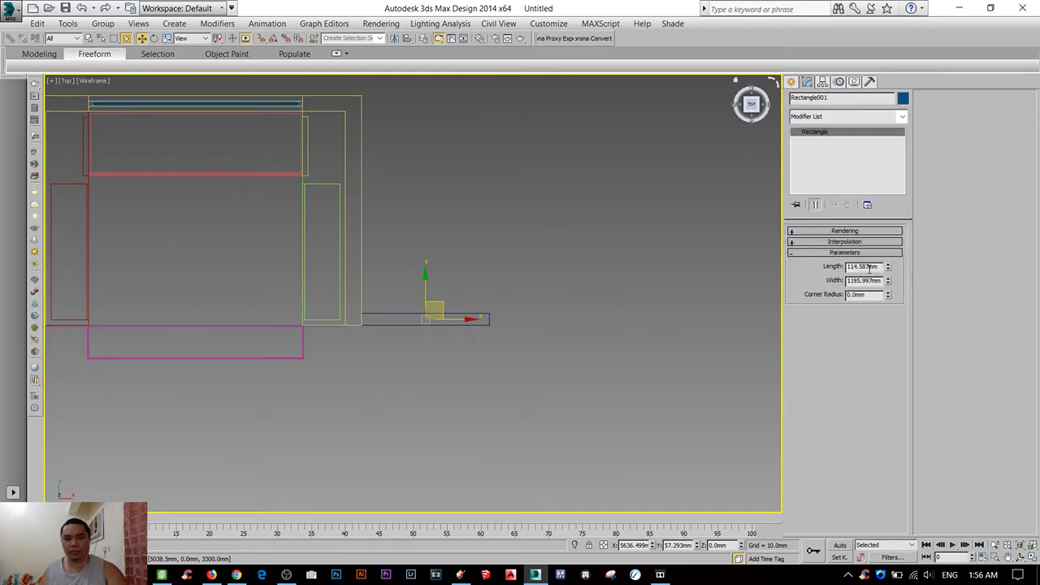
double_click(863, 266)
type("150")
key("Return")
mouse_move(410, 336)
middle_mouse_down()
mouse_move(398, 351)
mouse_move(385, 306)
mouse_move(271, 341)
middle_mouse_up()
scroll(398, 351, "up", 3)
scroll(385, 307, "up", 2)
key("s")
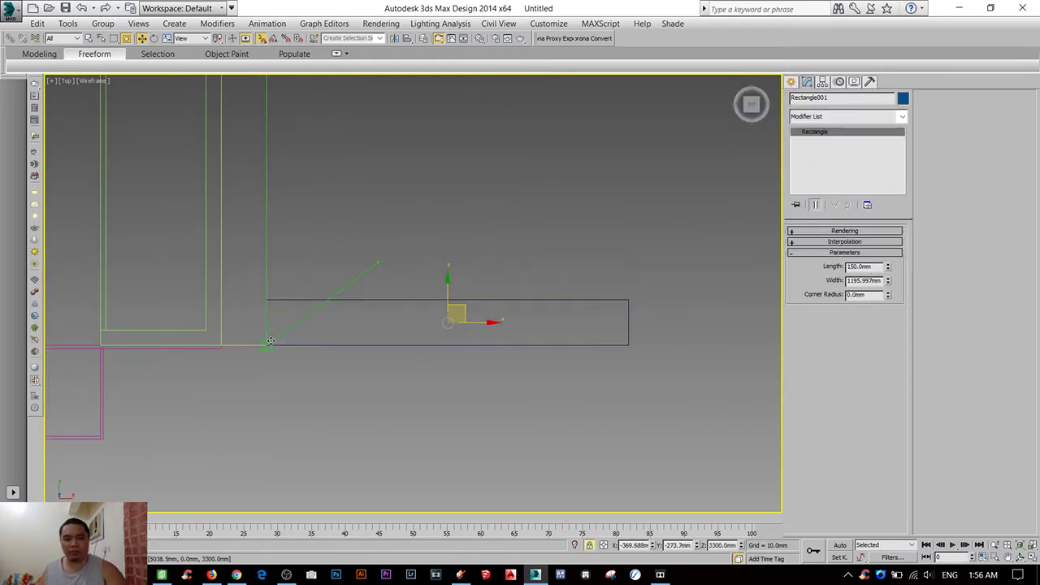
scroll(465, 334, "down", 2)
right_click(534, 330)
mouse_move(565, 457)
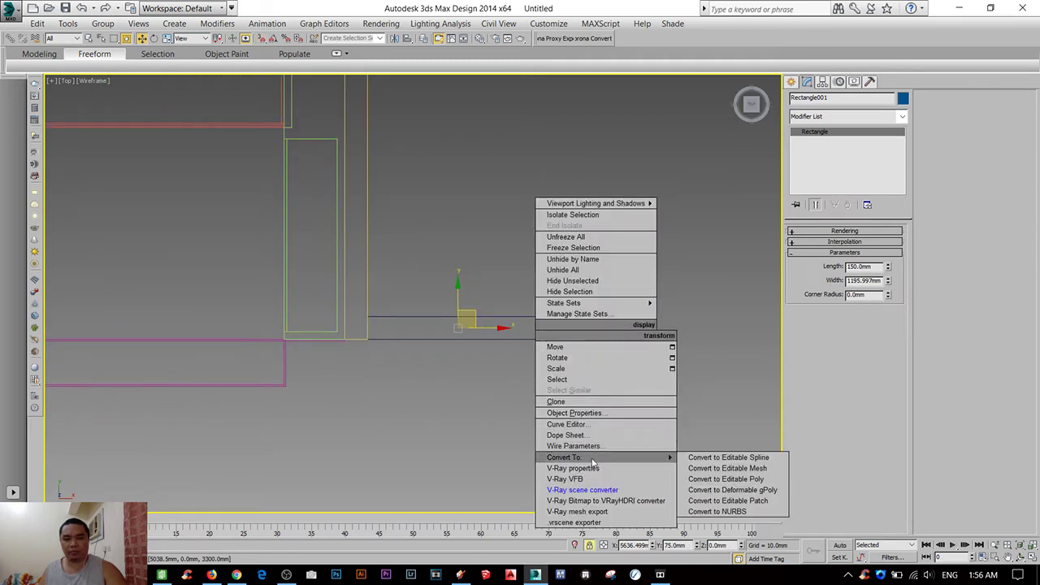
- Convert the rectangle to an Editable Spline and select its corner vertices
left_click(703, 459)
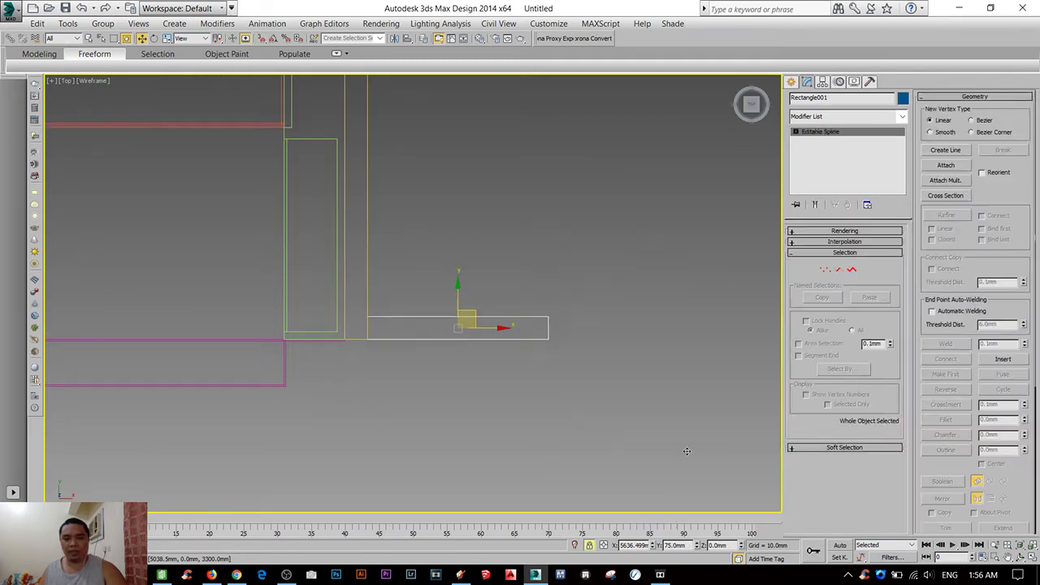
middle_click_drag(586, 324, 588, 308)
left_click(826, 270)
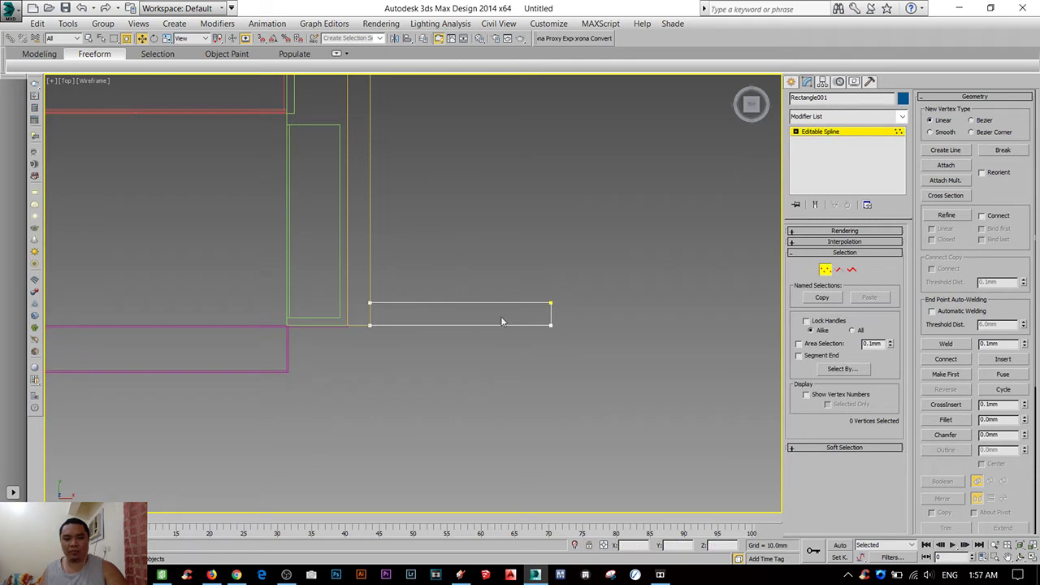
right_click(502, 321)
left_click(447, 222)
middle_click_drag(494, 307, 495, 289)
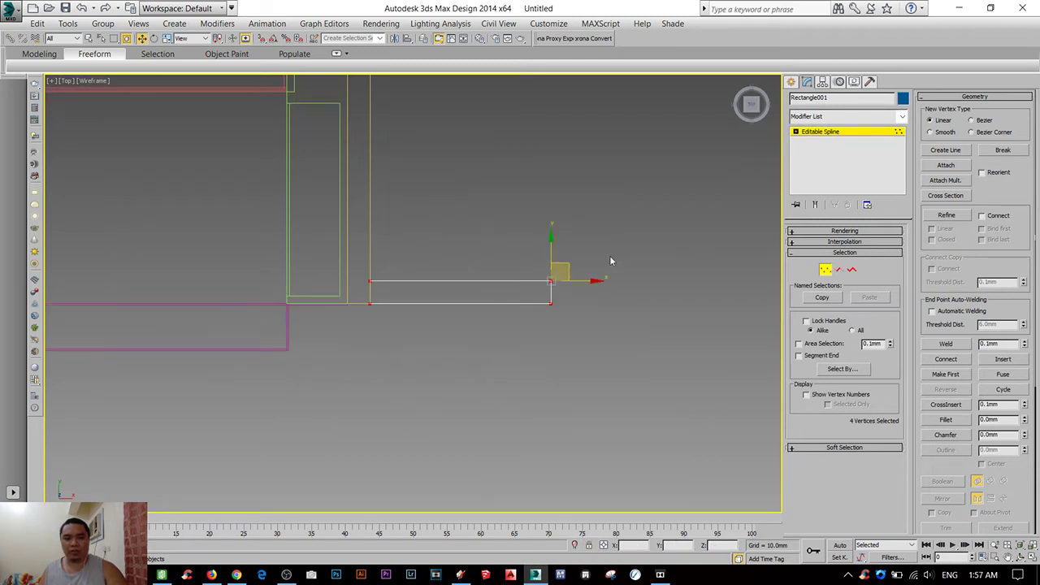
scroll(611, 261, "down", 3)
scroll(508, 303, "down", 2)
left_click_drag(570, 260, 540, 234)
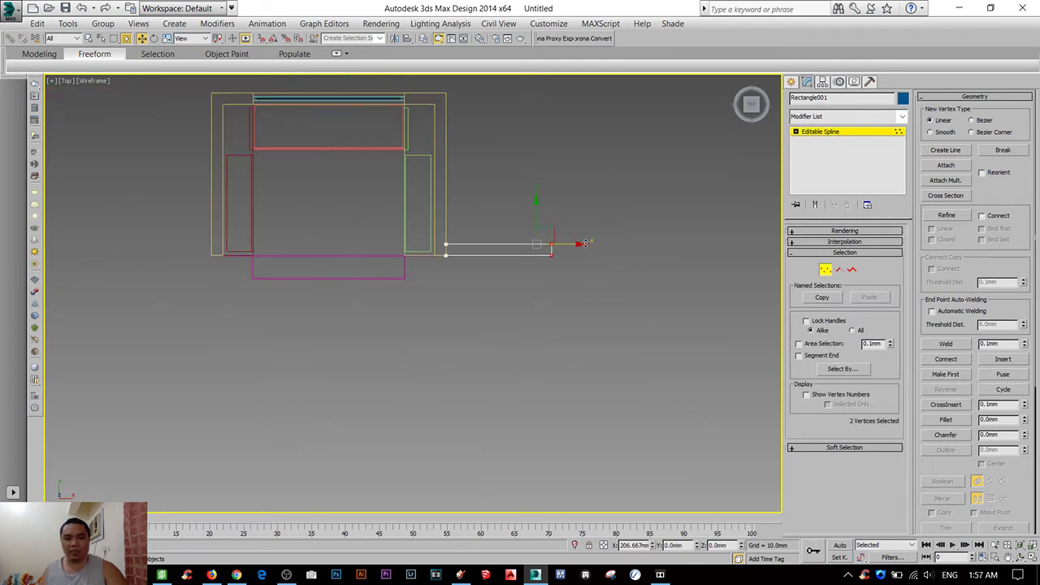
left_click(826, 270)
- Add an Extrude modifier with Amount 1000 mm, framed in the Front view
left_click(845, 116)
scroll(845, 178, "down", 5)
left_click(828, 197)
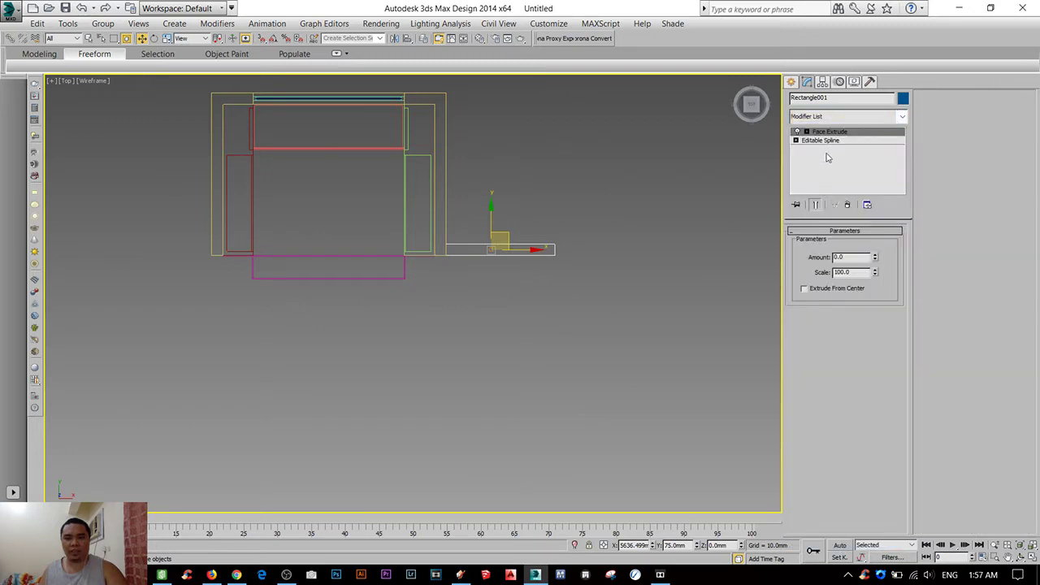
left_click(848, 205)
left_click(845, 116)
scroll(844, 178, "down", 5)
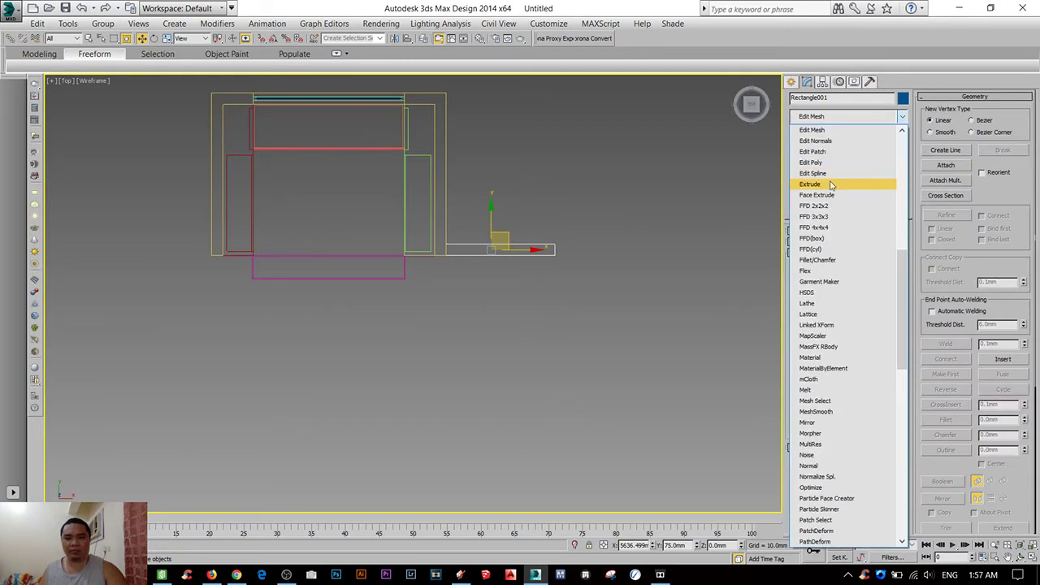
left_click(829, 181)
key("f")
key("z")
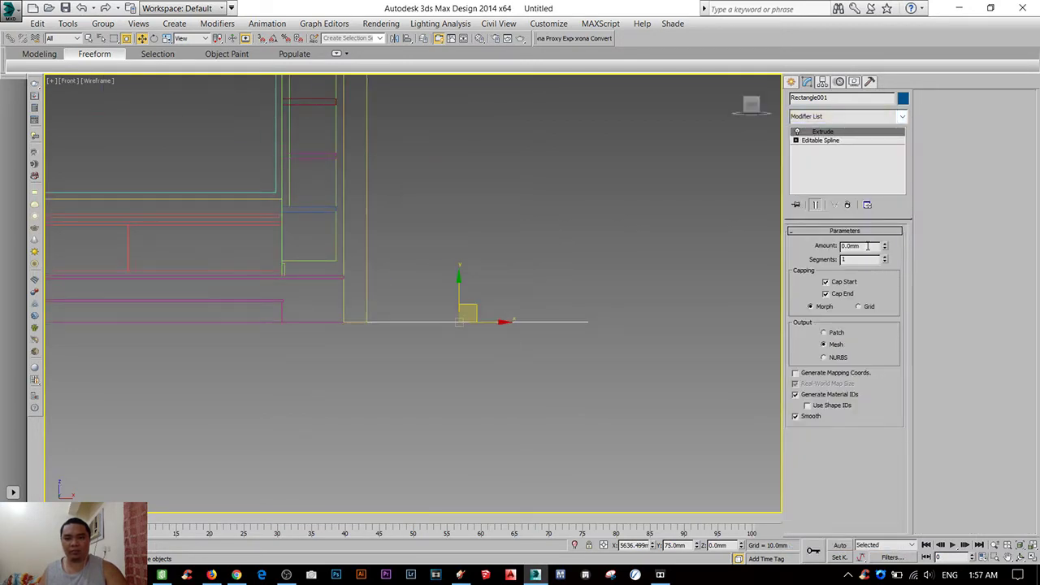
double_click(867, 245)
type("1000")
key("Return")
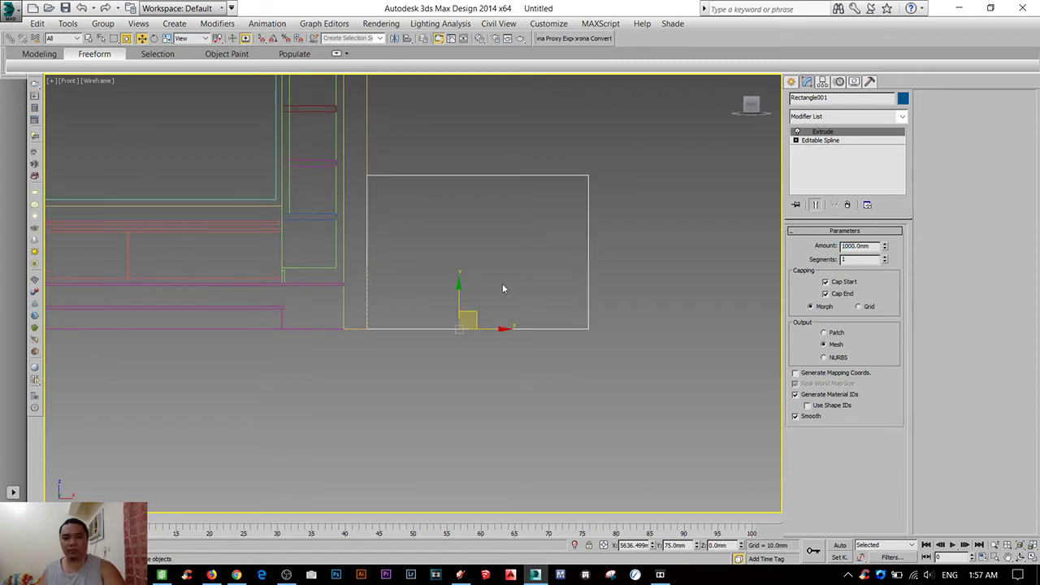
- Convert the block to Editable Poly and raise its top vertices to 3300 mm
right_click(502, 288)
left_click(662, 416)
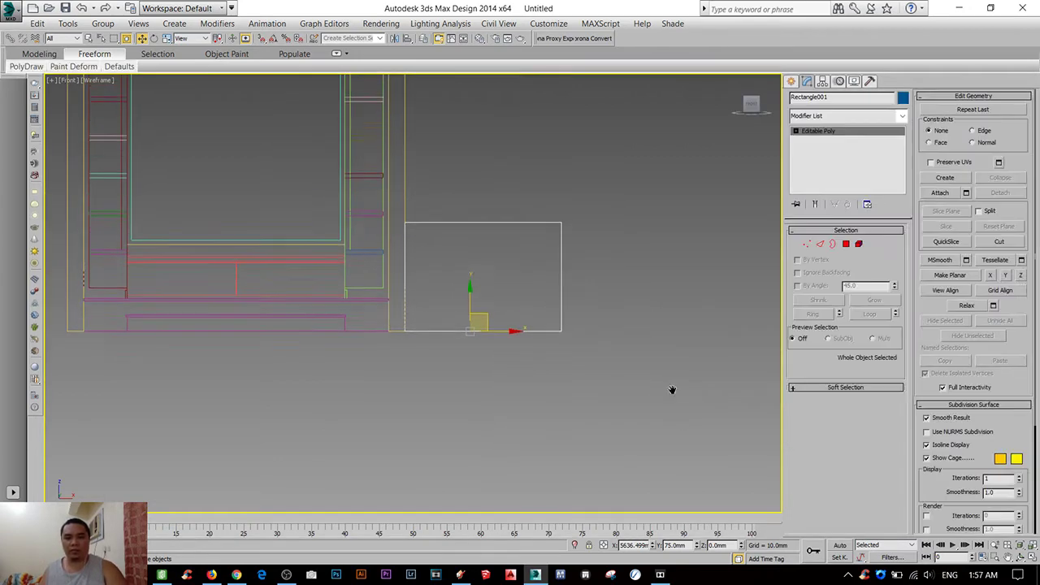
left_click(806, 244)
scroll(569, 376, "down", 3)
left_click_drag(443, 302, 569, 325)
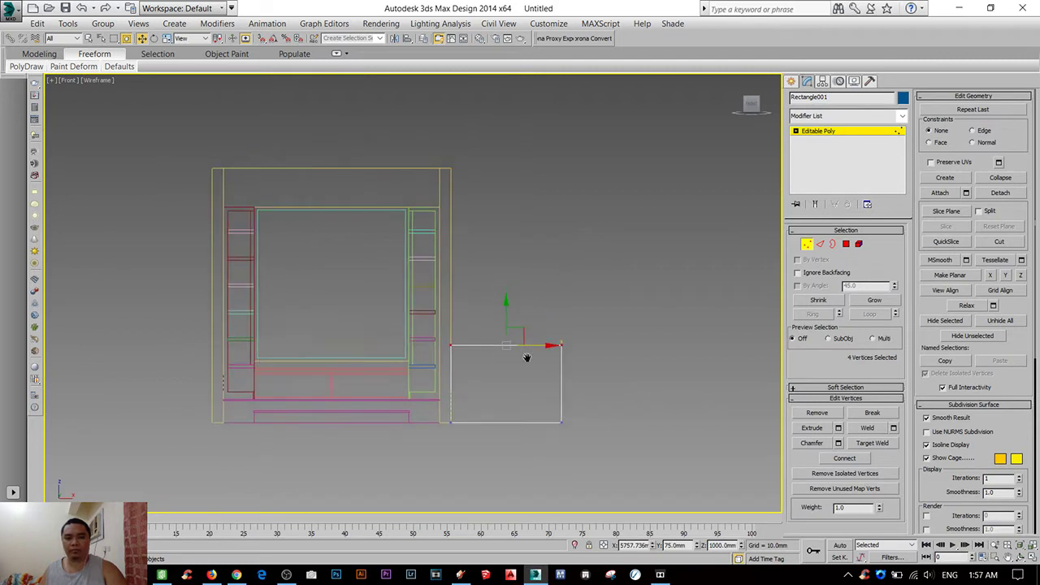
left_click_drag(504, 321, 504, 147)
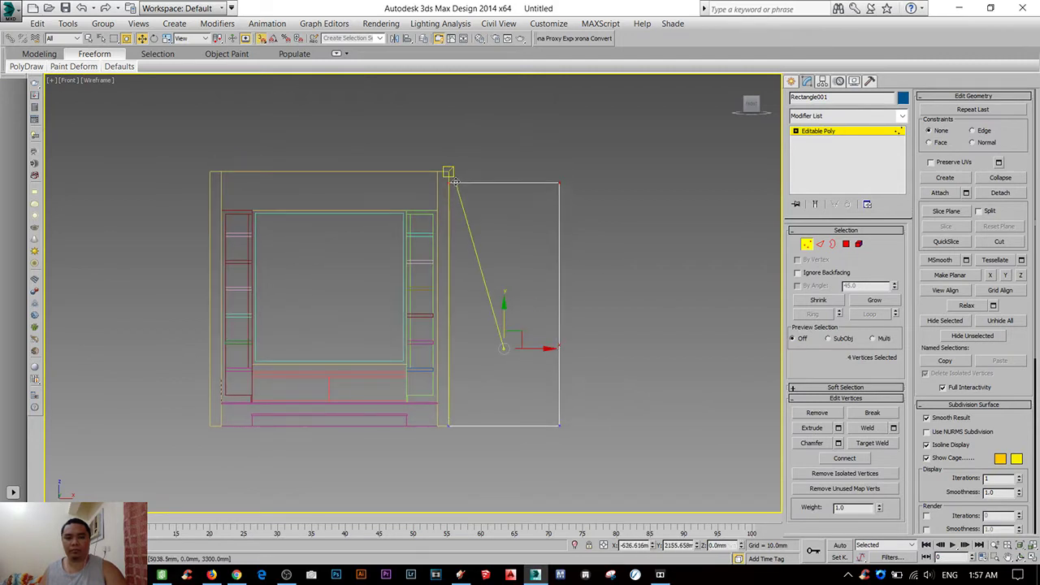
left_click(806, 243)
key("t")
scroll(545, 284, "down", 2)
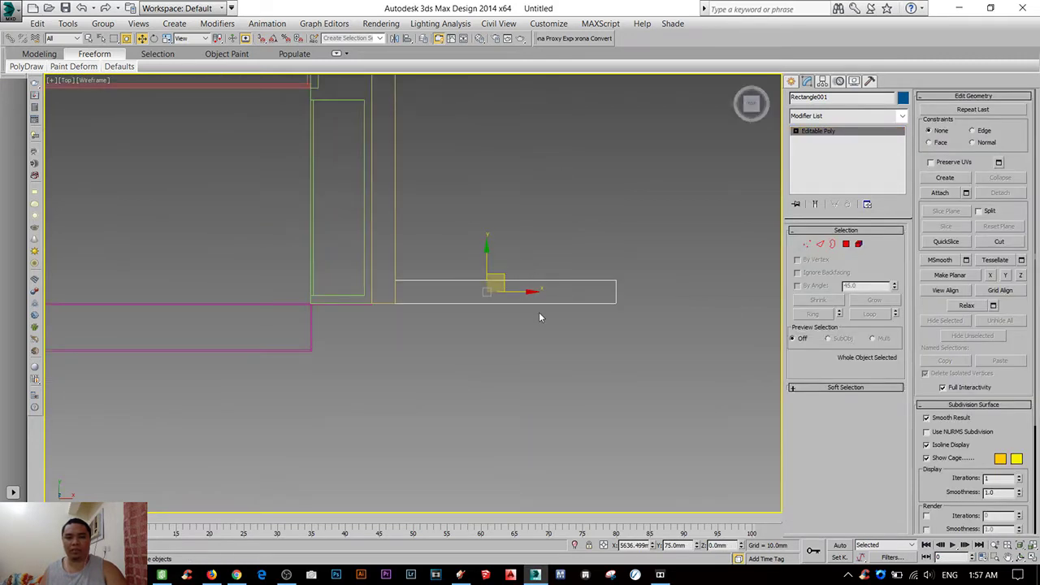
- Copy the strip to the left side of the nook as Rectangle002
scroll(569, 316, "down", 2)
left_click_drag(580, 313, 214, 312, "shift")
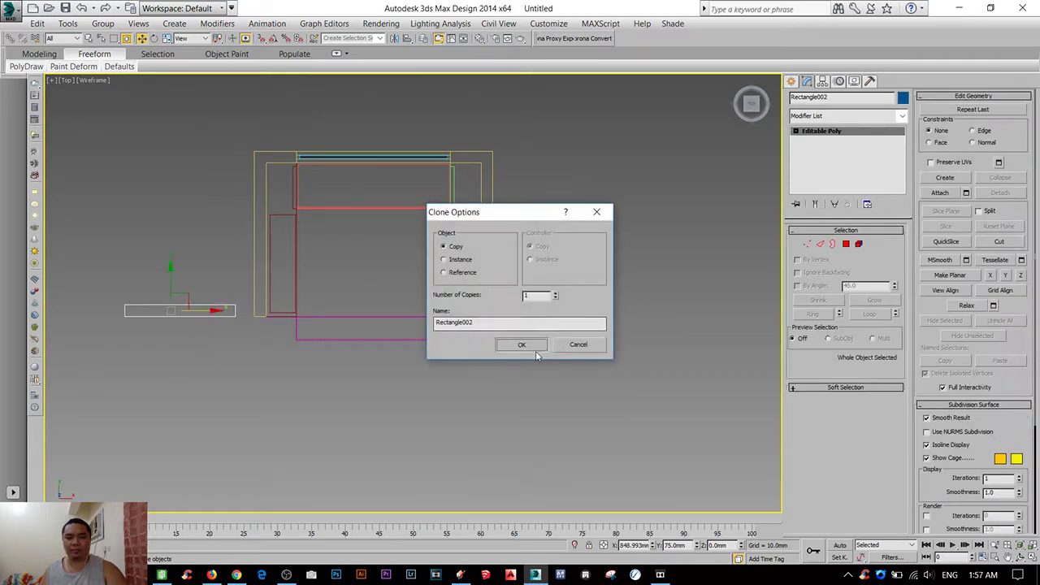
left_click(529, 347)
scroll(239, 309, "up", 2)
scroll(333, 257, "up", 2)
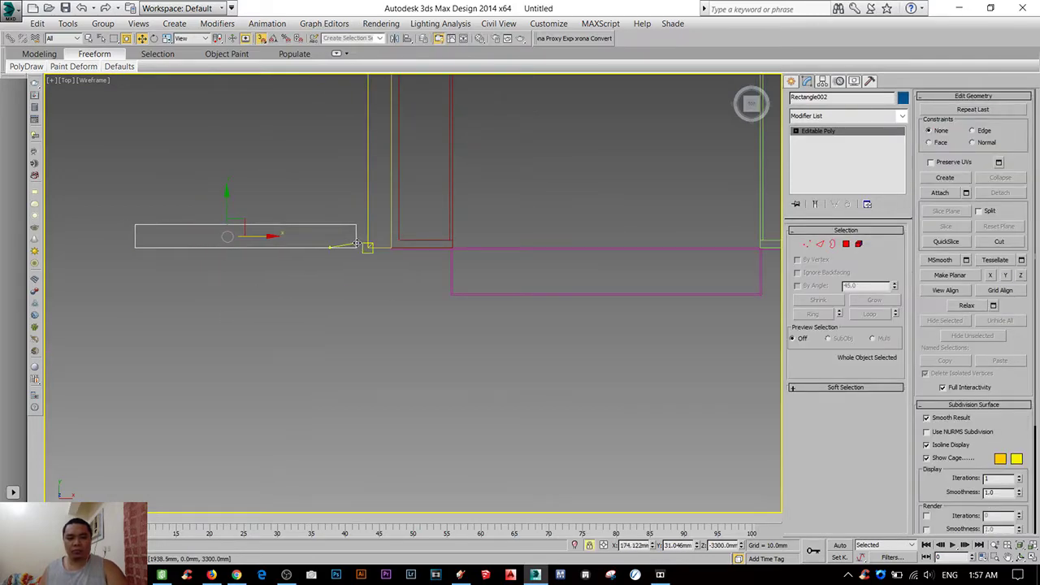
scroll(333, 244, "down", 3)
scroll(337, 332, "down", 4)
left_click(362, 311)
- Copy Rectangle002 in front of the room and stretch its right vertices across the room's width
scroll(357, 308, "up", 2)
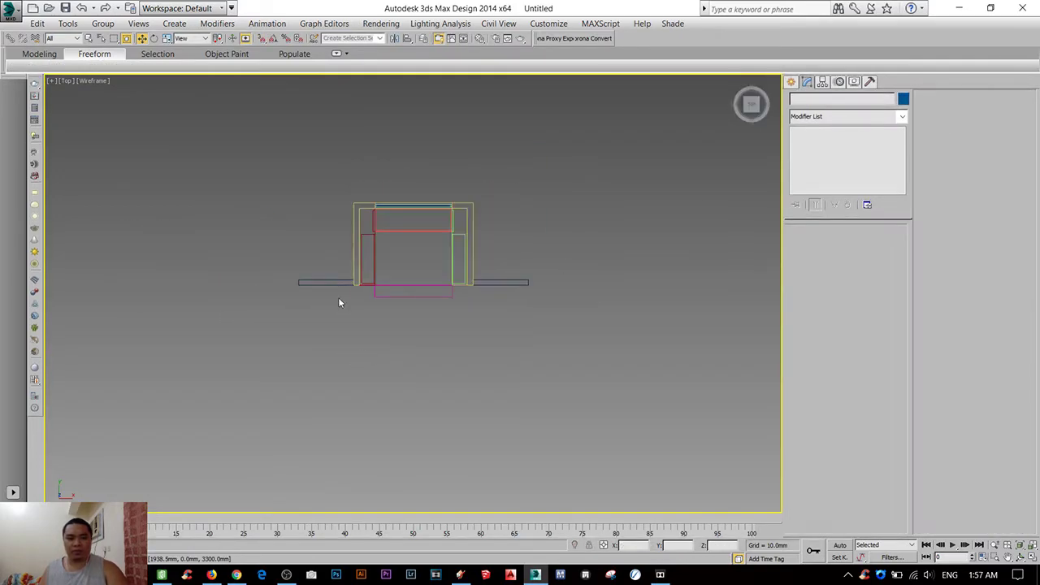
left_click(329, 282)
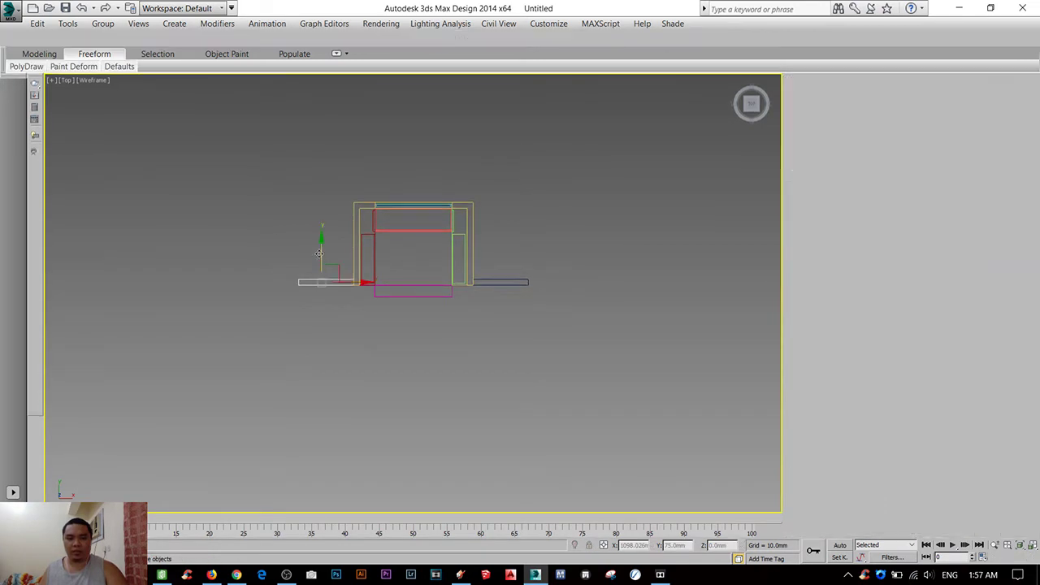
left_click_drag(321, 311, 321, 382, "shift")
left_click(503, 348)
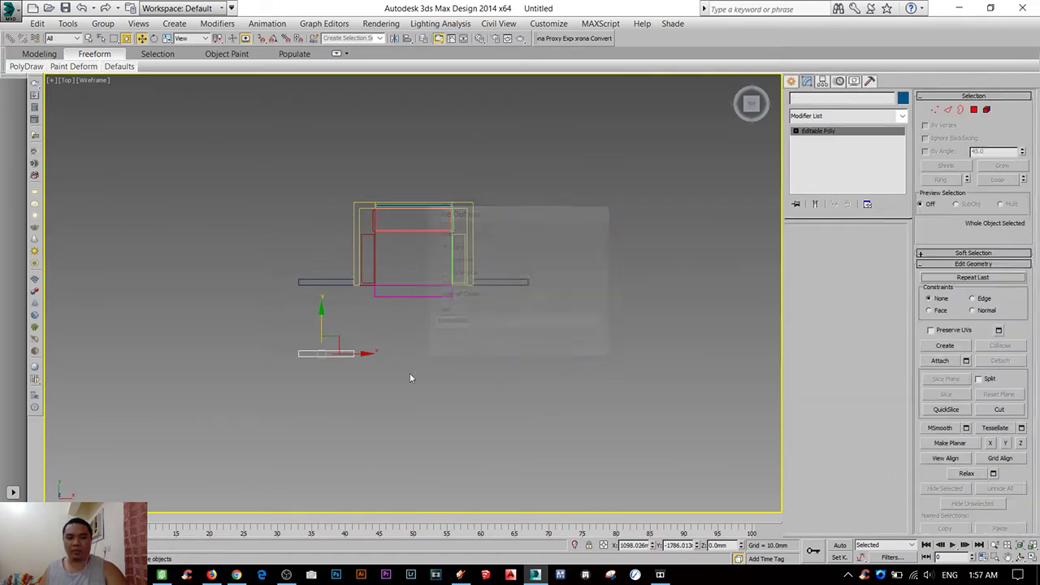
middle_click_drag(410, 372, 484, 348)
left_click(807, 243)
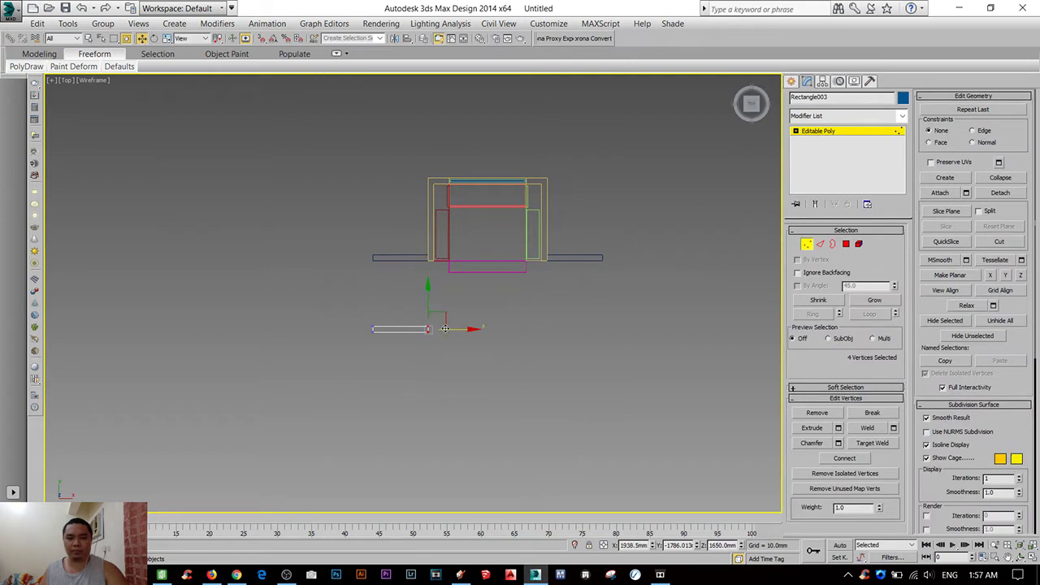
left_click_drag(445, 328, 620, 329)
left_click(806, 244)
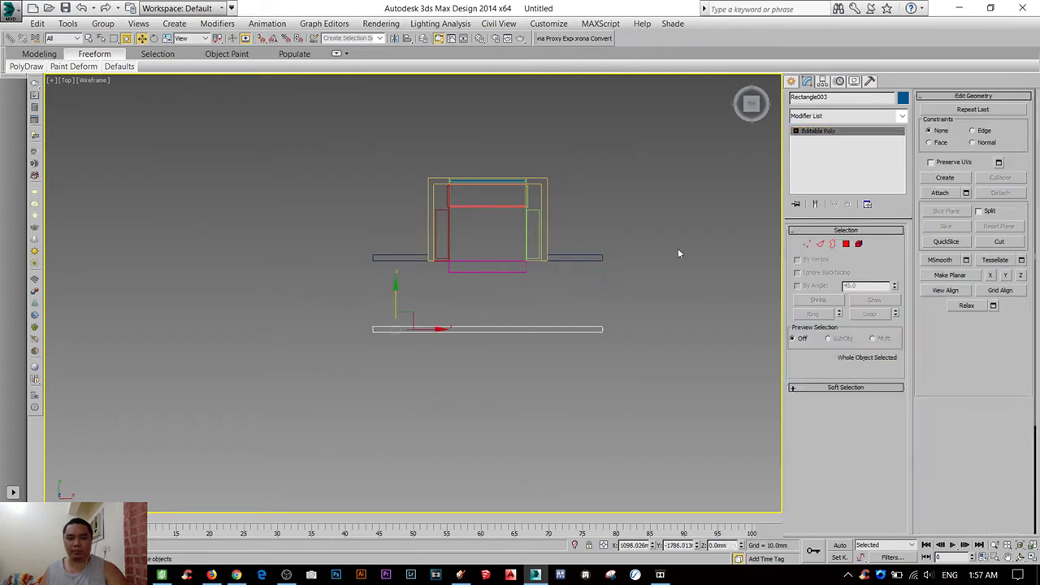
left_click(678, 253)
left_click(791, 81)
middle_click_drag(729, 159, 699, 186)
- Place a 24mm target camera in front aimed at the window seat and view through it
left_click(835, 100)
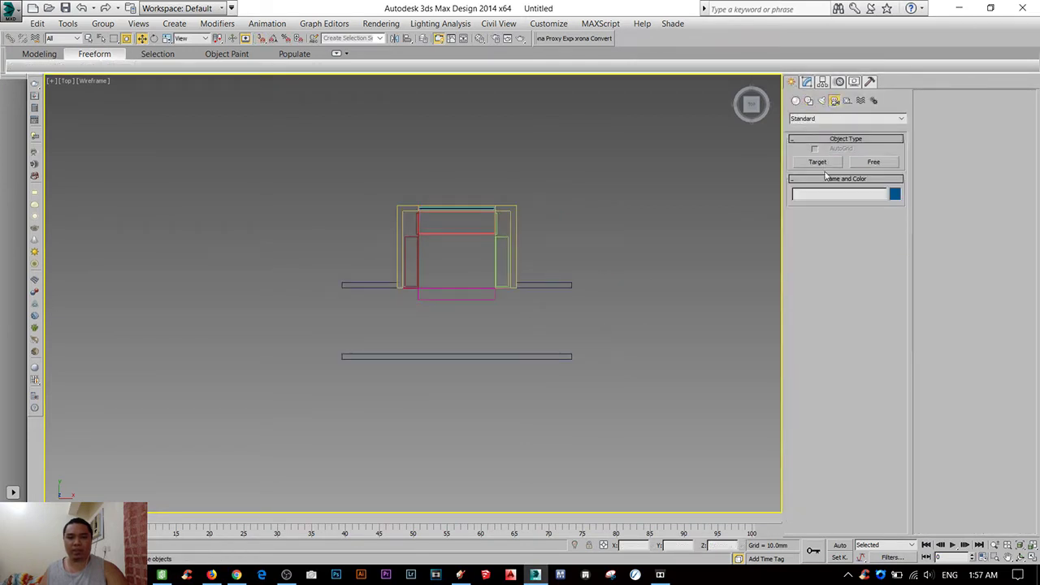
left_click(809, 165)
scroll(411, 325, "up", 2)
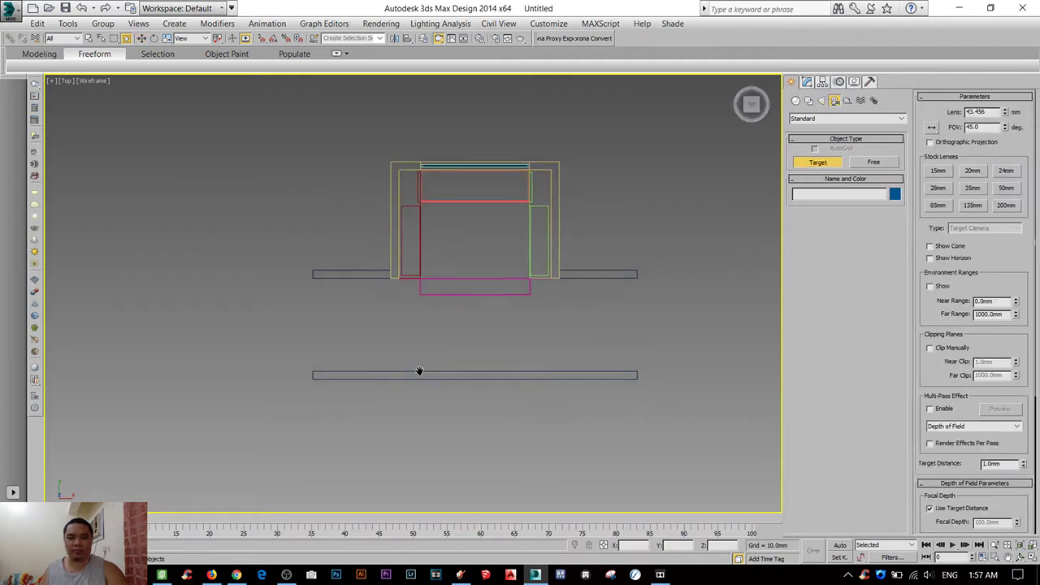
middle_click_drag(418, 371, 362, 396)
left_click_drag(371, 396, 408, 282)
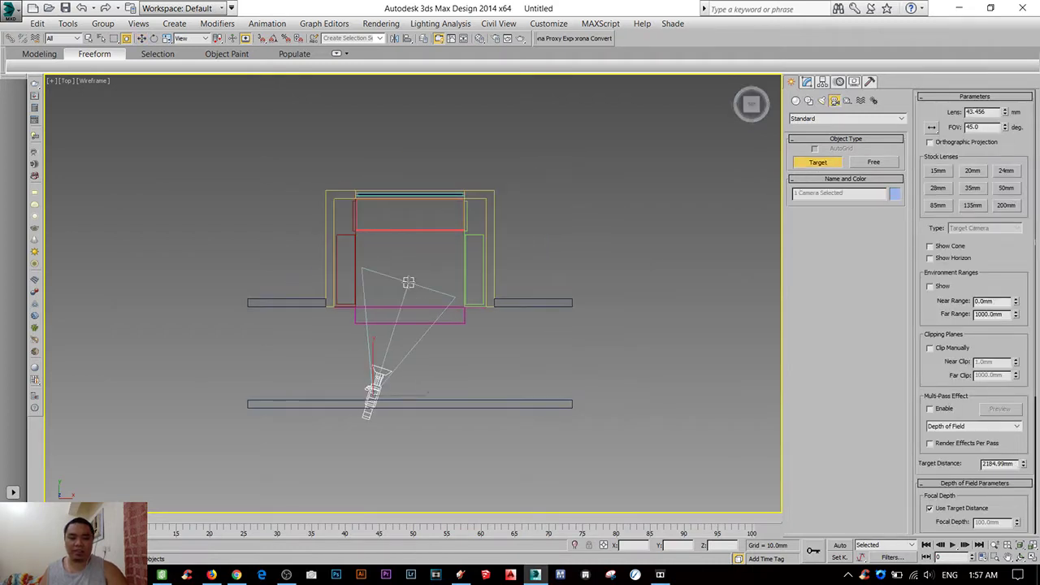
left_click(1005, 170)
key("c")
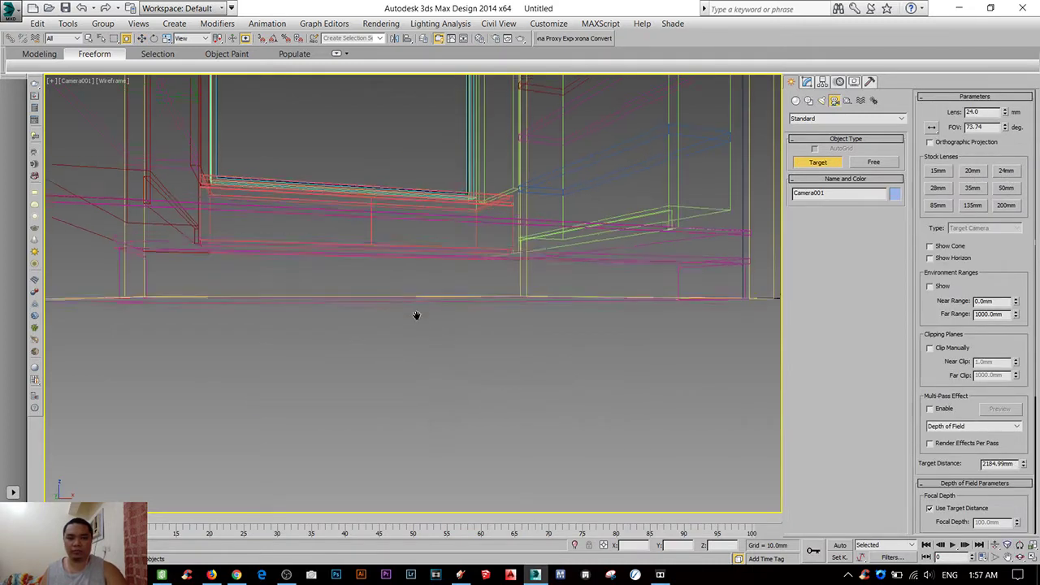
mouse_move(417, 313)
middle_mouse_down()
mouse_move(414, 284)
mouse_move(416, 303)
middle_mouse_up()
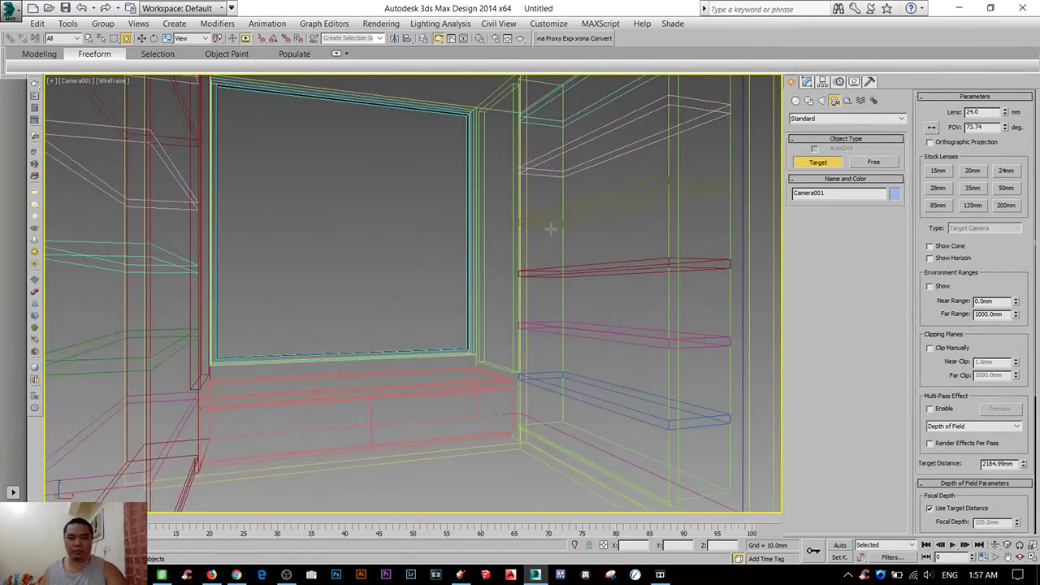
- Open Render Setup and expand the output size presets
left_click(479, 39)
left_click_drag(711, 42, 664, 39)
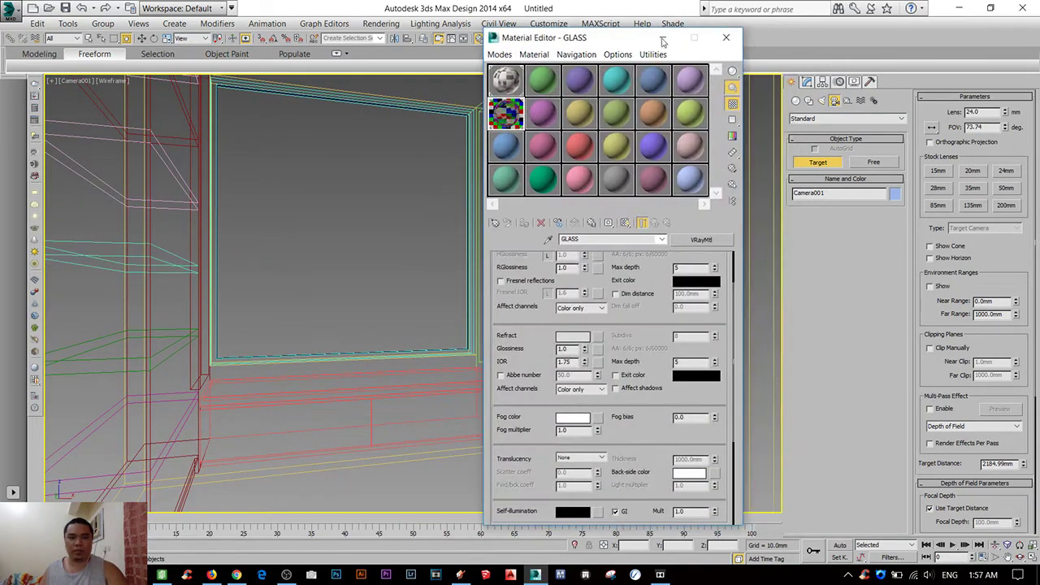
left_click(725, 37)
left_click(493, 39)
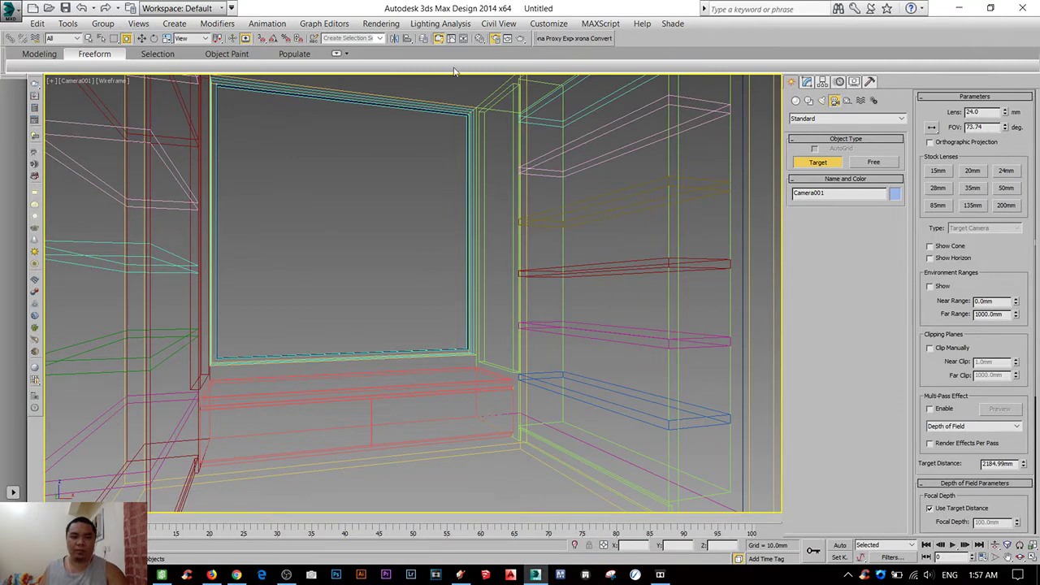
left_click(526, 243)
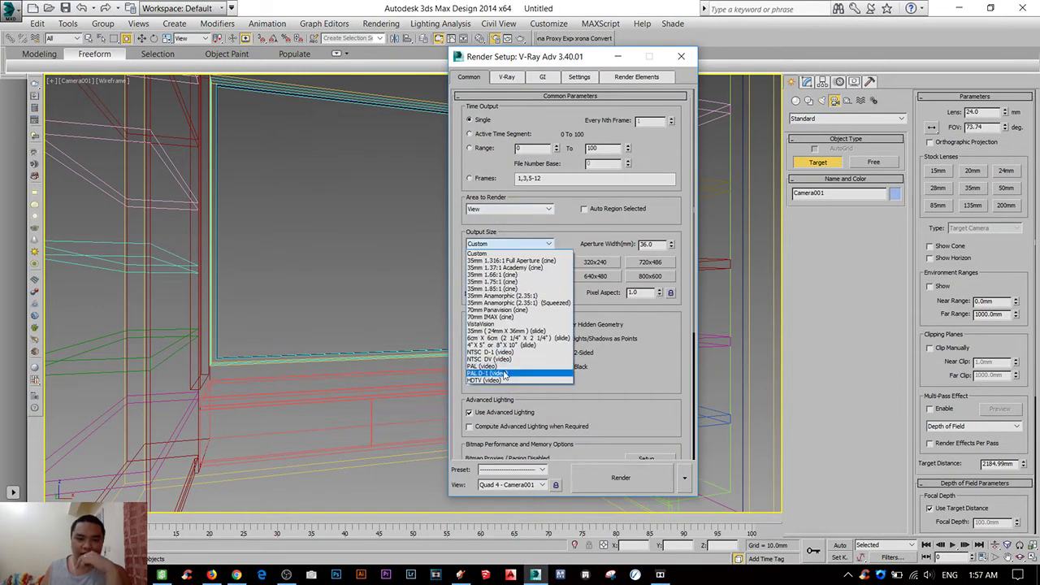
- Leave Output Size unchanged and set the camera viewport to Shaded
left_click(484, 253)
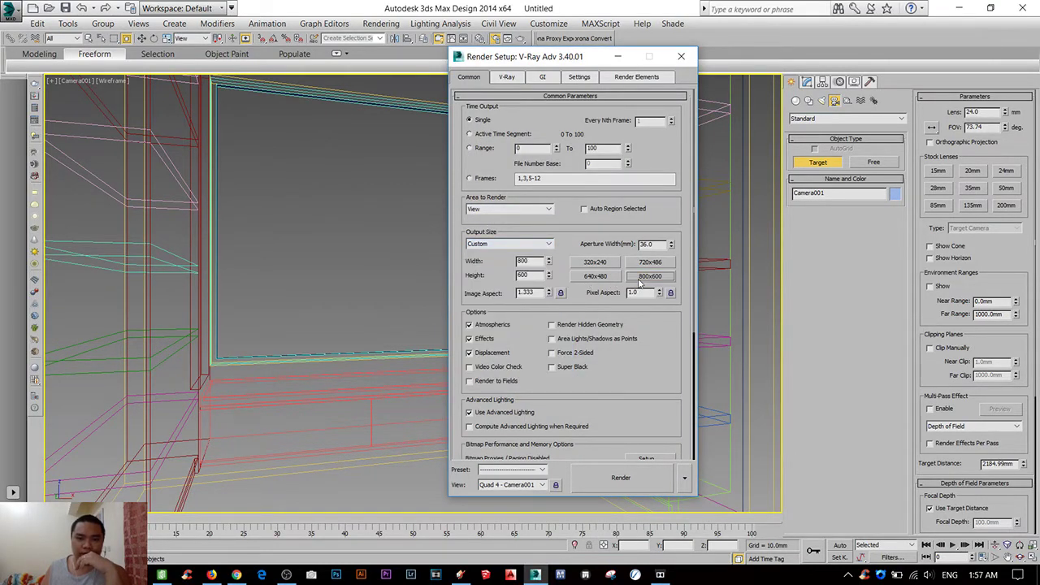
left_click_drag(552, 57, 617, 62)
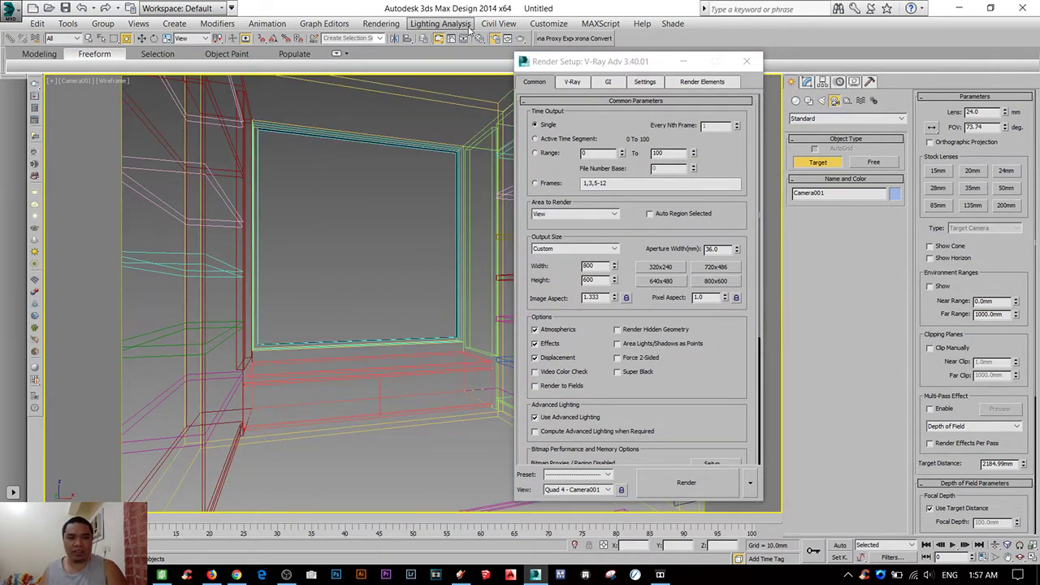
left_click(112, 81)
left_click(133, 105)
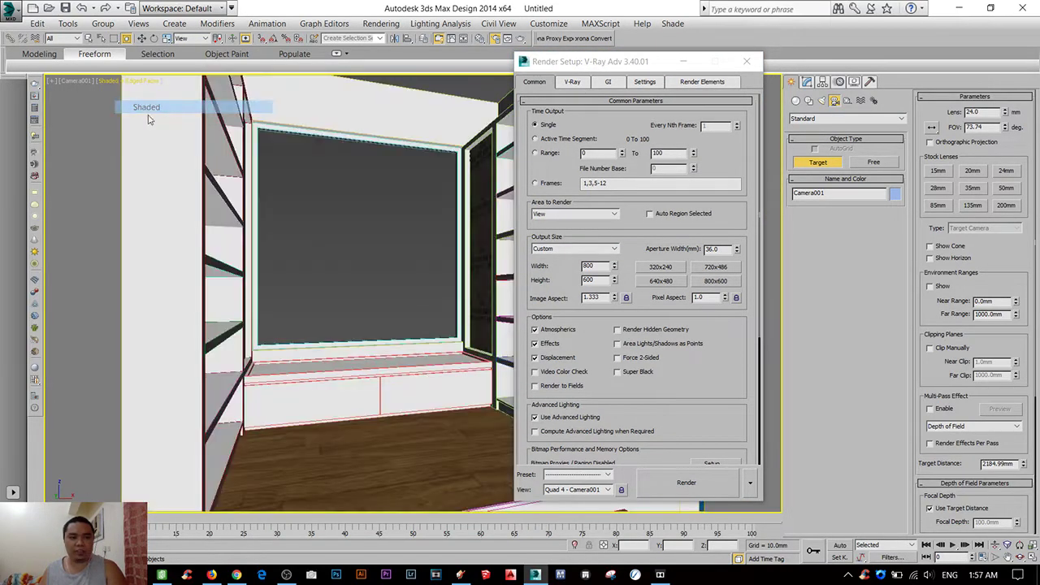
- Dolly and pan the camera view slightly, then close Render Setup
mouse_move(598, 62)
left_mouse_down()
mouse_move(930, 56)
mouse_move(972, 65)
left_mouse_up()
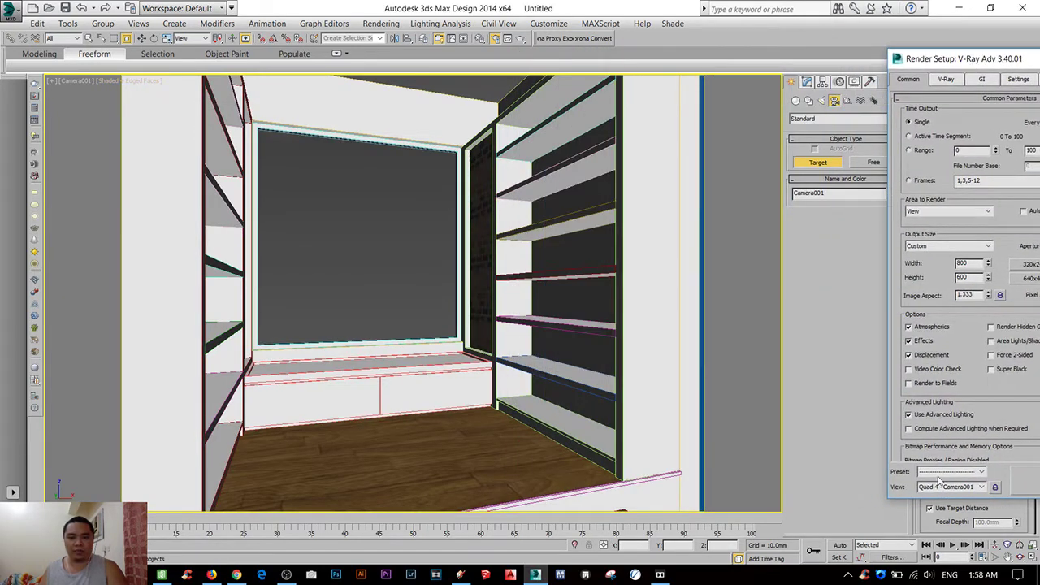
scroll(460, 348, "up", 2)
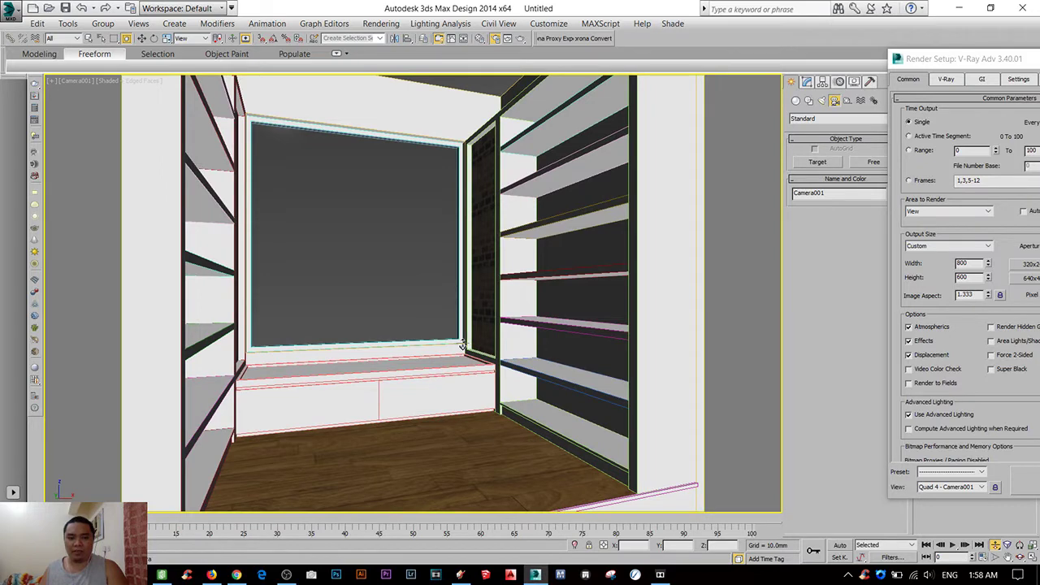
middle_click_drag(459, 349, 451, 346)
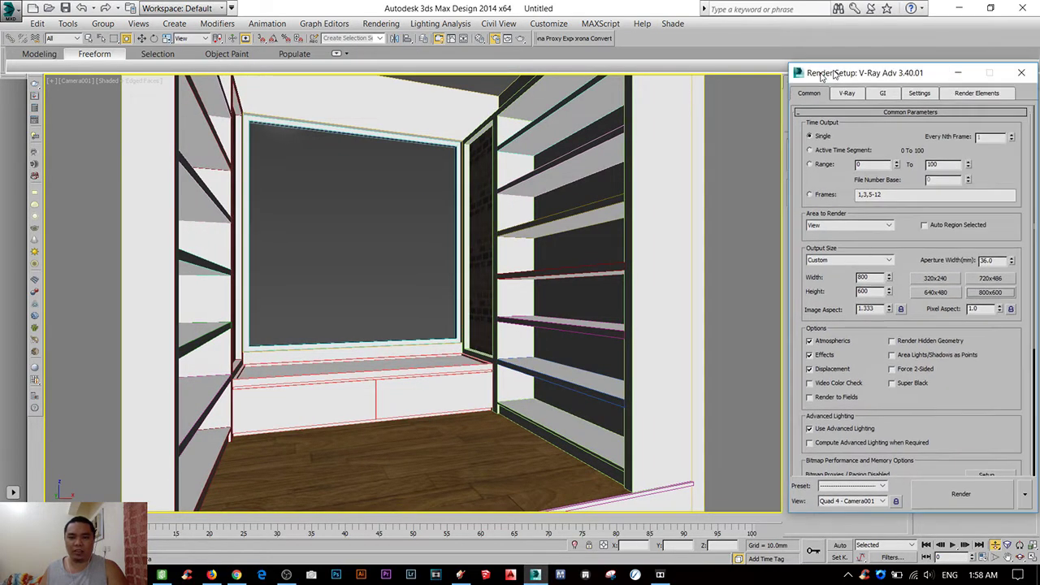
left_click(615, 96)
- Move Camera001 farther back from the window seat and check its shaded view
key("t")
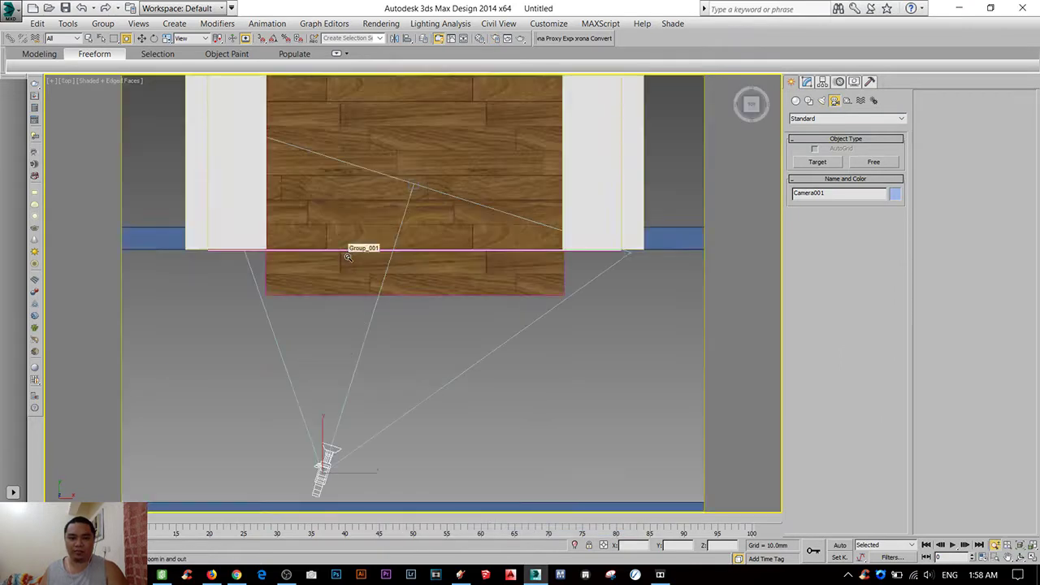
key("F3")
mouse_move(293, 488)
middle_mouse_down()
mouse_move(360, 359)
mouse_move(476, 248)
middle_mouse_up()
key("w")
left_click(480, 169)
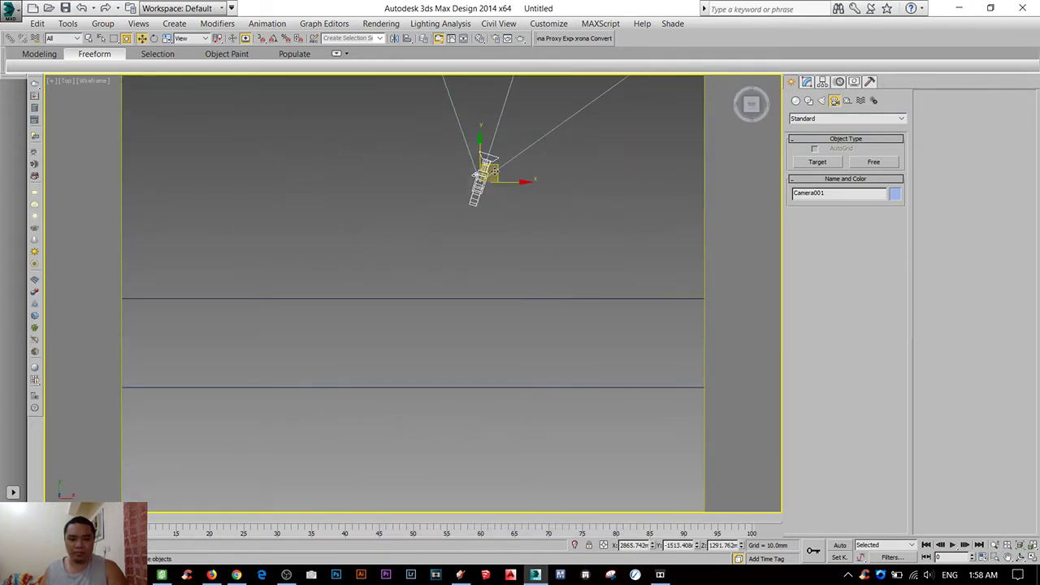
left_click_drag(486, 167, 461, 361)
key("c")
key("F3")
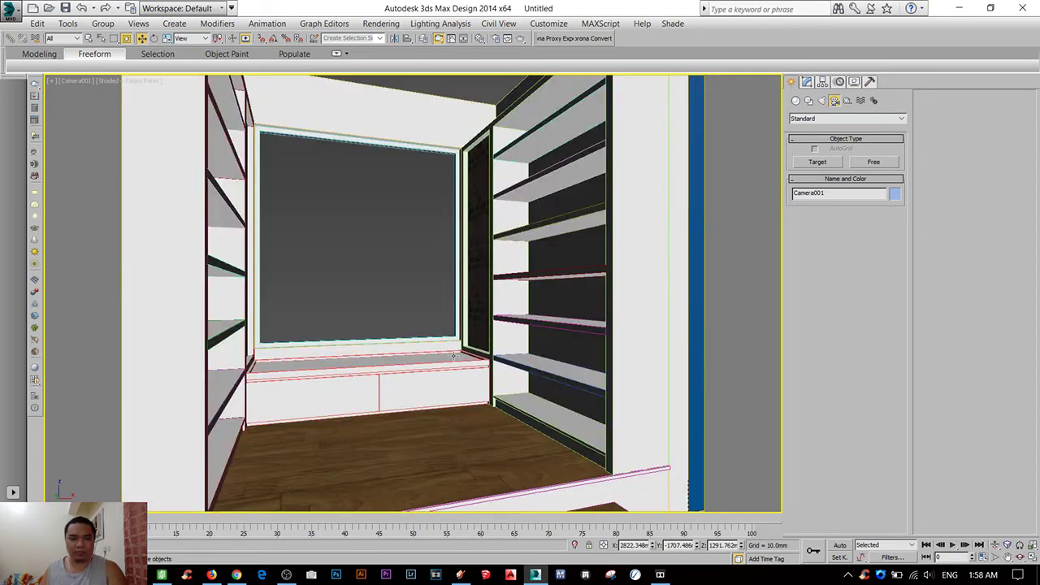
middle_click_drag(453, 355, 459, 354)
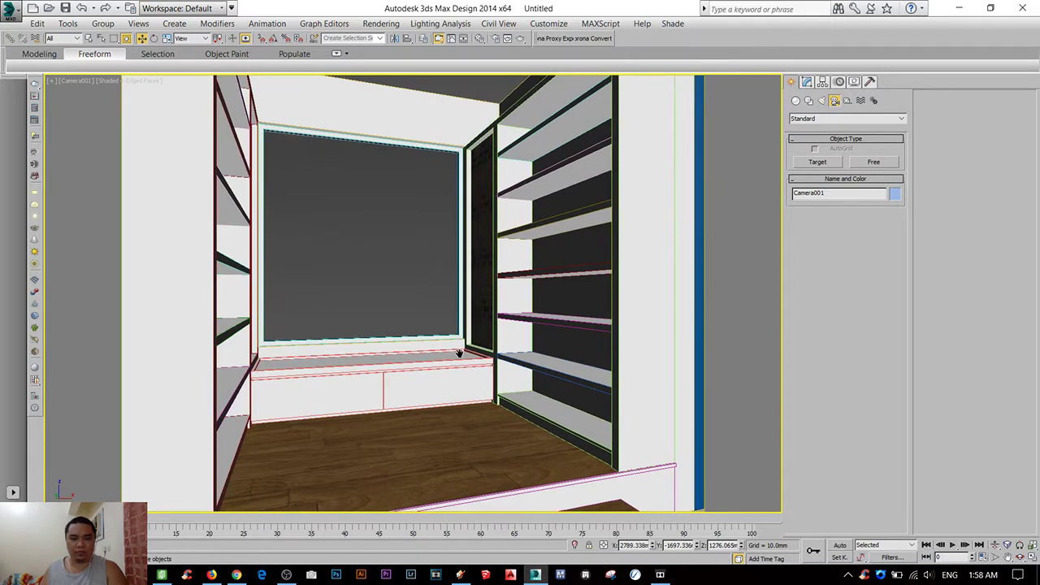
- Change Camera001's lens to 22 mm and look through the camera
key("t")
scroll(459, 353, "down", 5)
scroll(459, 352, "up", 4)
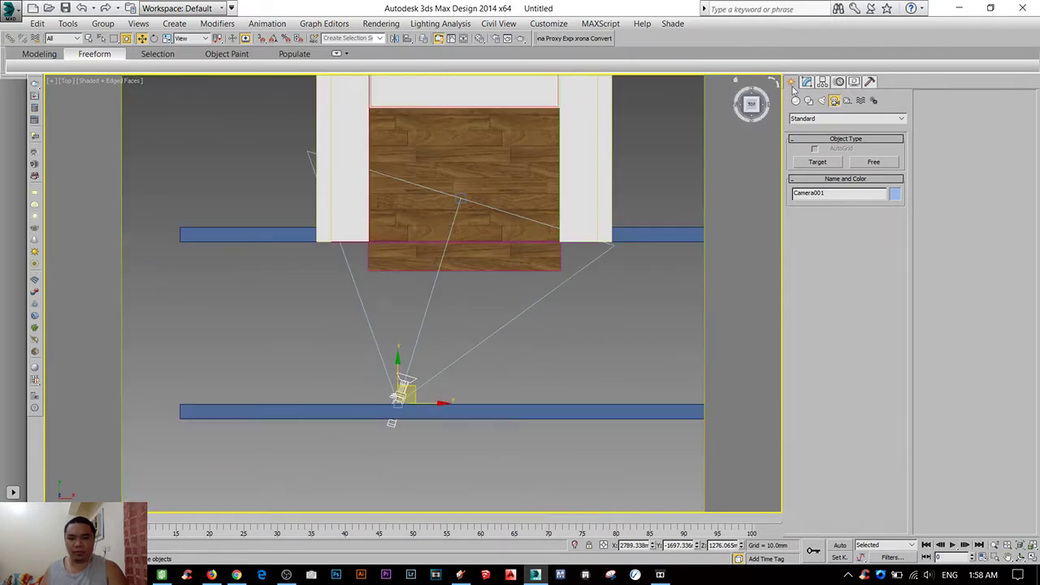
left_click(806, 81)
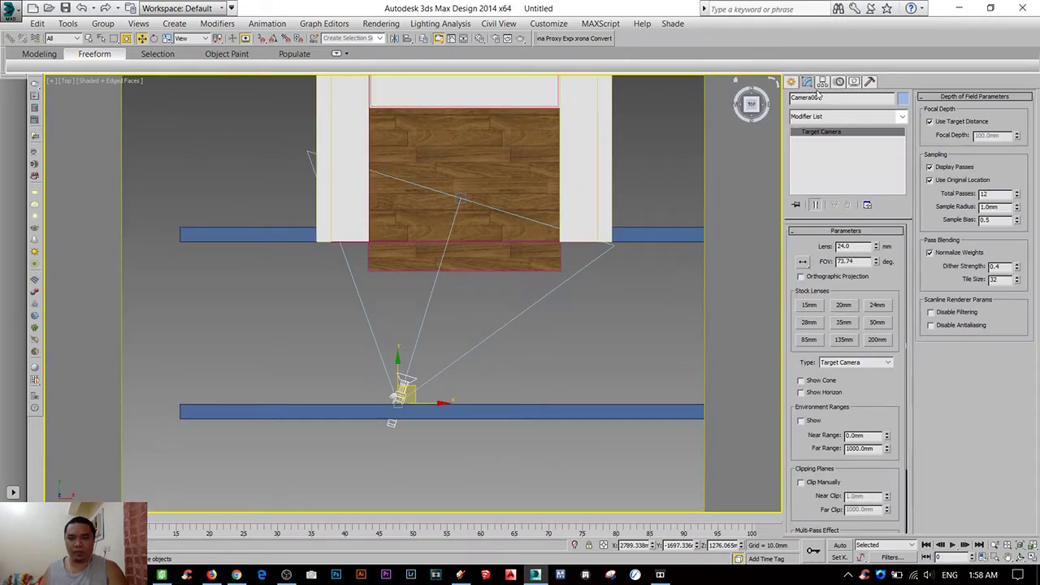
double_click(844, 247)
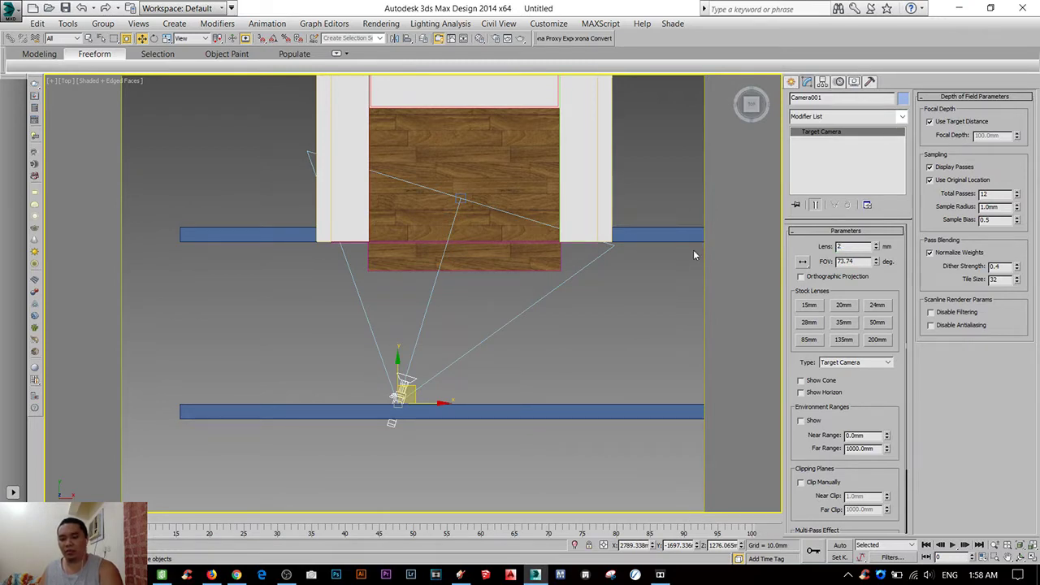
type("2")
key("Return")
key("c")
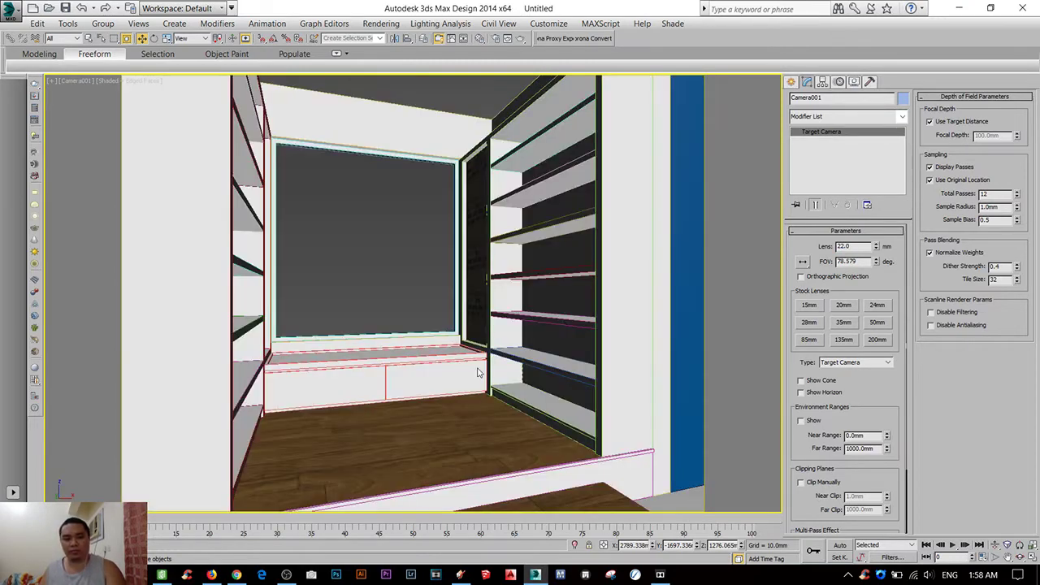
- In wireframe Front view, reselect Camera001 and enter 13 toward its 1300 mm height
key("t")
key("c")
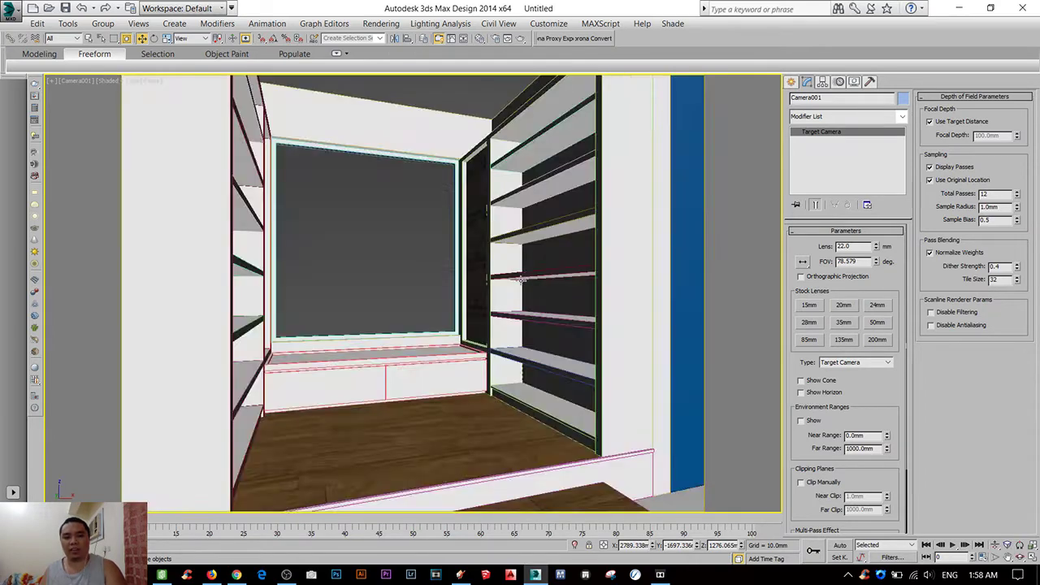
key("F3")
key("f")
left_click(453, 332)
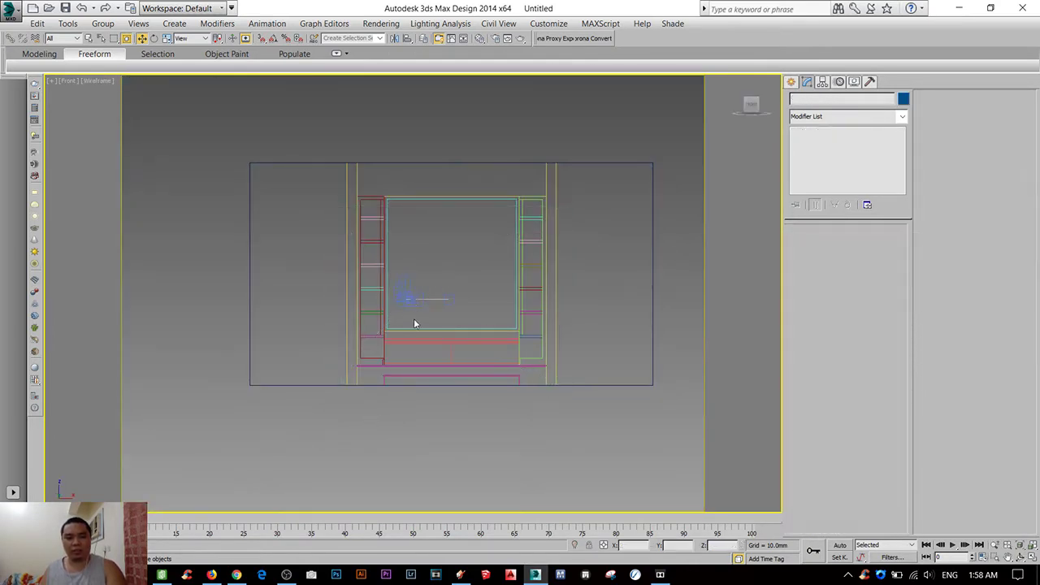
left_click(408, 295)
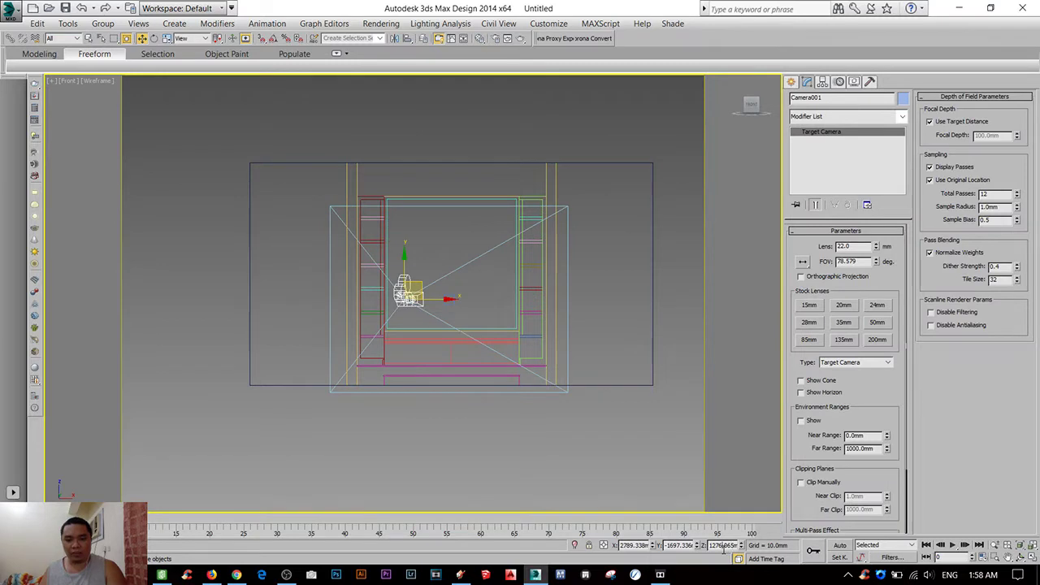
type("13.")
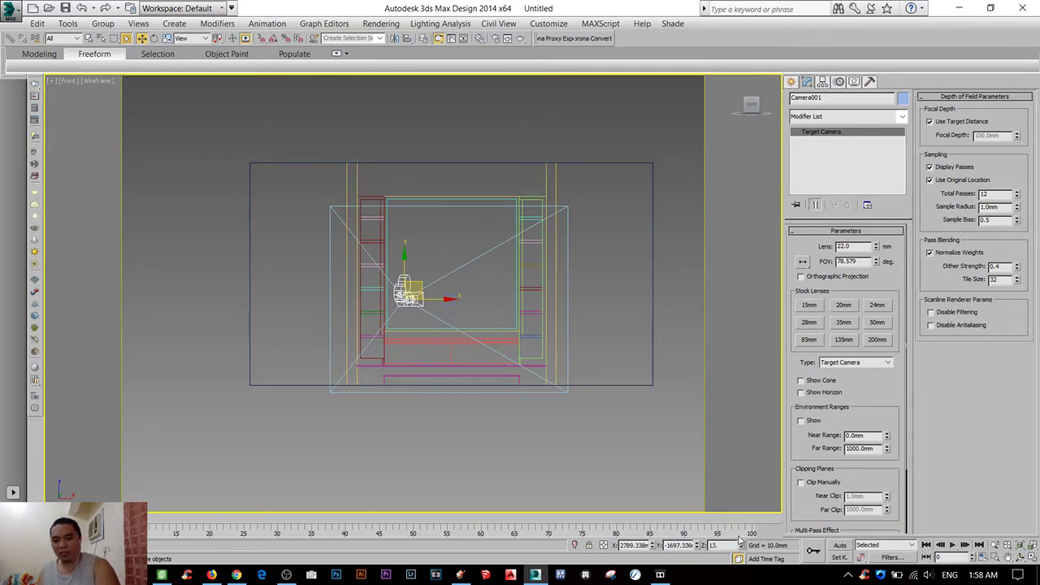
key("Return")
scroll(469, 308, "up", 6)
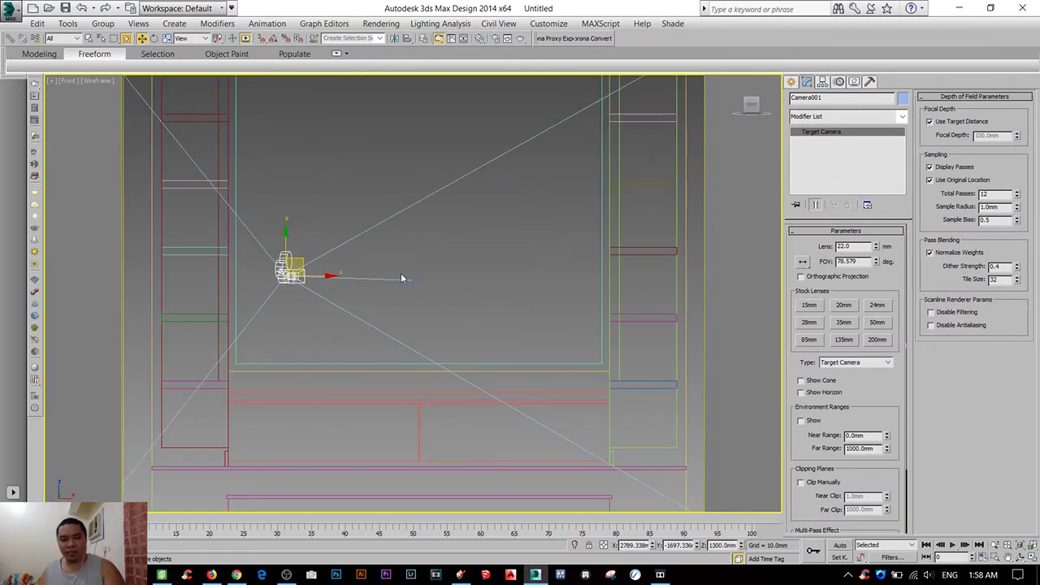
- Select Camera001.Target to bring it level at 1300 mm
left_click(412, 279)
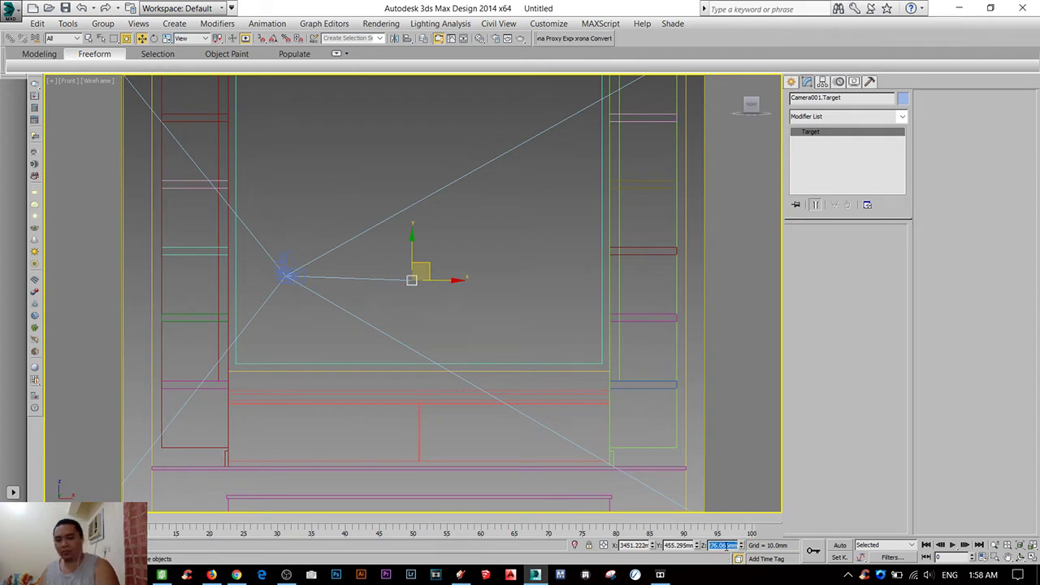
left_click(486, 260)
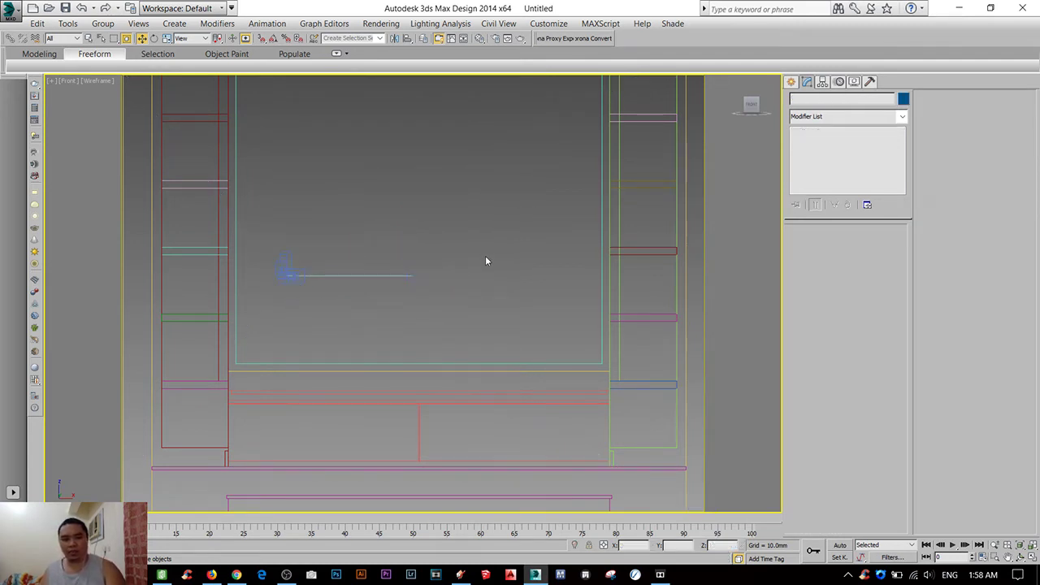
left_click(410, 271)
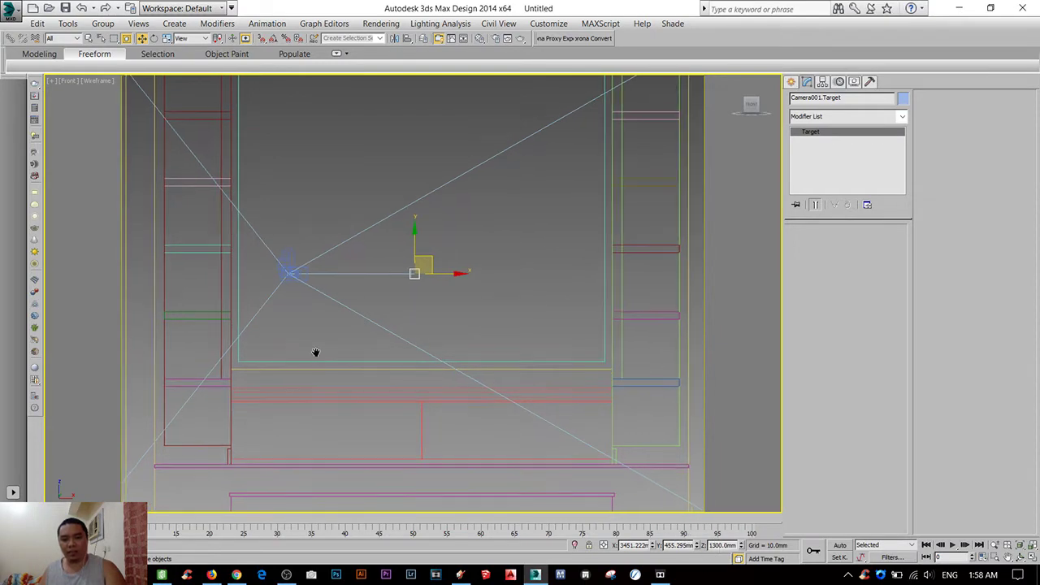
scroll(327, 300, "down", 3)
middle_click_drag(328, 300, 414, 329, "alt")
- Check the raised camera from the Perspective view and reselect it
key("p")
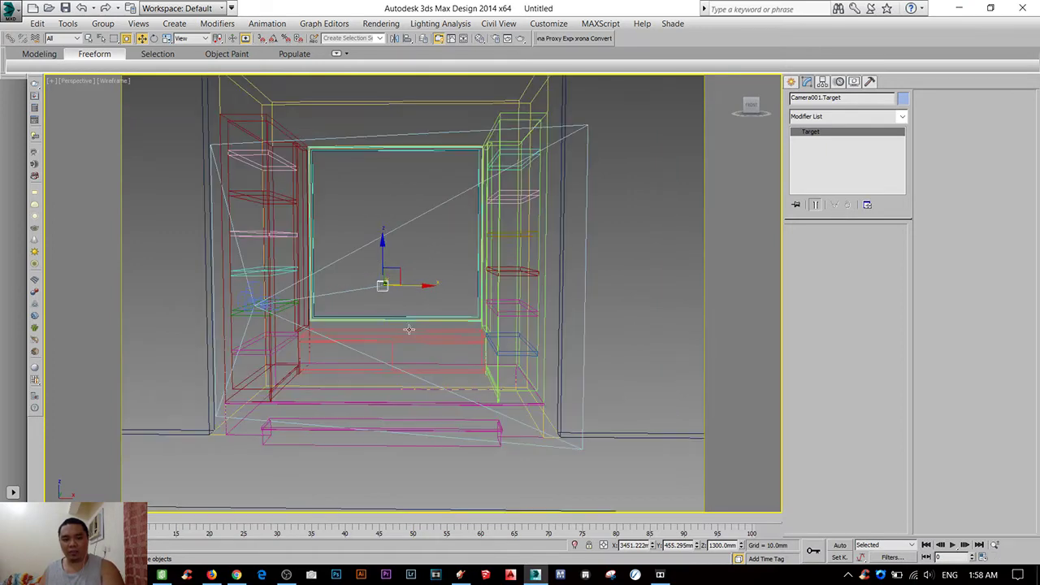
scroll(398, 269, "up", 5)
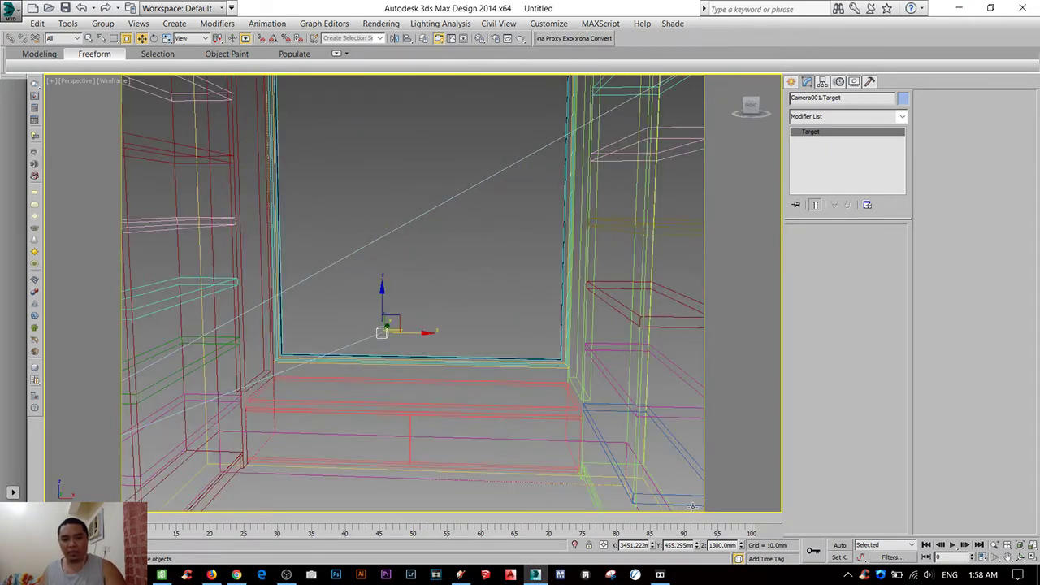
scroll(355, 384, "down", 3)
scroll(301, 355, "up", 2)
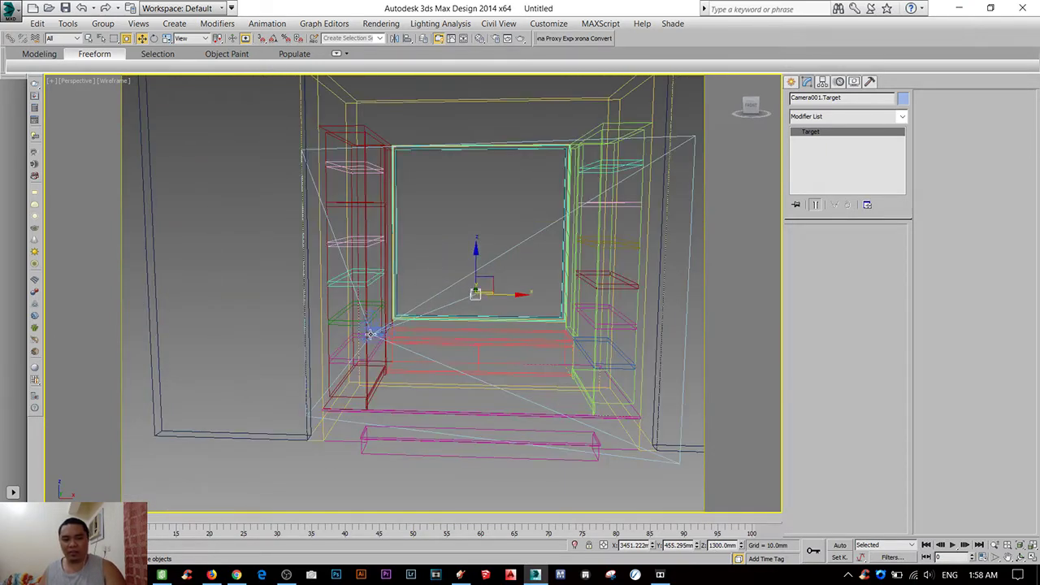
left_click(371, 329)
scroll(390, 357, "down", 1)
scroll(406, 374, "down", 4)
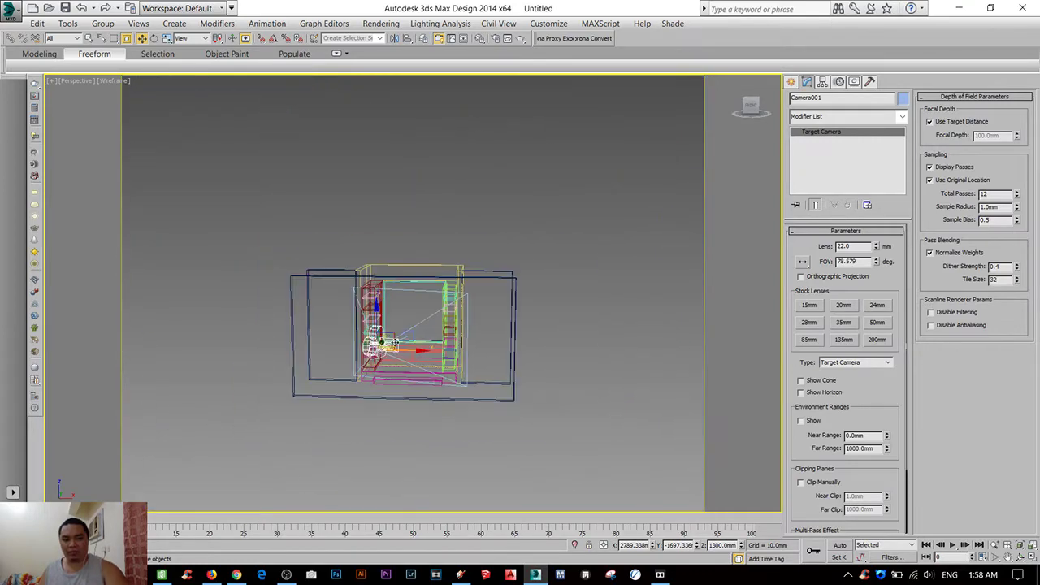
- Select the left wall rectangle in Top view, trying and cancelling rotated and moved copies
key("t")
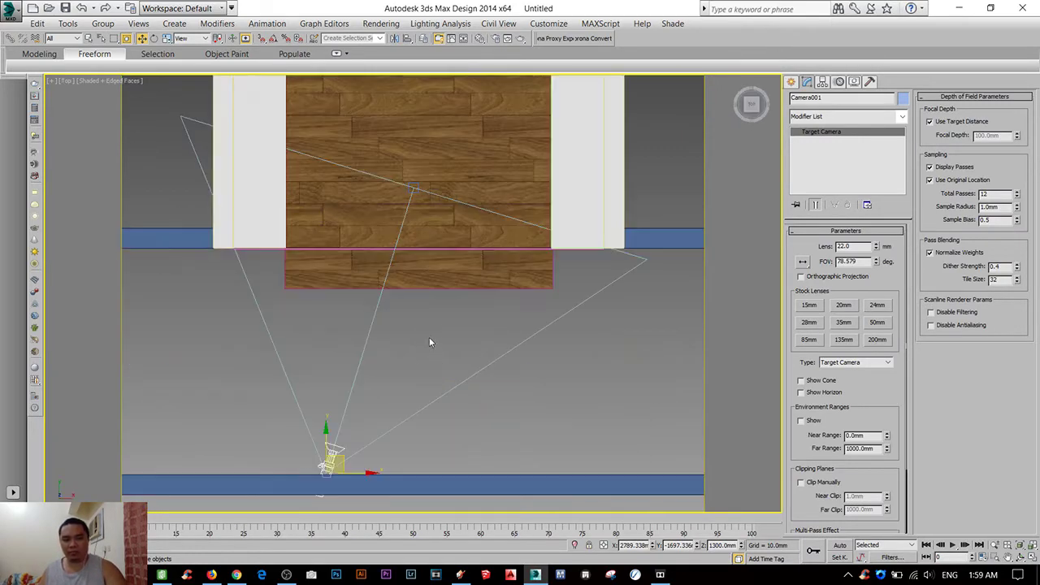
left_click(309, 297)
left_click(269, 285)
key("e")
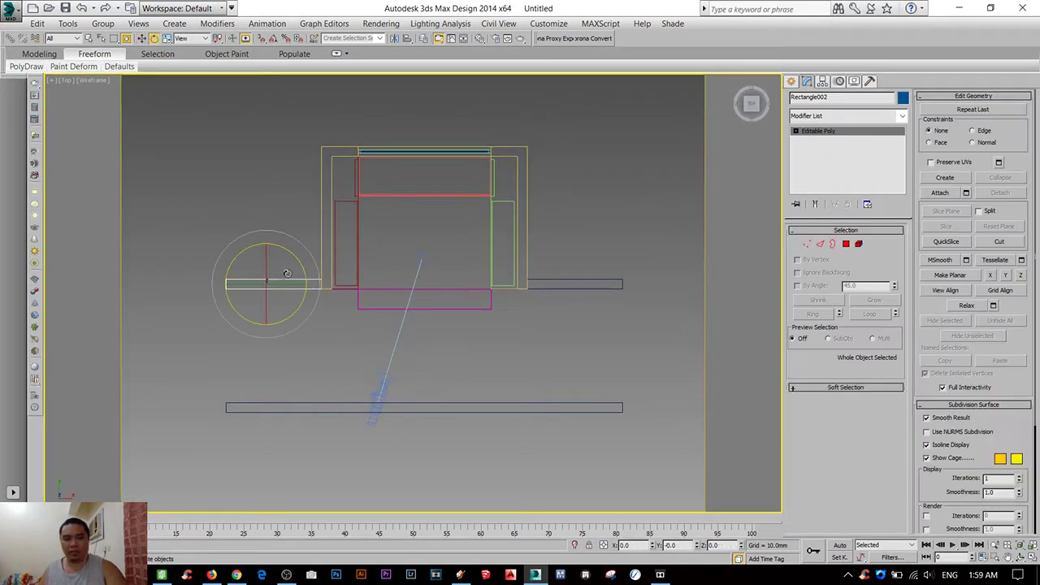
left_click_drag(295, 255, 232, 177, "shift")
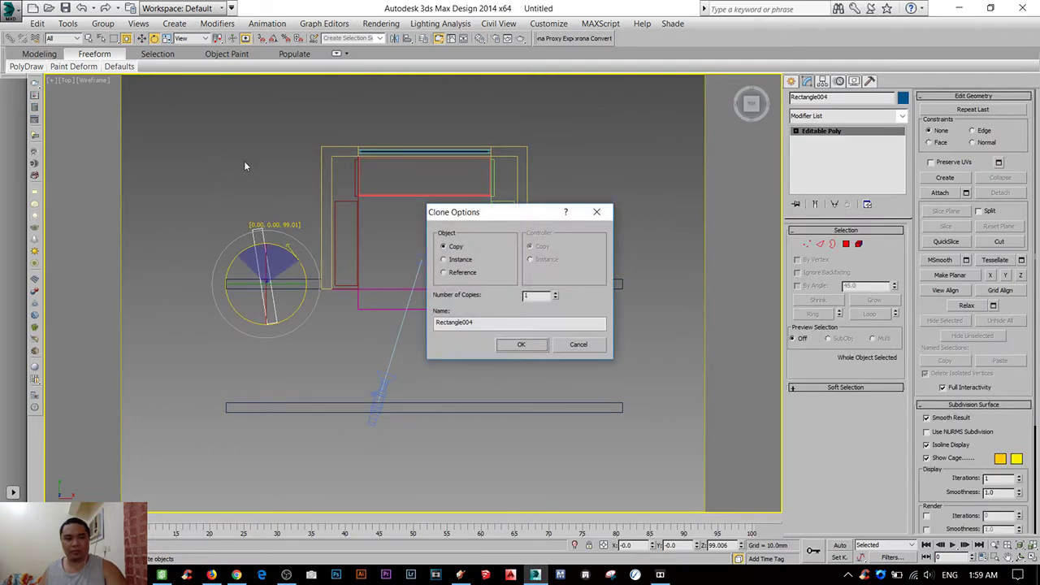
key("Escape")
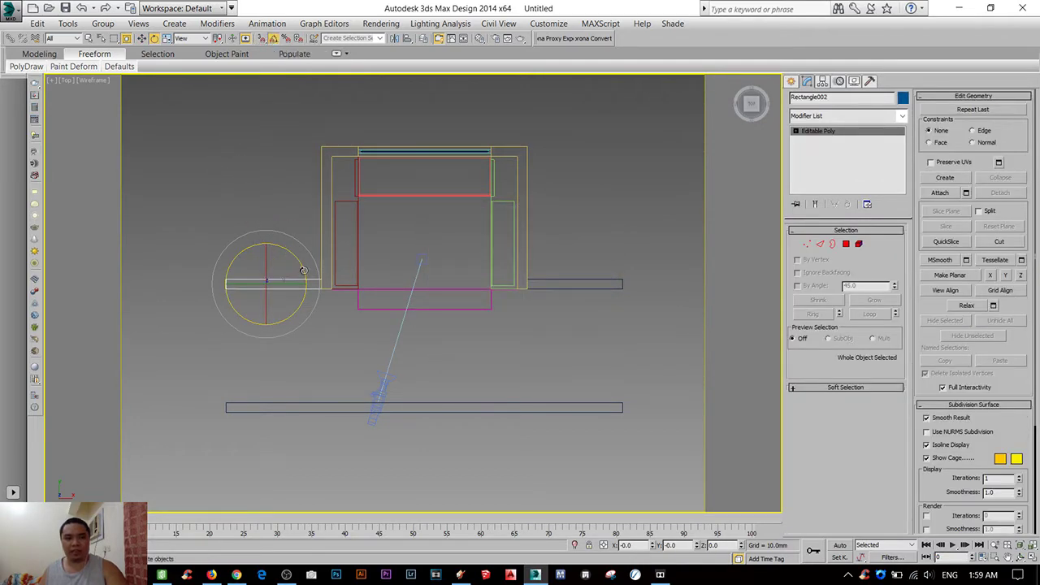
left_click_drag(303, 270, 288, 281)
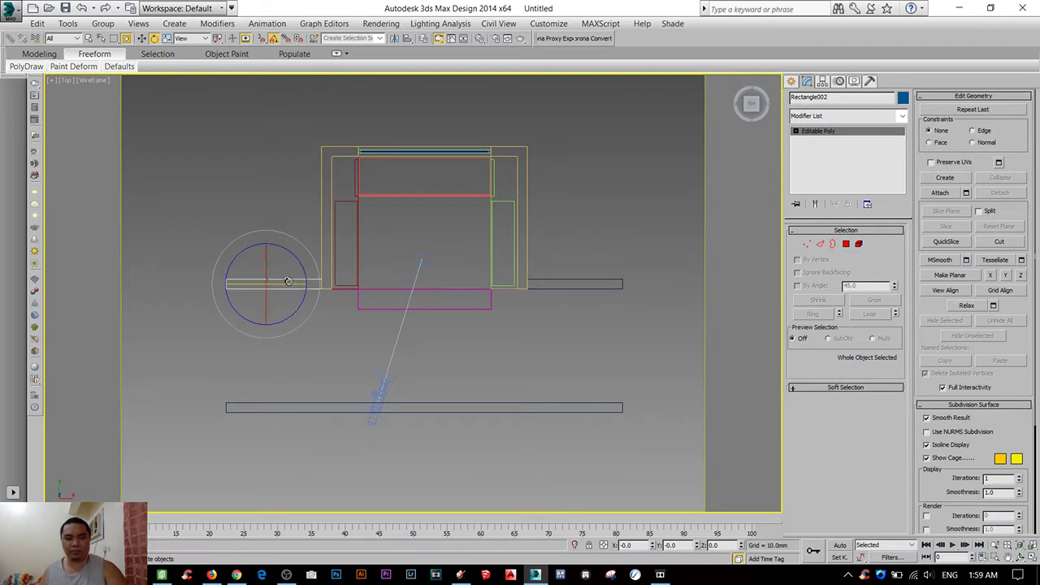
scroll(289, 281, "up", 3)
key("w")
left_click_drag(245, 262, 245, 385, "shift")
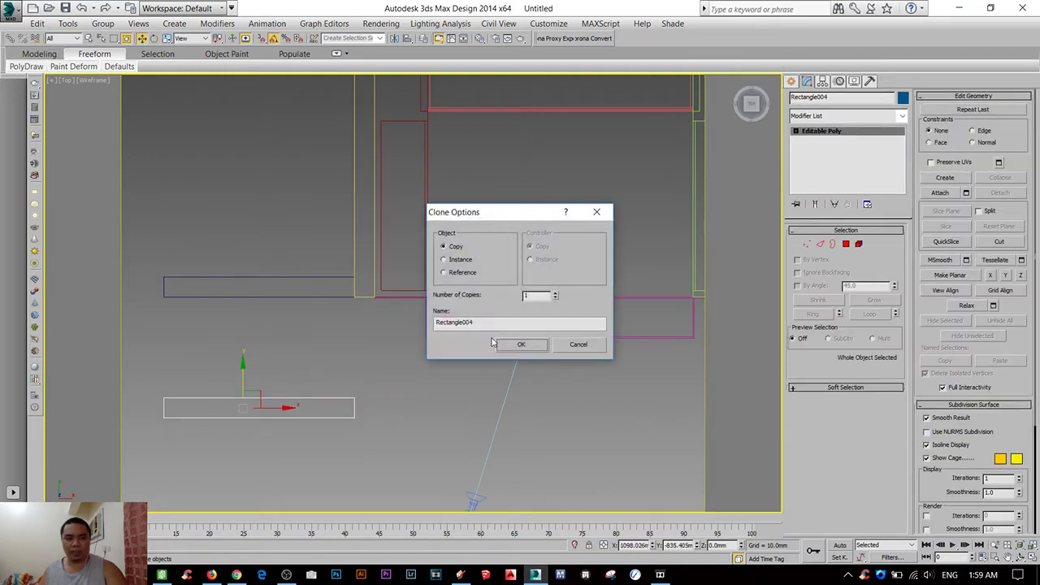
key("Escape")
middle_click_drag(211, 358, 321, 296)
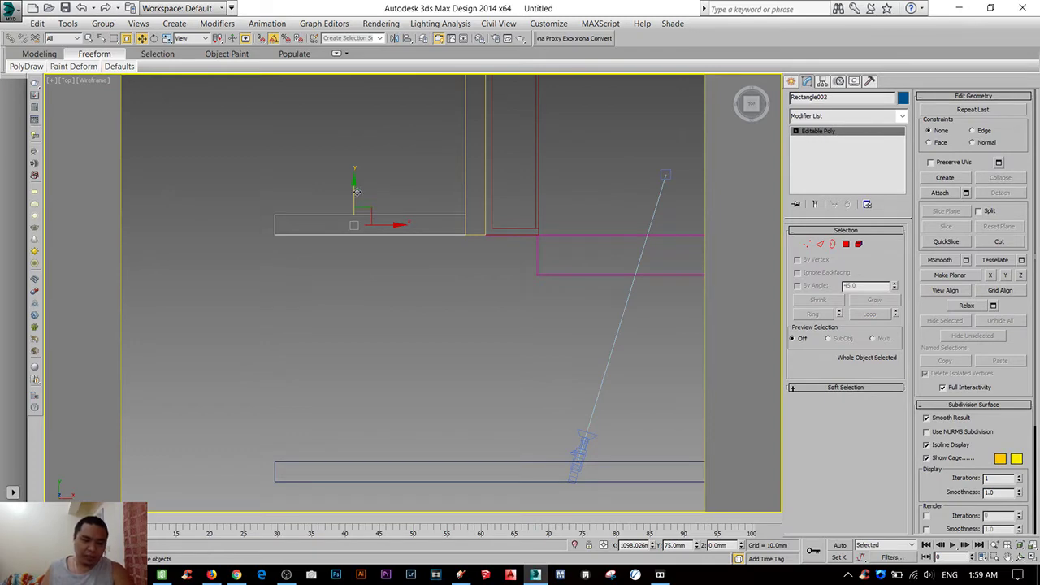
- Shift-move a copy of the wall rectangle as Rectangle004 and turn it upright
left_click(359, 225)
left_click_drag(358, 225, 358, 314, "shift")
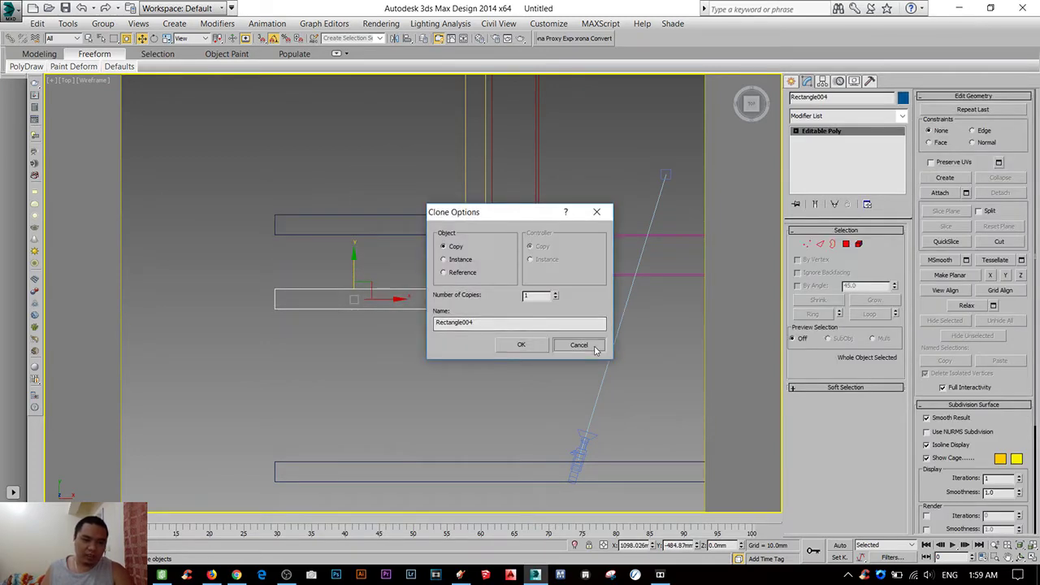
left_click(591, 345)
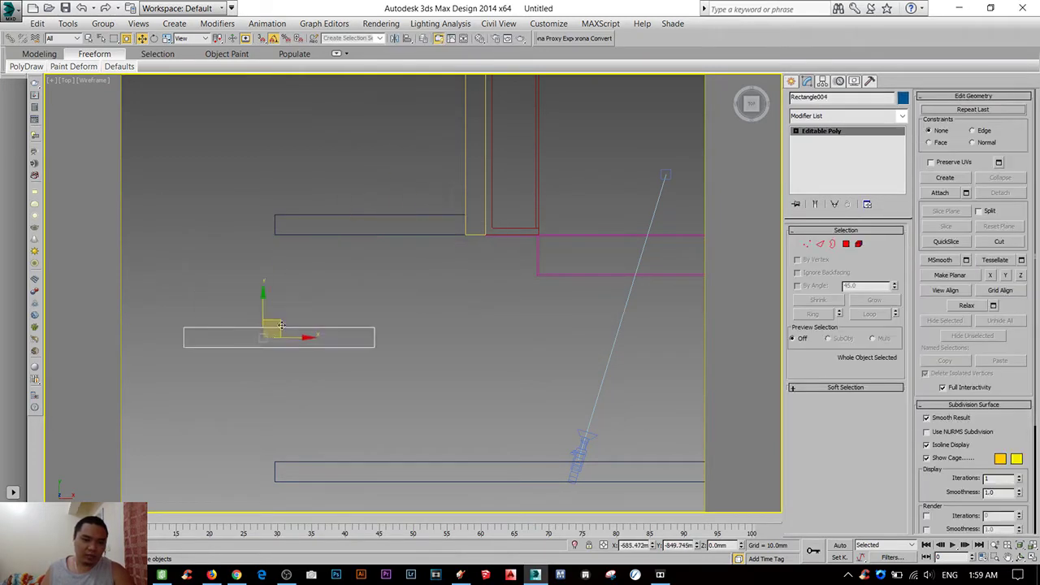
mouse_move(371, 210)
left_mouse_down("shift")
mouse_move(330, 291)
mouse_move(321, 244)
mouse_move(309, 241)
left_mouse_up("shift")
left_click(519, 346)
key("e")
key("w")
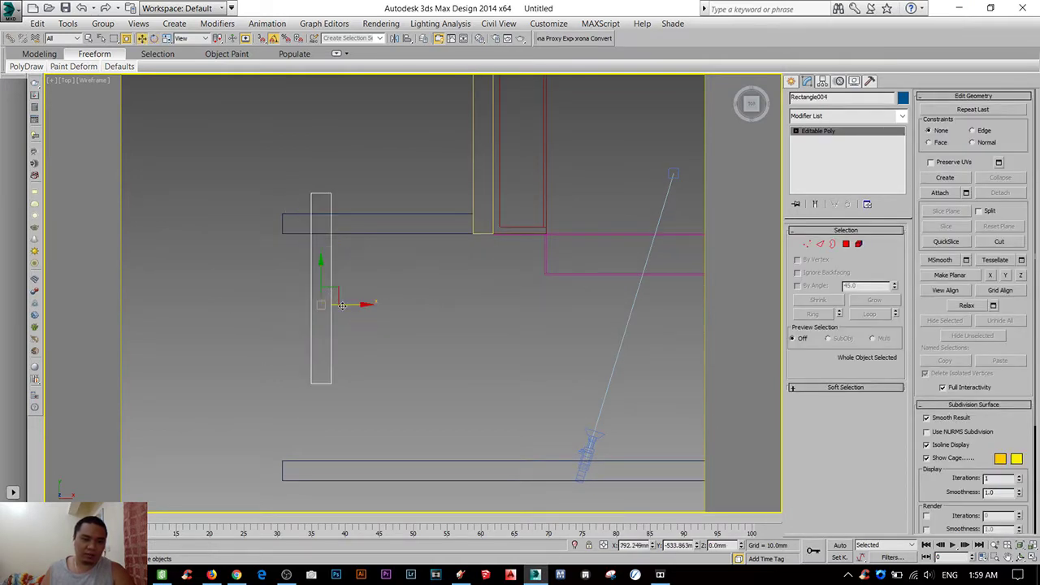
left_click_drag(319, 302, 297, 335)
- Snap Rectangle004's top corner to the upper wall and stretch its bottom vertices to the lower wall
scroll(291, 258, "up", 2)
left_click_drag(291, 257, 275, 216)
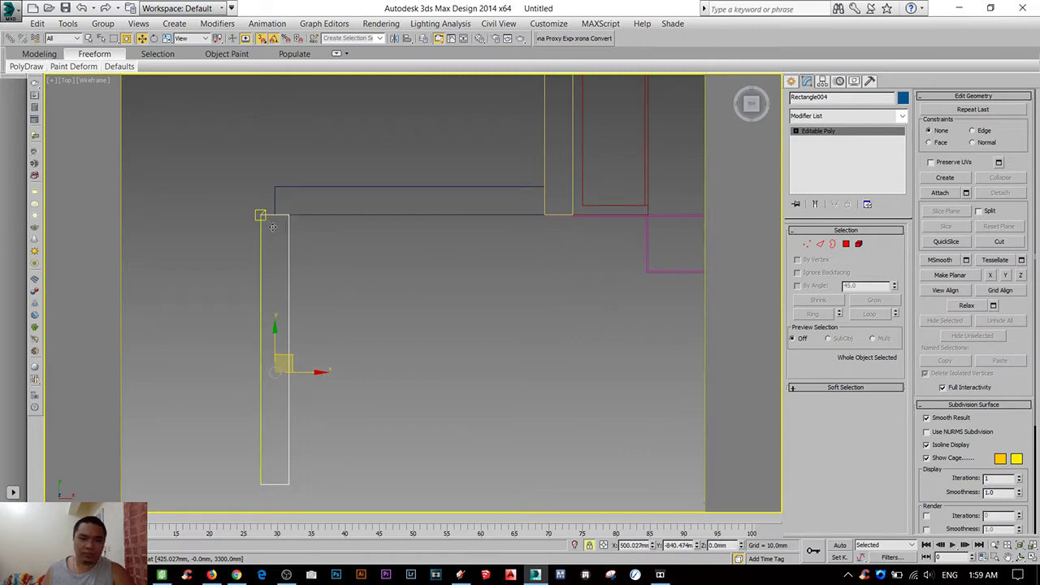
scroll(391, 280, "down", 2)
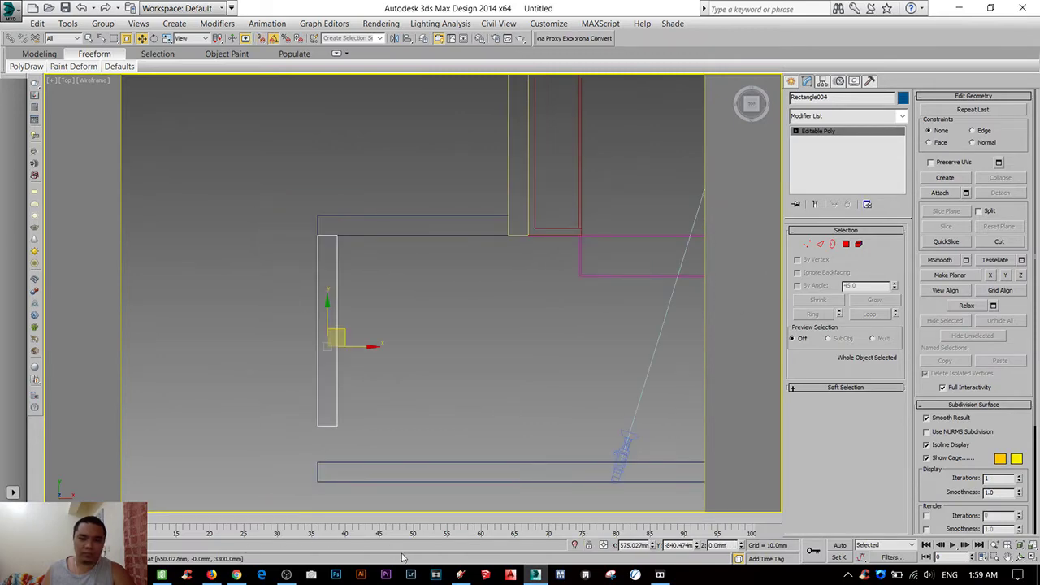
left_click(286, 574)
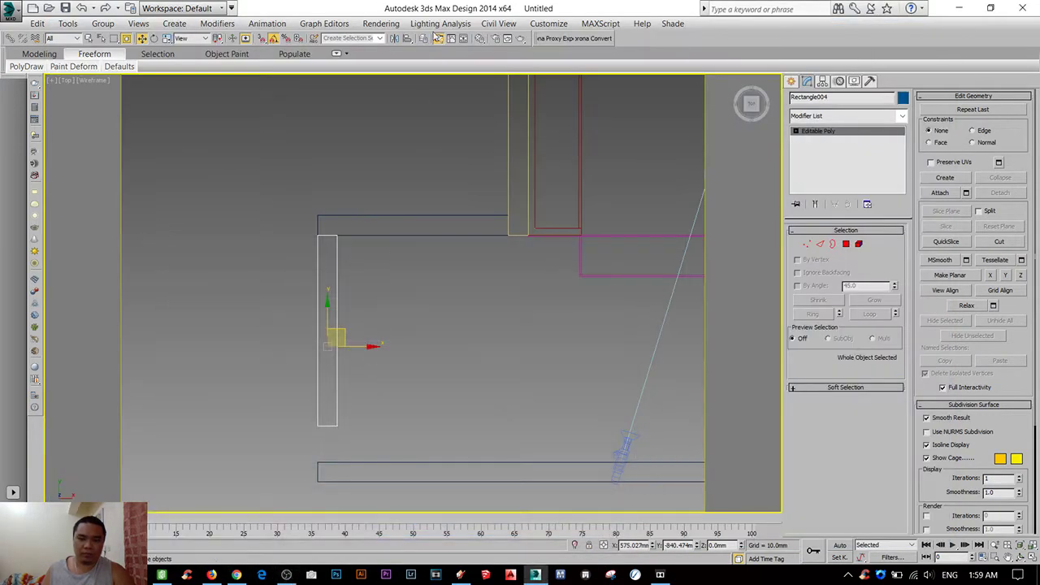
left_click(809, 246)
middle_click_drag(352, 458, 353, 376)
left_click_drag(271, 299, 399, 371)
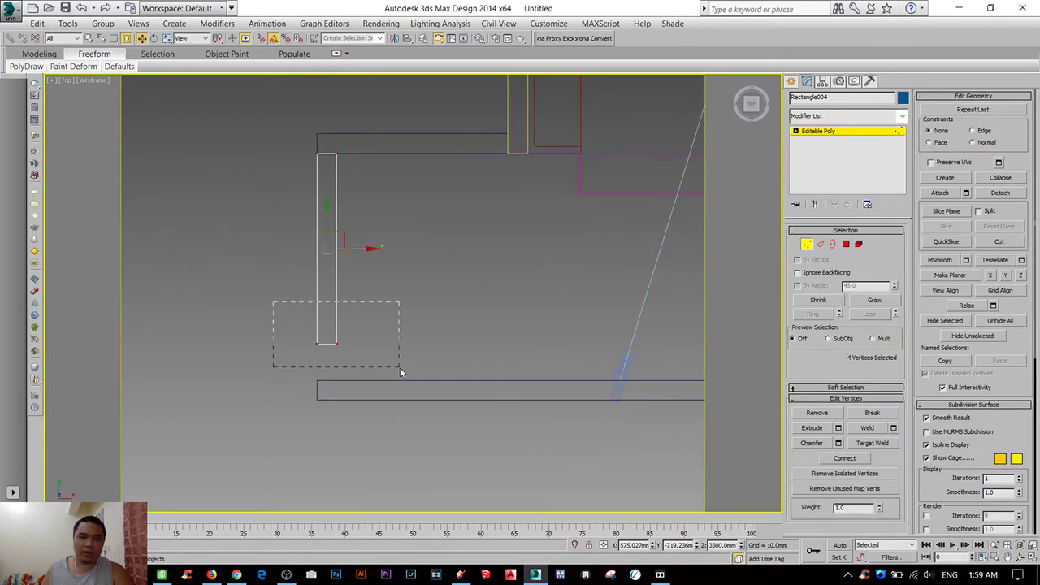
left_click_drag(327, 343, 336, 375)
scroll(336, 375, "down", 2)
scroll(309, 378, "down", 2)
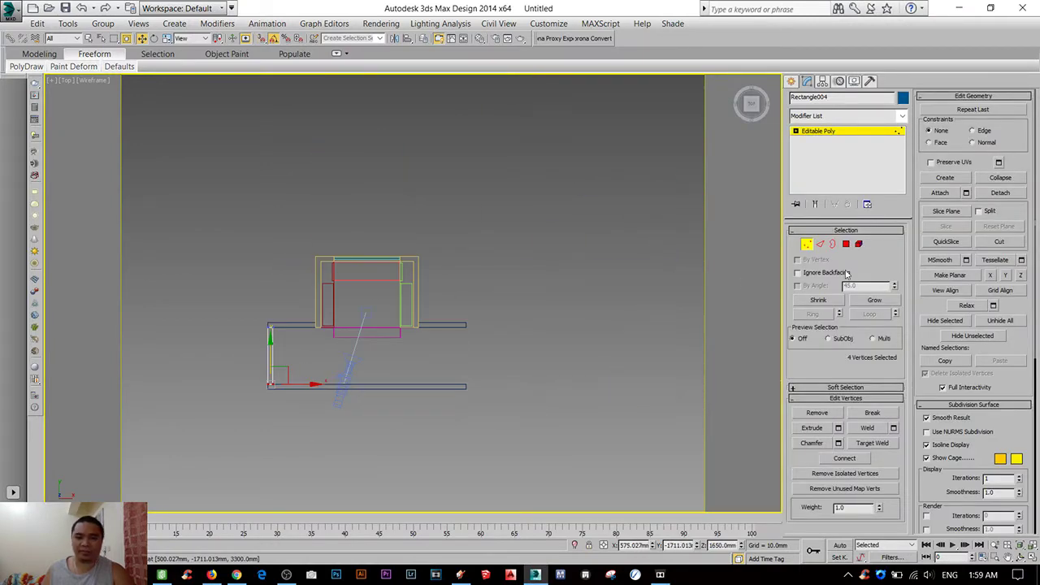
key("1")
- Copy the strip to the right side as Rectangle005
left_click_drag(298, 357, 464, 357, "shift")
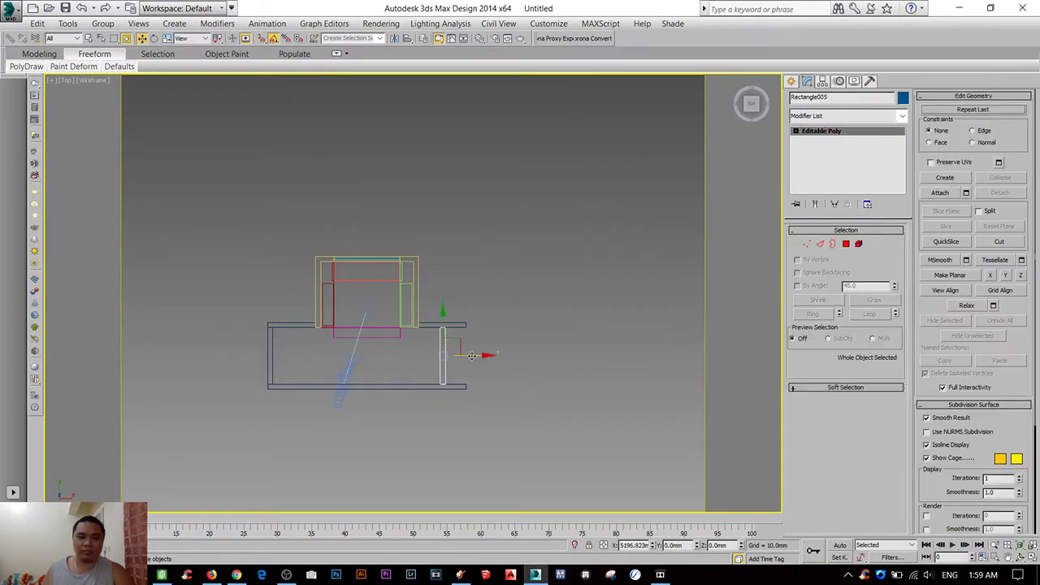
left_click(520, 344)
scroll(408, 327, "up", 3)
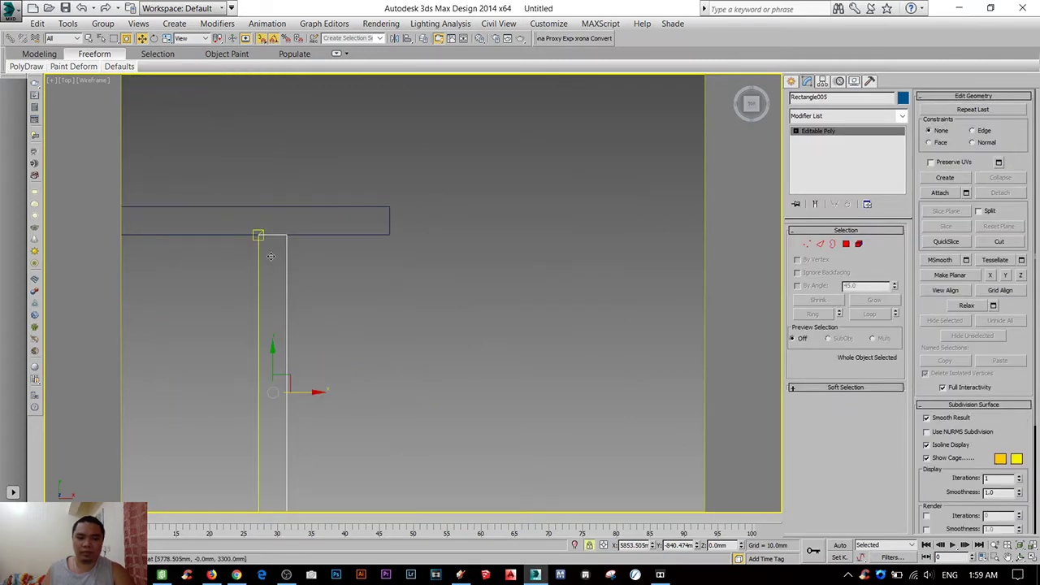
- In a shaded Perspective view, select all five wall objects
scroll(407, 327, "down", 4)
left_click(423, 300)
key("F3")
key("p")
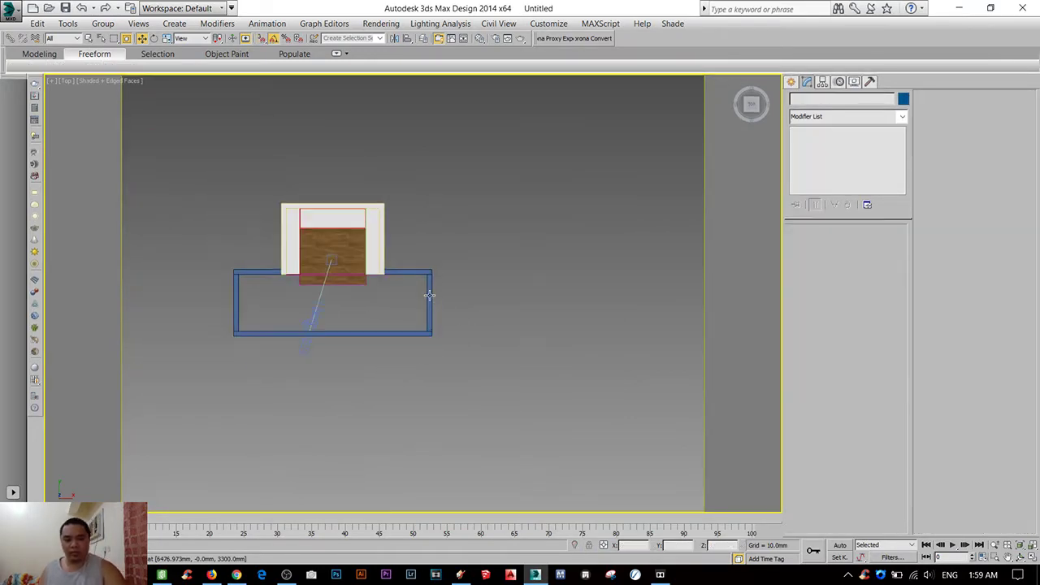
middle_click_drag(411, 282, 465, 283, "alt")
key("ctrl+a")
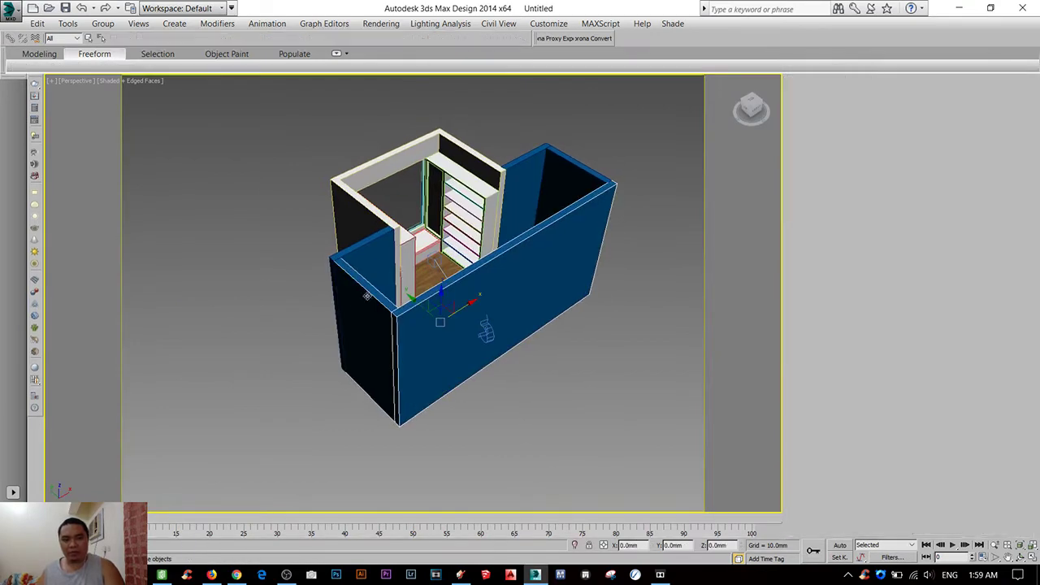
middle_click_drag(515, 260, 512, 297)
scroll(512, 297, "up", 2)
- Copy vray skp_front_default into a multi_Group_002 sub-slot and assign it, replacing the old material
key("m")
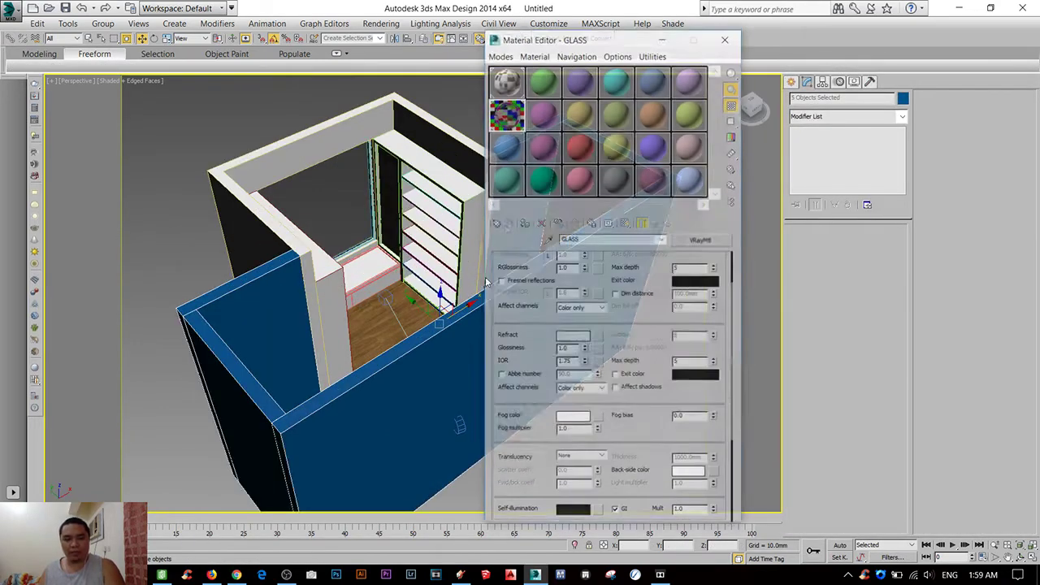
left_click(505, 75)
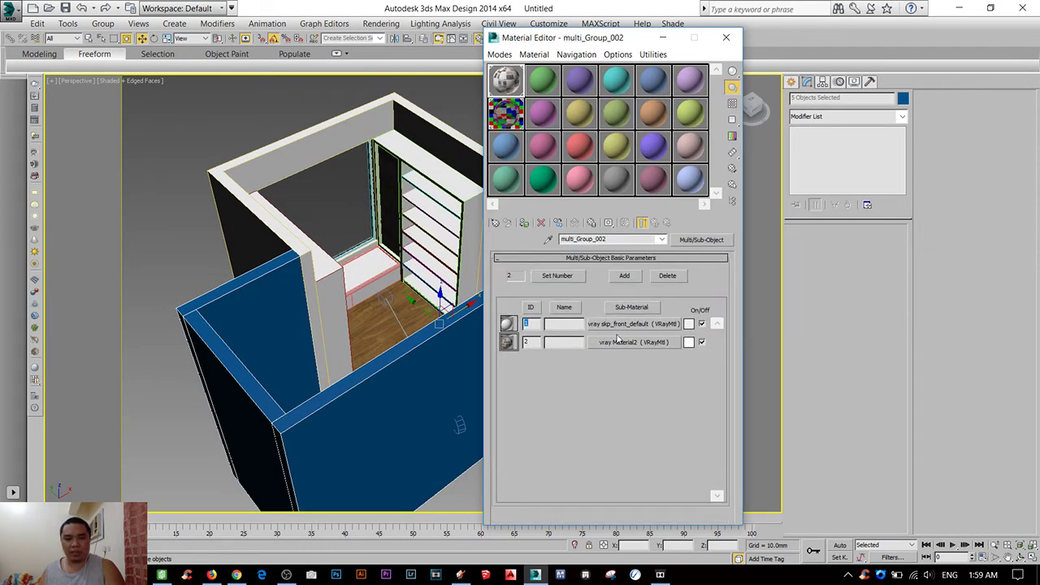
left_click_drag(512, 162, 632, 324)
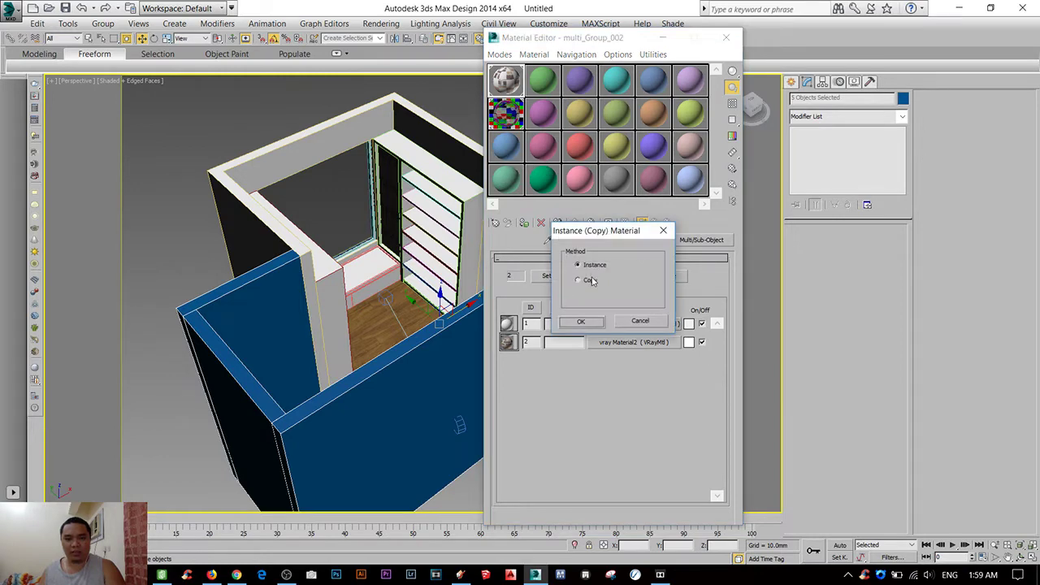
left_click(580, 322)
left_click(634, 324)
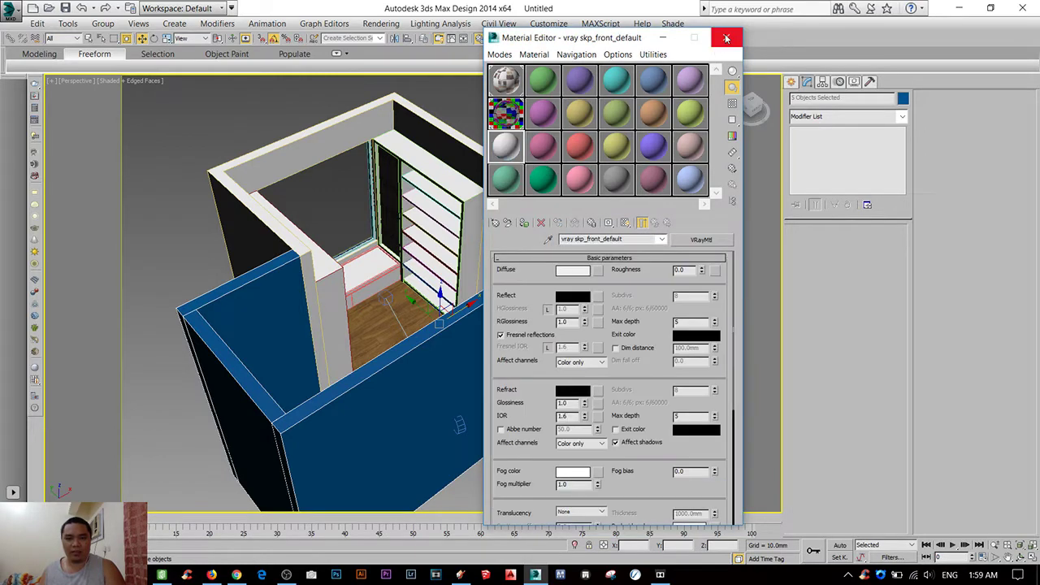
left_click(524, 224)
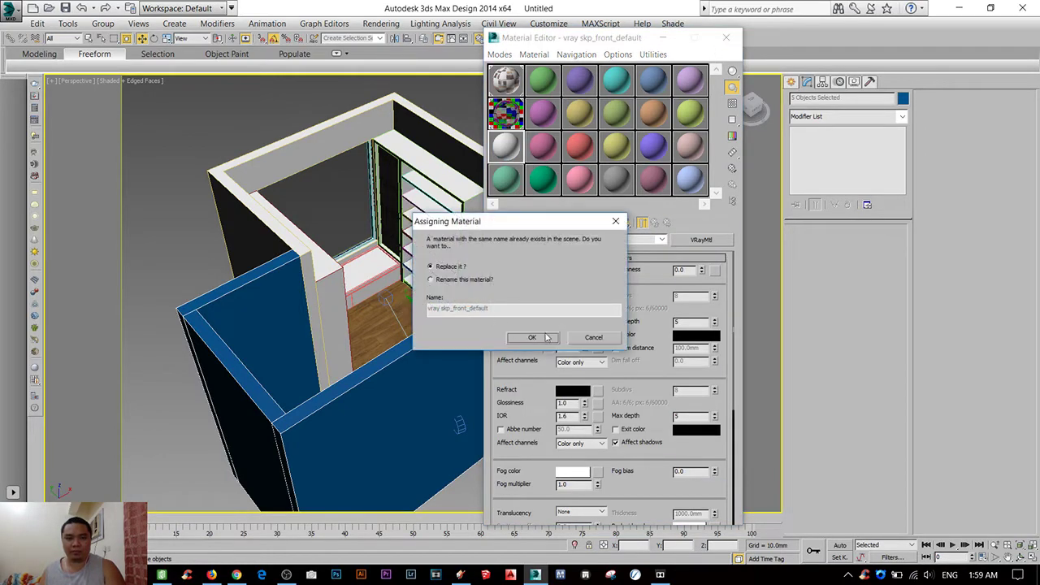
left_click(532, 337)
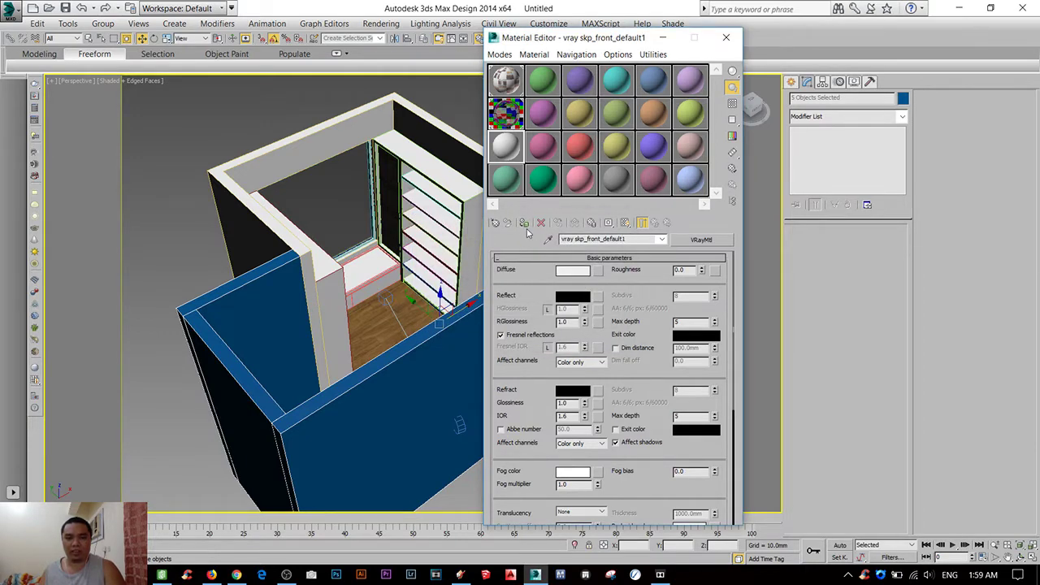
scroll(341, 309, "down", 5)
key("m")
scroll(387, 327, "up", 8)
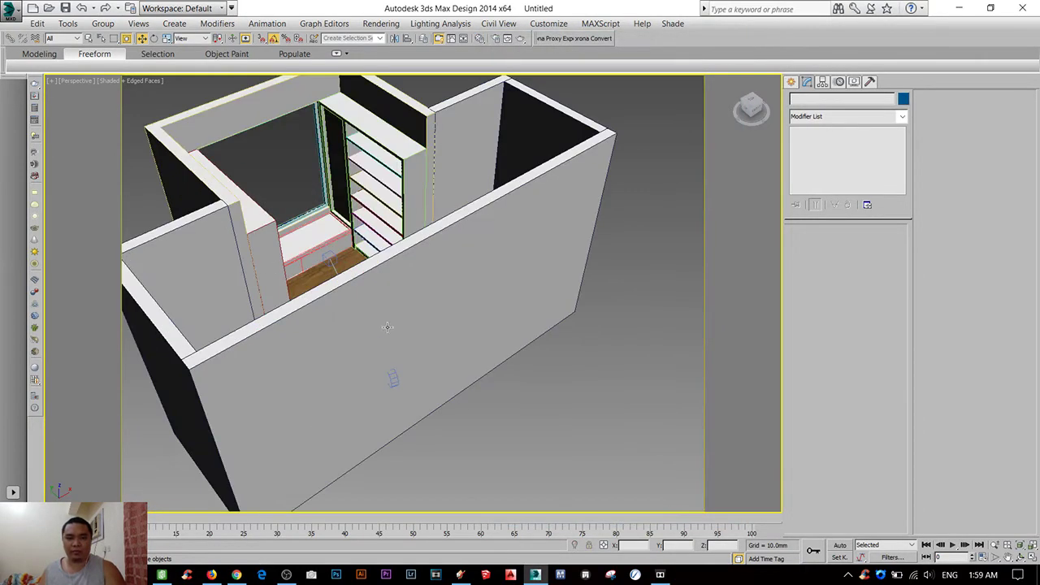
- In wireframe Top view, draw a Plane covering the whole room
key("t")
key("F3")
left_click(791, 82)
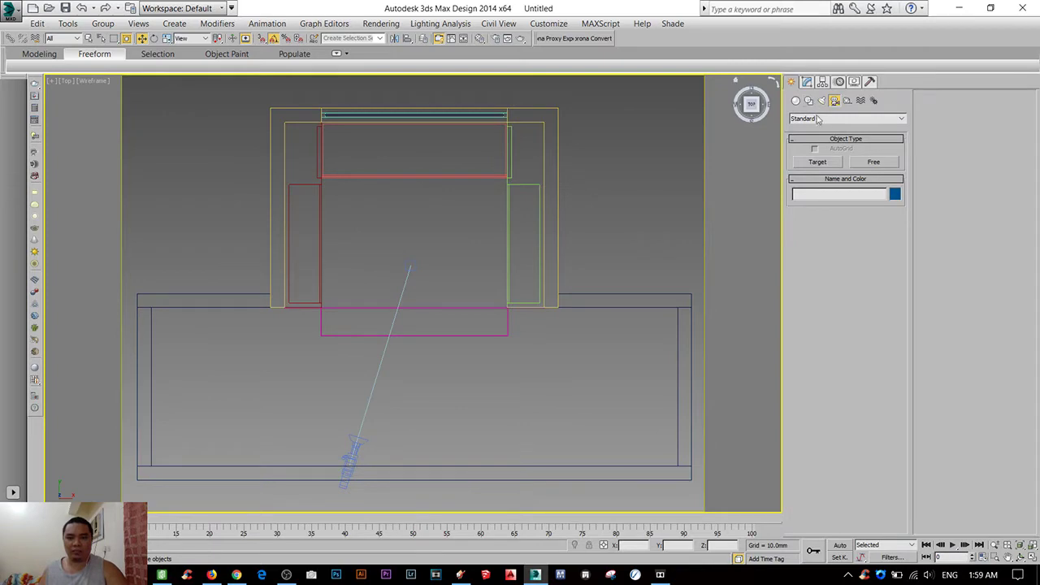
left_click(795, 100)
left_click(873, 219)
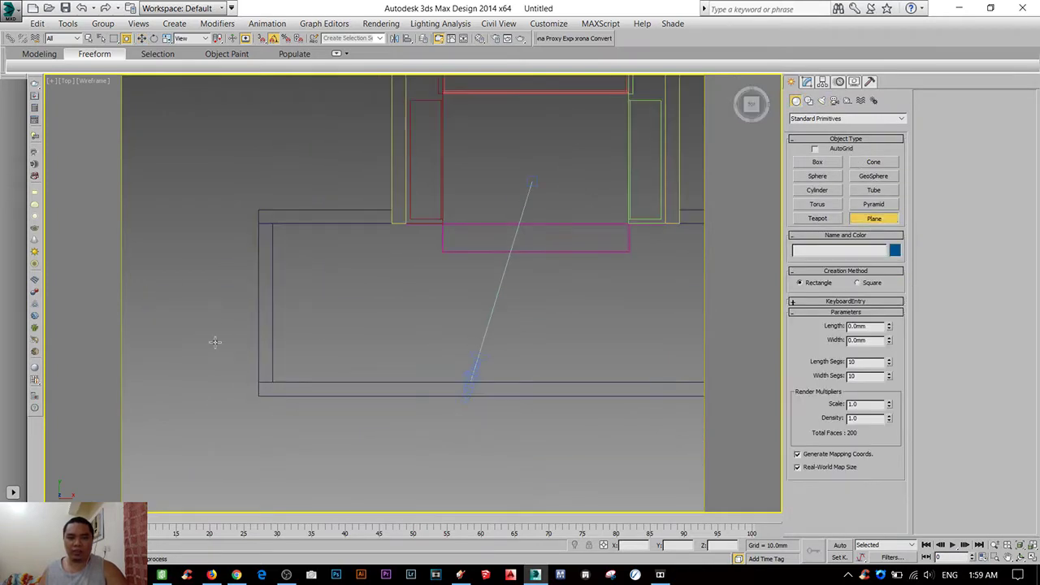
middle_click_drag(92, 429, 214, 344)
scroll(227, 234, "down", 2)
left_click_drag(182, 118, 607, 398)
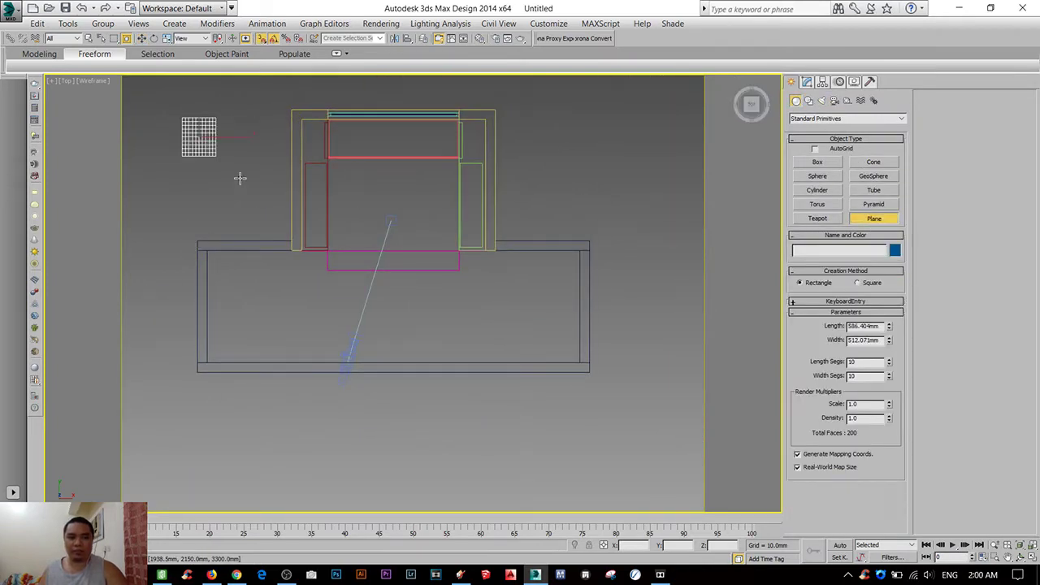
- Set the plane's length and width segments to 1 and centre it beneath the room
right_click(891, 361)
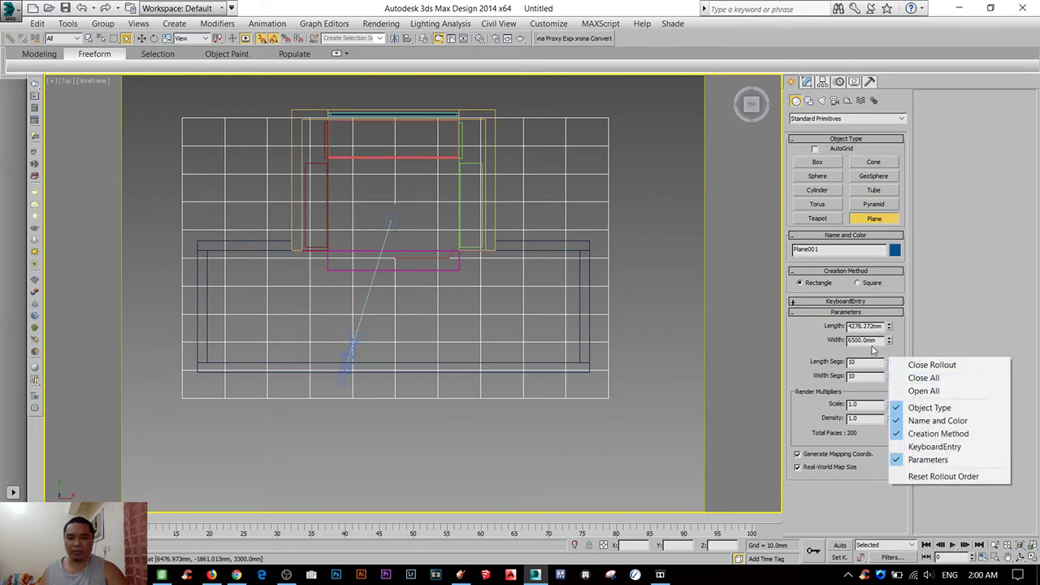
left_click(875, 350)
right_click(888, 361)
right_click(889, 375)
scroll(407, 373, "down", 2)
right_click(445, 306)
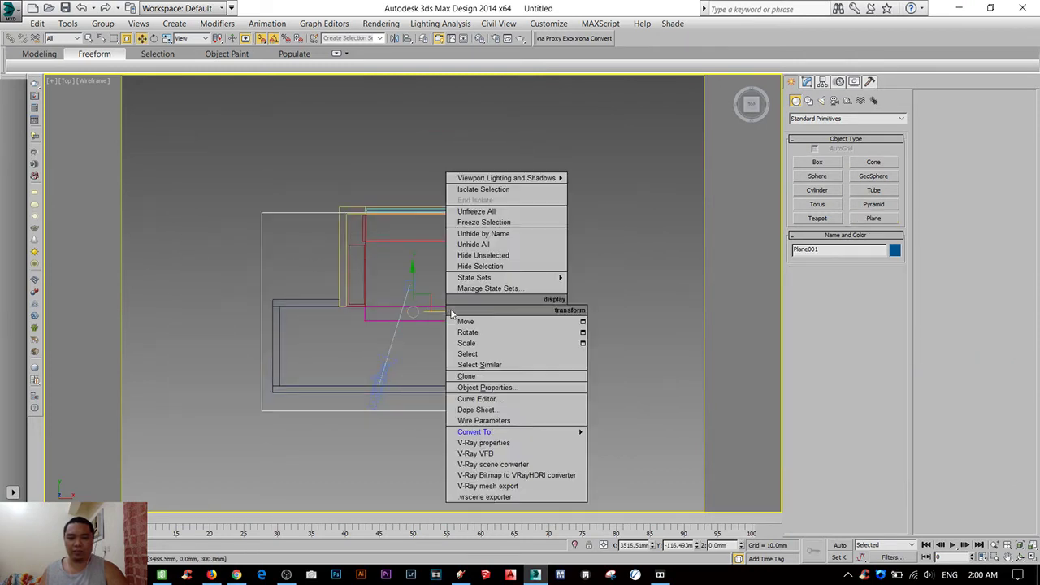
left_click(465, 320)
left_click_drag(434, 312, 426, 294)
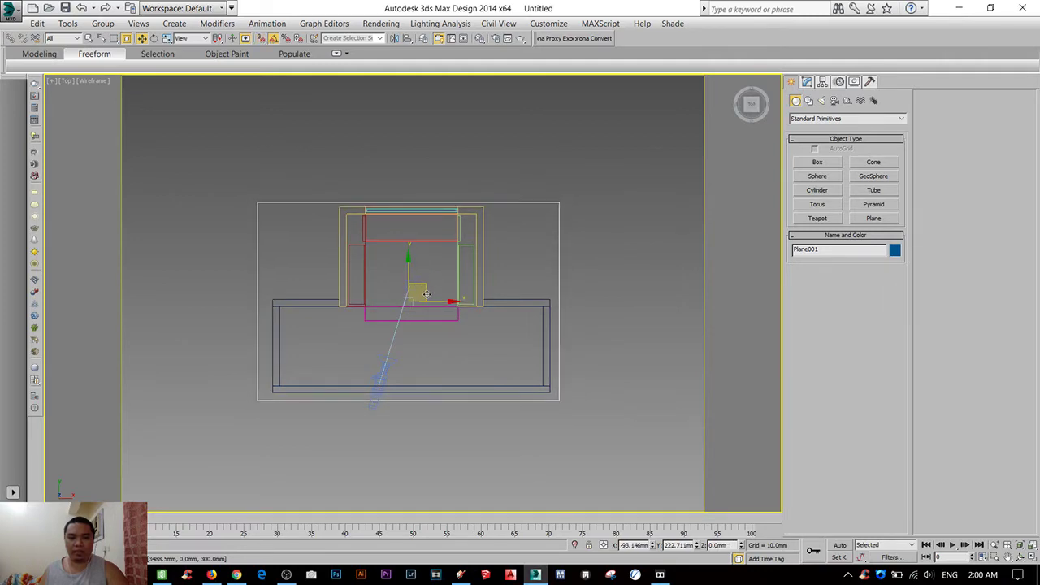
key("p")
mouse_move(504, 282)
middle_mouse_down("alt")
mouse_move(449, 276)
mouse_move(409, 303)
middle_mouse_up("alt")
key("F3")
middle_click_drag(251, 350, 249, 364, "alt")
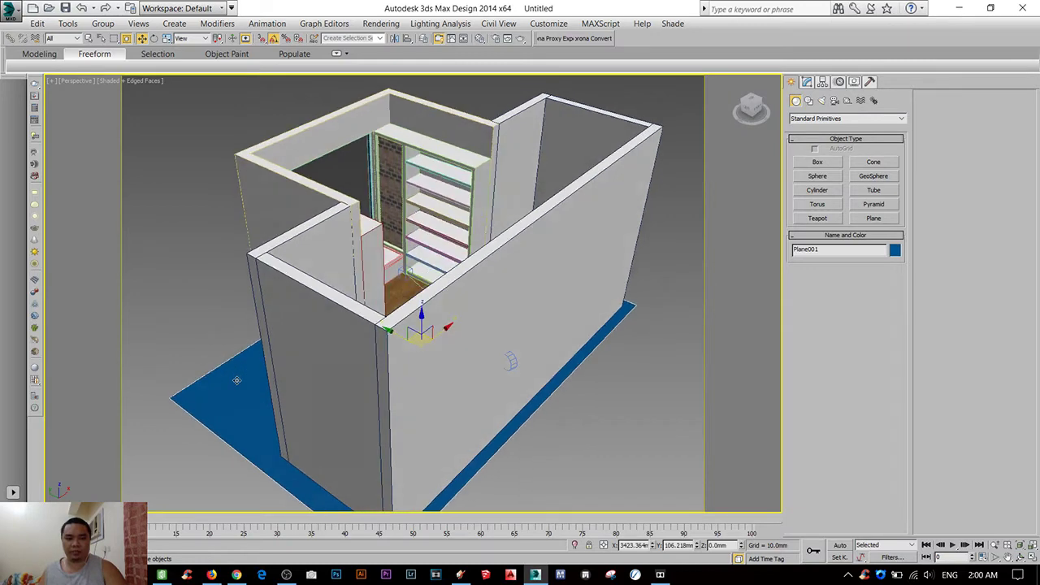
- Check the Camera view, close the Material Editor and return to Perspective
key("m")
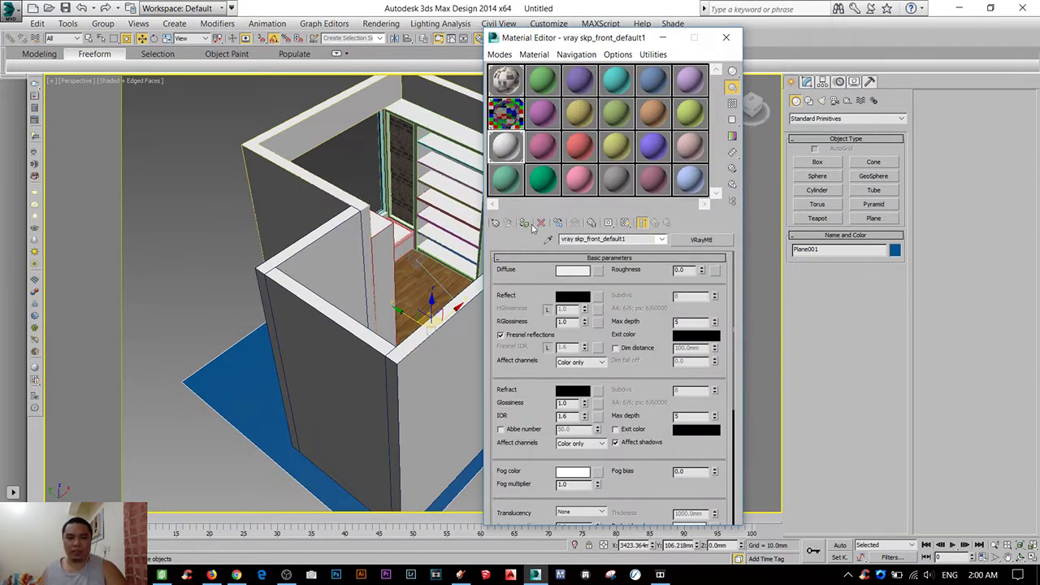
key("c")
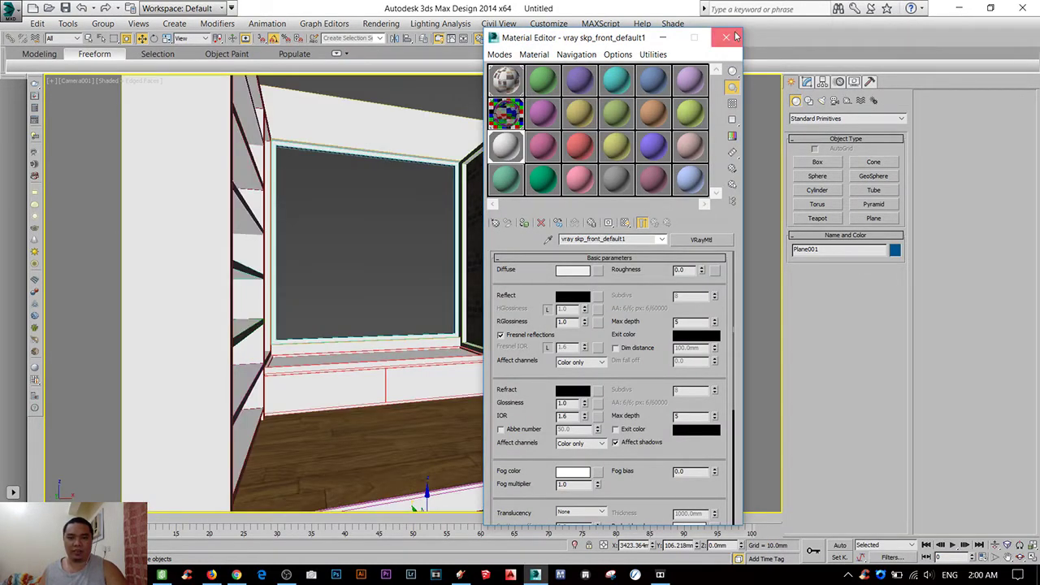
left_click(727, 37)
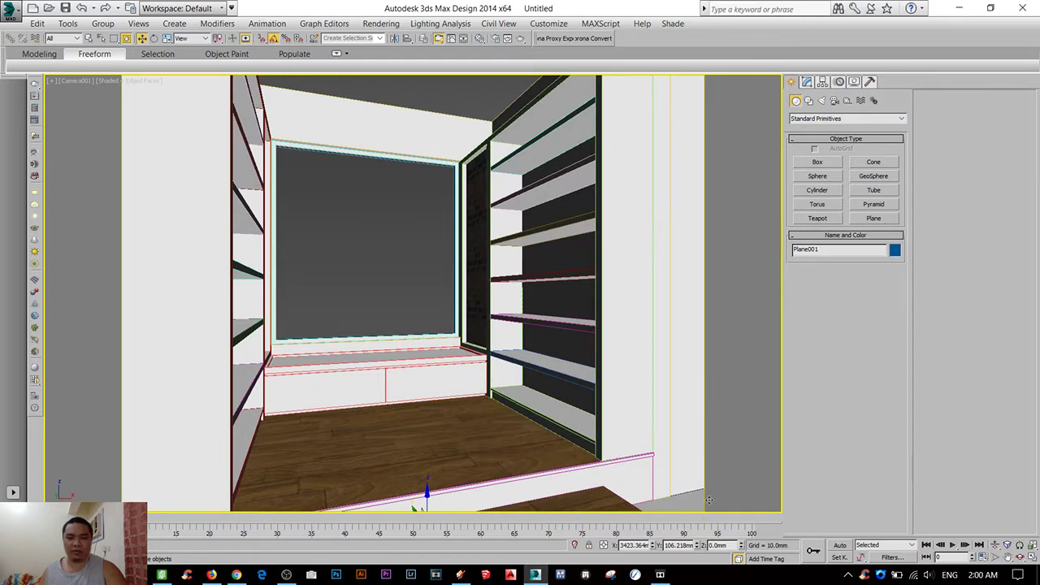
key("p")
- Shift-drag a copy of the floor plane up to the wall tops
scroll(444, 325, "down", 5)
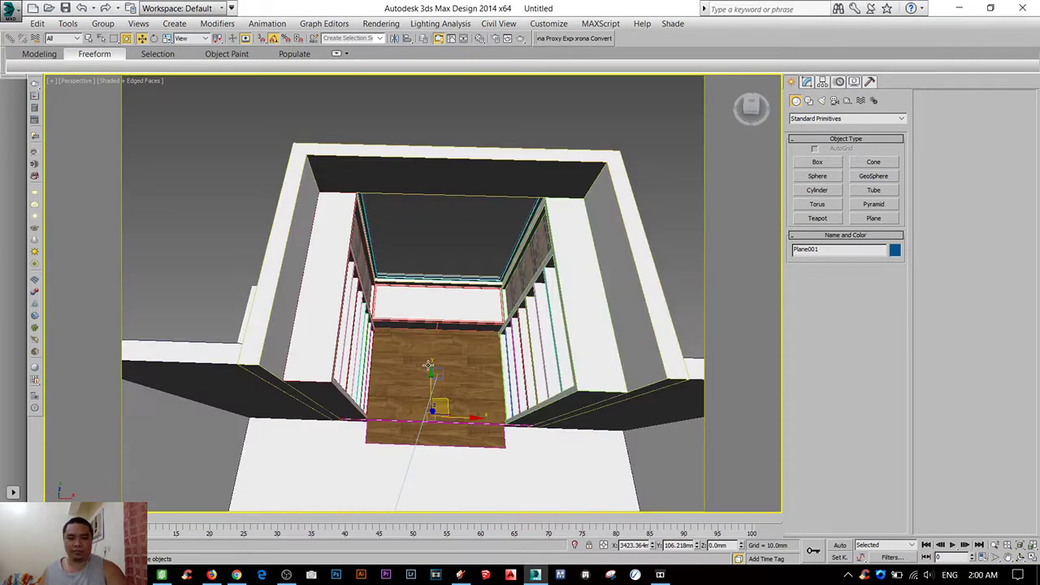
scroll(431, 398, "down", 3)
scroll(431, 398, "up", 3)
scroll(443, 378, "up", 3)
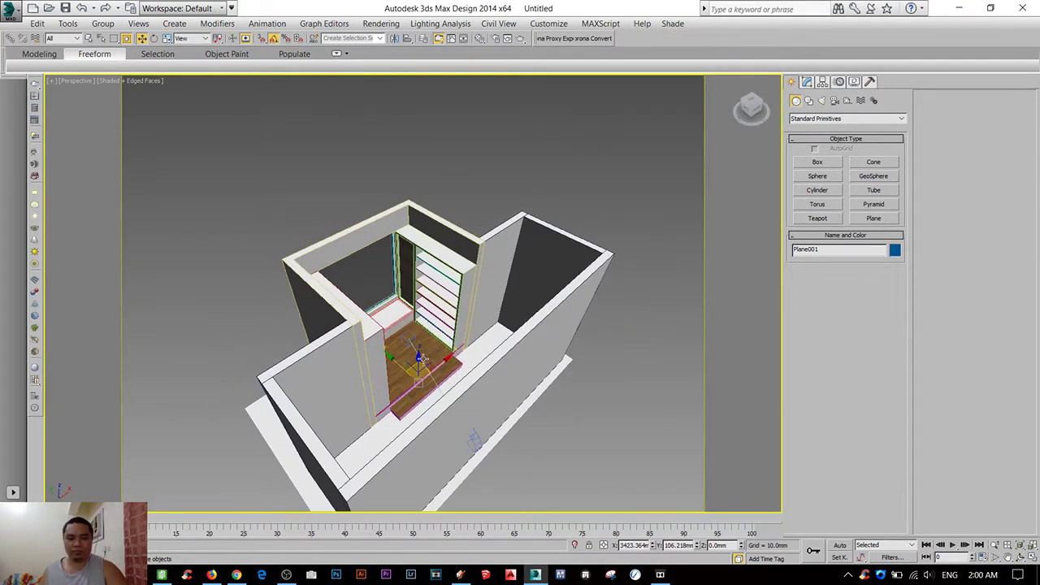
mouse_move(423, 358)
left_mouse_down("shift")
mouse_move(439, 252)
mouse_move(499, 267)
left_mouse_up("shift")
- Confirm the Plane002 clone and raise it to 3300 mm in Front view
left_click(514, 350)
middle_click_drag(598, 251, 619, 281, "alt")
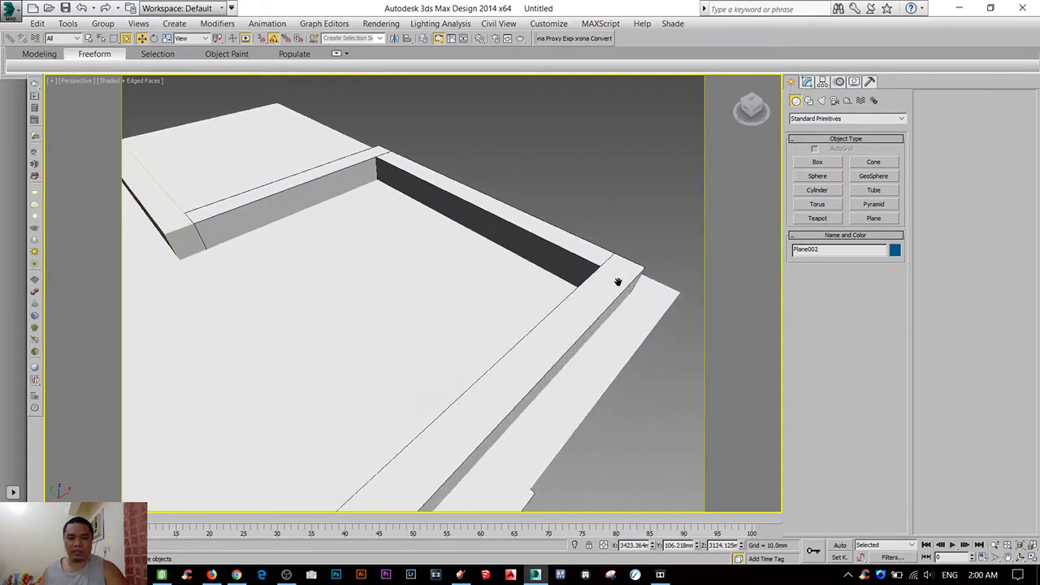
scroll(620, 319, "down", 2)
key("f")
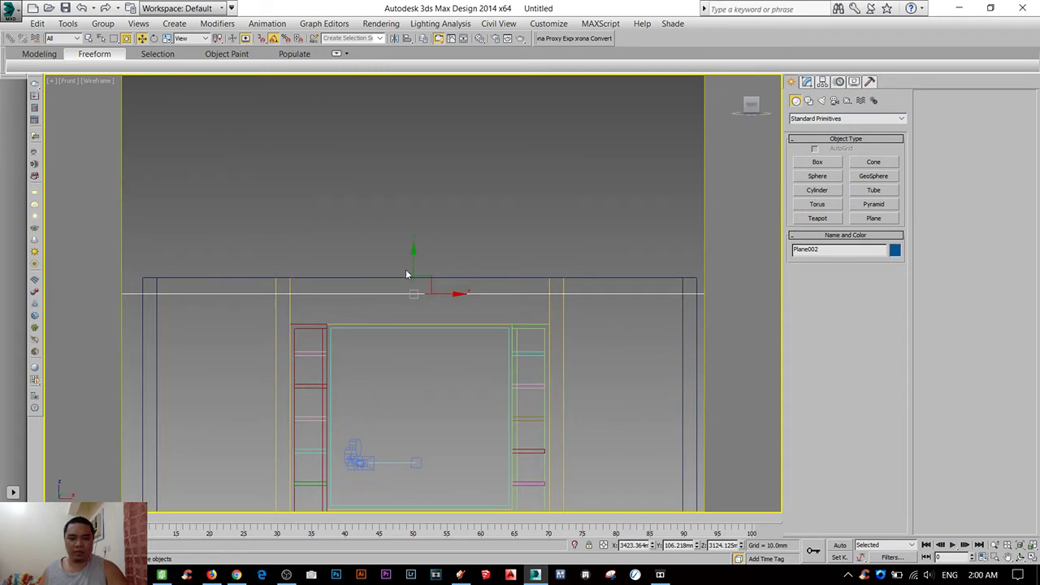
left_click_drag(407, 274, 412, 262)
- Review the room in shaded Perspective and start saving it as a .max file
key("p")
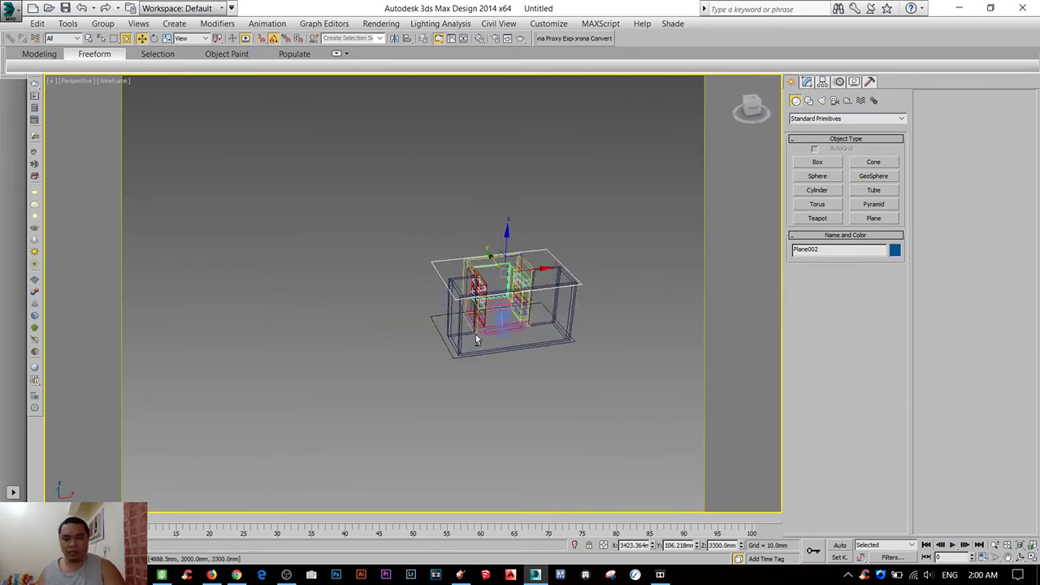
key("F3")
scroll(412, 215, "up", 4)
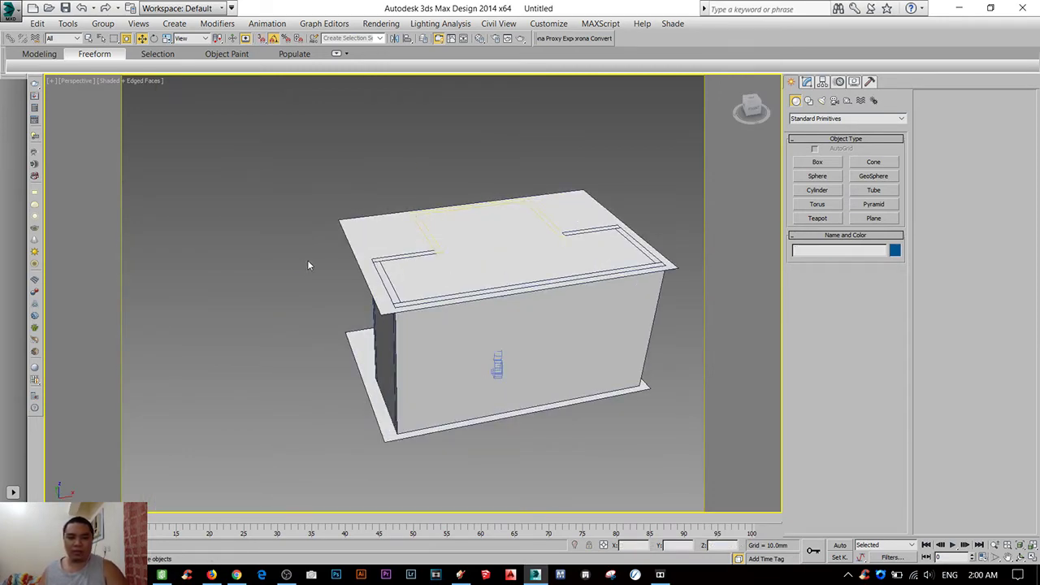
key("ctrl+s")
- Browse to Data (D:) > MY PROJECTS > 2017 > INTERIOR 022 in the save dialog
left_click(40, 207)
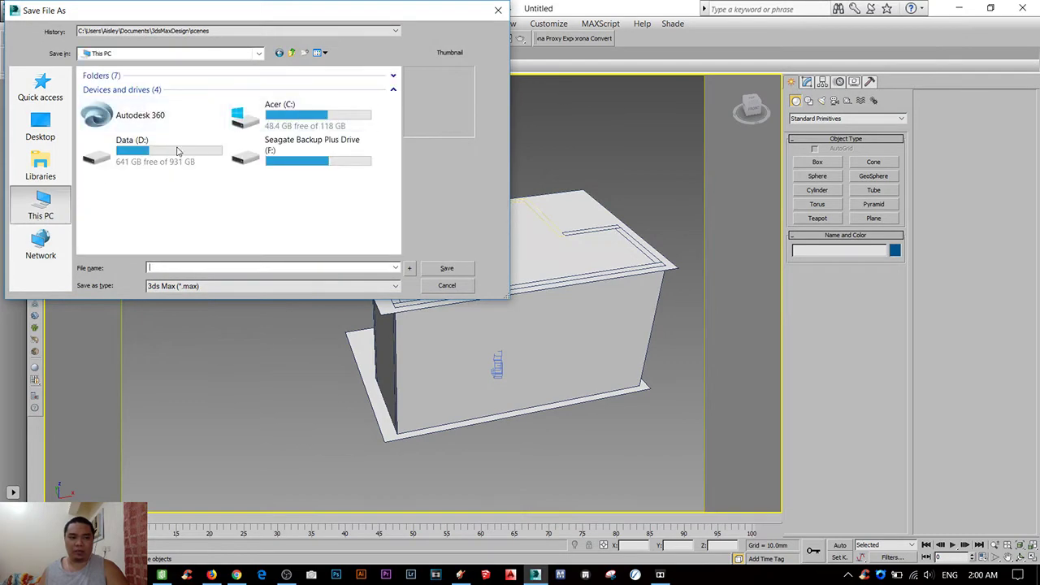
double_click(178, 151)
double_click(139, 137)
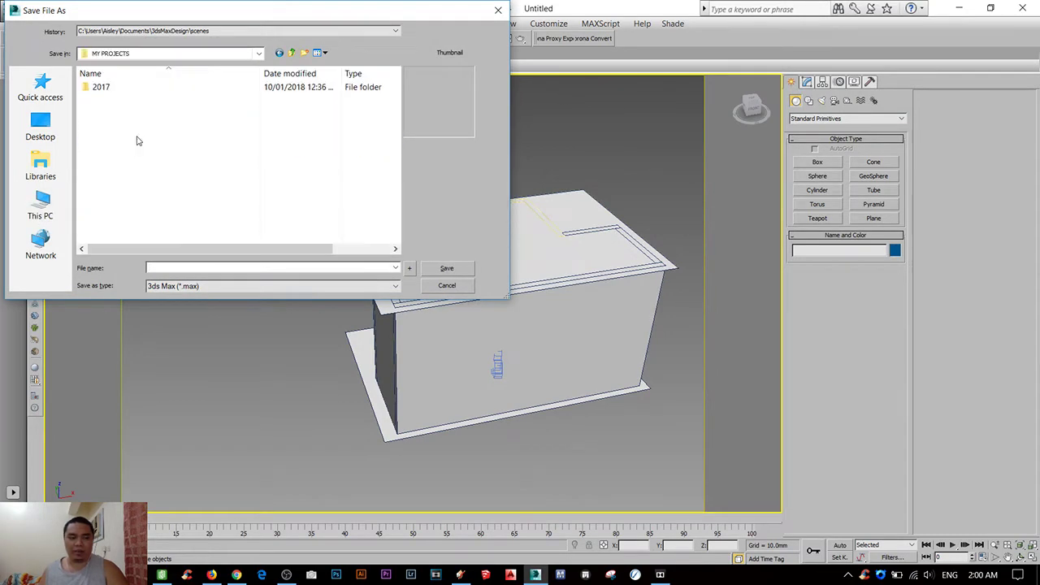
double_click(136, 87)
scroll(136, 195, "down", 5)
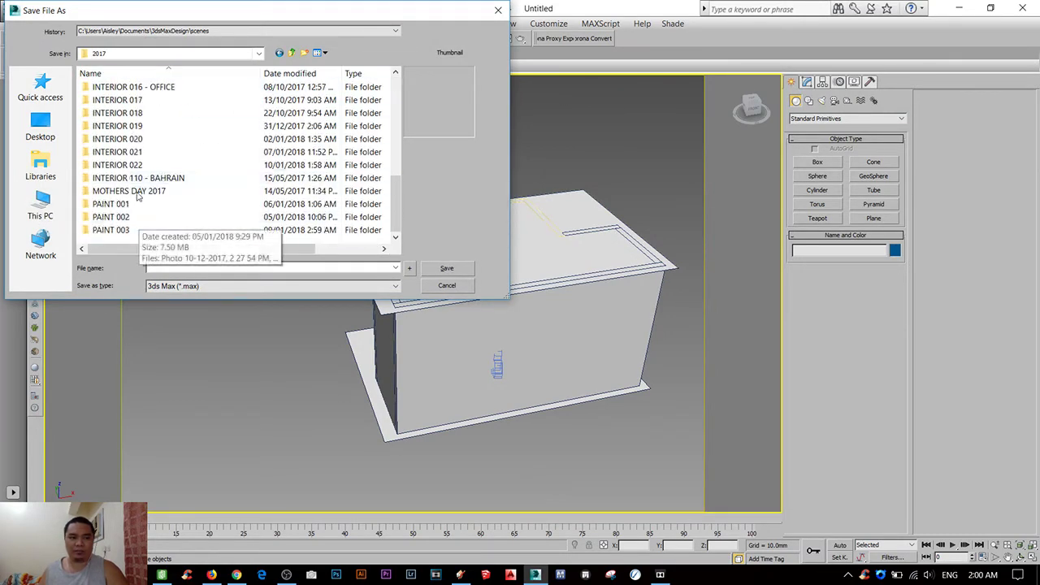
double_click(134, 177)
key("BackSpace")
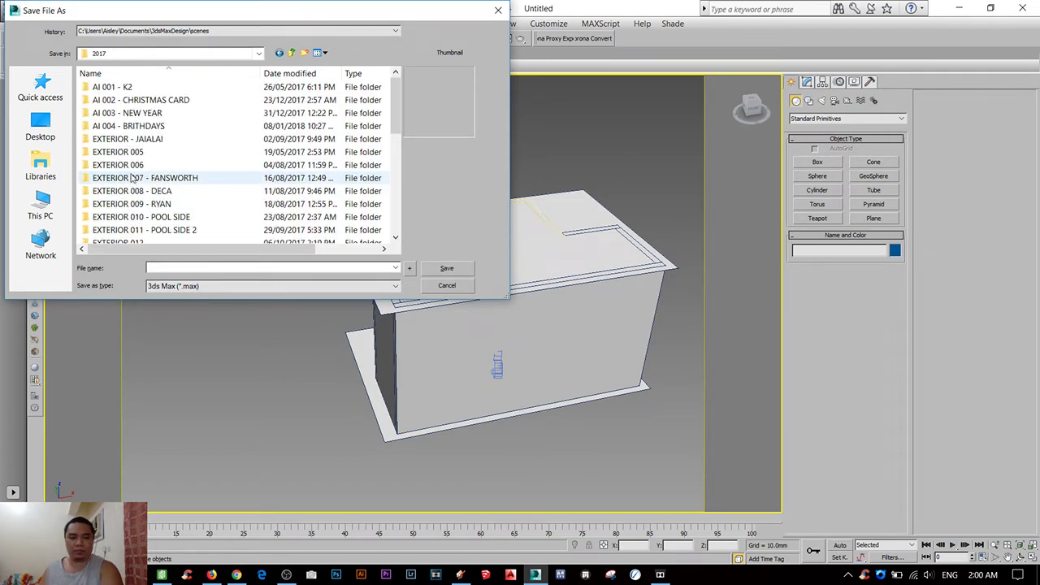
scroll(134, 174, "down", 5)
left_click(142, 166)
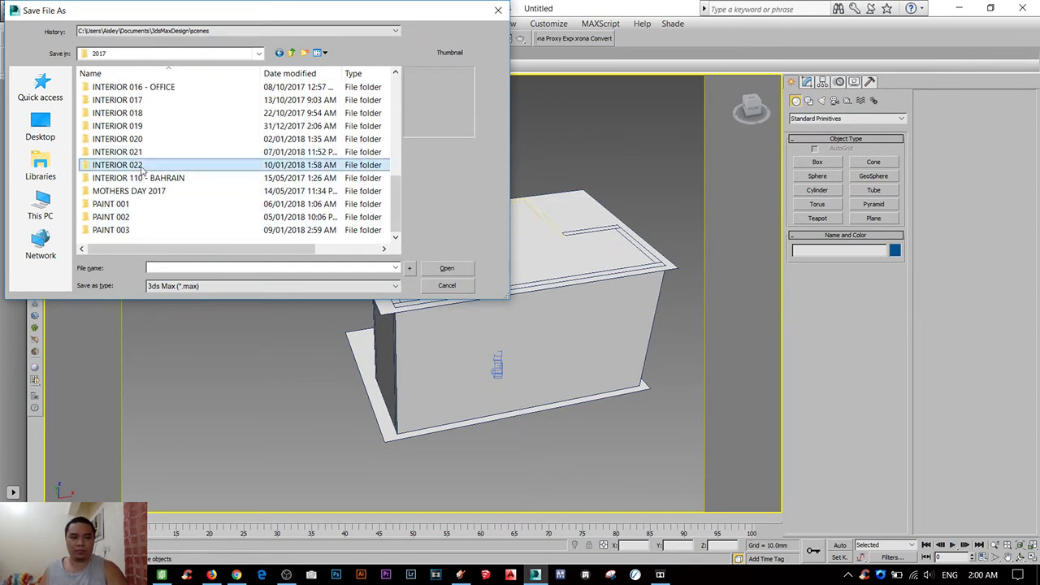
double_click(143, 165)
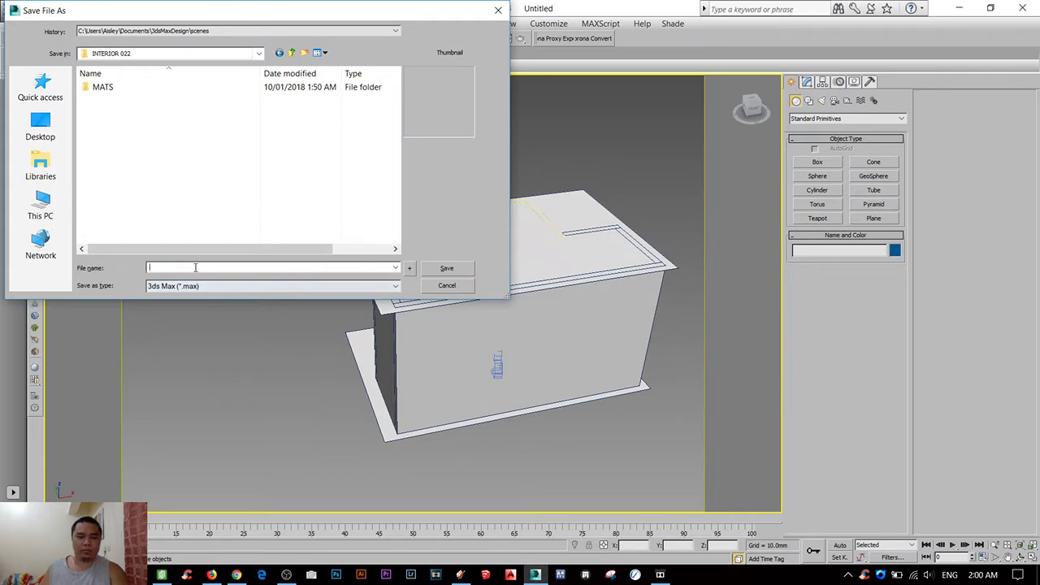
- Save the scene with the file name INT 22
type("INT 22")
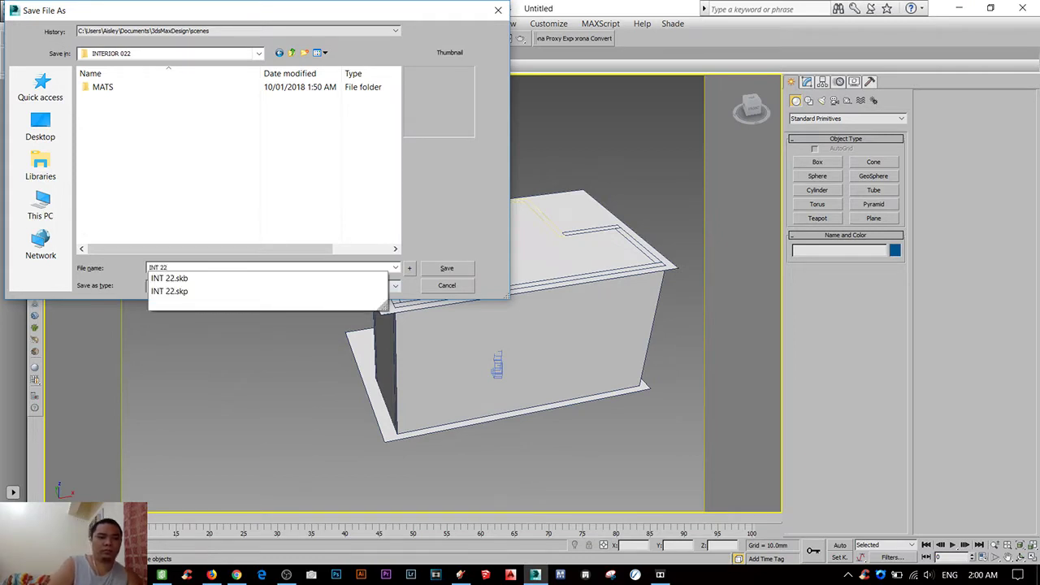
key("Return")
middle_click_drag(194, 271, 113, 316)
- Hide the selected ceiling plane using Hide Selection
left_click(358, 280)
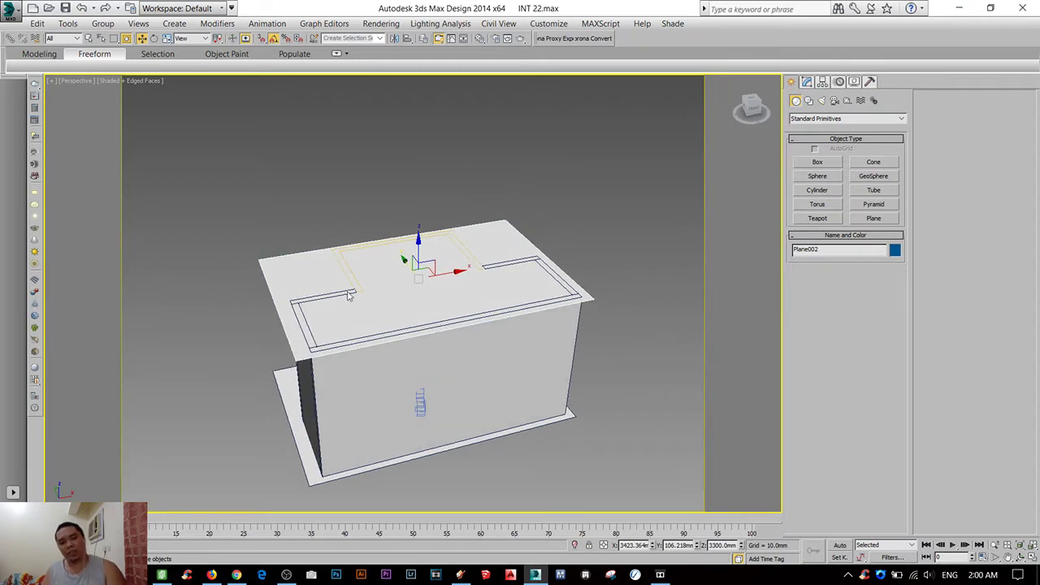
right_click(349, 296)
left_click(388, 255)
- Orbit and zoom into the room to view the window seat and shelving
middle_click_drag(388, 257, 363, 328, "alt")
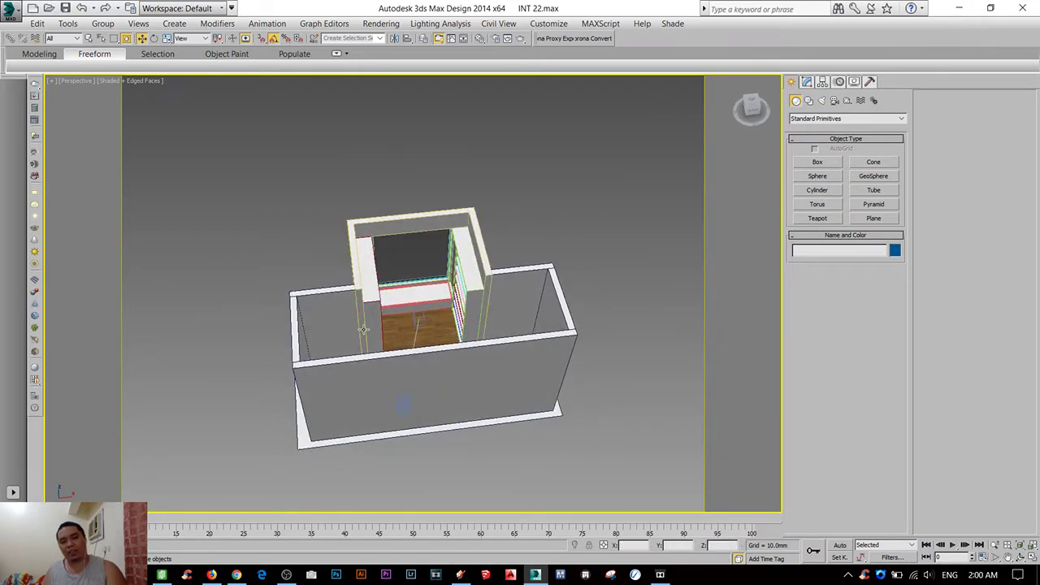
scroll(363, 328, "up", 5)
left_click(431, 279)
scroll(462, 279, "up", 2)
scroll(451, 284, "up", 2)
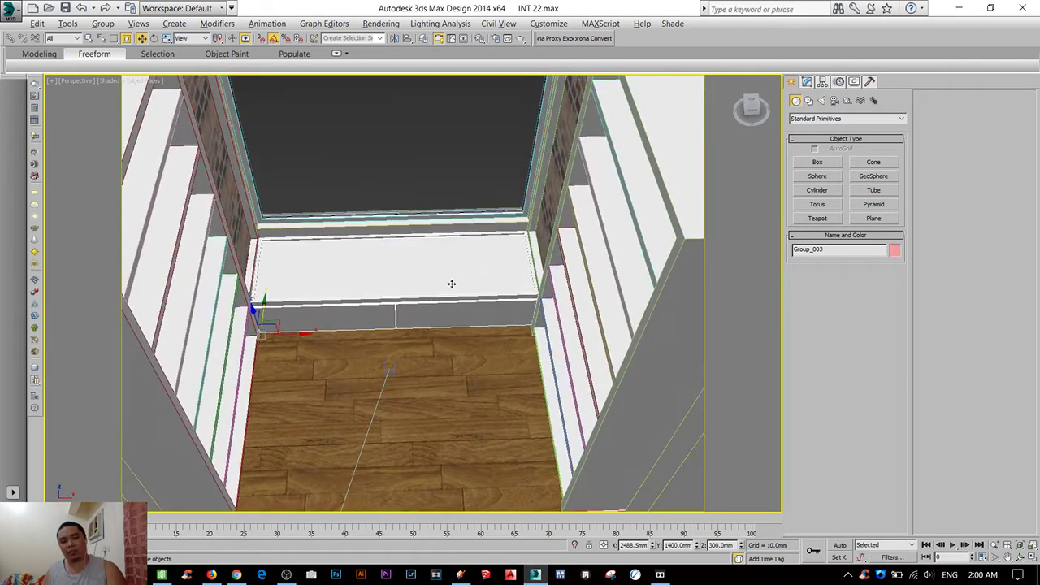
scroll(452, 284, "up", 2)
mouse_move(438, 264)
middle_mouse_down("alt")
mouse_move(364, 309)
mouse_move(283, 260)
middle_mouse_up("alt")
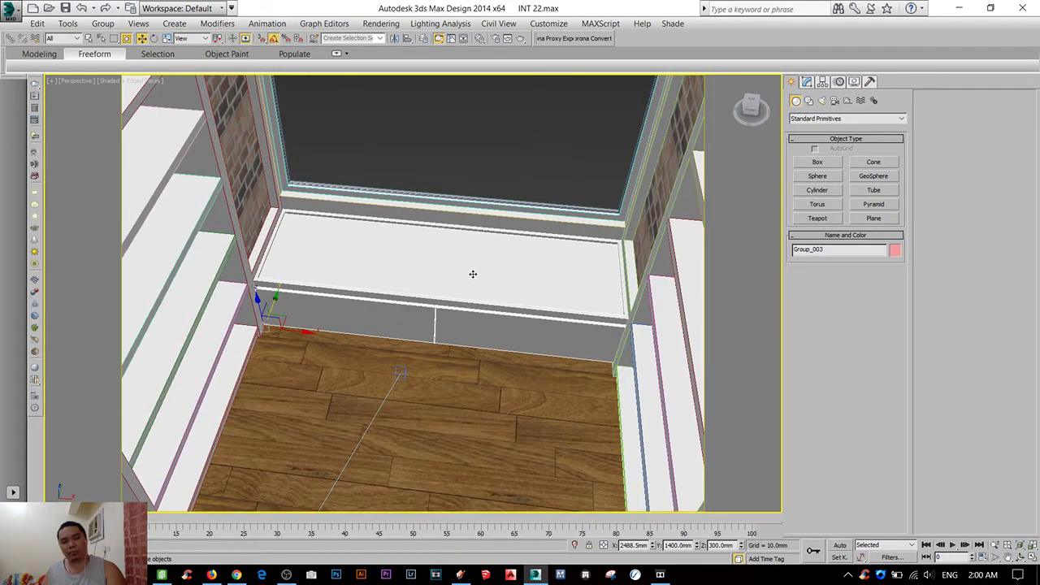
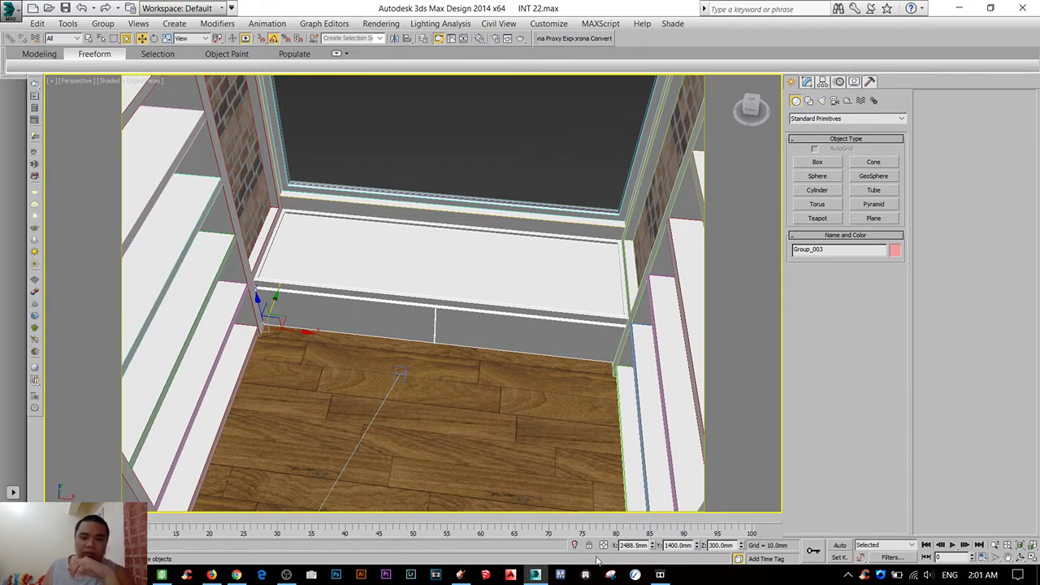
- Launch Marvelous Designer 2, dismiss the startup warning and accept the default graphic options
left_click(560, 575)
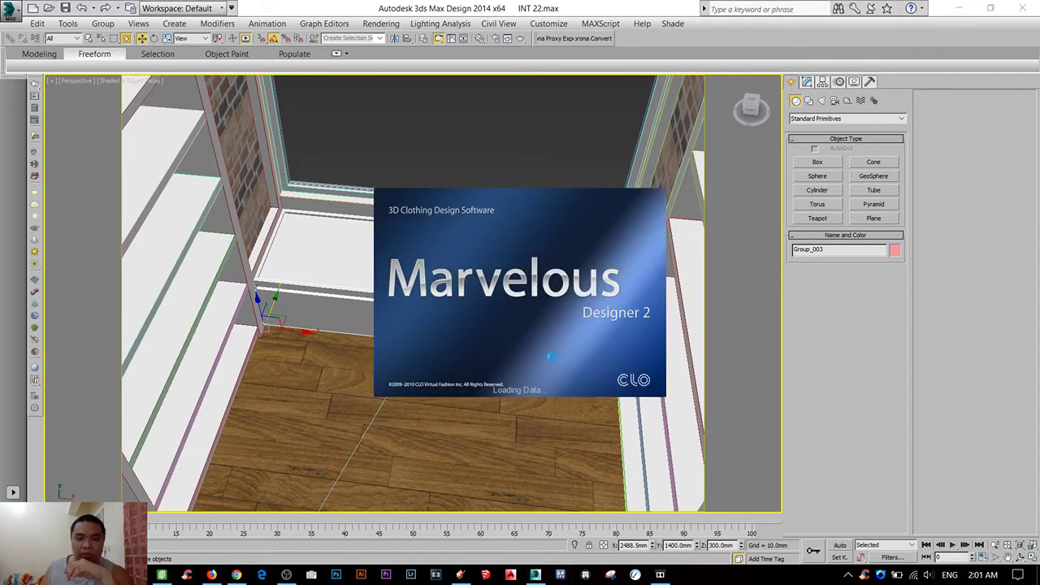
left_click(536, 301)
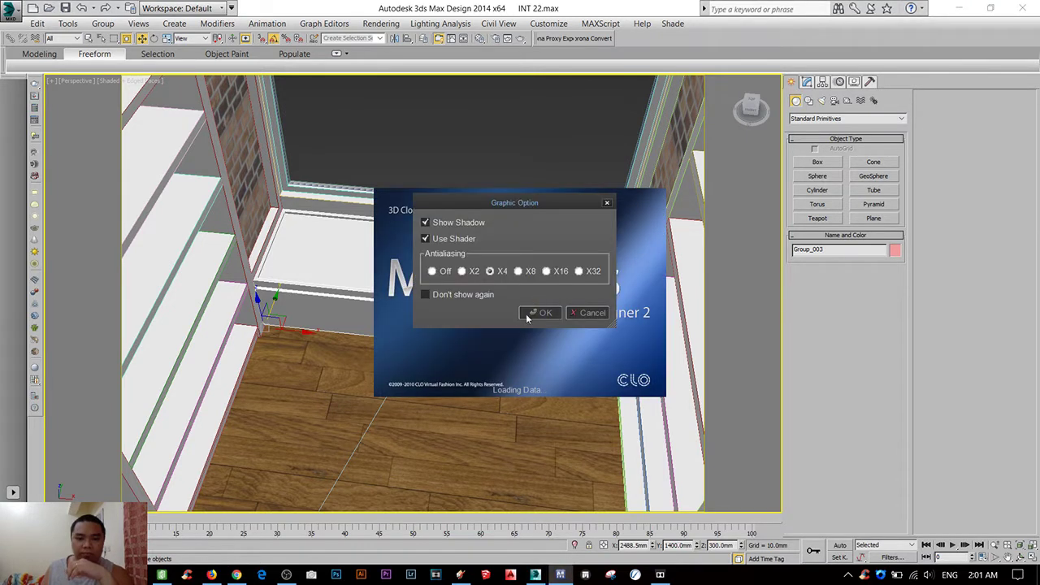
left_click(528, 315)
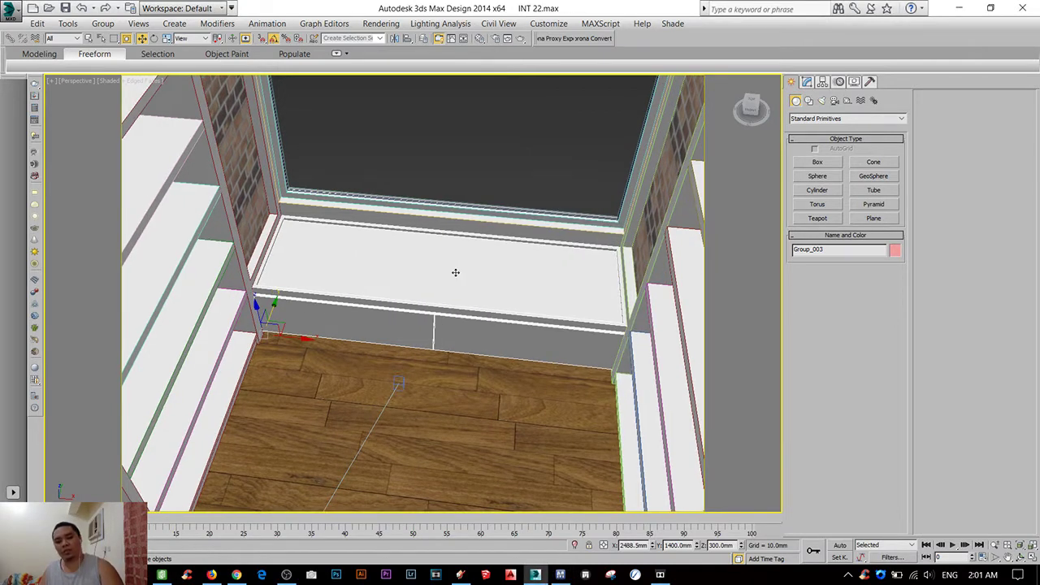
- In 3ds Max, show the top view in wireframe and clear the group selection
key("t")
key("F3")
left_click(391, 304)
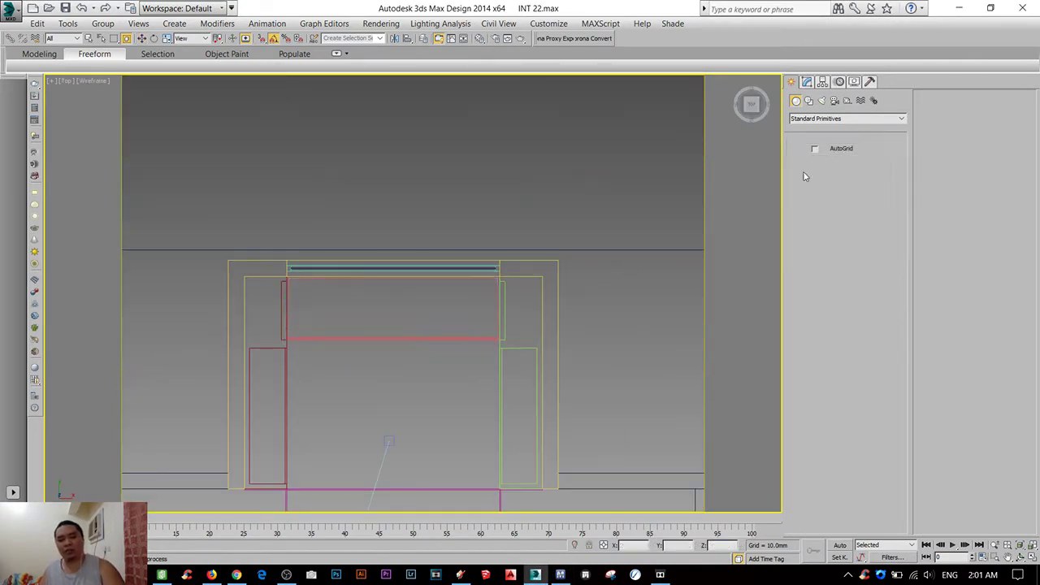
- Isolate the bench group Group_003 and center it in a wireframe view
scroll(325, 346, "up", 2)
scroll(234, 345, "up", 2)
middle_click_drag(322, 347, 227, 319)
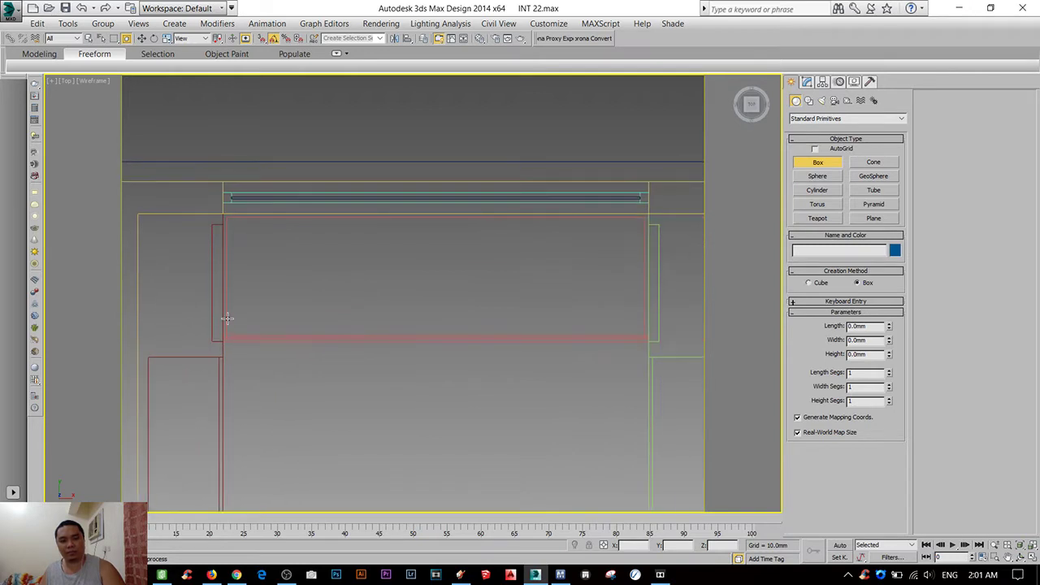
key("w")
left_click(279, 335)
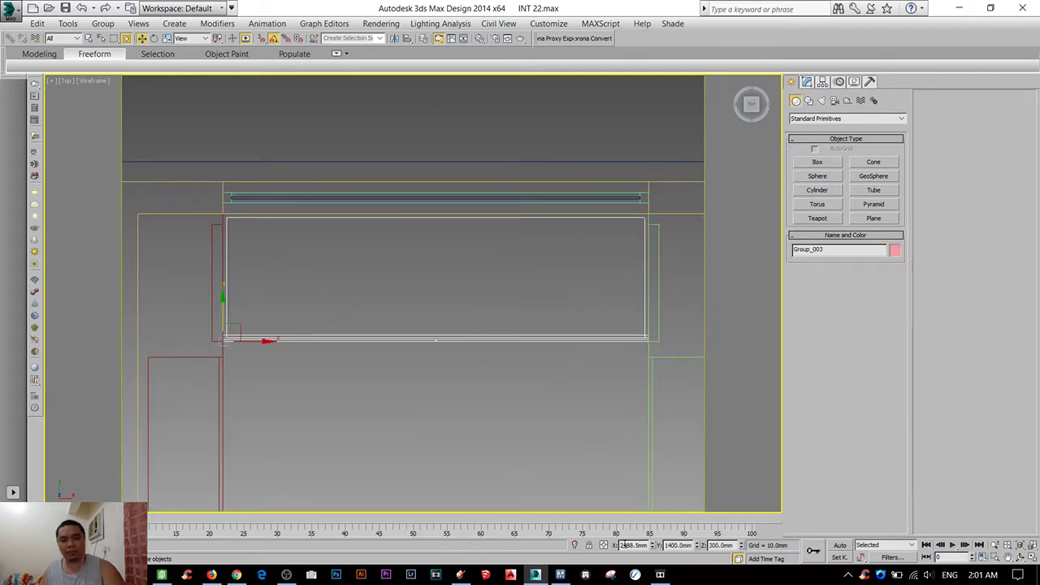
left_click(575, 544)
key("F3")
left_click(484, 424)
scroll(469, 417, "down", 3)
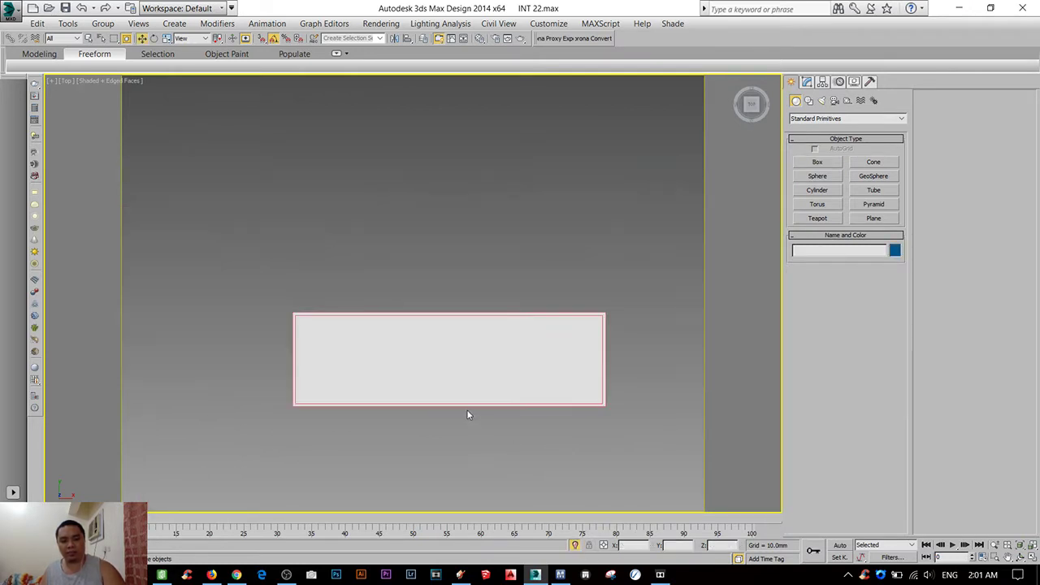
scroll(329, 350, "up", 1)
scroll(329, 350, "up", 1)
key("F3")
middle_click_drag(316, 320, 282, 286)
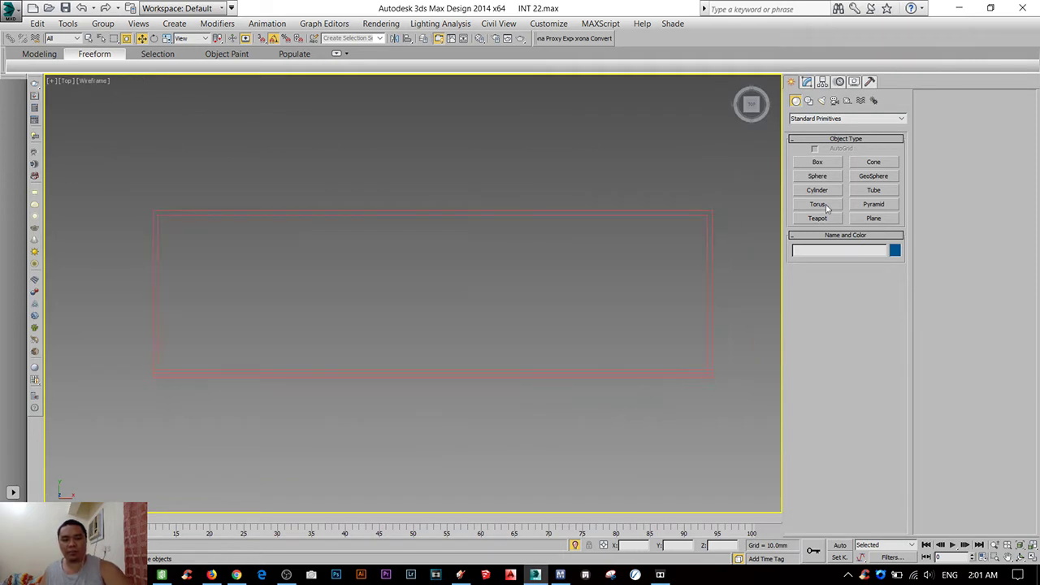
- Draw a cushion box over half the bench top and set its Height to 100
left_click(817, 161)
left_click_drag(707, 215, 432, 370)
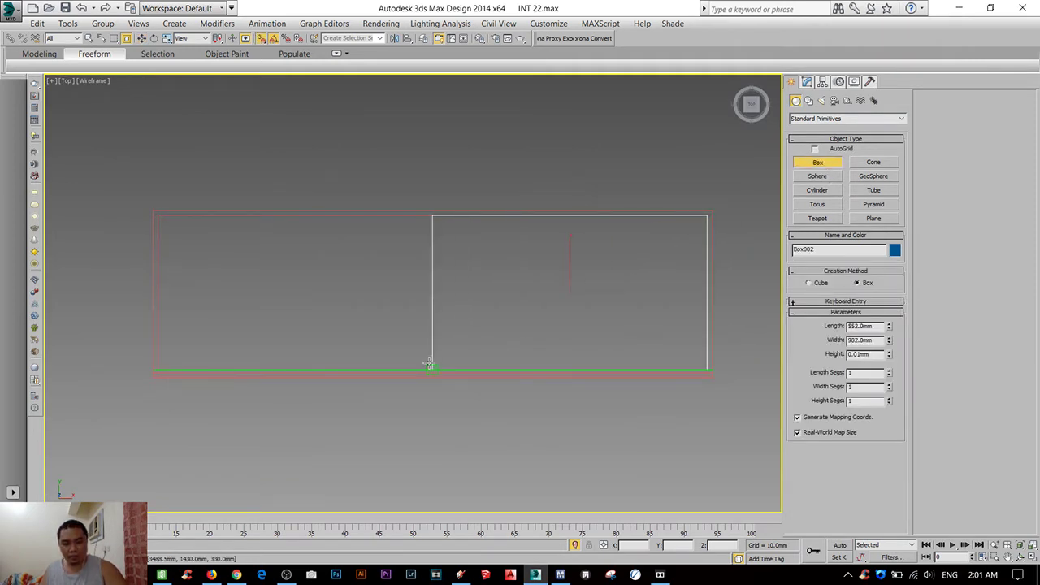
left_click(470, 320)
key("f")
key("w")
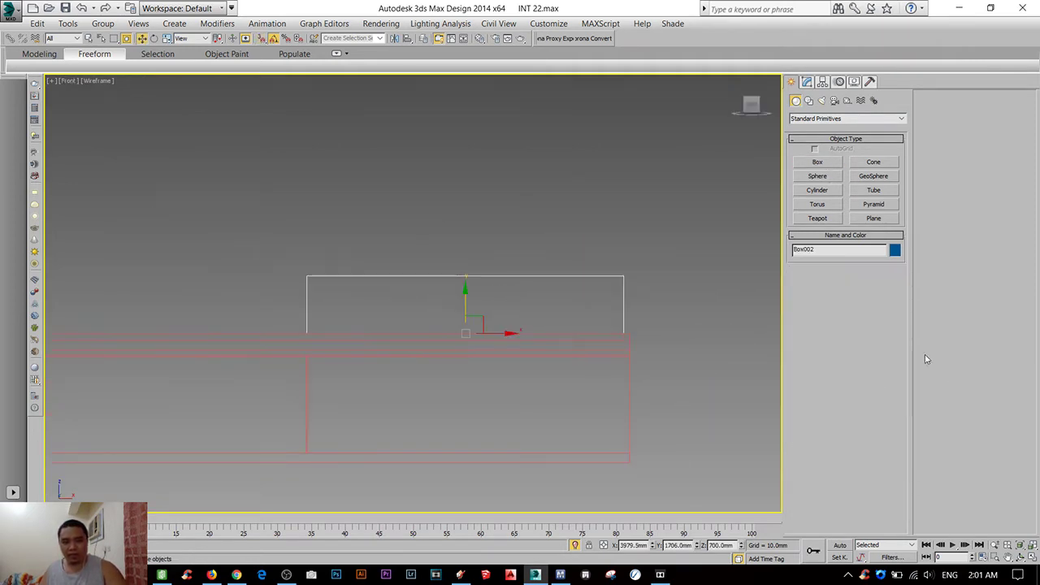
left_click(806, 82)
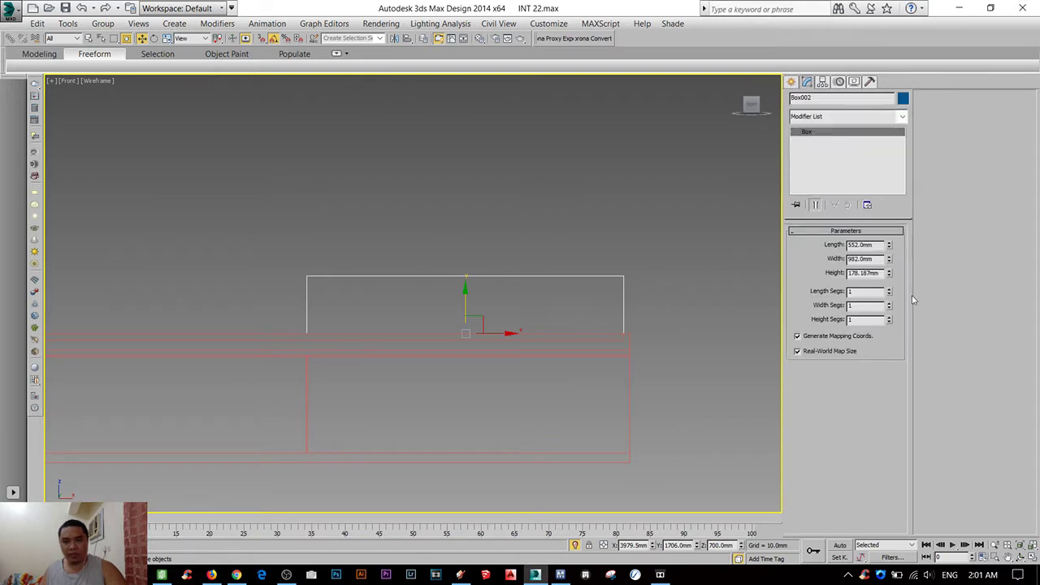
double_click(872, 271)
type("100")
key("Return")
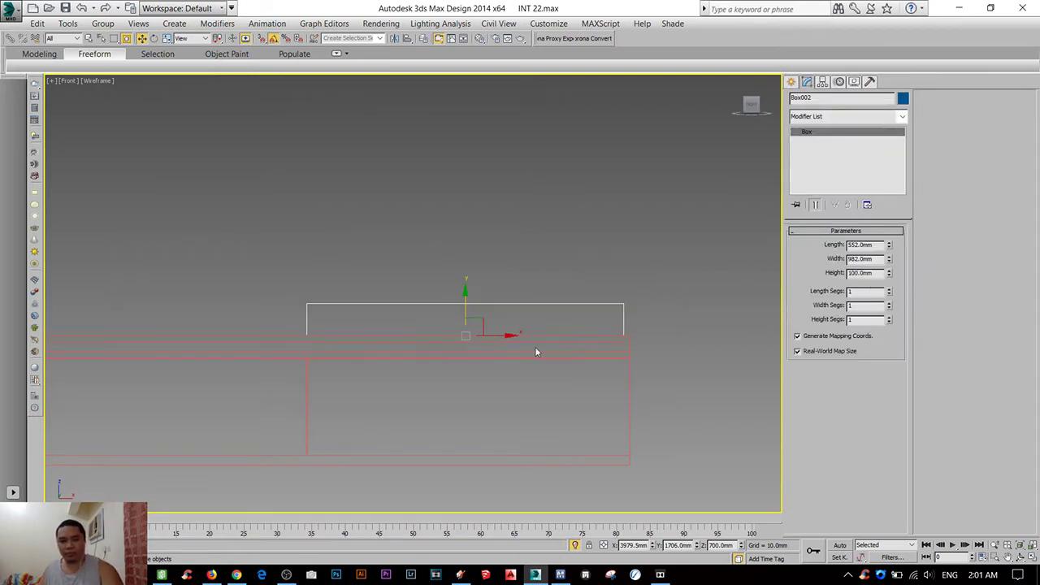
- Try copying the cushion box onto the other bench half, then cancel the copy
key("t")
middle_click_drag(515, 339, 552, 316)
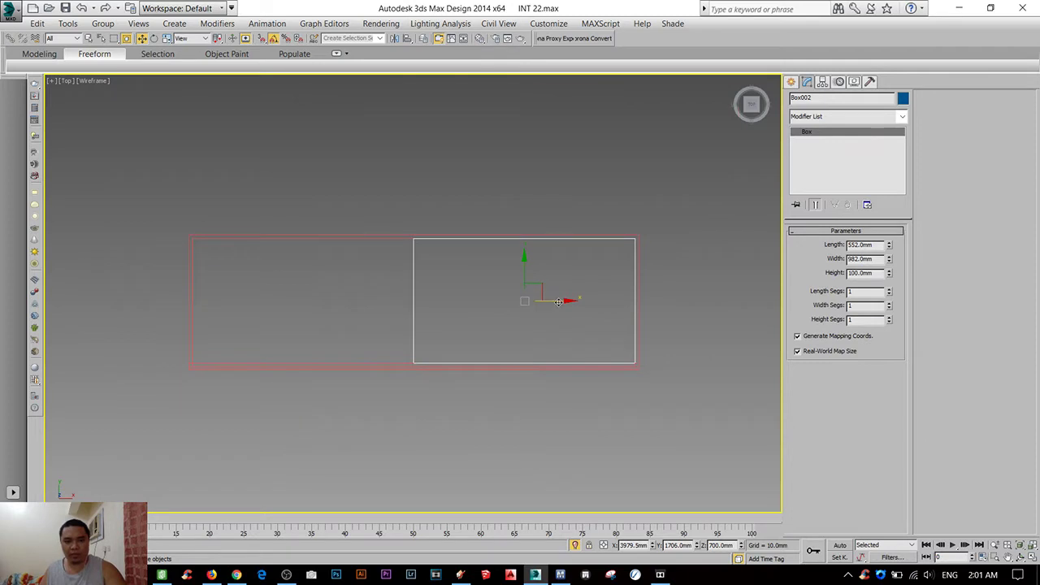
left_click_drag(558, 301, 337, 322, "shift")
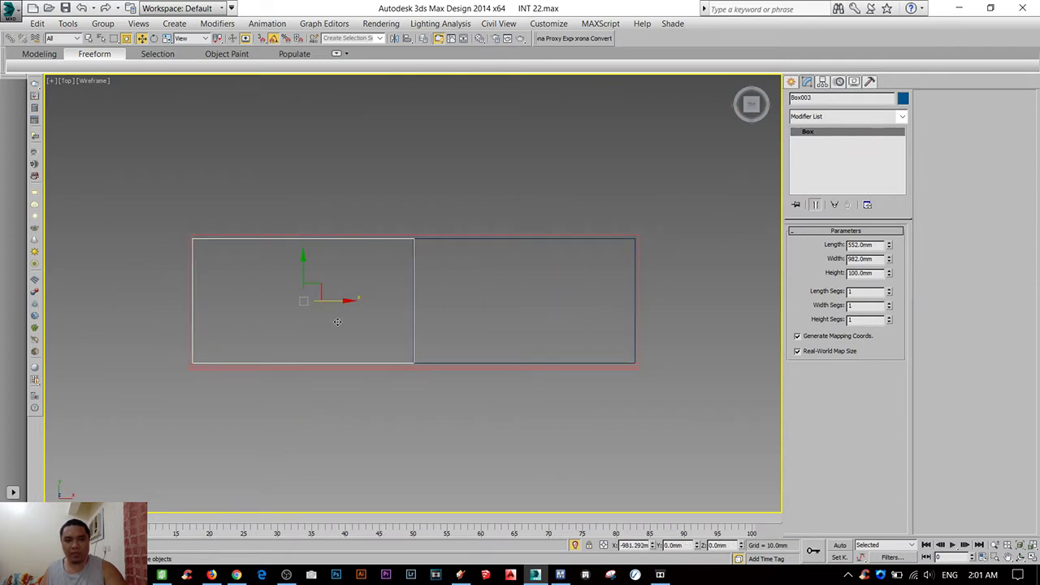
left_click(578, 345)
- Return to a shaded perspective view and select the blue cushion box
scroll(515, 285, "up", 1)
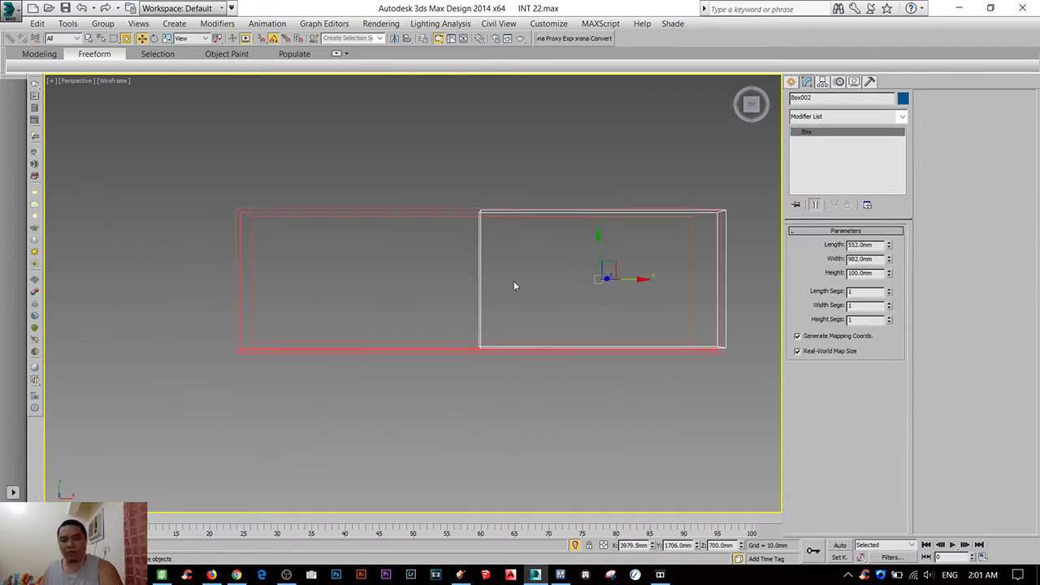
key("p")
key("F3")
scroll(368, 351, "up", 3)
scroll(368, 351, "down", 4)
scroll(398, 317, "up", 2)
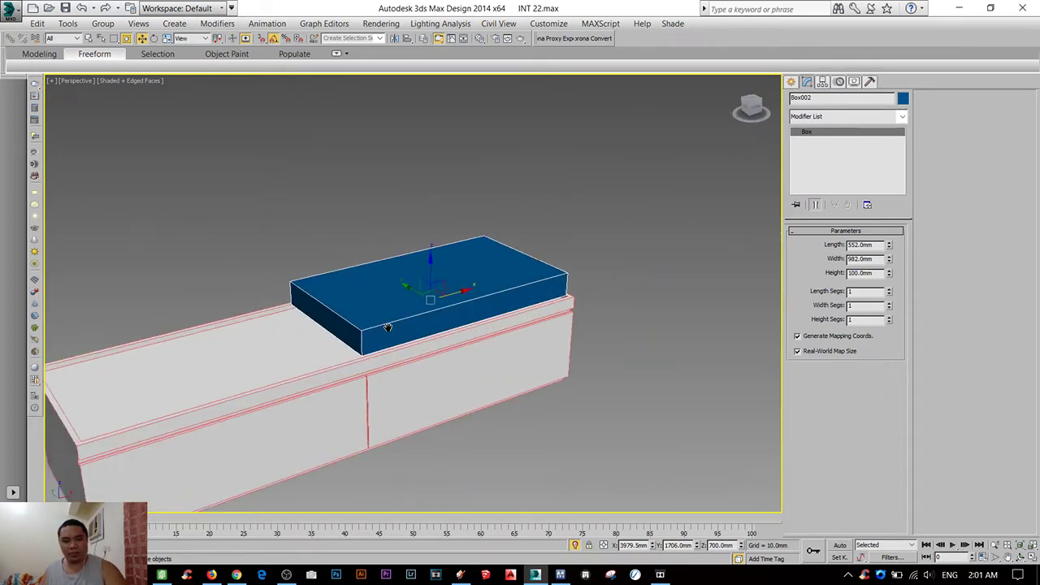
middle_click_drag(448, 283, 367, 295)
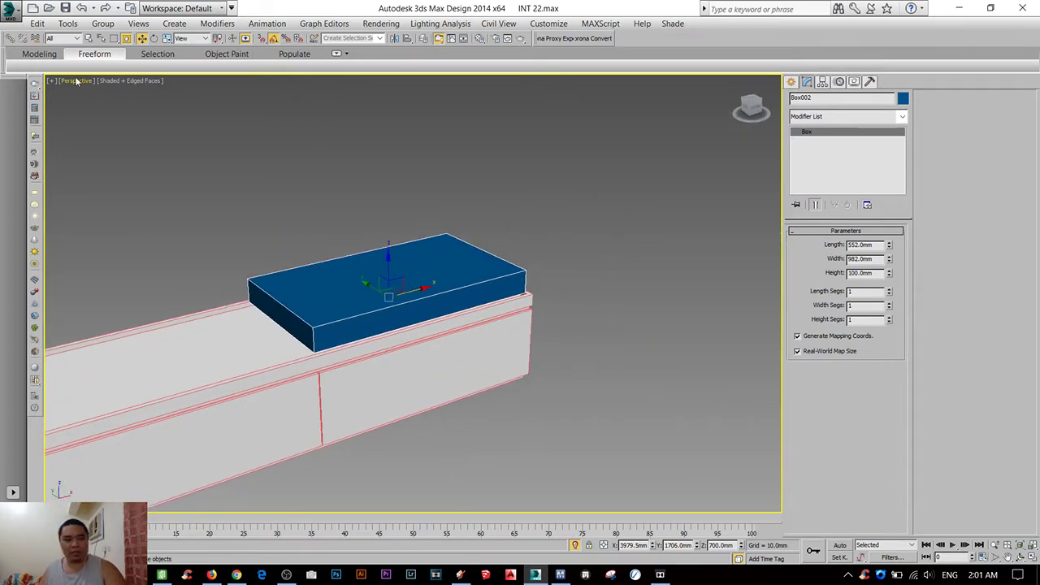
left_click(11, 11)
left_click(368, 185)
middle_click_drag(368, 185, 461, 185)
left_click(487, 268)
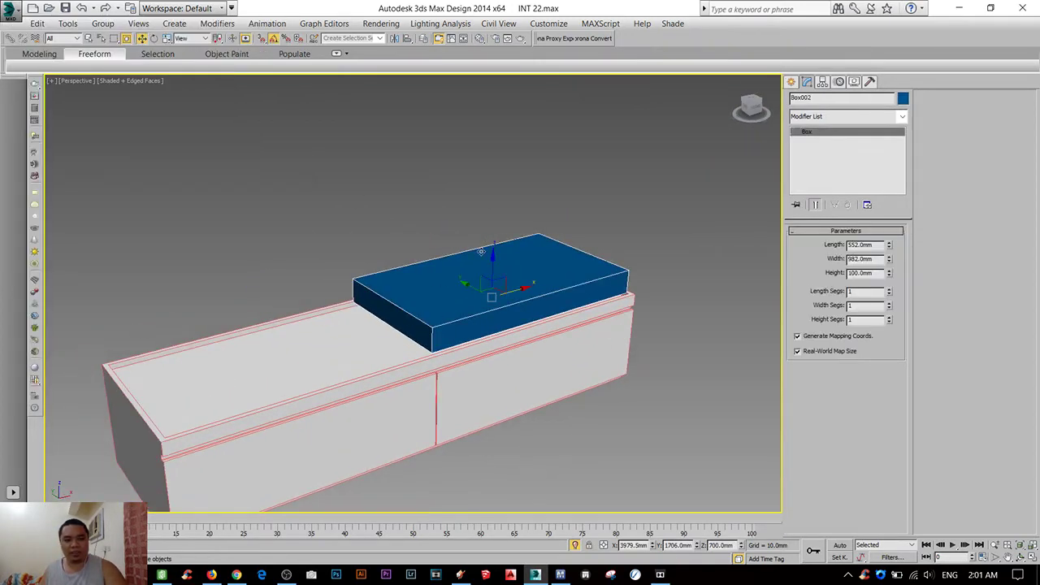
left_click(14, 12)
mouse_move(48, 227)
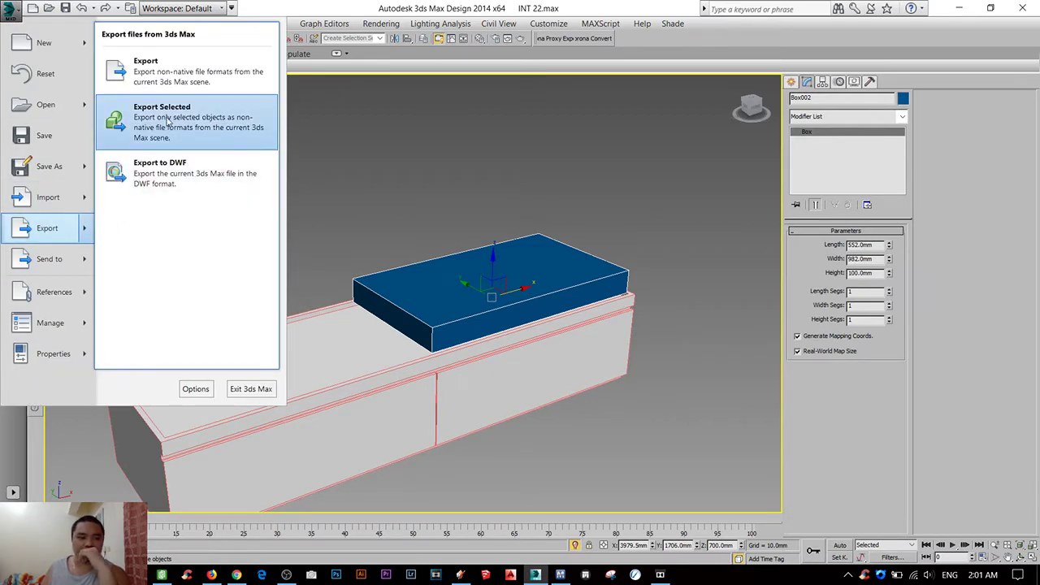
- Export the selected cushion box as gw:OBJ-Exporter (*.OBJ), overwriting file 1
left_click(169, 122)
left_click(187, 286)
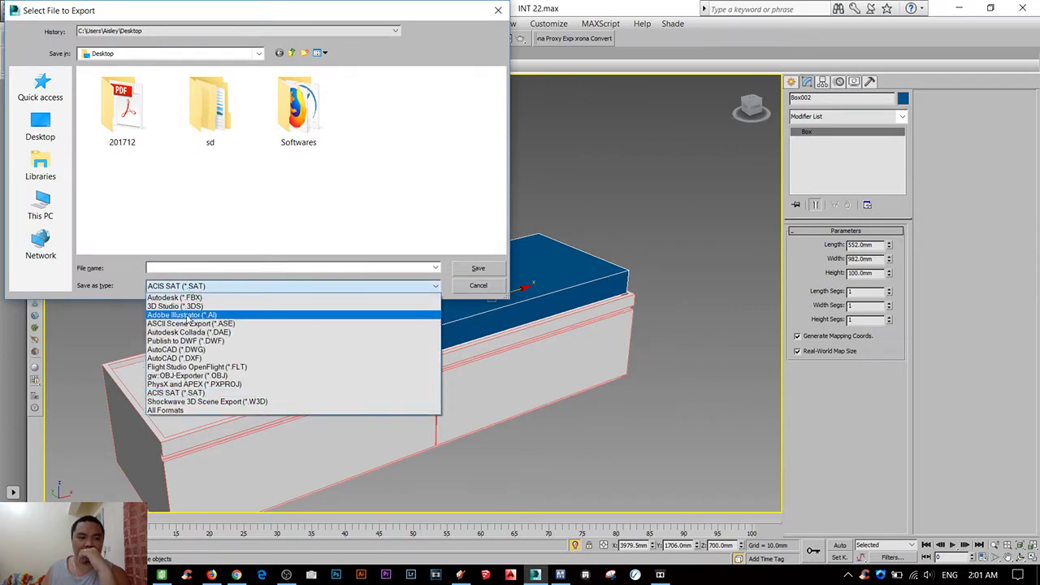
left_click(209, 376)
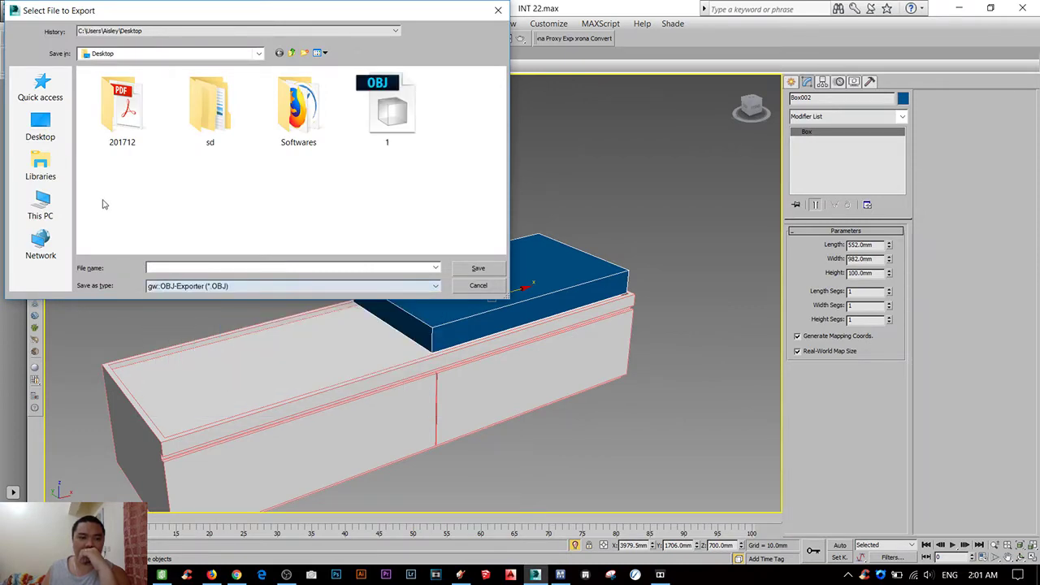
double_click(366, 117)
left_click(532, 336)
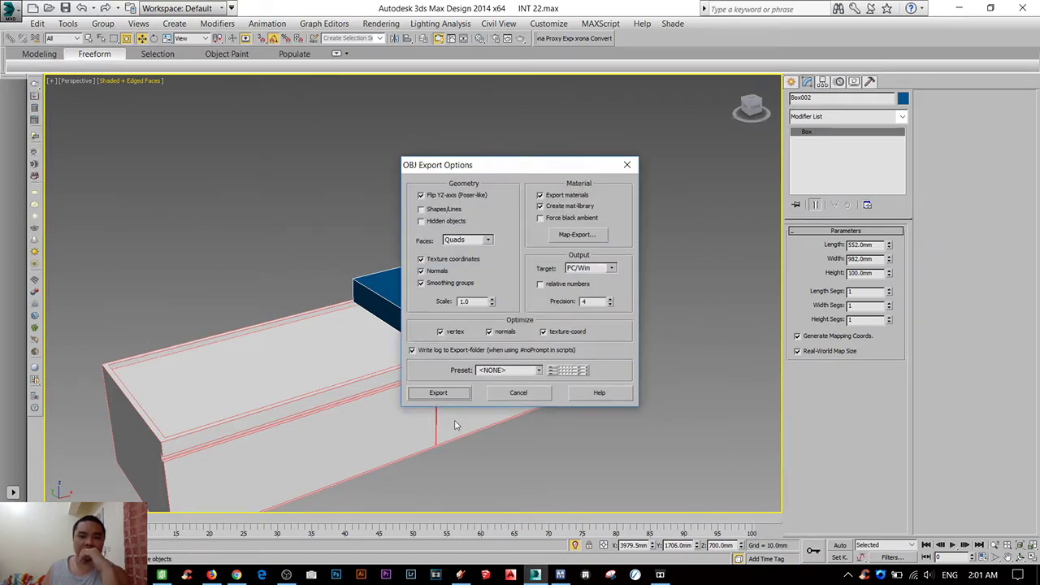
left_click(438, 394)
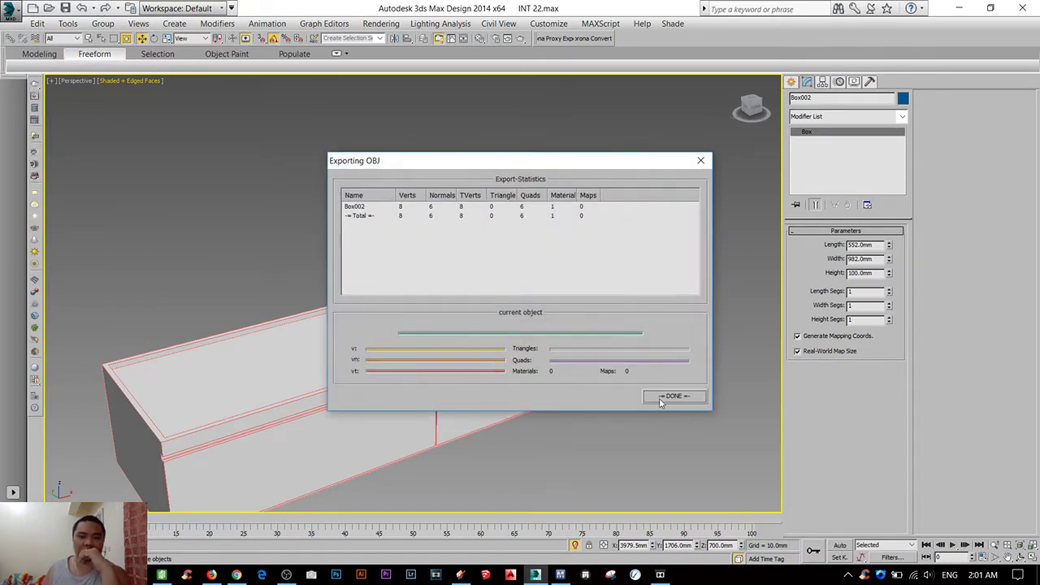
left_click(670, 397)
- Deselect the cushion box and switch to Marvelous Designer
middle_click_drag(597, 427, 606, 414)
left_click(606, 413)
left_click(559, 574)
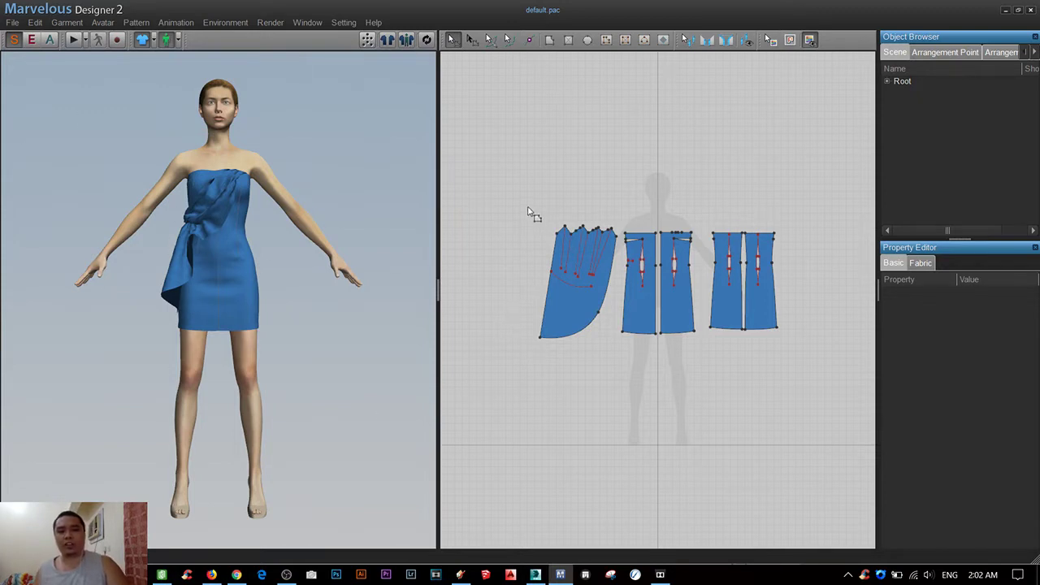
- Delete all the blue dress patterns and the remaining garment from the avatar
left_click_drag(529, 213, 842, 425)
key("Delete")
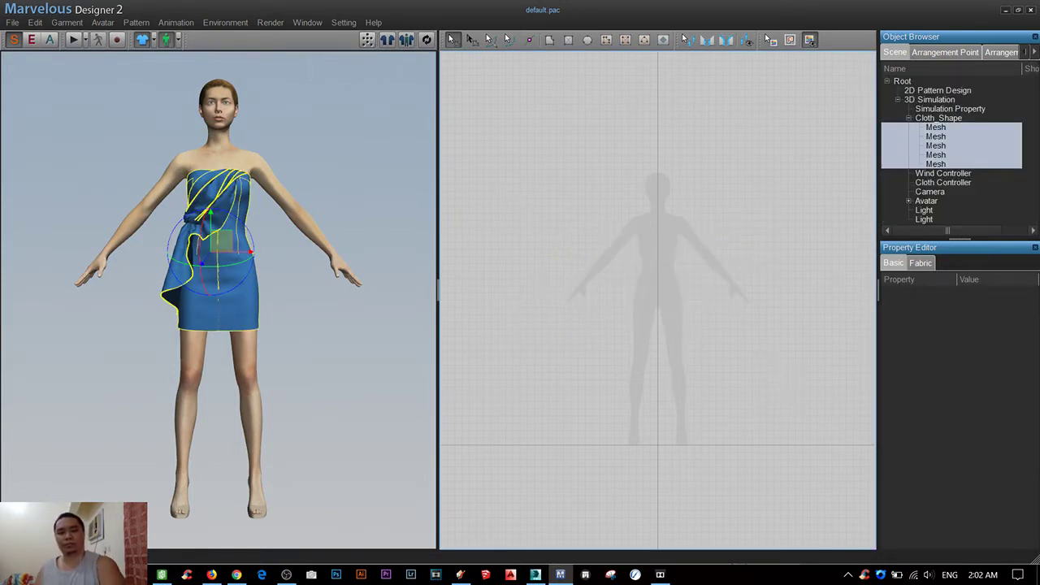
left_click(247, 154)
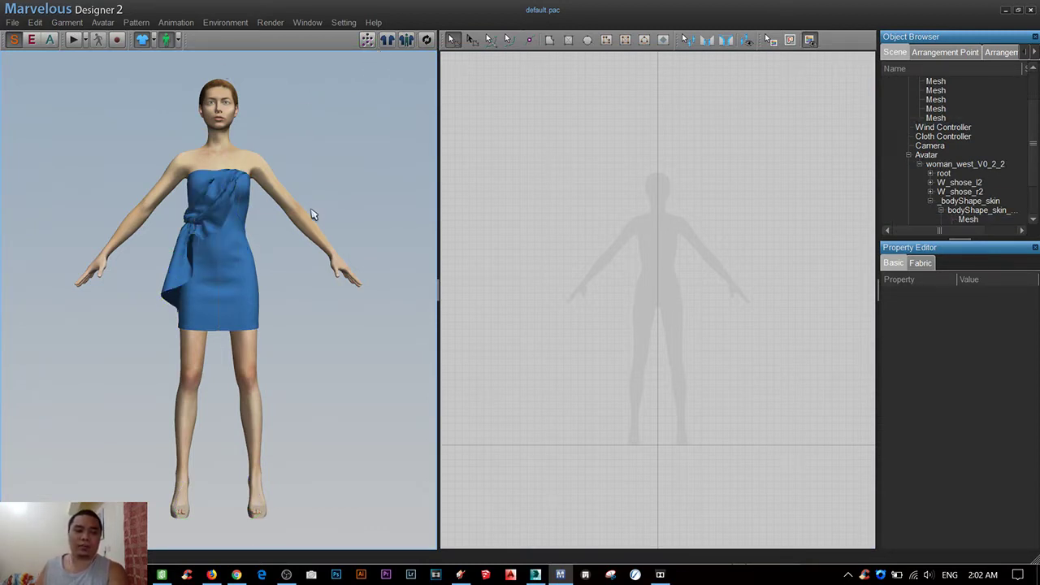
left_click(258, 213)
left_click(299, 149)
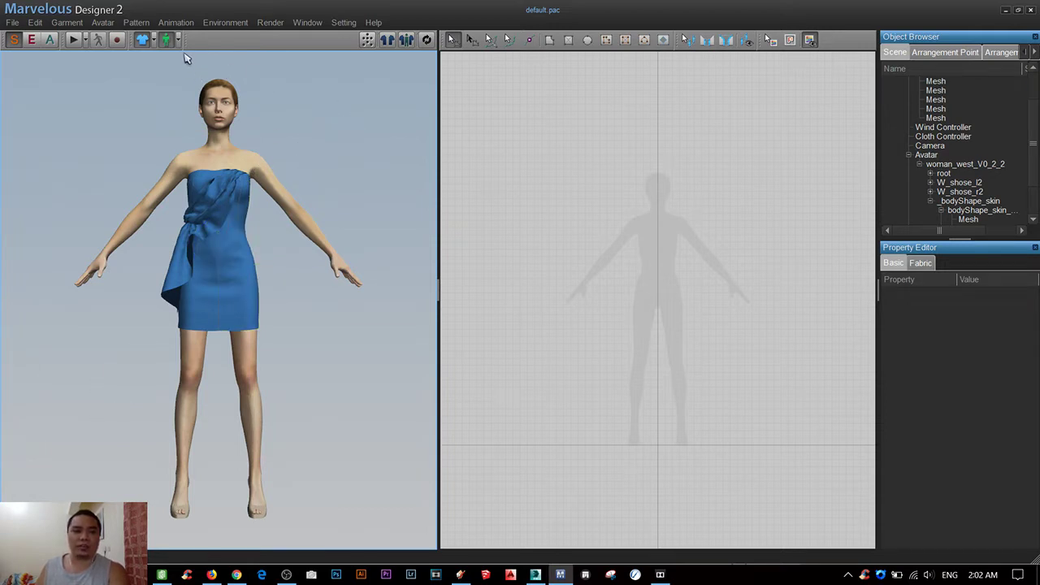
left_click(426, 40)
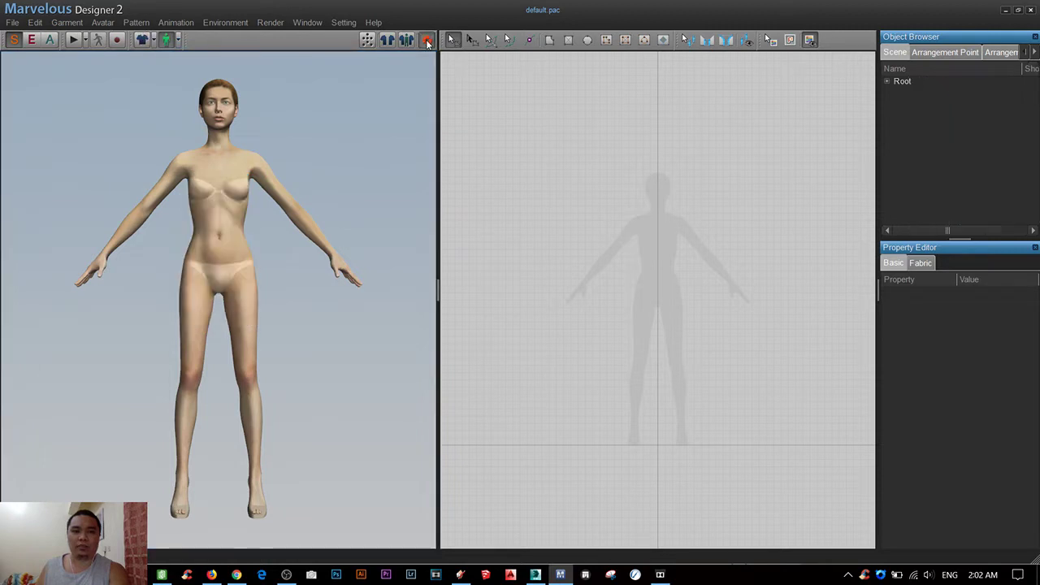
left_click(234, 200)
- Remove the avatar with Avatar > Close Avatar
left_click(173, 42)
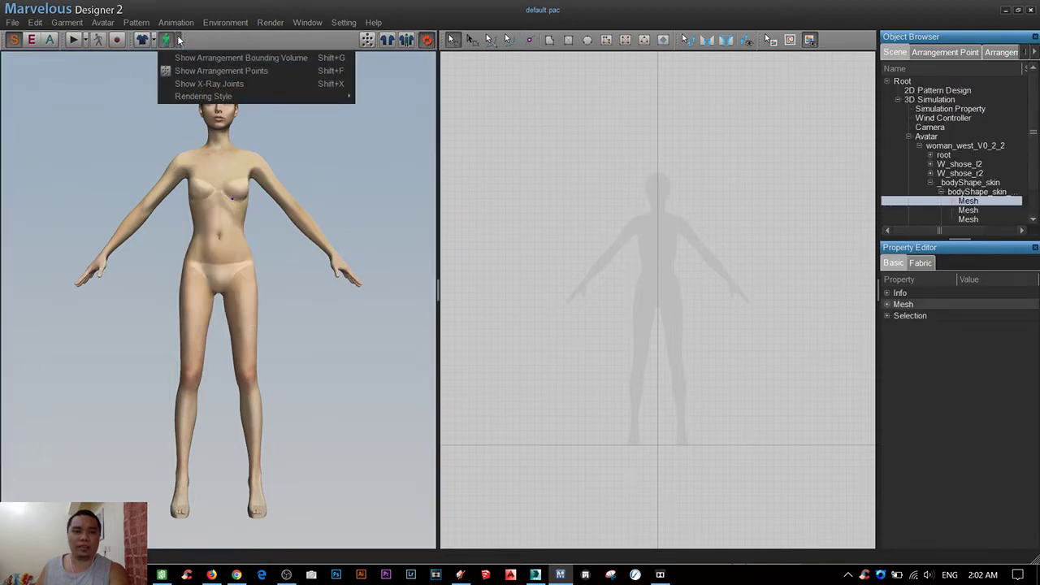
left_click(104, 23)
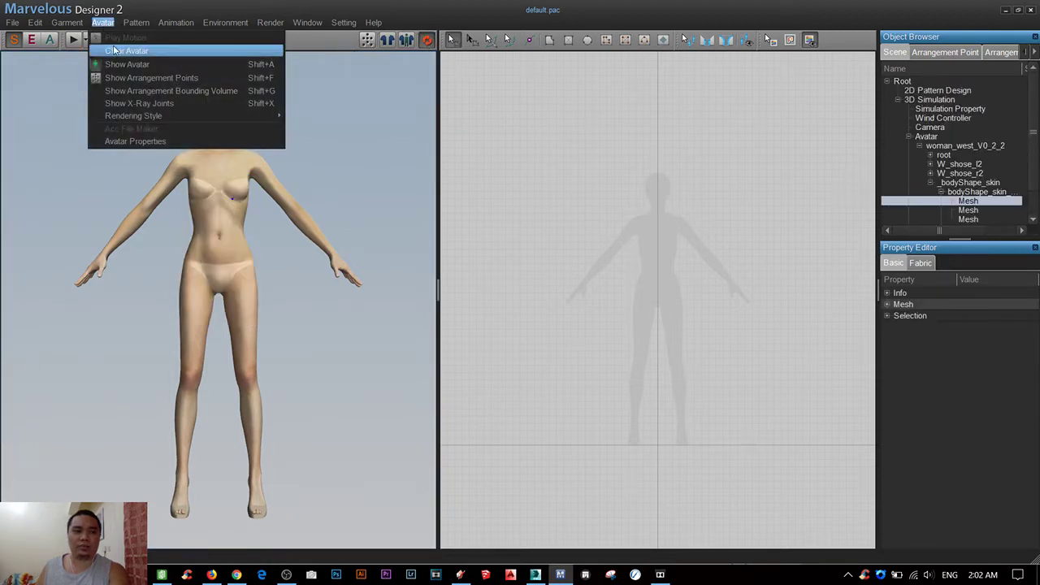
left_click(116, 52)
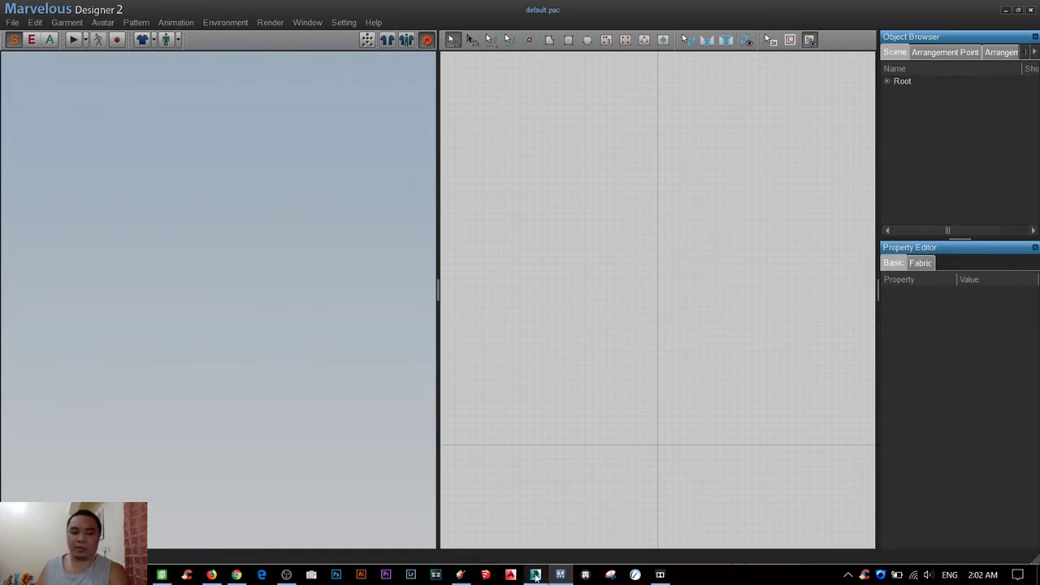
left_click(535, 575)
left_click(559, 575)
left_click(12, 22)
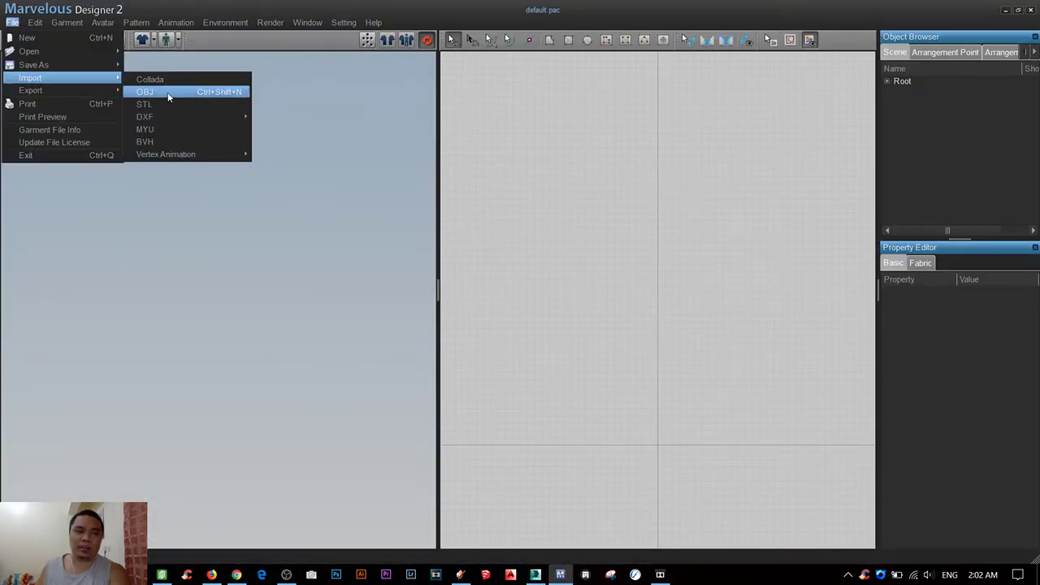
left_click(167, 96)
double_click(409, 118)
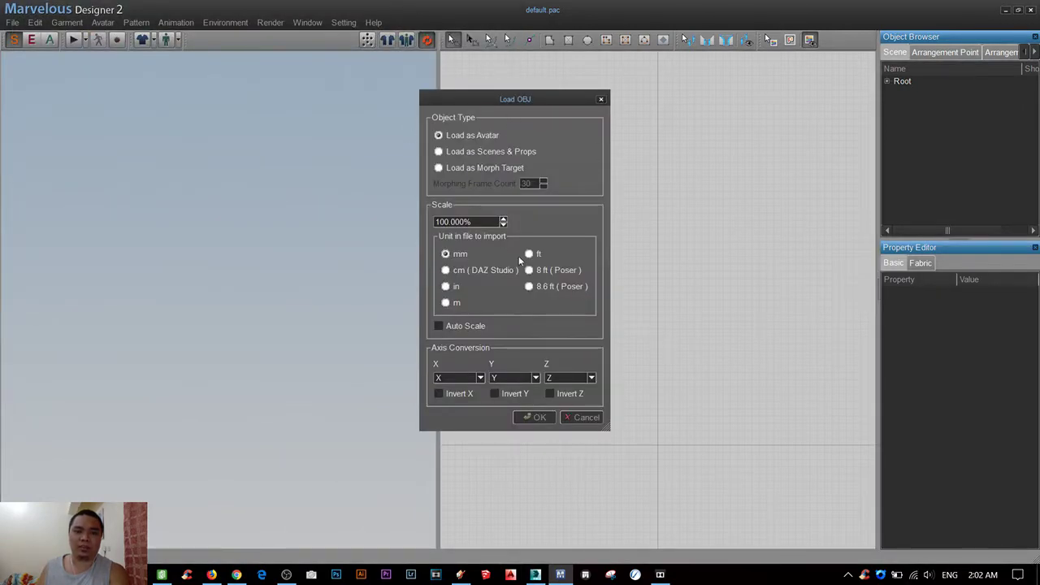
left_click(536, 417)
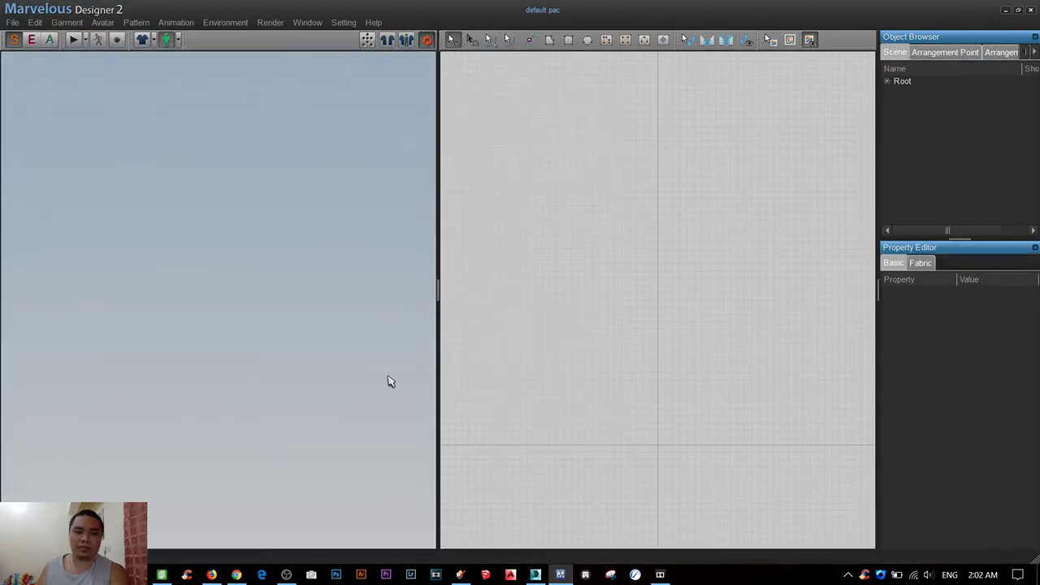
middle_click_drag(690, 350, 690, 360)
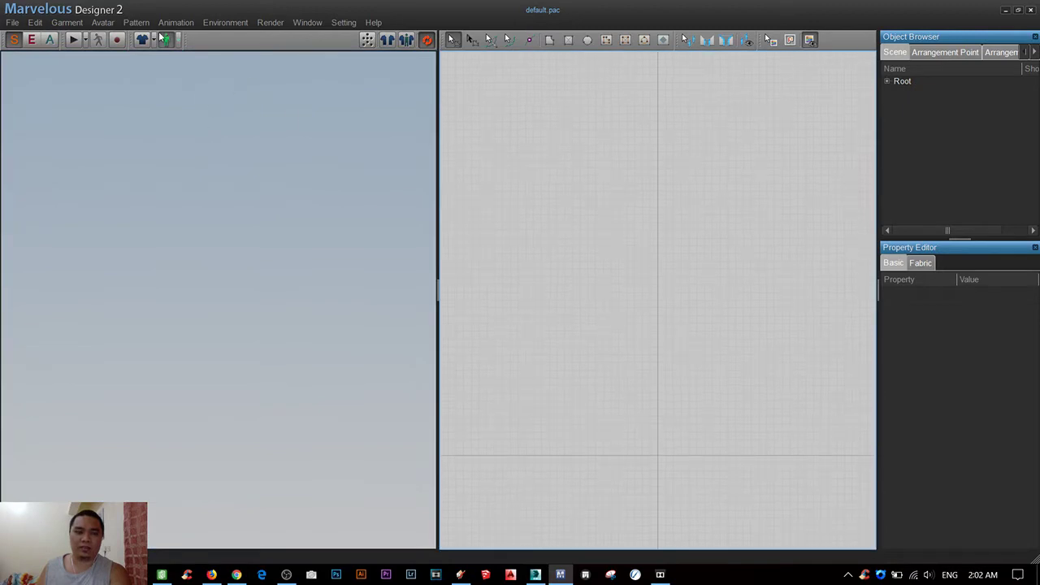
left_click(178, 40)
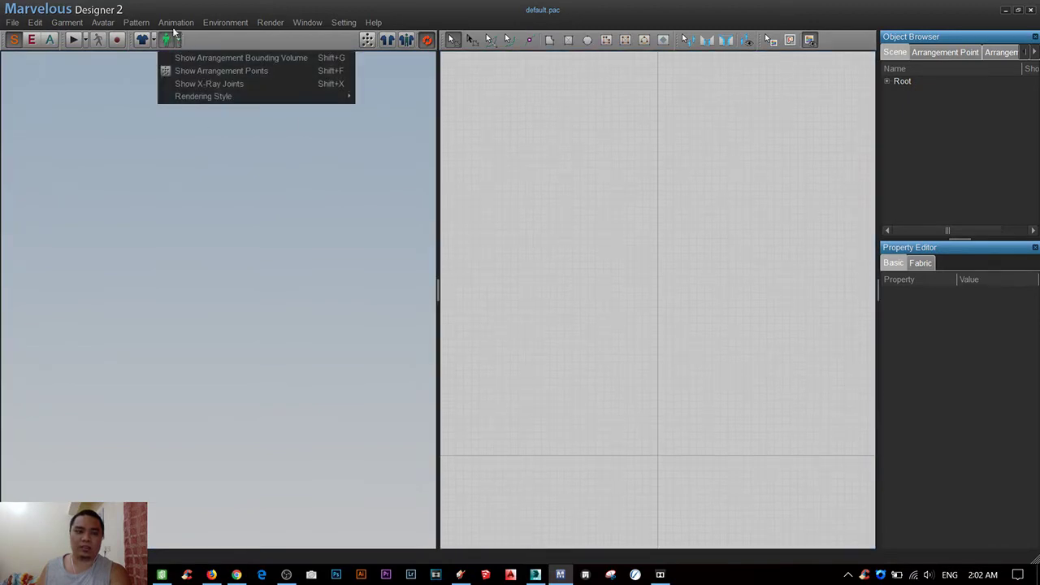
left_click(135, 22)
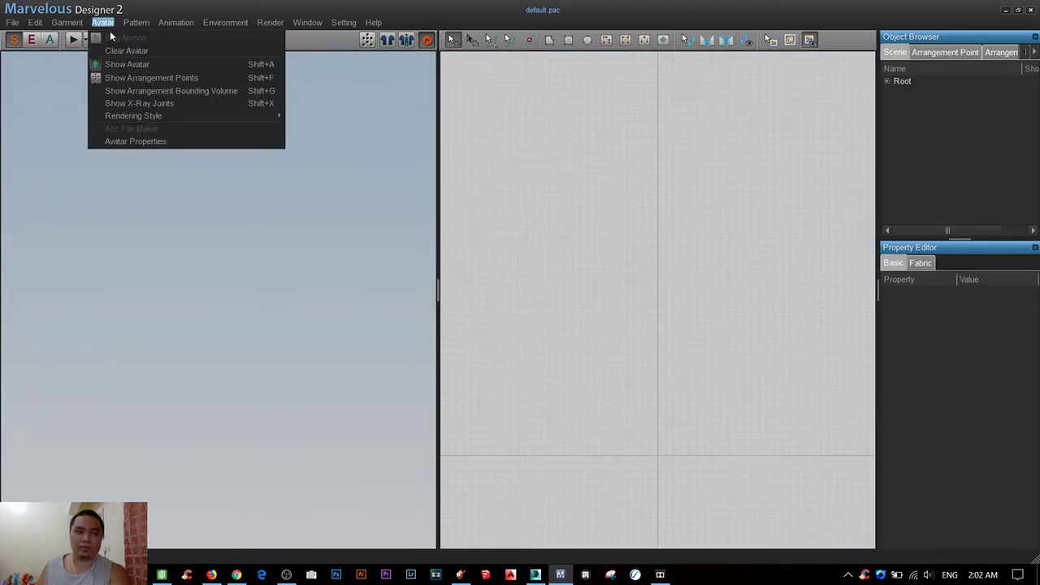
left_click(139, 63)
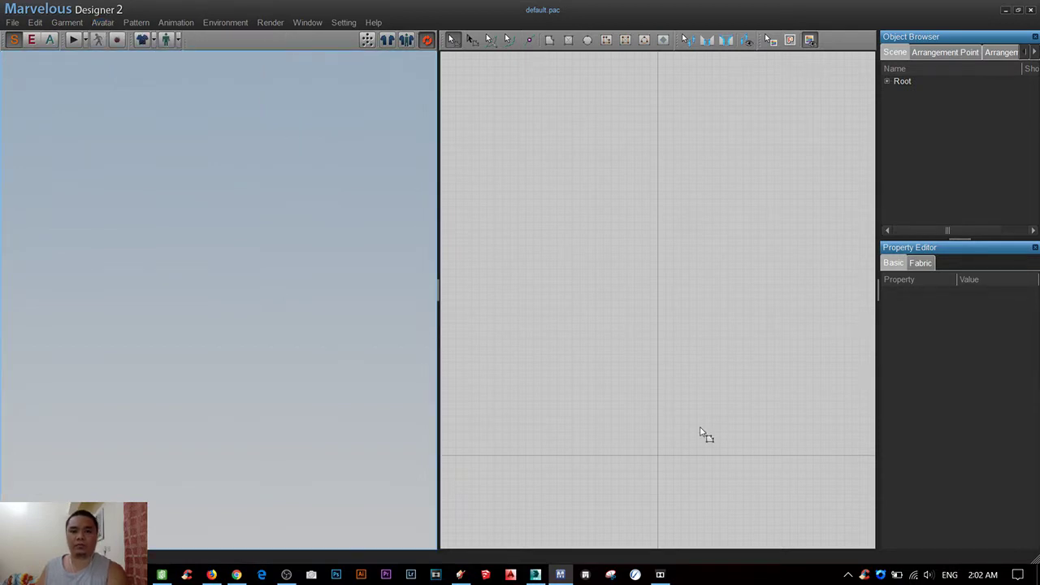
middle_click_drag(695, 406, 676, 353)
left_click(12, 22)
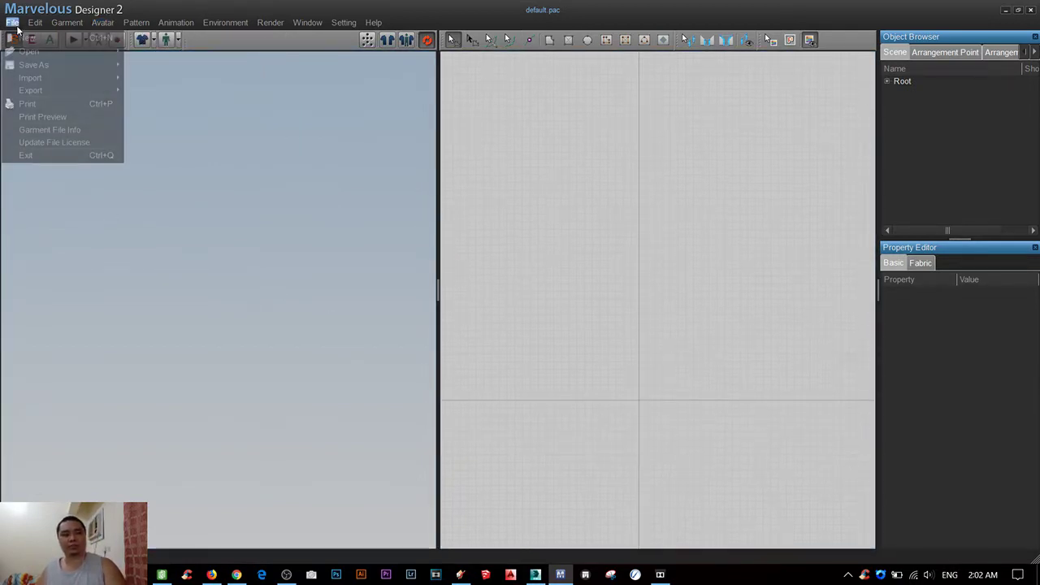
mouse_move(30, 78)
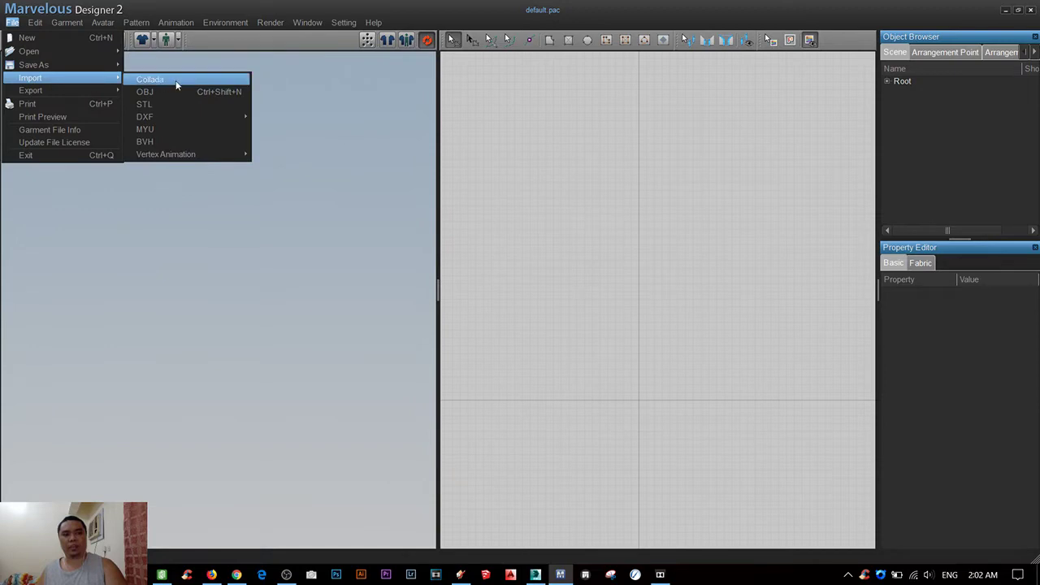
left_click(174, 81)
double_click(410, 113)
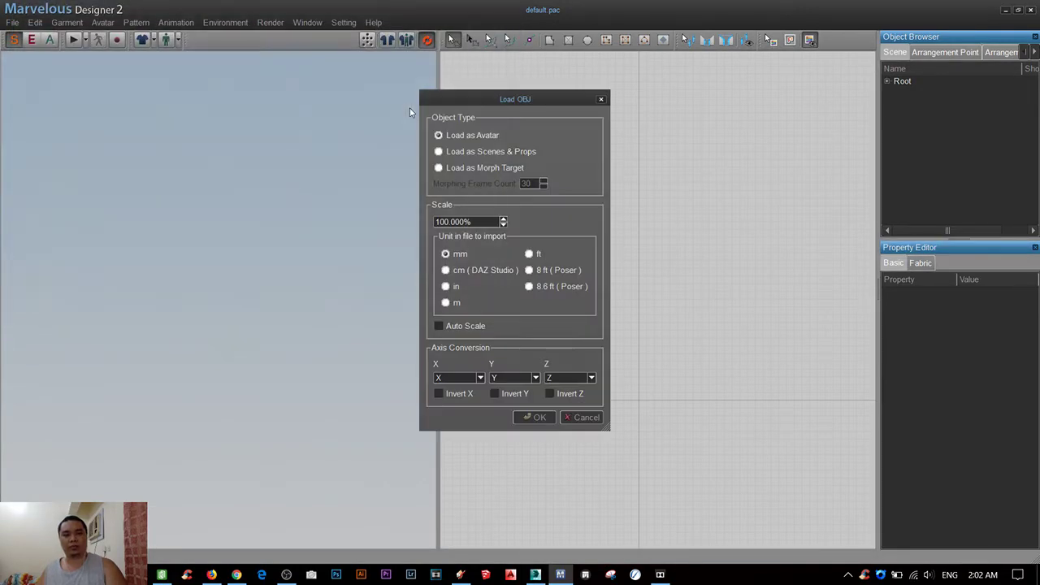
left_click(539, 418)
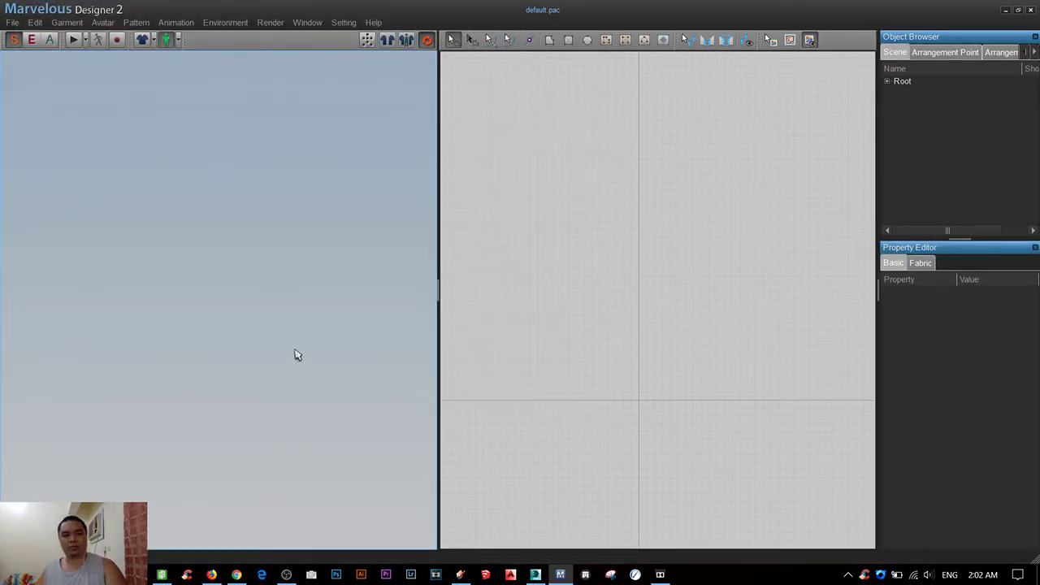
left_click(1030, 9)
- Close without saving, relaunch Marvelous Designer, skip the update notice and accept Graphic Option
left_click(552, 289)
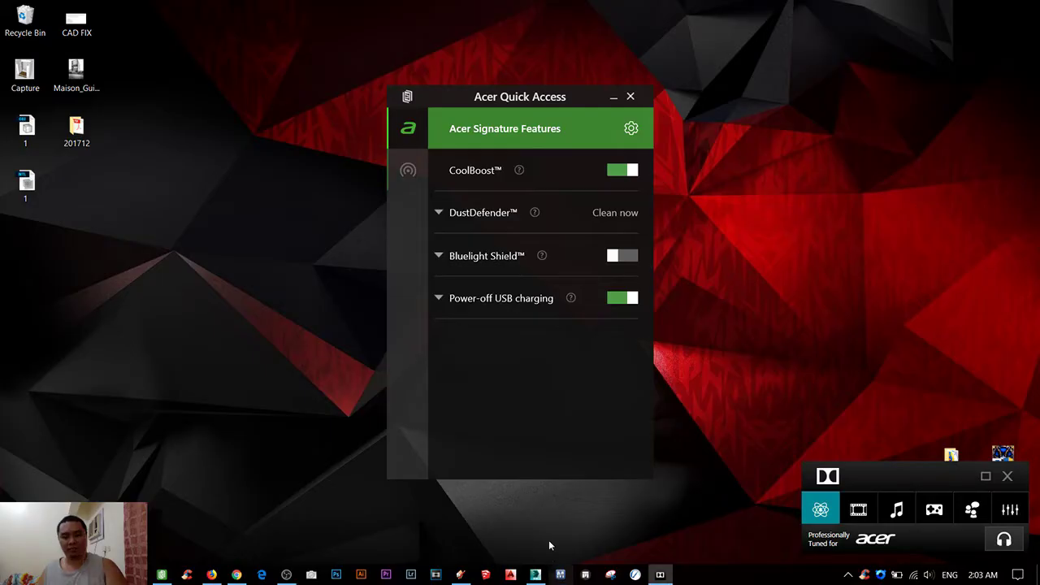
left_click(559, 574)
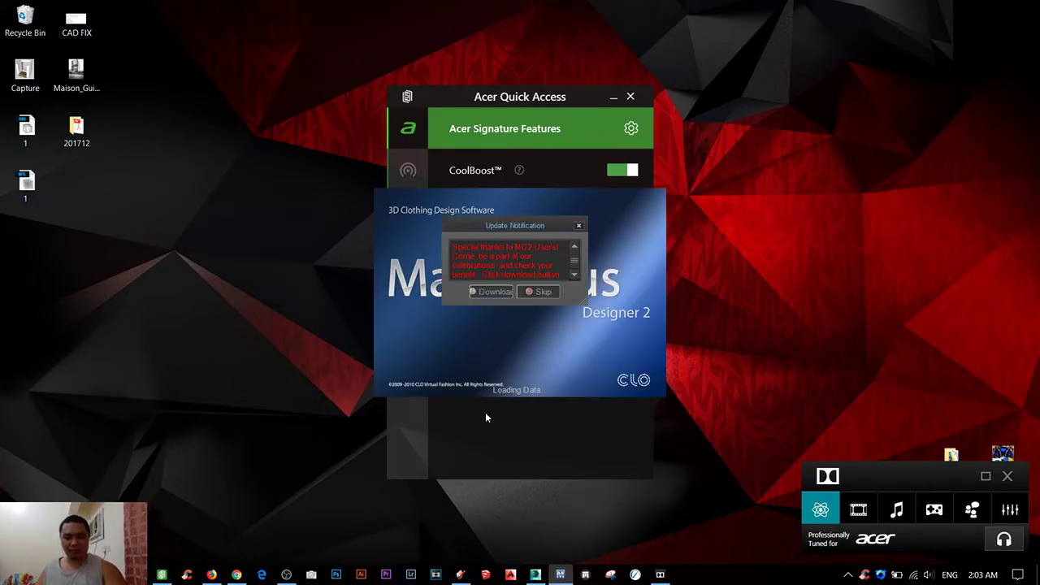
left_click(540, 291)
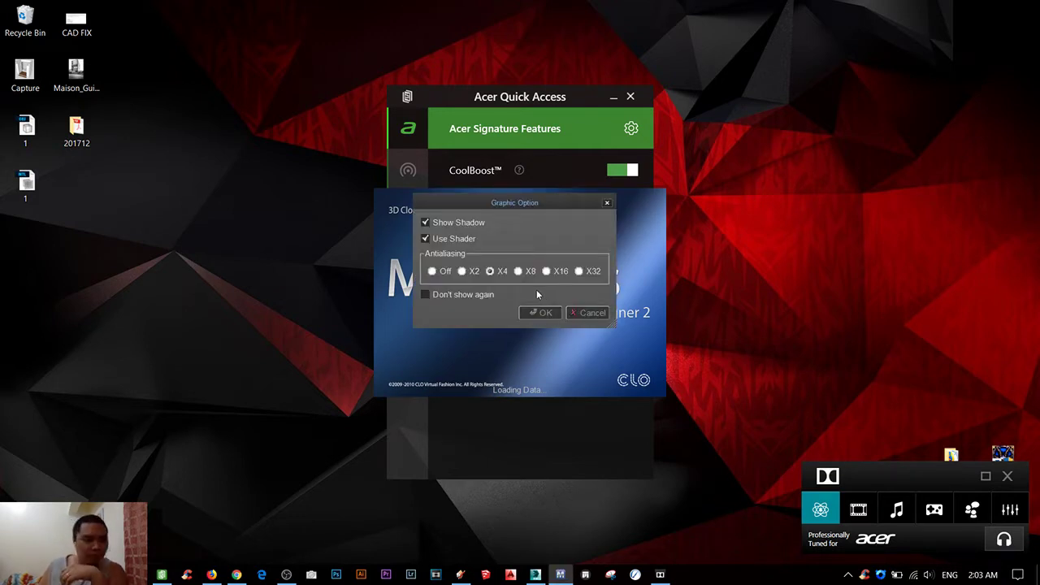
left_click(545, 312)
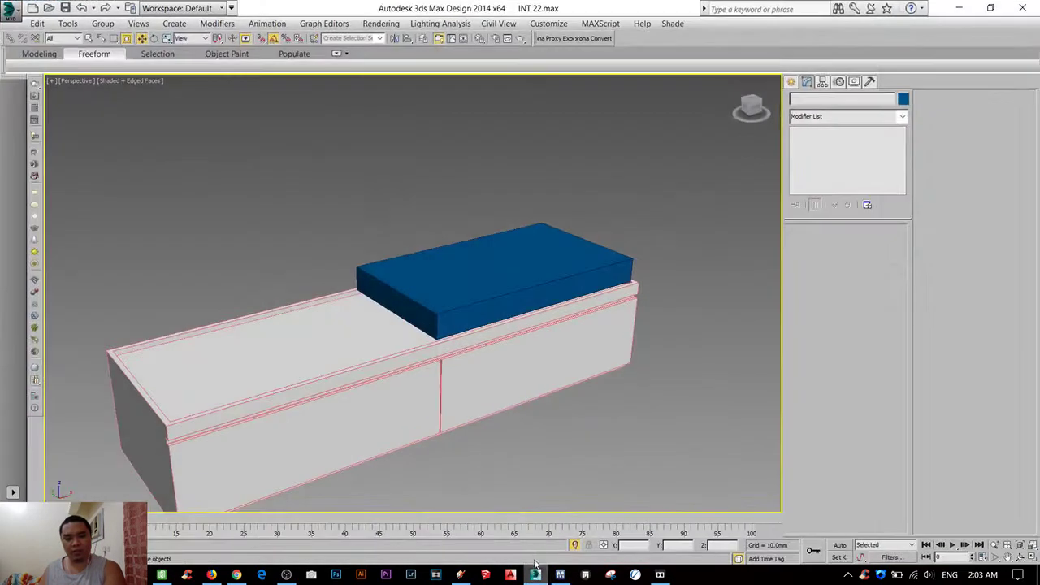
- Select the blue box Box002 and move it near the origin in a wireframe top view
left_click(502, 271)
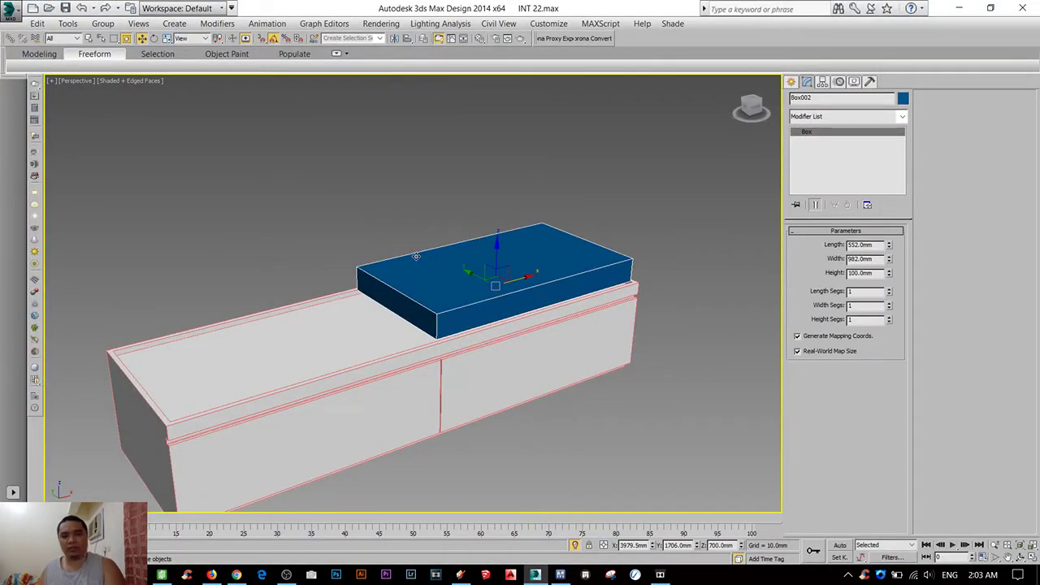
key("t")
key("F3")
scroll(419, 241, "down", 5)
scroll(536, 228, "down", 5)
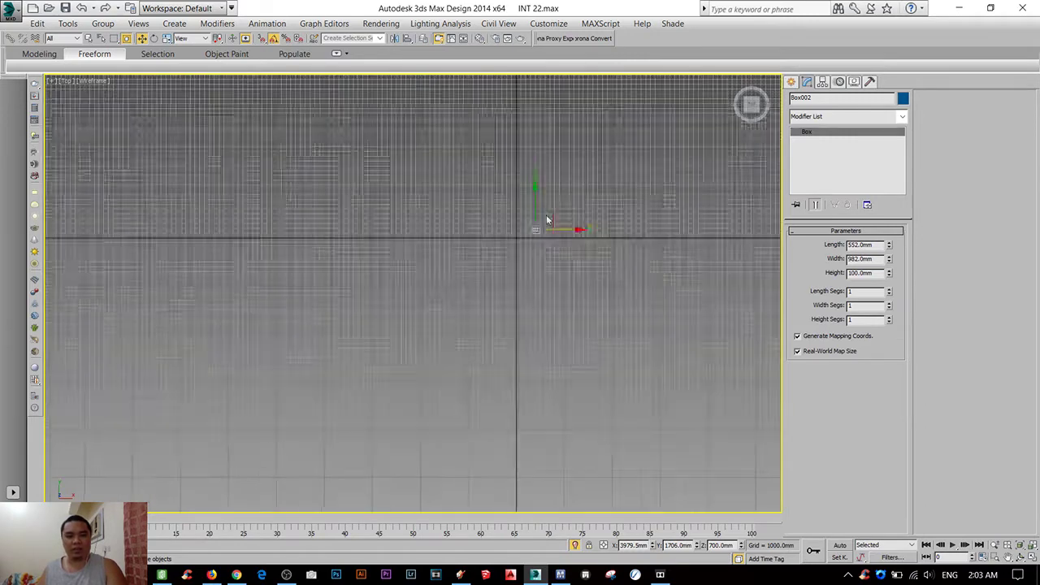
scroll(527, 234, "up", 3)
scroll(514, 245, "up", 3)
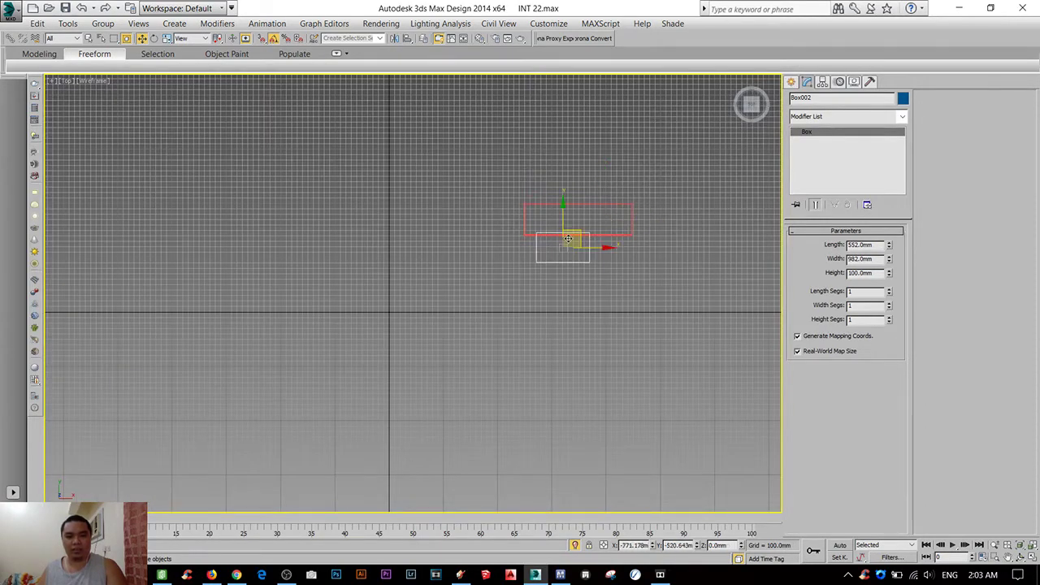
left_click_drag(568, 238, 404, 294)
scroll(402, 305, "up", 4)
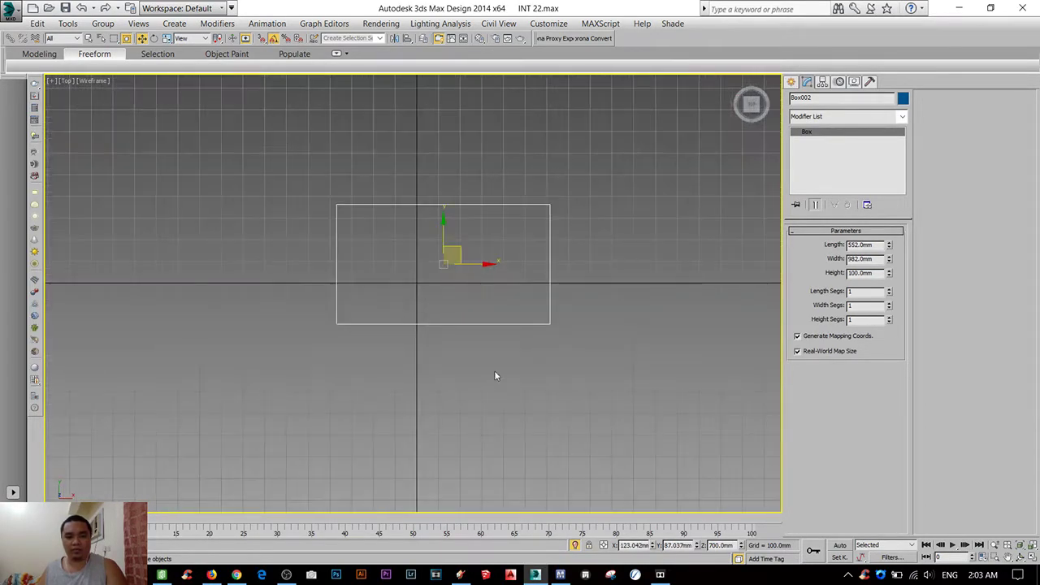
- Zero the box's position spinners to X 0, Y 0, then view it shaded in perspective
right_click(697, 548)
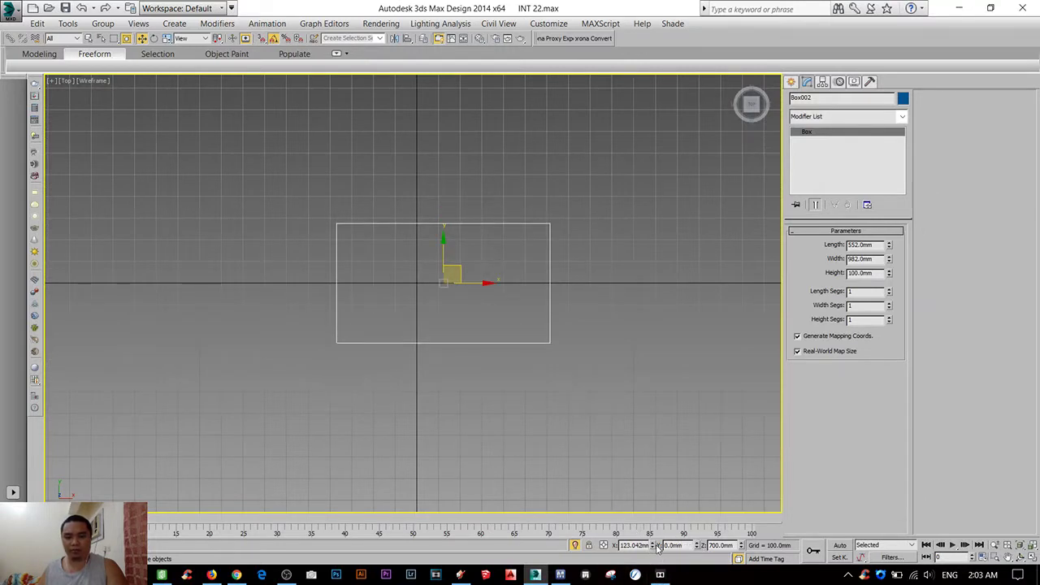
left_click(597, 260)
scroll(475, 299, "down", 4)
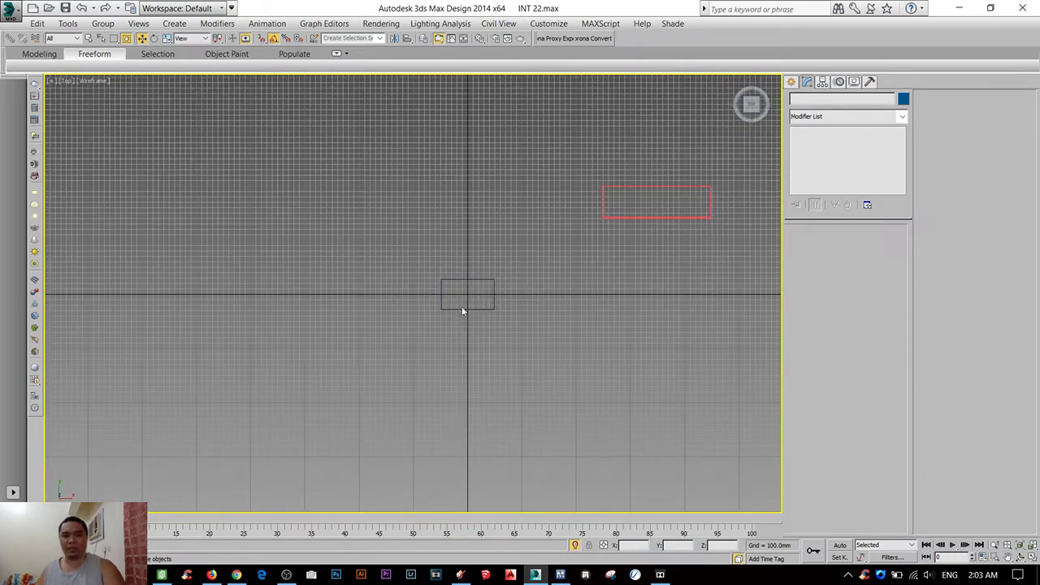
key("F3")
left_click(479, 292)
scroll(398, 327, "up", 1)
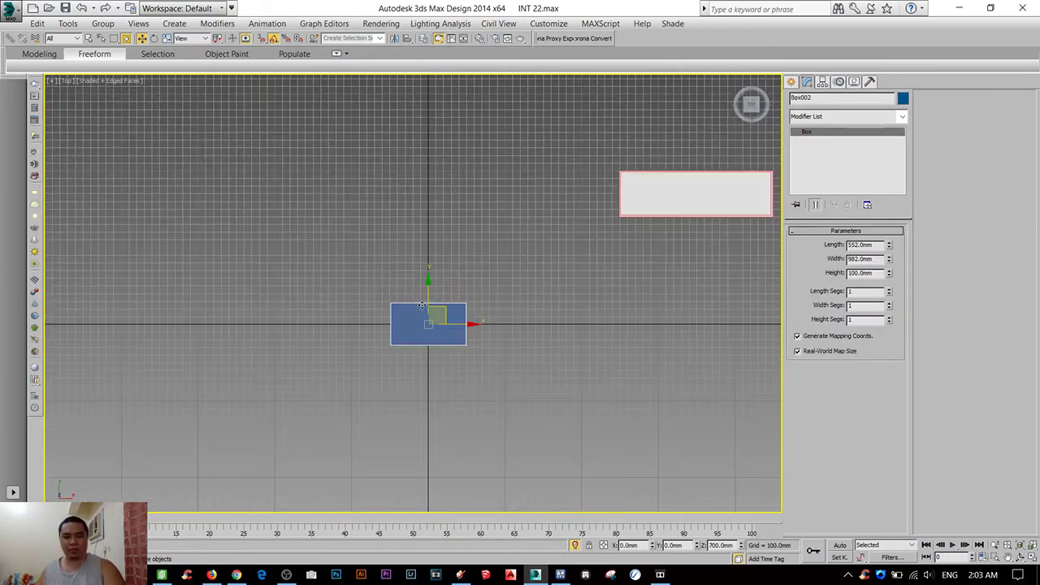
scroll(413, 371, "up", 3)
middle_click_drag(412, 371, 382, 297)
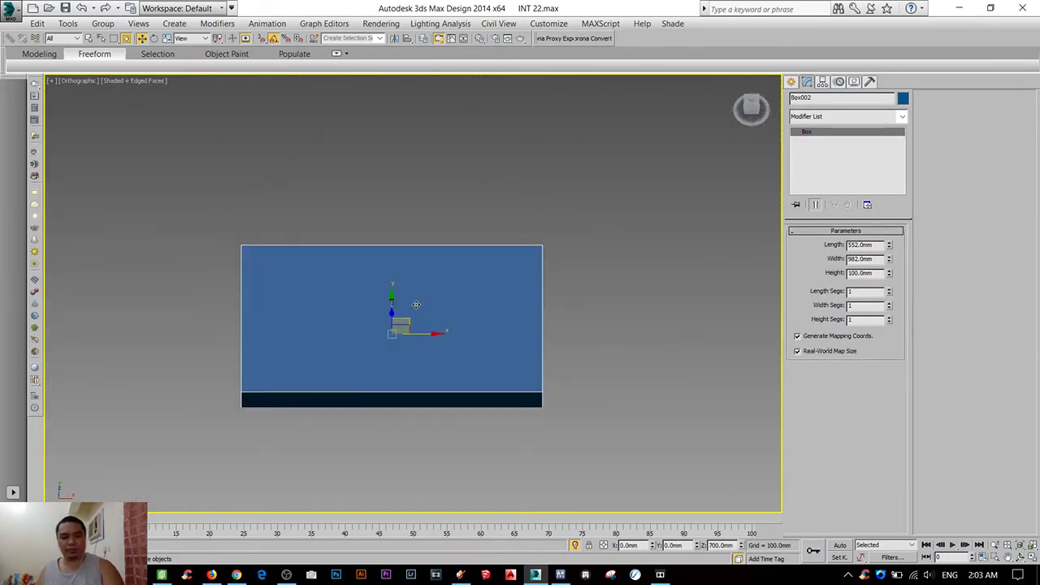
left_click(11, 12)
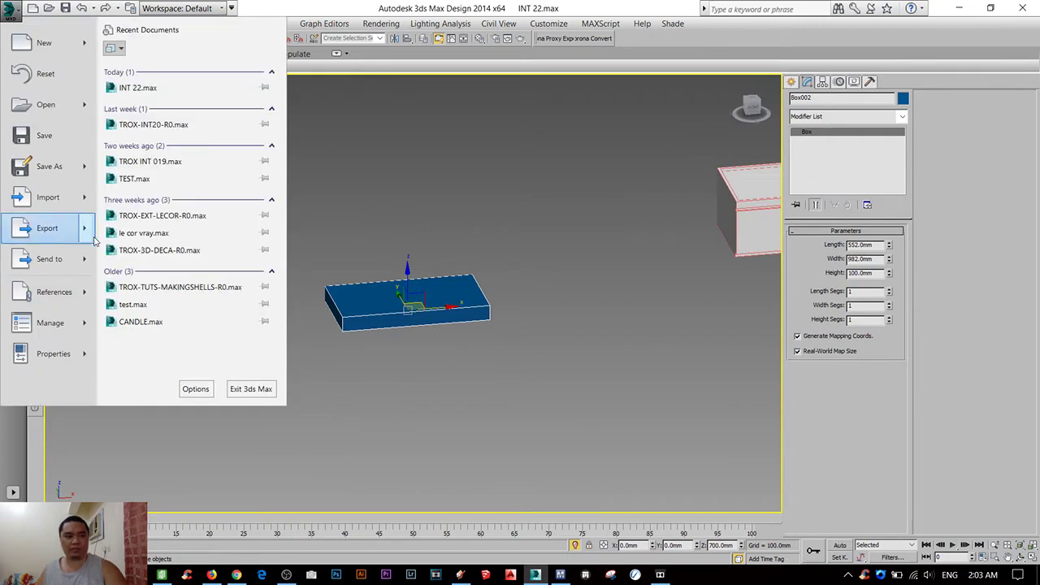
mouse_move(47, 228)
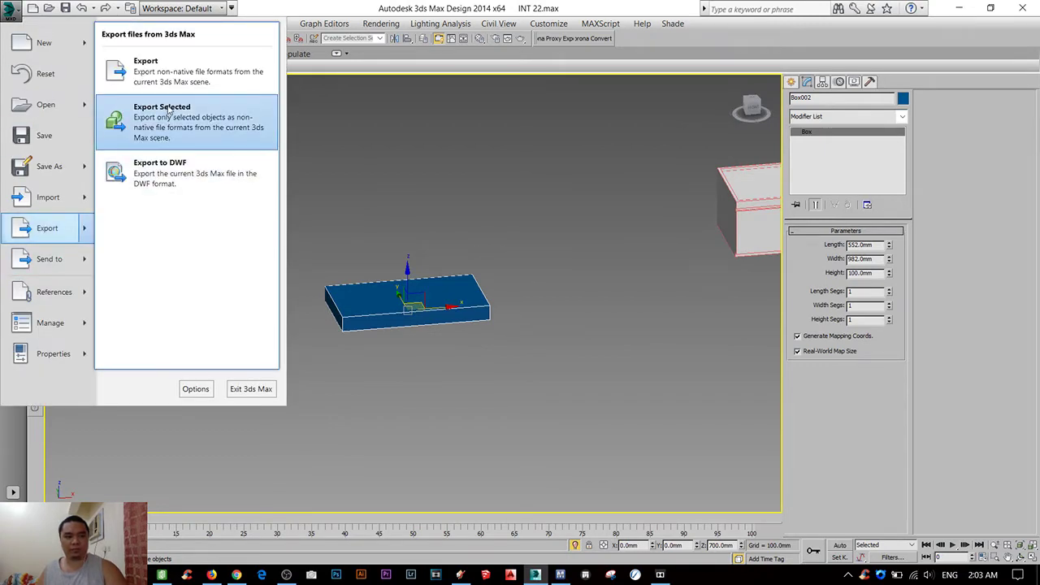
- Export only the selected box over 1.obj, then switch to Marvelous Designer
left_click(168, 111)
left_click(387, 107)
double_click(388, 107)
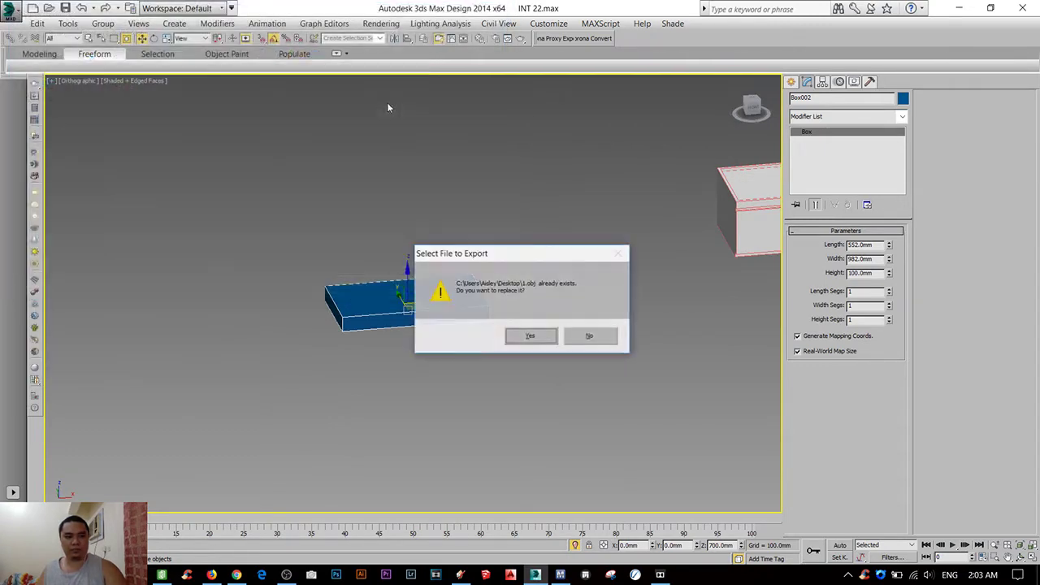
left_click(535, 336)
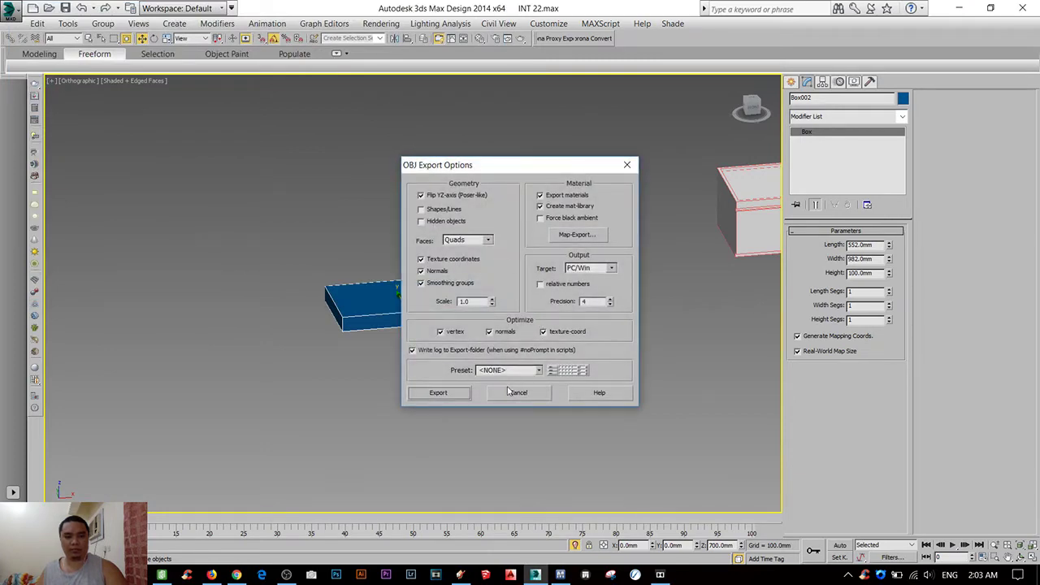
left_click(450, 398)
left_click(660, 395)
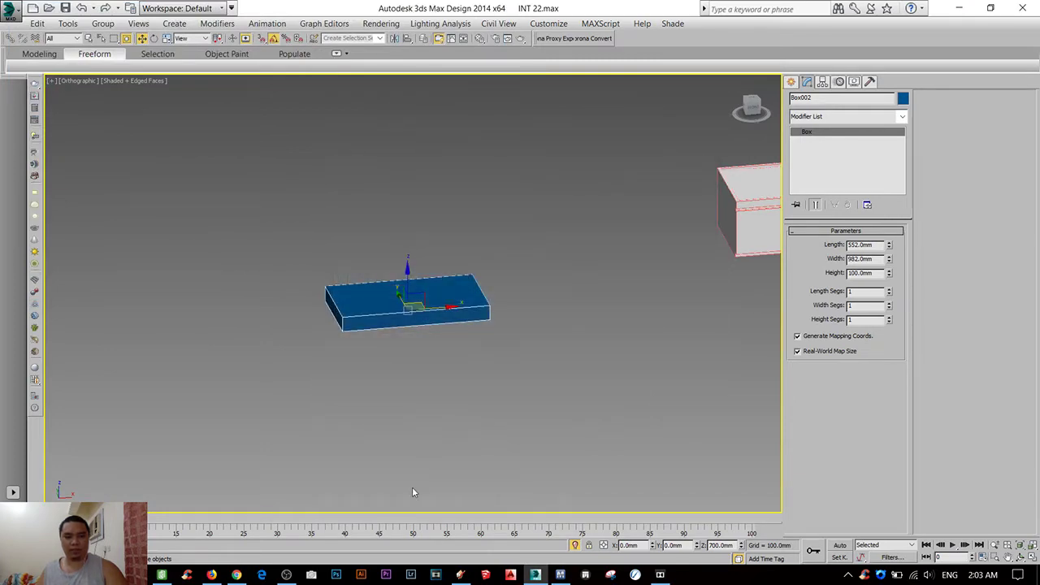
left_click(560, 574)
- Delete the dress patterns, the avatar and the remaining garment
left_click_drag(504, 193, 812, 378)
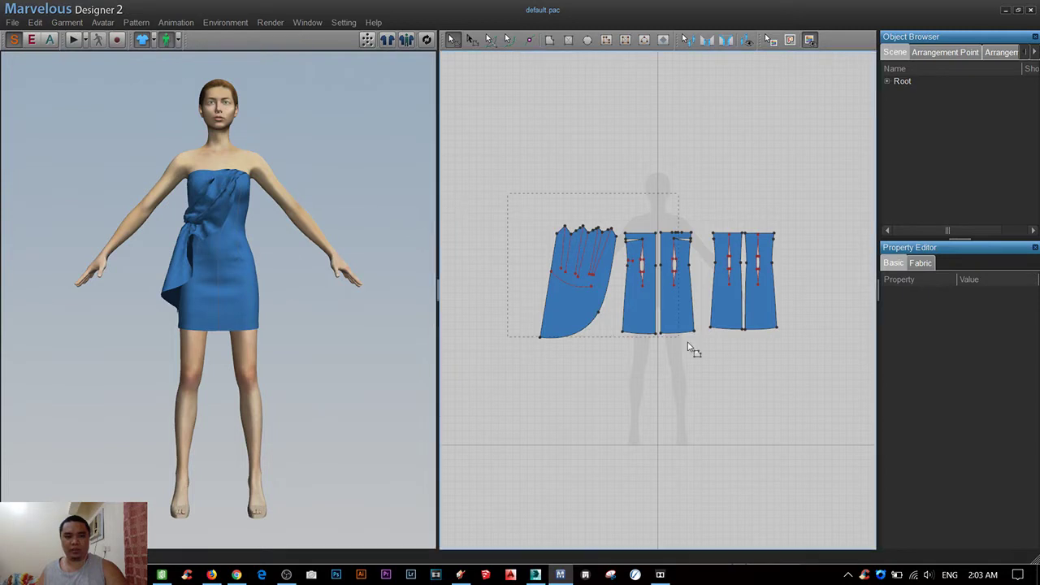
key("Delete")
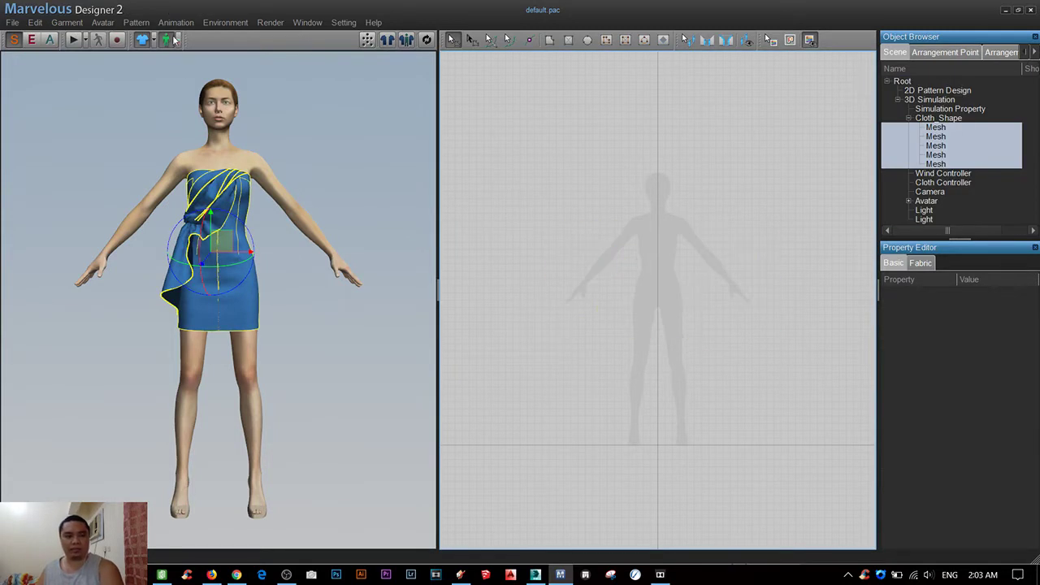
left_click(146, 23)
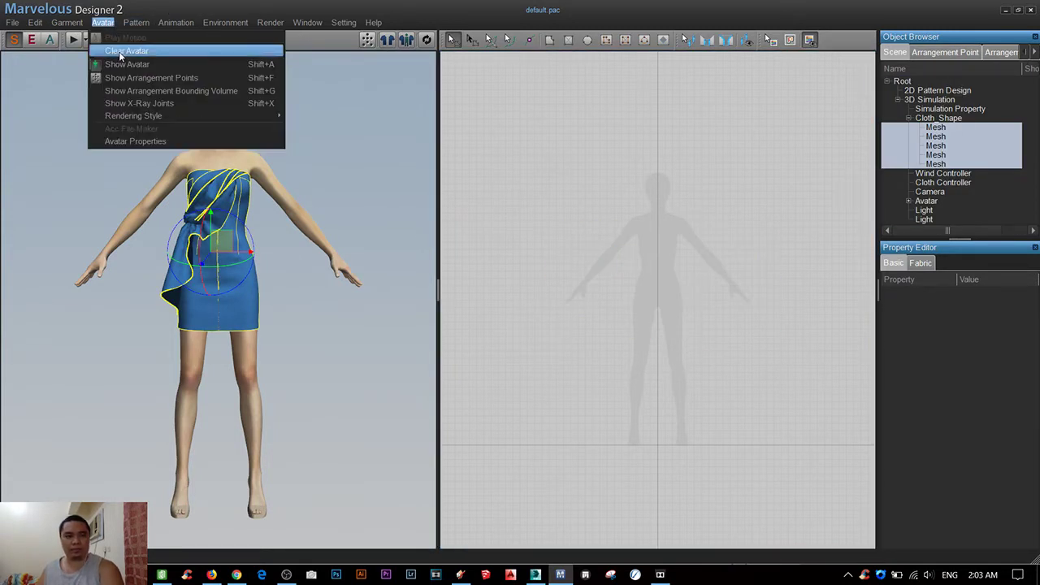
left_click(121, 52)
key("Delete")
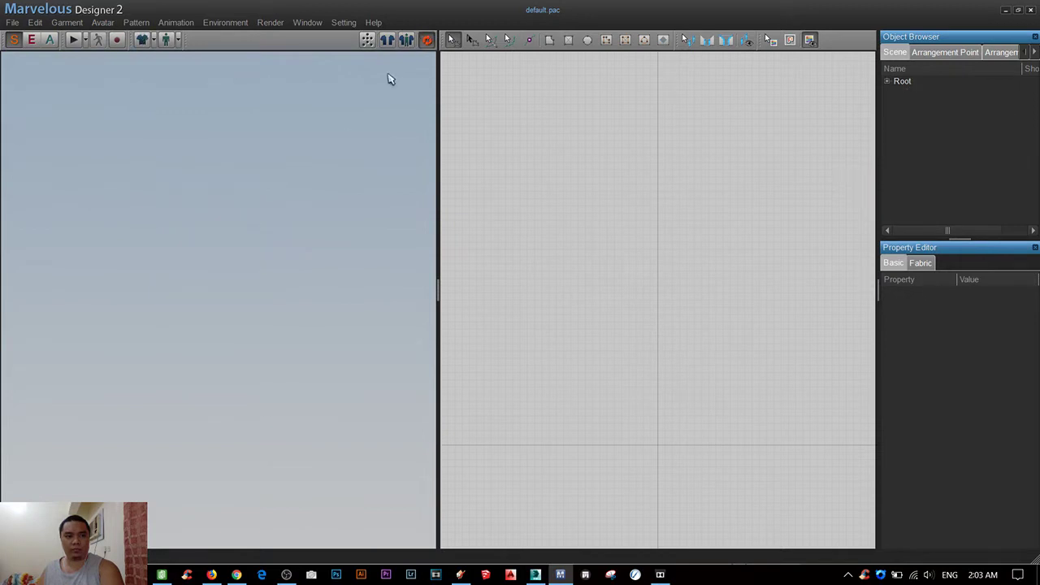
- Start a new scene and import the box OBJ file into the 3D view
left_click(12, 23)
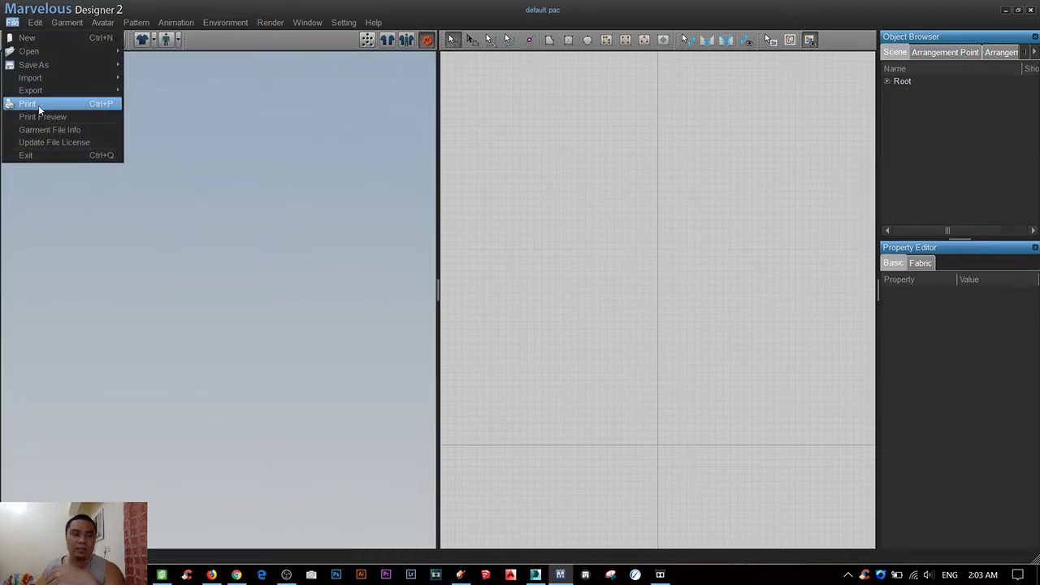
mouse_move(30, 77)
left_click(163, 92)
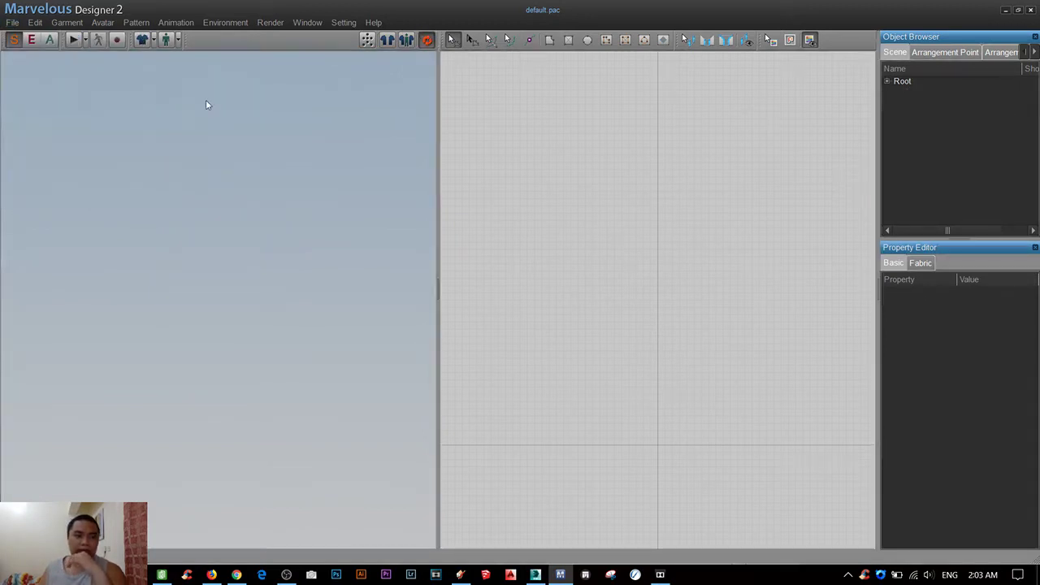
double_click(406, 121)
left_click(536, 417)
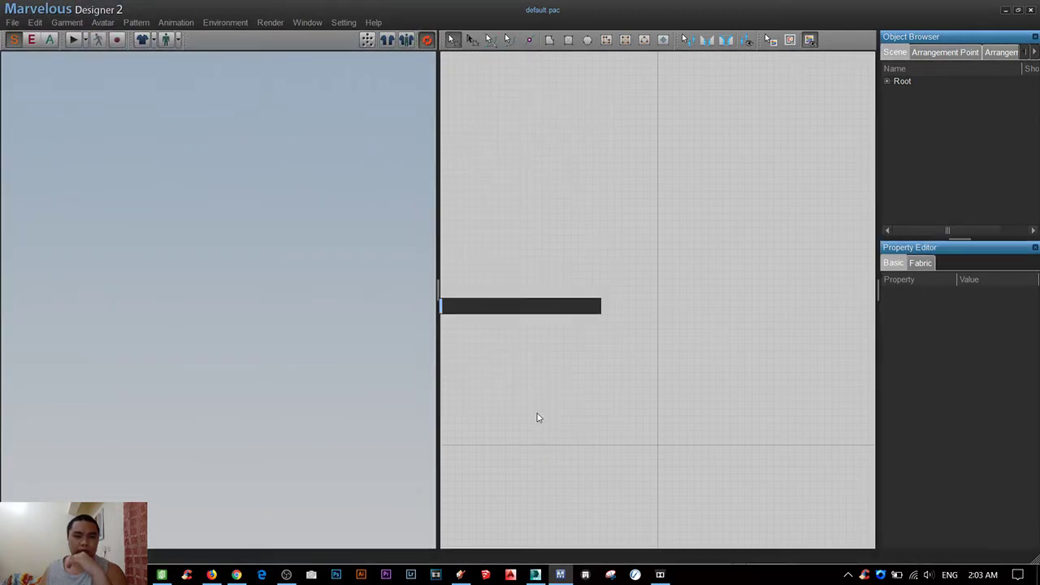
mouse_move(262, 379)
right_mouse_down()
mouse_move(236, 363)
mouse_move(279, 364)
mouse_move(260, 368)
right_mouse_up()
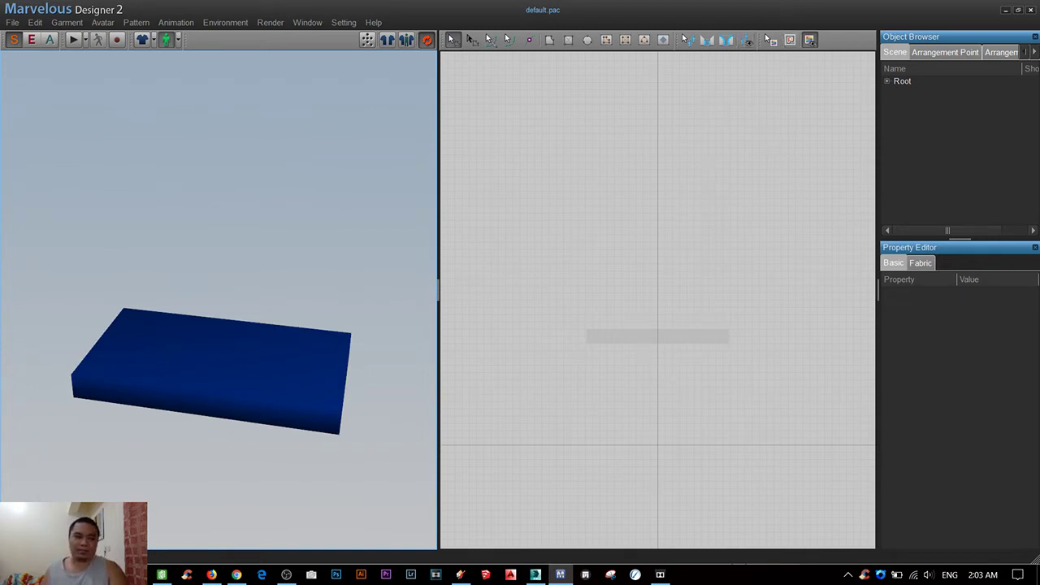
- Draw a rectangular cloth pattern in the 2D window
middle_click_drag(216, 422, 213, 378)
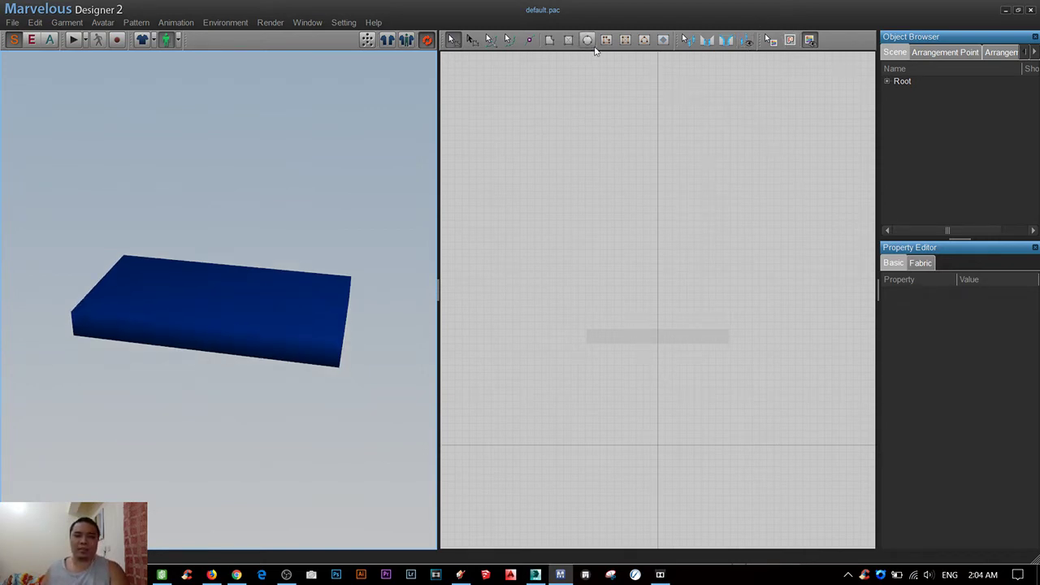
left_click(568, 40)
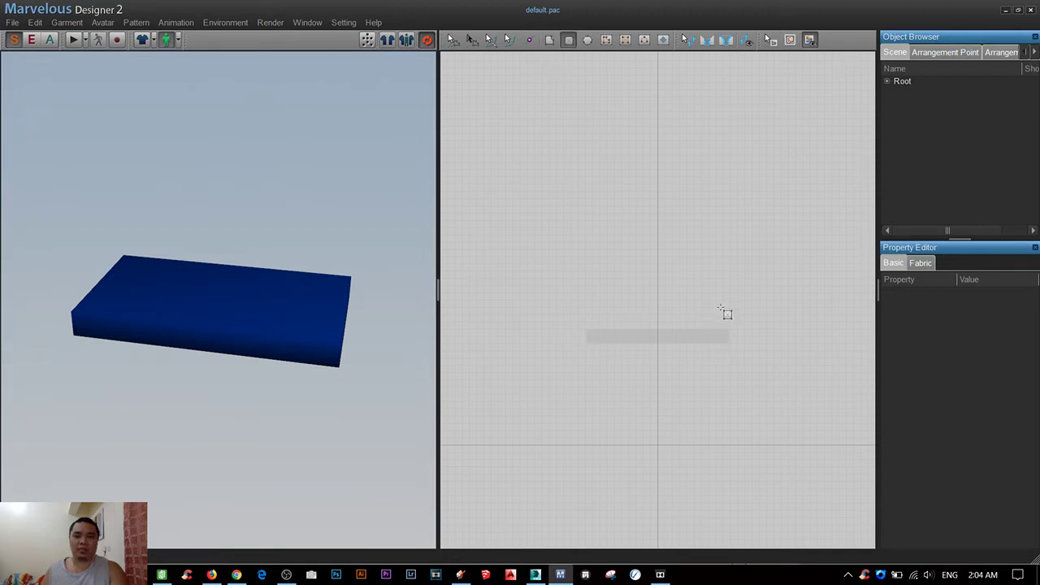
left_click_drag(735, 262, 660, 313)
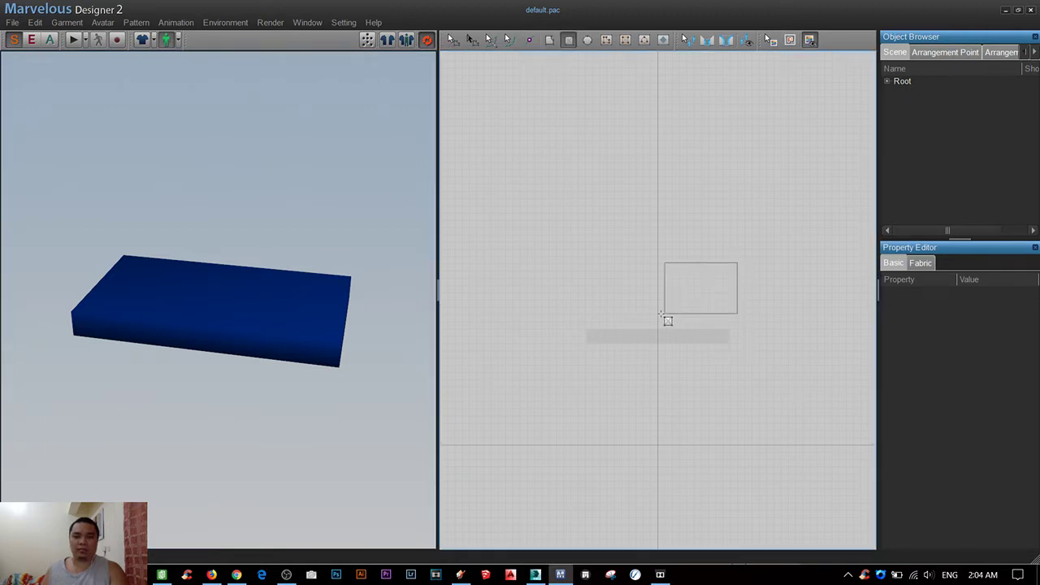
left_click_drag(579, 332, 579, 331)
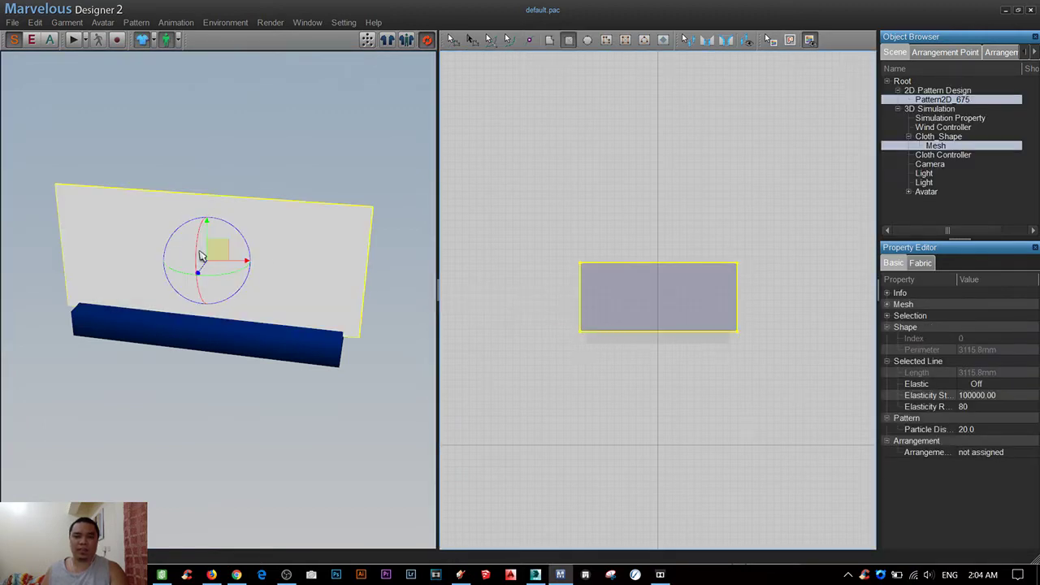
- Rotate the cloth panel with the gizmo so it lies flat above the box
mouse_move(201, 257)
right_mouse_down()
mouse_move(406, 51)
mouse_move(328, 262)
mouse_move(323, 312)
mouse_move(321, 290)
right_mouse_up()
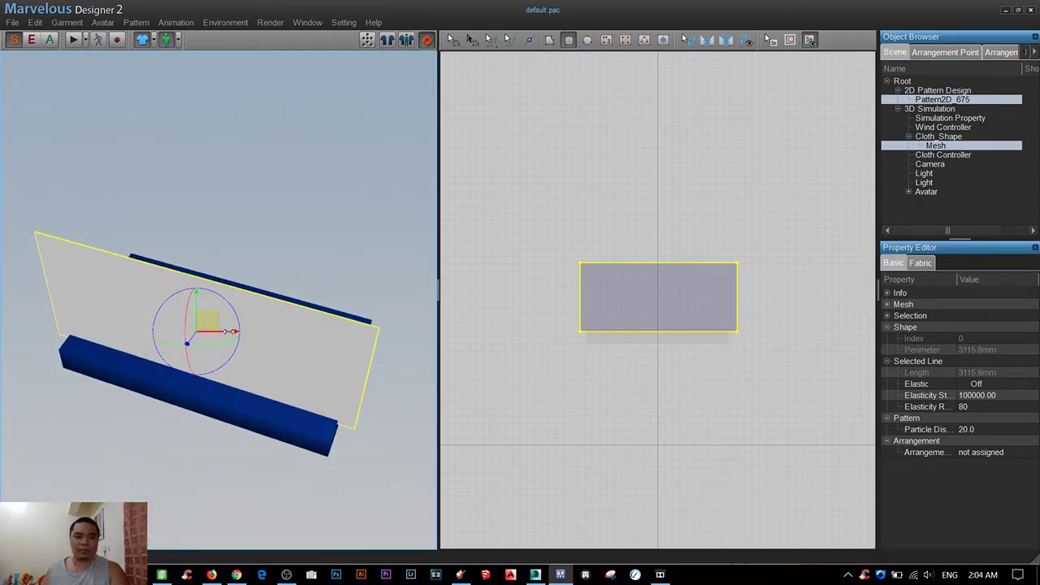
left_click(329, 179)
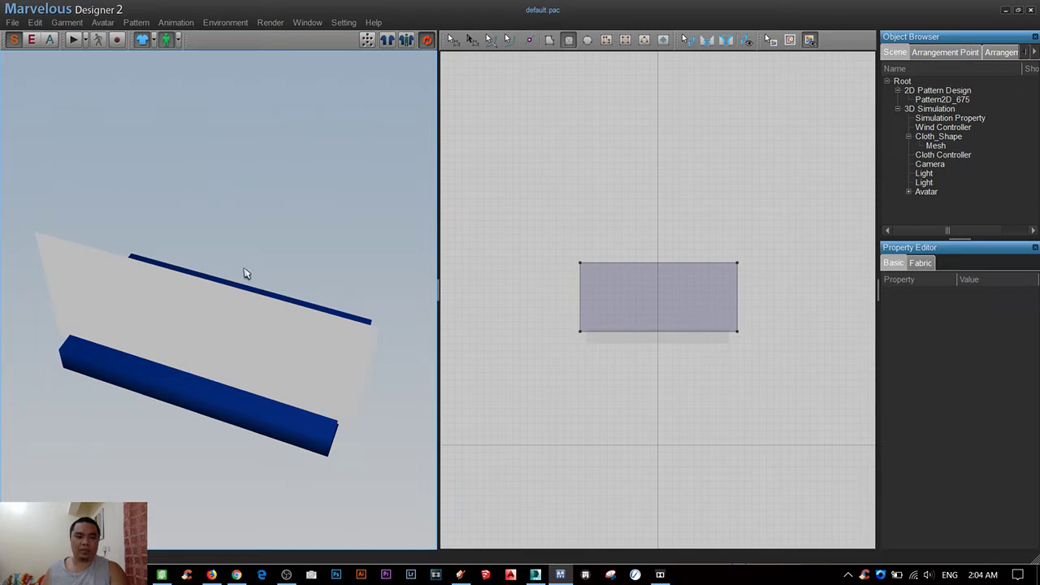
right_click(338, 152)
mouse_move(362, 244)
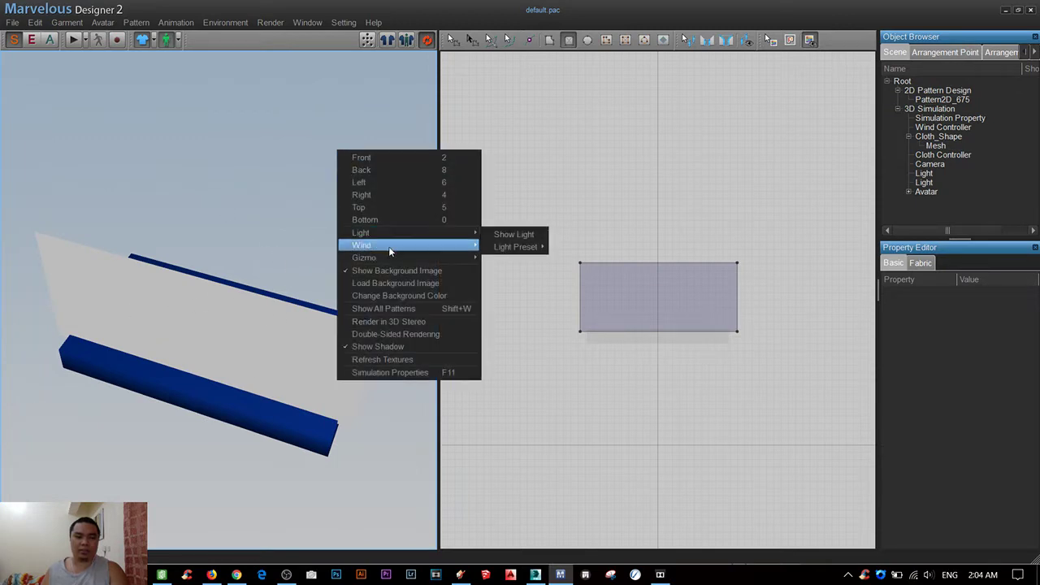
left_click(528, 271)
left_click(219, 340)
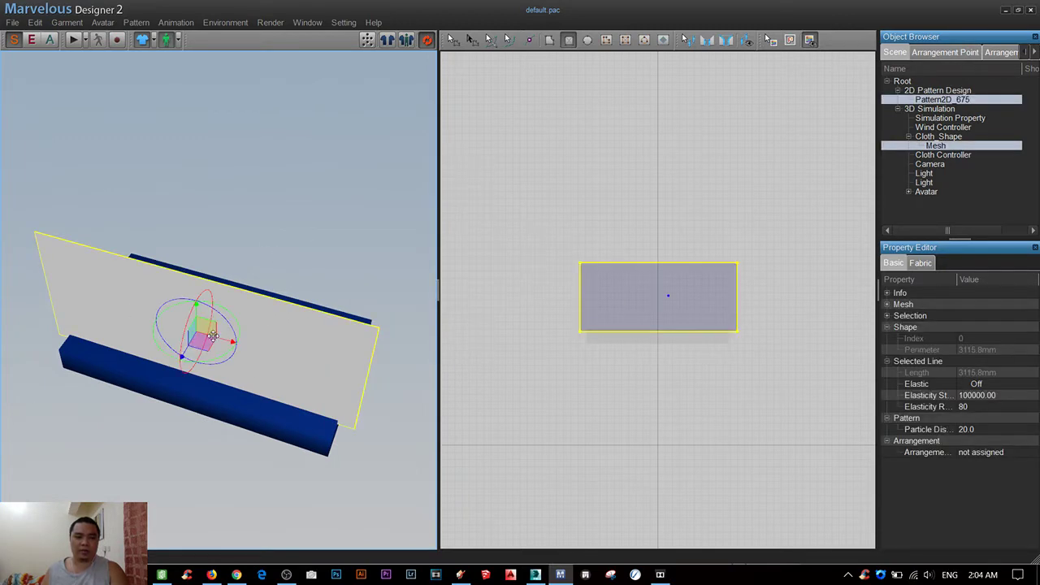
mouse_move(219, 340)
right_mouse_down()
mouse_move(214, 355)
mouse_move(195, 280)
right_mouse_up()
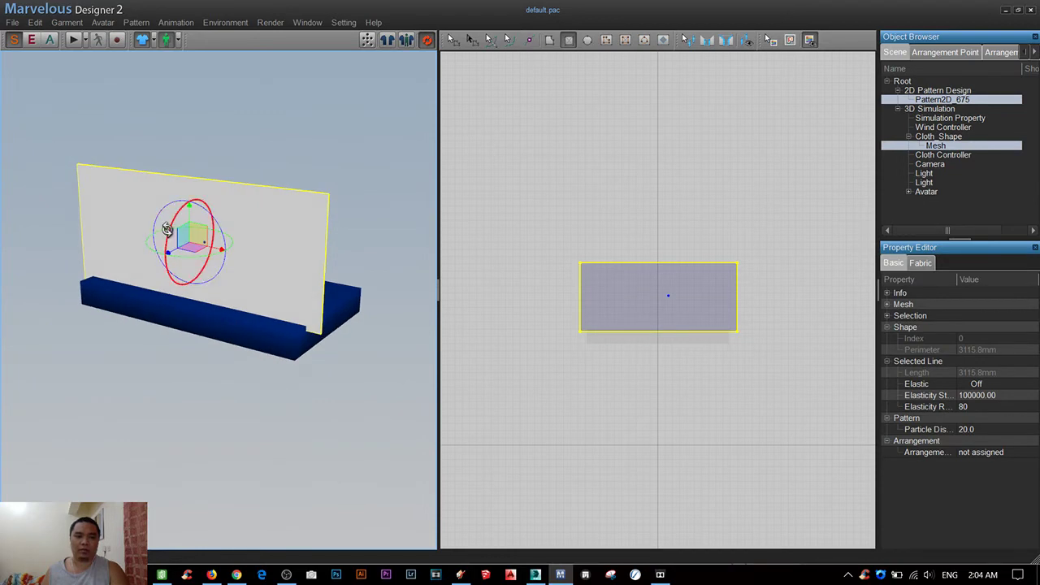
left_click_drag(166, 229, 197, 199)
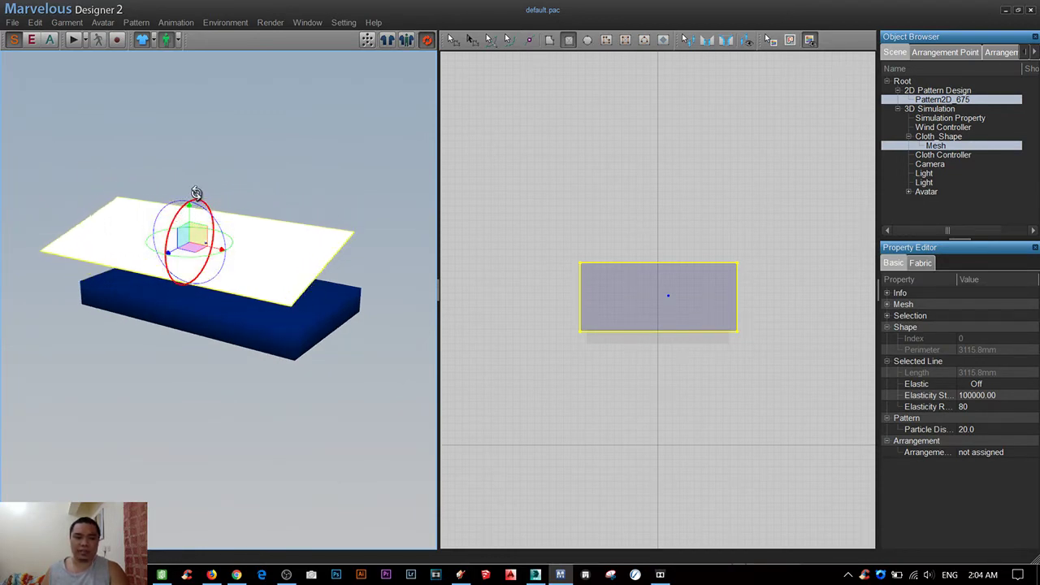
mouse_move(197, 203)
right_mouse_down()
mouse_move(234, 360)
mouse_move(160, 306)
mouse_move(204, 431)
mouse_move(192, 407)
right_mouse_up()
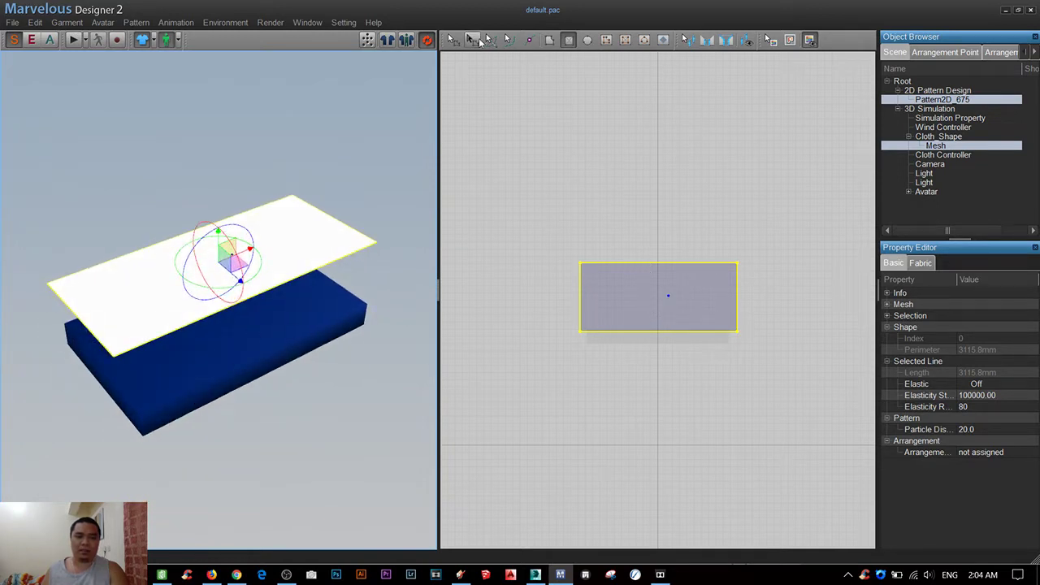
- Drag the panel's top edge outward to lengthen it over the box
left_click(662, 263)
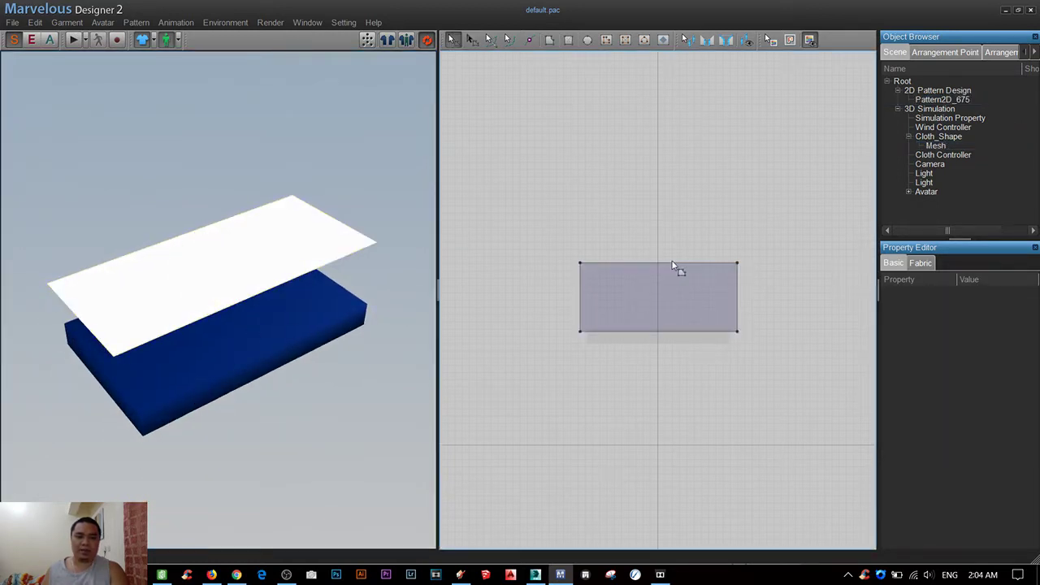
left_click(672, 263)
left_click_drag(673, 243, 671, 243)
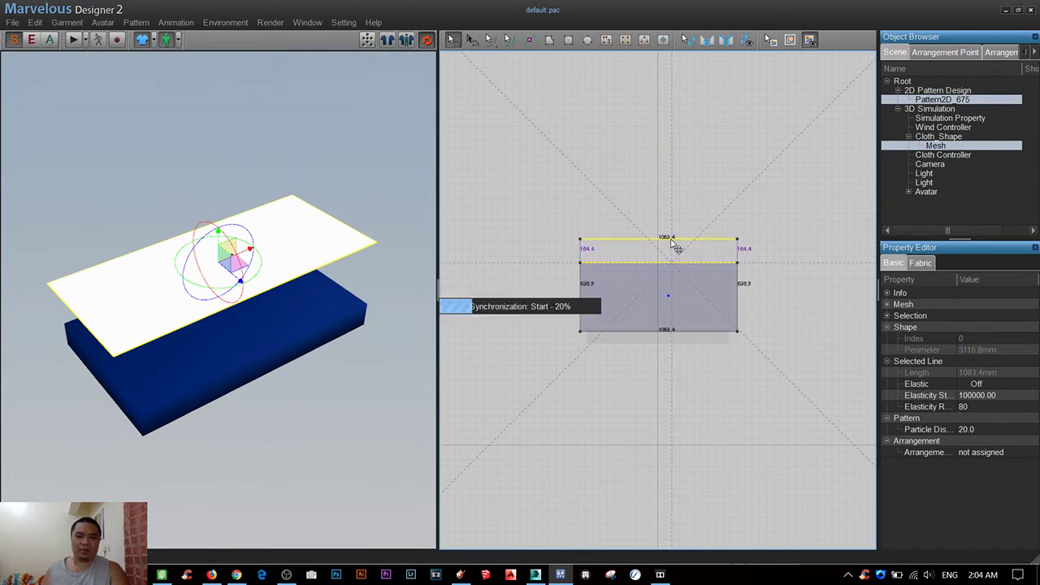
mouse_move(160, 429)
right_mouse_down()
mouse_move(206, 376)
mouse_move(208, 212)
mouse_move(284, 317)
right_mouse_up()
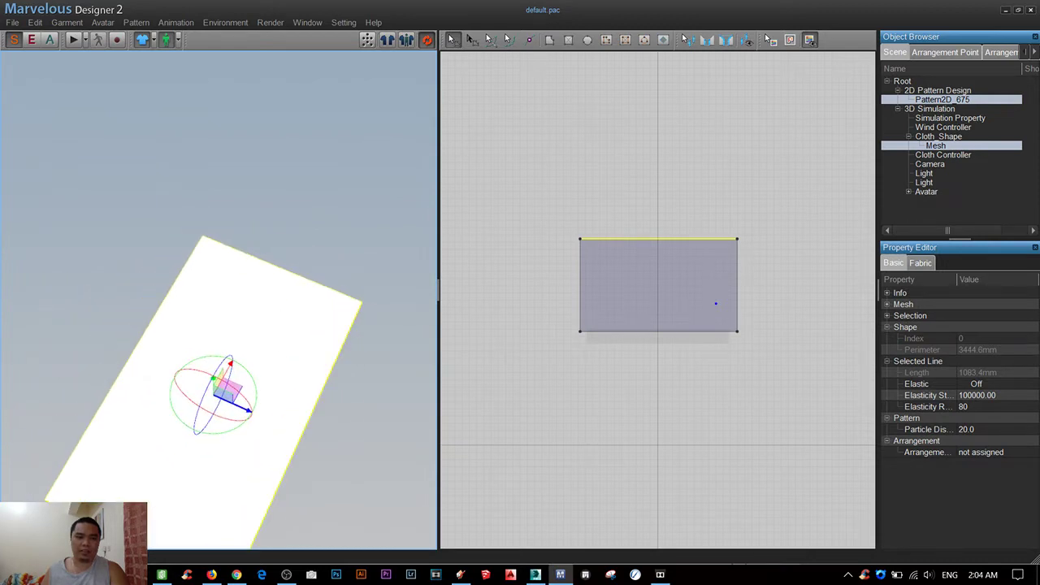
mouse_move(226, 400)
right_mouse_down()
mouse_move(304, 371)
mouse_move(297, 288)
mouse_move(196, 253)
mouse_move(178, 293)
mouse_move(280, 418)
right_mouse_up()
- Select the whole cloth panel and paste a duplicate with Ctrl+V
left_click(497, 88)
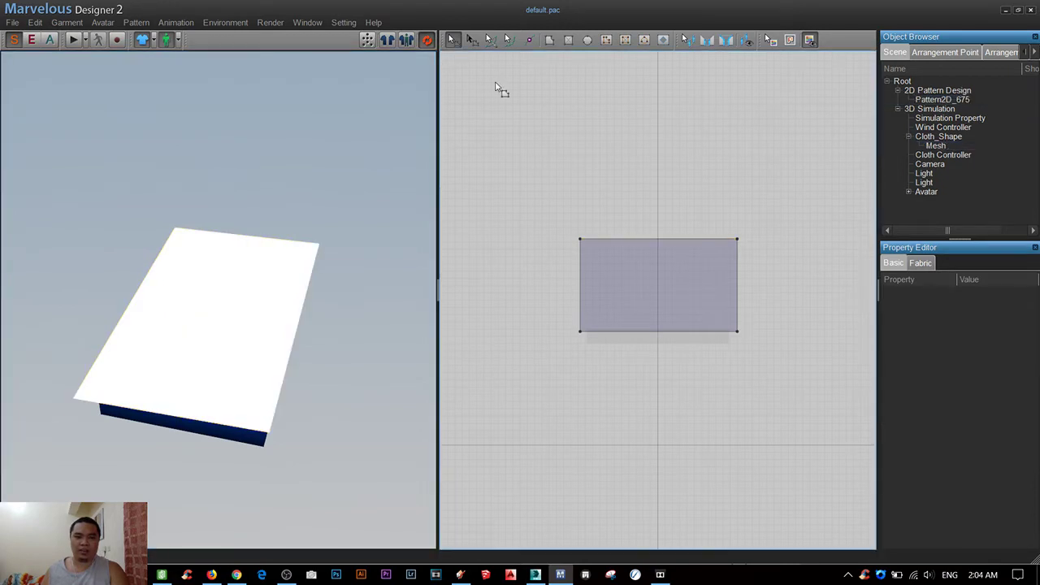
left_click(705, 283)
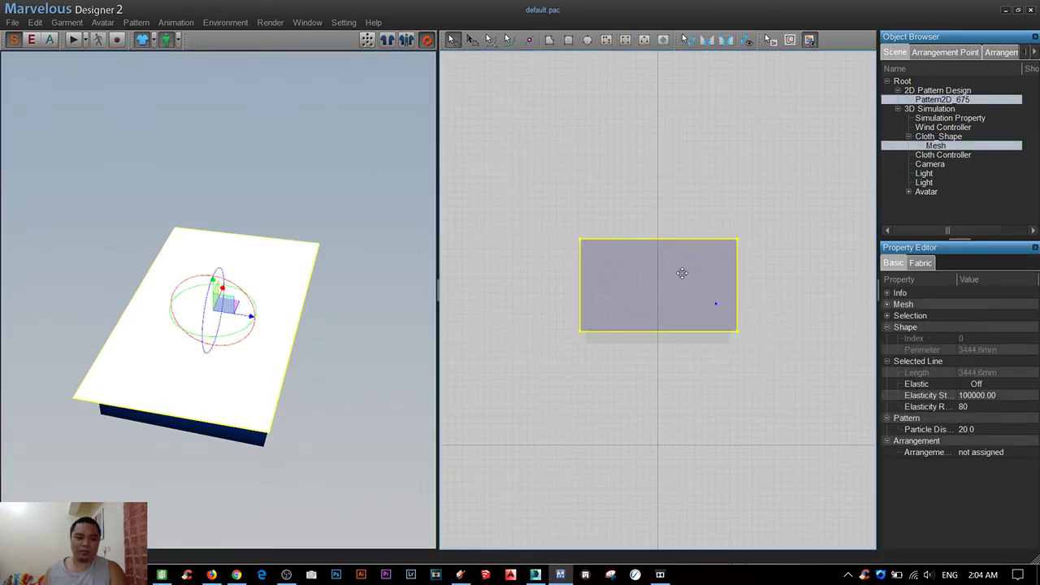
key("ctrl+v")
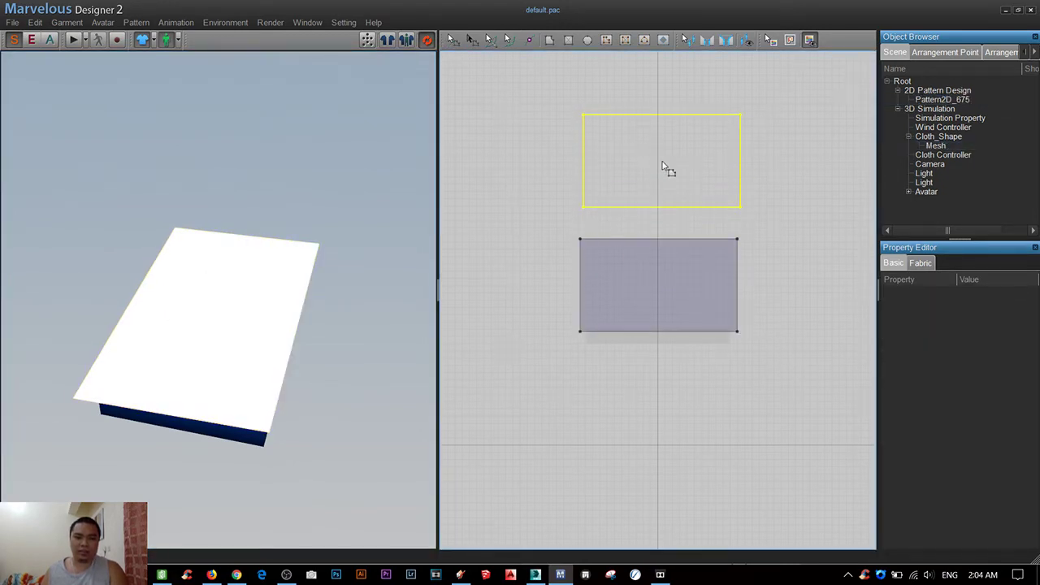
- Place the duplicate panel, rotate it flat and move it beneath the box
left_click(655, 165)
mouse_move(244, 241)
right_mouse_down()
mouse_move(231, 288)
mouse_move(251, 274)
right_mouse_up()
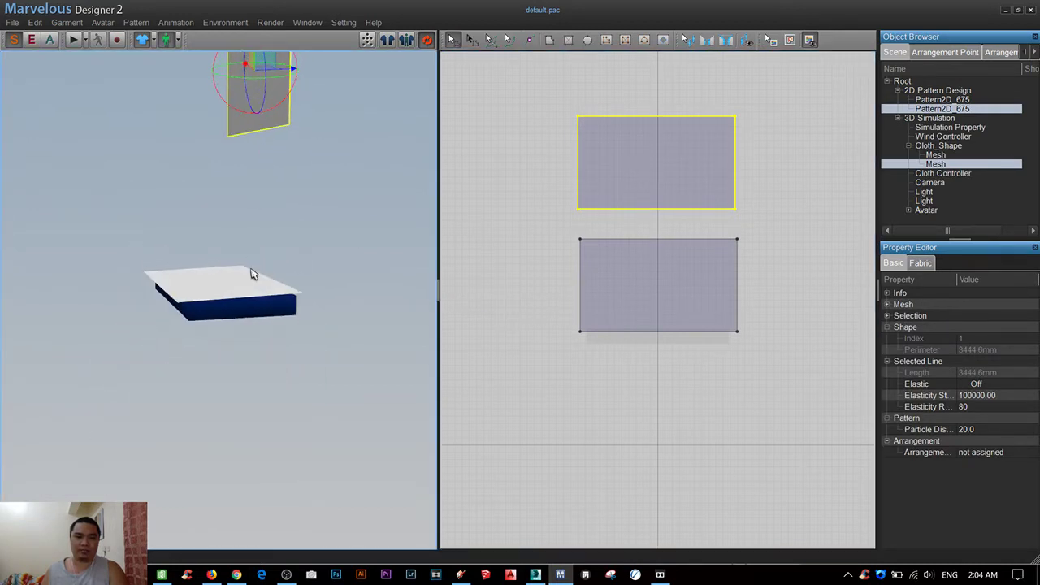
middle_click_drag(256, 263, 255, 335)
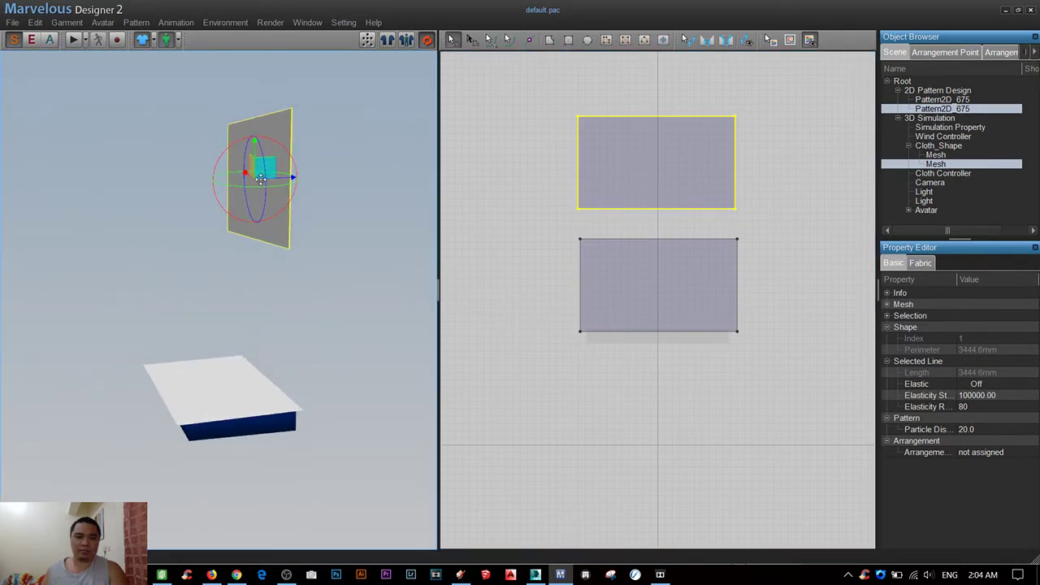
mouse_move(260, 179)
right_mouse_down()
mouse_move(285, 251)
mouse_move(297, 226)
right_mouse_up()
mouse_move(299, 193)
left_mouse_down()
mouse_move(336, 255)
mouse_move(339, 284)
left_mouse_up()
mouse_move(265, 181)
right_mouse_down()
mouse_move(267, 227)
mouse_move(248, 165)
right_mouse_up()
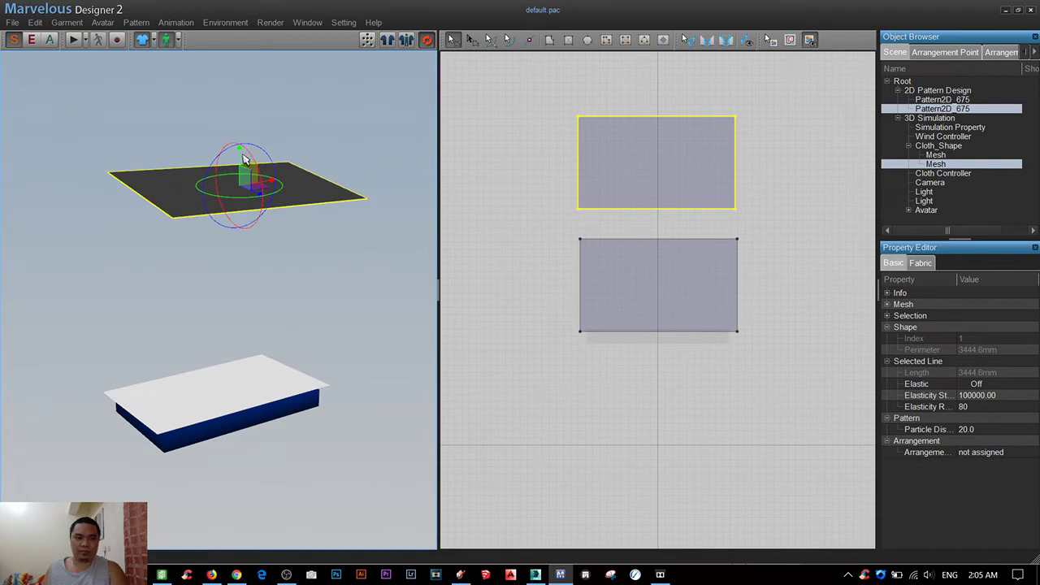
left_click_drag(244, 159, 232, 429)
mouse_move(232, 429)
right_mouse_down()
mouse_move(262, 457)
mouse_move(290, 399)
mouse_move(282, 443)
mouse_move(224, 477)
mouse_move(225, 364)
mouse_move(239, 299)
mouse_move(310, 309)
mouse_move(257, 370)
mouse_move(158, 395)
mouse_move(239, 366)
mouse_move(251, 415)
mouse_move(405, 335)
right_mouse_up()
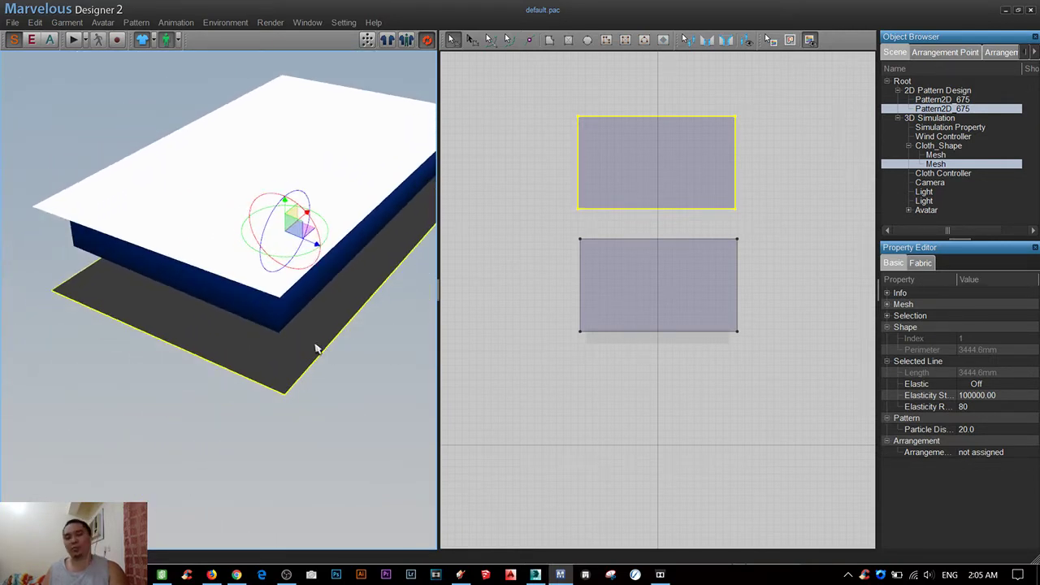
- Nudge the top cloth panel slightly upward above the box
mouse_move(317, 349)
right_mouse_down()
mouse_move(209, 371)
mouse_move(231, 364)
mouse_move(230, 343)
mouse_move(220, 344)
right_mouse_up()
left_click(243, 397)
left_click(266, 236)
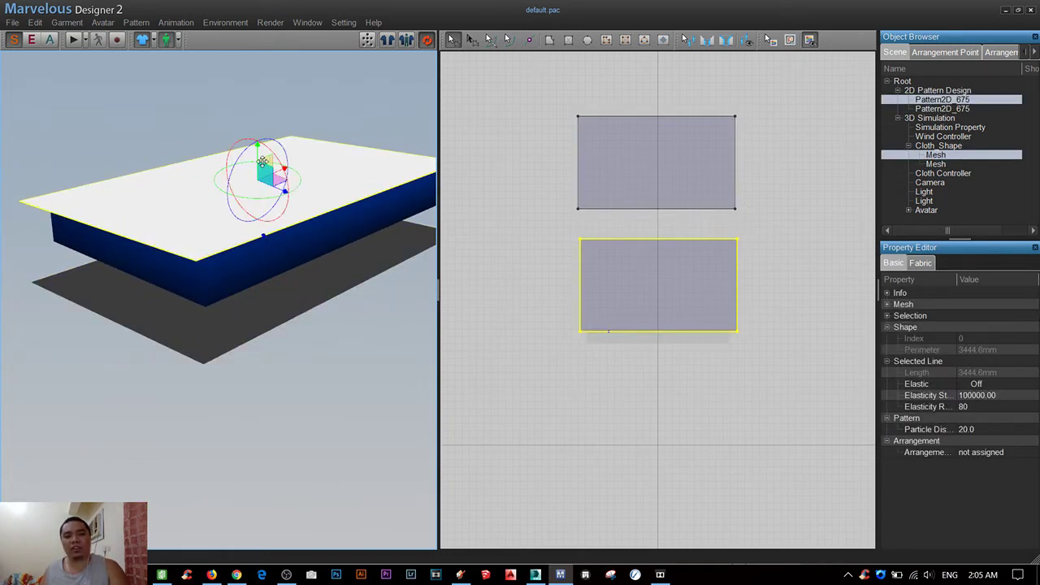
left_click_drag(257, 151, 276, 269)
left_click(492, 211)
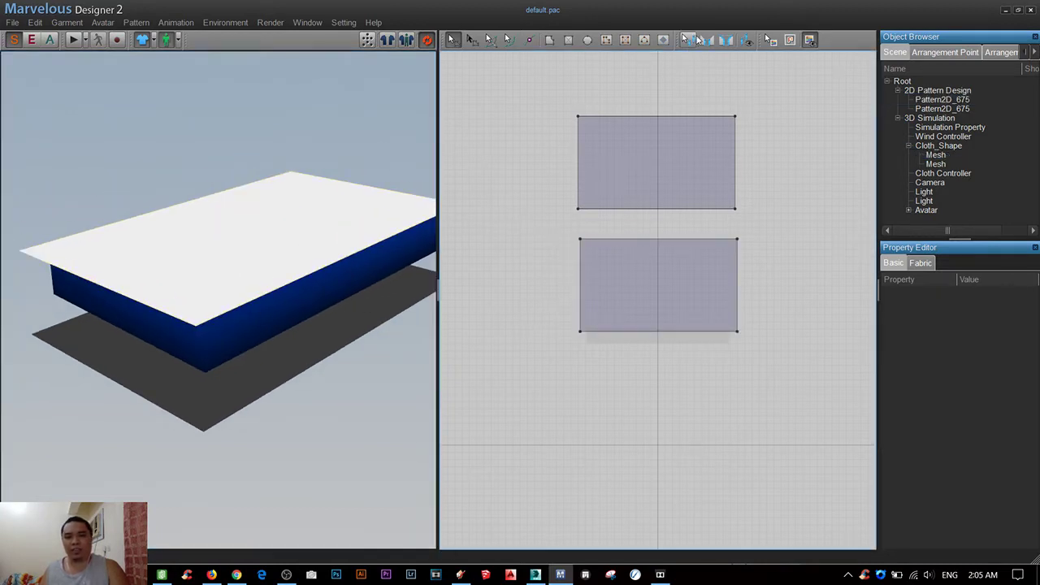
left_click(704, 39)
- Sew the lower pattern's right edge to the upper pattern's right edge
left_click(686, 239)
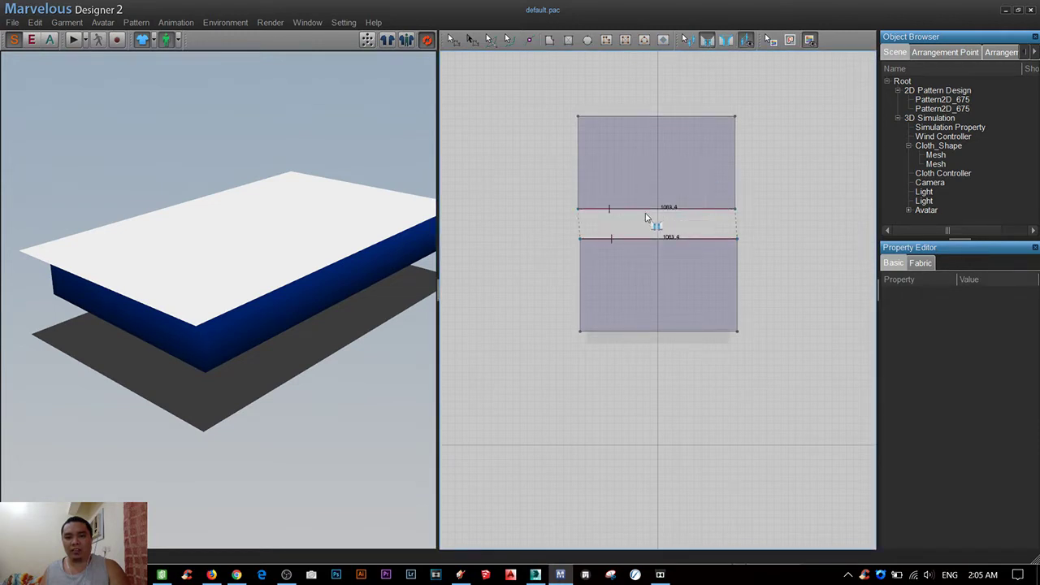
left_click(646, 211)
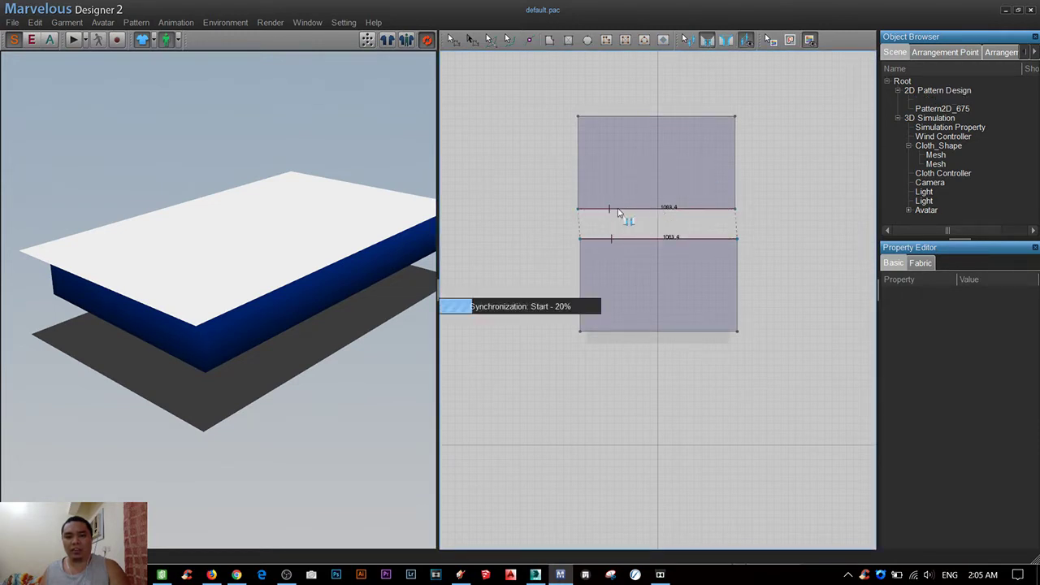
mouse_move(162, 380)
right_mouse_down()
mouse_move(230, 391)
mouse_move(223, 374)
right_mouse_up()
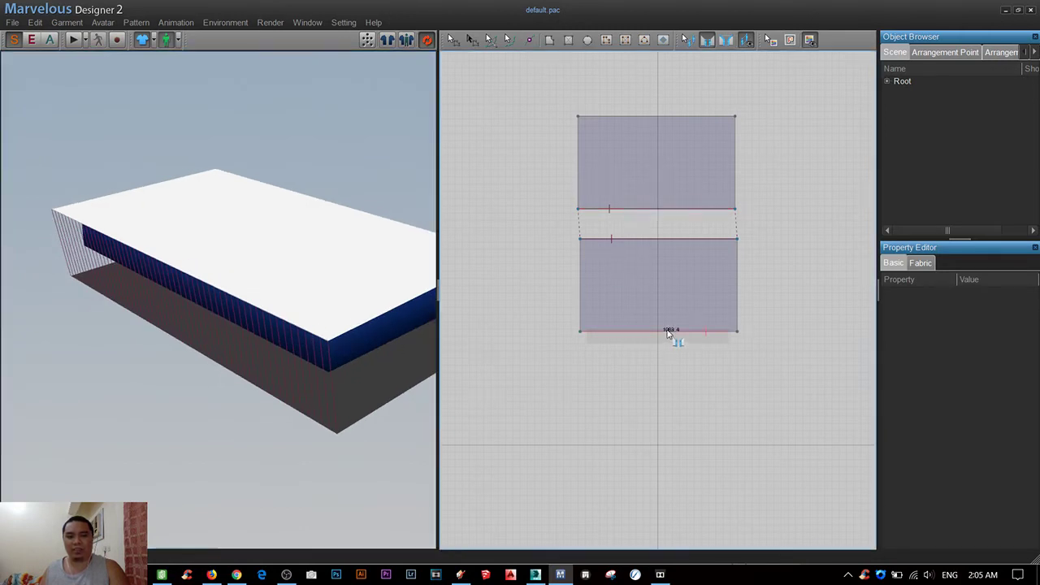
left_click(681, 120)
right_click_drag(218, 379, 86, 374)
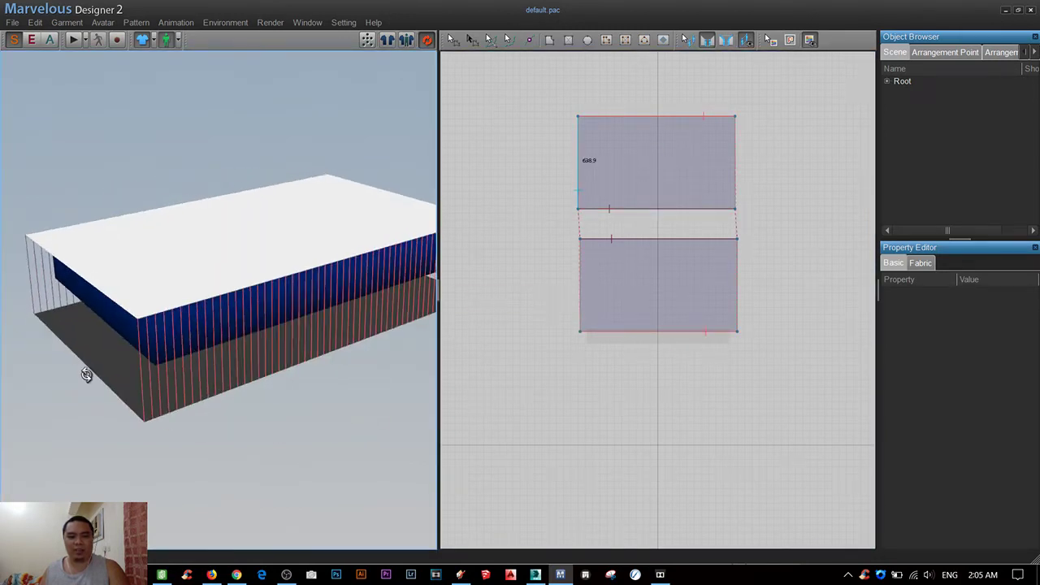
left_click(738, 294)
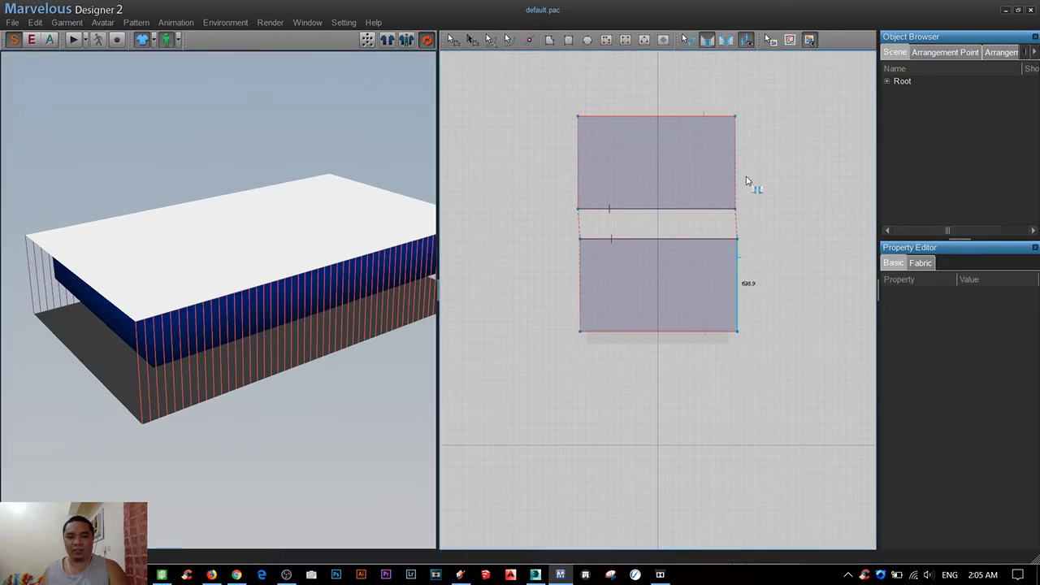
left_click(736, 178)
right_click_drag(47, 395, 102, 362)
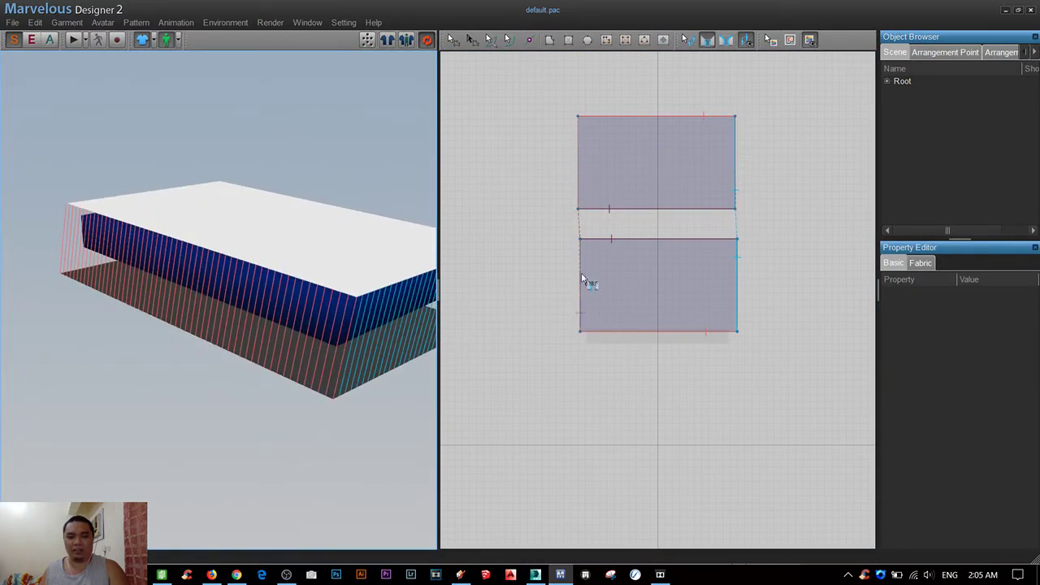
- Sew the upper and lower patterns' left edges together
left_click(580, 307)
left_click(577, 168)
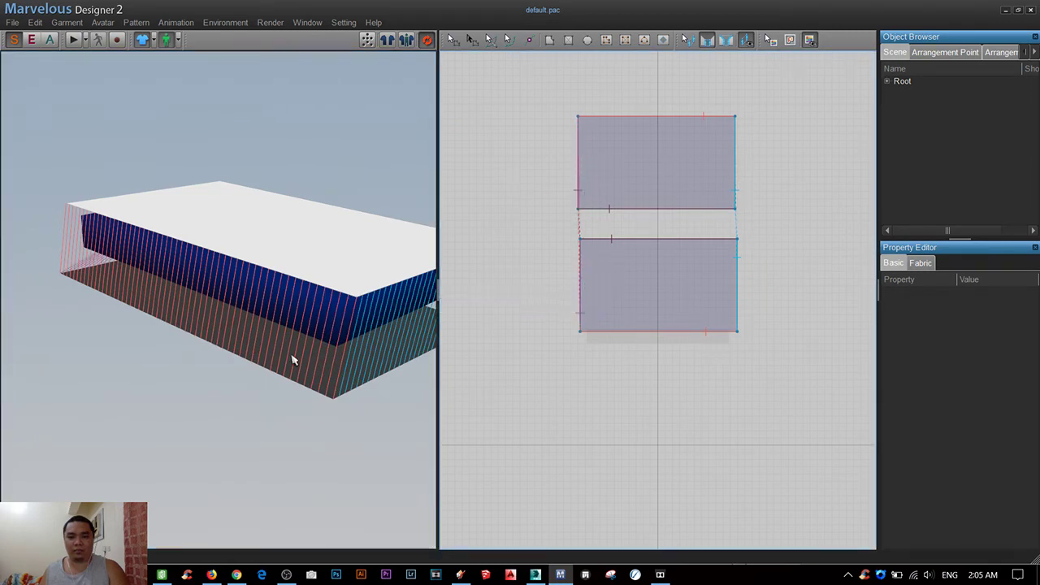
mouse_move(290, 359)
right_mouse_down()
mouse_move(193, 339)
mouse_move(203, 335)
right_mouse_up()
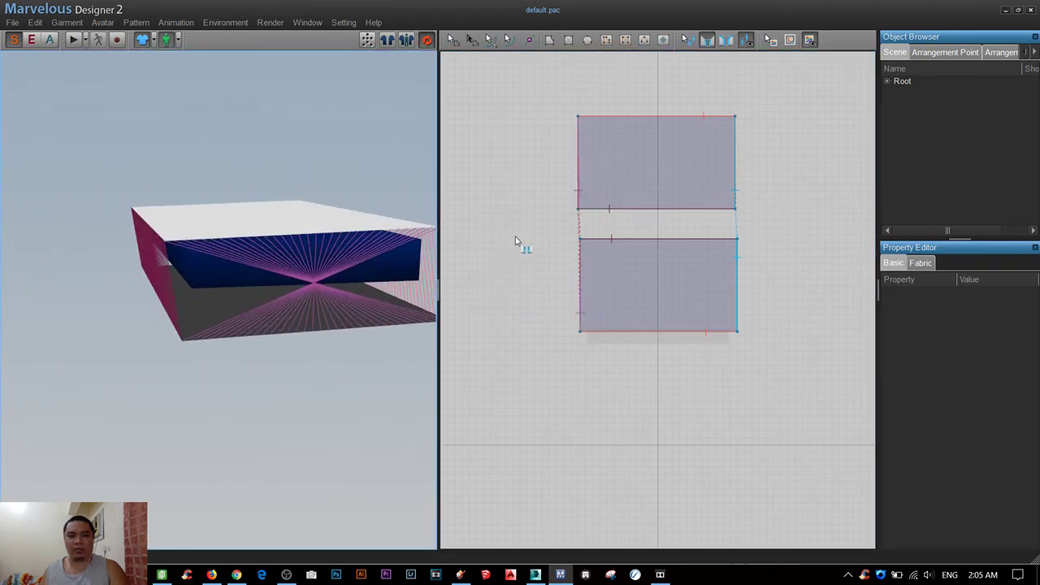
left_click(579, 165)
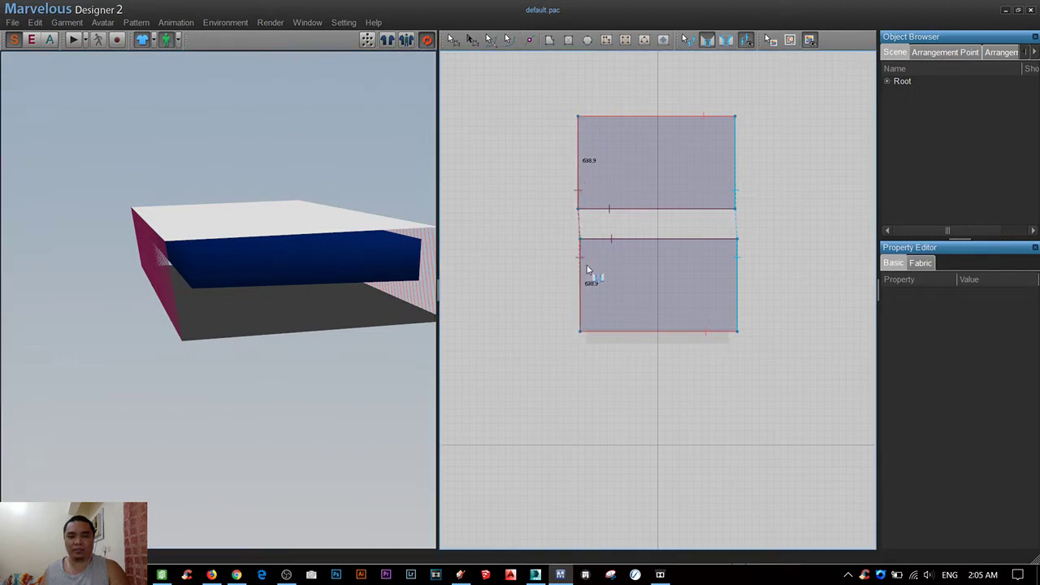
left_click(588, 271)
mouse_move(302, 349)
right_mouse_down()
mouse_move(469, 340)
mouse_move(408, 353)
mouse_move(394, 398)
right_mouse_up()
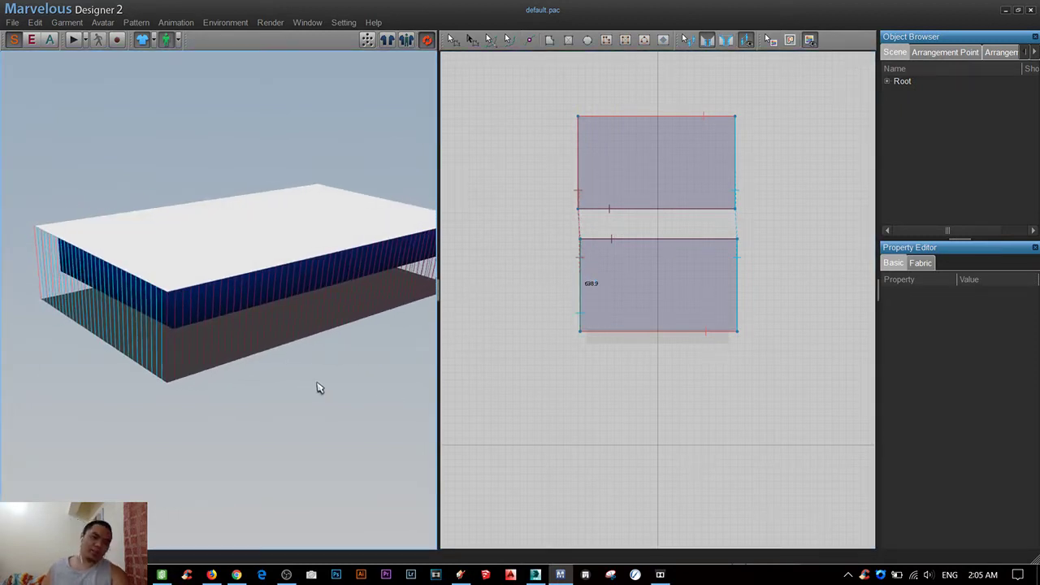
- Simulate the sewn panels and drag the cloth until it settles around the box, then select the lower pattern
left_click(77, 43)
left_click(246, 234)
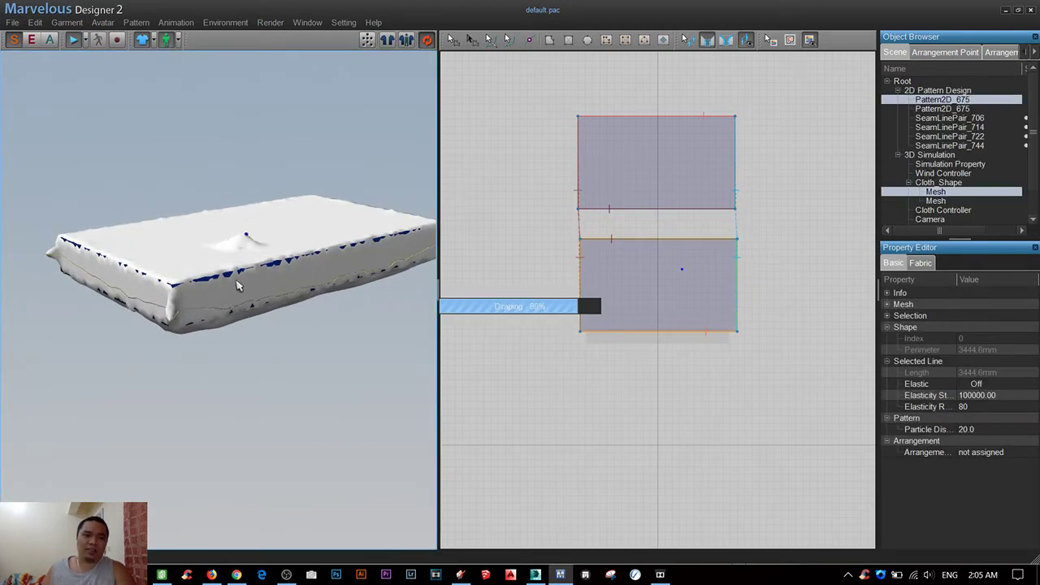
mouse_move(177, 302)
left_mouse_down()
mouse_move(253, 352)
mouse_move(158, 373)
left_mouse_up()
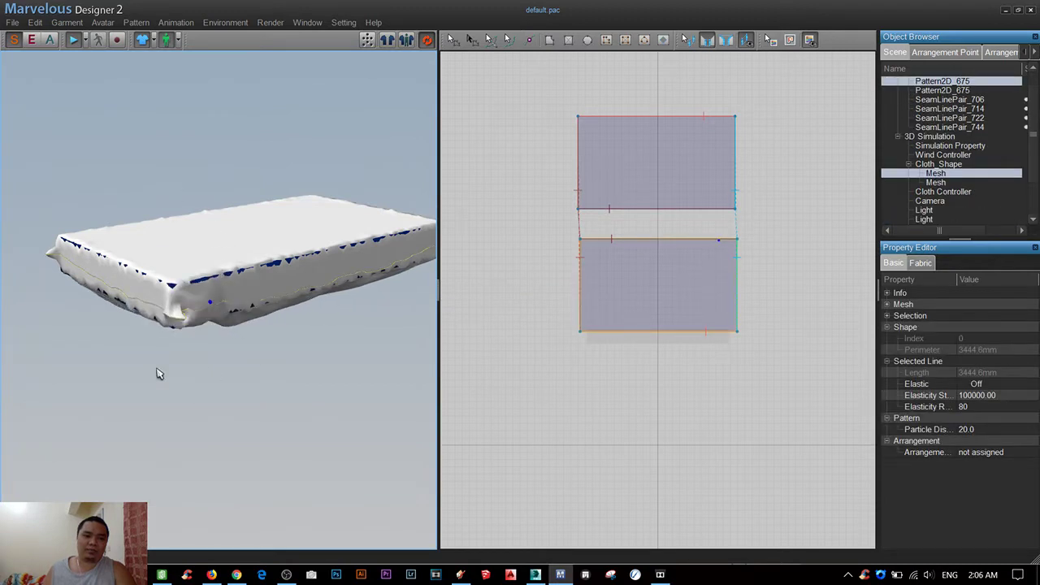
left_click_drag(220, 297, 252, 292)
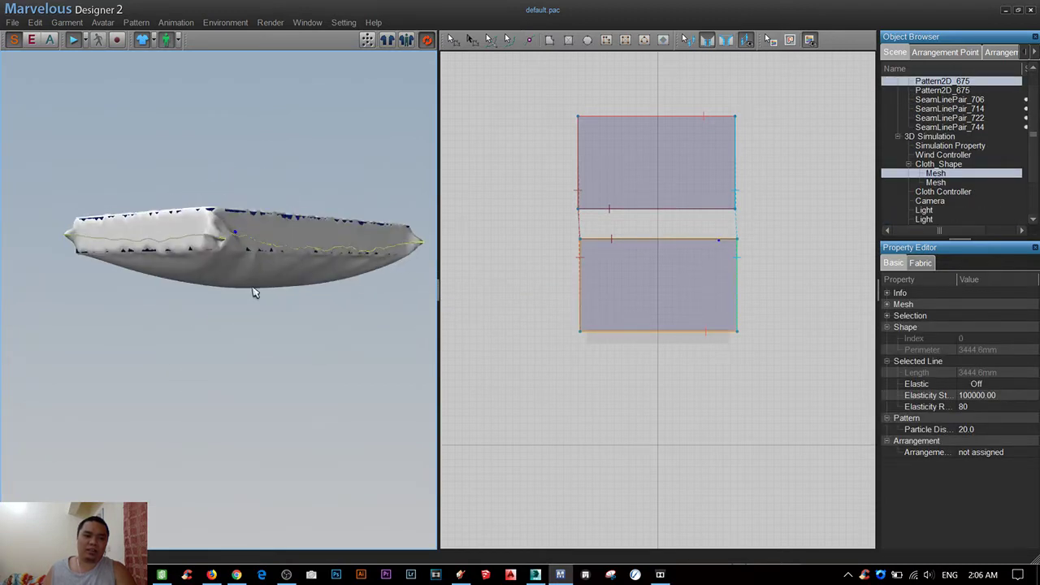
left_click(253, 291)
mouse_move(267, 225)
left_mouse_down()
mouse_move(253, 287)
mouse_move(151, 314)
left_mouse_up()
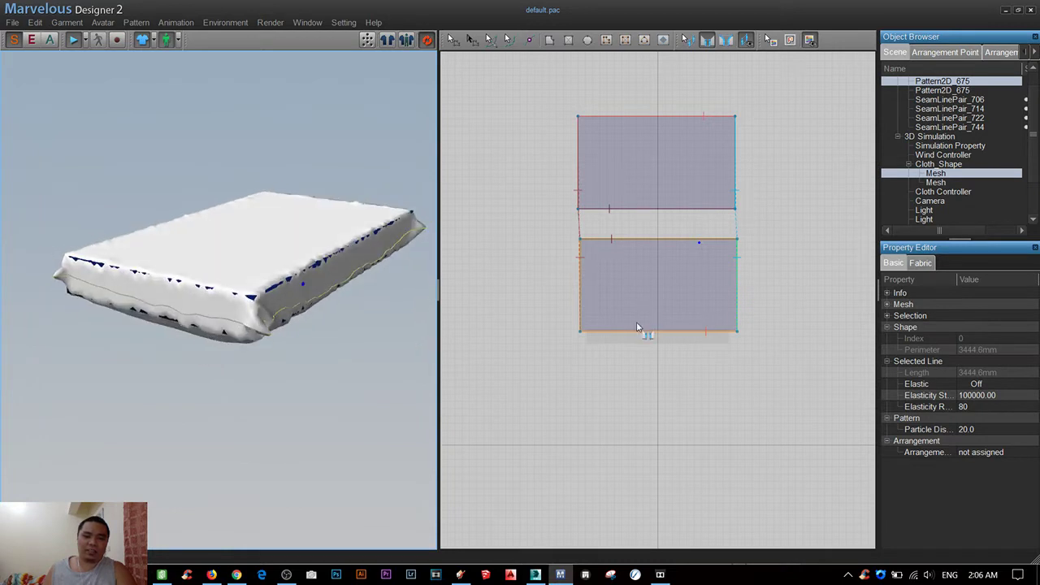
left_click(450, 41)
left_click(616, 321)
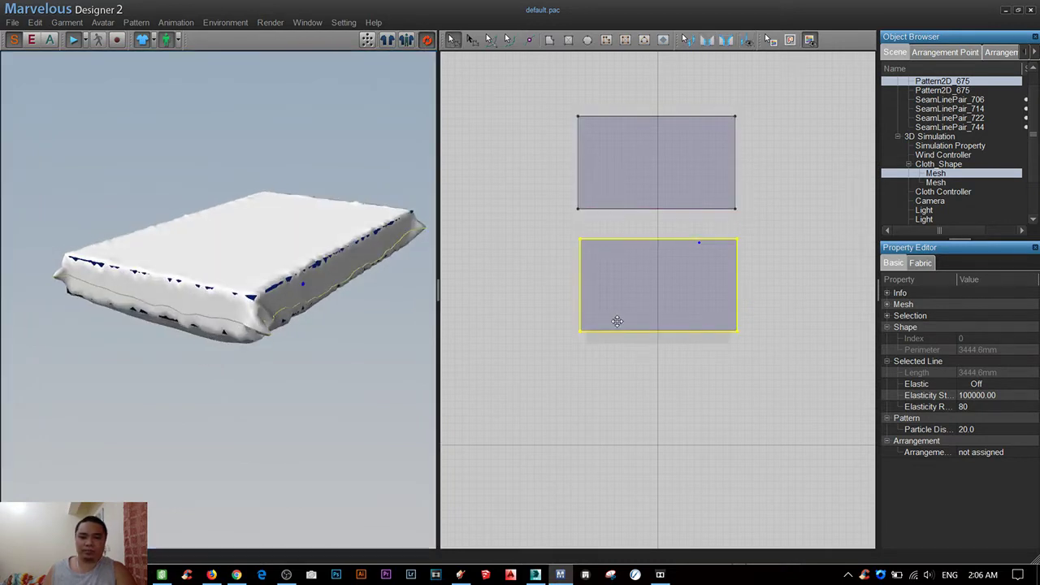
- Shorten the lower pattern by moving its bottom edge up and top edge down
left_click(630, 388)
left_click(639, 332)
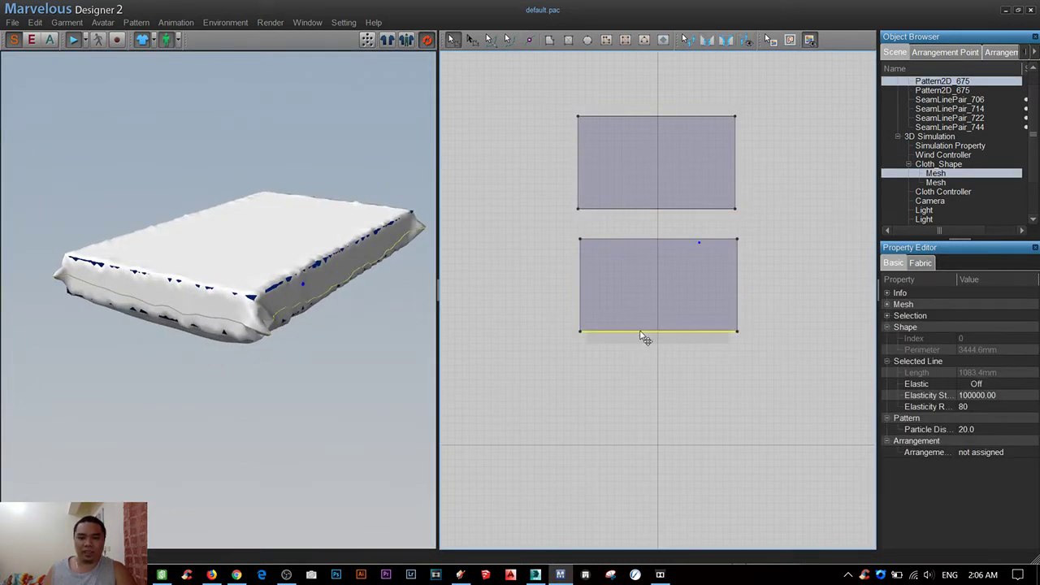
left_click_drag(642, 331, 642, 332)
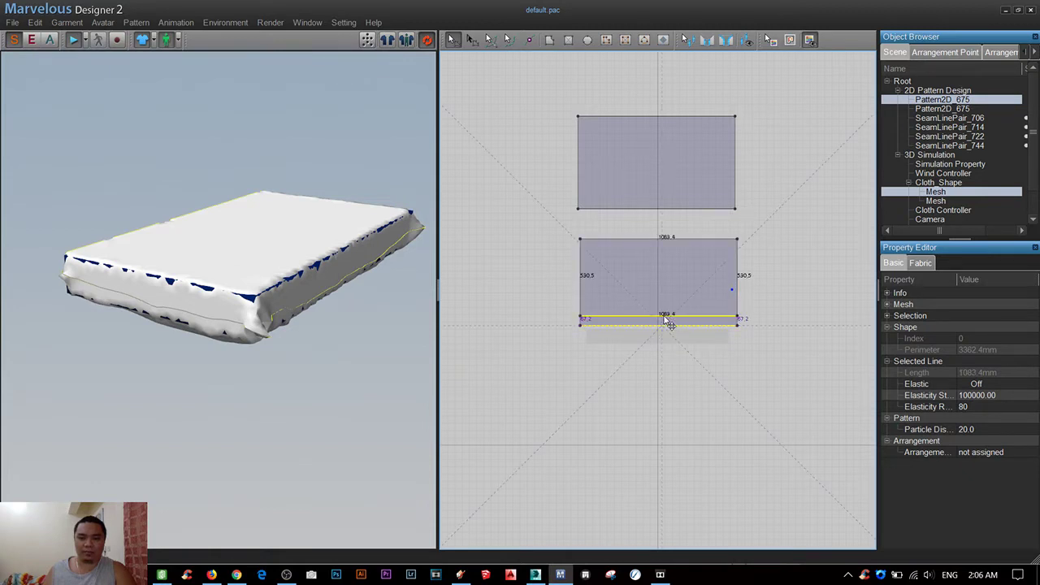
left_click_drag(666, 323, 668, 320)
right_click_drag(355, 364, 351, 332)
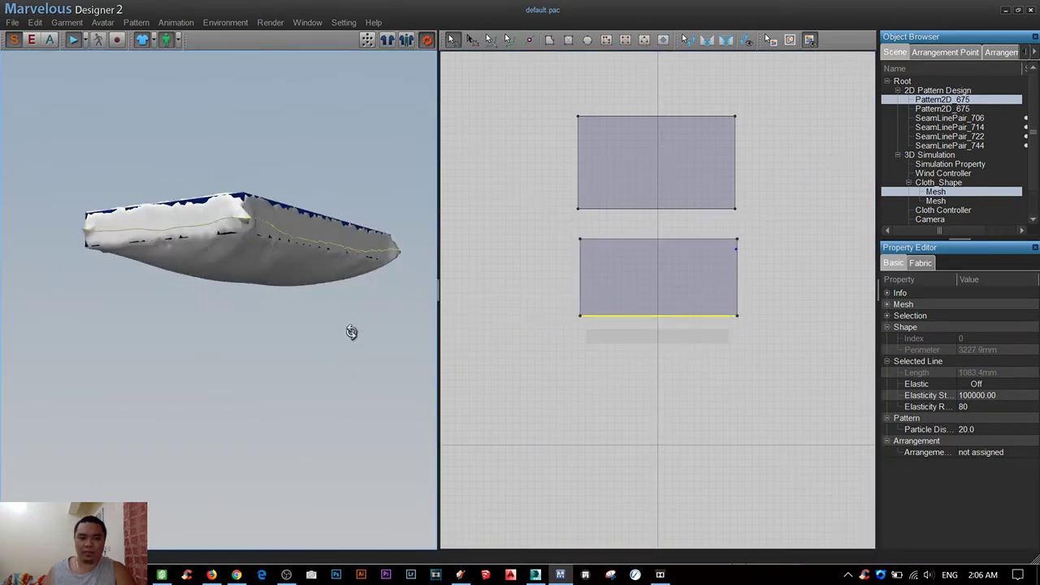
left_click(640, 240)
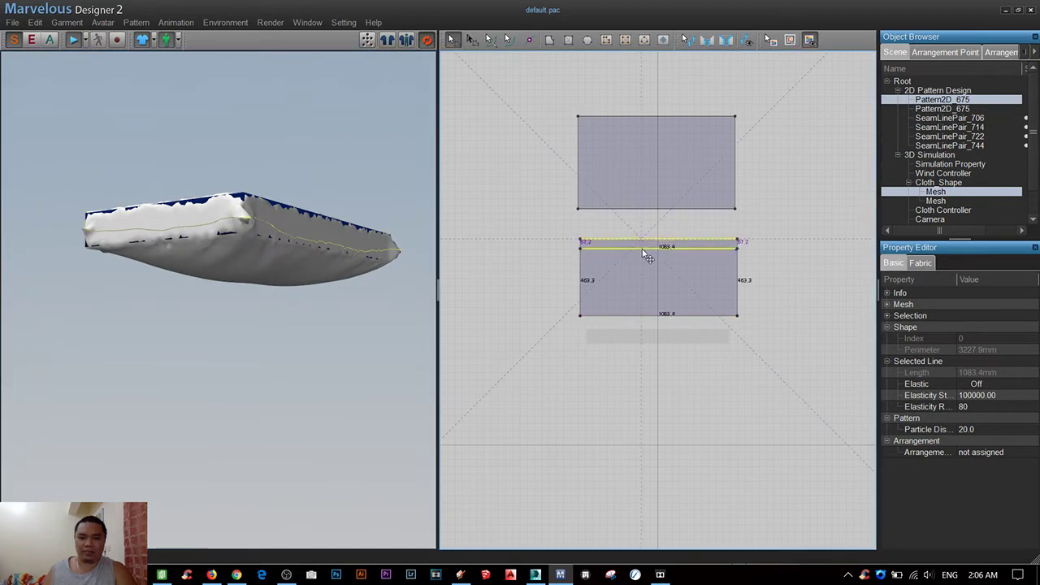
left_click_drag(645, 256, 646, 258)
right_click_drag(285, 294, 293, 292)
scroll(230, 325, "up", 3)
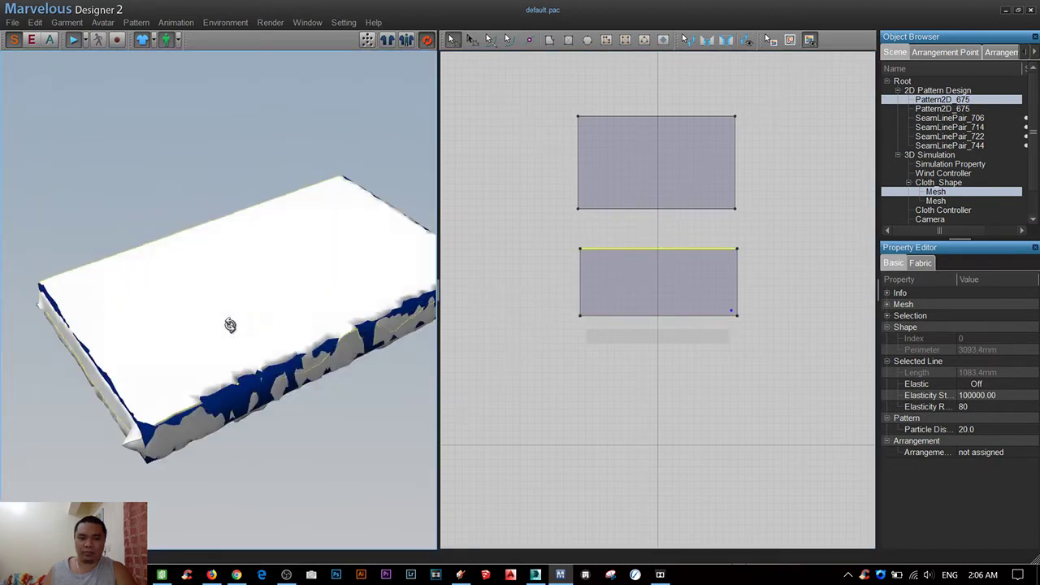
right_click_drag(228, 297, 352, 265)
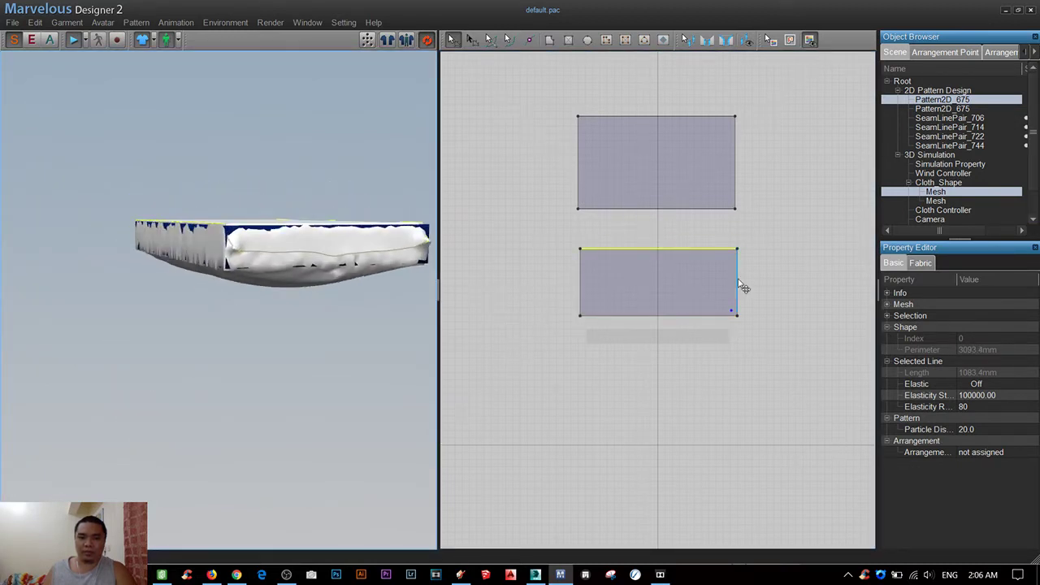
- Pull in the upper pattern's bottom and top edges, then shift the whole upper pattern slightly down
left_click(690, 316)
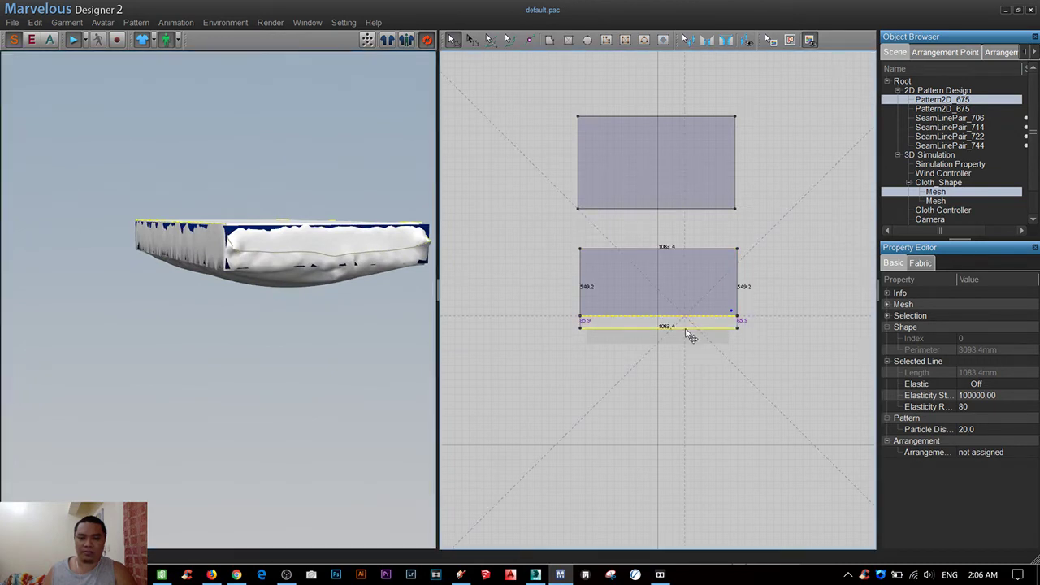
left_click(668, 207)
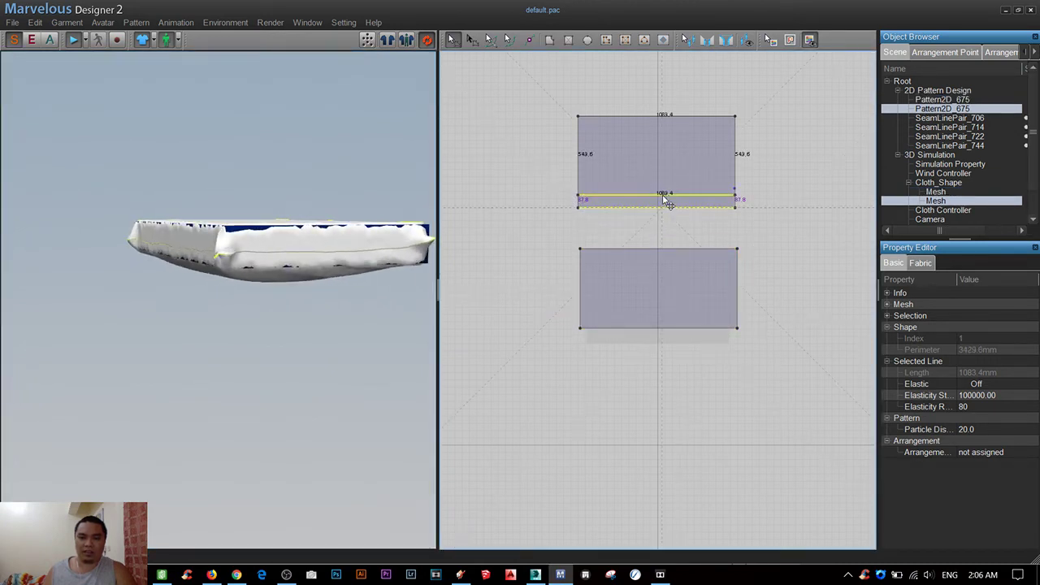
left_click_drag(666, 201, 666, 198)
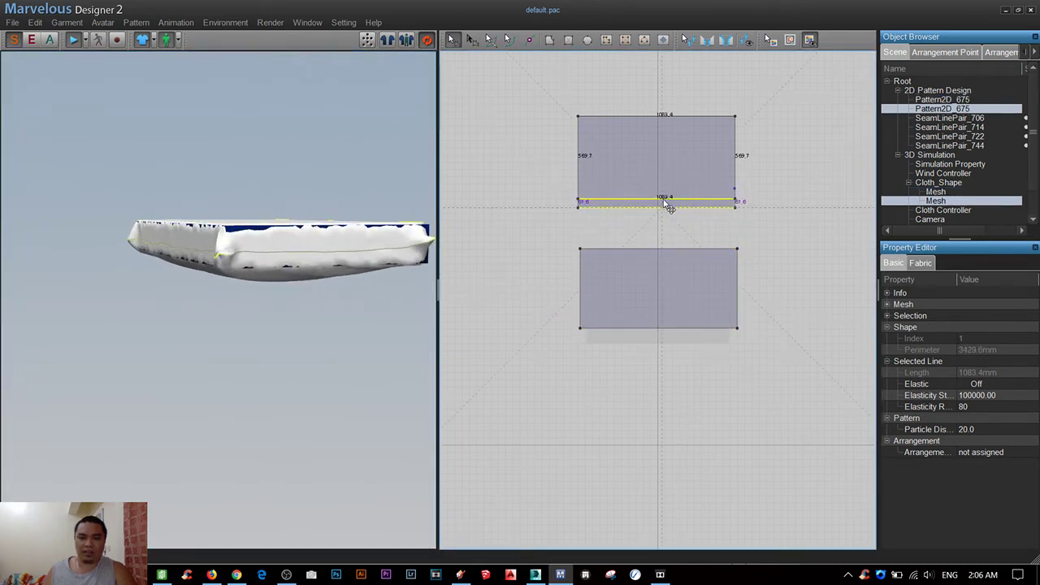
key("Escape")
left_click(670, 117)
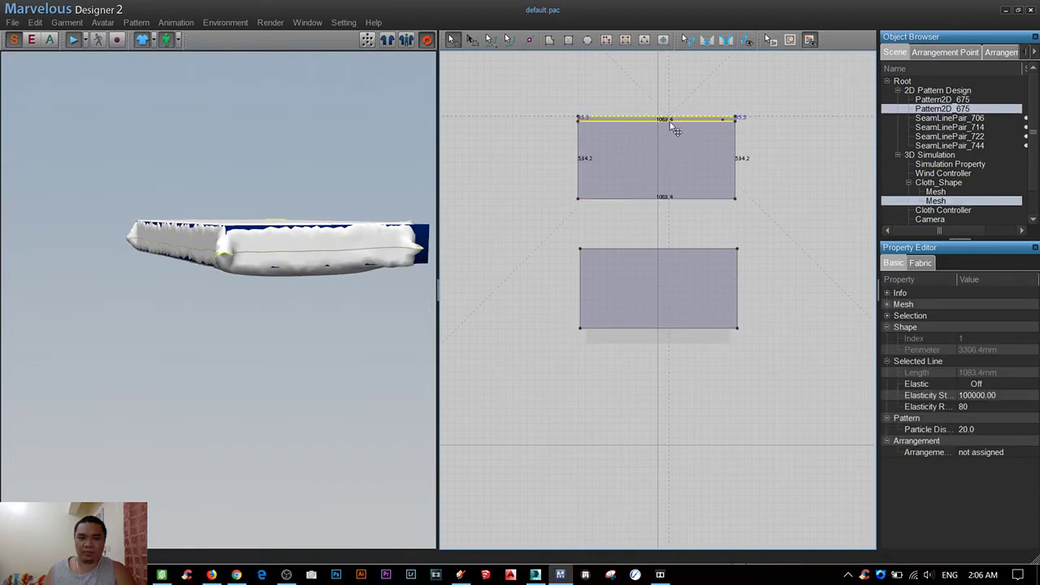
mouse_move(314, 325)
right_mouse_down()
mouse_move(174, 365)
mouse_move(115, 350)
mouse_move(490, 305)
right_mouse_up()
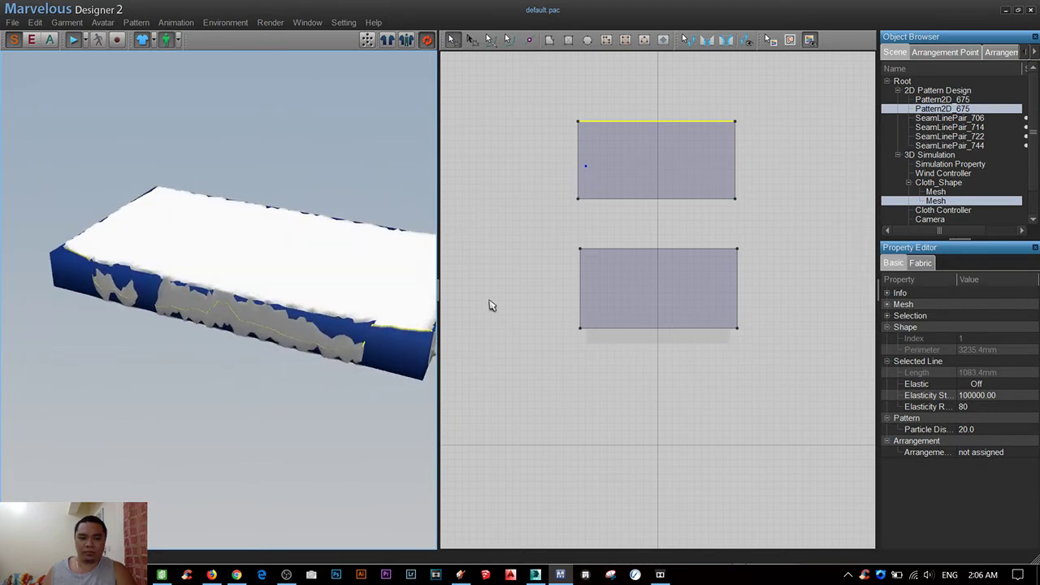
double_click(656, 197)
left_click_drag(662, 204, 671, 221)
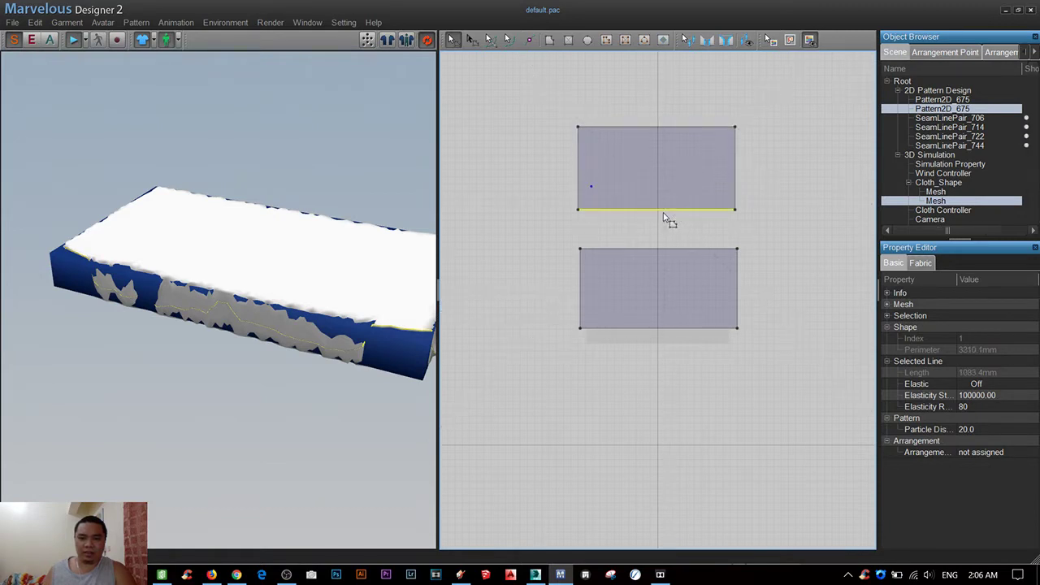
mouse_move(255, 395)
right_mouse_down()
mouse_move(162, 378)
mouse_move(300, 316)
right_mouse_up()
- Select the lower cloth and tug it at the front corner and on top of the cushion
left_click(341, 316)
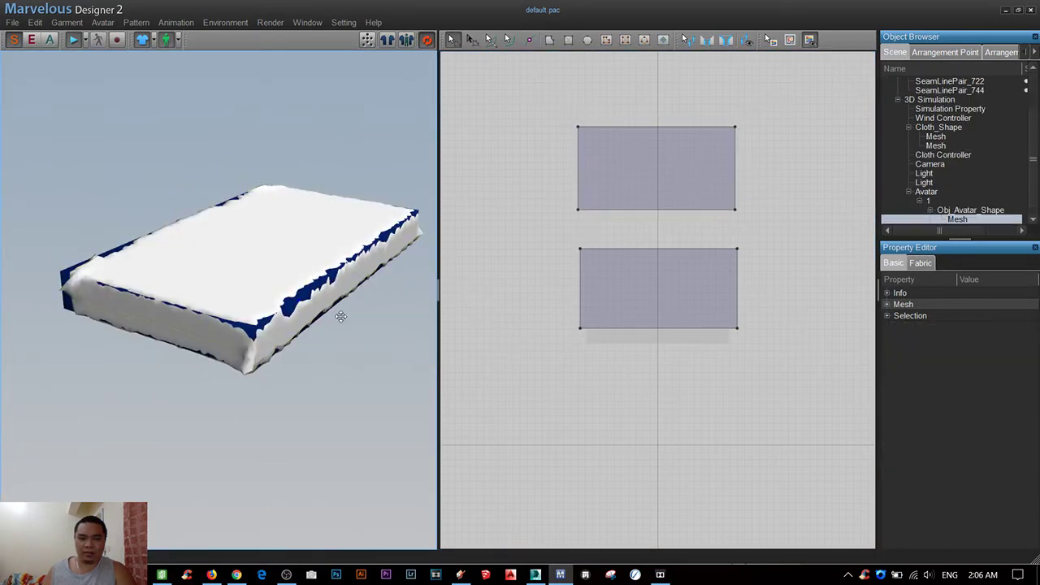
left_click(320, 305)
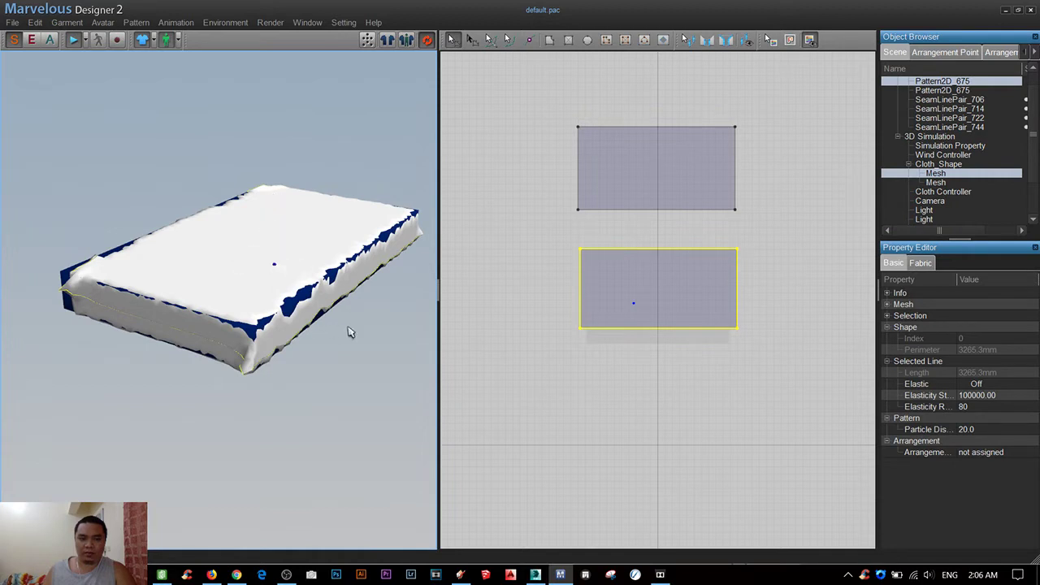
mouse_move(348, 330)
right_mouse_down()
mouse_move(257, 360)
mouse_move(360, 337)
mouse_move(415, 284)
right_mouse_up()
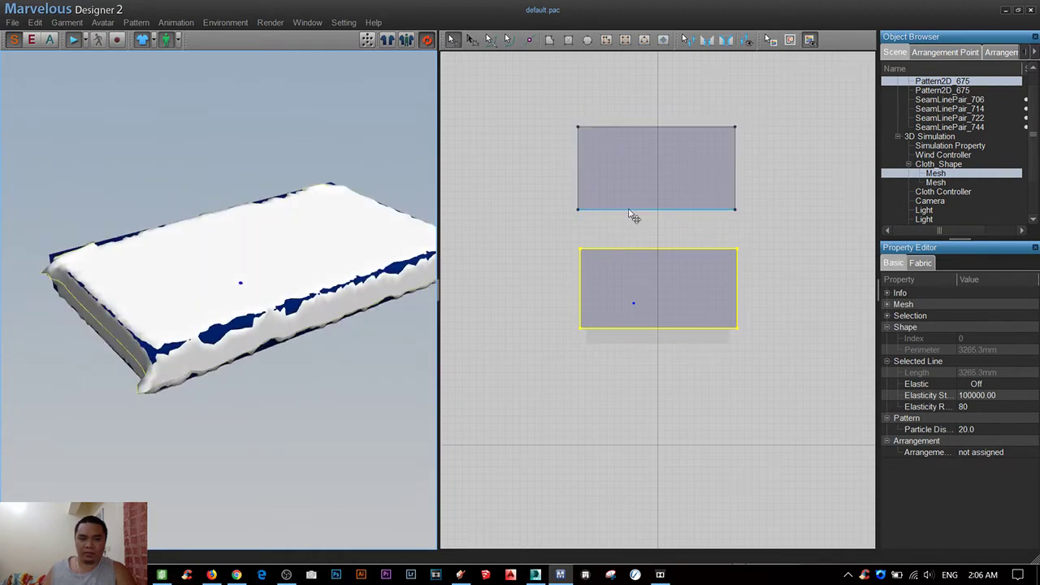
left_click(633, 213)
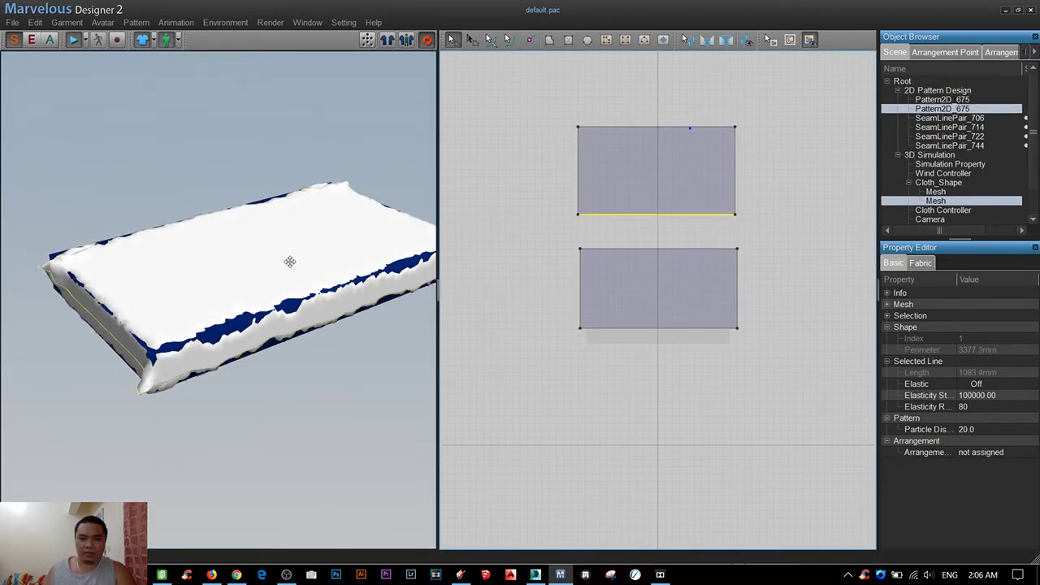
left_click_drag(235, 284, 251, 247)
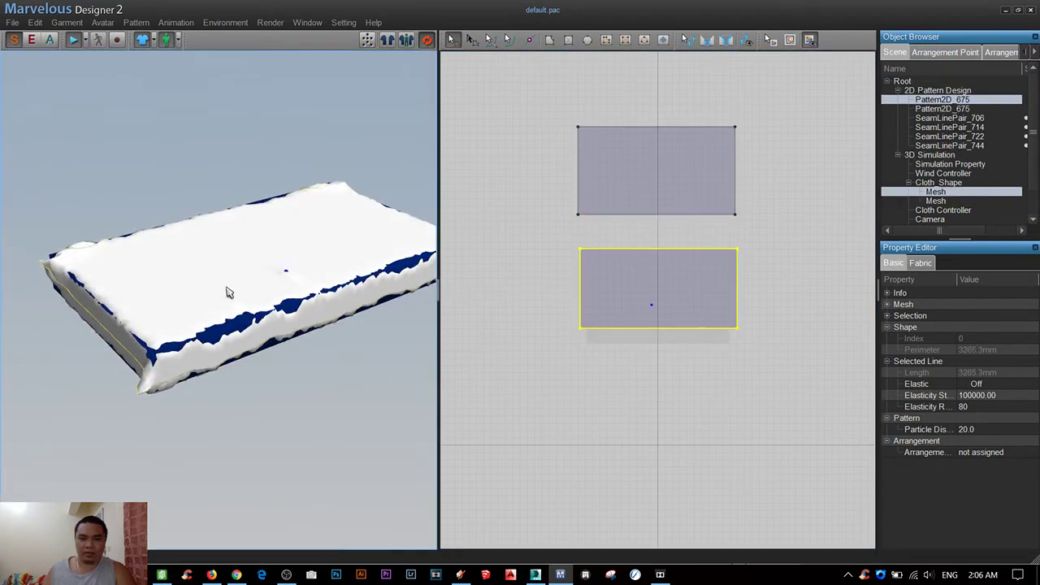
left_click(308, 343)
left_click_drag(345, 311, 278, 301)
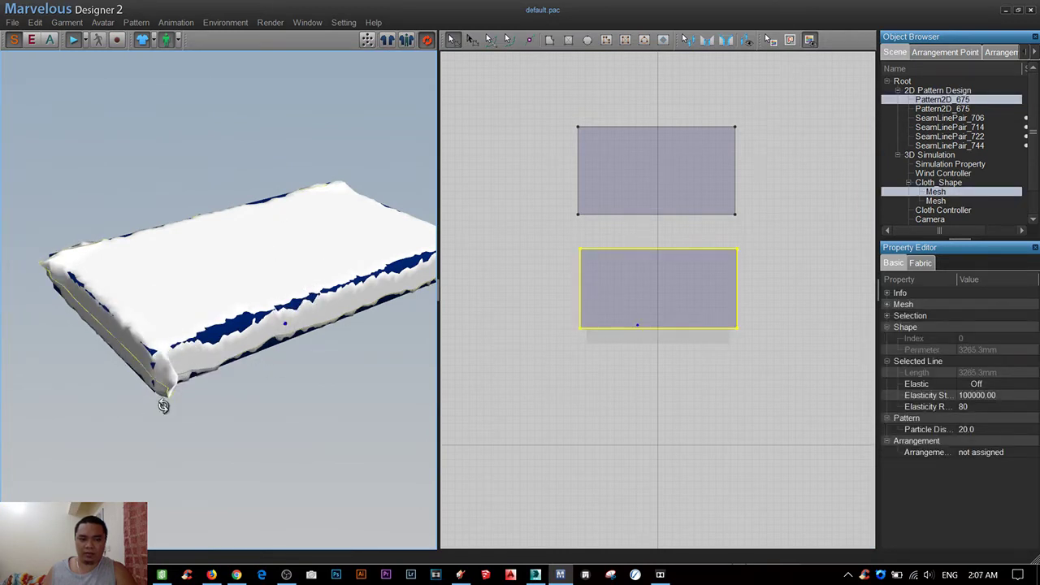
mouse_move(162, 406)
right_mouse_down()
mouse_move(227, 402)
mouse_move(295, 321)
right_mouse_up()
left_click(295, 320)
left_click_drag(293, 313, 288, 244)
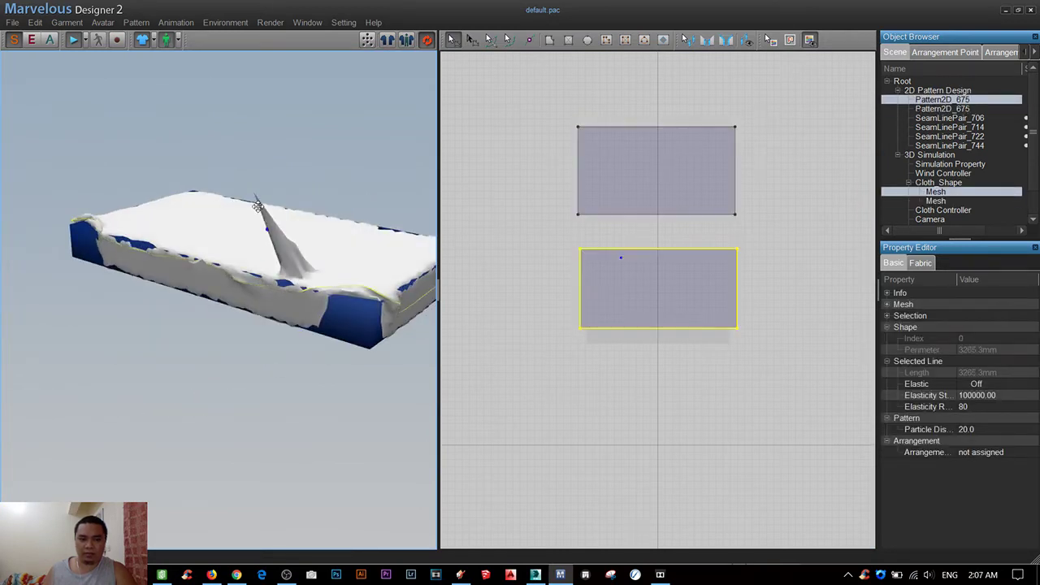
right_click_drag(232, 321, 186, 358)
left_click(146, 348)
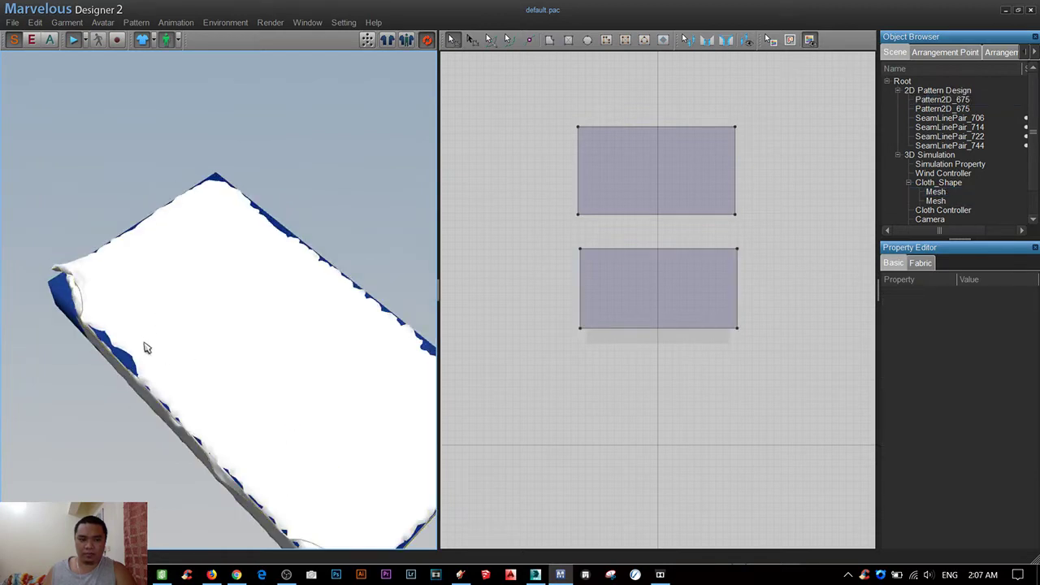
left_click(114, 267)
right_click_drag(106, 192, 123, 339)
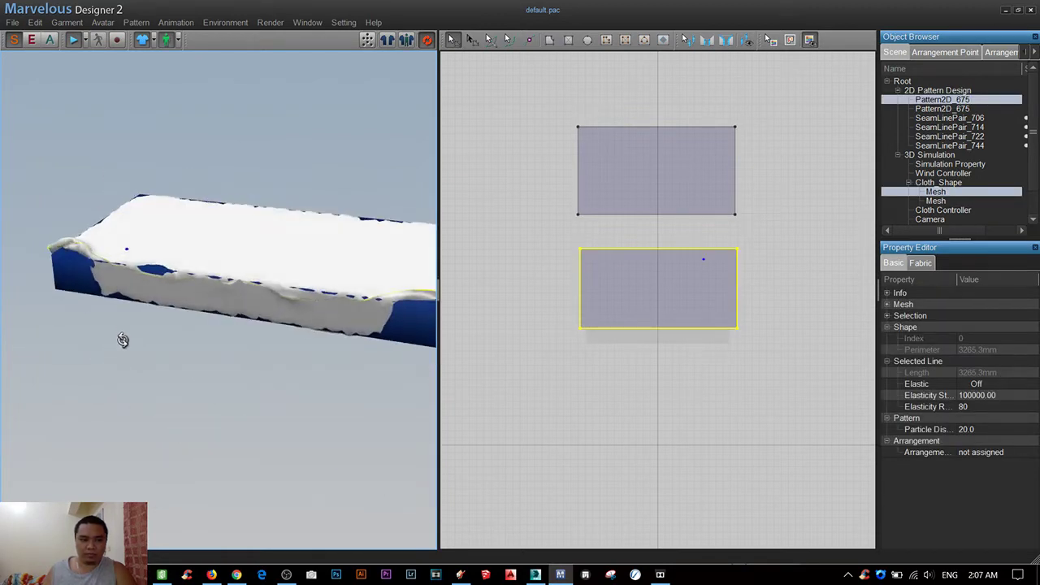
- Reselect the lower pattern and drag the cloth outward to stretch out its wrinkles
left_click(652, 249)
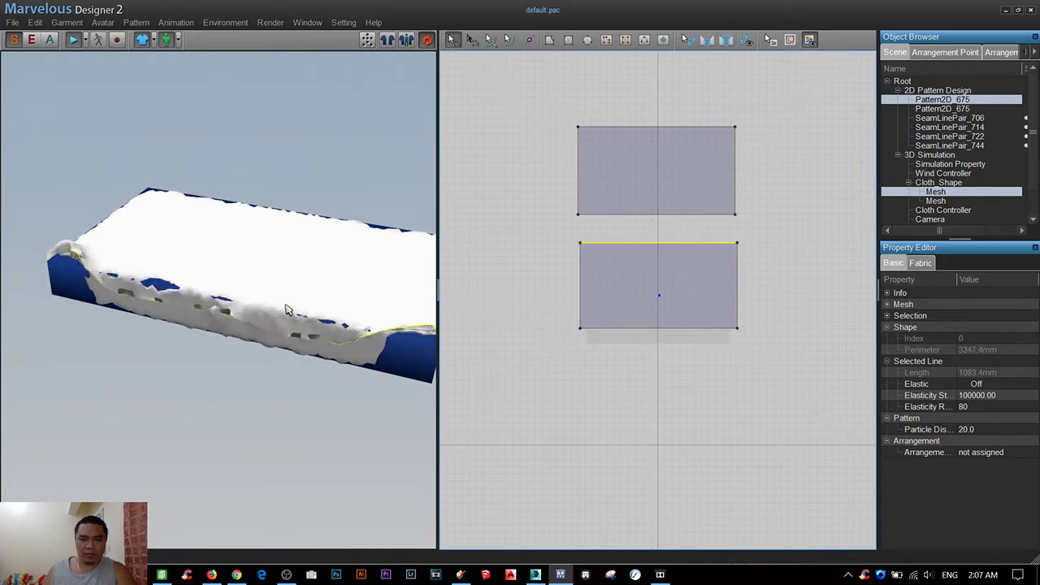
left_click(239, 294)
mouse_move(272, 365)
right_mouse_down()
mouse_move(132, 360)
mouse_move(251, 350)
right_mouse_up()
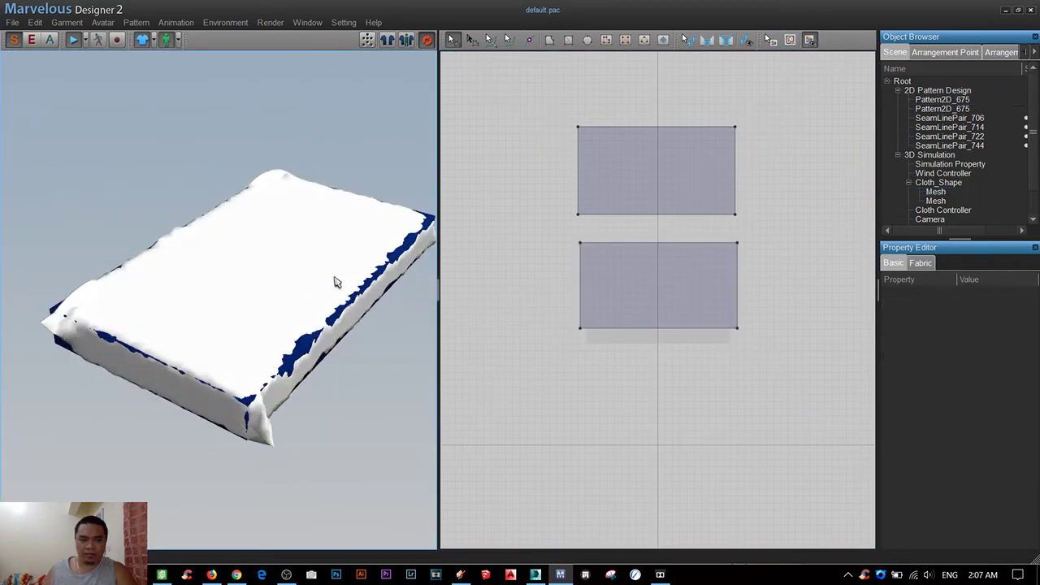
mouse_move(337, 284)
left_mouse_down()
mouse_move(86, 162)
mouse_move(218, 278)
mouse_move(318, 190)
mouse_move(331, 108)
mouse_move(301, 179)
left_mouse_up()
mouse_move(363, 385)
right_mouse_down()
mouse_move(229, 376)
mouse_move(171, 257)
right_mouse_up()
left_click_drag(111, 236, 35, 243)
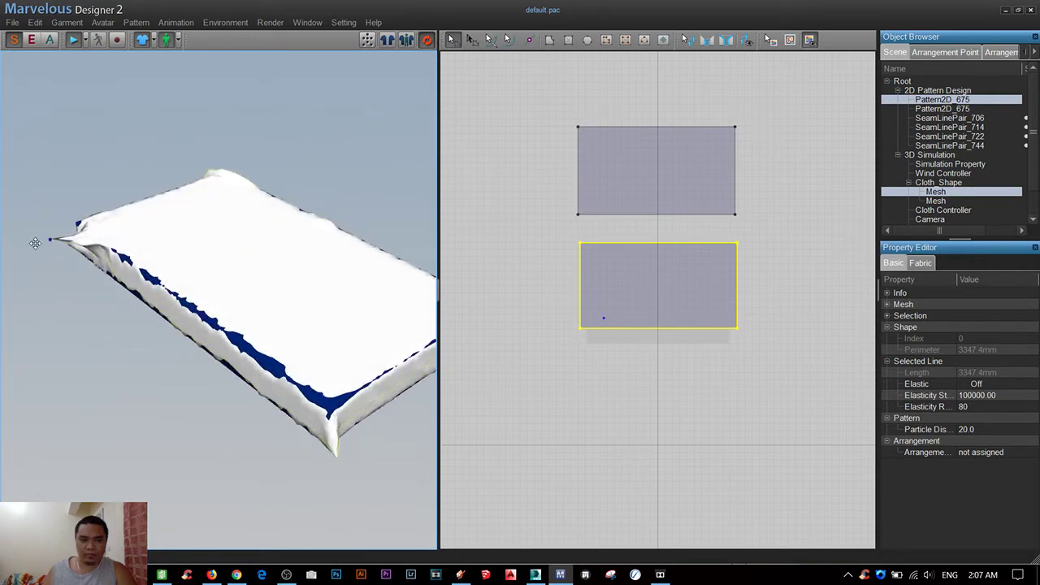
left_click_drag(355, 339, 237, 260)
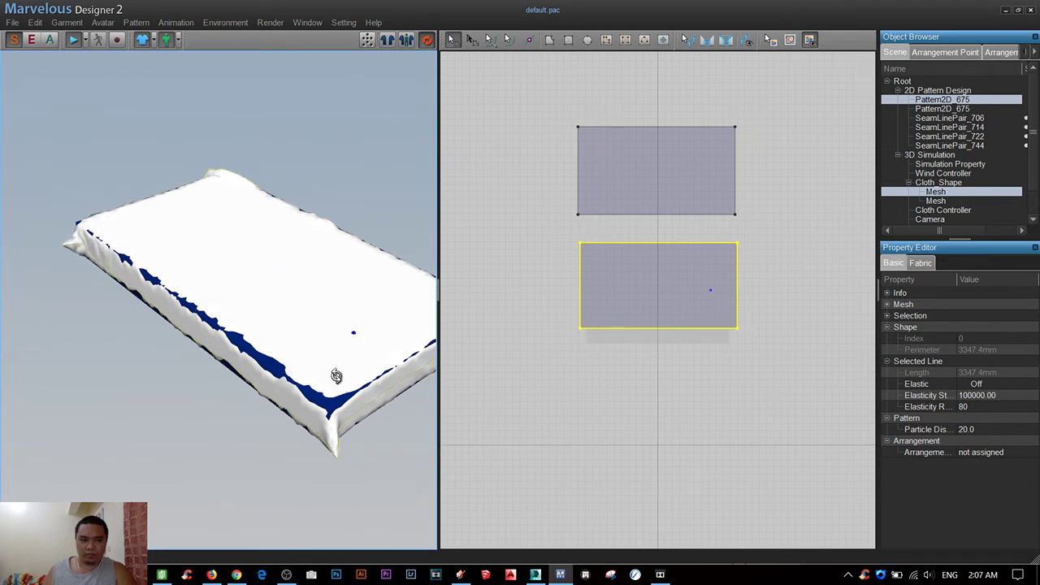
mouse_move(336, 376)
right_mouse_down()
mouse_move(210, 358)
mouse_move(202, 309)
mouse_move(227, 251)
mouse_move(222, 364)
right_mouse_up()
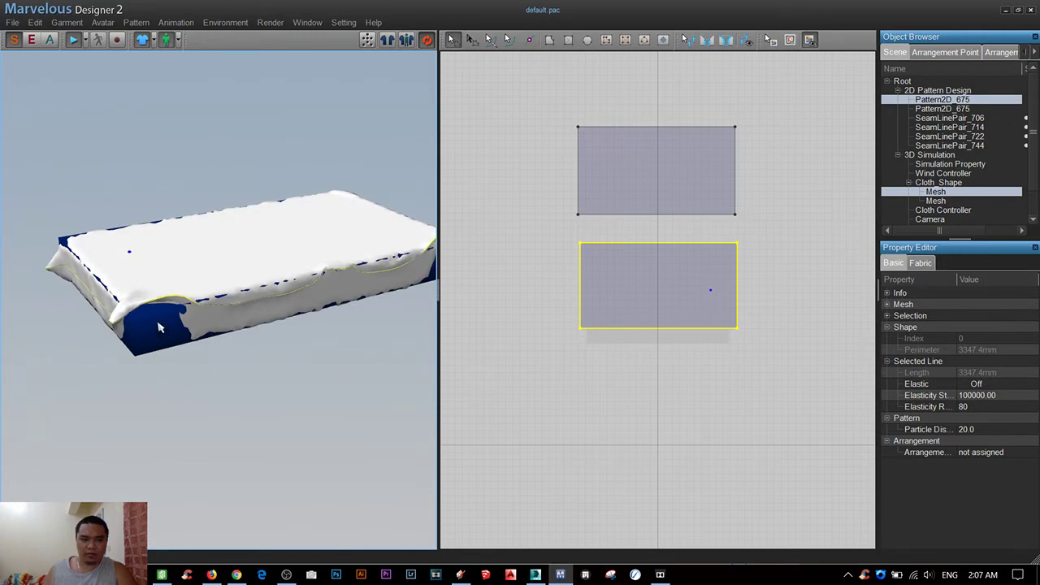
- Pull the upper cloth piece down over the cushion to adjust its drape
left_click(159, 326)
left_click(149, 311)
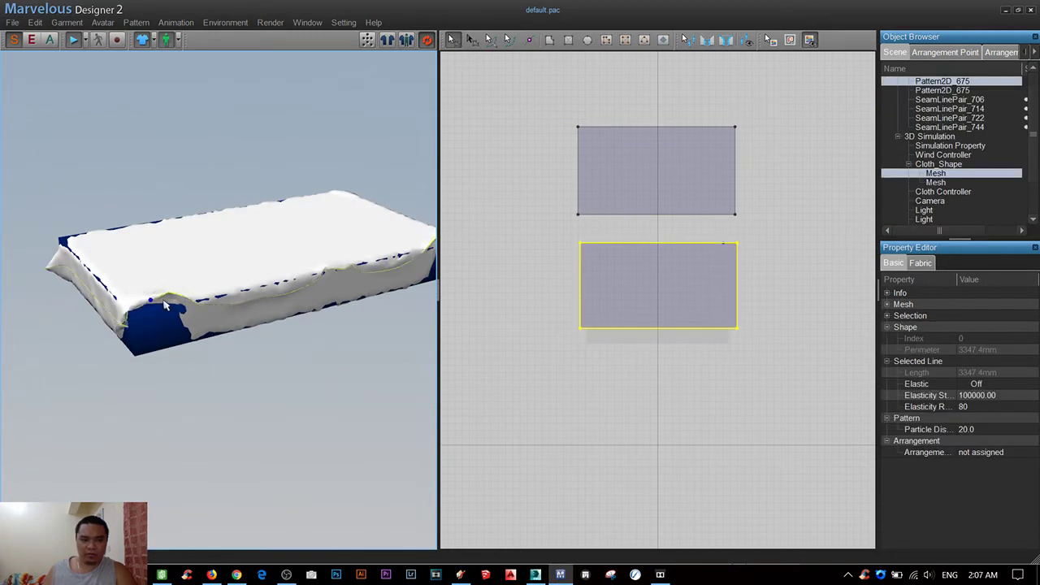
left_click(149, 307)
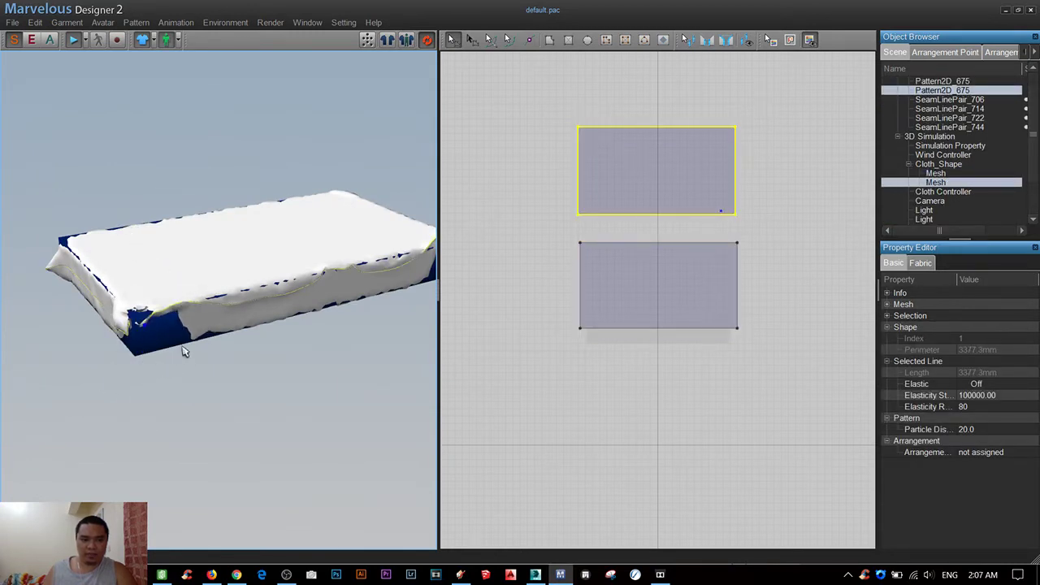
left_click(173, 337)
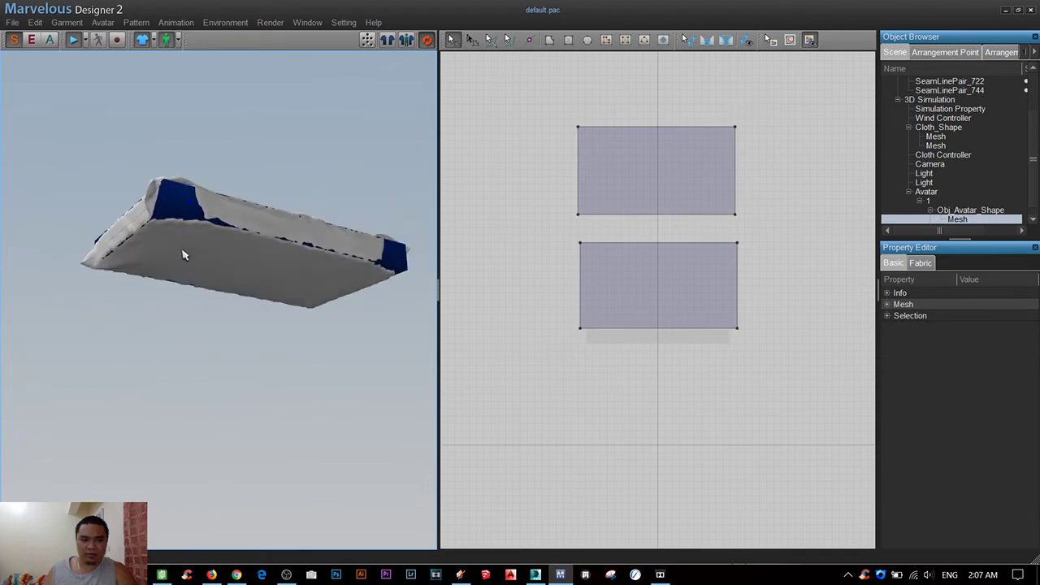
left_click_drag(184, 257, 155, 418)
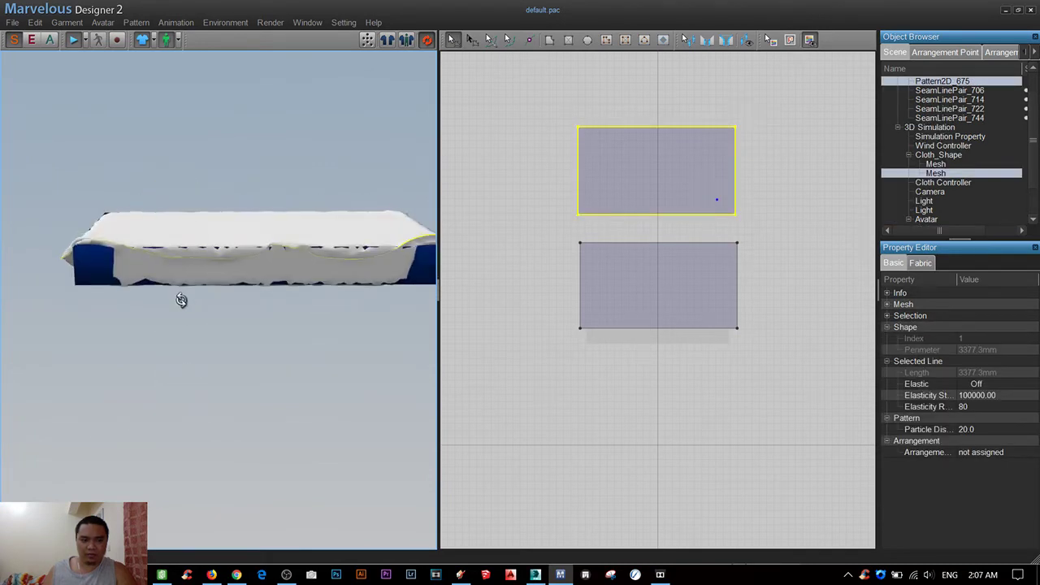
left_click(91, 285)
left_click(119, 276)
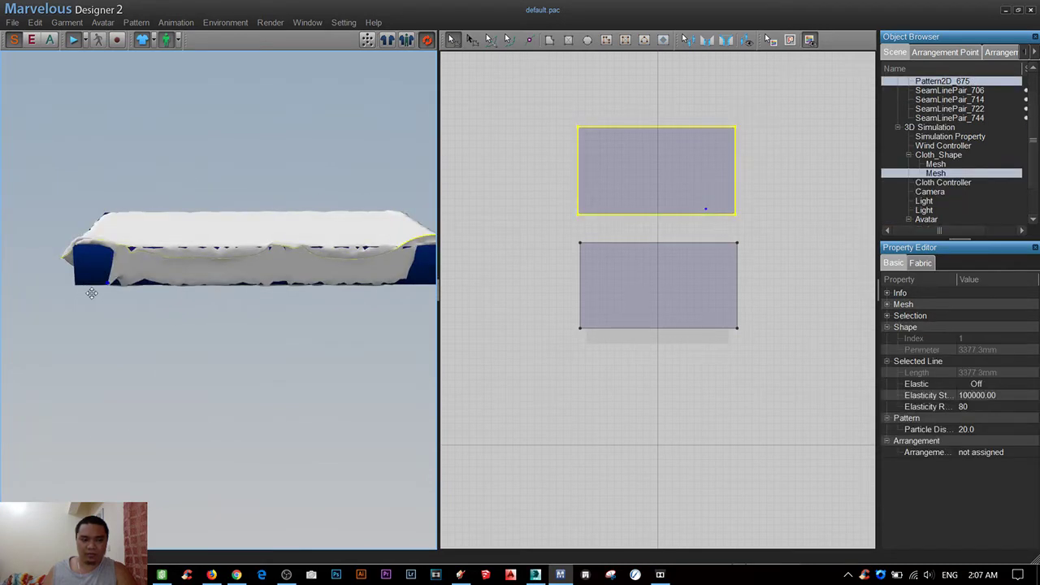
mouse_move(76, 349)
right_mouse_down()
mouse_move(109, 279)
mouse_move(209, 399)
right_mouse_up()
left_click(260, 408)
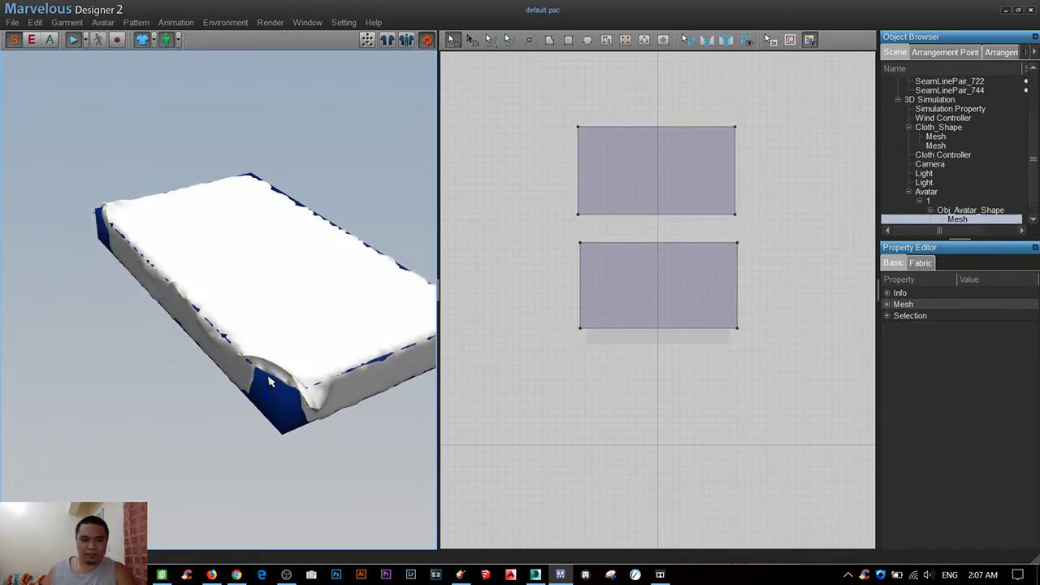
mouse_move(289, 377)
left_mouse_down()
mouse_move(316, 407)
mouse_move(385, 420)
mouse_move(409, 472)
mouse_move(251, 446)
mouse_move(346, 455)
left_mouse_up()
left_click(308, 428)
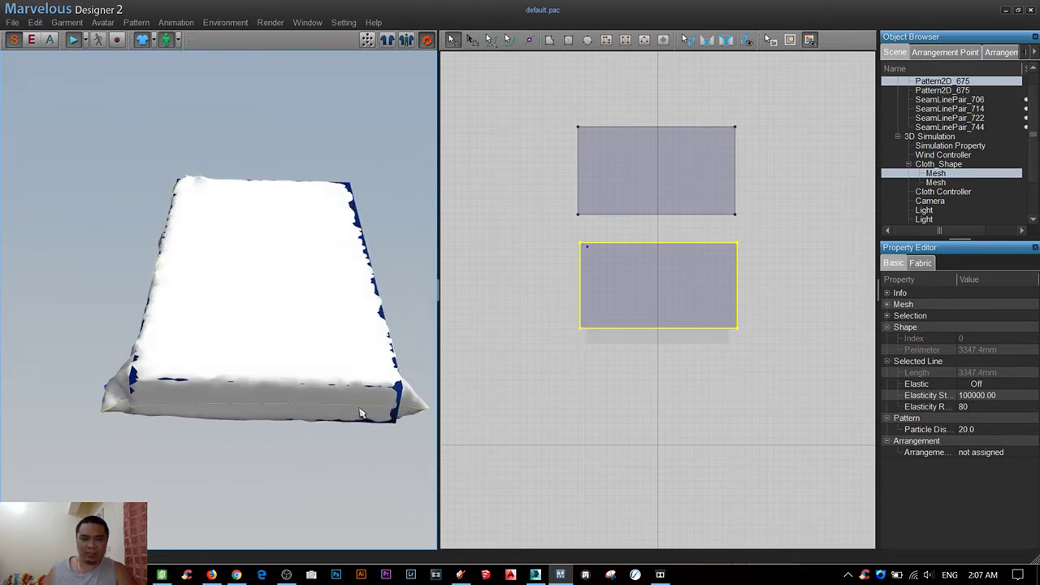
- Orbit around the cushion top and select the lower cloth piece
left_click(361, 412)
right_click_drag(372, 466, 200, 445)
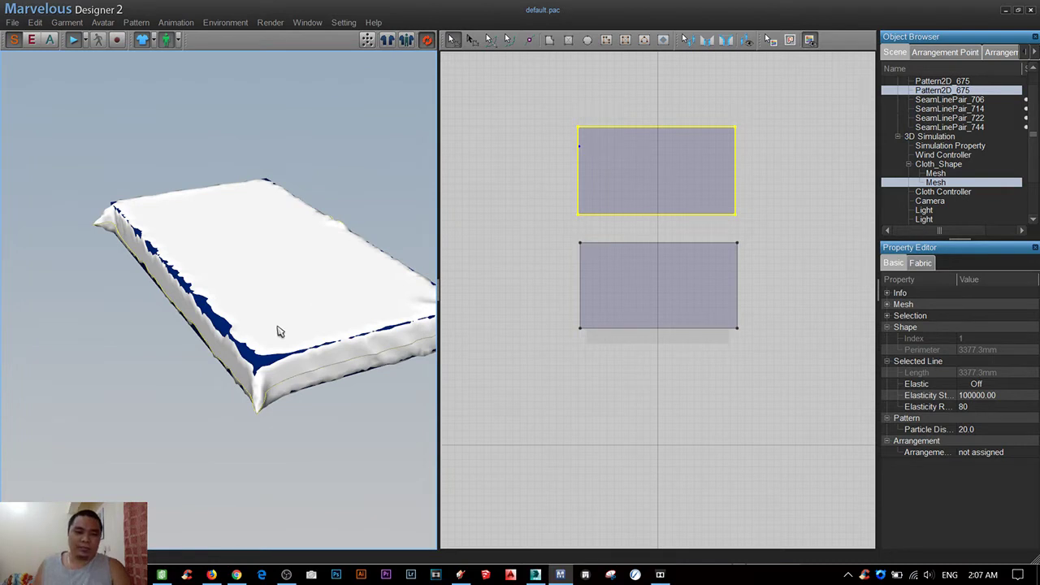
mouse_move(277, 331)
right_mouse_down()
mouse_move(278, 316)
mouse_move(299, 349)
right_mouse_up()
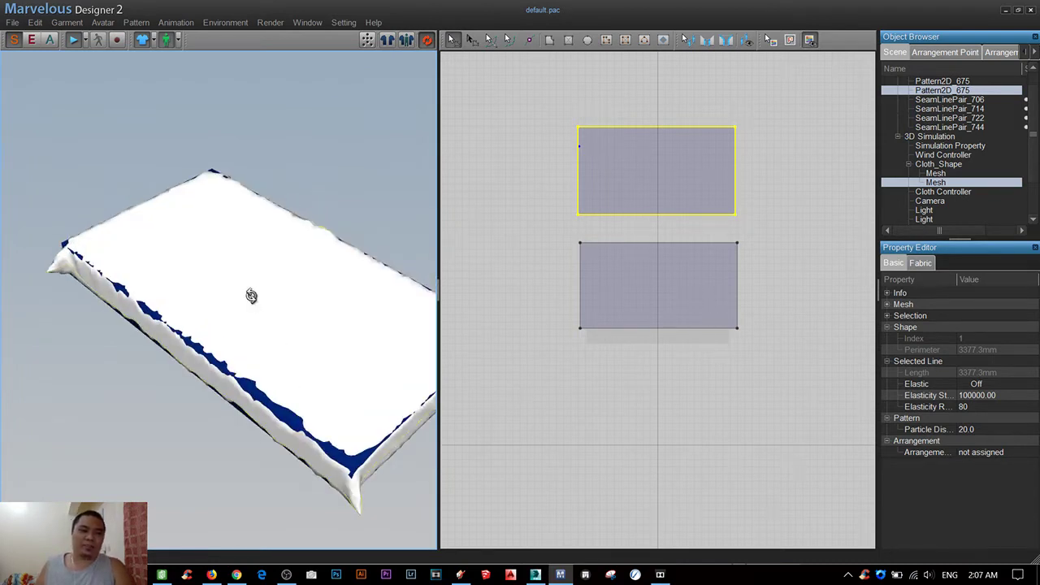
right_click_drag(251, 295, 286, 144)
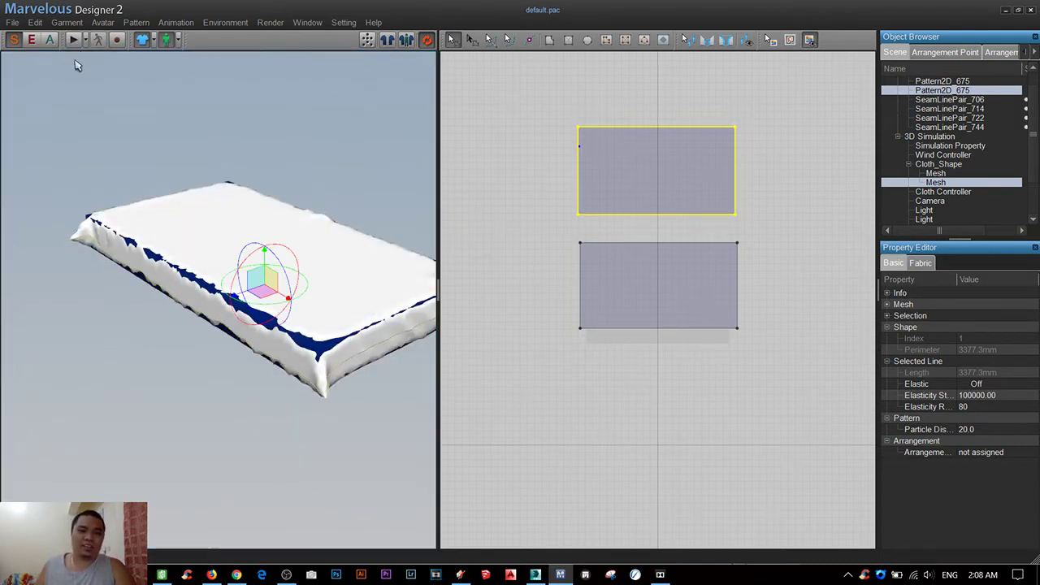
left_click(88, 110)
left_click(180, 242)
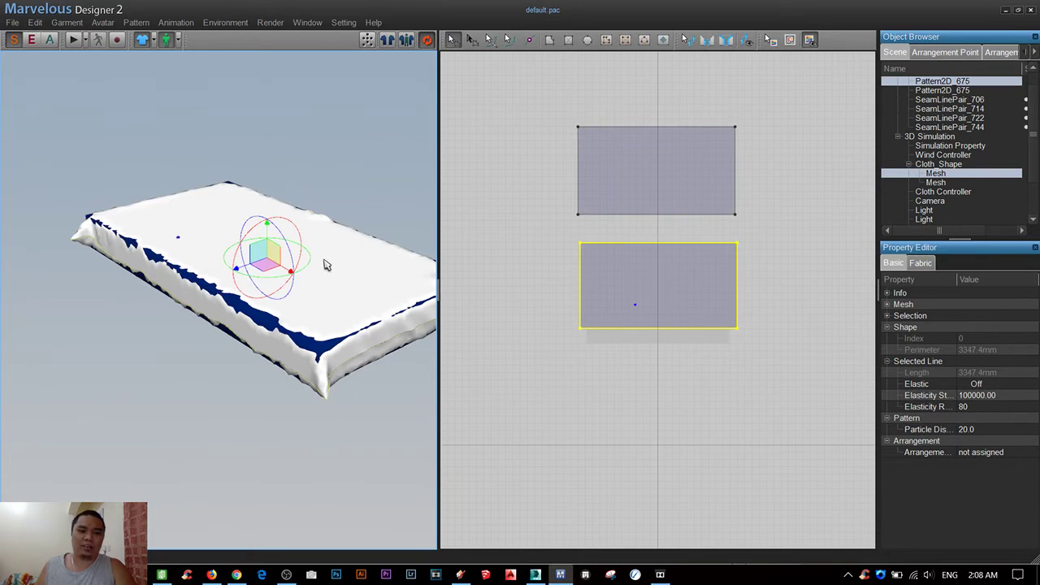
right_click_drag(264, 239, 279, 162)
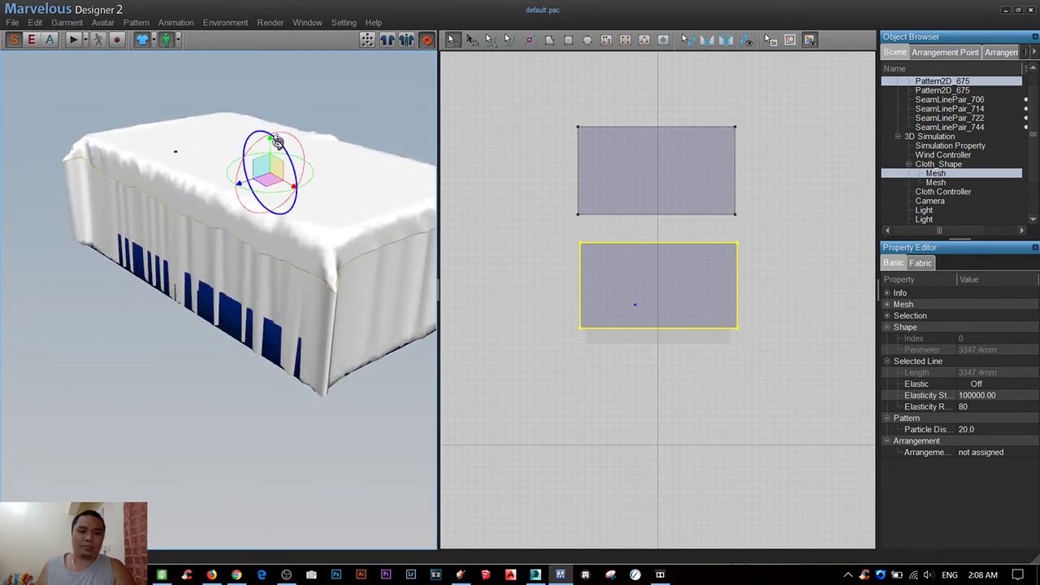
left_click(270, 178)
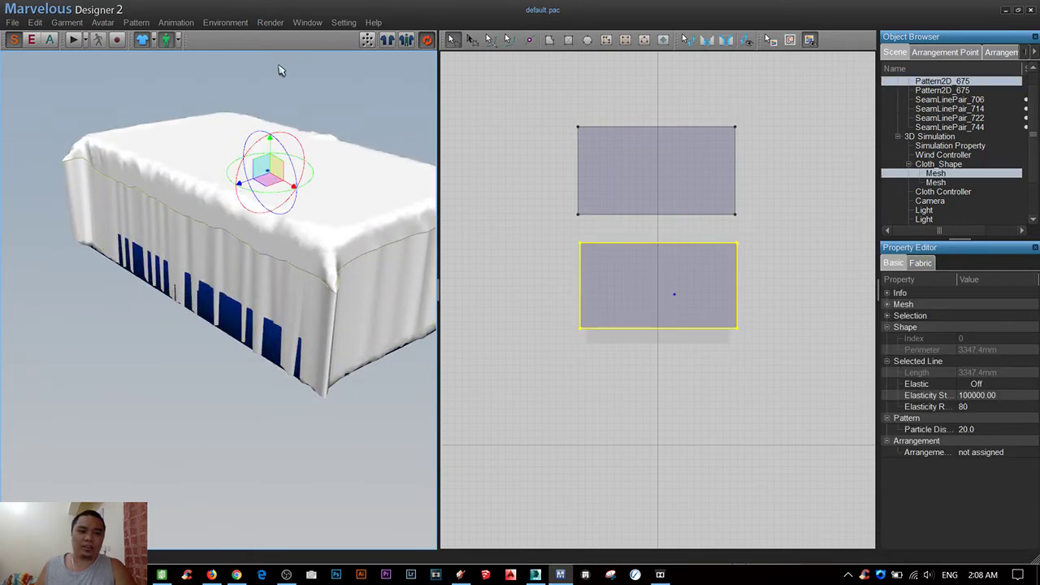
- Run the simulation until the cover settles with soft wrinkles, then pause it
left_click(72, 40)
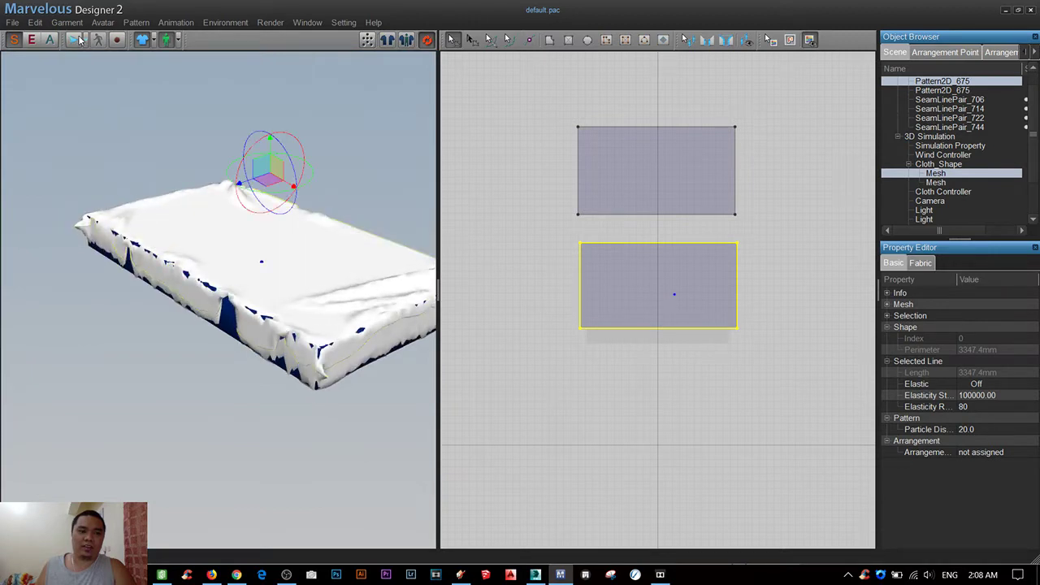
left_click(74, 40)
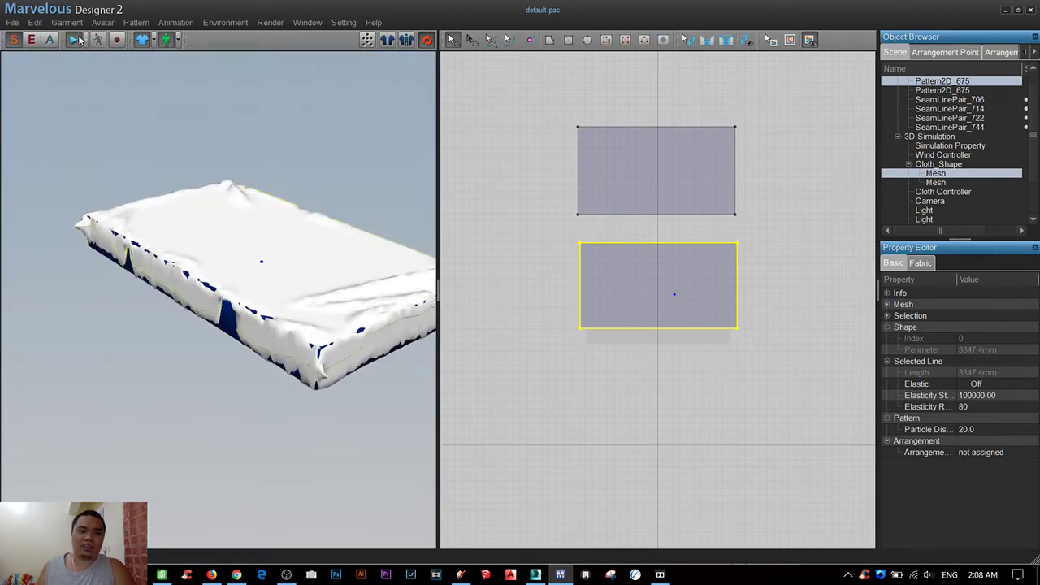
left_click(261, 262)
left_click(118, 174)
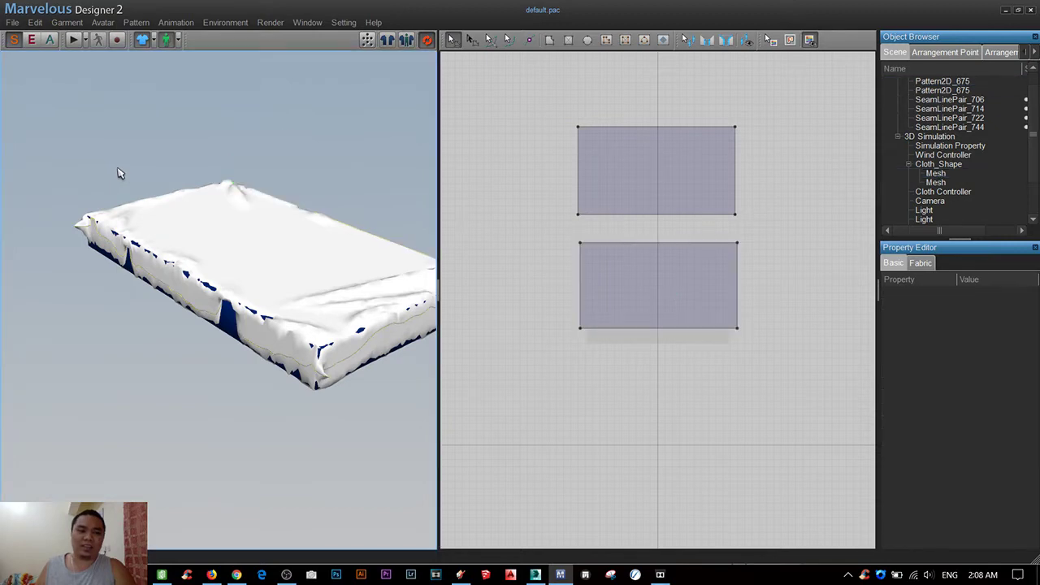
left_click(14, 23)
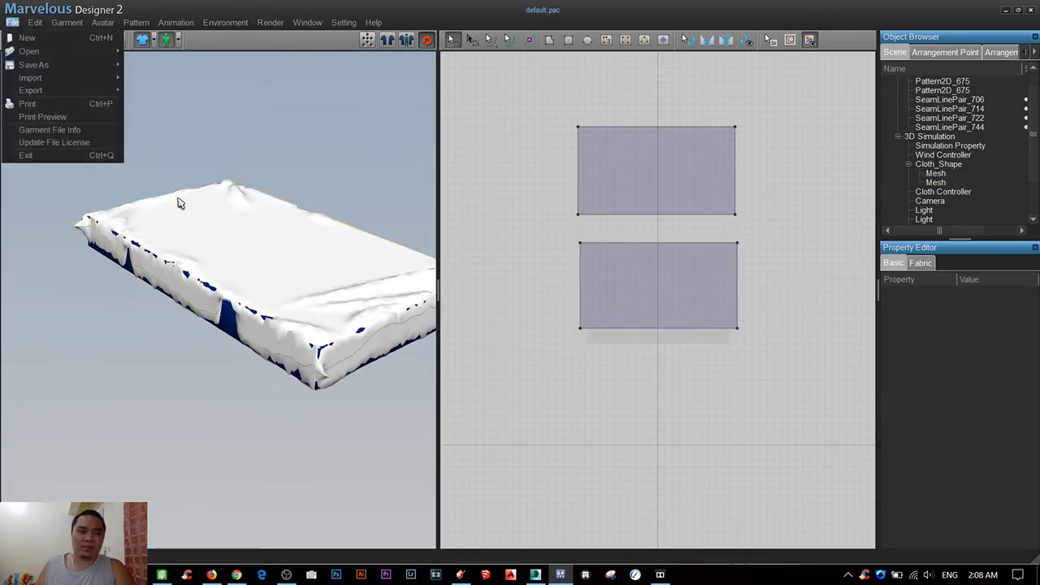
mouse_move(31, 91)
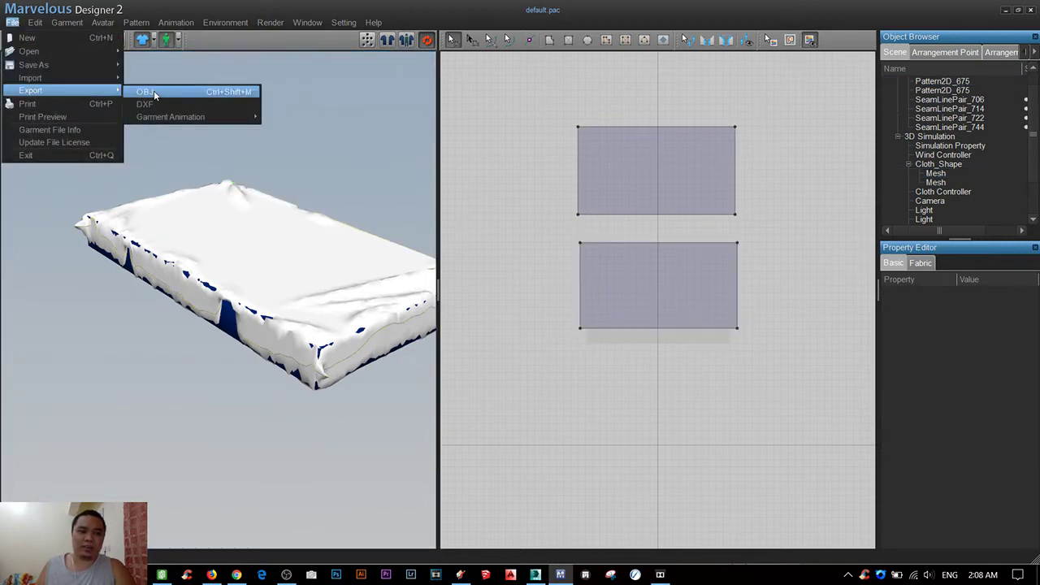
- Export the cloth as OBJ '2' on the Desktop with Obj_Avatar_Shape excluded, then switch to 3ds Max
left_click(155, 96)
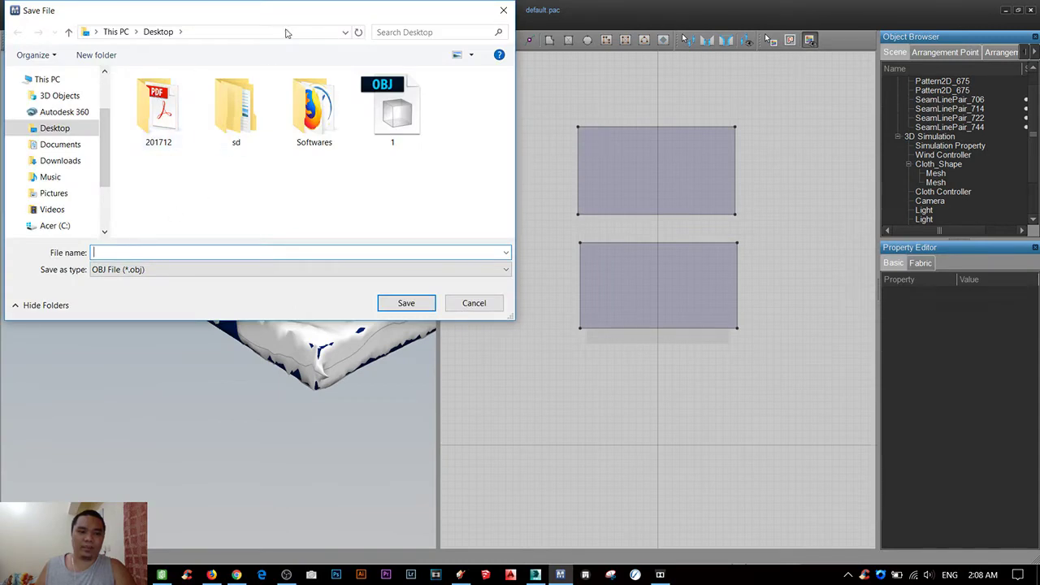
type("2")
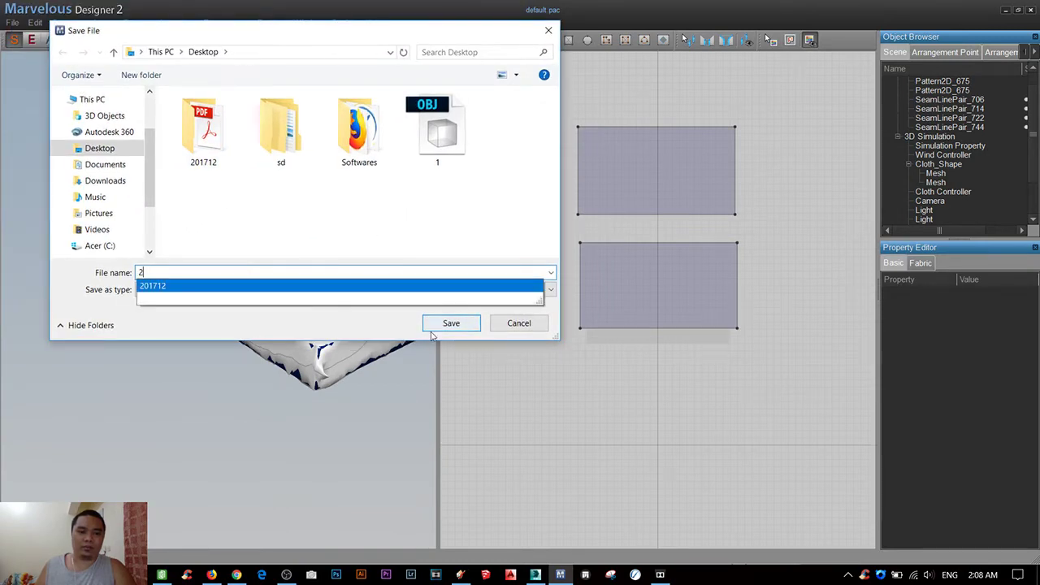
left_click(449, 323)
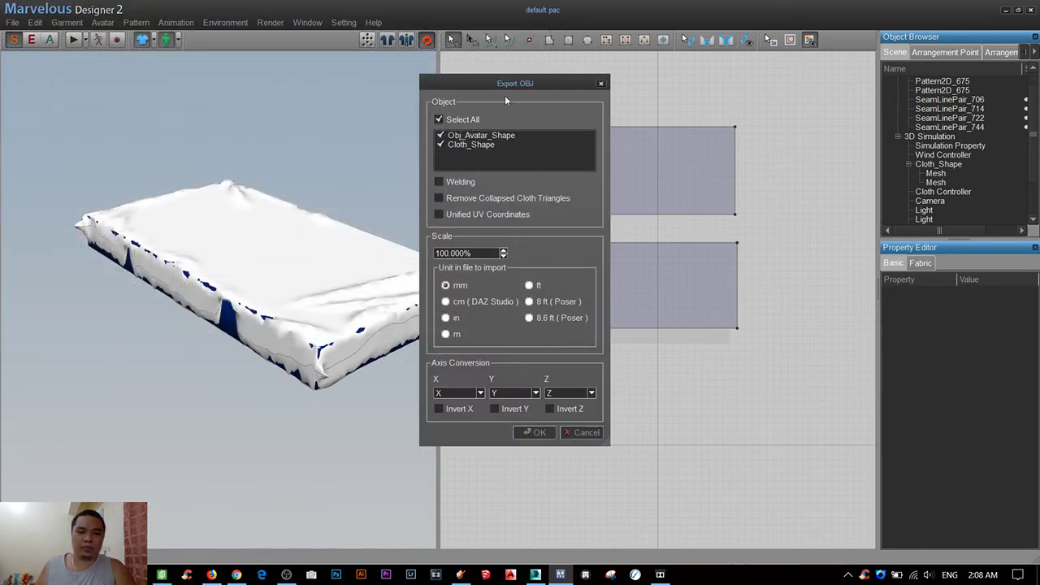
left_click_drag(512, 84, 336, 104)
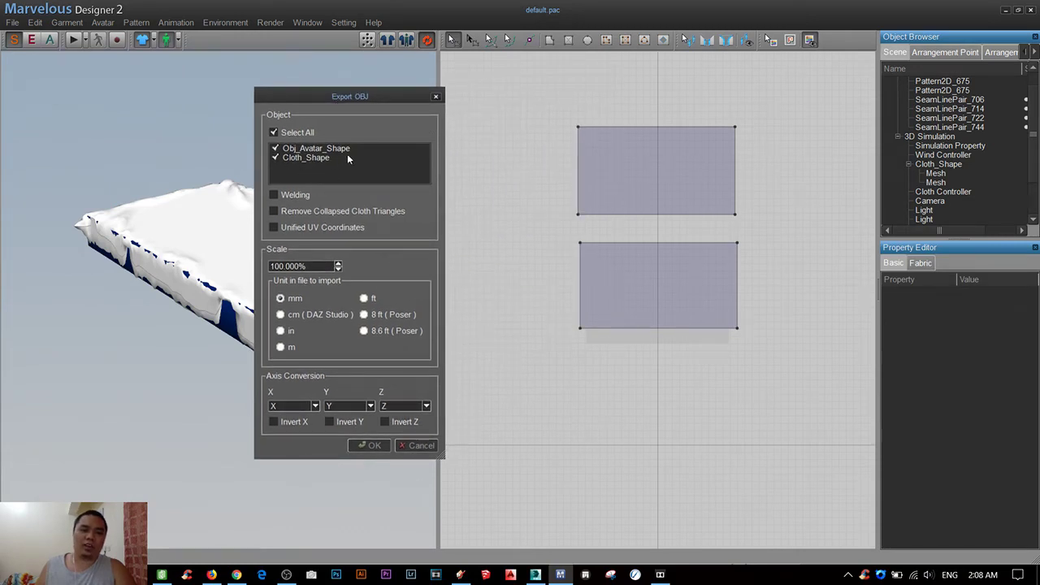
left_click(275, 149)
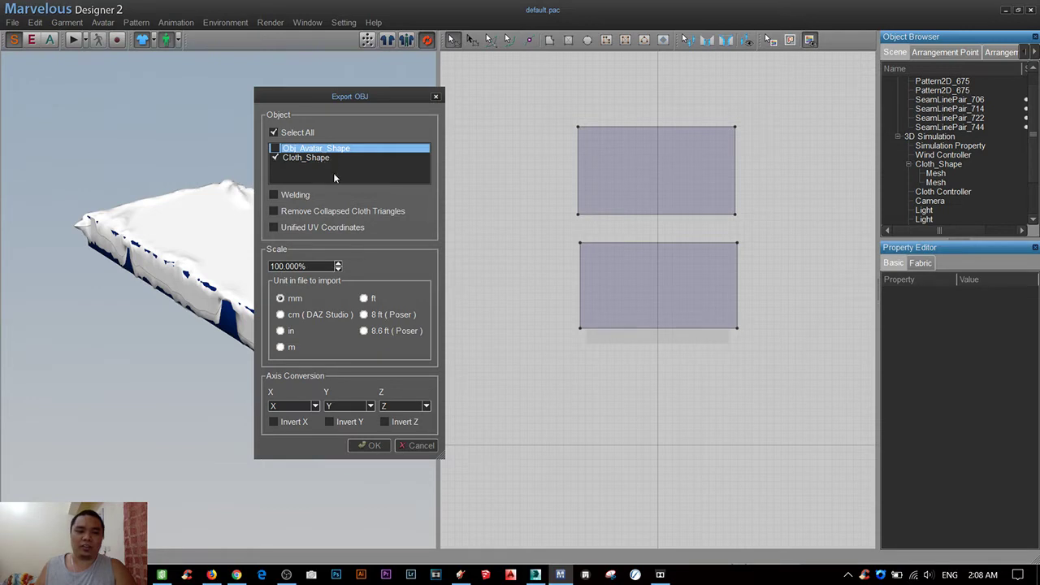
left_click(364, 447)
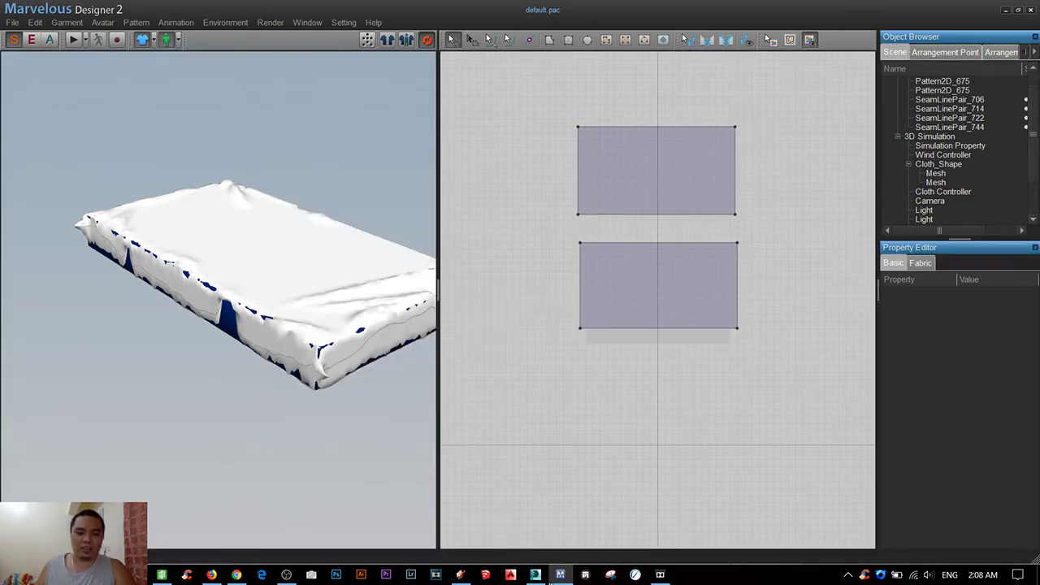
left_click(545, 573)
mouse_move(442, 433)
middle_mouse_down("alt")
mouse_move(411, 452)
mouse_move(255, 389)
middle_mouse_up("alt")
- Merge the '2' OBJ file from the Desktop into the scene as Cloth_Shape
left_click(16, 9)
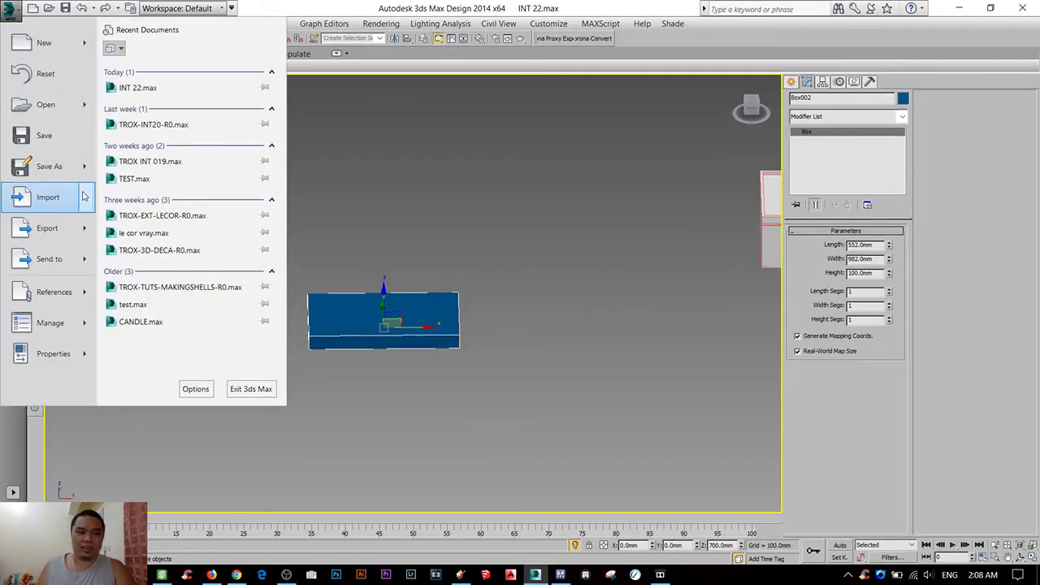
left_click(158, 119)
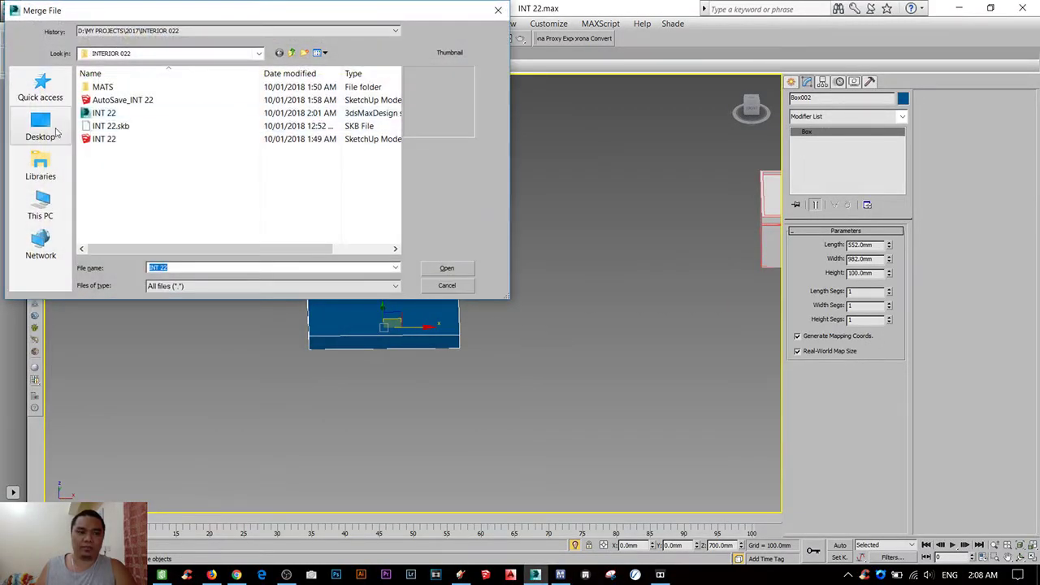
left_click(39, 128)
left_click(275, 186)
scroll(274, 186, "down", 2)
scroll(244, 186, "up", 1)
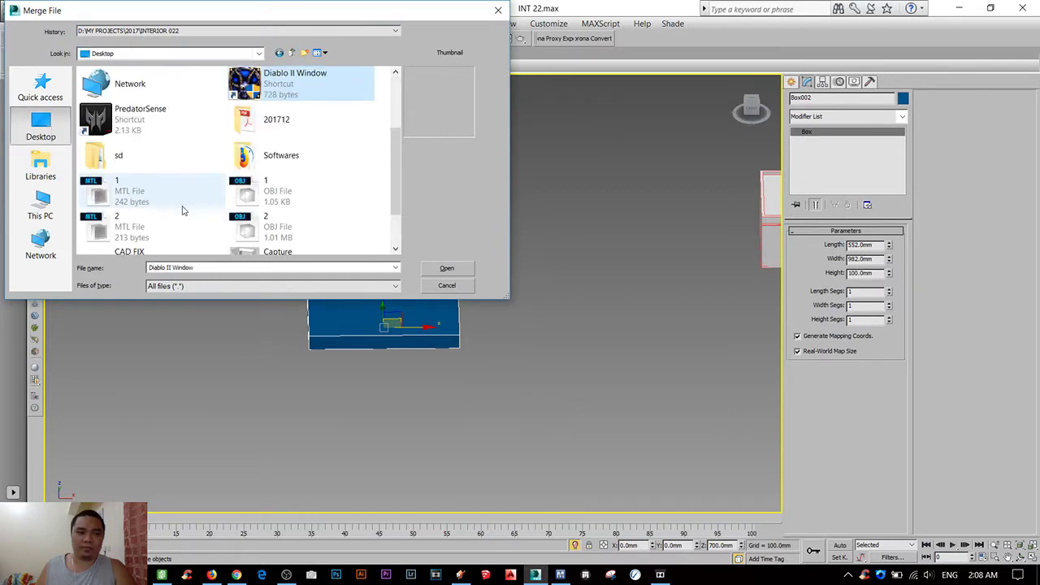
double_click(260, 227)
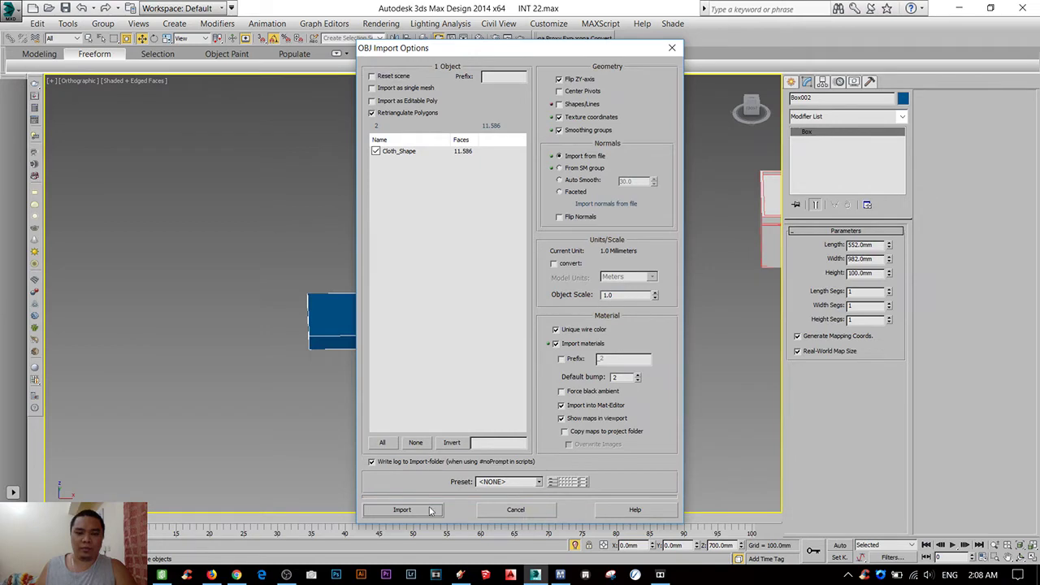
left_click(432, 510)
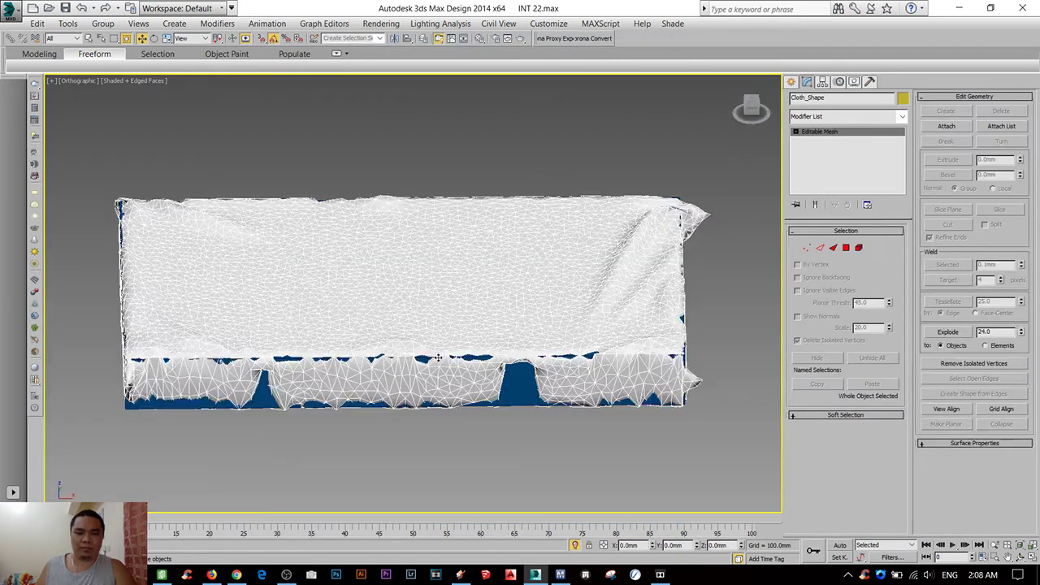
- Inspect the imported cover and set the viewport to Perspective with shaded display
scroll(441, 360, "down", 3)
middle_click_drag(441, 360, 444, 396, "alt")
left_click(398, 392)
left_click(397, 392)
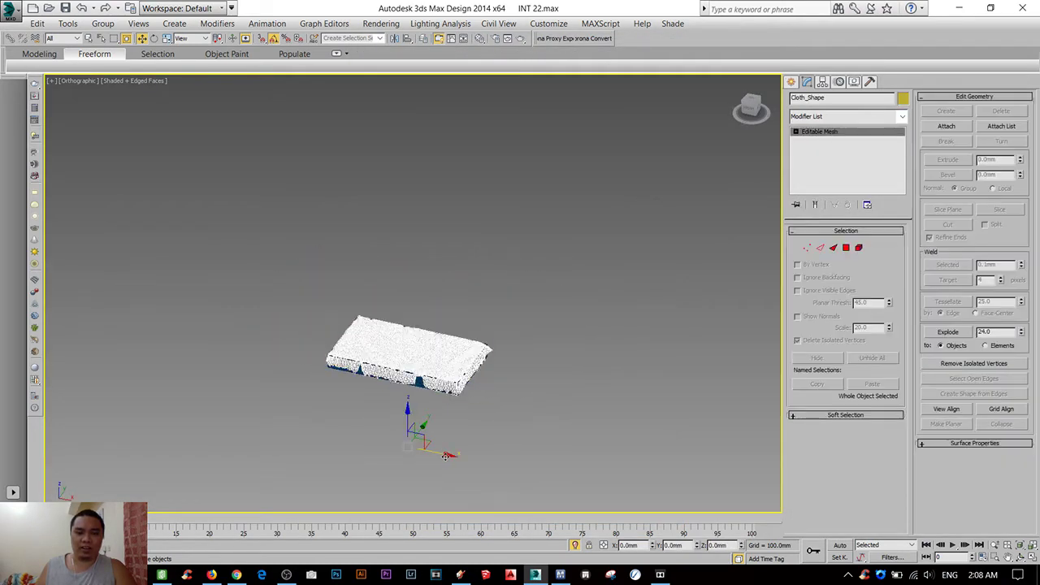
left_click_drag(418, 438, 590, 487)
left_click(589, 431)
scroll(589, 432, "up", 5)
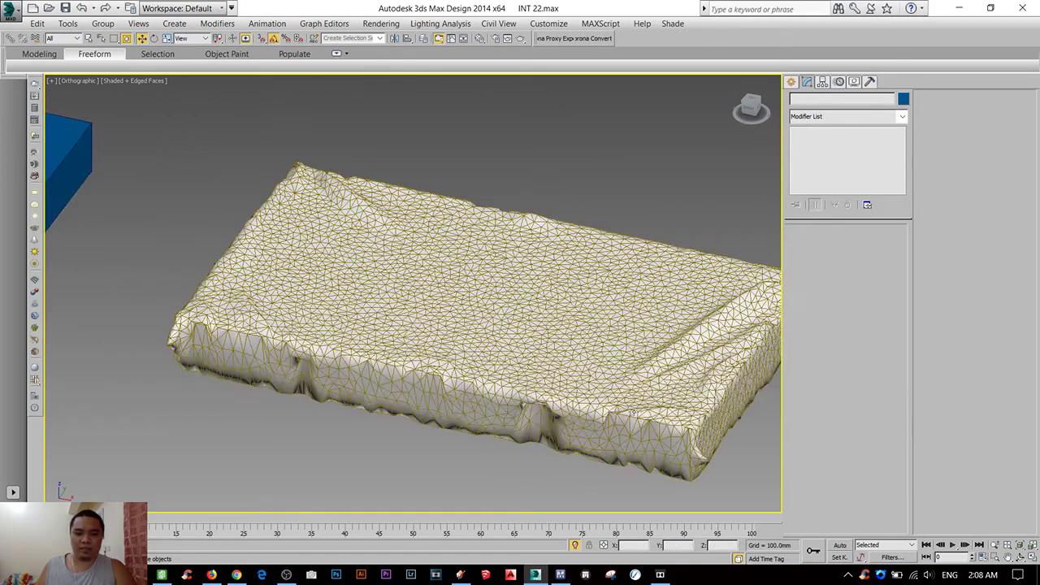
middle_click_drag(632, 414, 410, 331)
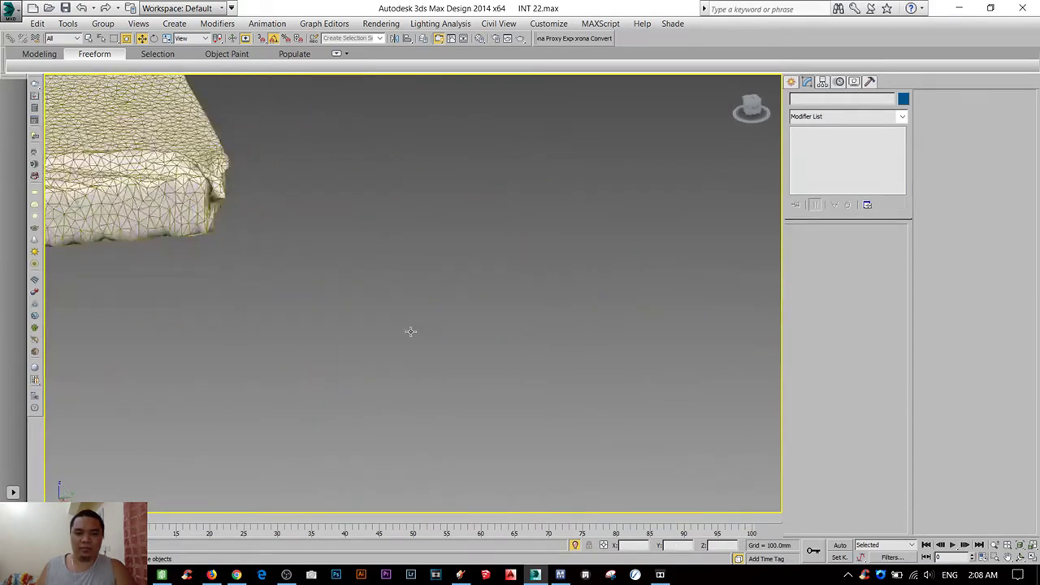
key("z")
middle_click_drag(459, 347, 520, 430, "alt")
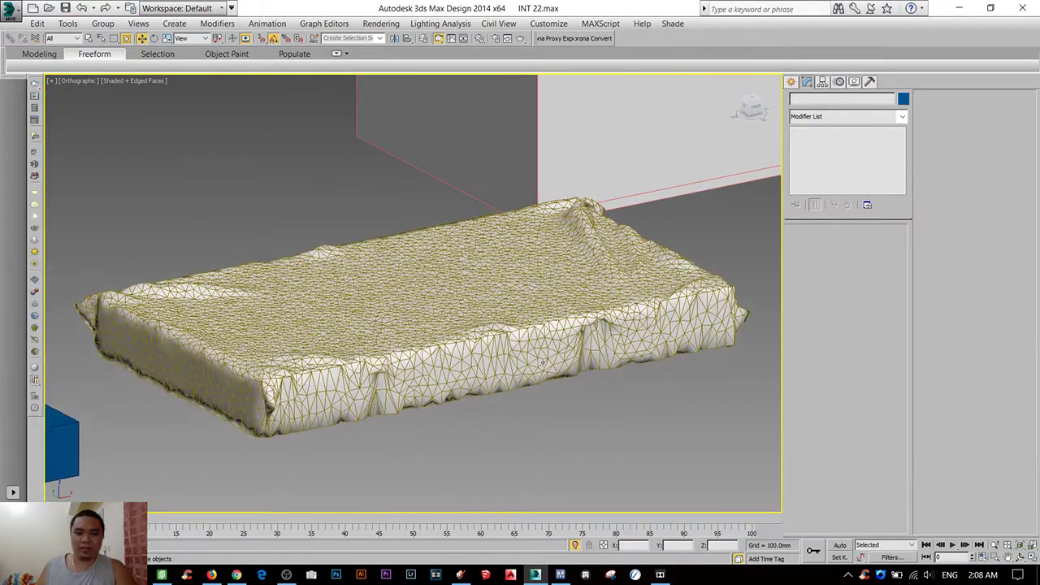
key("p")
scroll(511, 425, "down", 5)
mouse_move(510, 339)
middle_mouse_down("alt")
mouse_move(441, 360)
mouse_move(510, 418)
mouse_move(461, 379)
mouse_move(504, 397)
middle_mouse_up("alt")
key("F4")
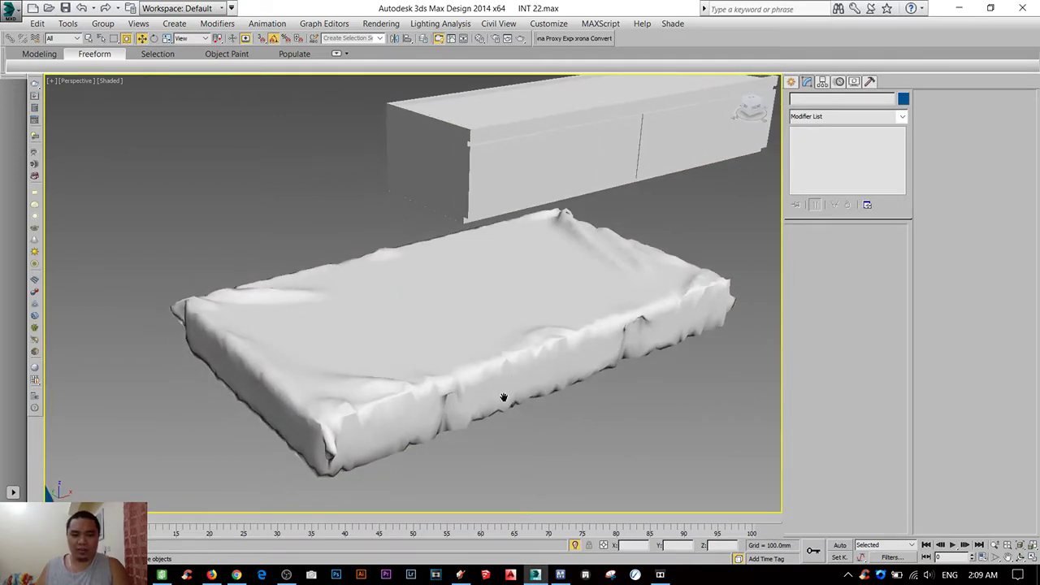
- Launch an initial test render and briefly open and close the material editor
left_click(522, 39)
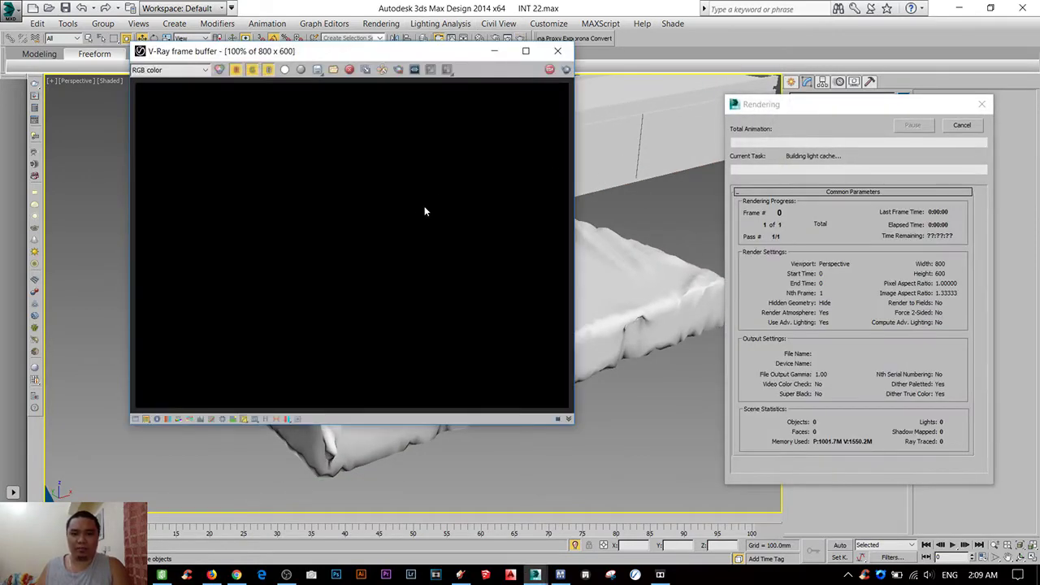
left_click_drag(477, 58, 475, 76)
left_click(479, 39)
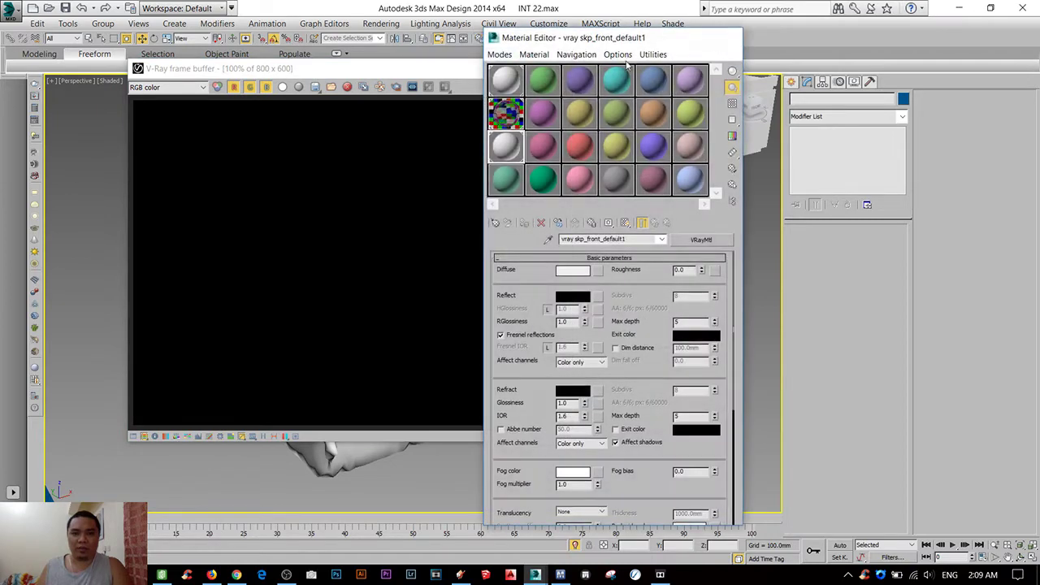
key("m")
- Uncheck Enable GI on the V-Ray GI tab of the render settings
key("F10")
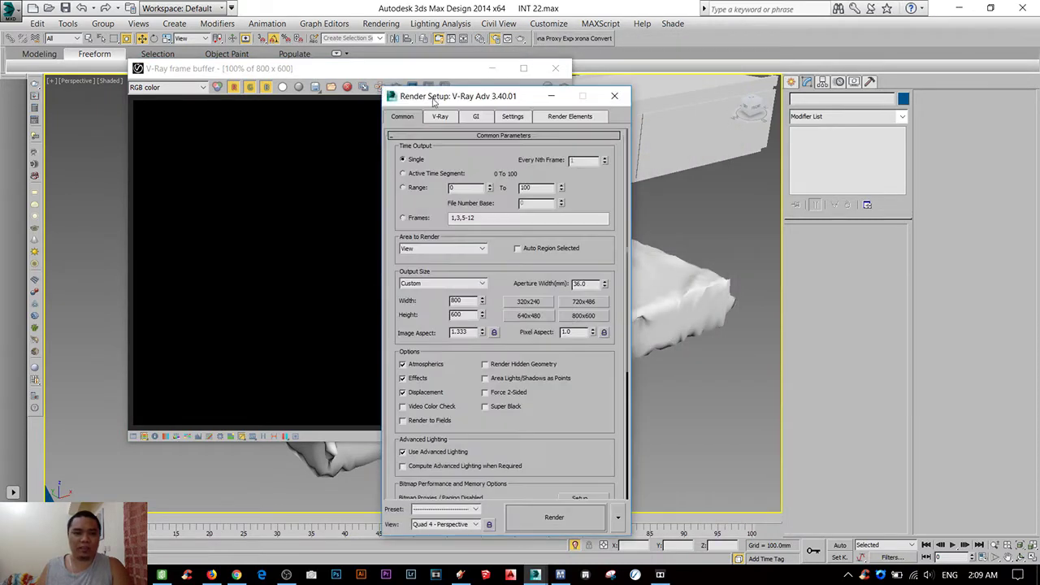
left_click(498, 69)
left_click(439, 100)
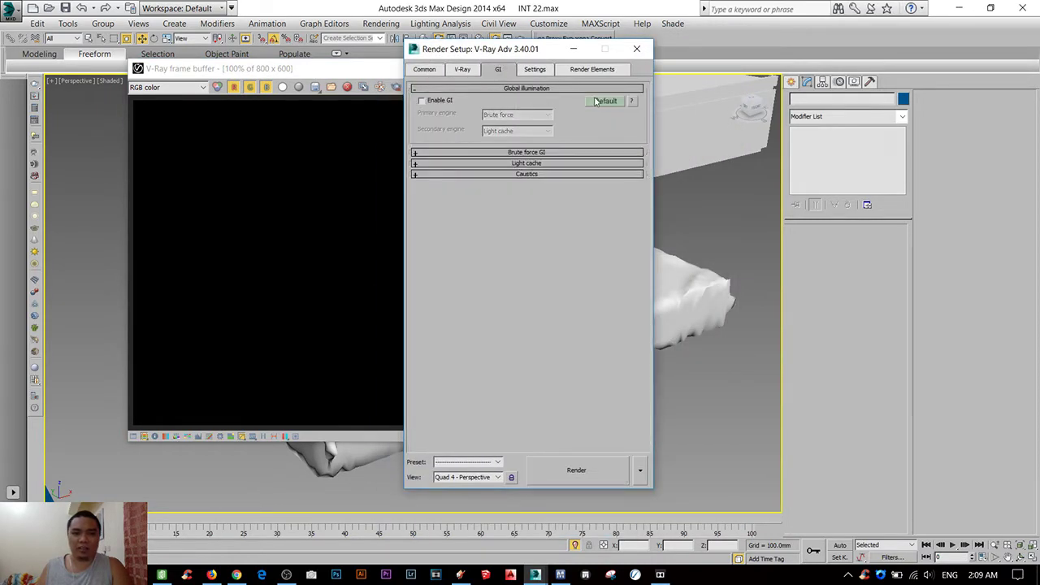
left_click(602, 101)
left_click(601, 101)
left_click(462, 69)
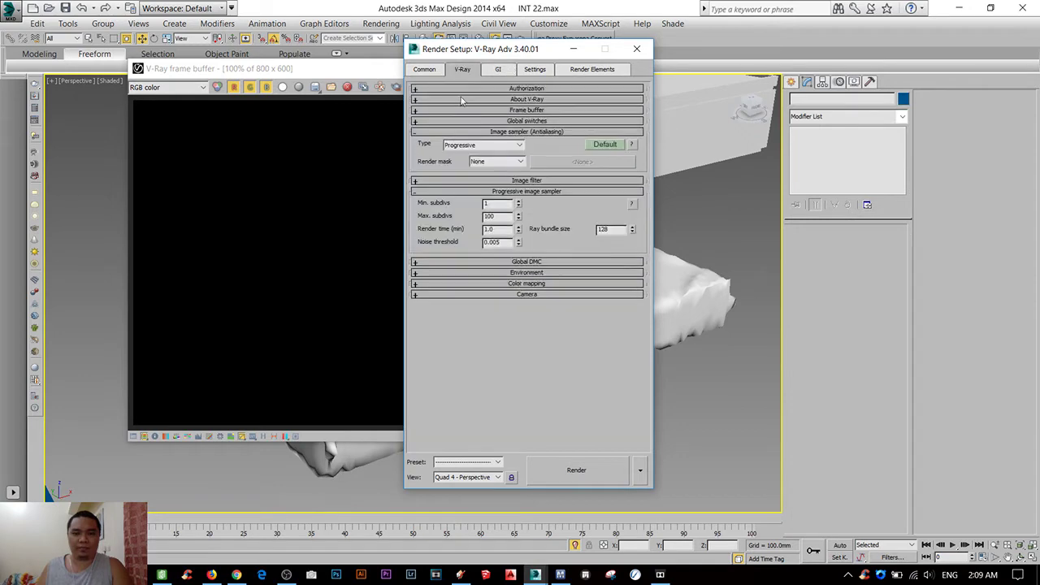
- Render the scene, inspect the wrinkled cover in the frame buffer, and close the render windows
left_click(625, 478)
scroll(349, 329, "up", 1)
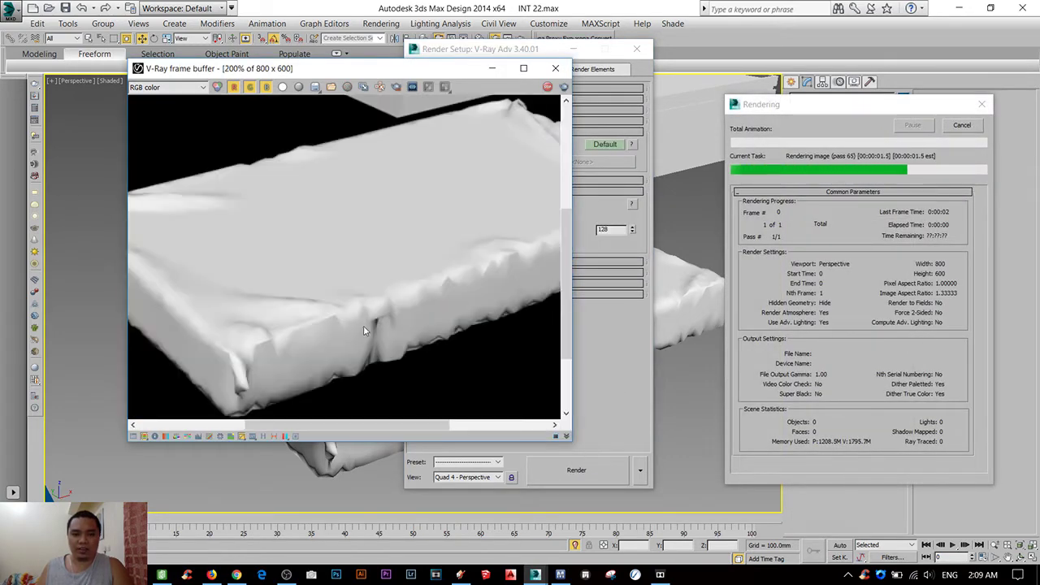
mouse_move(363, 325)
middle_mouse_down()
mouse_move(263, 294)
mouse_move(213, 320)
mouse_move(414, 267)
mouse_move(428, 279)
middle_mouse_up()
scroll(221, 228, "up", 1)
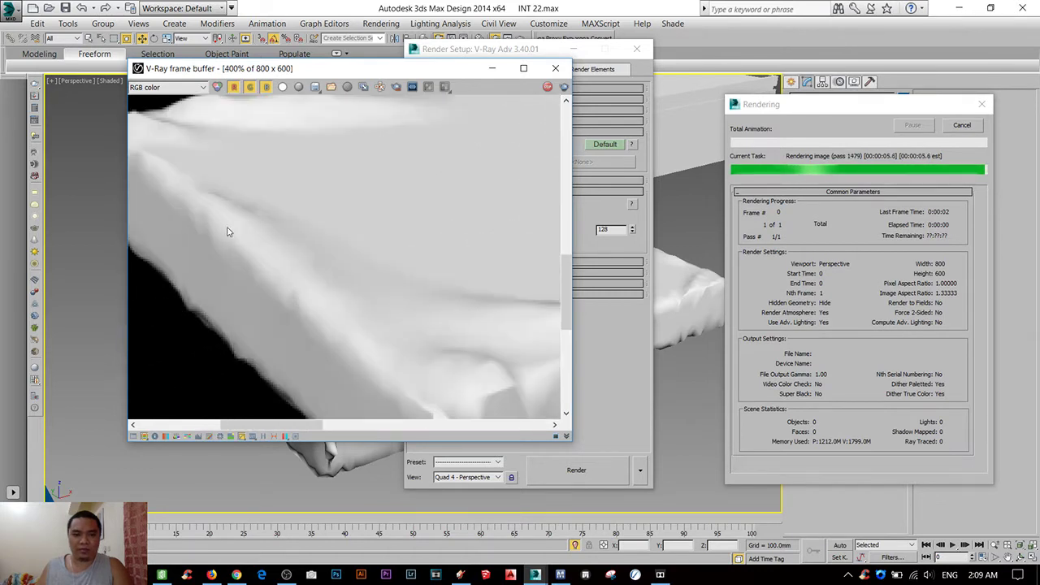
scroll(228, 232, "down", 1)
mouse_move(385, 239)
middle_mouse_down()
mouse_move(290, 285)
mouse_move(321, 288)
middle_mouse_up()
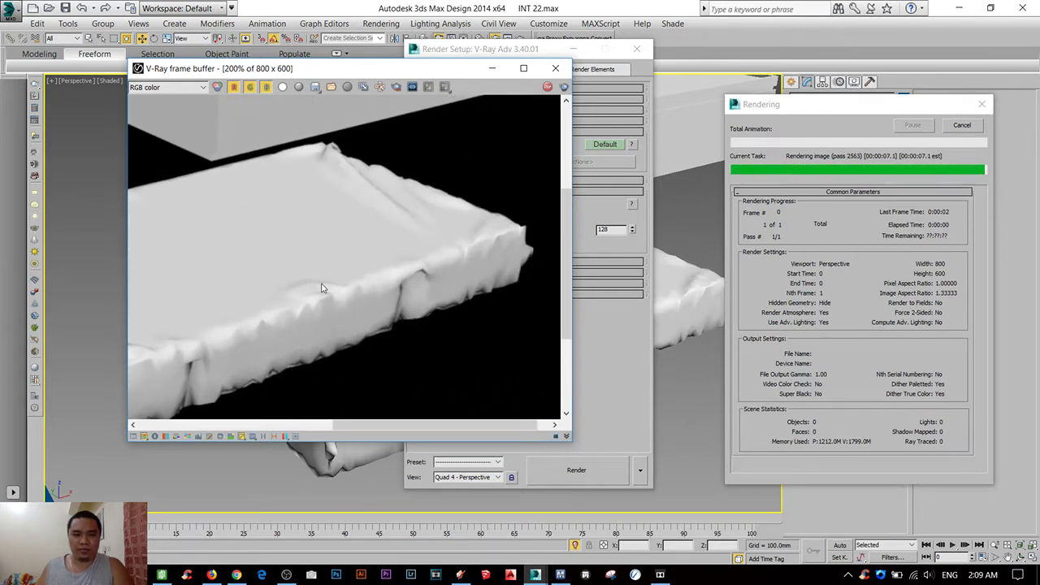
left_click(980, 134)
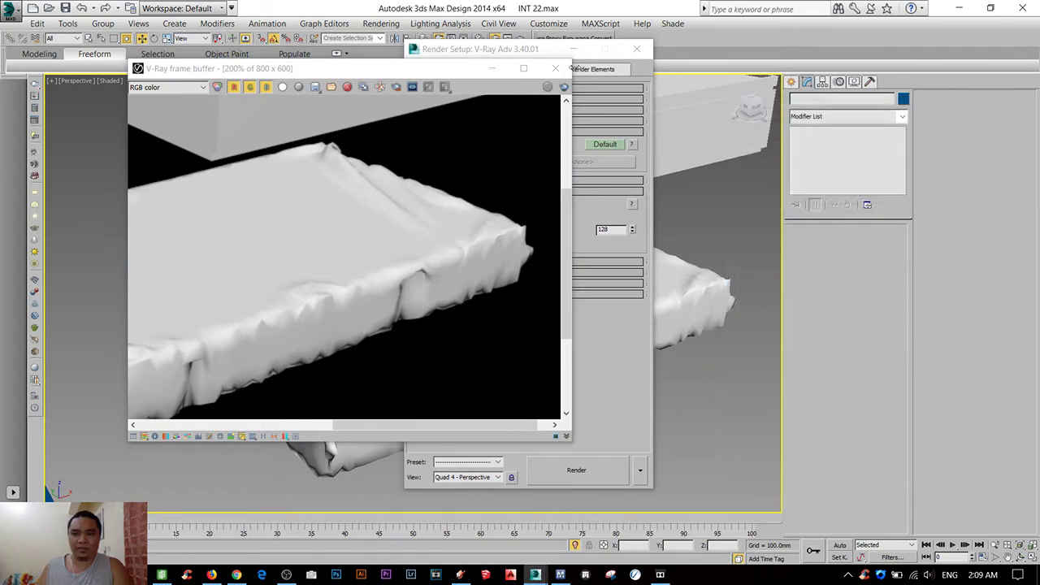
left_click(555, 69)
left_click(636, 49)
left_click(478, 228)
scroll(477, 229, "down", 3)
- Move the cloth cover over the white bench block in the wireframe Top view
key("t")
key("z")
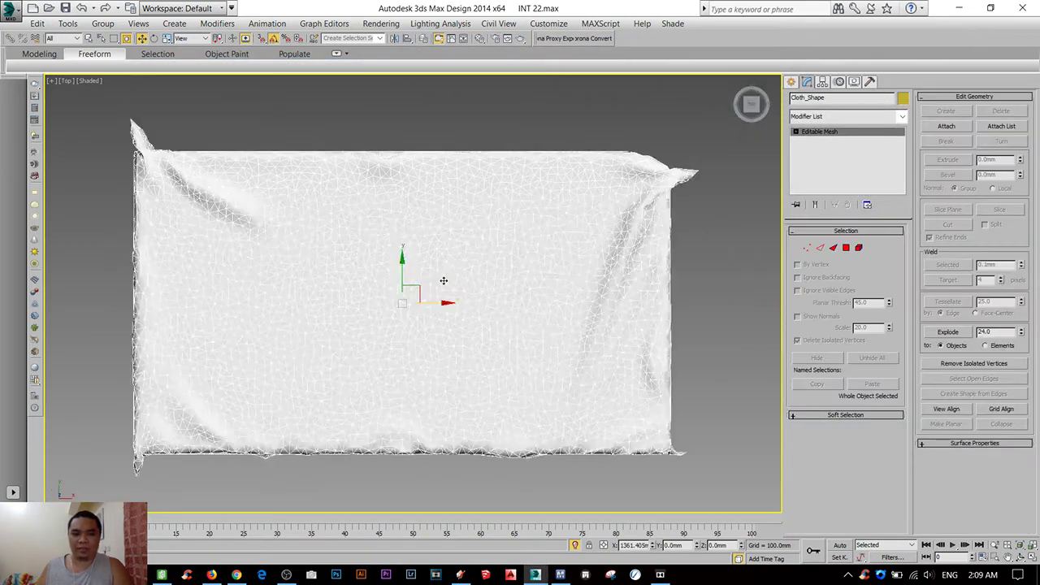
scroll(441, 273, "down", 5)
scroll(404, 280, "up", 1)
left_click_drag(379, 280, 532, 117)
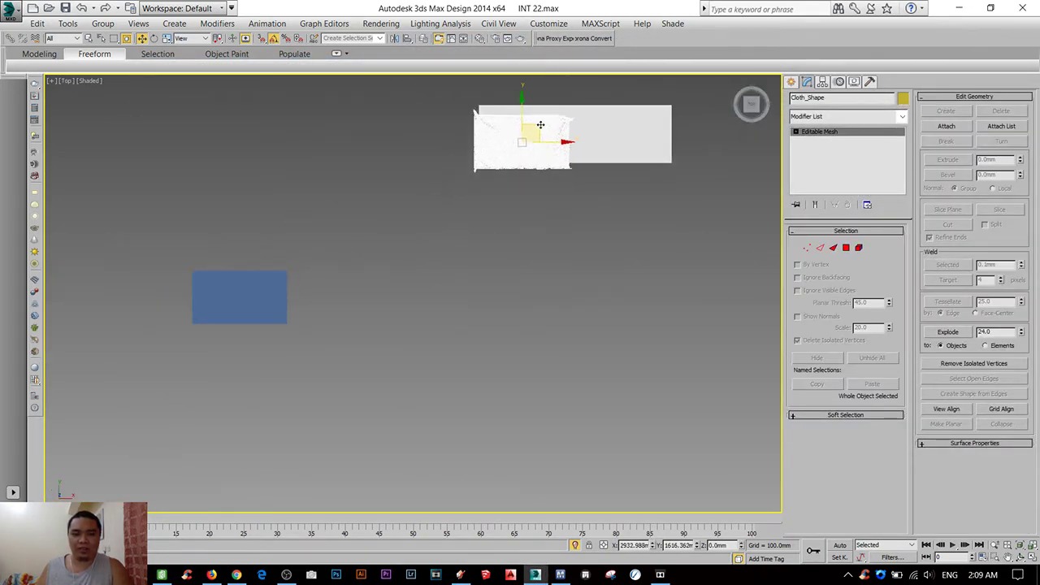
scroll(536, 114, "up", 4)
key("F3")
scroll(536, 114, "up", 2)
left_click_drag(478, 203, 495, 177)
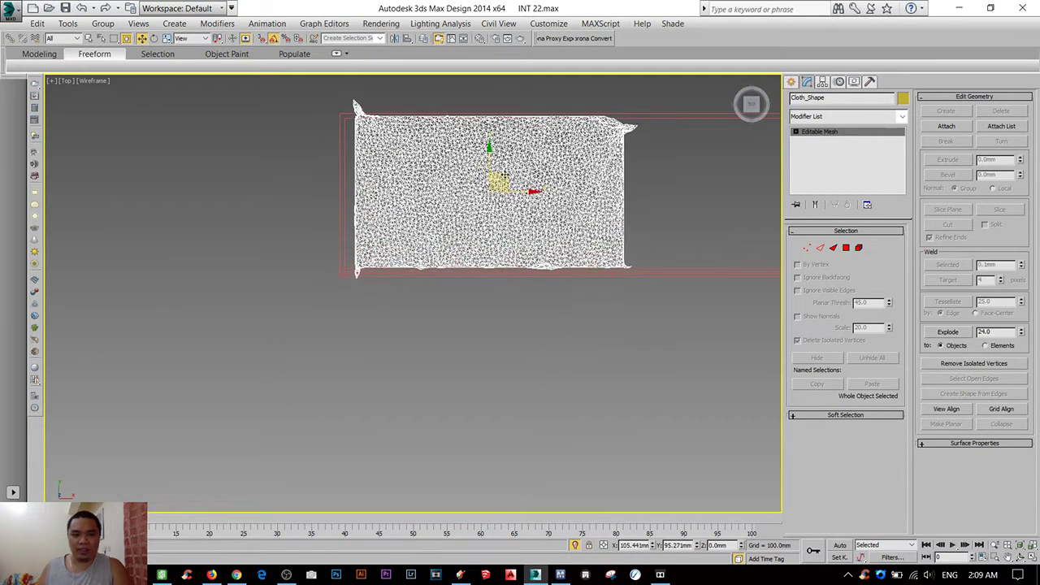
- Align the cloth in the Front view and adjust its pivot with Affect Pivot Only
key("f")
key("z")
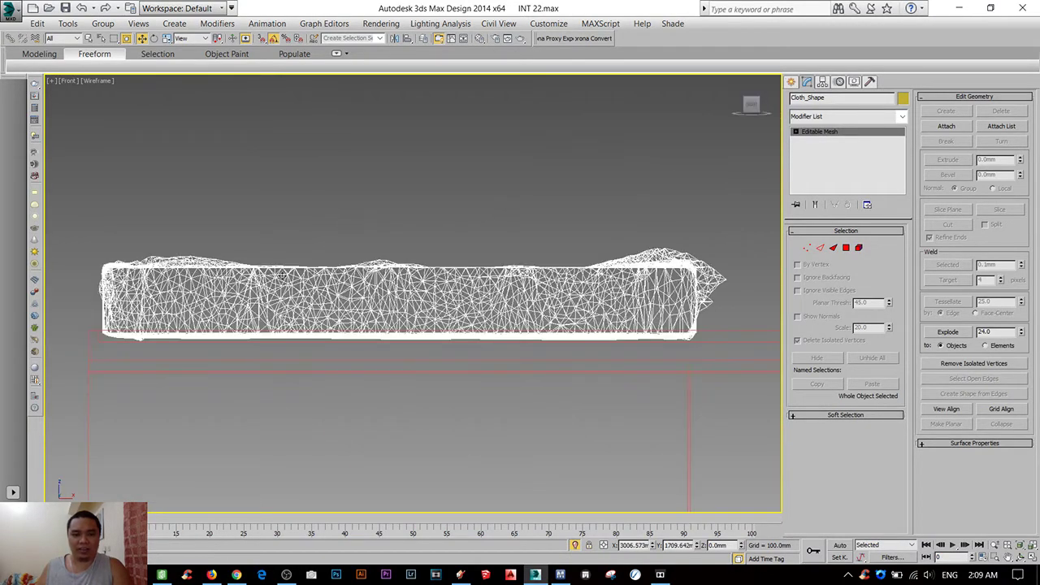
middle_click_drag(532, 281, 285, 289)
scroll(271, 285, "down", 3)
scroll(272, 286, "down", 3)
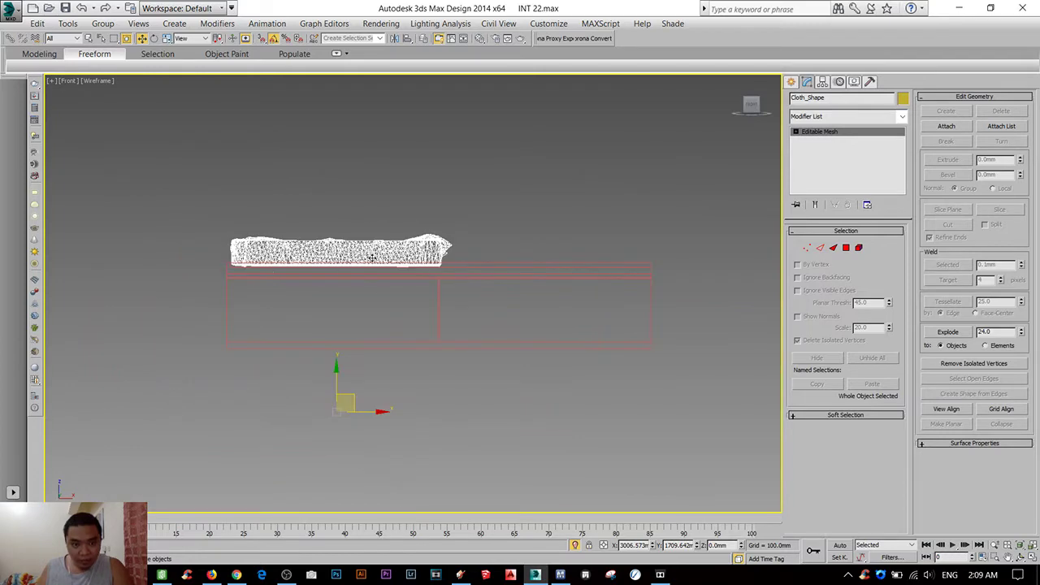
left_click(360, 407)
left_click(377, 249)
left_click(822, 81)
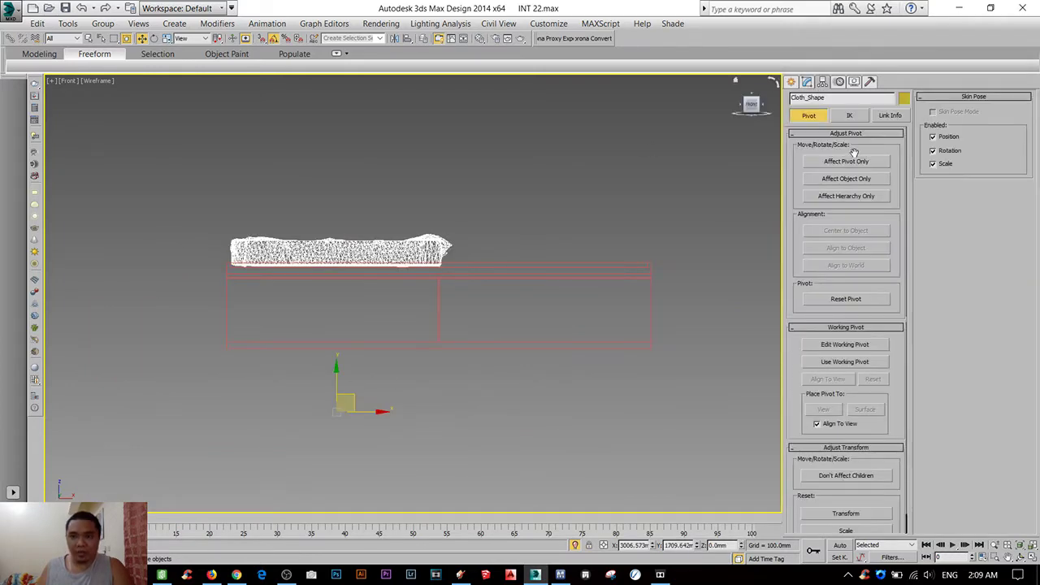
left_click(846, 161)
left_click(792, 82)
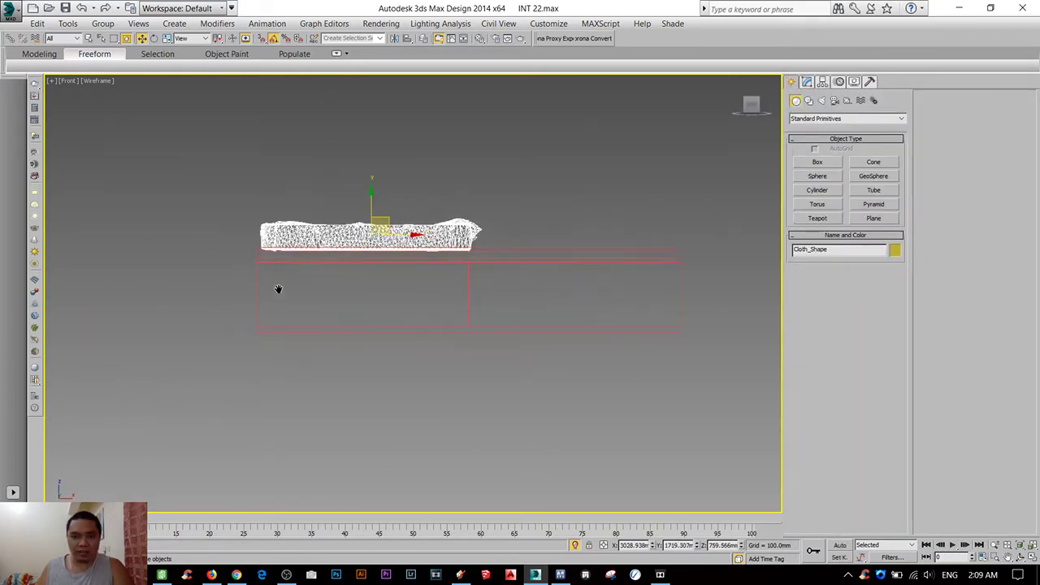
- Shift-drag the cloth right along X to clone it as the copy Cloth_Shape001
scroll(278, 290, "up", 2)
scroll(425, 248, "up", 2)
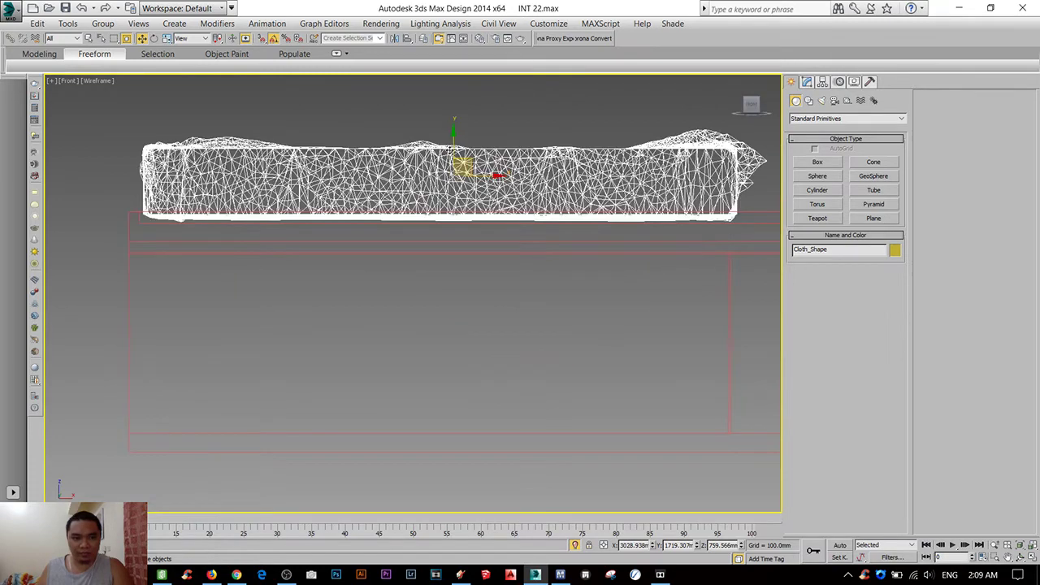
middle_click_drag(543, 223, 529, 125, "alt")
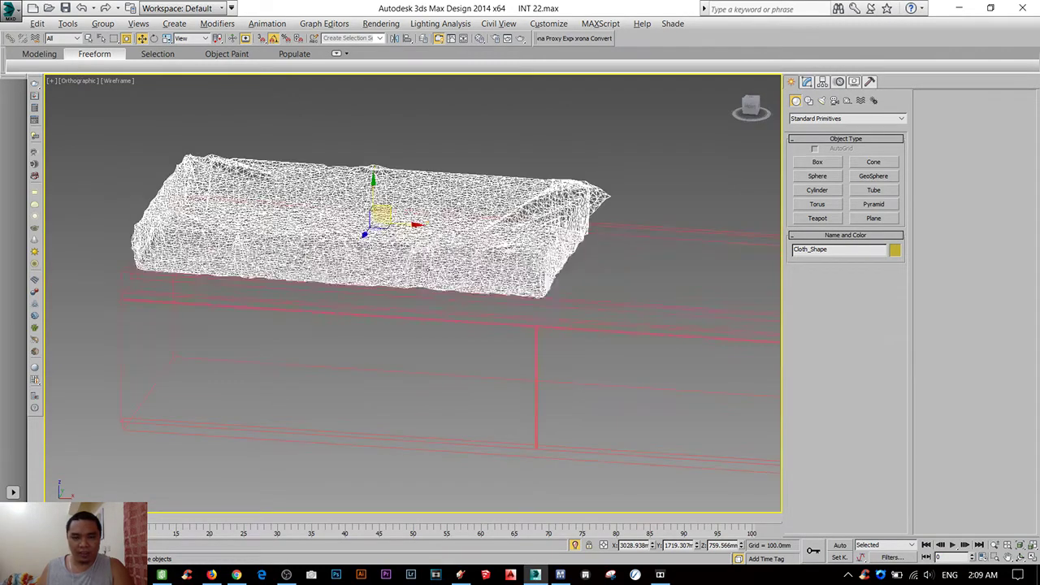
left_click(529, 125)
left_click(497, 237)
key("F3")
key("t")
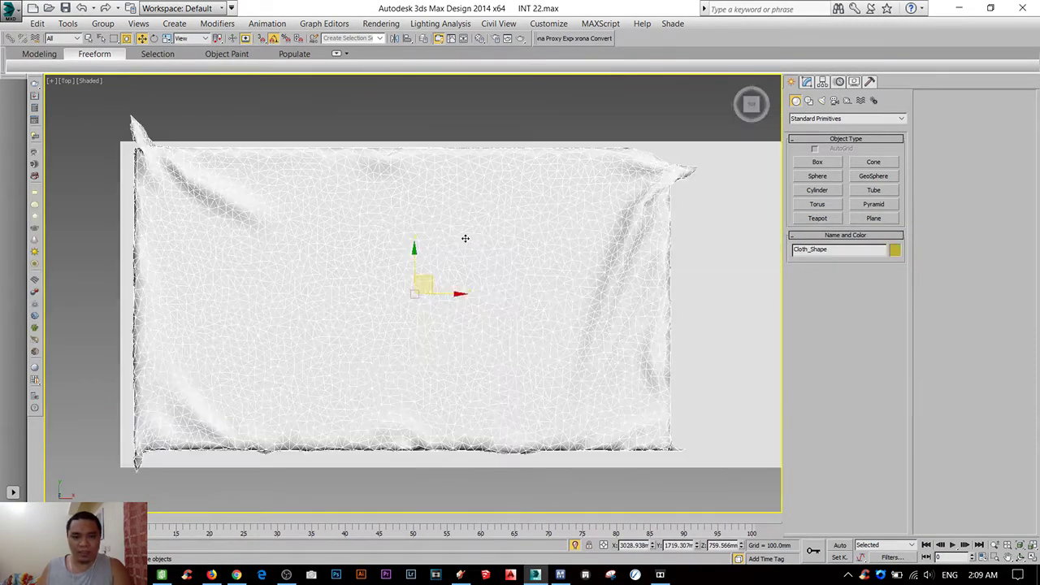
key("f")
scroll(295, 257, "down", 2)
left_click_drag(295, 257, 579, 257, "shift")
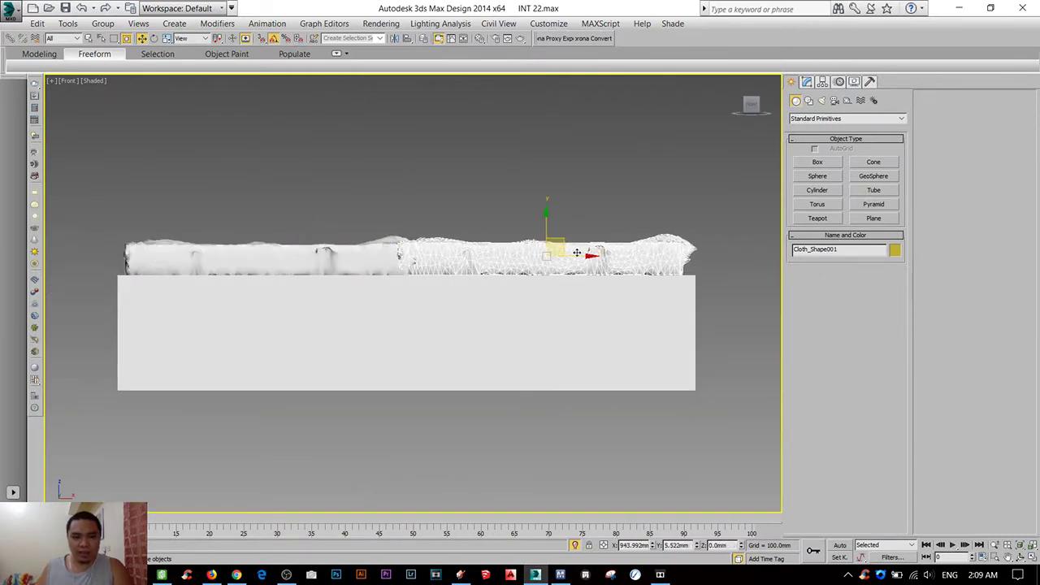
left_click(590, 345)
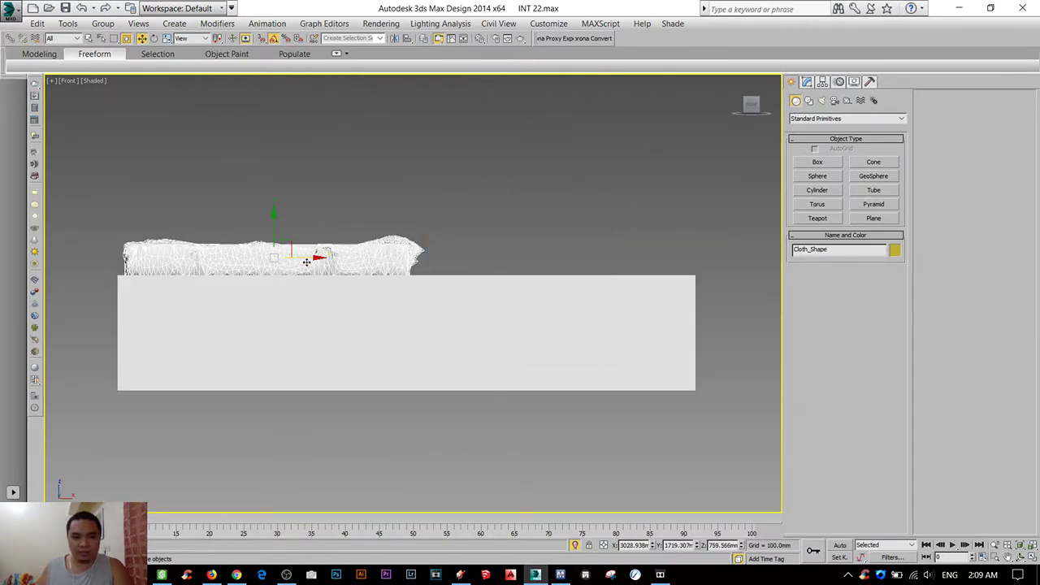
left_click_drag(307, 257, 593, 257, "shift")
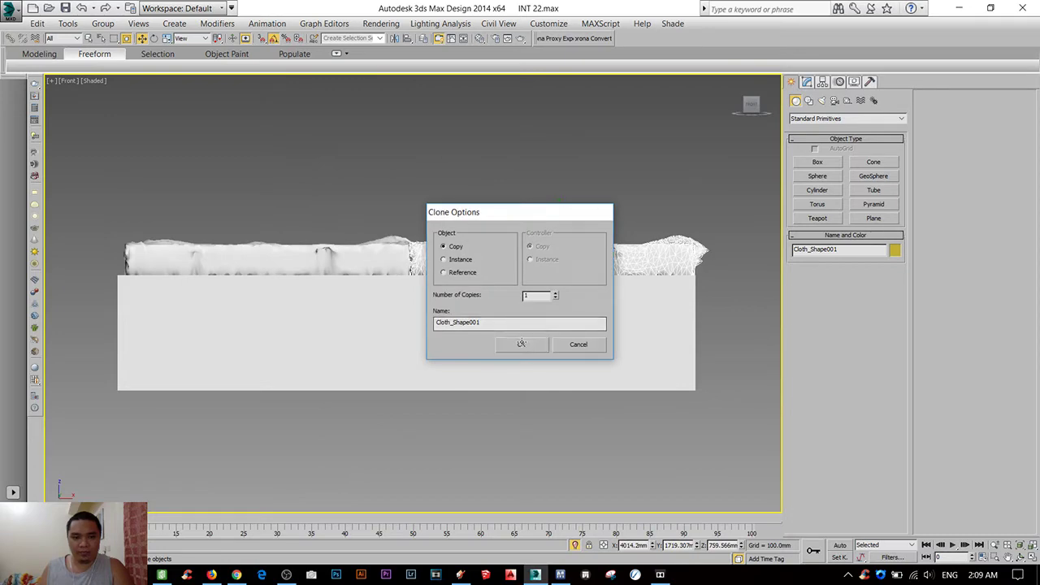
left_click(520, 344)
key("e")
left_click_drag(557, 228, 560, 328)
key("w")
scroll(572, 247, "up", 2)
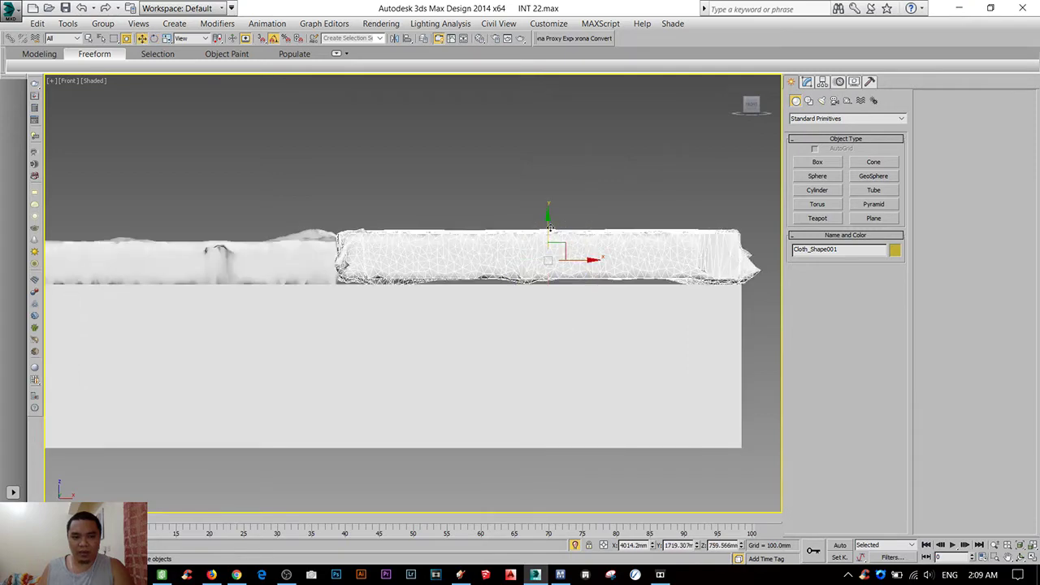
key("F3")
middle_click_drag(550, 230, 443, 250)
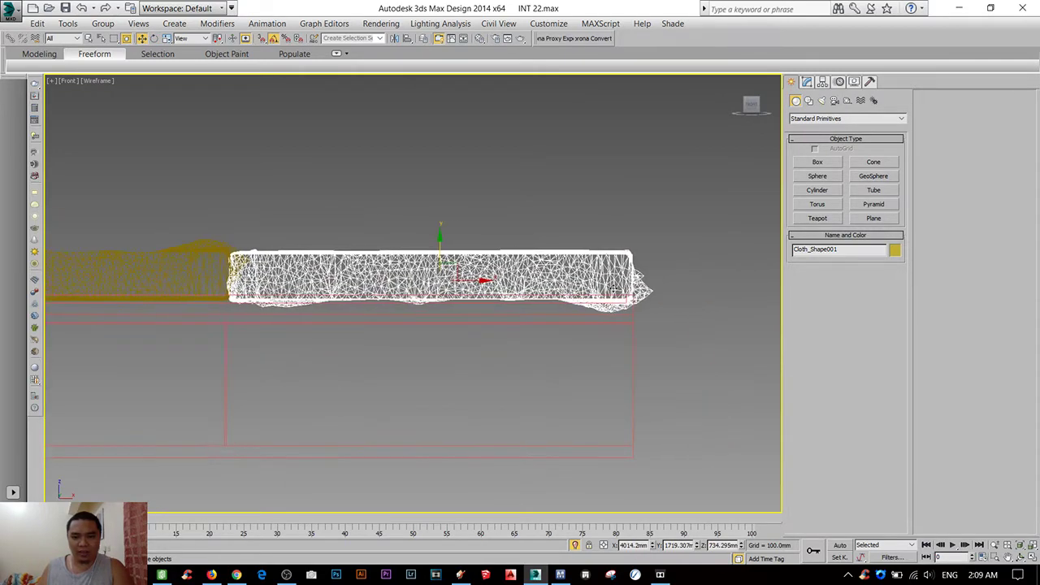
key("F3")
key("ctrl+d")
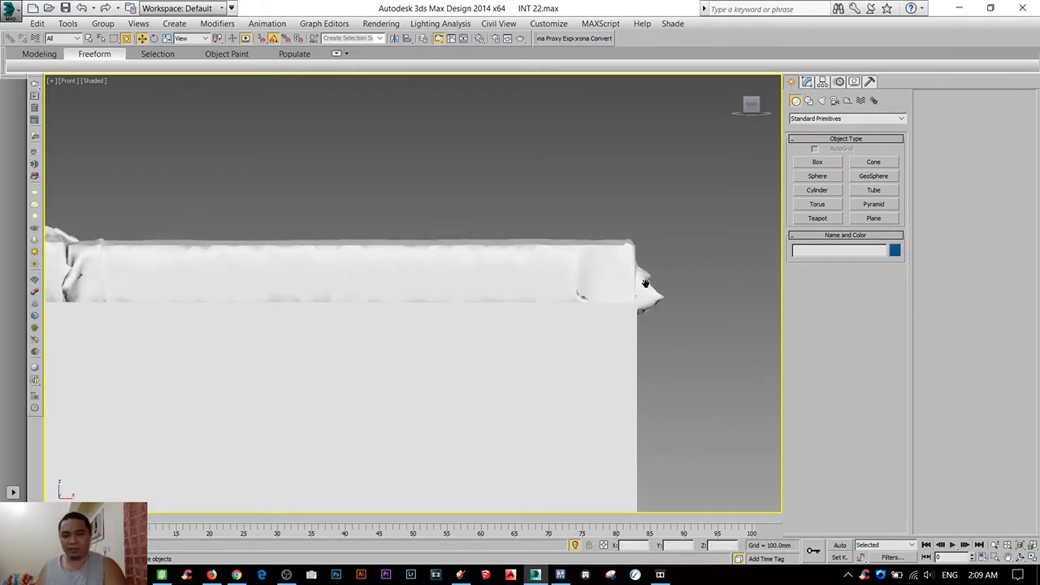
mouse_move(645, 283)
middle_mouse_down("alt")
mouse_move(599, 285)
mouse_move(516, 349)
middle_mouse_up("alt")
left_click(598, 285)
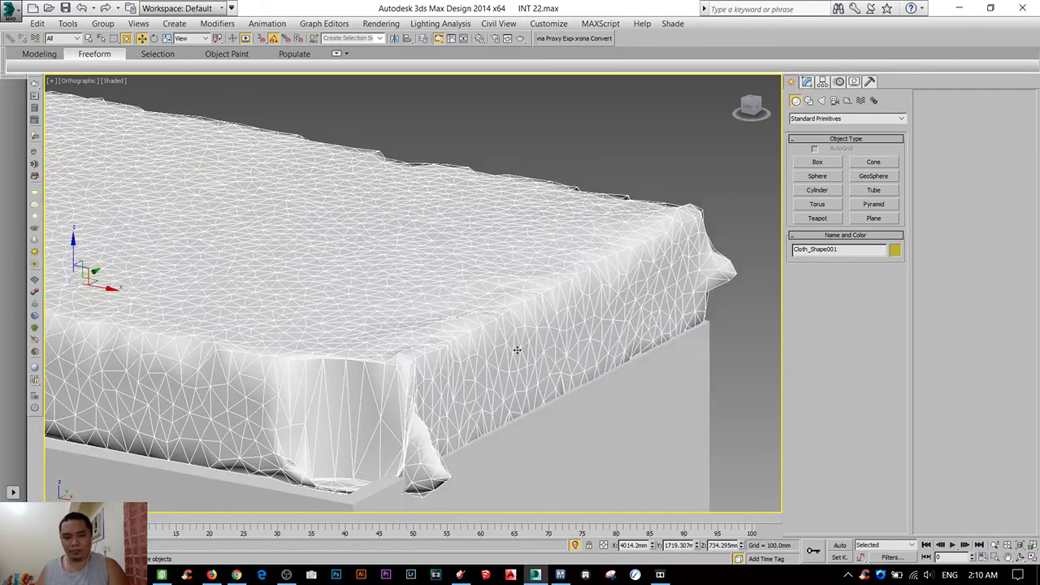
- Nudge the cloth cover down over the cushion in the wireframe Top view
key("t")
key("F3")
scroll(447, 320, "down", 2)
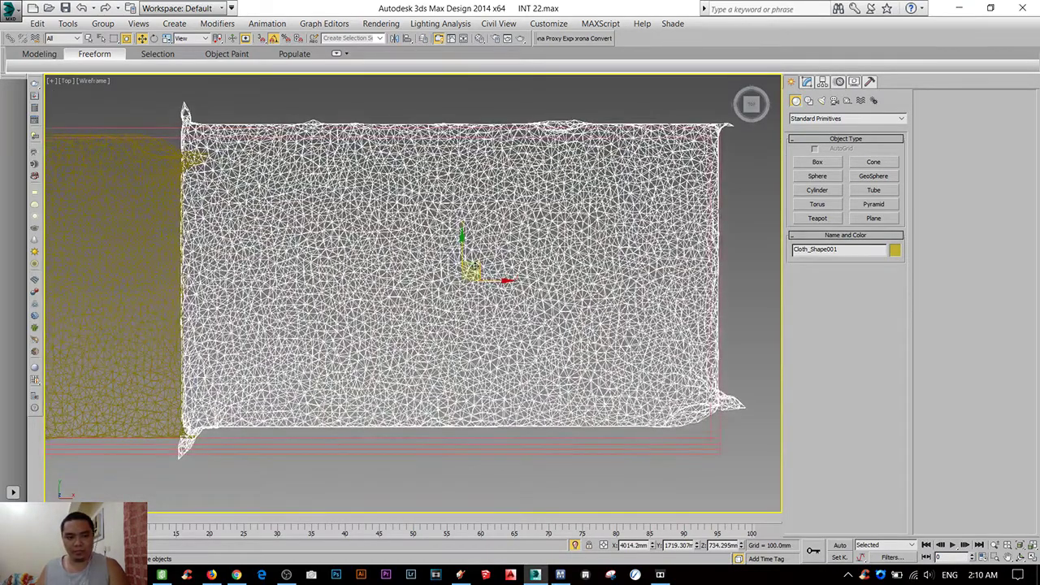
left_click_drag(472, 268, 472, 278)
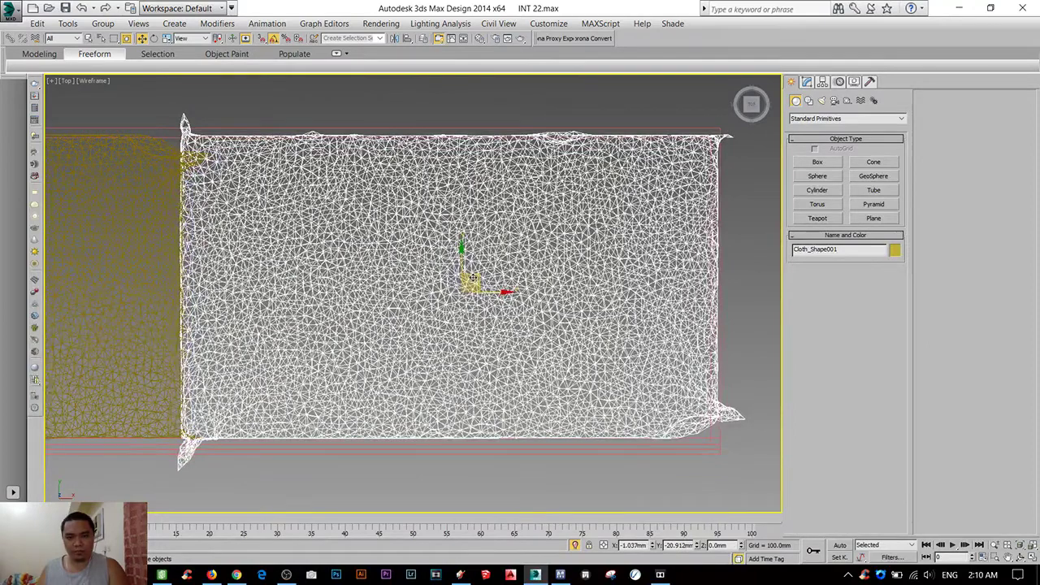
scroll(387, 257, "down", 4)
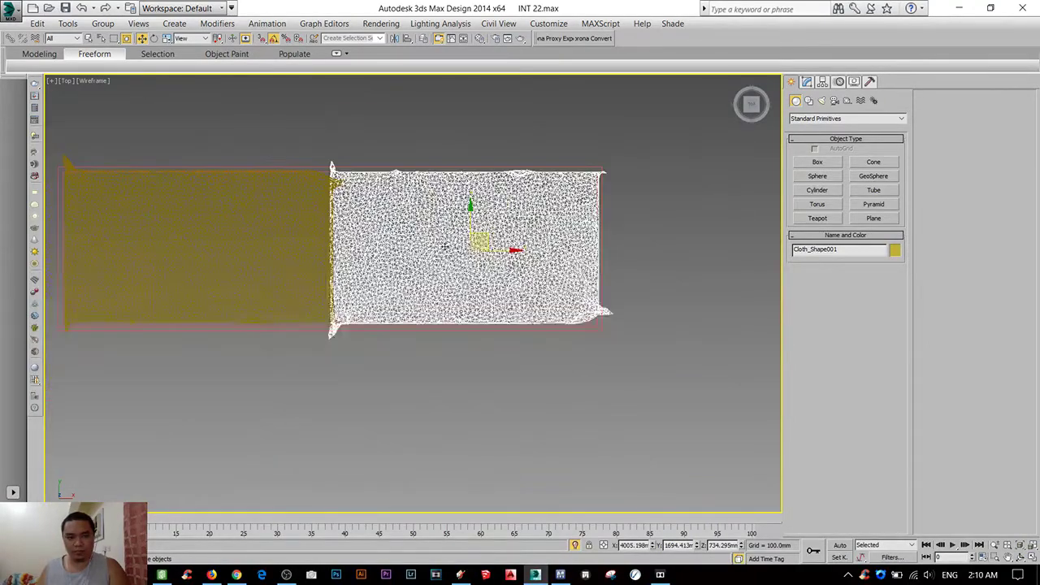
scroll(479, 248, "up", 2)
- Try non-uniform X scales of 98%, 95%, 97% and 98.7% on the cloth, undoing each
key("r")
scroll(479, 248, "up", 2)
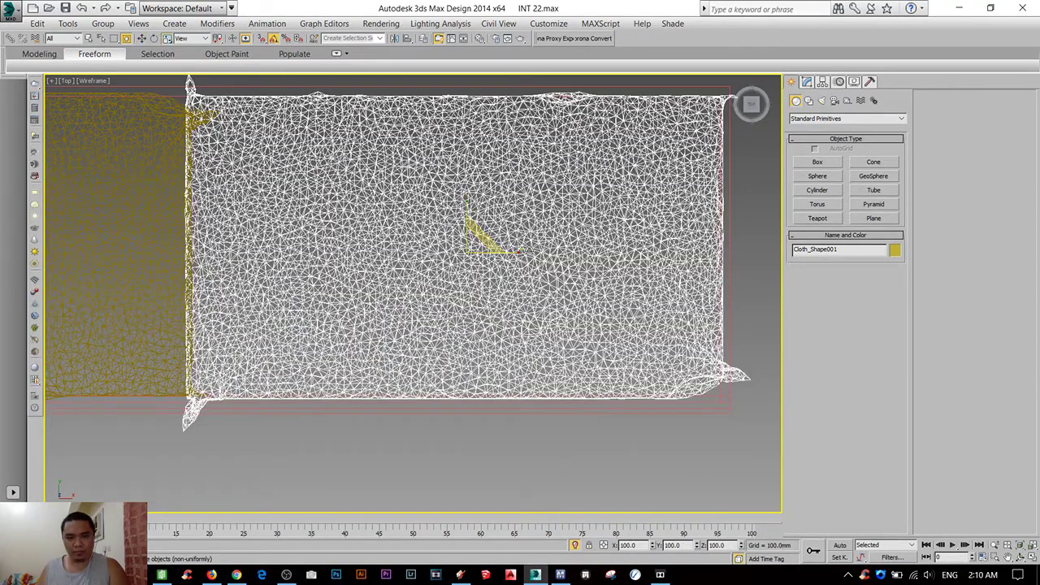
left_click_drag(481, 244, 525, 254)
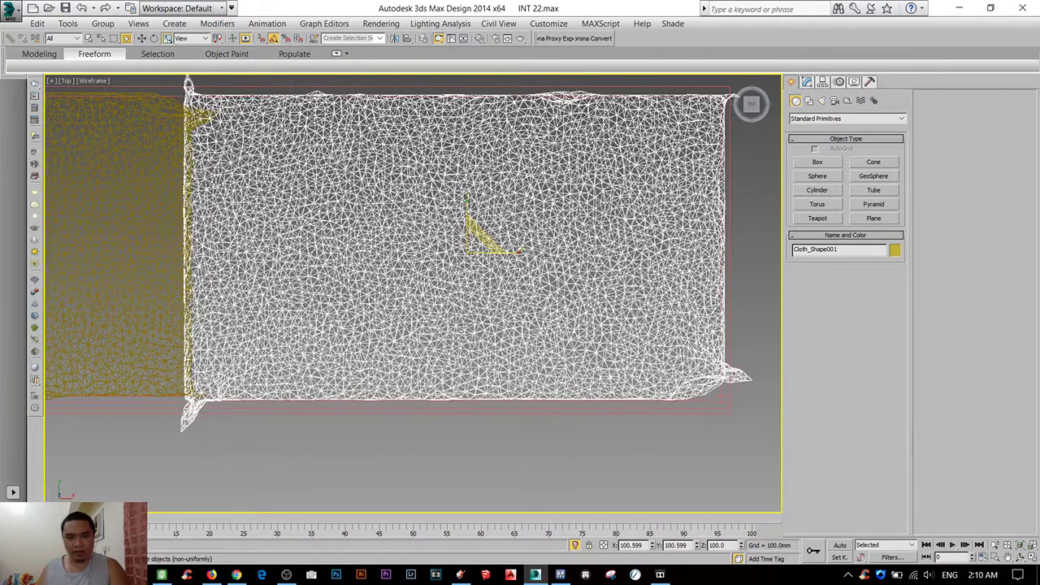
key("ctrl+z")
key("ctrl+z")
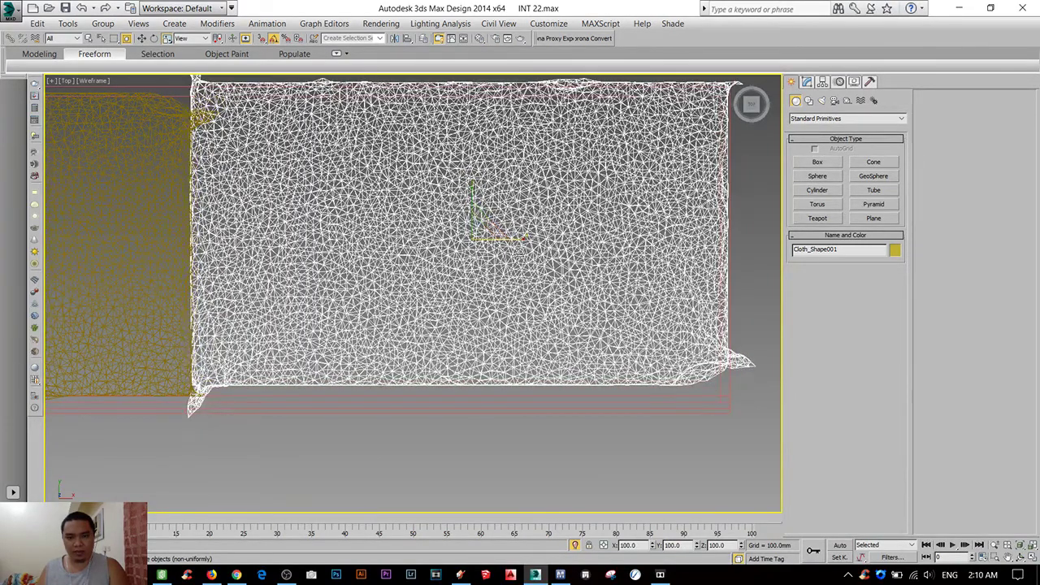
left_click_drag(523, 238, 513, 238)
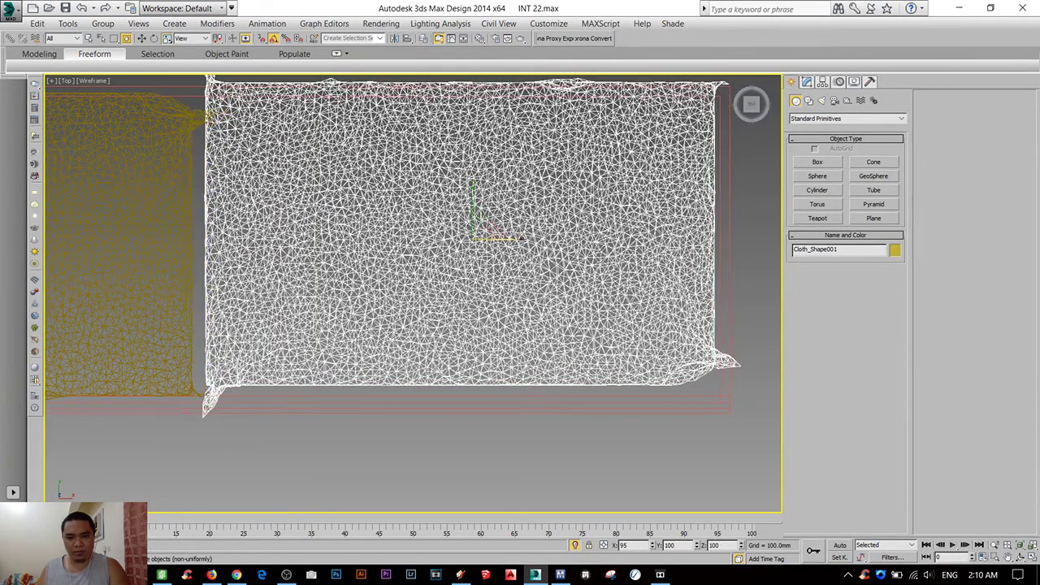
key("w")
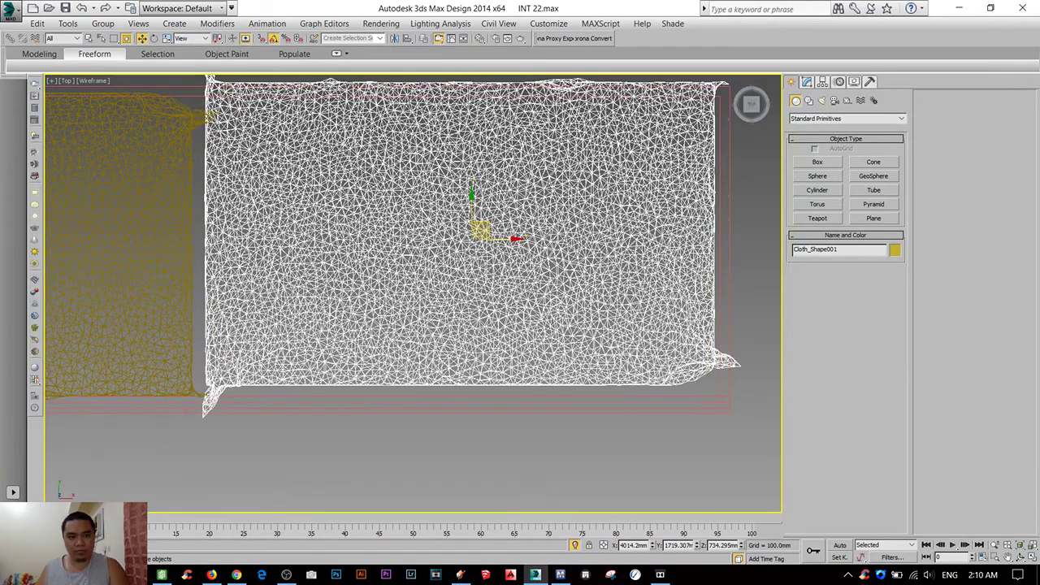
key("ctrl+z")
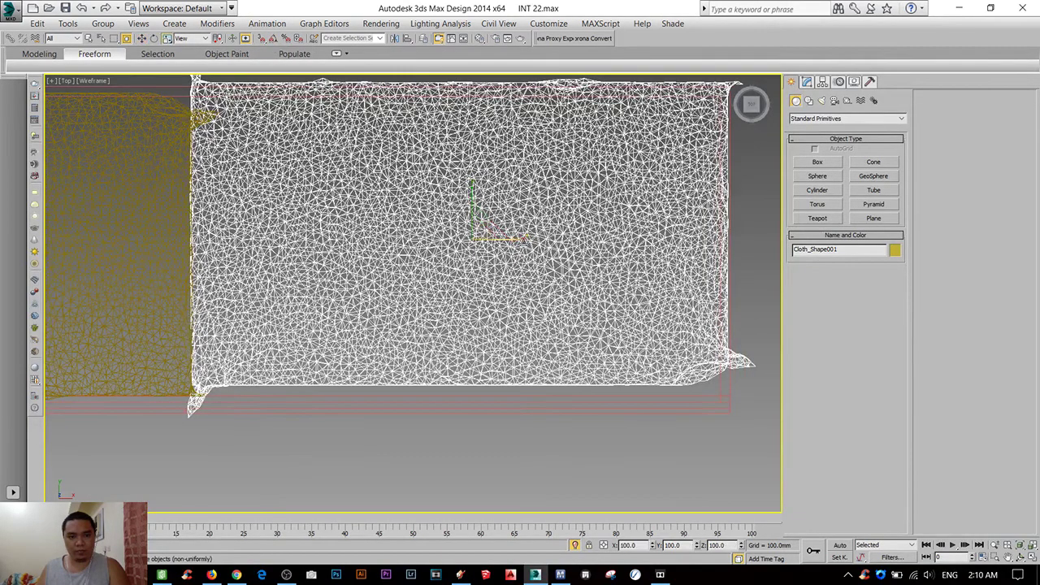
left_click_drag(457, 229, 454, 229)
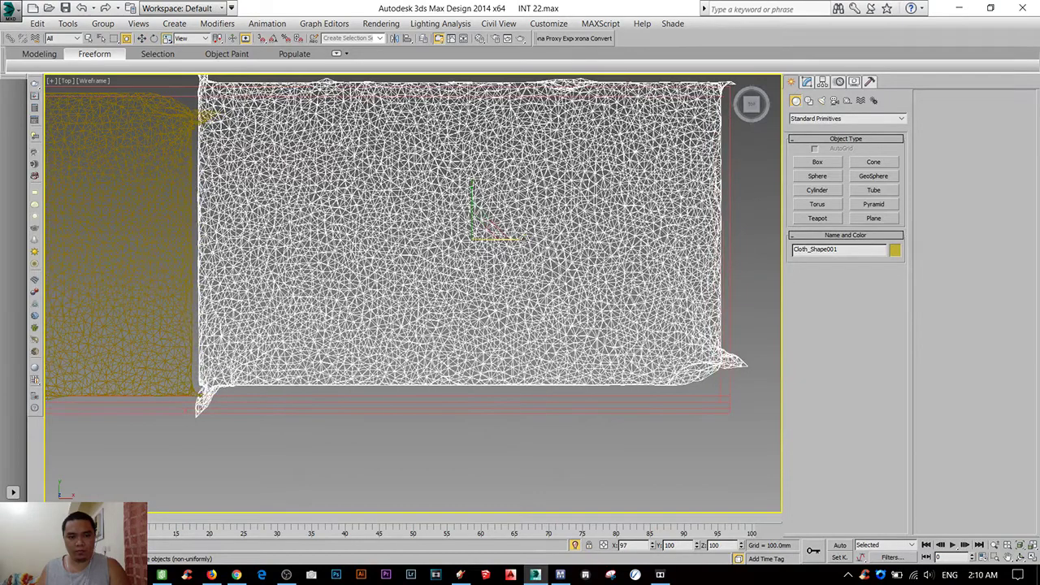
key("ctrl+z")
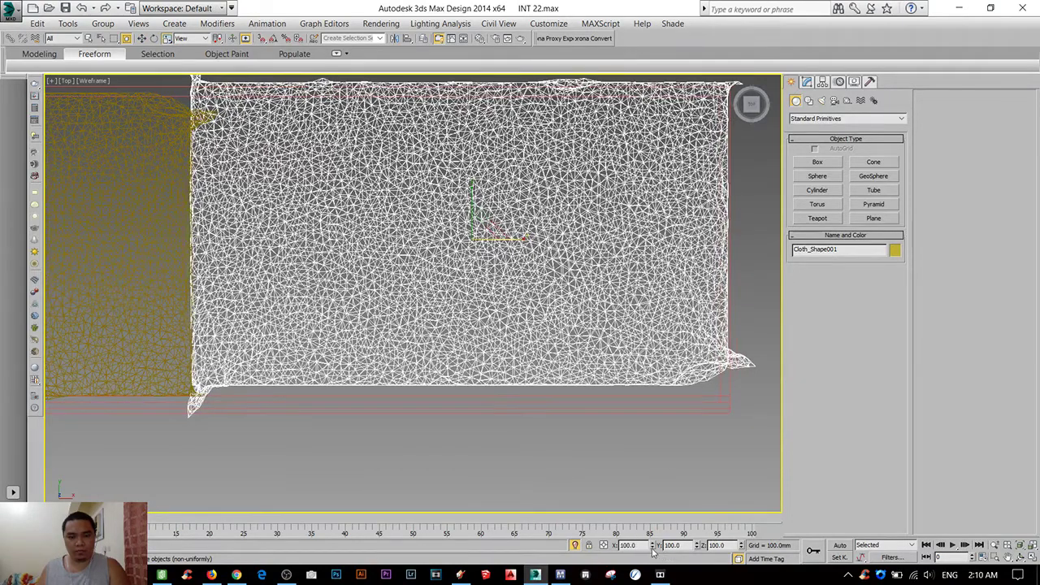
left_click_drag(652, 547, 652, 552)
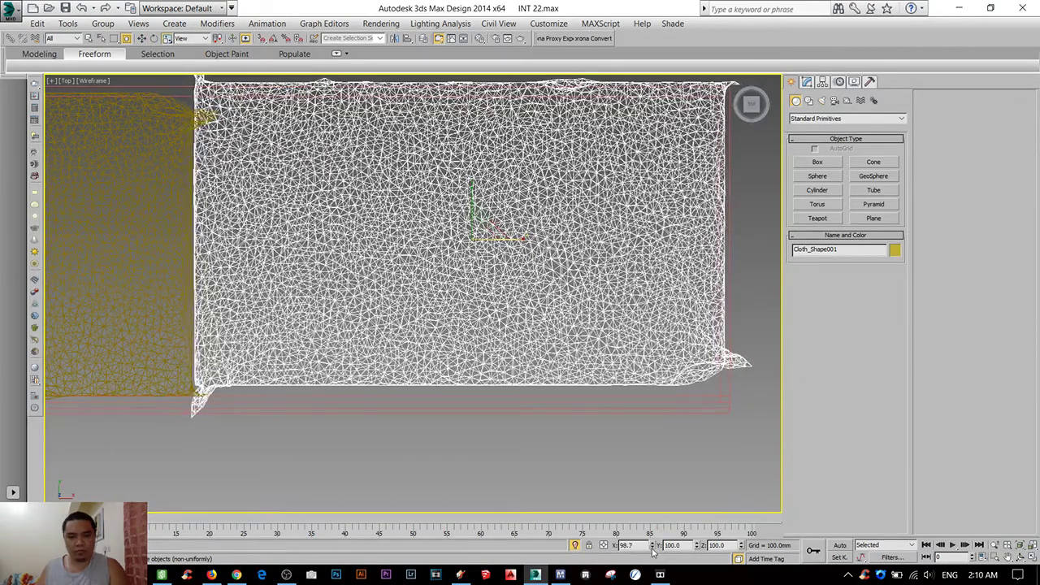
key("ctrl+z")
- Move the cloth slightly down and left, then check it in Perspective
key("w")
left_click_drag(479, 232, 476, 243)
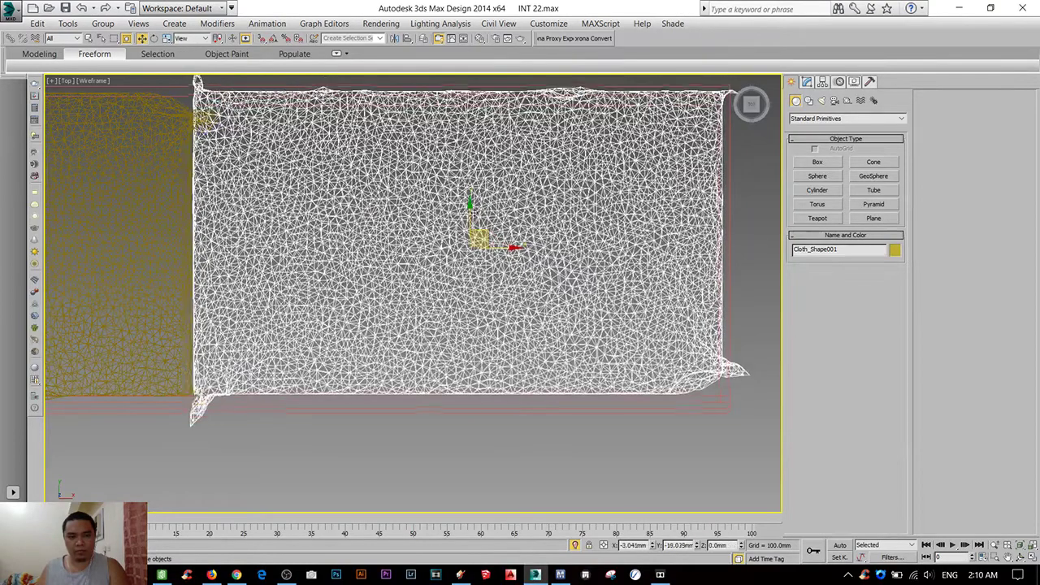
scroll(511, 349, "down", 3)
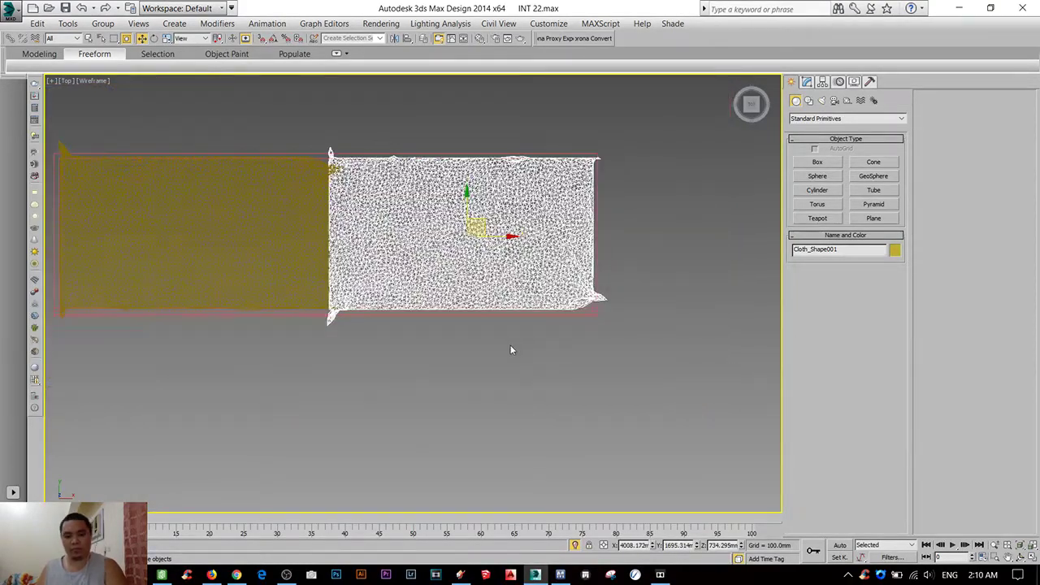
key("p")
scroll(483, 236, "up", 5)
- Convert the selected cloth cover to an Editable Poly
scroll(483, 235, "up", 2)
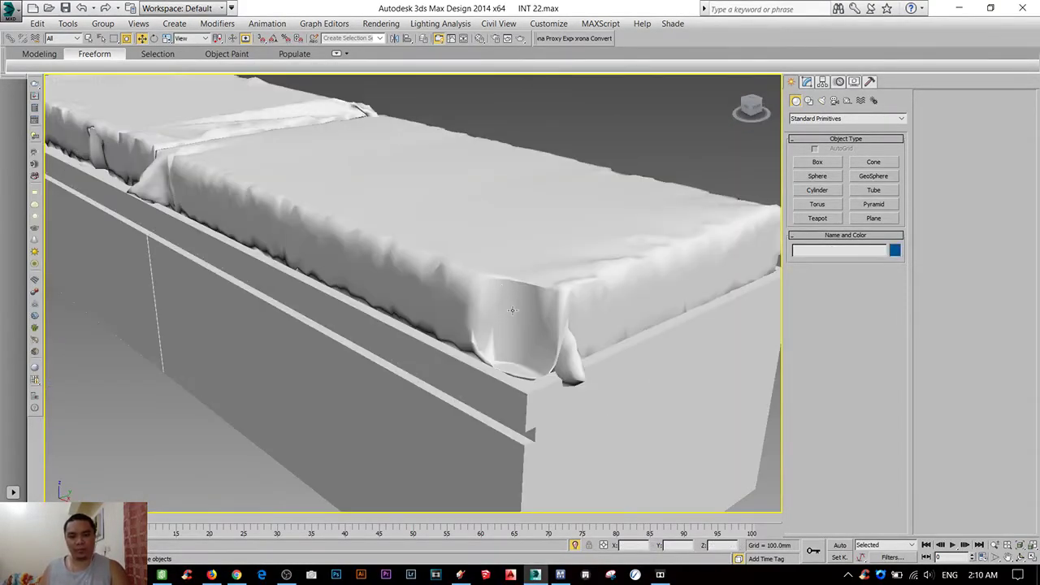
scroll(503, 293, "up", 3)
scroll(528, 300, "up", 2)
left_click(639, 154)
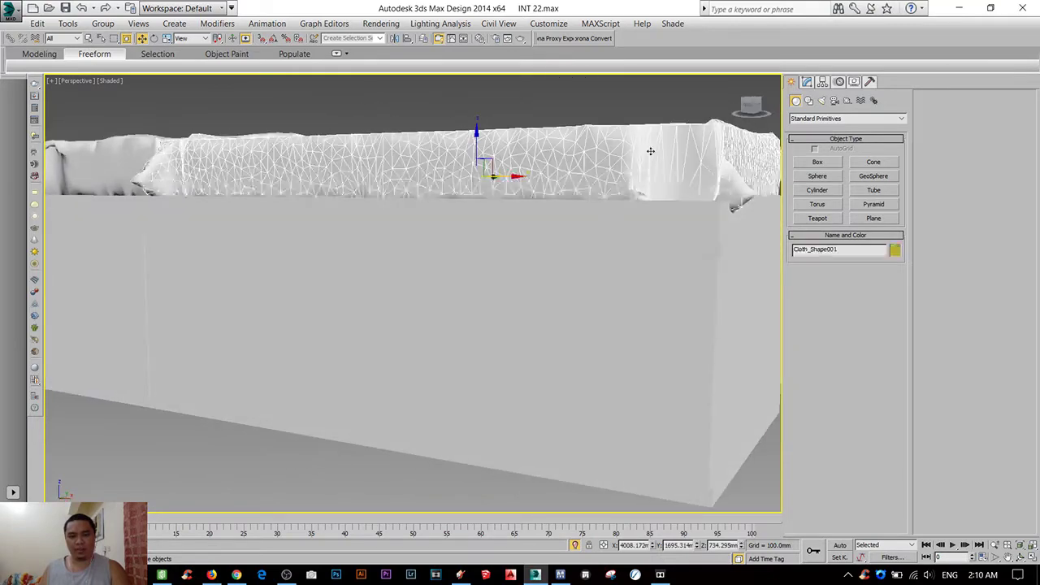
scroll(670, 203, "down", 2)
scroll(610, 225, "down", 2)
left_click(335, 54)
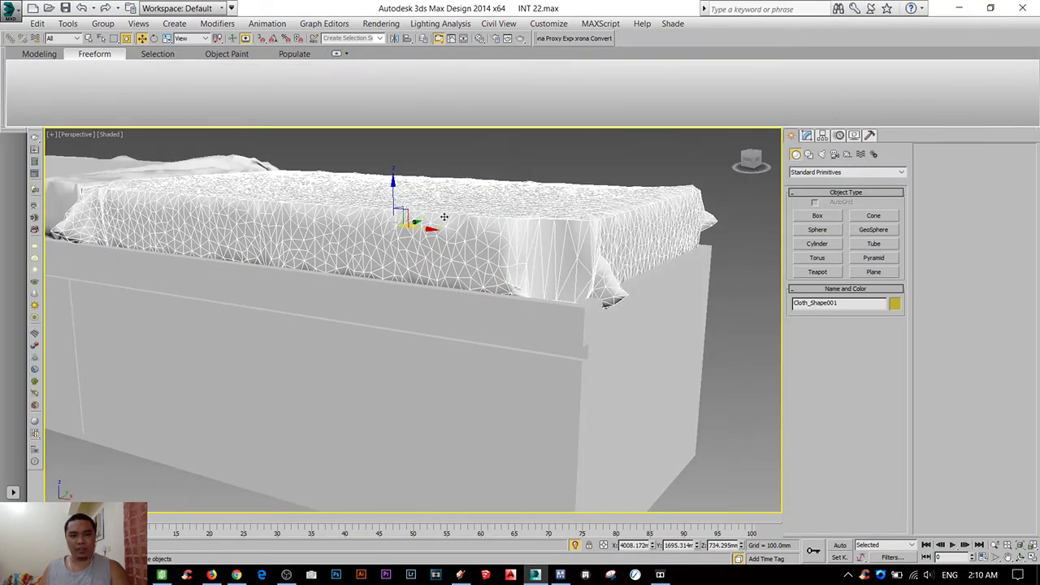
left_click(806, 135)
right_click(550, 209)
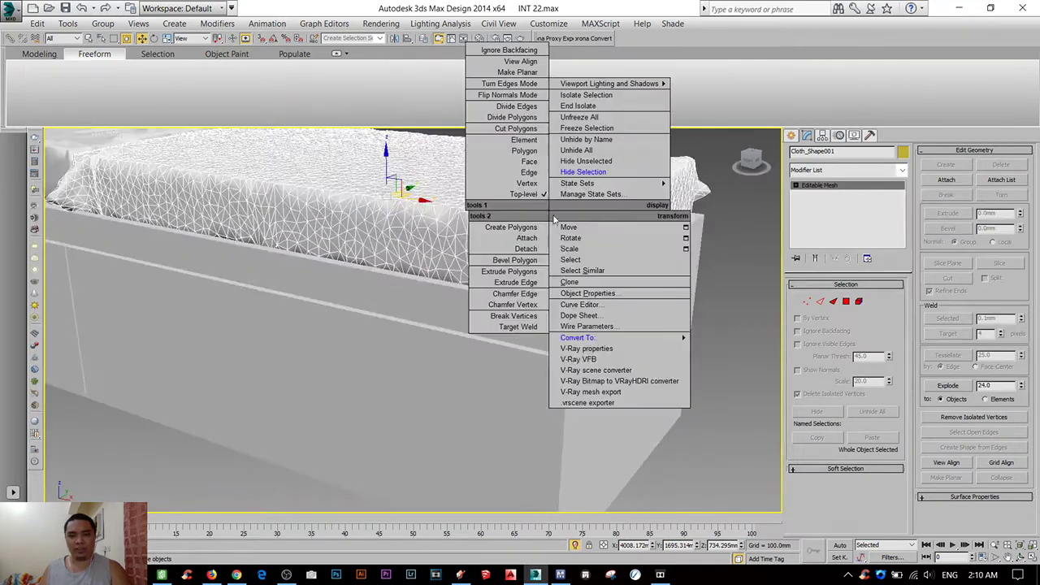
left_click(731, 342)
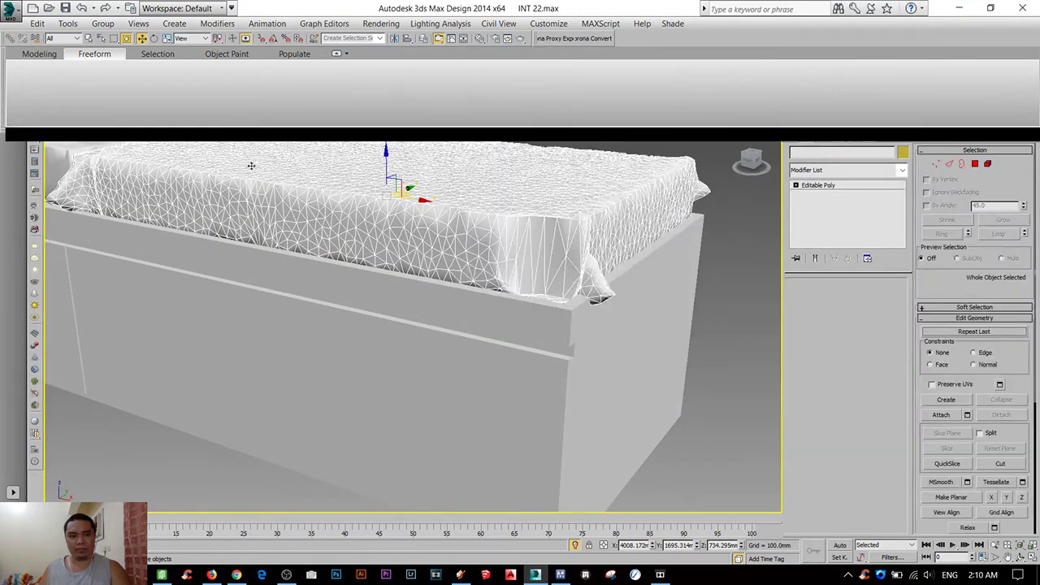
- Reshape the cover with the Freeform Shift brush, orbiting around the bench
left_click(413, 85)
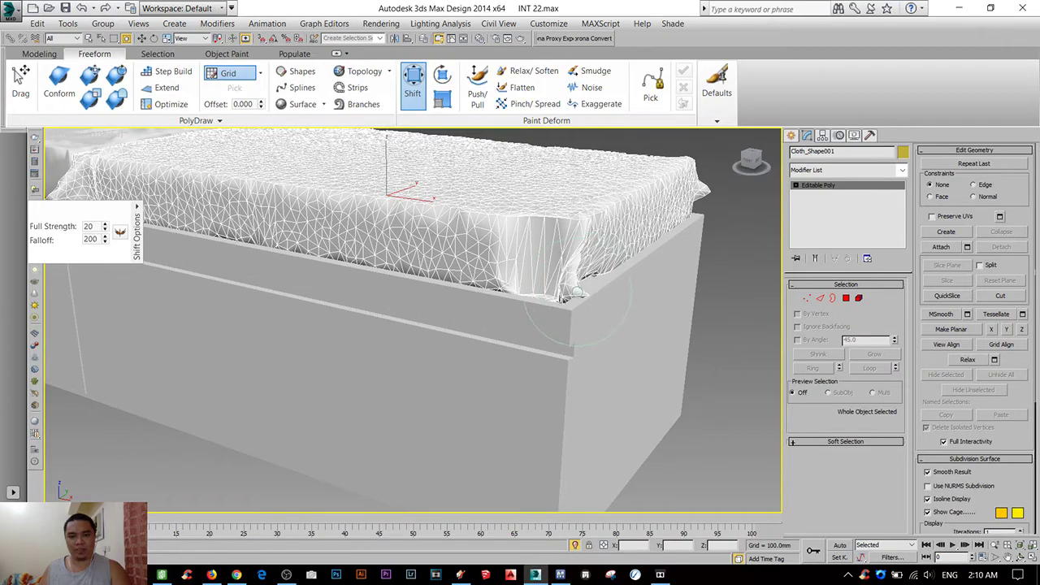
middle_click_drag(642, 281, 566, 320, "alt")
mouse_move(537, 344)
middle_mouse_down("alt")
mouse_move(273, 304)
mouse_move(429, 306)
mouse_move(469, 286)
mouse_move(568, 336)
mouse_move(604, 337)
mouse_move(565, 367)
middle_mouse_up("alt")
scroll(302, 324, "down", 5)
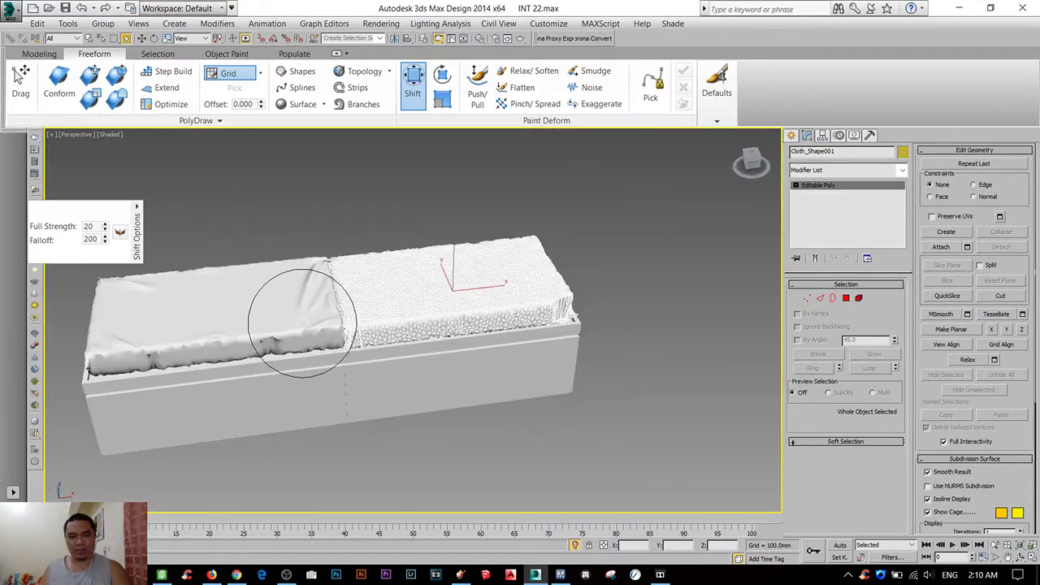
middle_click_drag(301, 325, 244, 325, "alt")
scroll(260, 223, "up", 5)
middle_click_drag(260, 222, 219, 333, "alt")
- Exit the brush, reselect the cover and pick a corner-fold polygon in Polygon mode
key("Escape")
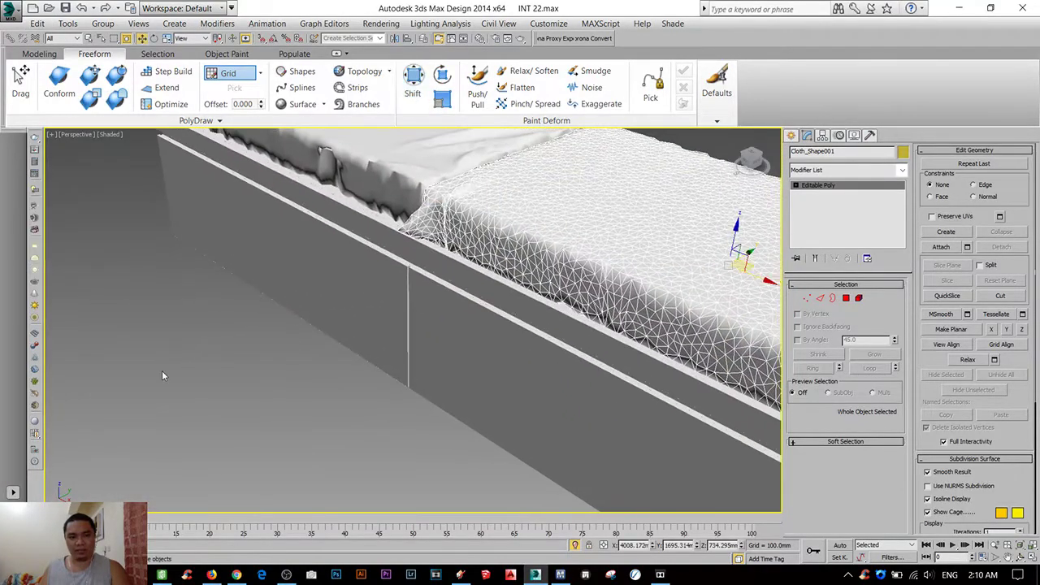
left_click(162, 371)
scroll(161, 370, "down", 5)
mouse_move(416, 372)
middle_mouse_down("alt")
mouse_move(646, 414)
mouse_move(526, 423)
middle_mouse_up("alt")
left_click(527, 422)
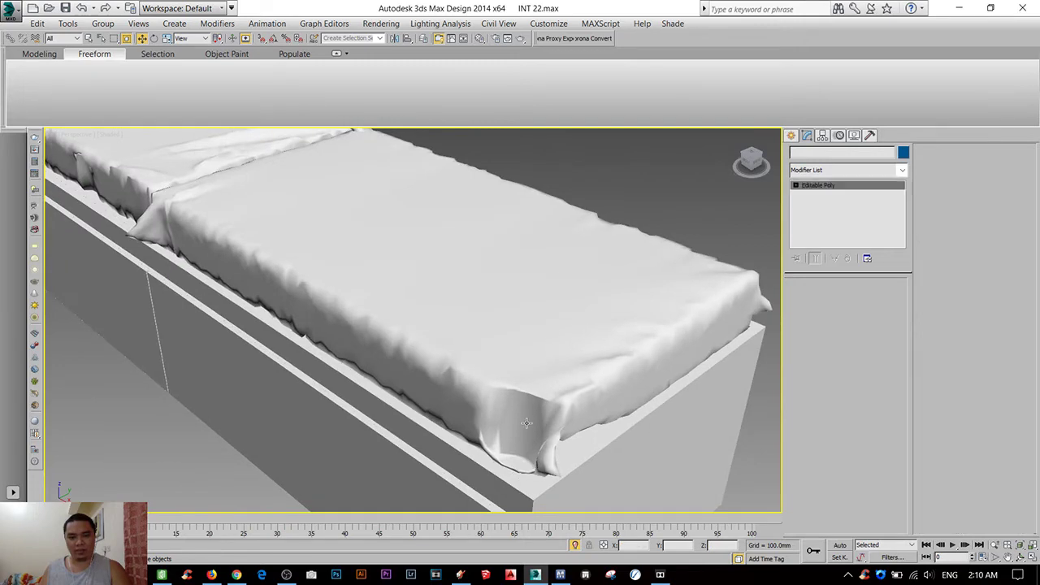
left_click(845, 298)
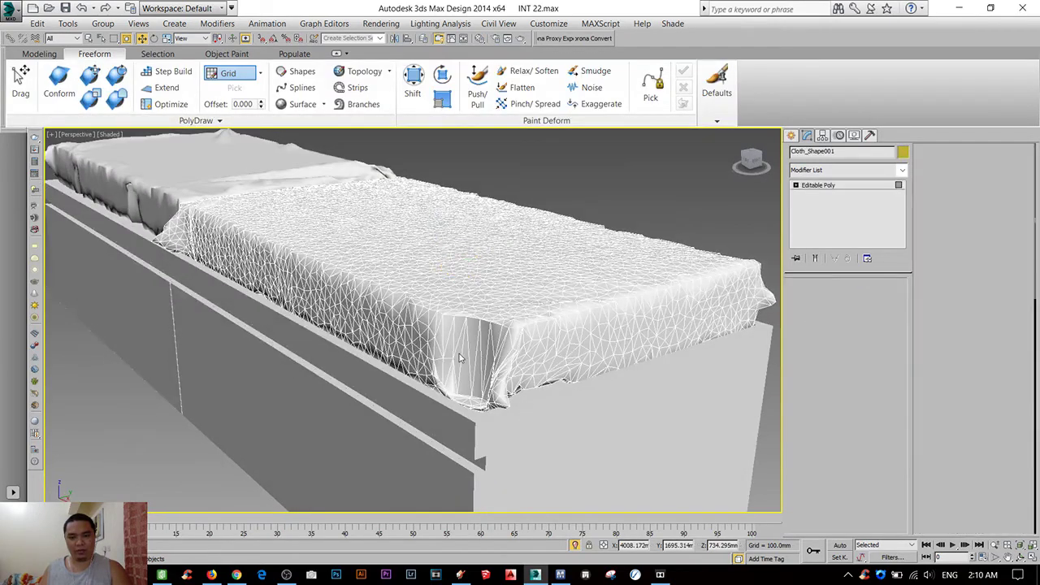
left_click(463, 358)
scroll(463, 358, "up", 4)
scroll(477, 380, "up", 5)
scroll(477, 379, "up", 3)
- Enable soft selection and select neighbouring polygons in the cover's corner fold
scroll(477, 379, "down", 5)
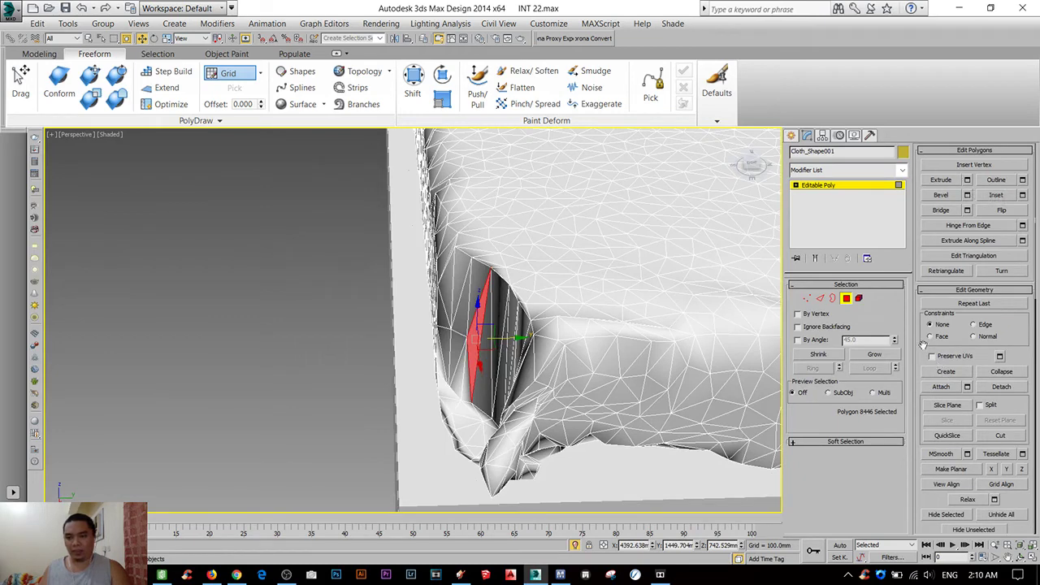
left_click(849, 443)
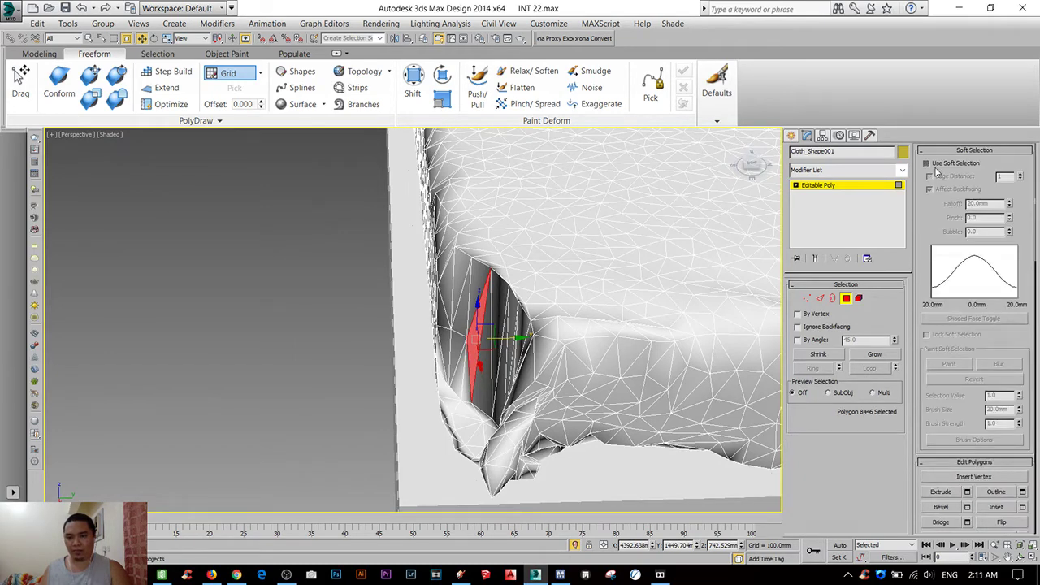
left_click(925, 163)
middle_click_drag(520, 308, 503, 318, "alt")
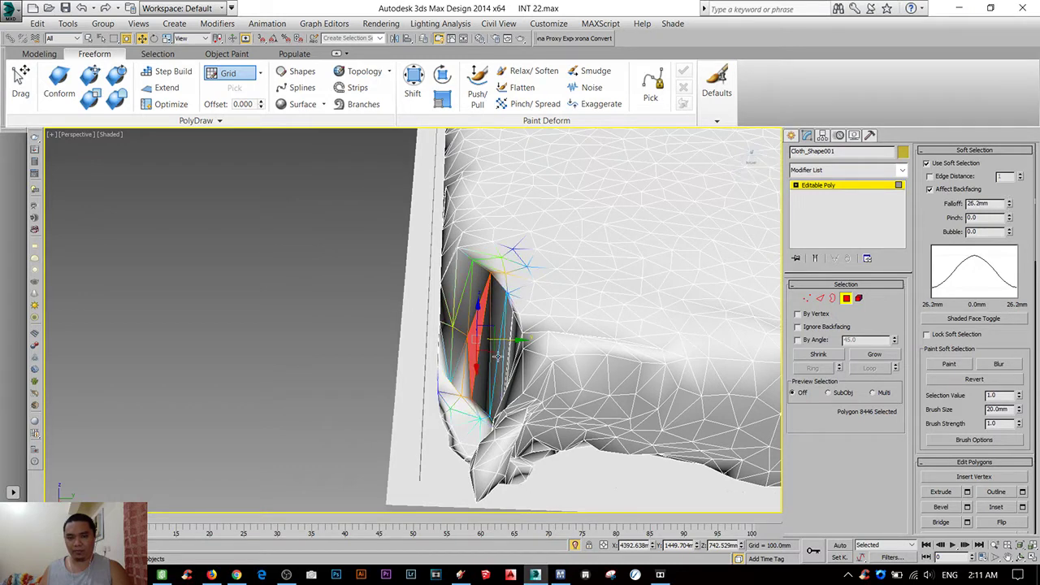
left_click(505, 372)
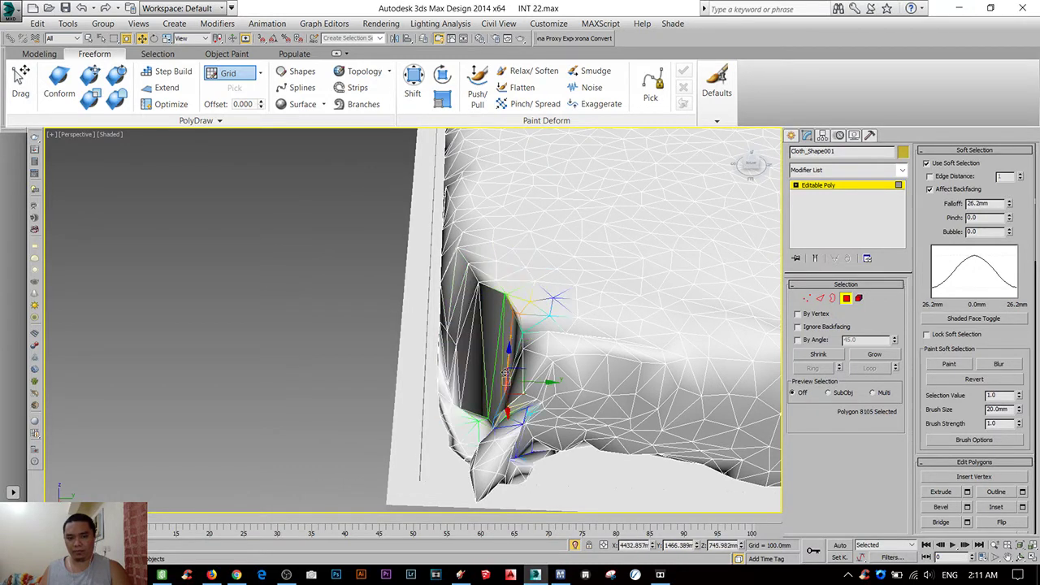
left_click(518, 388)
mouse_move(518, 388)
middle_mouse_down("alt")
mouse_move(497, 380)
mouse_move(452, 418)
mouse_move(467, 390)
middle_mouse_up("alt")
scroll(452, 418, "down", 5)
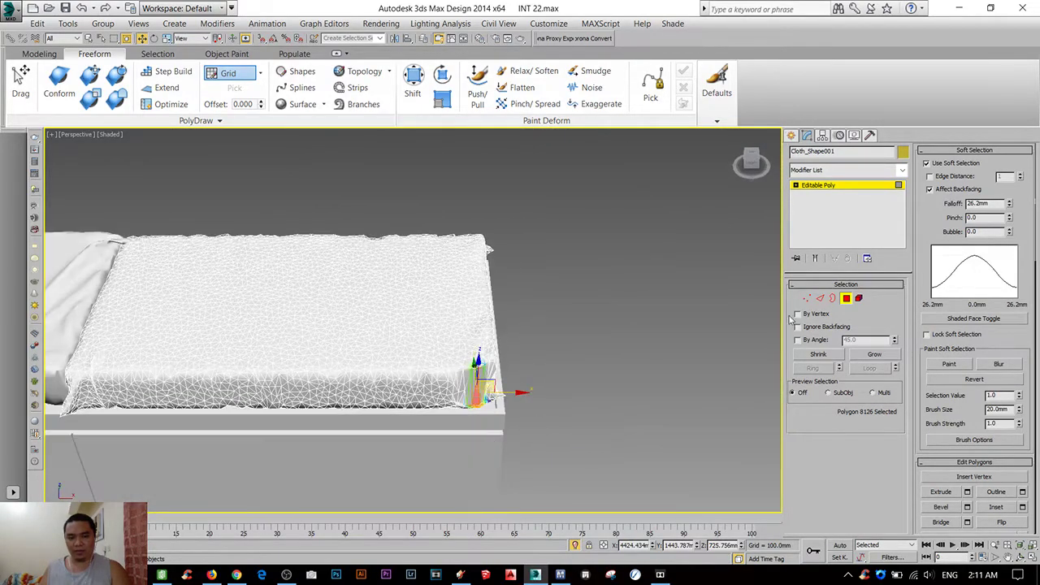
- Select the whole cover element, check it in wireframe Top view, then exit editing in Perspective
left_click(859, 298)
mouse_move(593, 329)
middle_mouse_down("alt")
mouse_move(464, 445)
mouse_move(490, 494)
middle_mouse_up("alt")
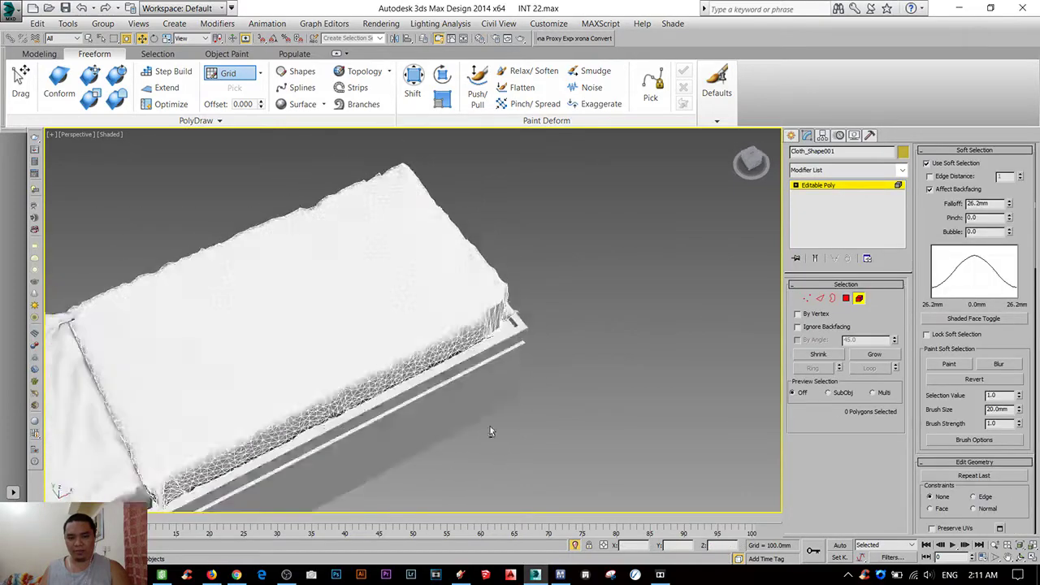
left_click(403, 308)
key("t")
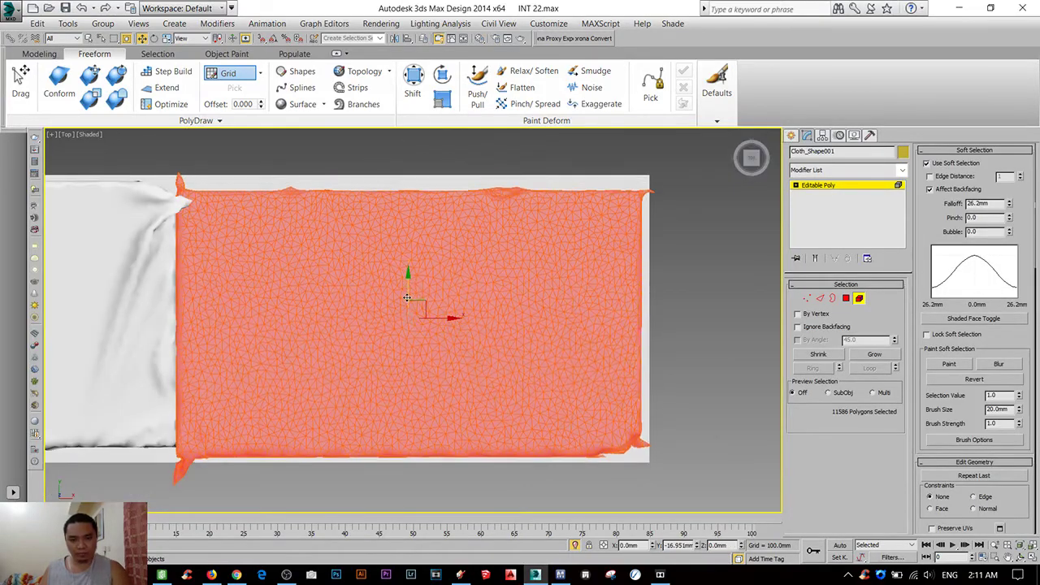
key("F3")
key("F3")
left_click(681, 298)
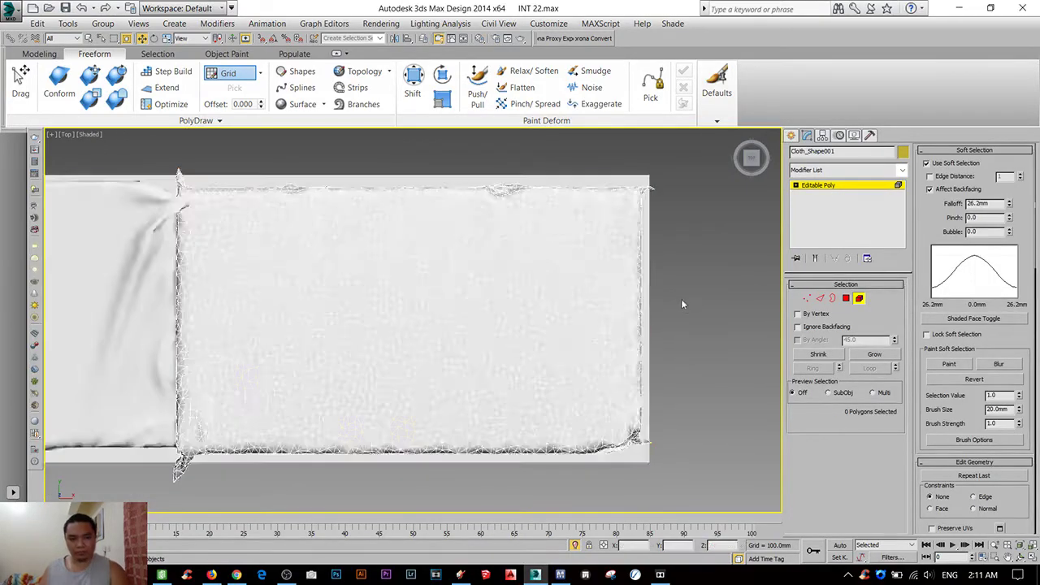
scroll(638, 293, "down", 3)
key("p")
middle_click_drag(643, 346, 407, 366, "alt")
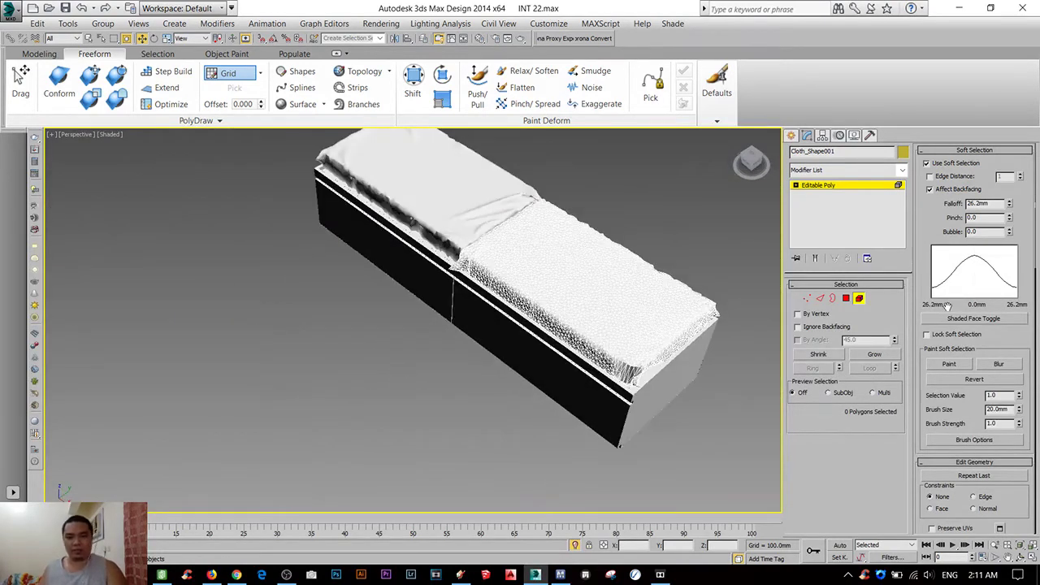
key("ctrl+d")
- Select the left cushion's cloth cover and frame it in the Front view
middle_click_drag(631, 283, 480, 357, "alt")
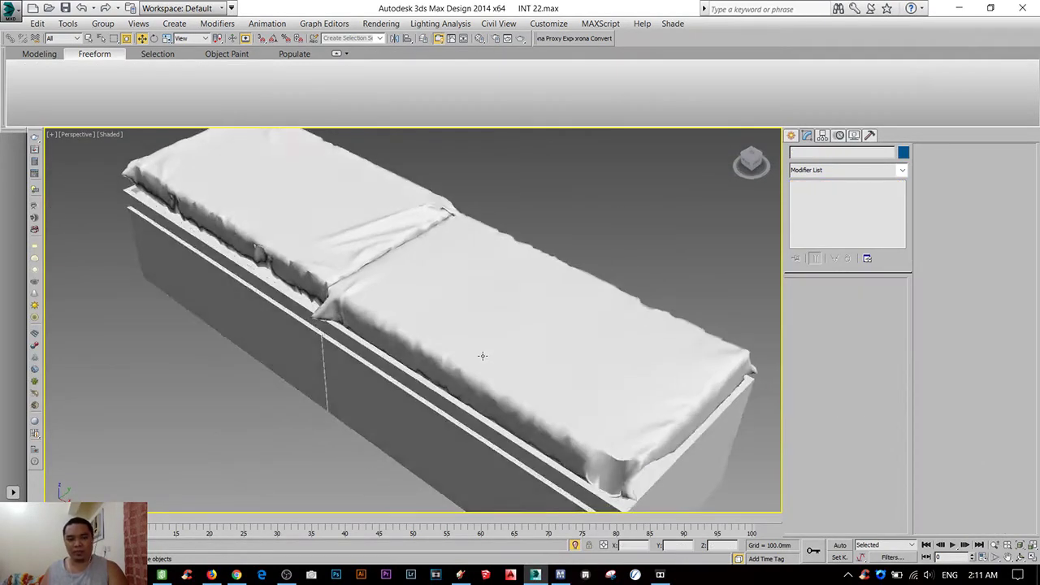
scroll(301, 288, "up", 3)
left_click(302, 288)
key("ctrl+d")
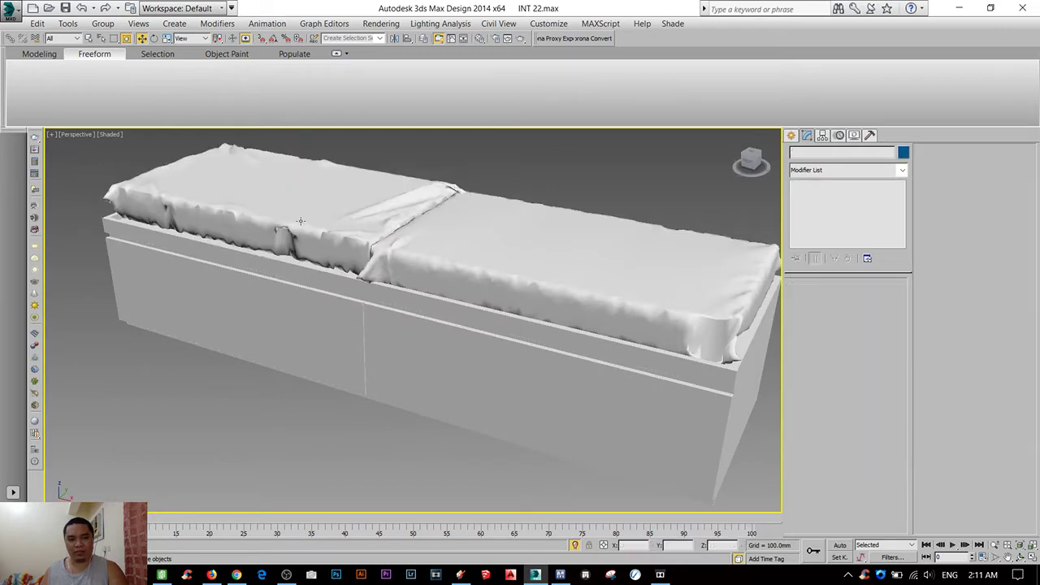
scroll(291, 240, "up", 3)
left_click(291, 240)
mouse_move(291, 239)
middle_mouse_down("alt")
mouse_move(274, 268)
mouse_move(327, 217)
middle_mouse_up("alt")
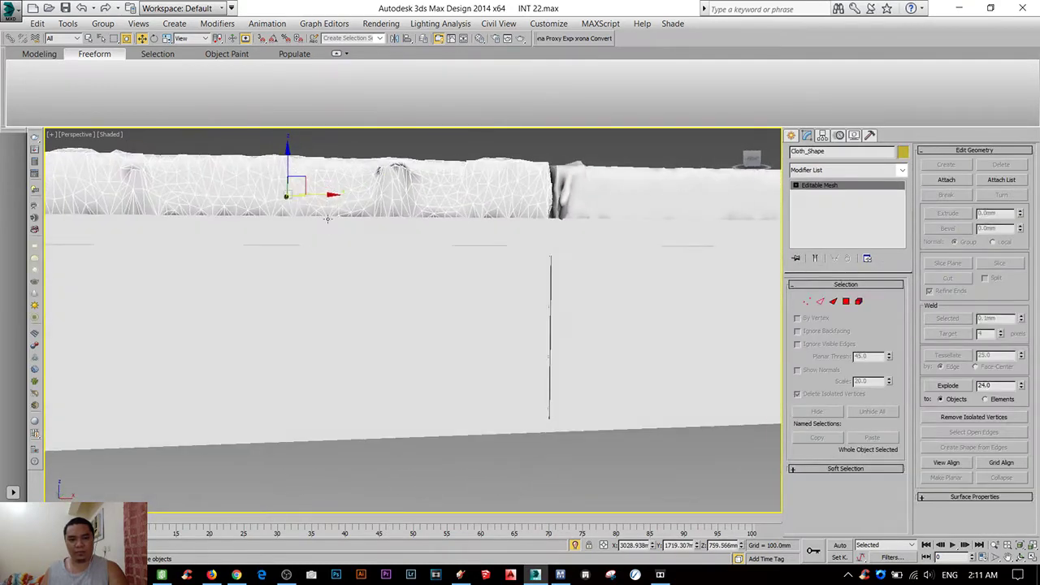
key("f")
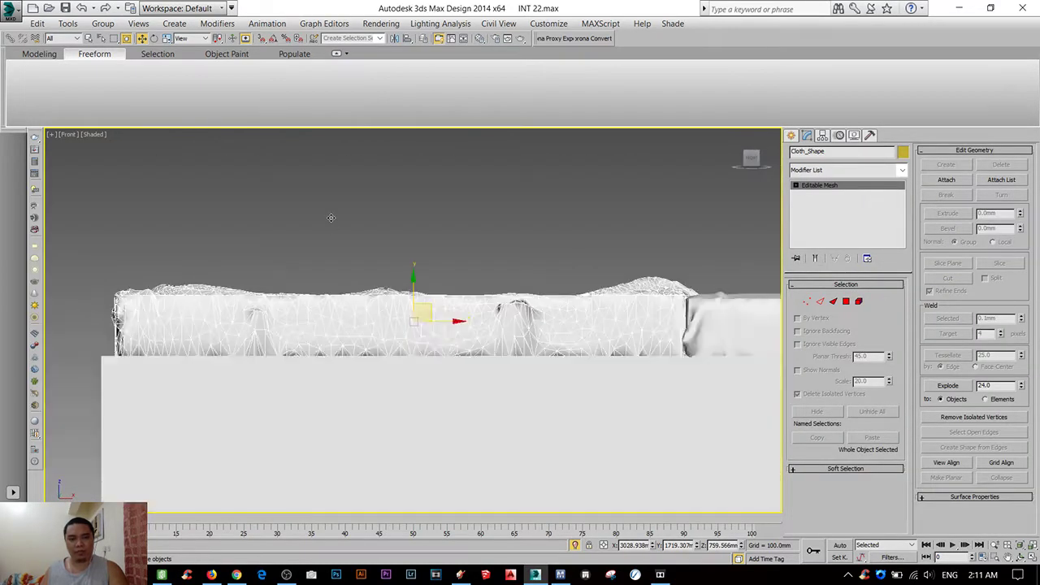
key("F3")
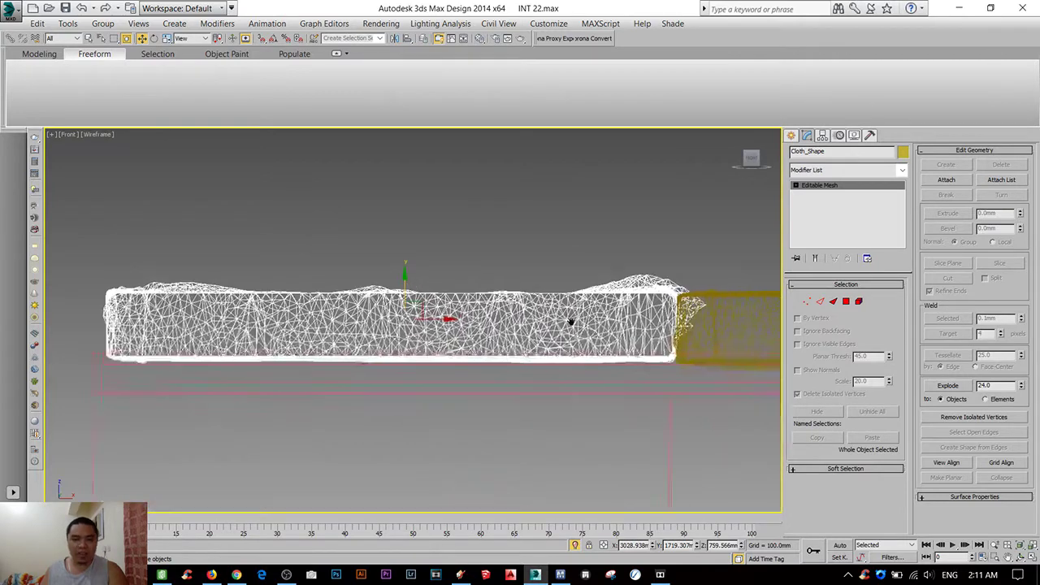
middle_click_drag(743, 240, 686, 241)
key("F3")
key("F3")
- Add an FFD 4x4x4 modifier to the cover from the Modifier List
left_click(849, 172)
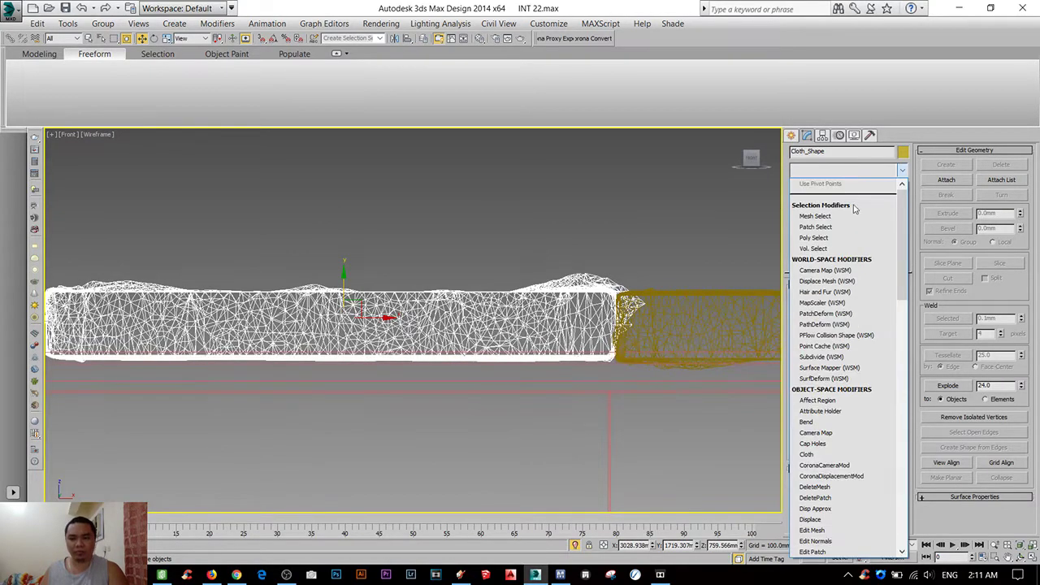
scroll(853, 209, "down", 3)
scroll(861, 244, "down", 3)
scroll(866, 424, "down", 4)
scroll(865, 424, "down", 1)
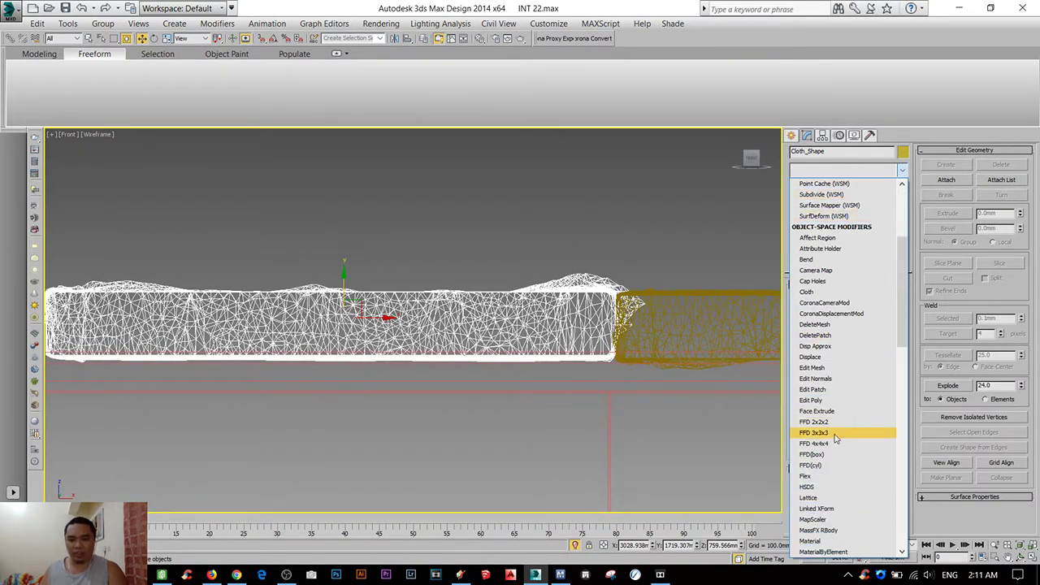
left_click(844, 443)
- Raise the lattice's middle top control points in Front view to puff up the cover
key("f")
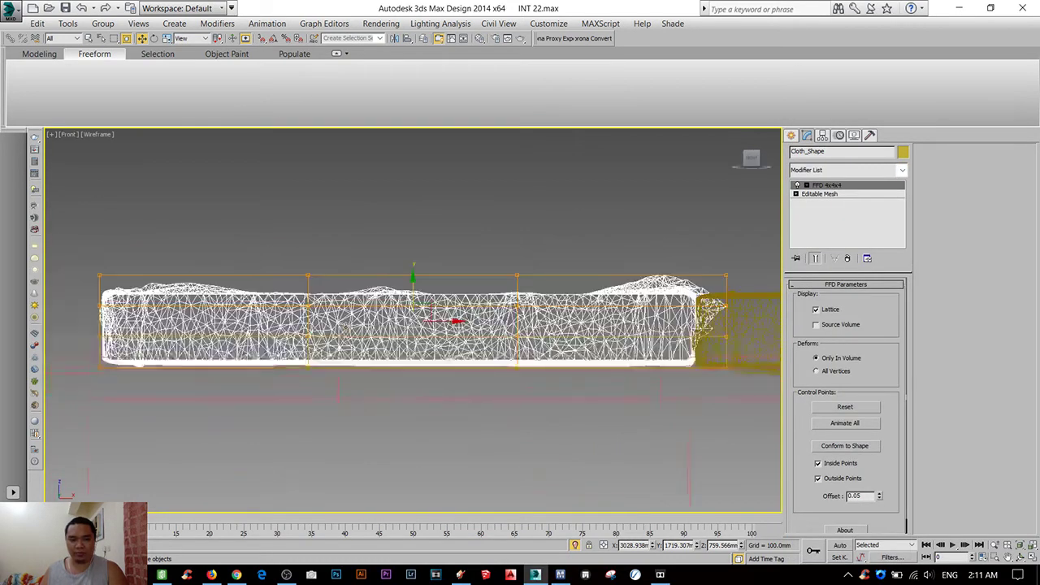
key("1")
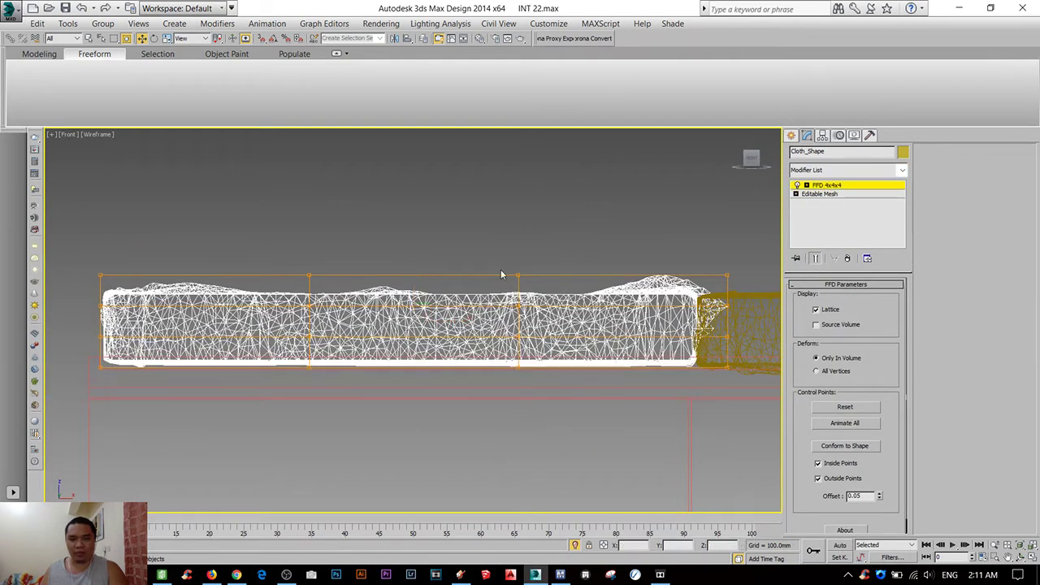
left_click_drag(413, 245, 414, 212)
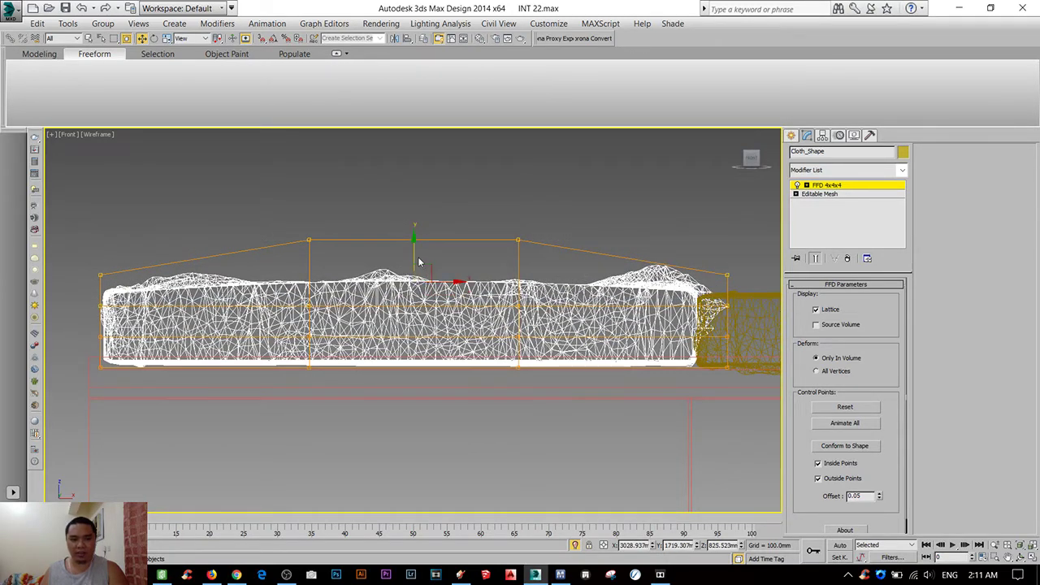
left_click_drag(419, 262, 419, 261)
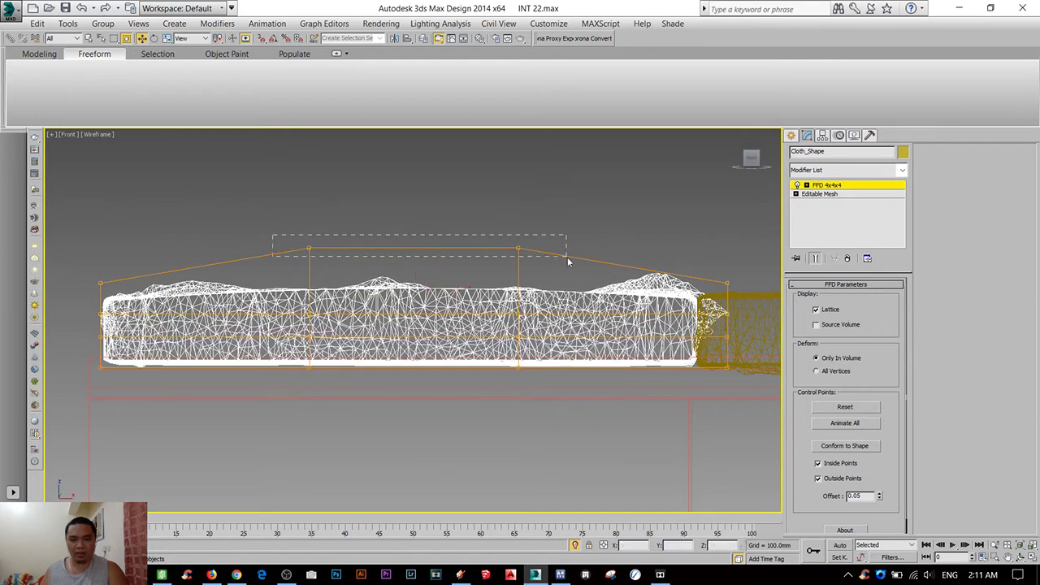
- Review the puffed cover in shaded Perspective and wireframe Front views
key("p")
scroll(422, 308, "down", 3)
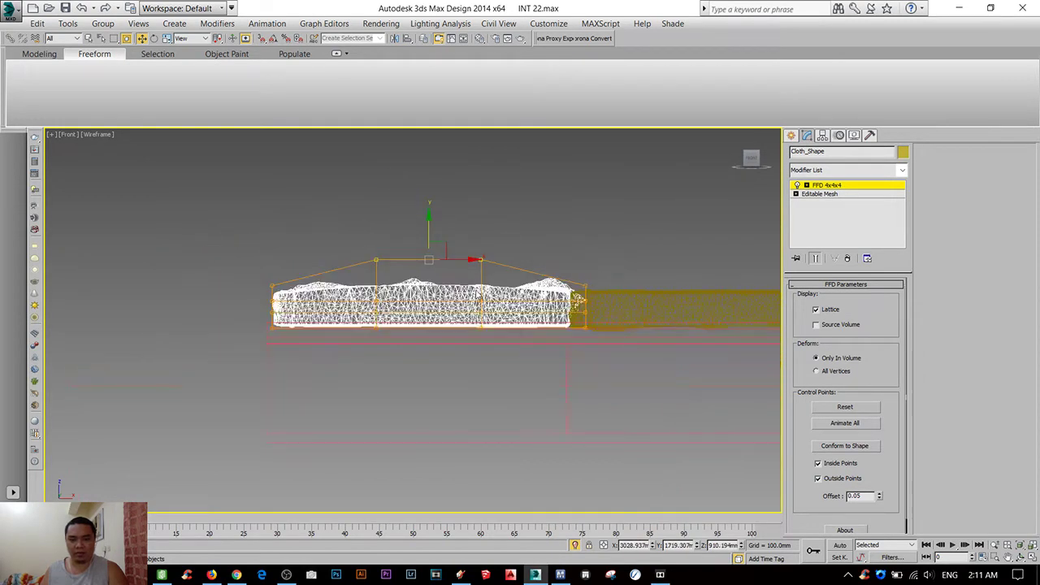
key("F3")
mouse_move(426, 313)
middle_mouse_down("alt")
mouse_move(412, 382)
mouse_move(430, 292)
mouse_move(467, 210)
mouse_move(409, 366)
middle_mouse_up("alt")
left_click(632, 220)
key("f")
key("F3")
left_click(339, 384)
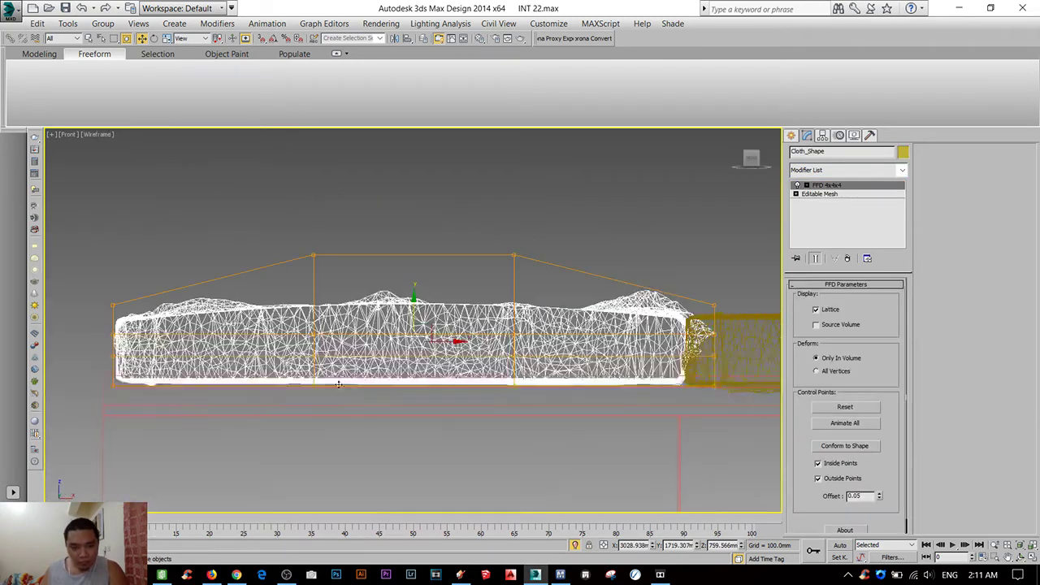
key("p")
key("F3")
- Select the right cushion's cover, Cloth_Shape001, and add an FFD 4x4x4 modifier
left_click(503, 305)
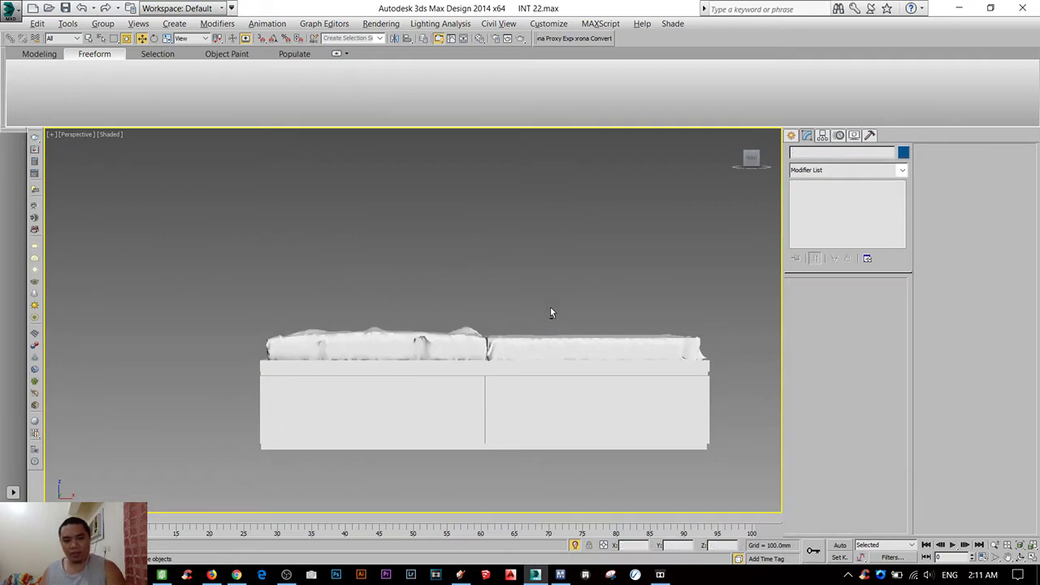
key("f")
left_click(550, 333)
scroll(552, 315, "up", 2)
left_click(845, 169)
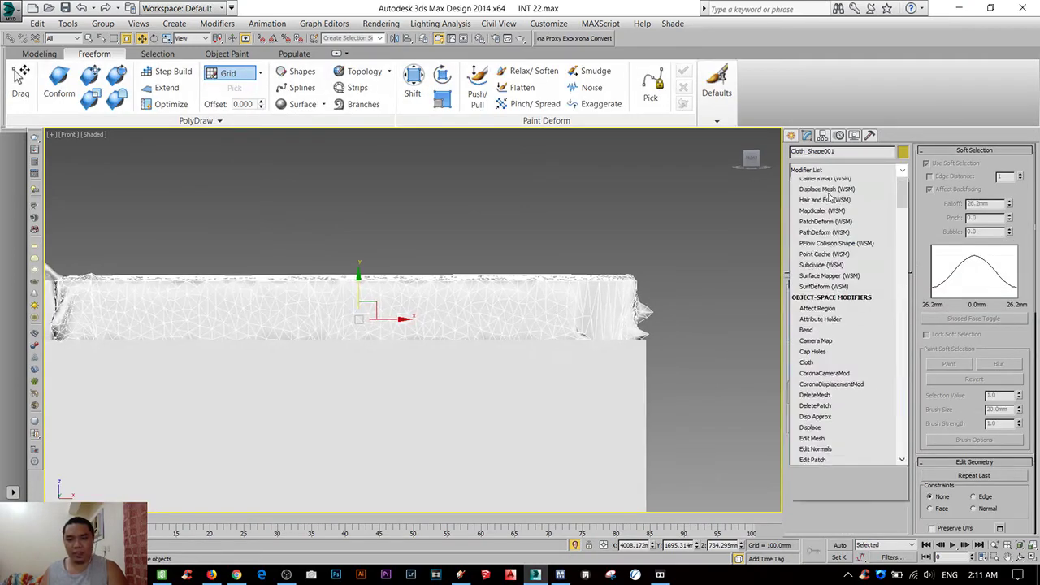
scroll(828, 483, "down", 3)
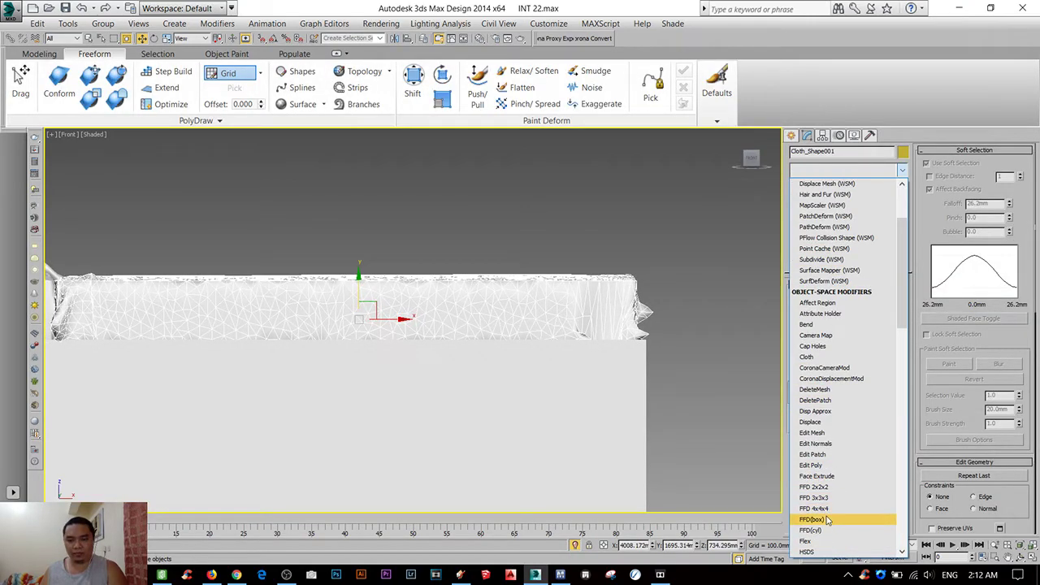
left_click(825, 509)
- Raise the top lattice points into a dome, then lower the middle and right-end points slightly
left_click(826, 185)
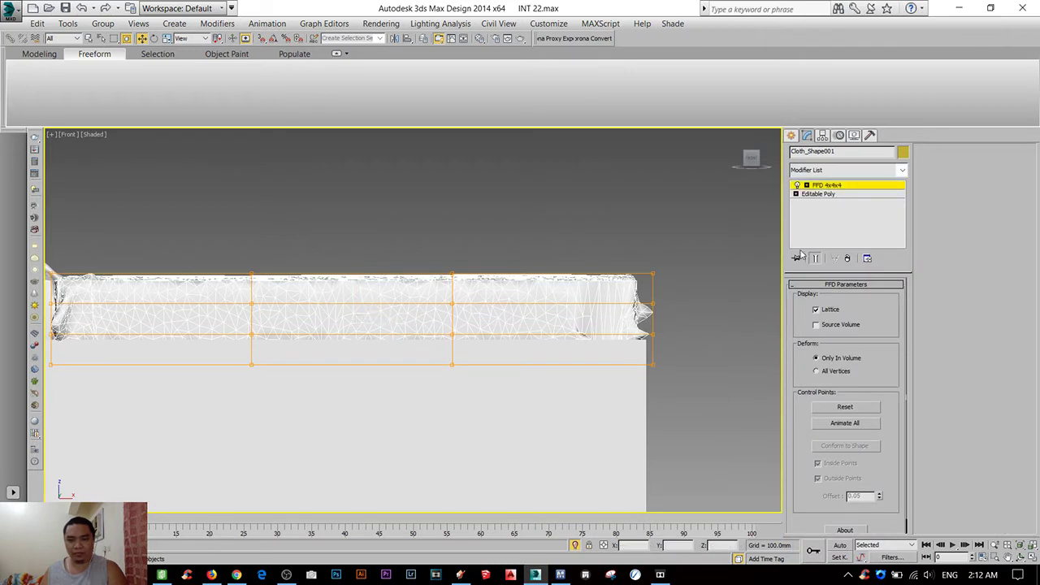
middle_click_drag(252, 284, 275, 291)
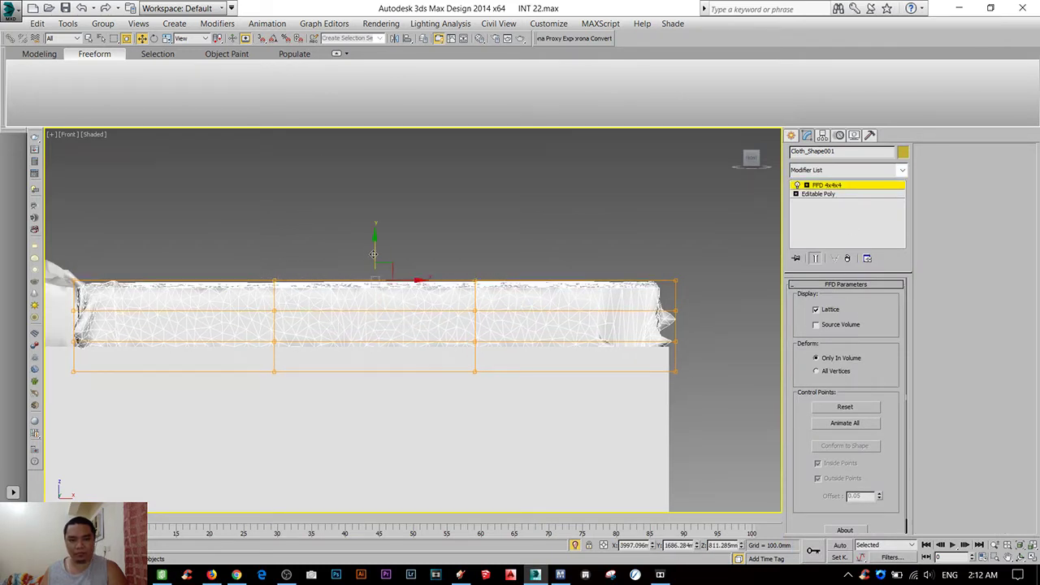
left_click_drag(373, 254, 381, 220)
middle_click_drag(70, 371, 167, 333)
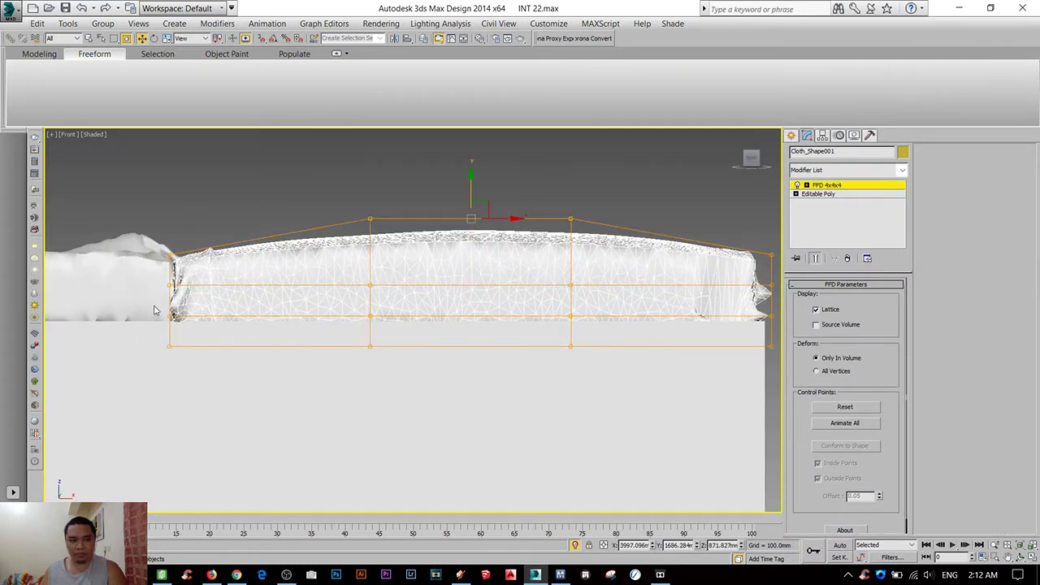
scroll(166, 333, "down", 3)
scroll(226, 311, "up", 2)
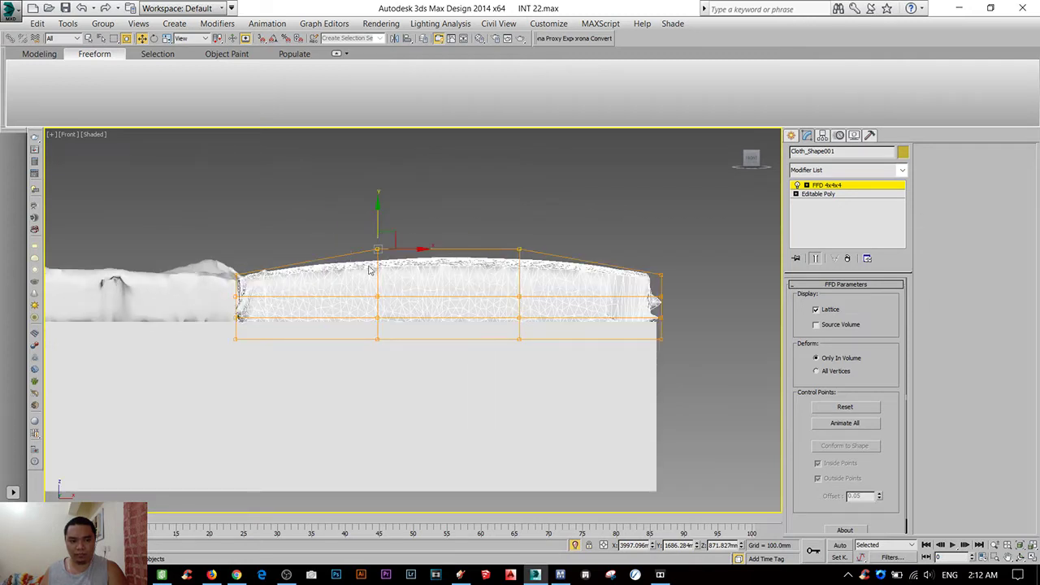
left_click_drag(376, 229, 378, 235)
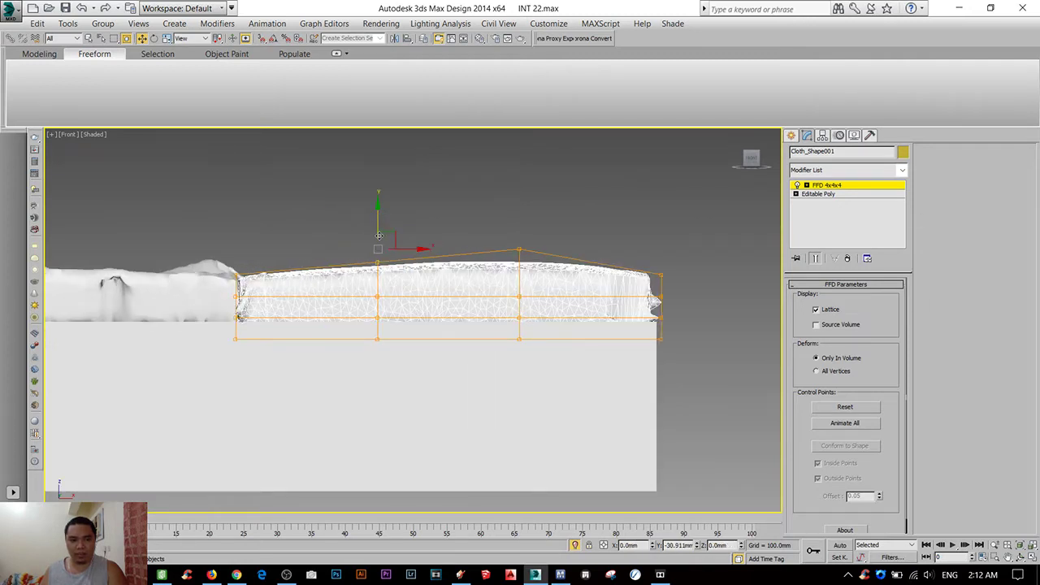
left_click_drag(665, 259, 665, 268)
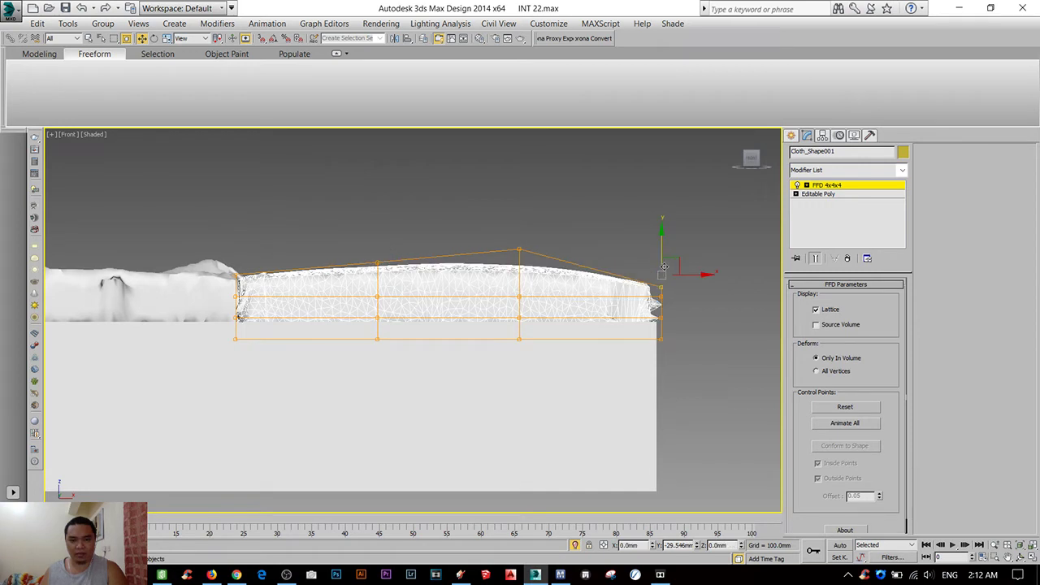
left_click(690, 211)
- Switch to the Perspective view and orbit to a low front angle to check both raised covers
scroll(546, 290, "down", 3)
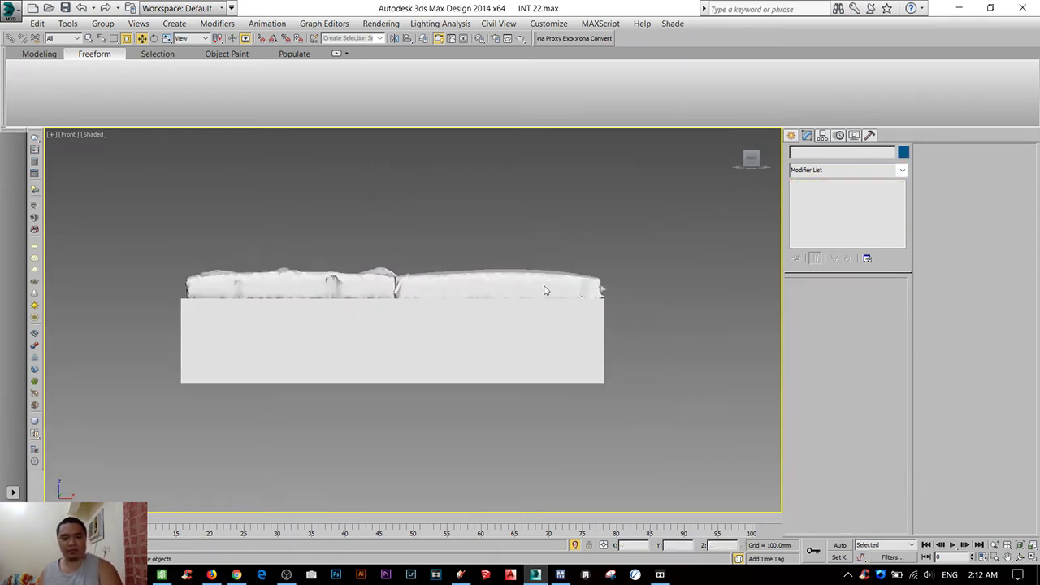
key("p")
scroll(546, 336, "down", 2)
scroll(546, 337, "up", 4)
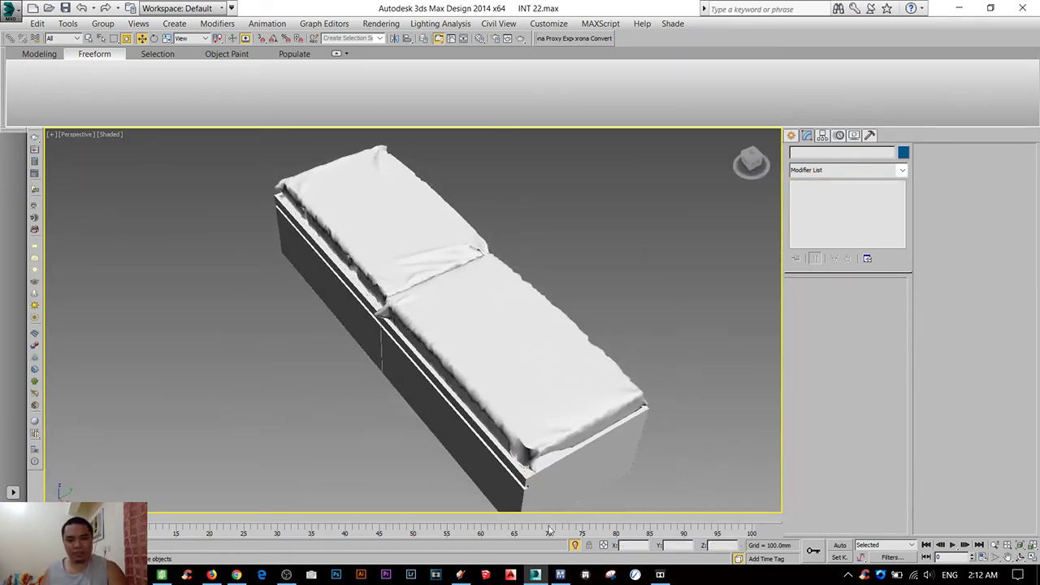
scroll(181, 412, "down", 5)
middle_click_drag(181, 412, 294, 445, "alt")
left_click(295, 445)
left_click(221, 398)
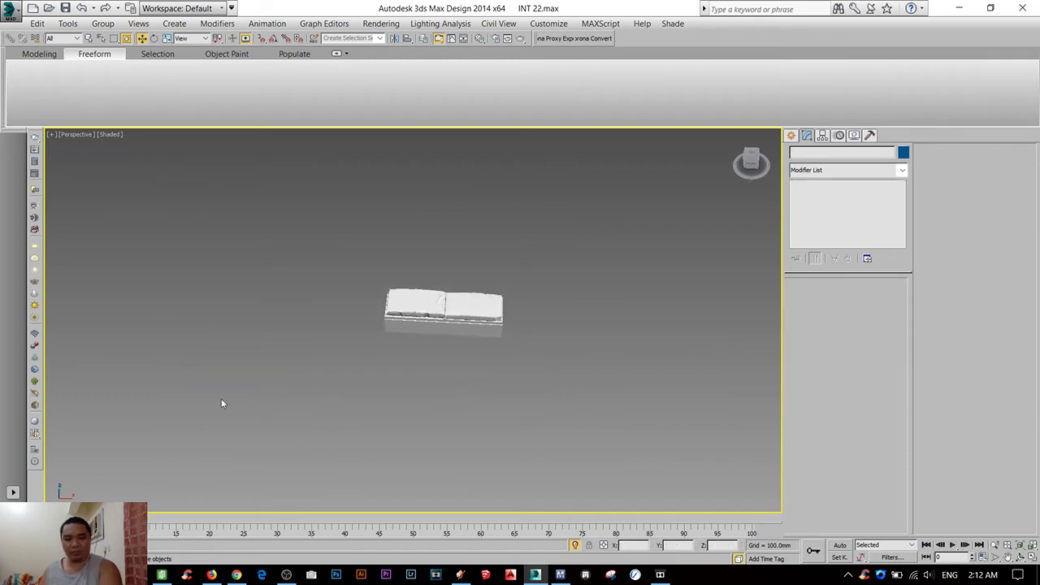
scroll(440, 334, "up", 5)
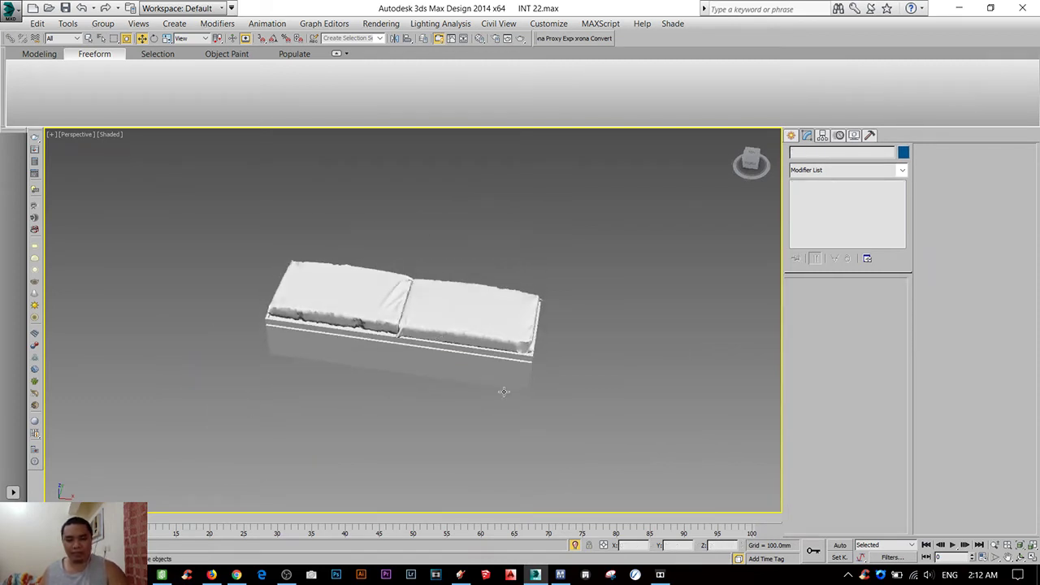
- Exit Isolate mode and start a V-Ray test render from Camera001
left_click(575, 547)
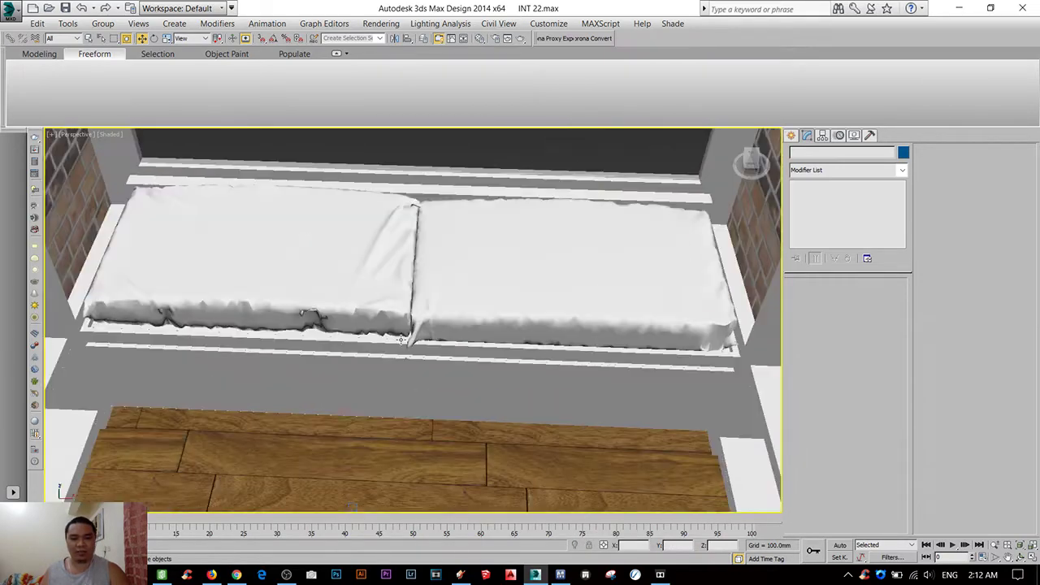
key("c")
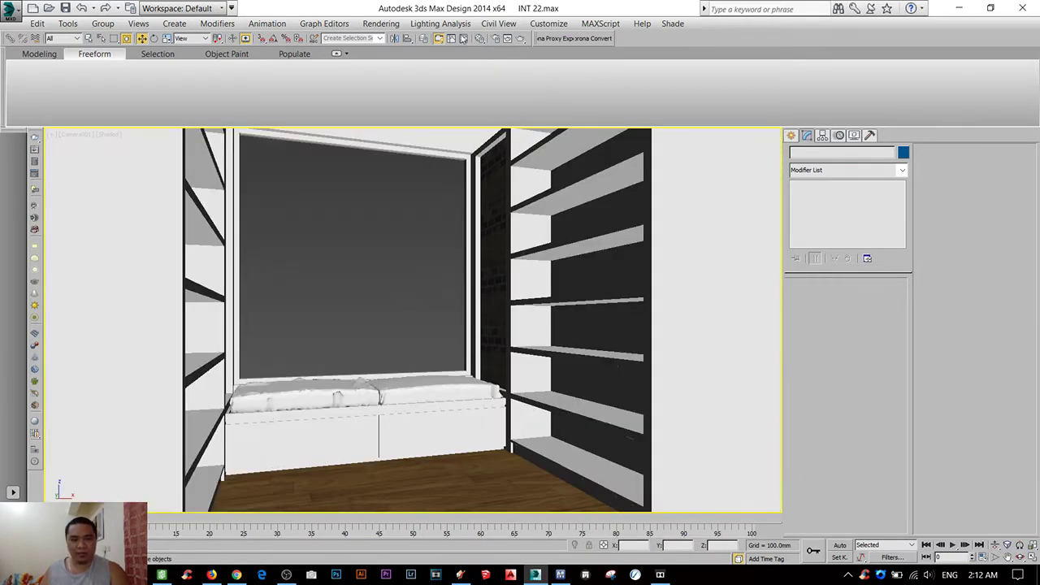
left_click(521, 38)
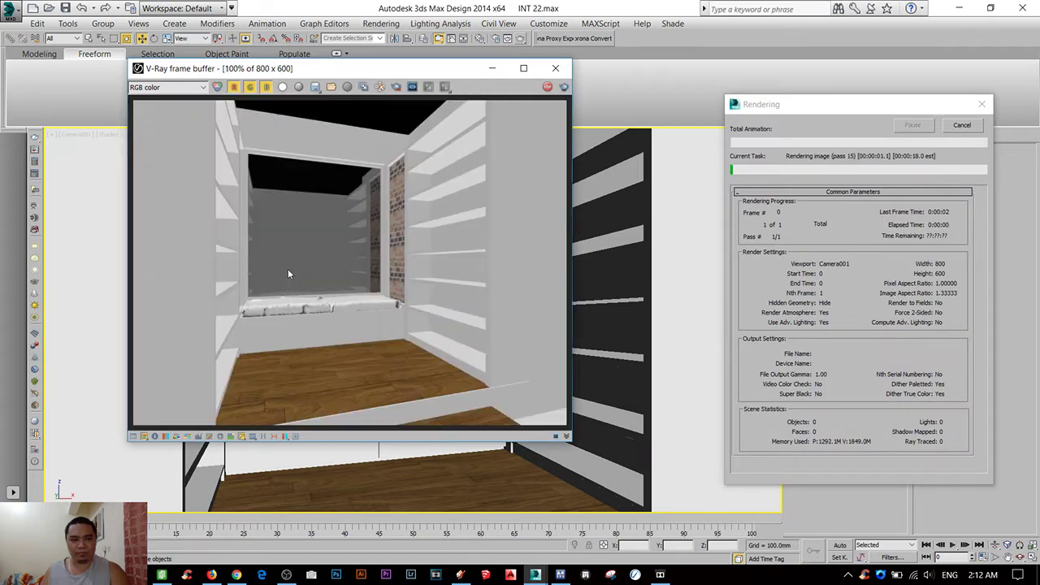
- Zoom into the rendered cushion covers, then cancel the render and close the frame buffer
scroll(271, 315, "up", 1)
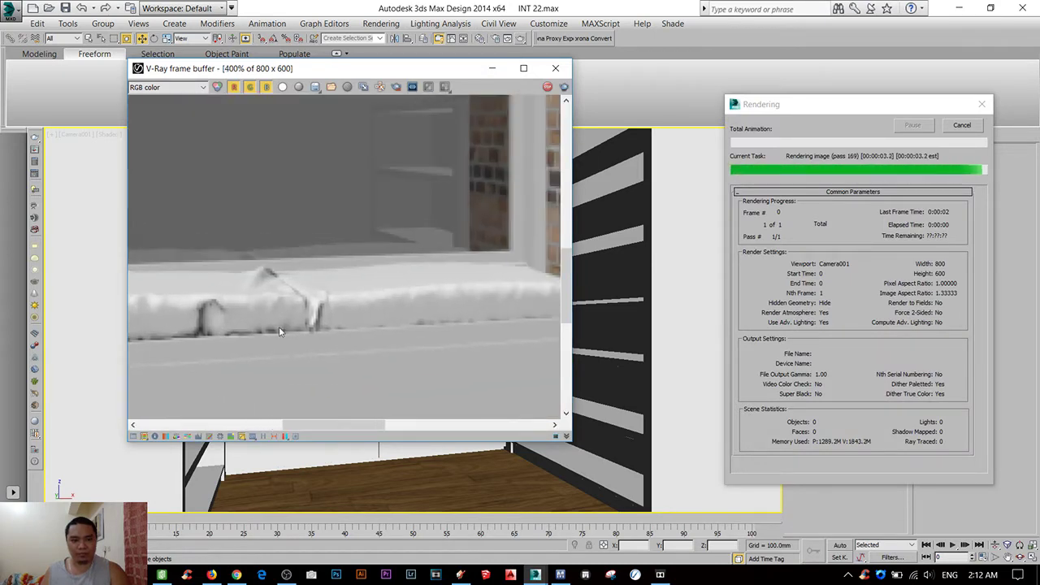
scroll(384, 337, "up", 1)
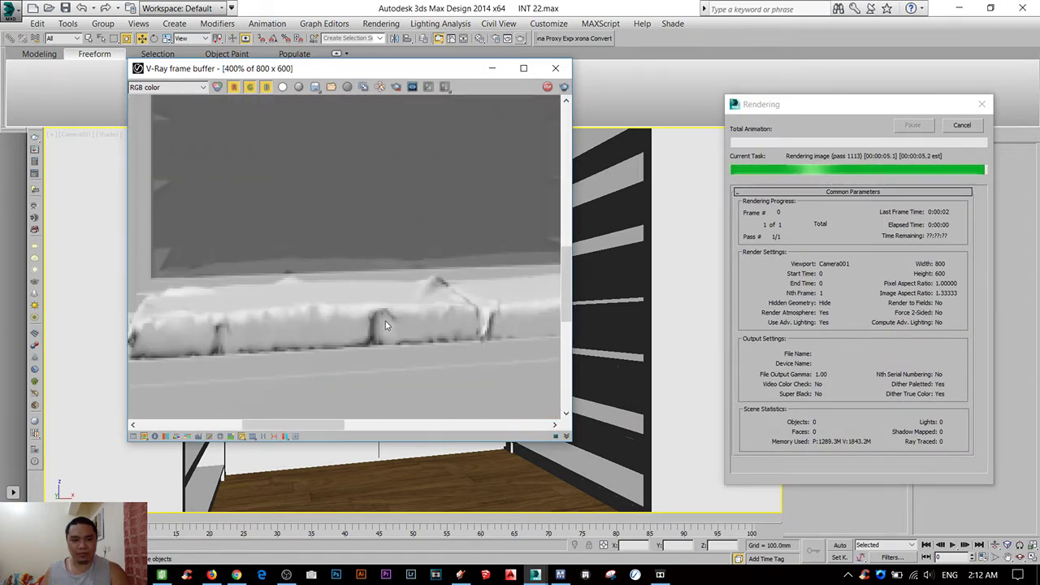
left_click(961, 125)
left_click(555, 67)
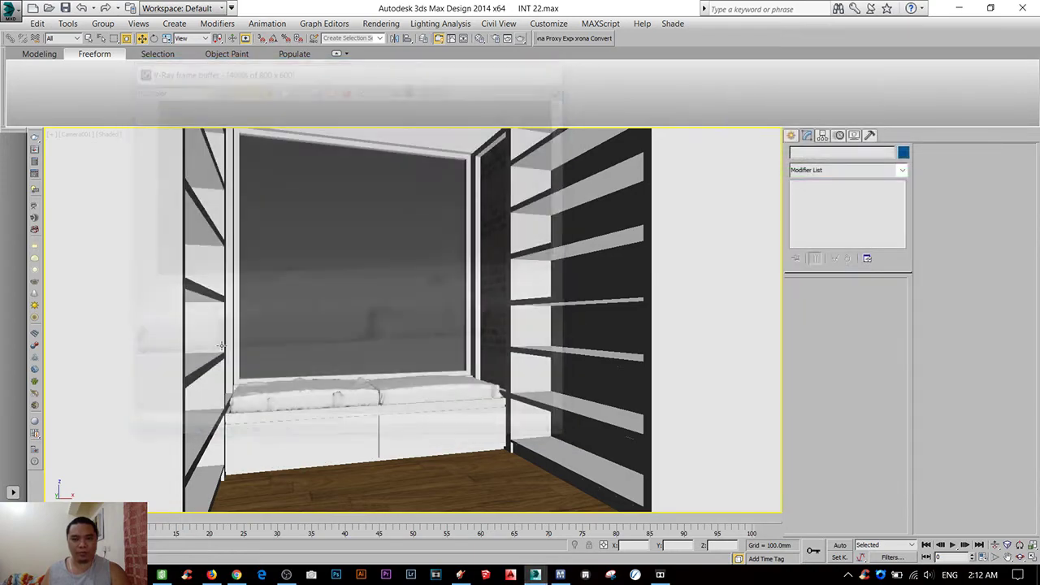
- Select the left cushion cover, Cloth_Shape, and orbit around its FFD lattice from above
left_click(332, 404)
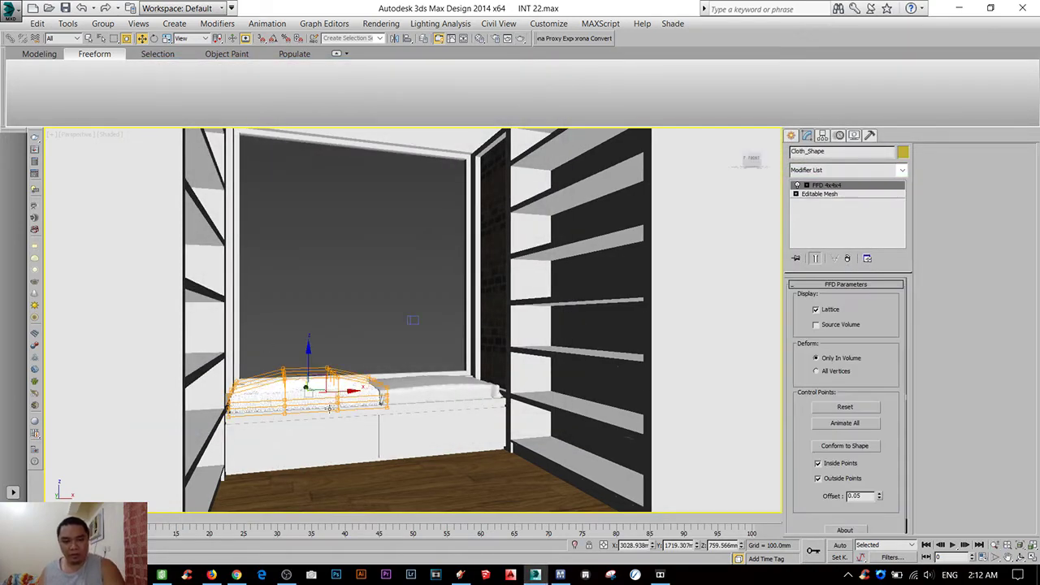
scroll(329, 409, "up", 5)
mouse_move(329, 408)
middle_mouse_down("alt")
mouse_move(569, 340)
mouse_move(429, 331)
middle_mouse_up("alt")
scroll(500, 367, "up", 3)
scroll(552, 349, "down", 3)
scroll(592, 342, "down", 2)
mouse_move(425, 291)
middle_mouse_down("alt")
mouse_move(463, 325)
mouse_move(500, 301)
middle_mouse_up("alt")
middle_click_drag(430, 289, 617, 271, "alt")
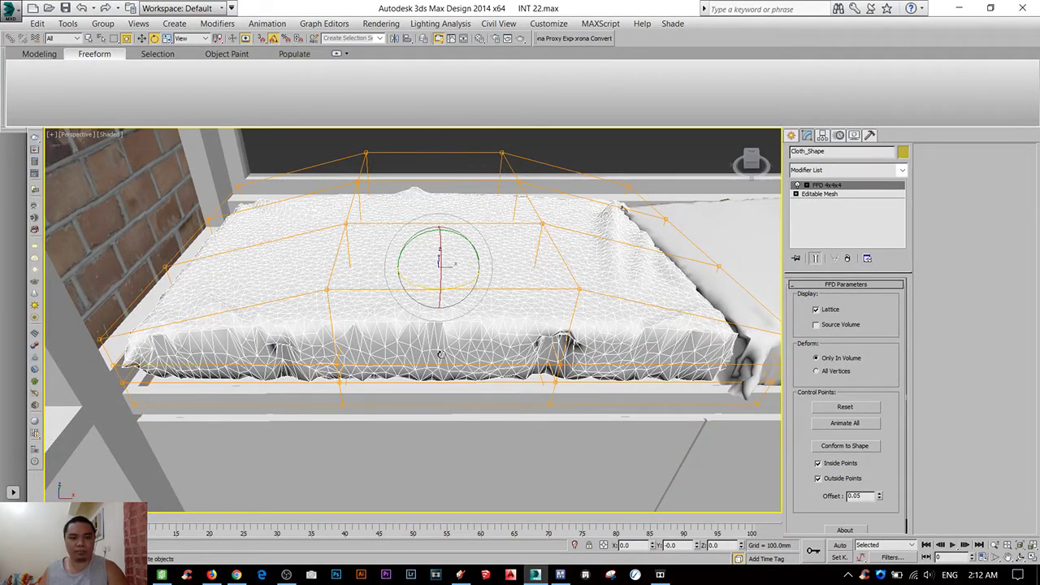
middle_click_drag(414, 290, 527, 285, "alt")
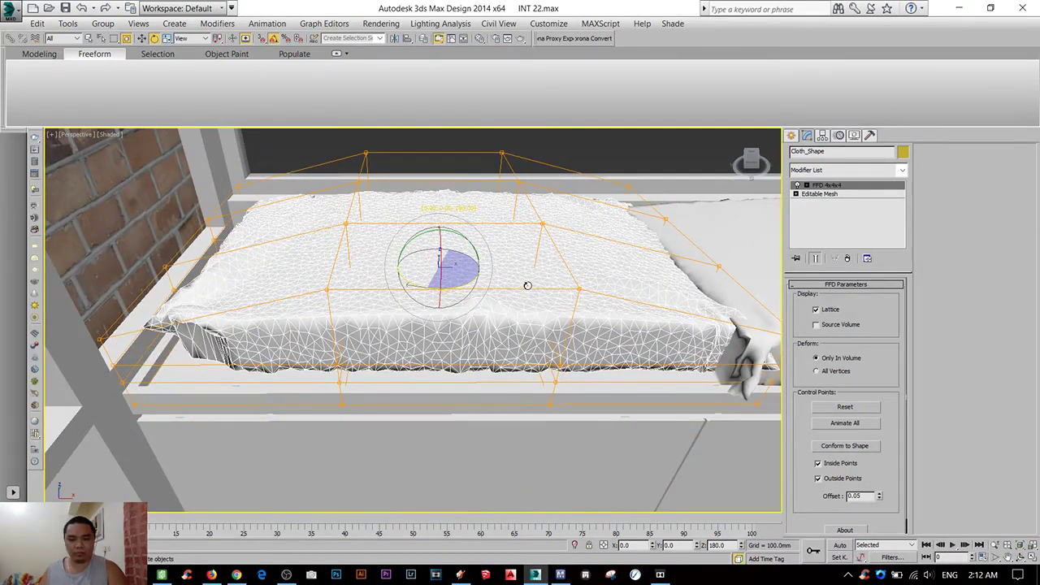
- Check the cover in Top and Front wireframe views, return to Camera001, and select all objects
key("t")
key("F3")
key("w")
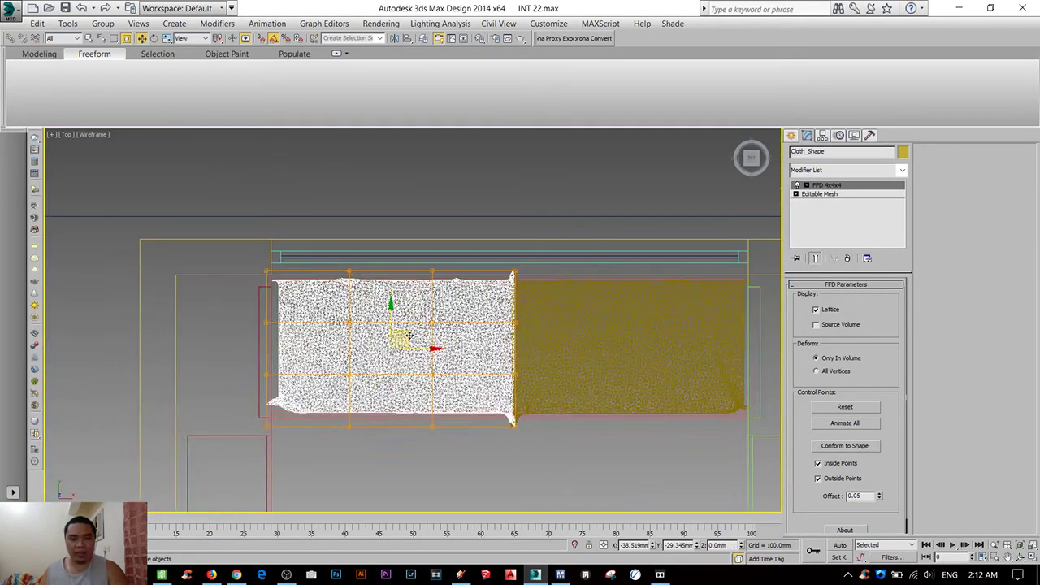
key("f")
key("z")
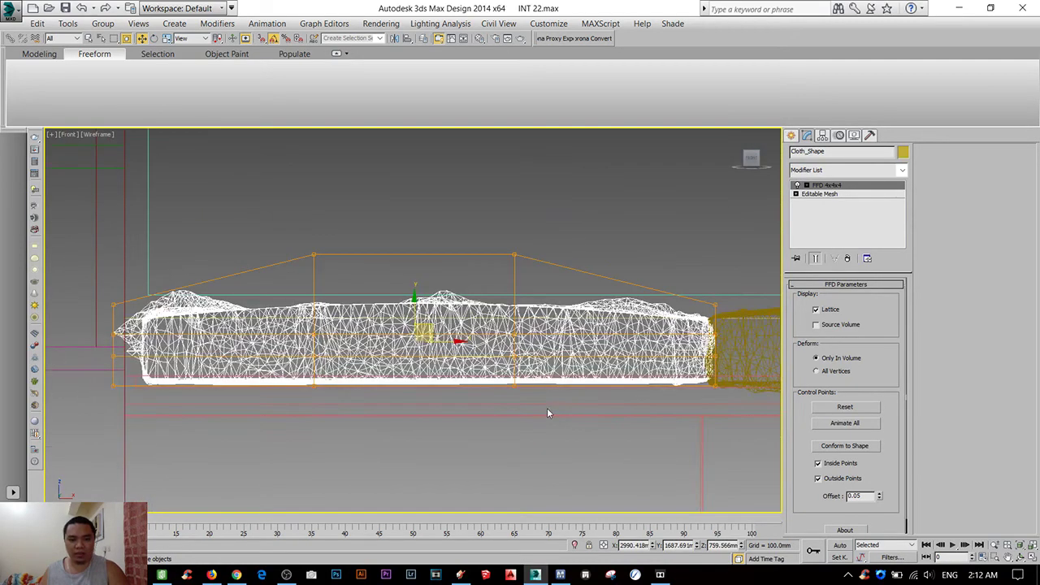
key("c")
left_click(365, 240)
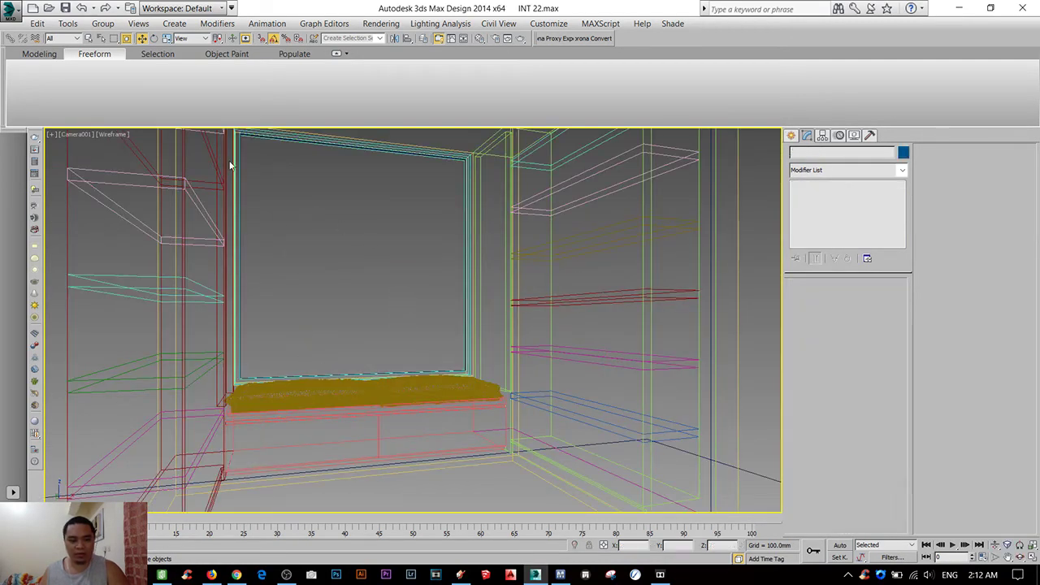
key("ctrl+a")
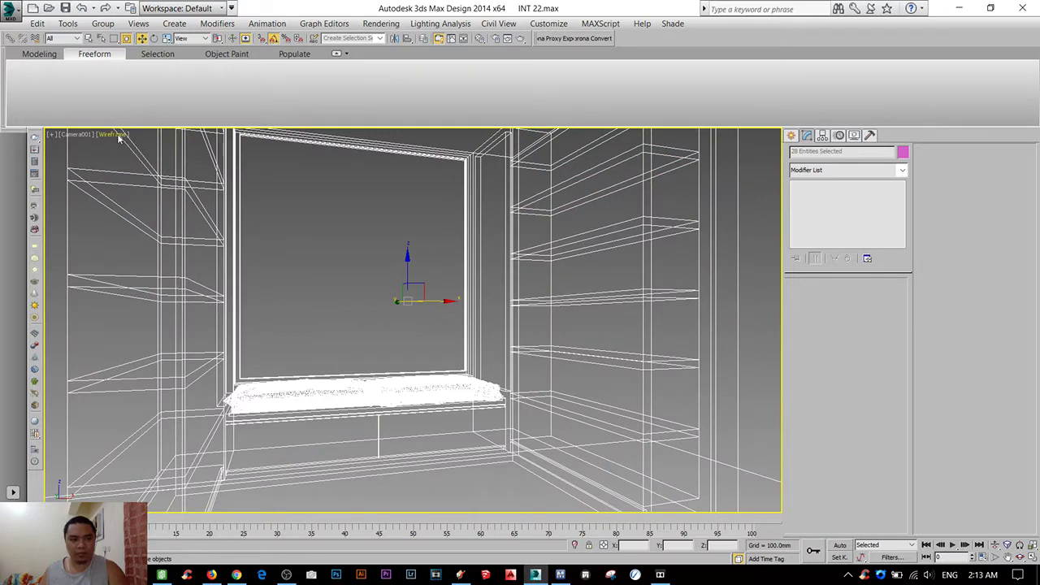
- Set the camera viewport to Realistic shading and start a new V-Ray test render
left_click(114, 134)
left_click(174, 146)
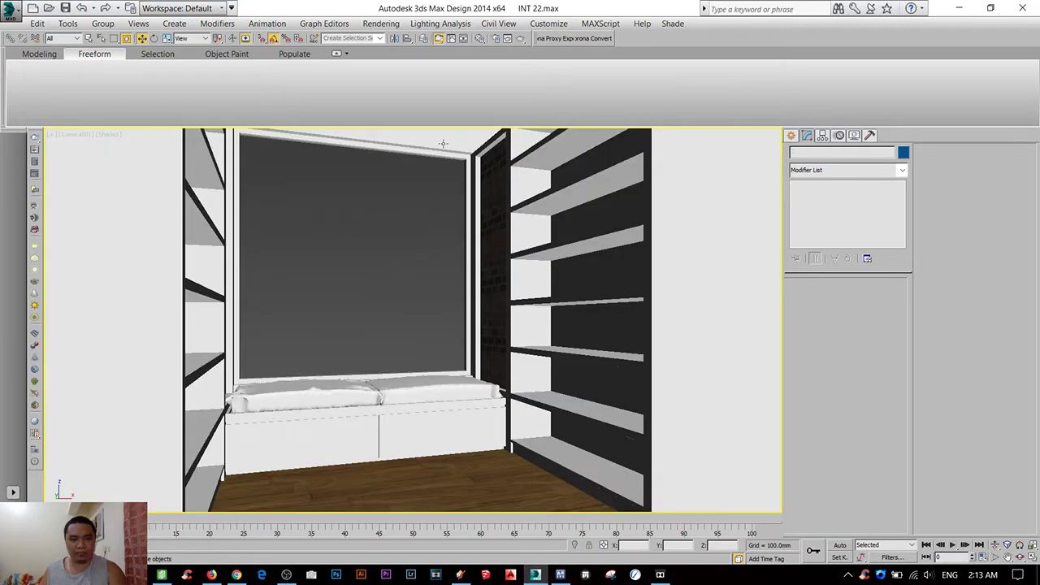
left_click(522, 39)
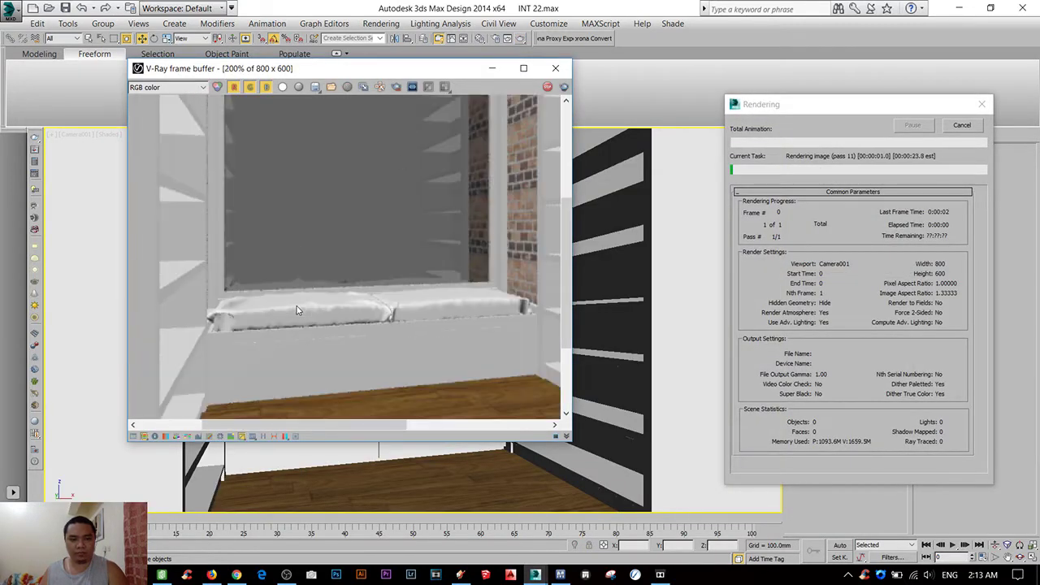
- Zoom in and out of the V-Ray frame buffer to inspect the cushions, then close it
scroll(309, 321, "up", 1)
scroll(300, 313, "down", 2)
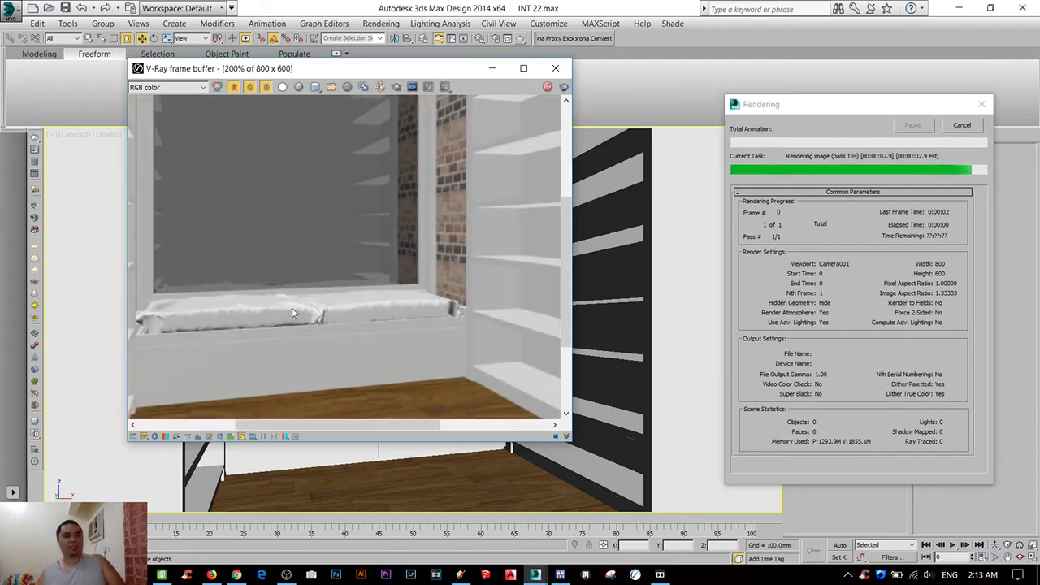
scroll(334, 324, "up", 1)
scroll(335, 323, "down", 1)
scroll(321, 296, "up", 1)
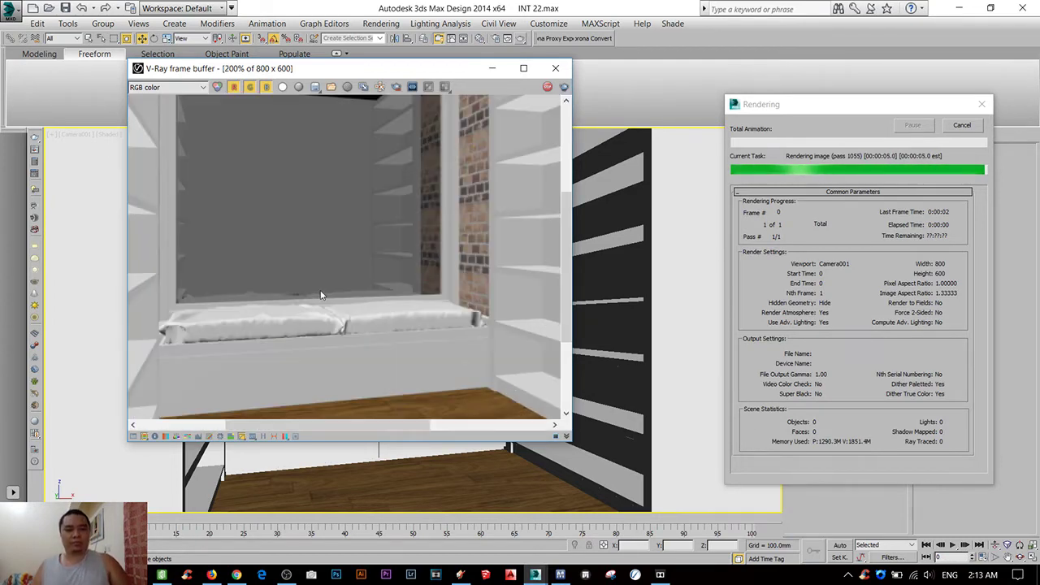
scroll(343, 319, "down", 1)
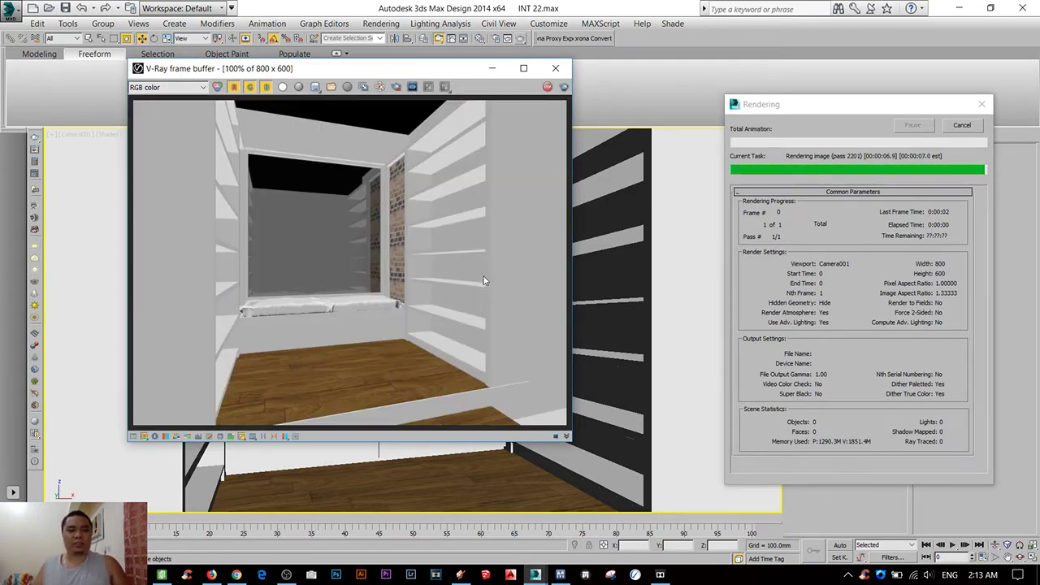
left_click(556, 69)
- Orbit and zoom the Perspective view to look over the room from outside
scroll(429, 271, "down", 5)
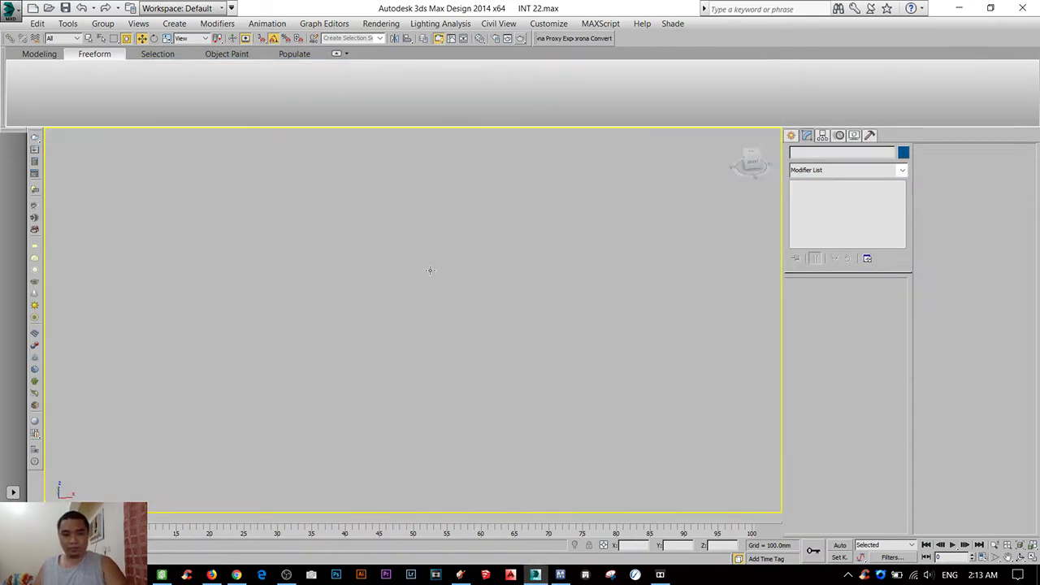
middle_click_drag(427, 276, 487, 244, "alt")
scroll(601, 213, "up", 3)
scroll(324, 336, "up", 3)
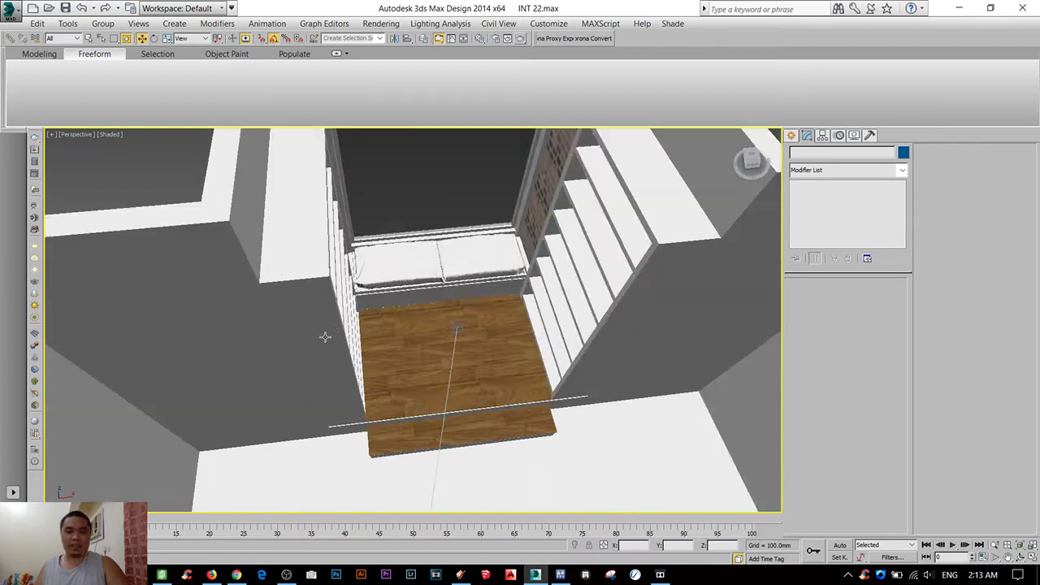
scroll(345, 334, "down", 5)
middle_click_drag(389, 359, 389, 356, "alt")
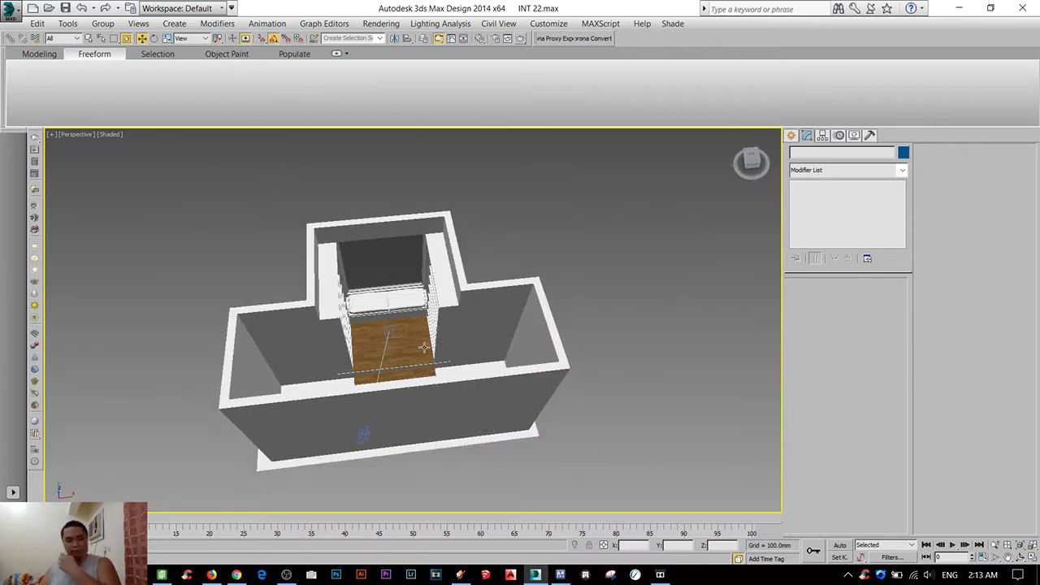
scroll(359, 307, "up", 3)
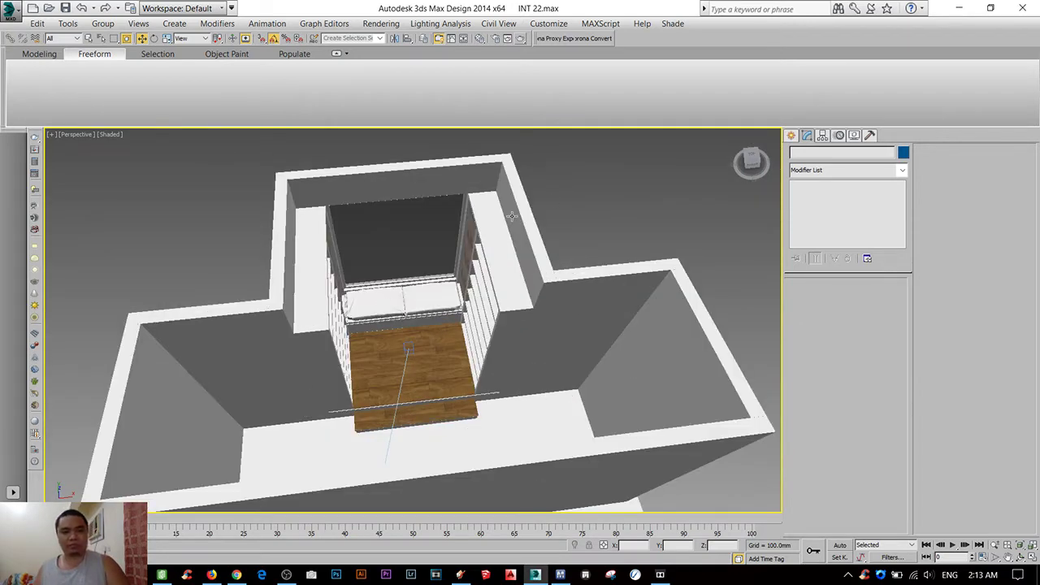
scroll(431, 351, "up", 4)
scroll(427, 276, "up", 2)
scroll(427, 276, "down", 2)
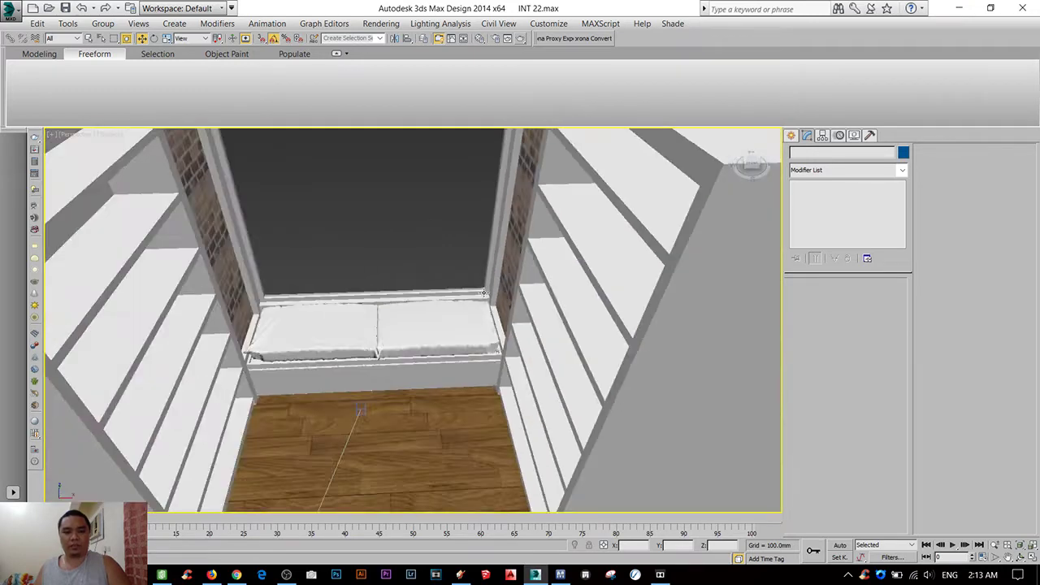
scroll(490, 292, "down", 7)
scroll(490, 292, "up", 4)
- Select the window-frame mesh Group_004 and zoom back out
left_click(463, 307)
scroll(462, 310, "up", 2)
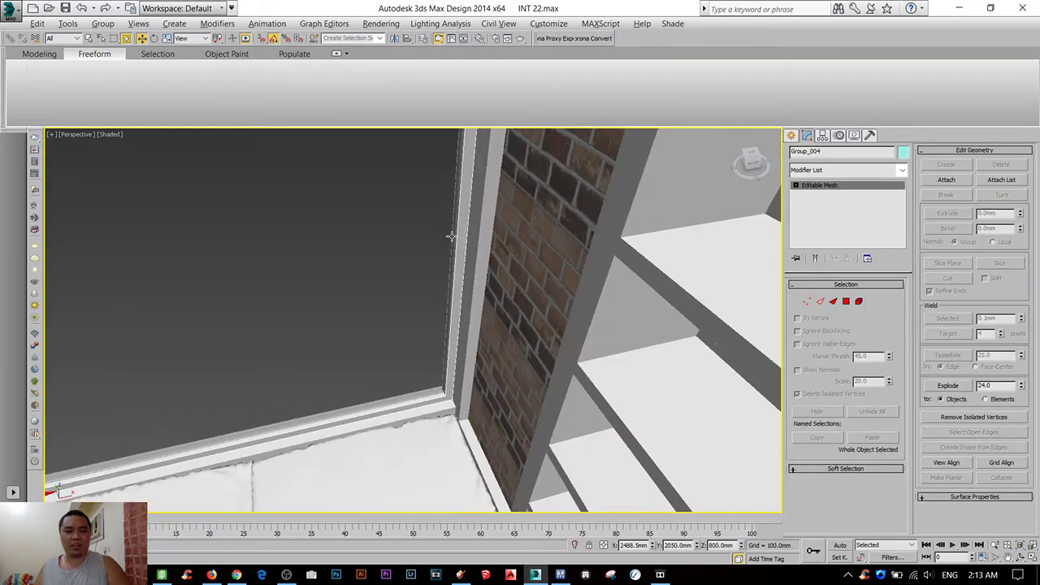
scroll(461, 309, "down", 4)
scroll(448, 343, "down", 2)
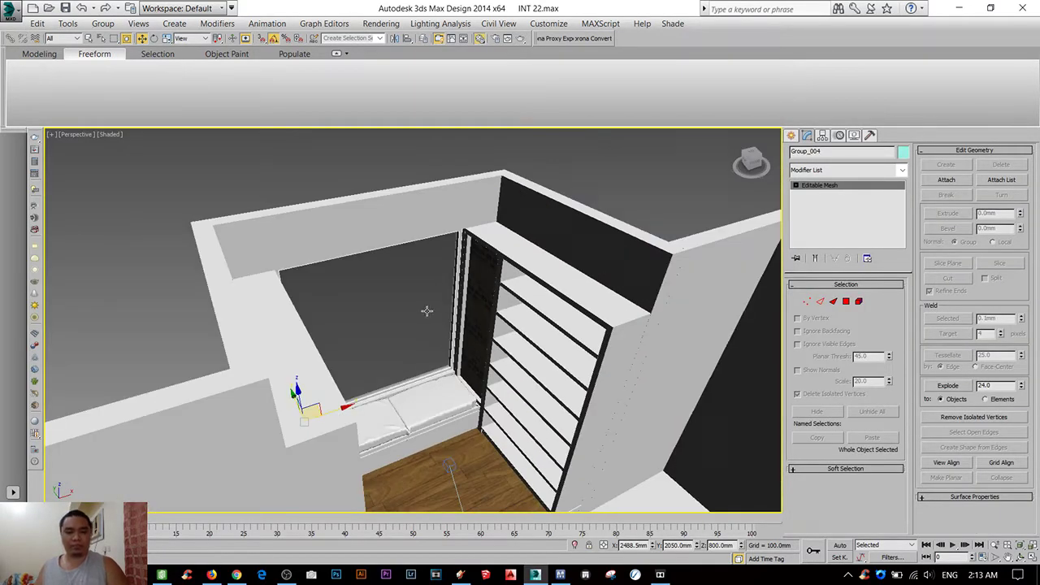
- In the Material Editor, set Material #19's diffuse colour to light grey (RGB 161, 161, 161)
key("m")
left_click(520, 185)
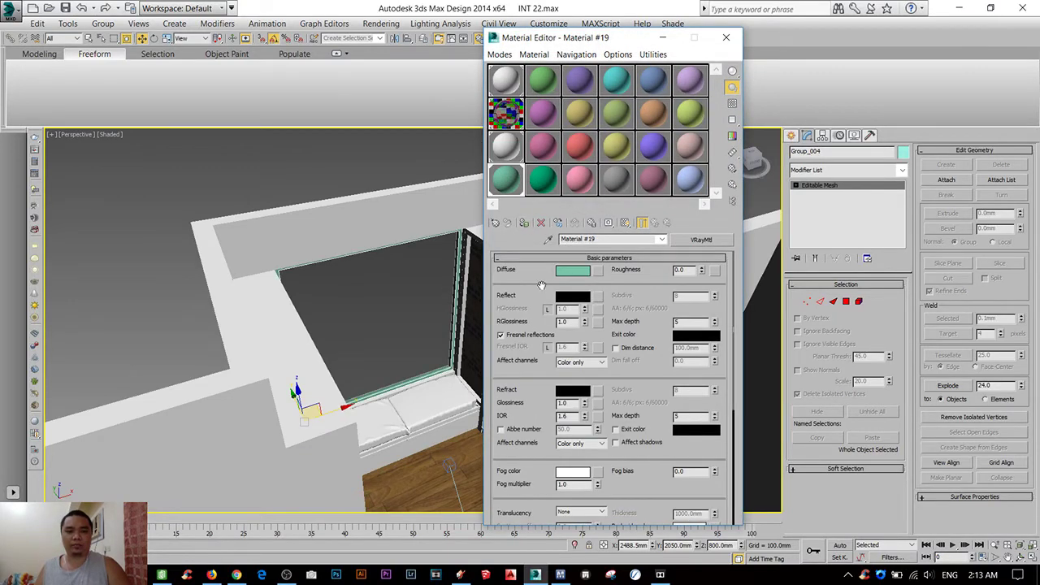
left_click(570, 258)
left_click(571, 258)
left_click(574, 268)
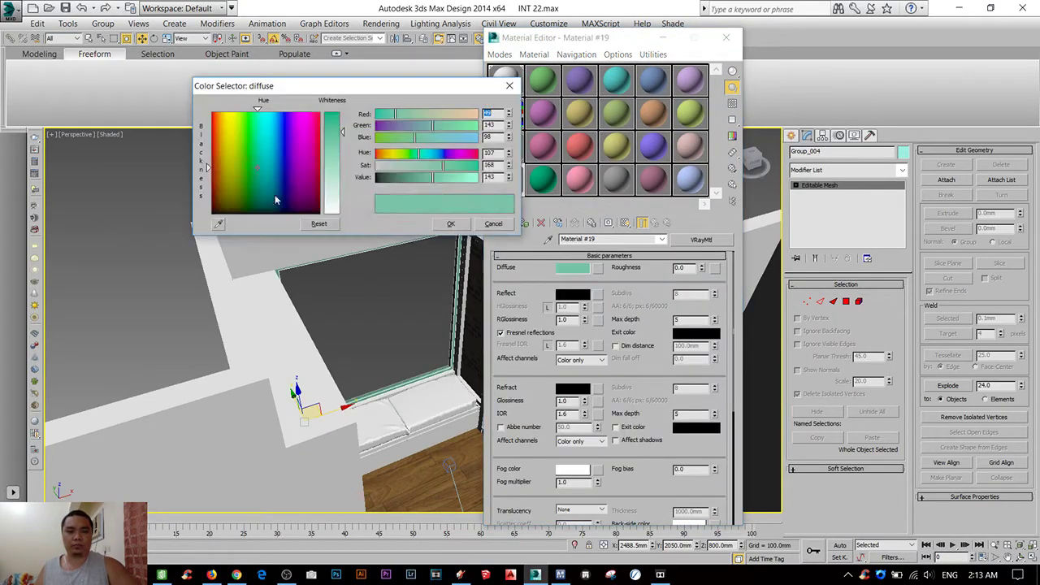
mouse_move(333, 130)
left_mouse_down()
mouse_move(340, 204)
mouse_move(341, 180)
left_mouse_up()
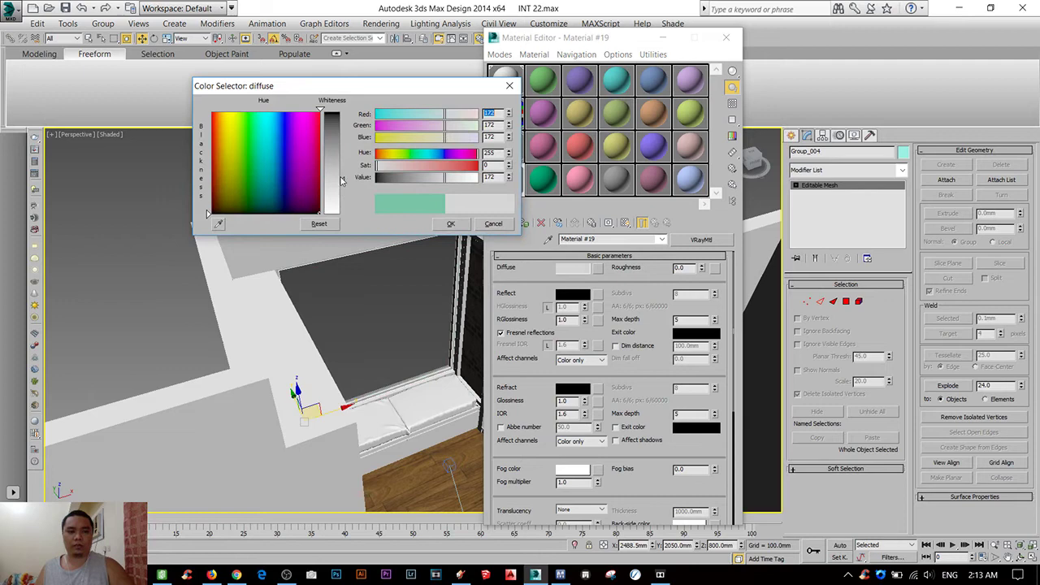
left_click(452, 224)
scroll(436, 313, "up", 5)
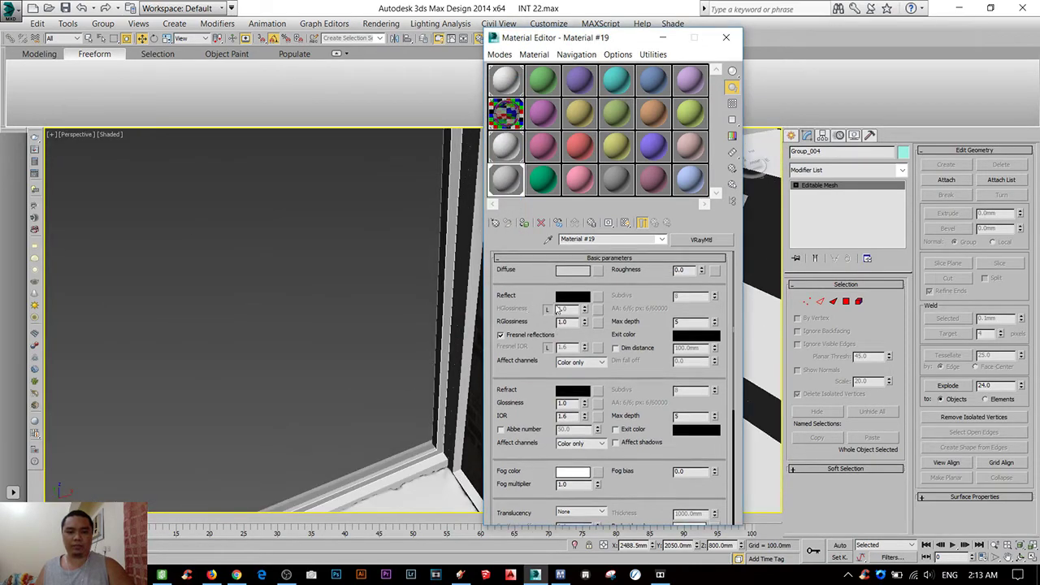
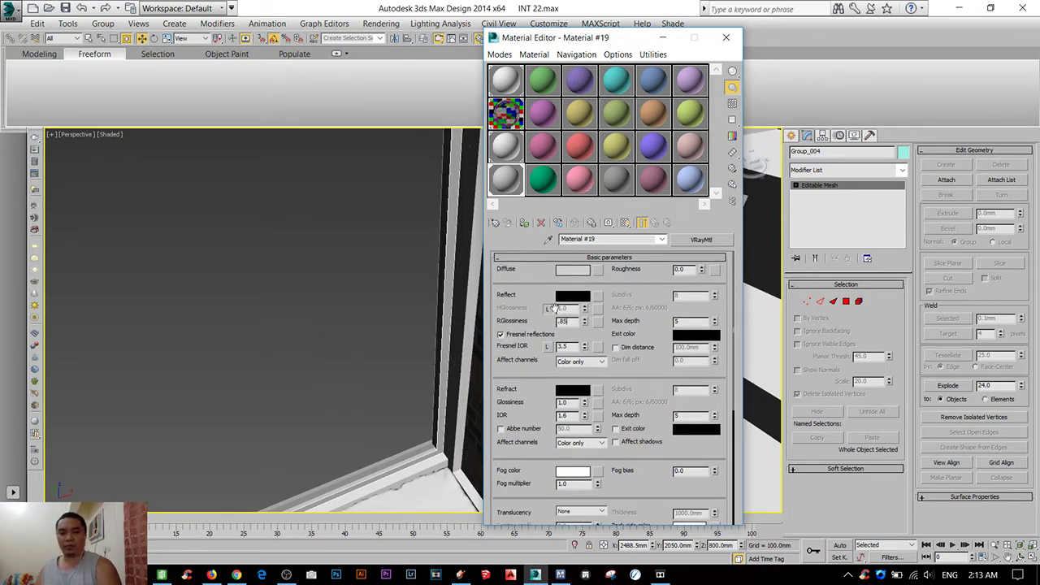
- Set Material #19's Reflect colour to grey value 110, then close the Material Editor and pan out
left_click(582, 297)
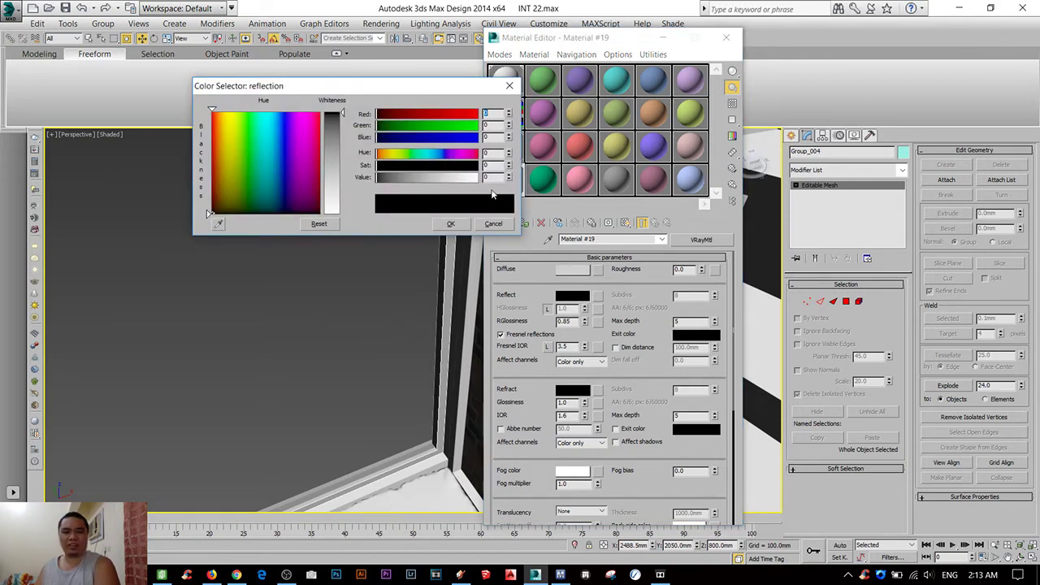
left_click(449, 223)
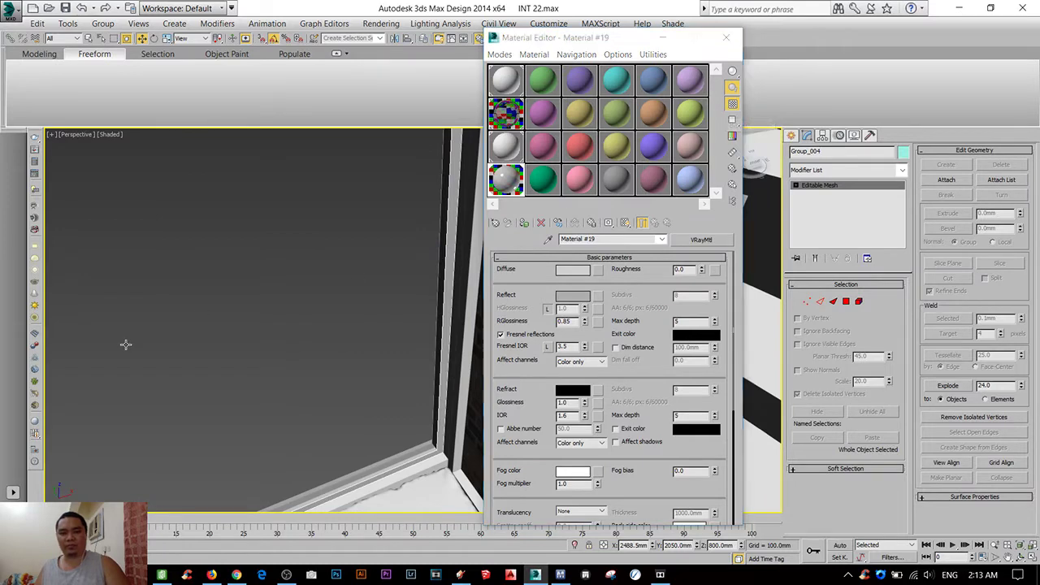
scroll(126, 341, "down", 5)
mouse_move(128, 358)
middle_mouse_down()
mouse_move(277, 305)
mouse_move(244, 341)
middle_mouse_up()
left_click(725, 37)
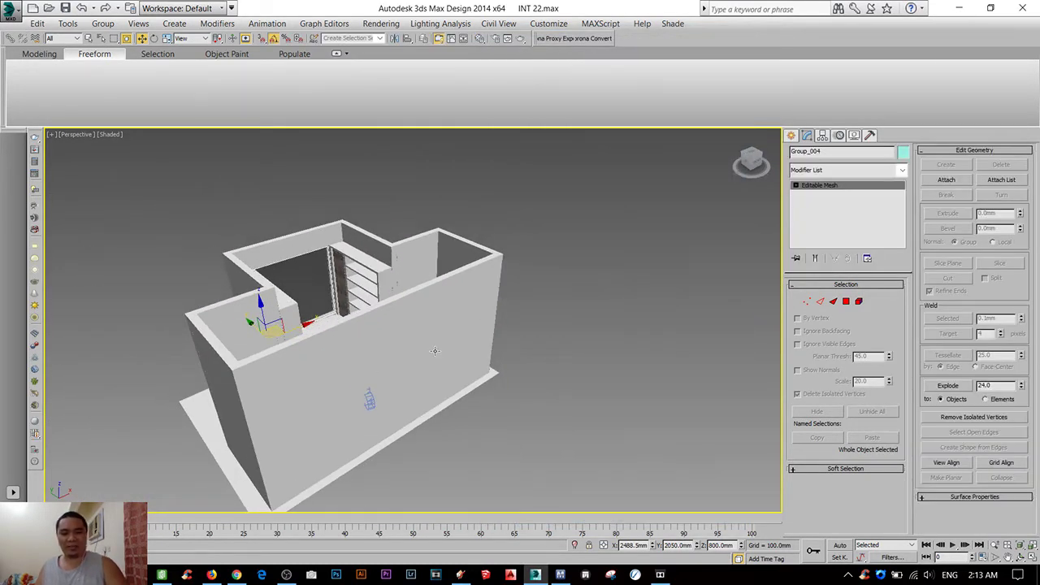
- Look down into the room and check the floor plane Plane001's material
middle_click_drag(434, 351, 605, 330, "alt")
left_click(605, 330)
scroll(454, 425, "up", 5)
middle_click_drag(453, 424, 504, 372)
left_click(426, 356)
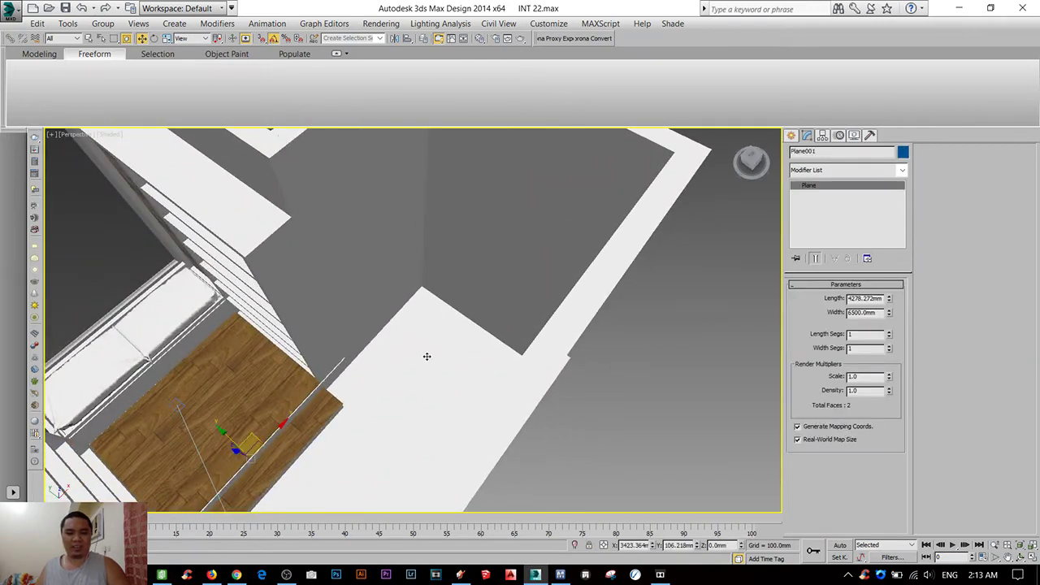
scroll(427, 356, "down", 2)
key("m")
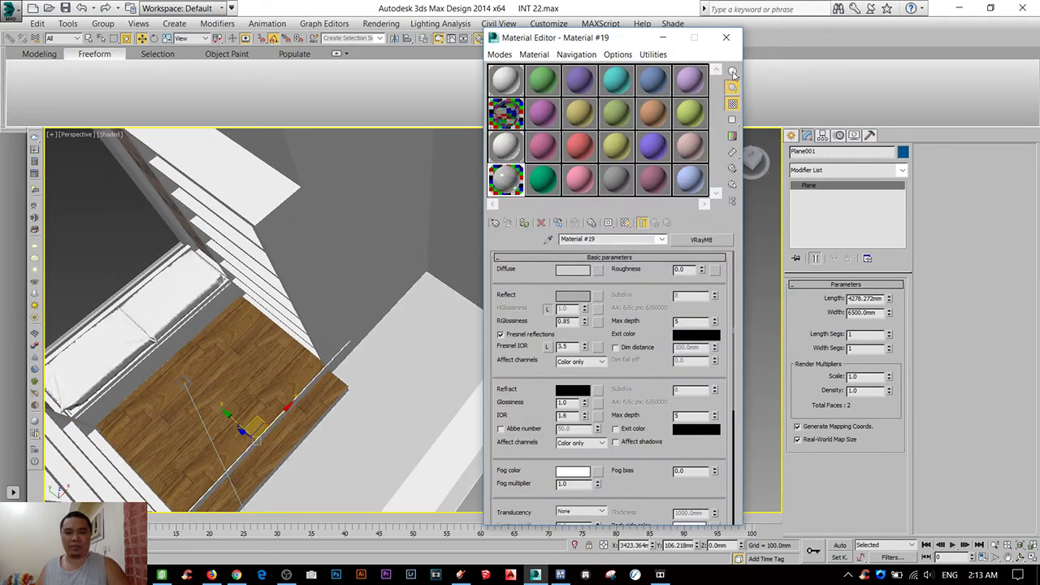
key("m")
left_click(695, 252)
scroll(696, 252, "down", 5)
middle_click_drag(695, 252, 465, 347, "alt")
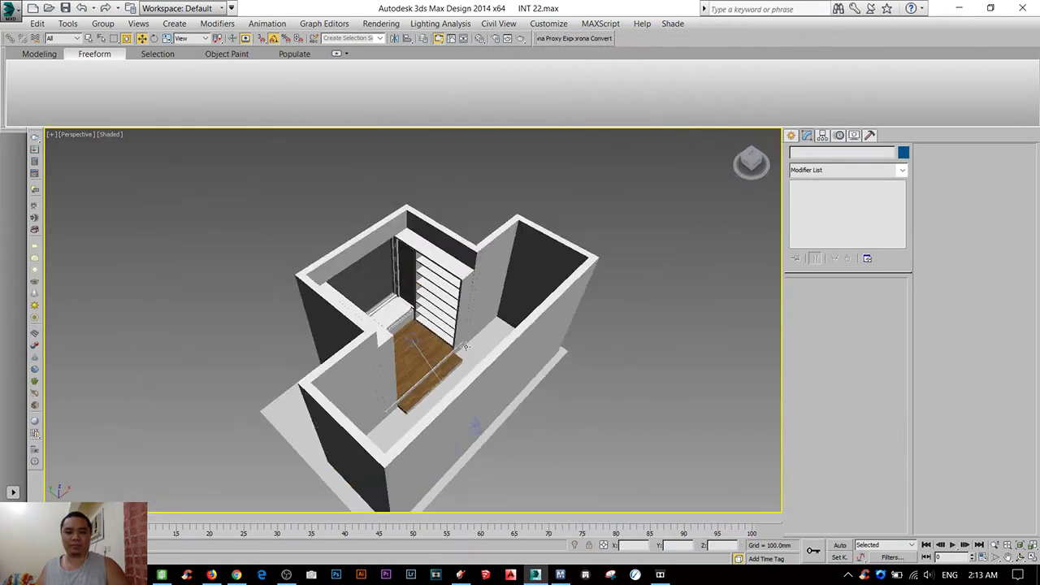
- Copy Plane003 in the Front view and move the clone up onto the top of the walls
left_click(328, 421)
key("f")
scroll(343, 407, "down", 3)
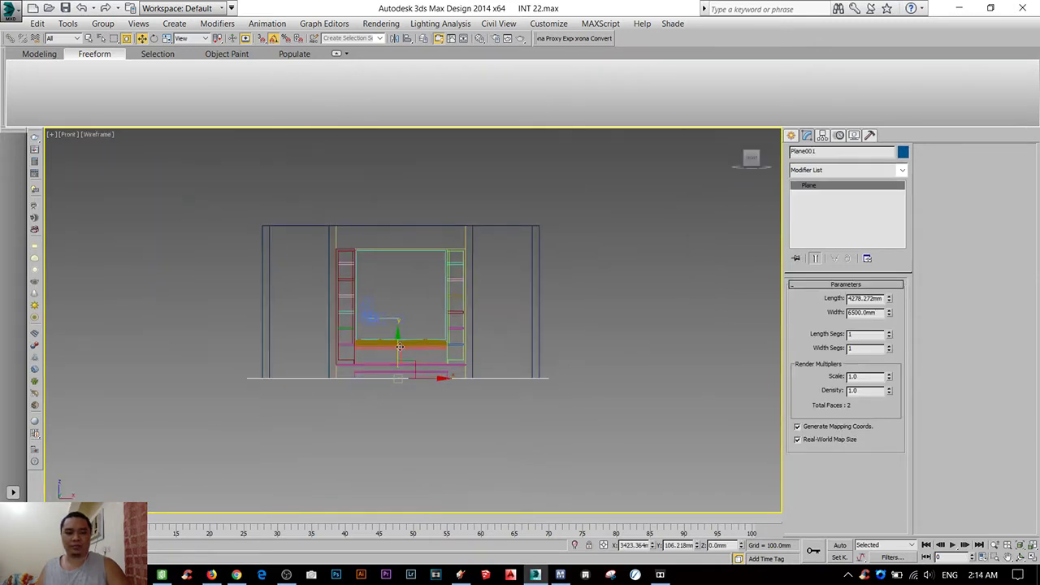
key("ctrl+v")
left_click(522, 343)
scroll(569, 199, "up", 4)
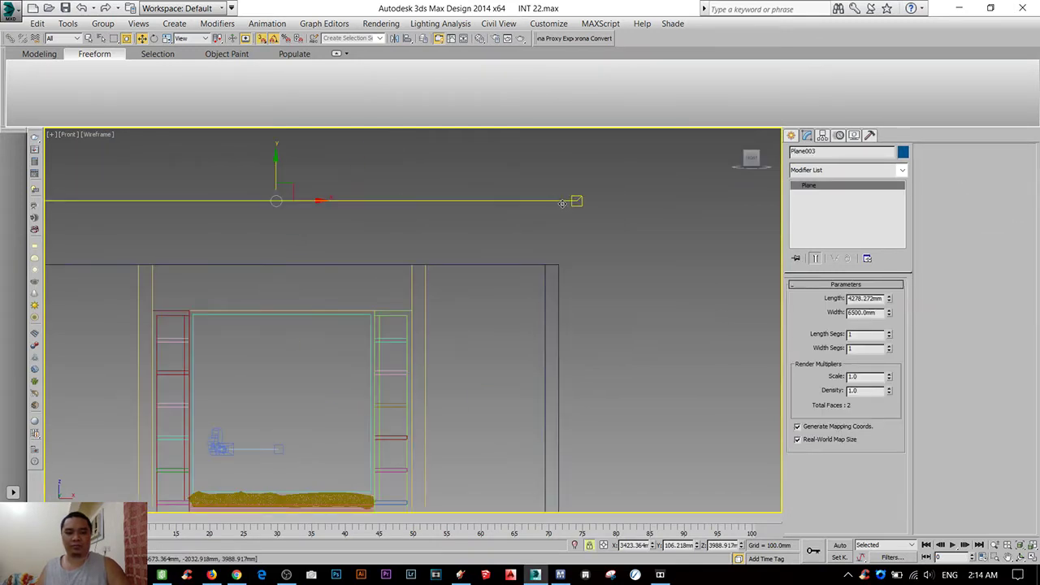
left_click_drag(575, 199, 551, 259)
scroll(551, 258, "down", 3)
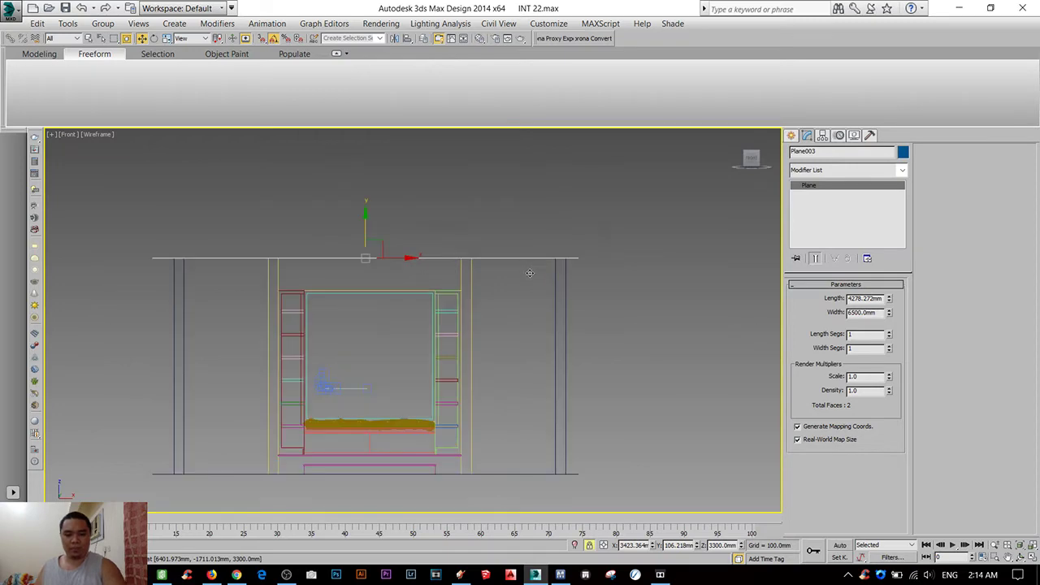
- Apply the vray skp_front_default1 material to the roof plane in the shaded perspective view
key("p")
key("F3")
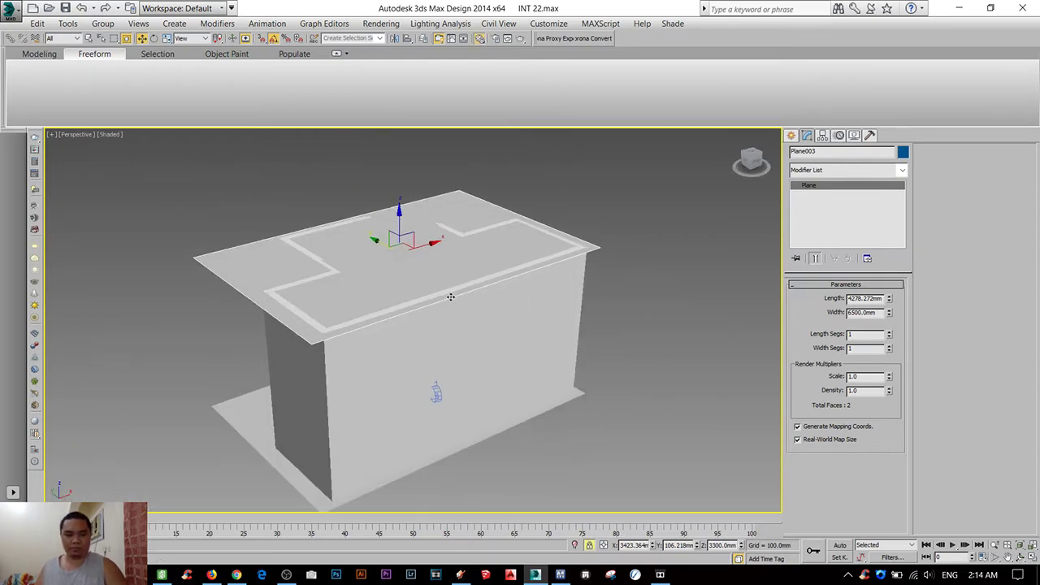
left_click(479, 38)
left_click(508, 191)
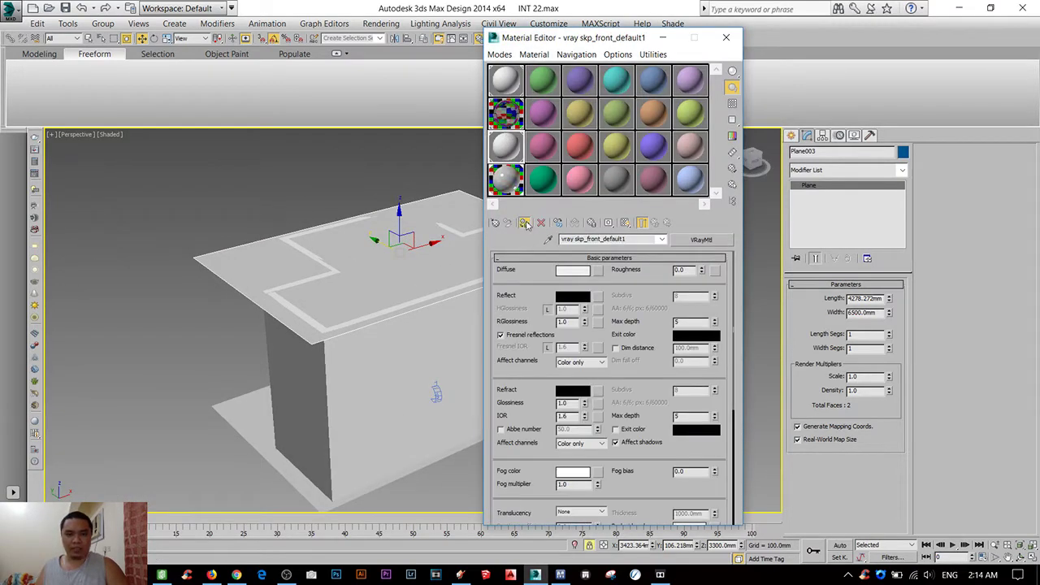
left_click(525, 222)
left_click(715, 39)
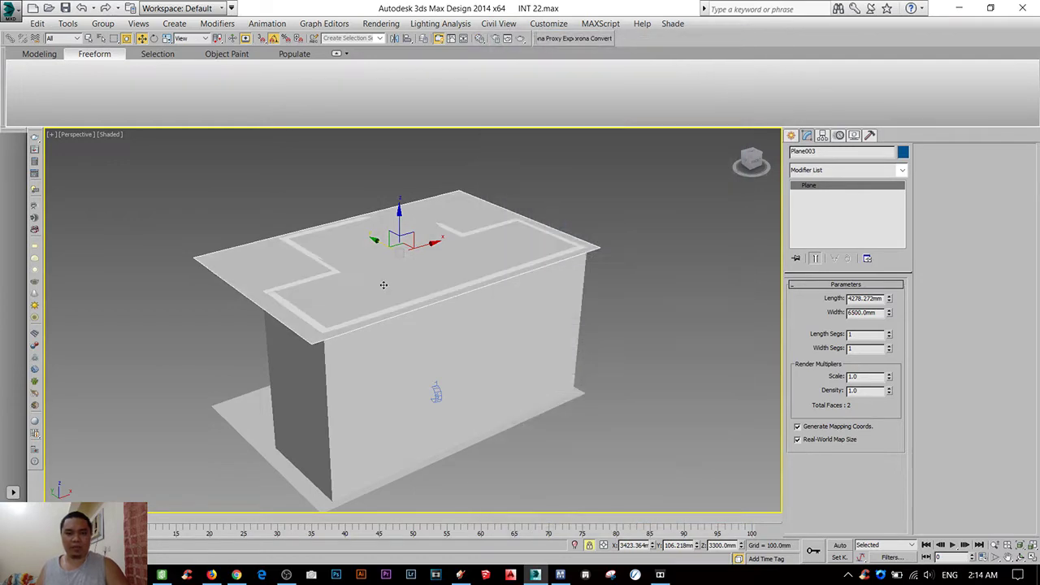
- Hide the roof plane so the room interior is exposed
right_click(385, 281)
left_click(414, 260)
right_click(504, 187)
left_click(528, 134)
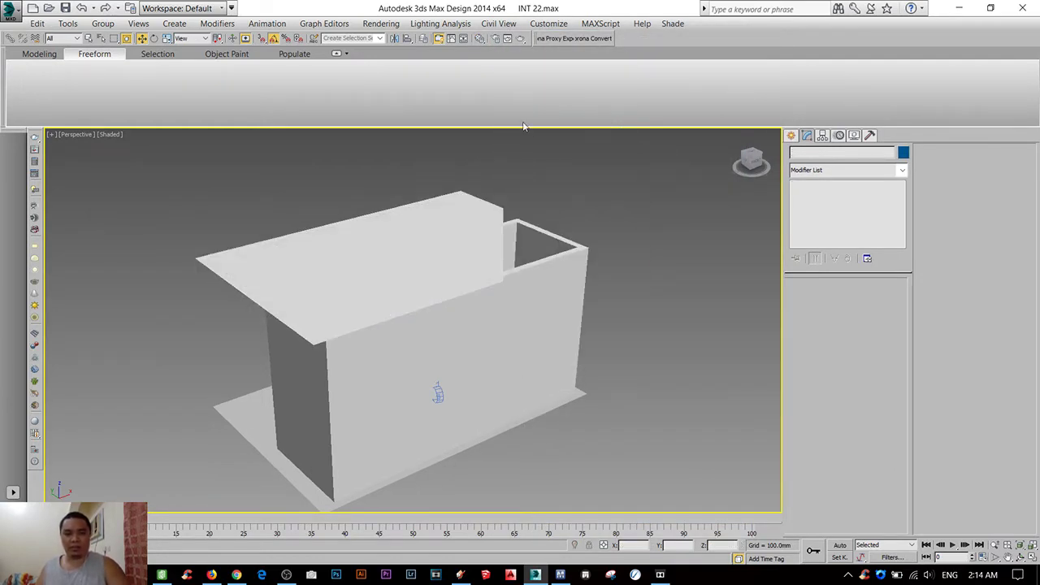
middle_click_drag(511, 263, 493, 270, "alt")
mouse_move(426, 329)
middle_mouse_down("alt")
mouse_move(501, 285)
mouse_move(617, 264)
mouse_move(473, 265)
middle_mouse_up("alt")
left_click(473, 265)
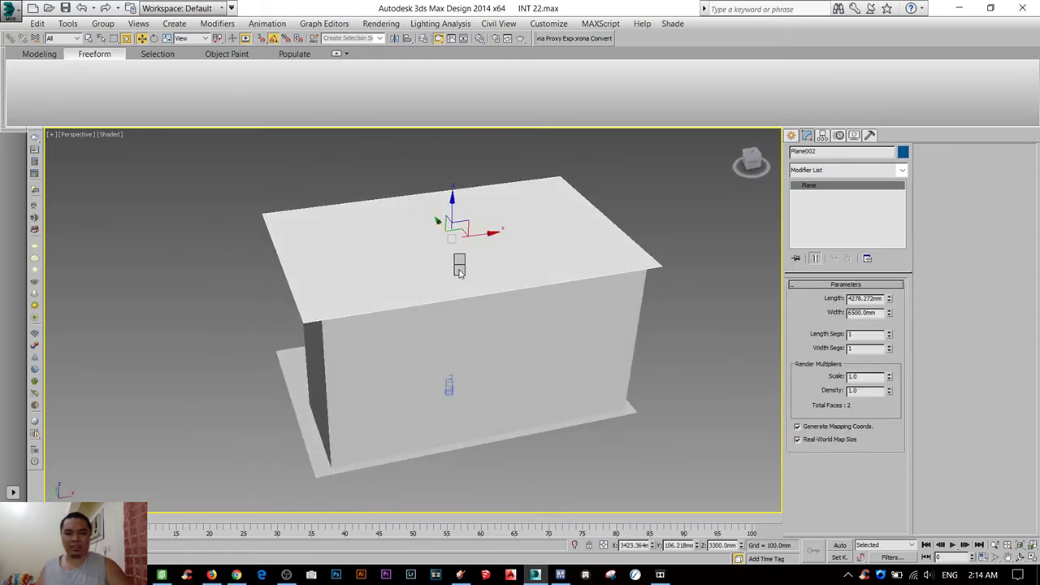
right_click(455, 258)
left_click(487, 244)
- Move the view inside the room and inspect the shelf group Group_015
scroll(325, 430, "up", 5)
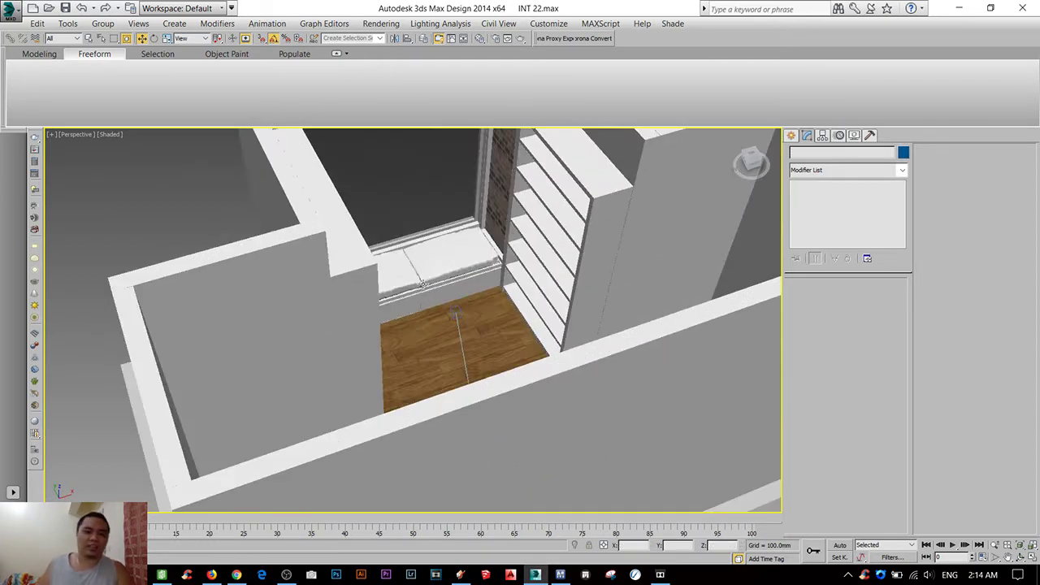
middle_click_drag(324, 431, 481, 286, "alt")
scroll(481, 286, "up", 3)
left_click(481, 286)
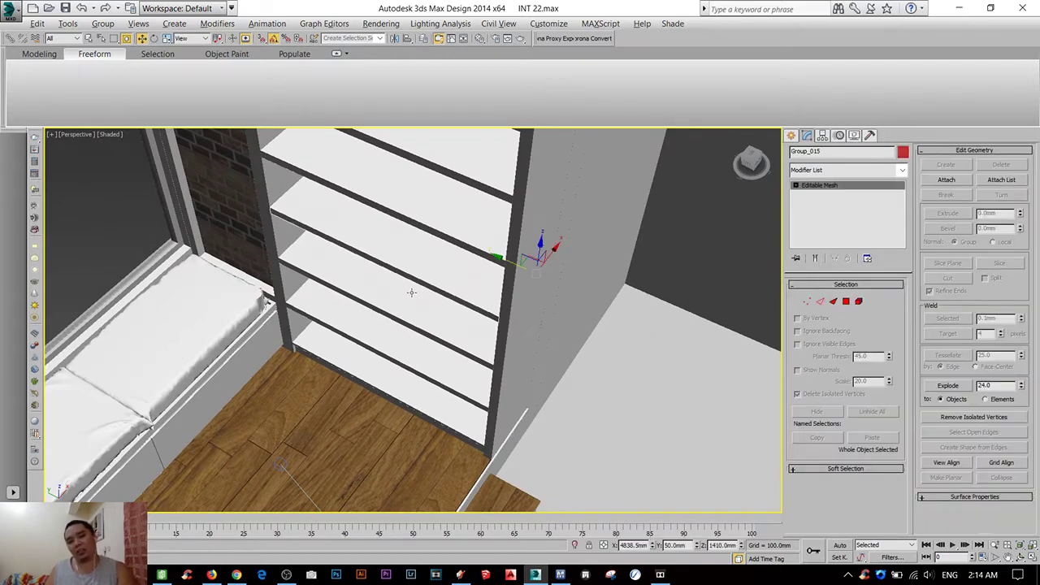
scroll(410, 281, "down", 4)
middle_click_drag(410, 280, 476, 302, "alt")
scroll(490, 358, "up", 4)
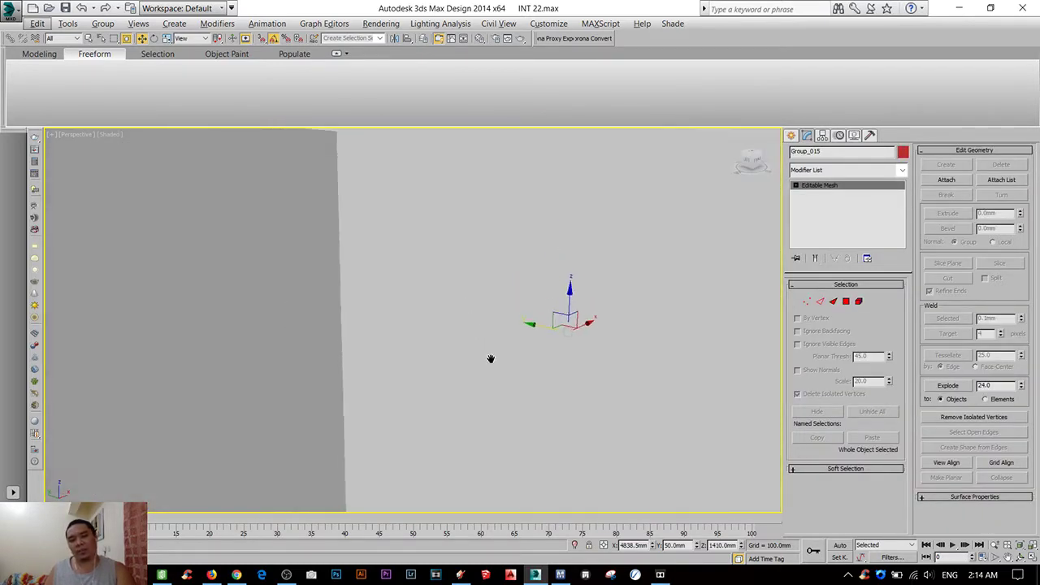
scroll(490, 358, "down", 6)
scroll(450, 268, "up", 3)
left_click(546, 153)
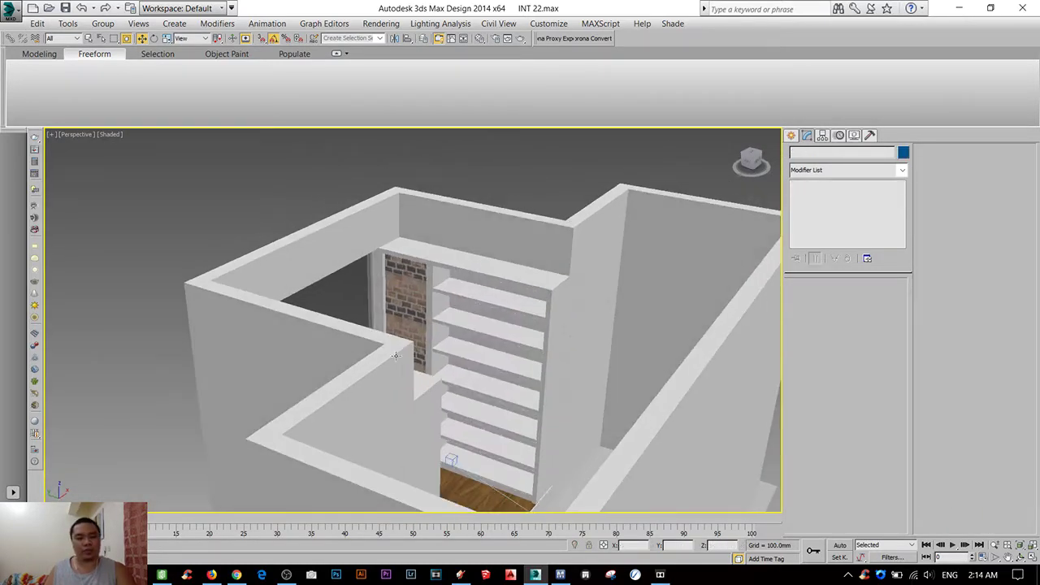
- Orbit closer and inspect the shelf group Group_016
scroll(556, 284, "up", 3)
middle_click_drag(545, 244, 556, 283, "alt")
left_click(556, 283)
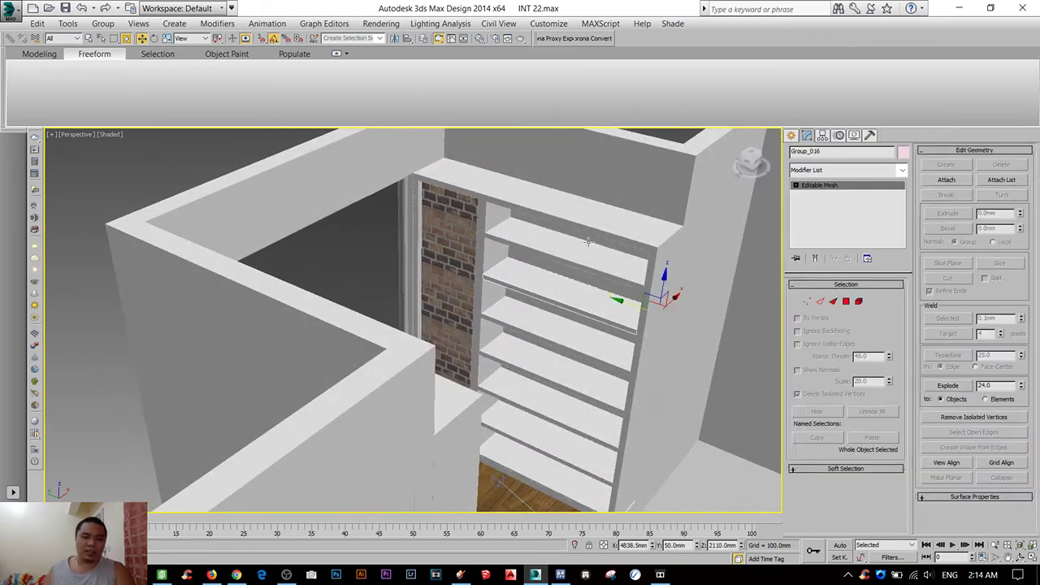
scroll(529, 348, "down", 3)
middle_click_drag(529, 348, 479, 375, "alt")
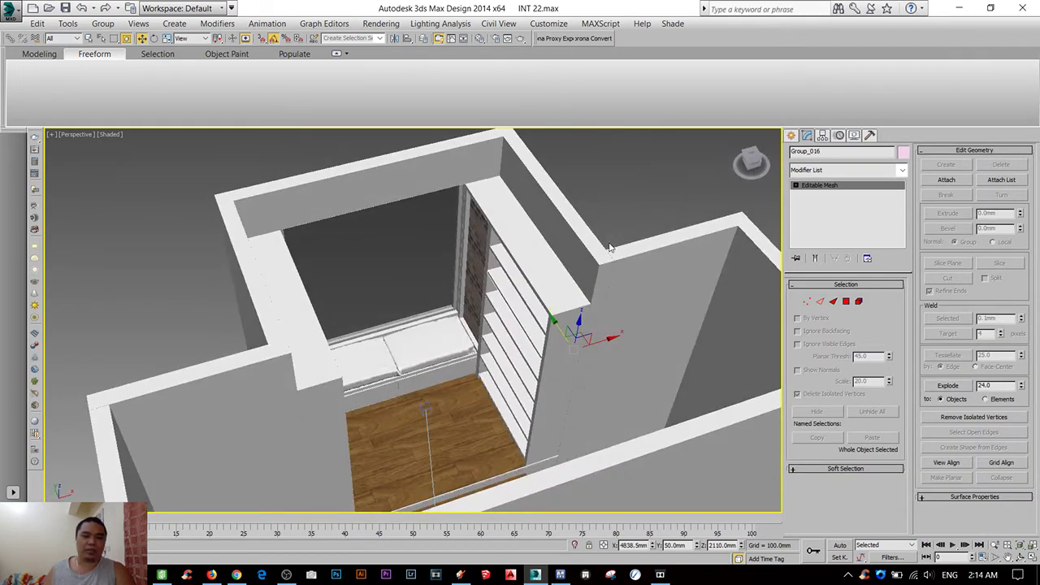
left_click(626, 224)
- Orbit to look down on the wood floor and reopen the Material Editor at the first slot
mouse_move(625, 225)
middle_mouse_down("alt")
mouse_move(538, 356)
mouse_move(599, 321)
mouse_move(646, 312)
middle_mouse_up("alt")
scroll(456, 428, "up", 3)
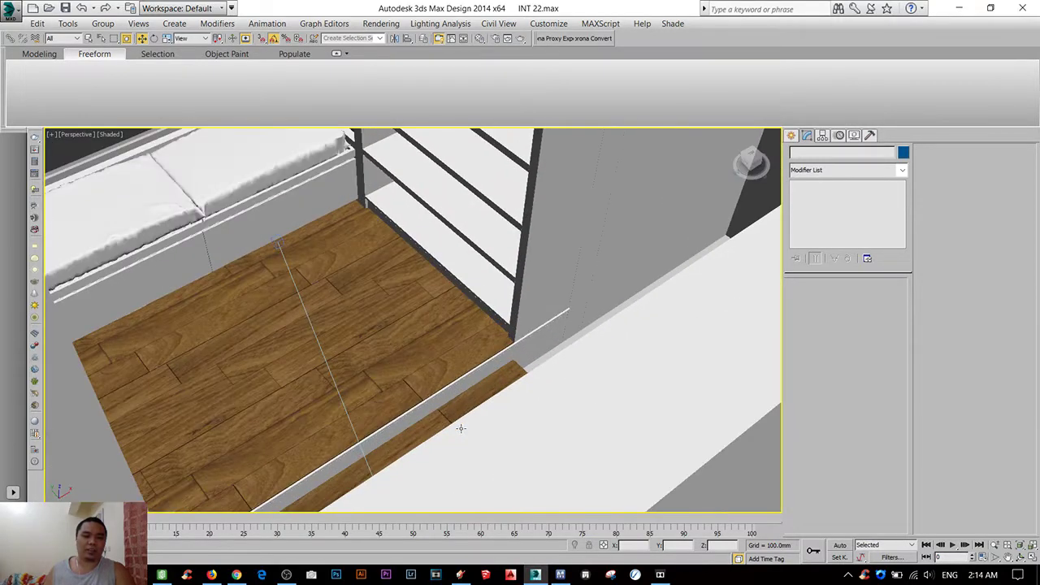
scroll(397, 441, "down", 3)
scroll(397, 441, "down", 3)
mouse_move(397, 441)
middle_mouse_down()
mouse_move(501, 403)
mouse_move(535, 405)
middle_mouse_up()
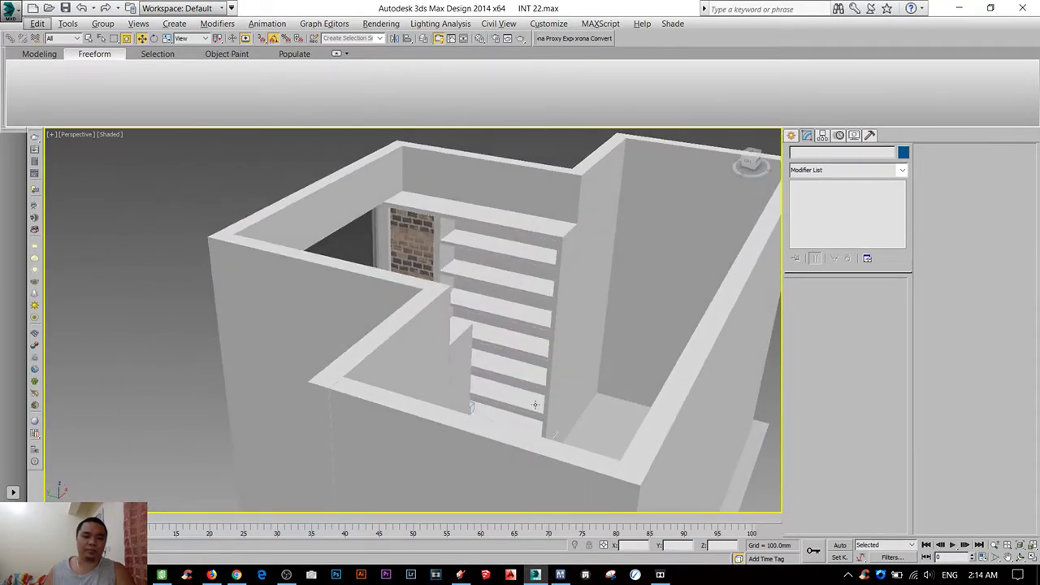
scroll(452, 348, "down", 3)
middle_click_drag(452, 348, 441, 274, "alt")
scroll(441, 274, "up", 3)
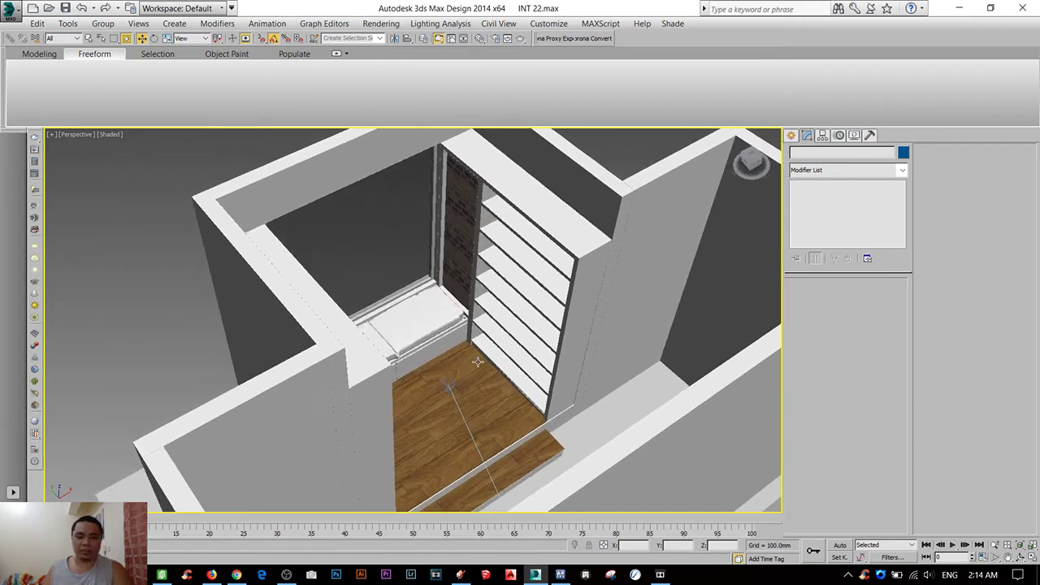
scroll(471, 368, "up", 3)
key("m")
left_click(518, 82)
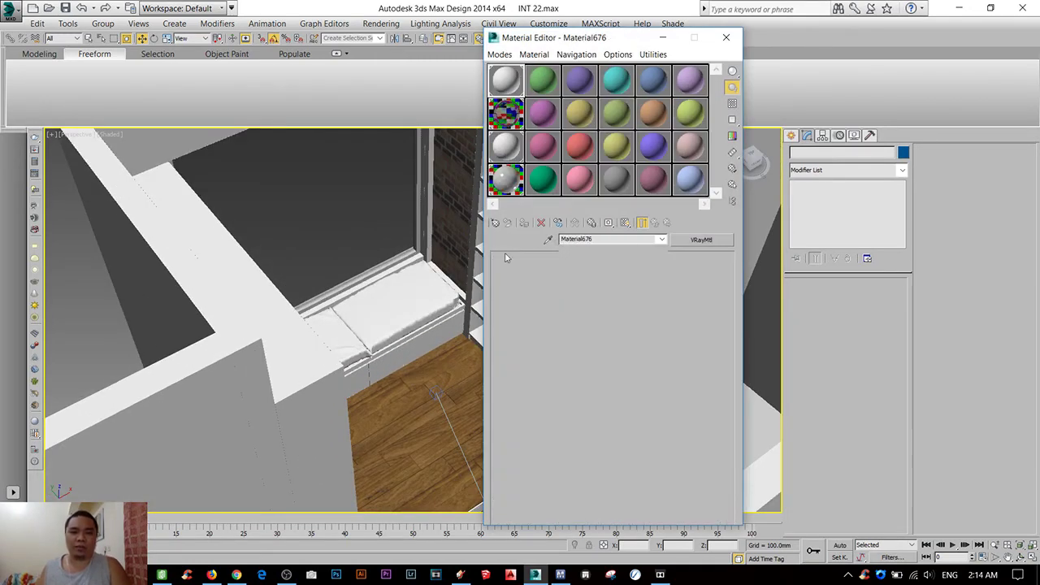
- Pick up the floor's FLOORING material and select the two window-seat cushions
left_click(422, 393)
middle_click_drag(422, 392, 343, 394, "alt")
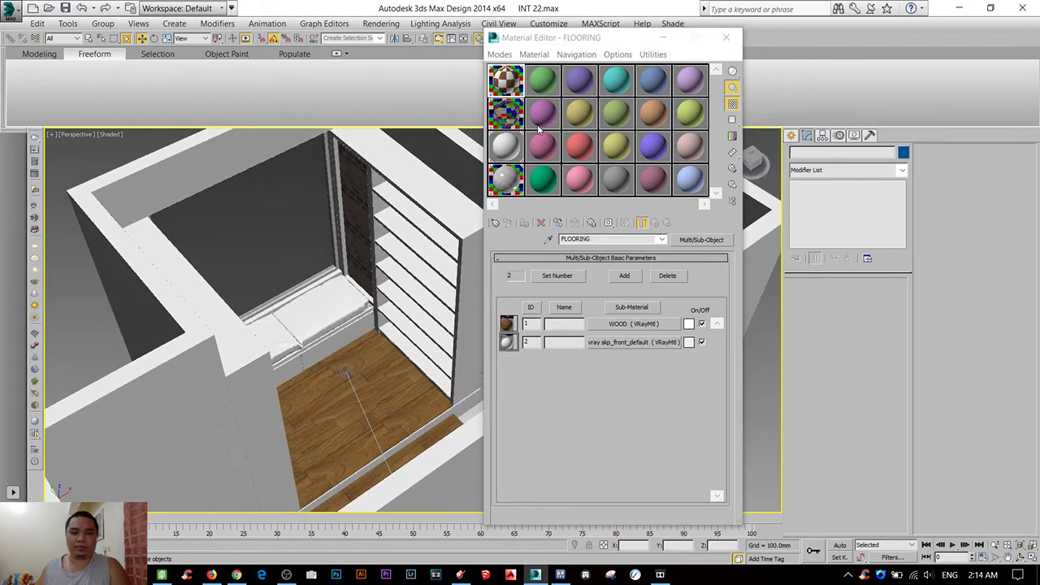
scroll(345, 339, "up", 3)
left_click(325, 302)
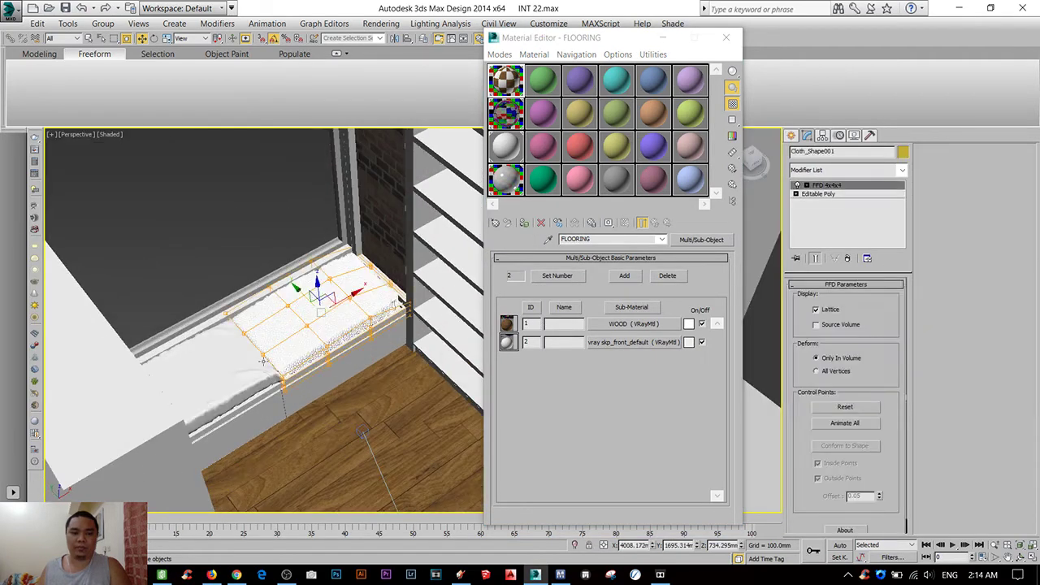
left_click(209, 374, "ctrl")
scroll(245, 368, "up", 2)
mouse_move(246, 368)
middle_mouse_down("alt")
mouse_move(406, 406)
mouse_move(455, 382)
middle_mouse_up("alt")
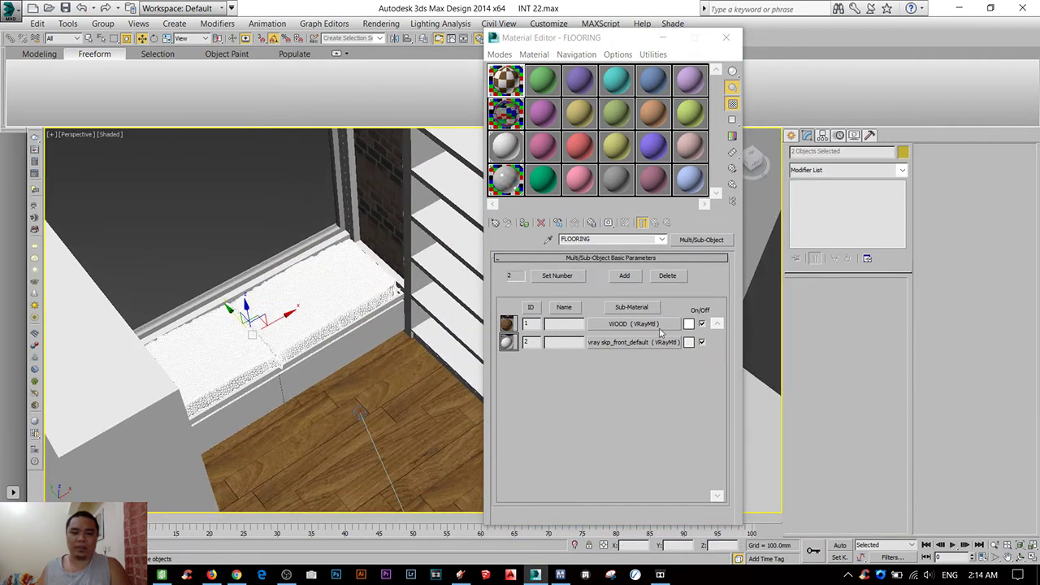
- In the WOOD sub-material, enter .5 and change the Reflect colour from black to grey
left_click(633, 324)
scroll(534, 325, "down", 3)
scroll(534, 325, "up", 1)
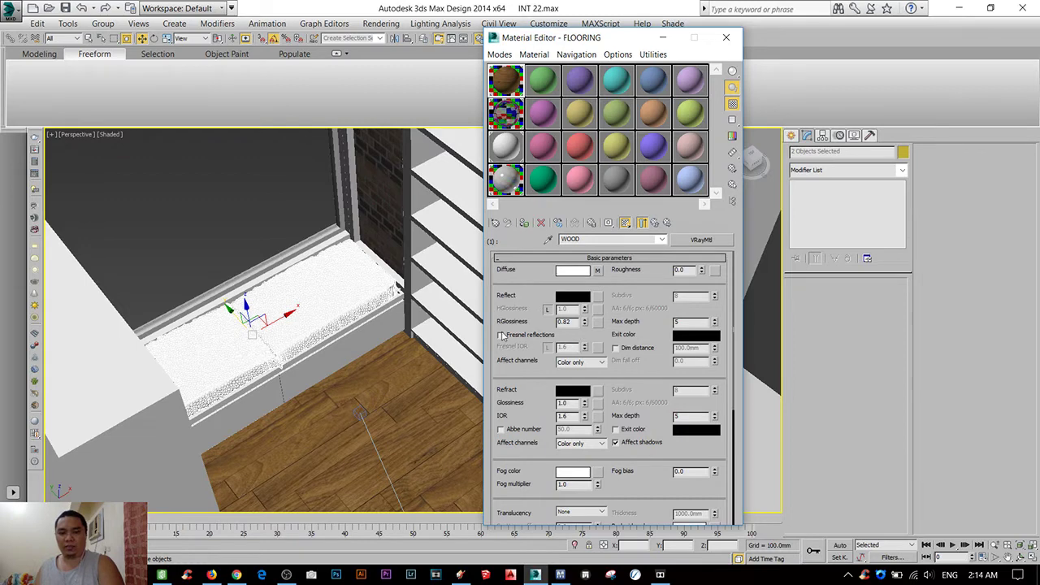
type(".5")
type("0.7")
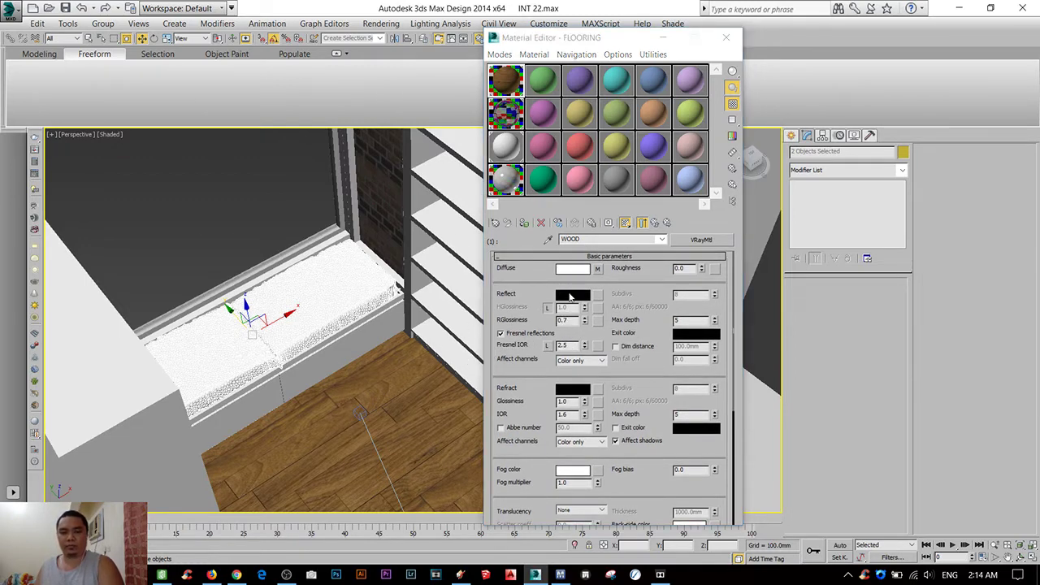
left_click(572, 295)
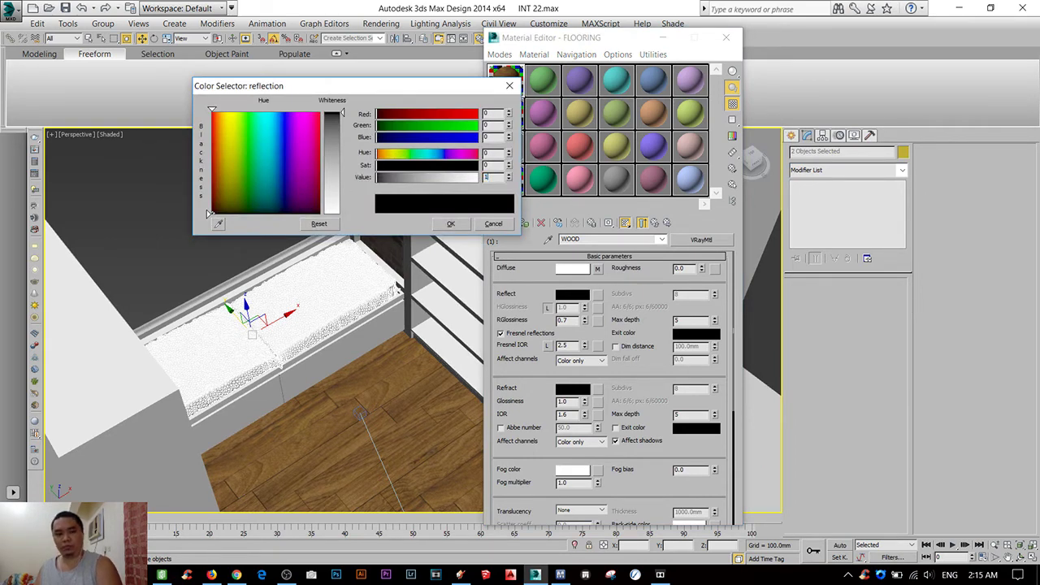
left_click(450, 223)
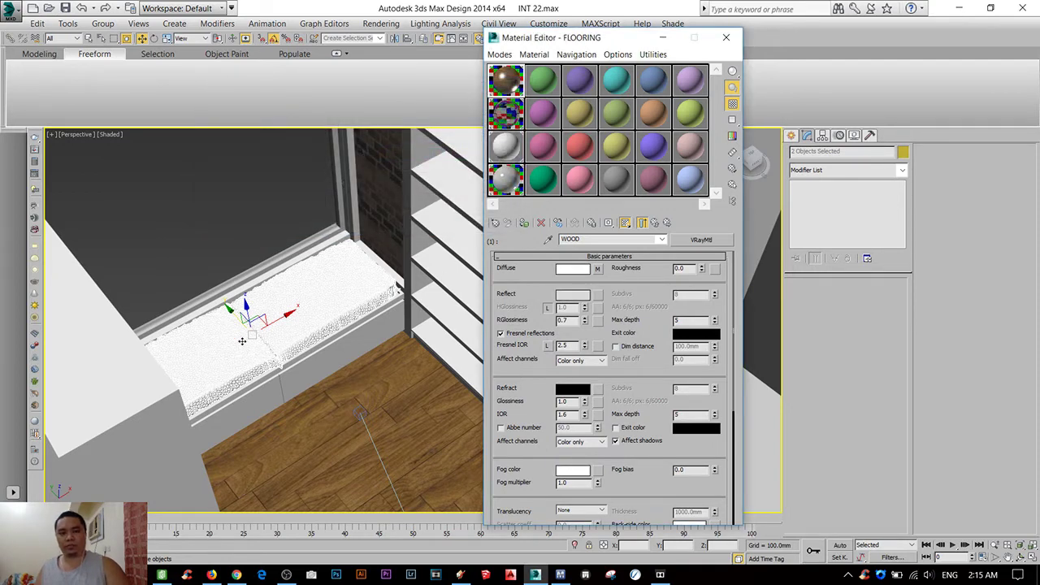
scroll(242, 341, "down", 2)
scroll(225, 340, "down", 3)
scroll(260, 357, "up", 4)
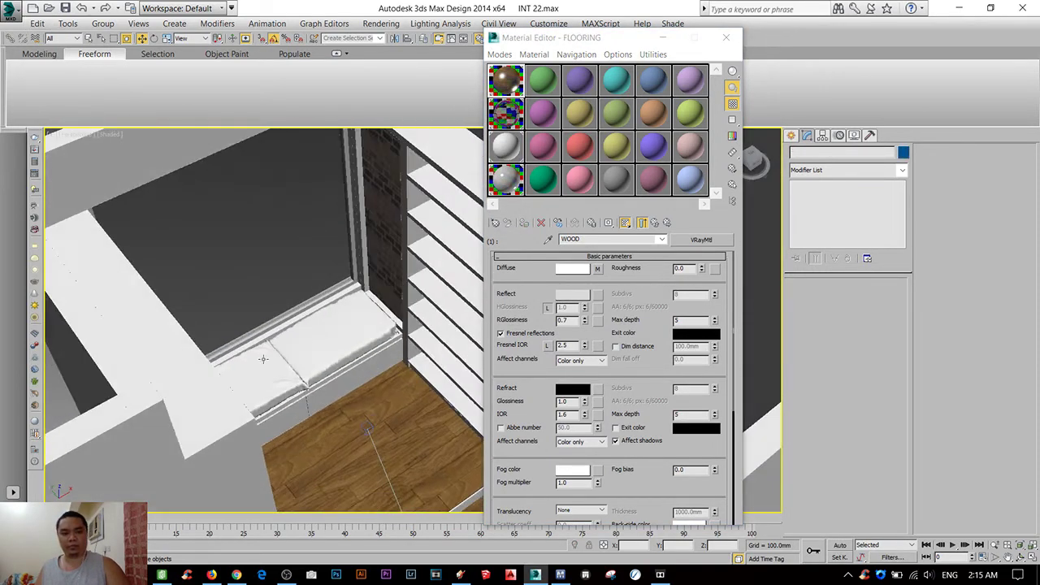
left_click(268, 359)
- Assign Material #20 to the cushion and select both window-seat cushions
left_click(542, 179)
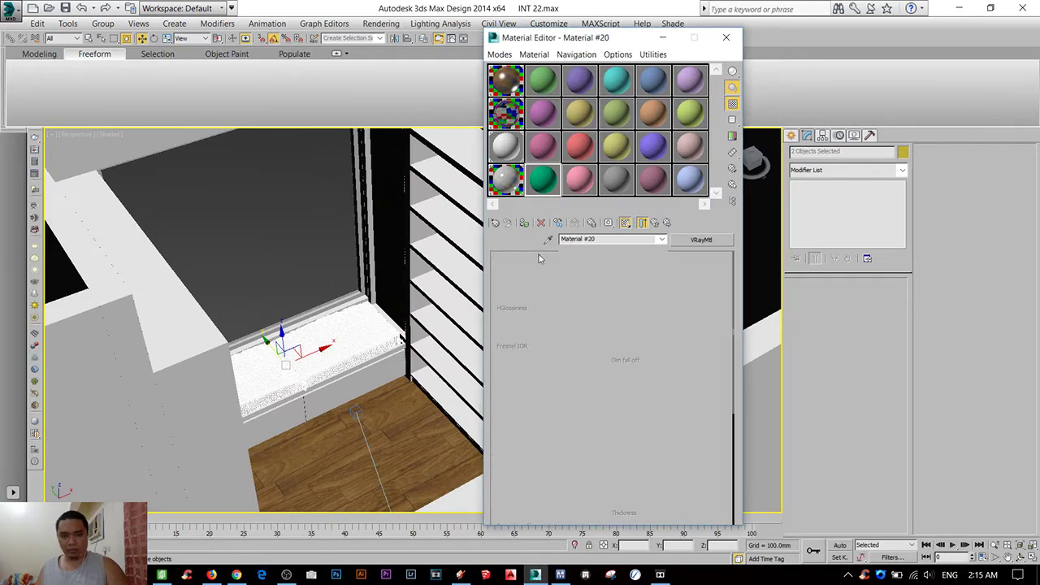
left_click(524, 221)
key("z")
key("F3")
key("F3")
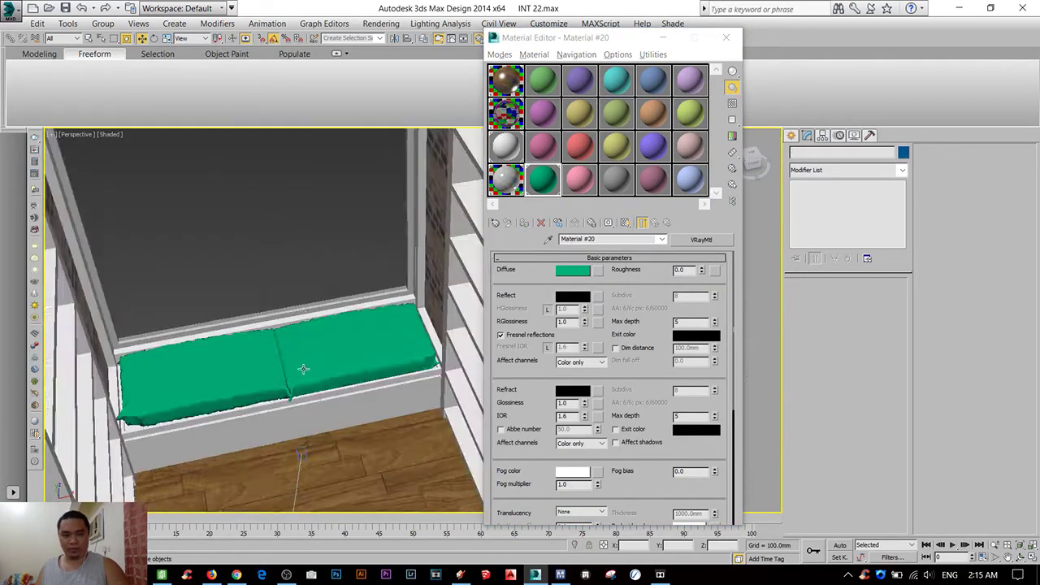
scroll(343, 332, "up", 2)
left_click(344, 332)
left_click(226, 391)
left_click(351, 357, "ctrl")
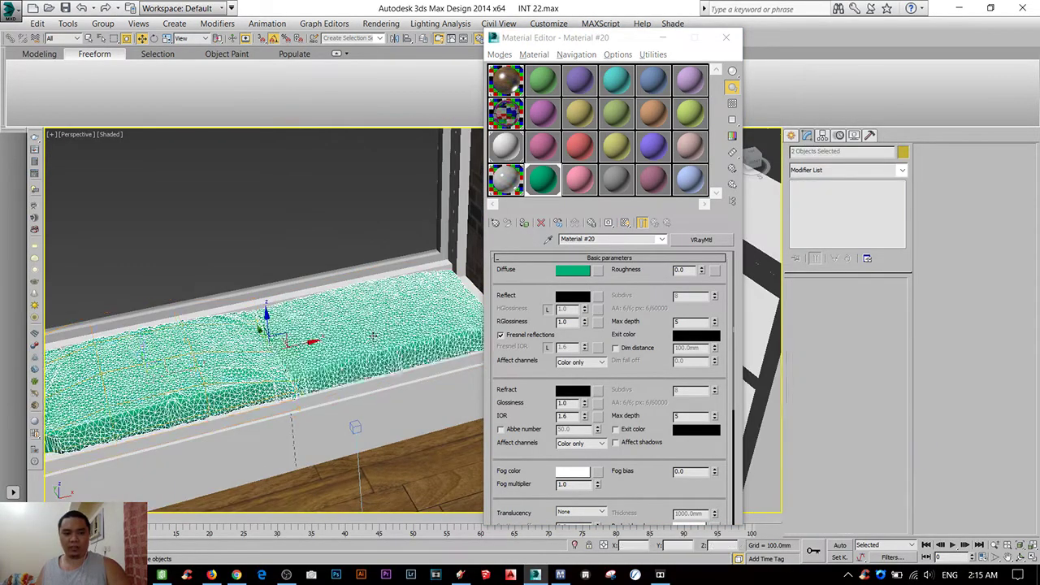
- Give Material #20 a Falloff diffuse map with front grey 68 and side light grey 213
left_click(582, 271)
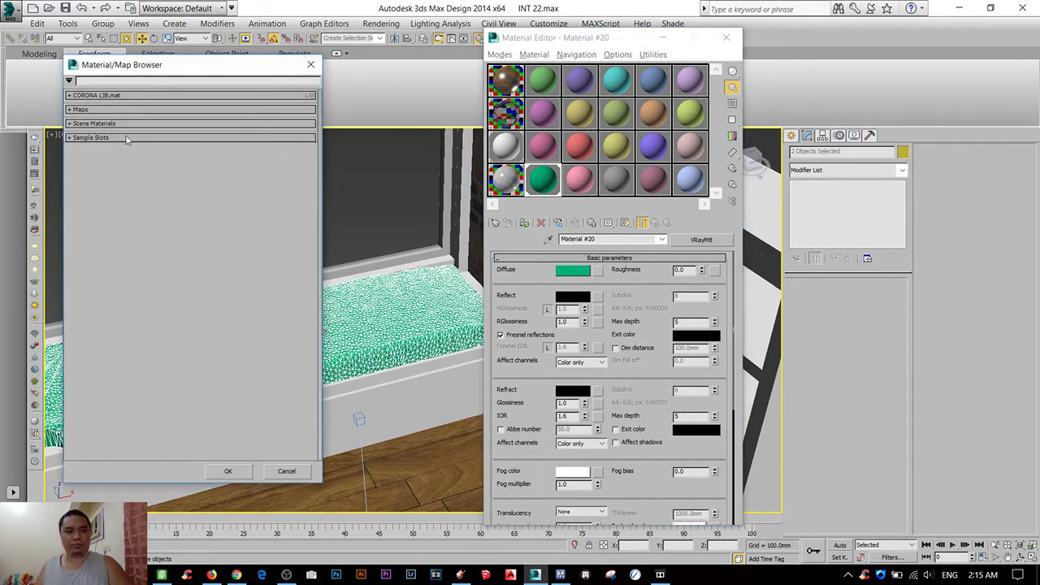
left_click(115, 109)
left_click(106, 121)
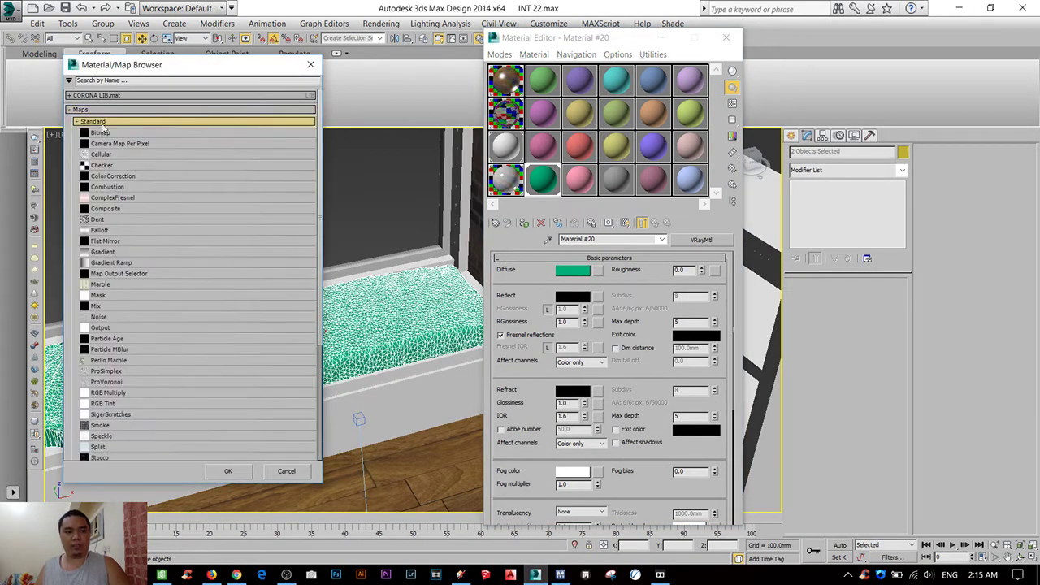
double_click(122, 232)
left_click(513, 284)
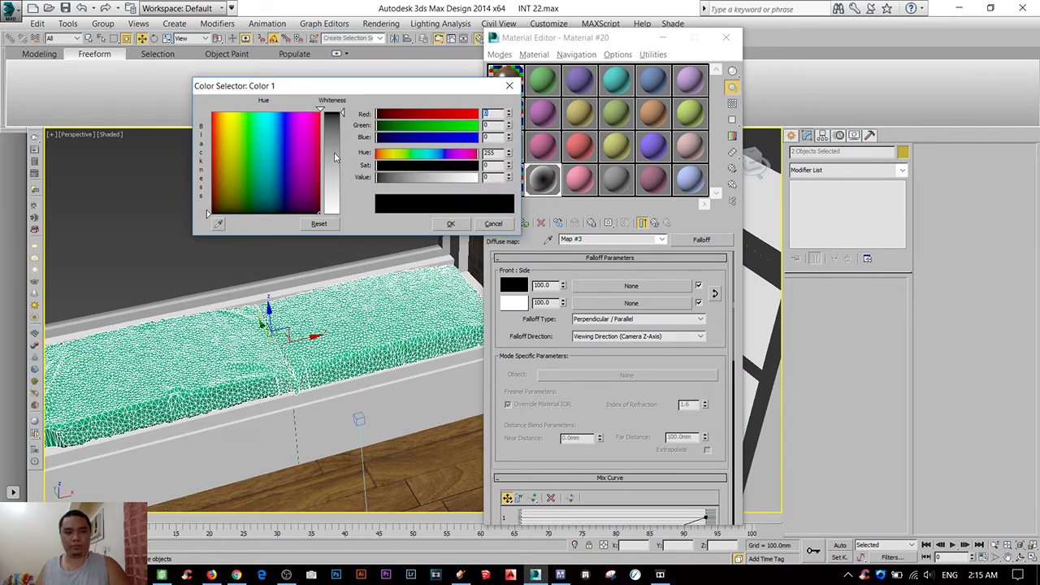
left_click_drag(334, 152, 343, 142)
left_click(449, 224)
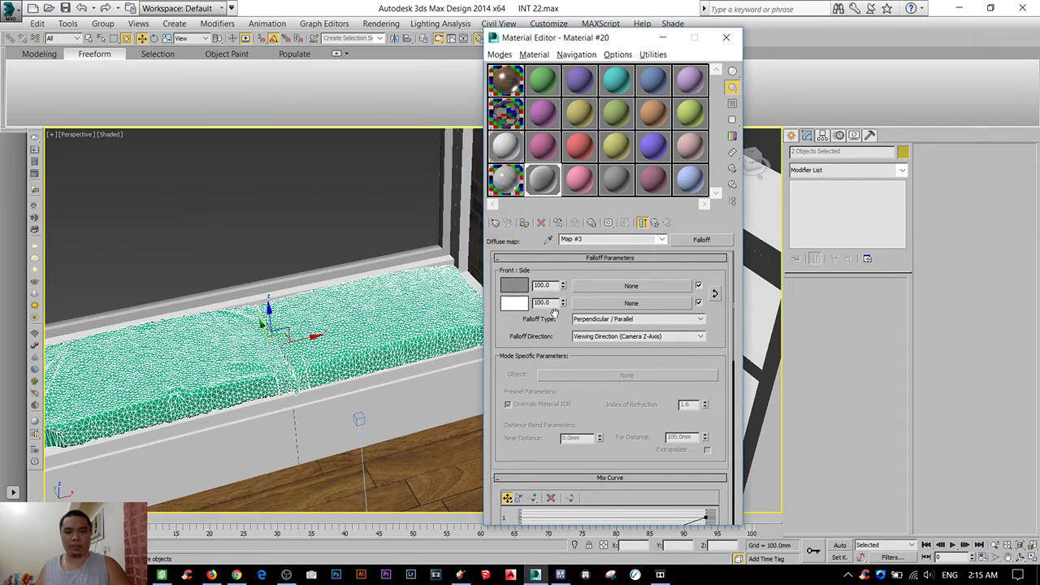
left_click(513, 303)
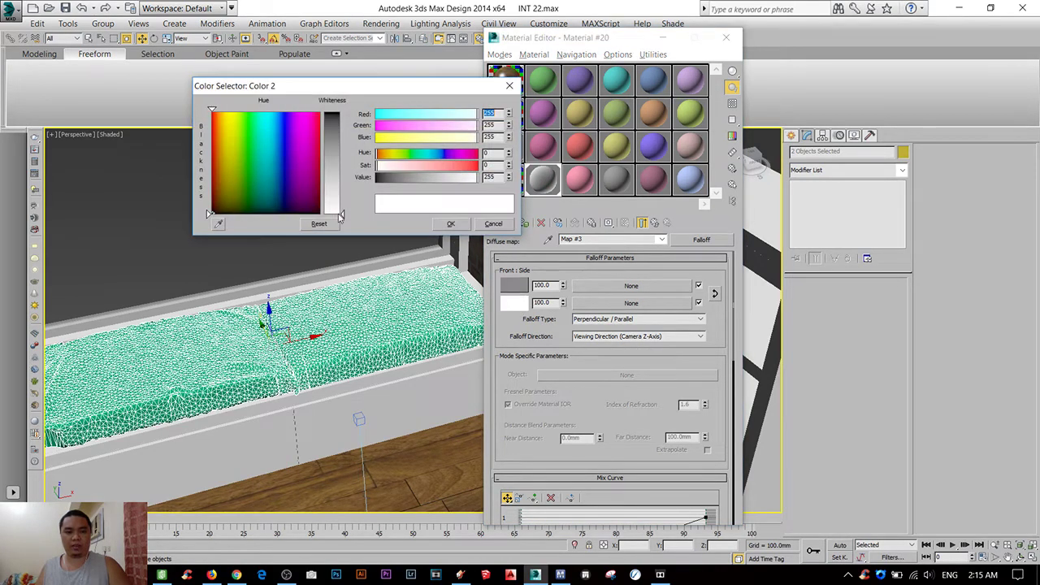
left_click_drag(341, 213, 343, 201)
left_click(451, 225)
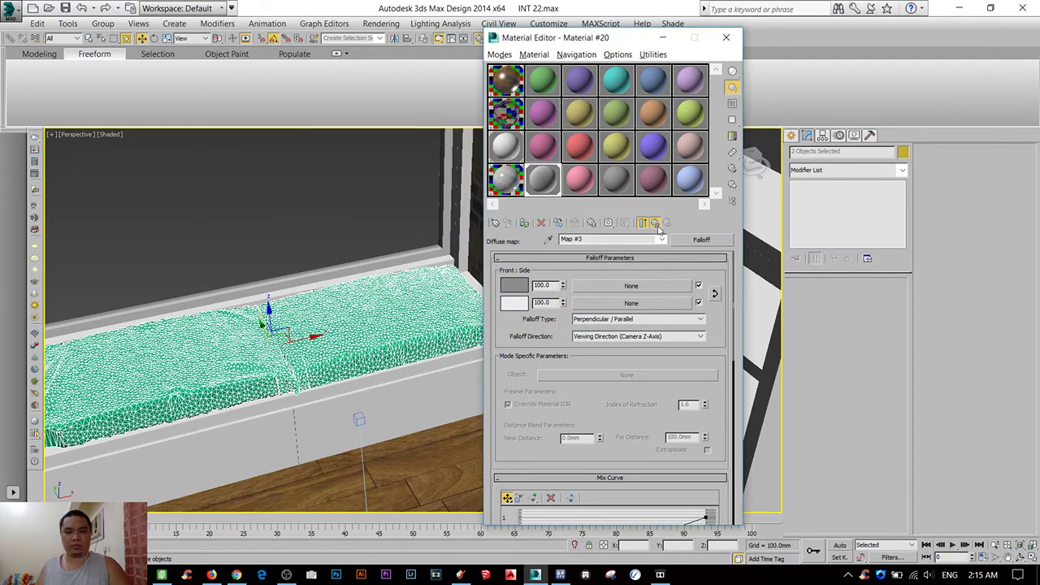
- Set Material #20's diffuse colour swatch to white and deselect the cushions
left_click(654, 223)
left_click(572, 270)
left_click_drag(331, 115, 333, 213)
left_click(452, 225)
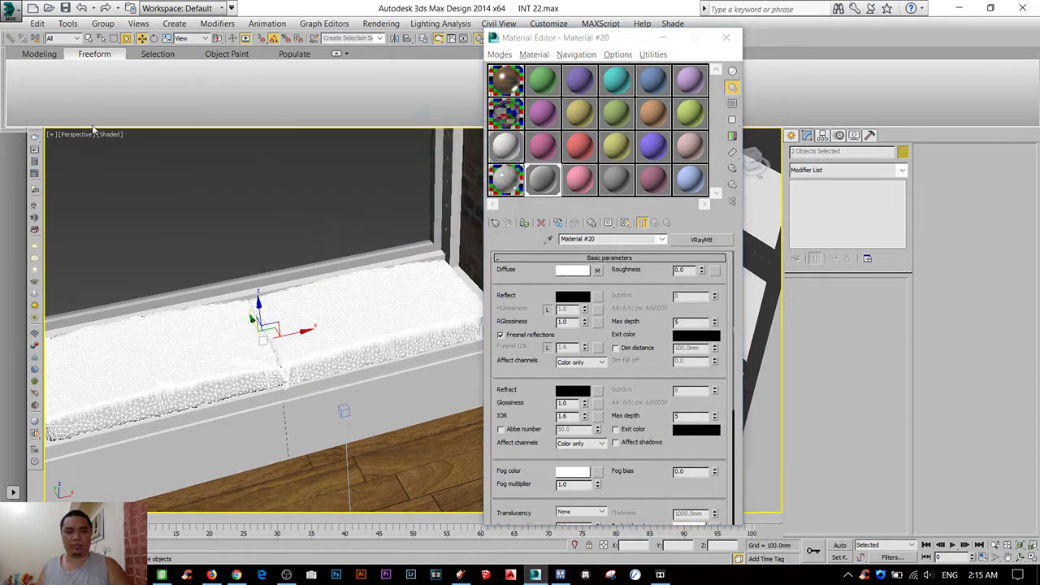
left_click(221, 178)
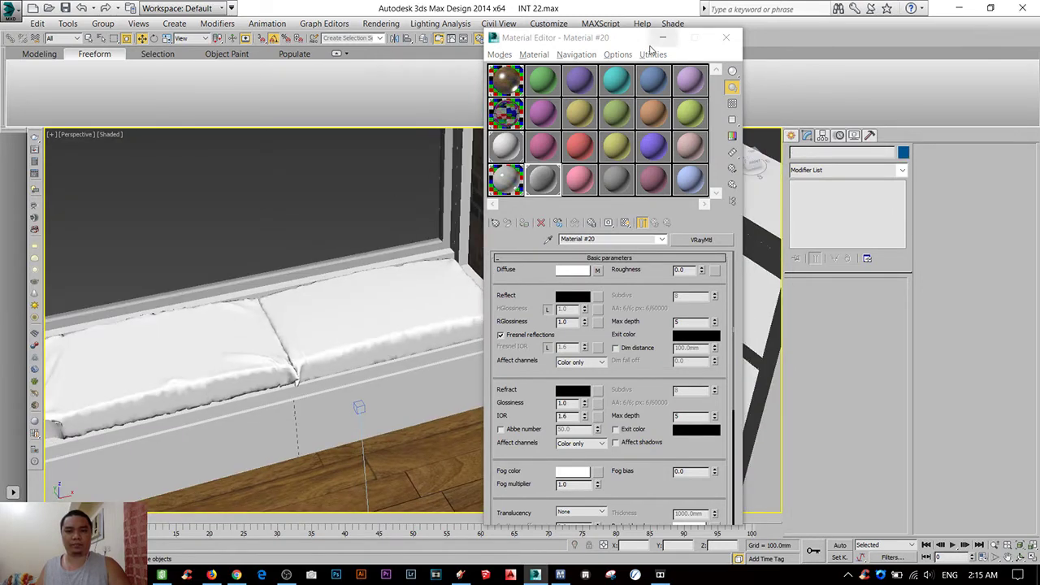
left_click_drag(612, 37, 707, 84)
- Render the view and lighten the cushions' Falloff front colour to grey 156
key("shift+q")
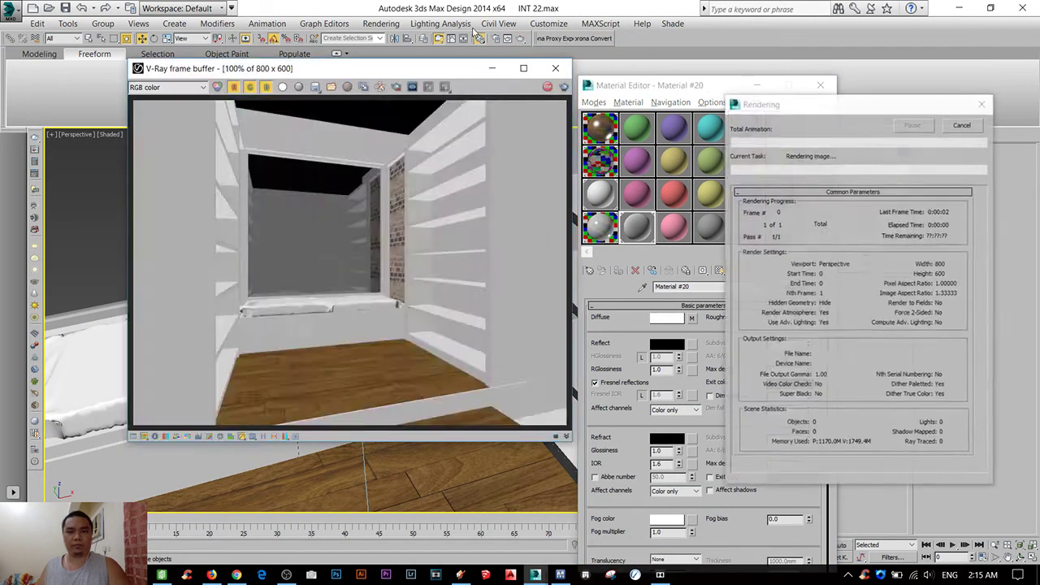
scroll(282, 287, "up", 1)
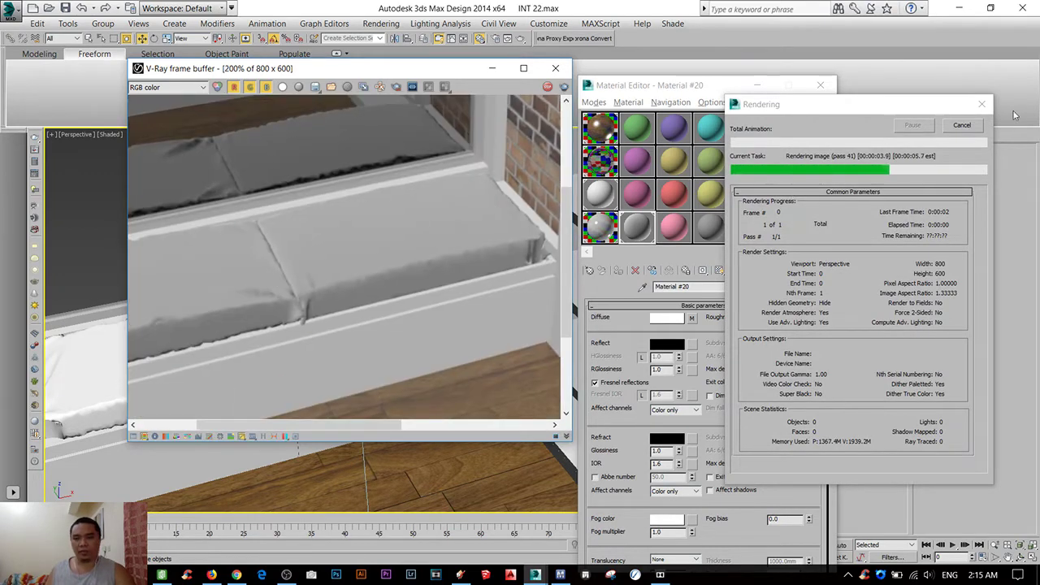
left_click_drag(673, 85, 718, 29)
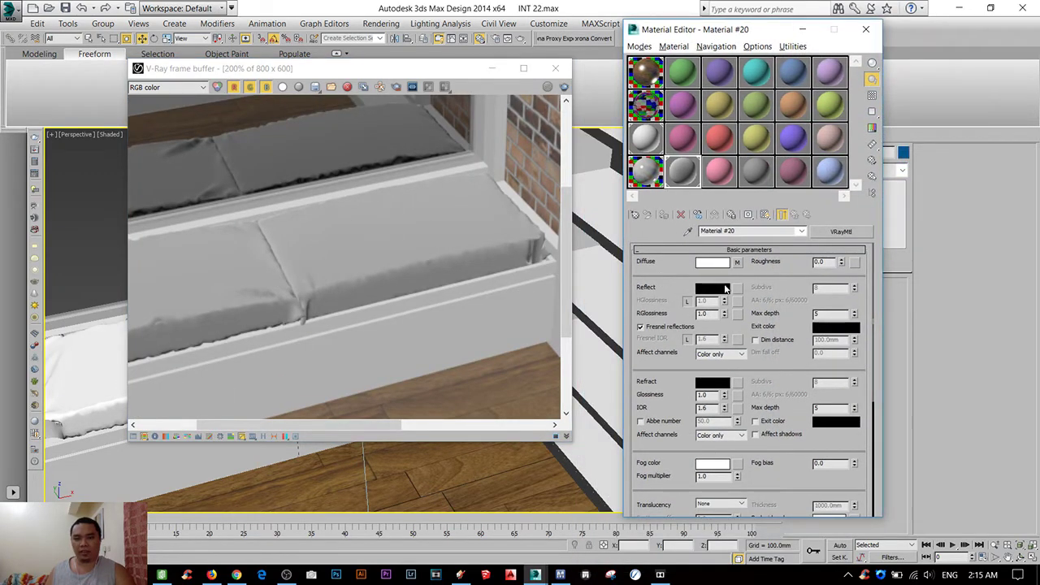
left_click(737, 261)
left_click(654, 278)
left_click_drag(340, 187, 341, 180)
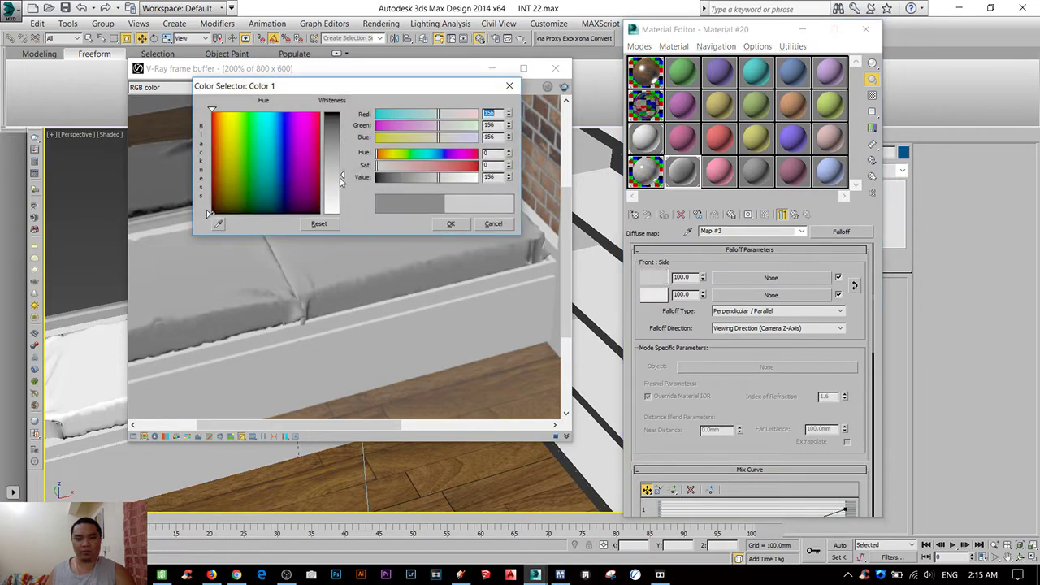
left_click(457, 226)
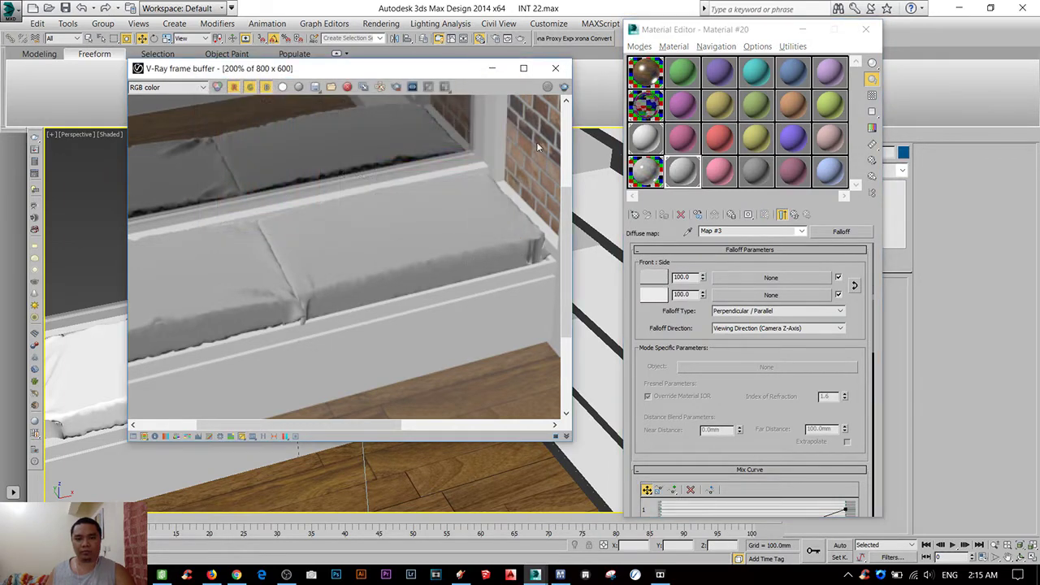
- Re-render to check the cushions, then close the render windows and Material Editor
left_click(564, 88)
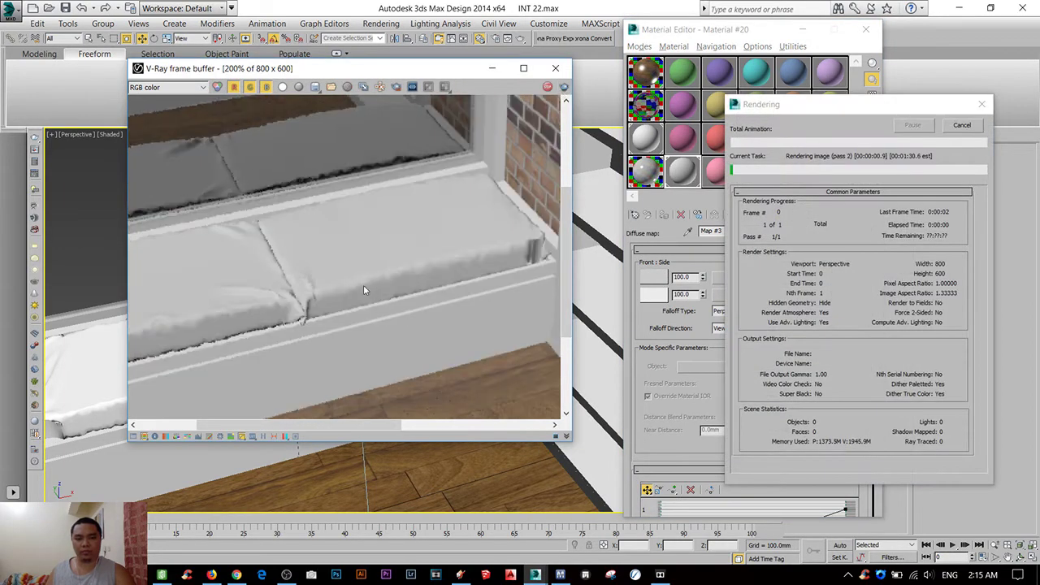
scroll(364, 288, "down", 2)
scroll(181, 299, "up", 2)
scroll(203, 281, "down", 2)
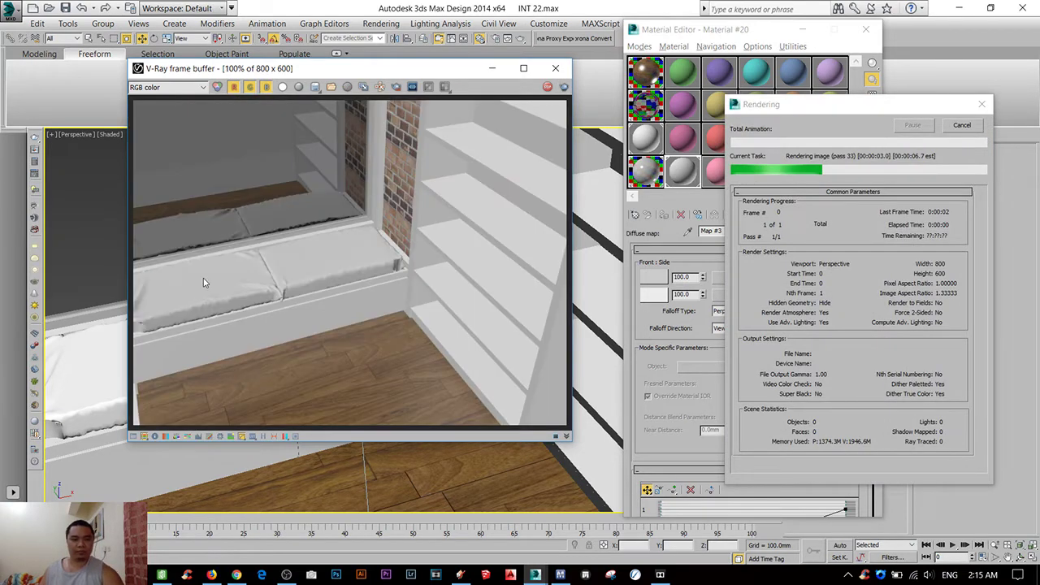
left_click(960, 125)
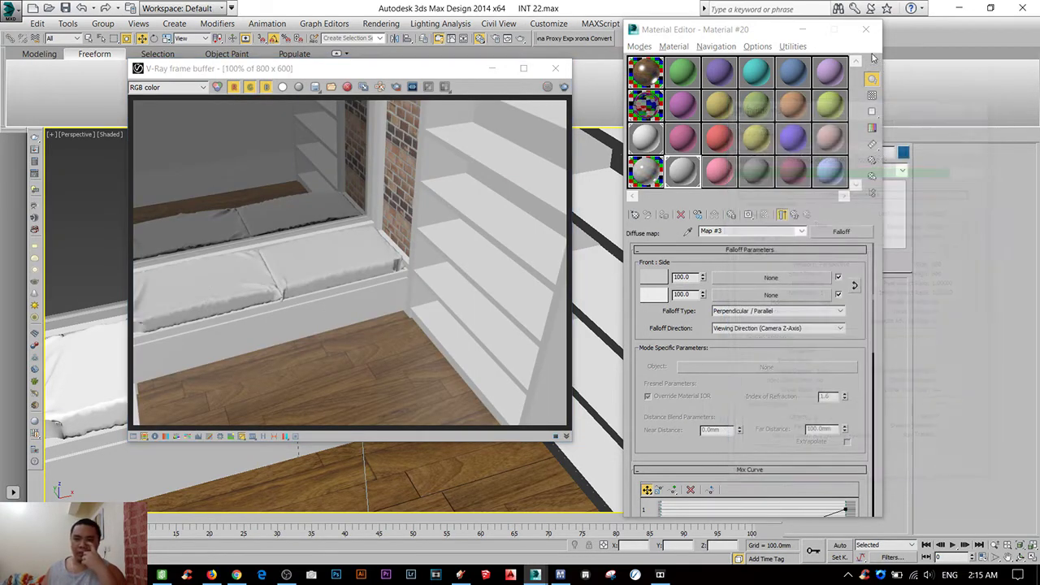
left_click(865, 29)
left_click(555, 67)
- Orbit slightly around the window seat, render the new view, and close the render windows
middle_click_drag(410, 301, 497, 147, "alt")
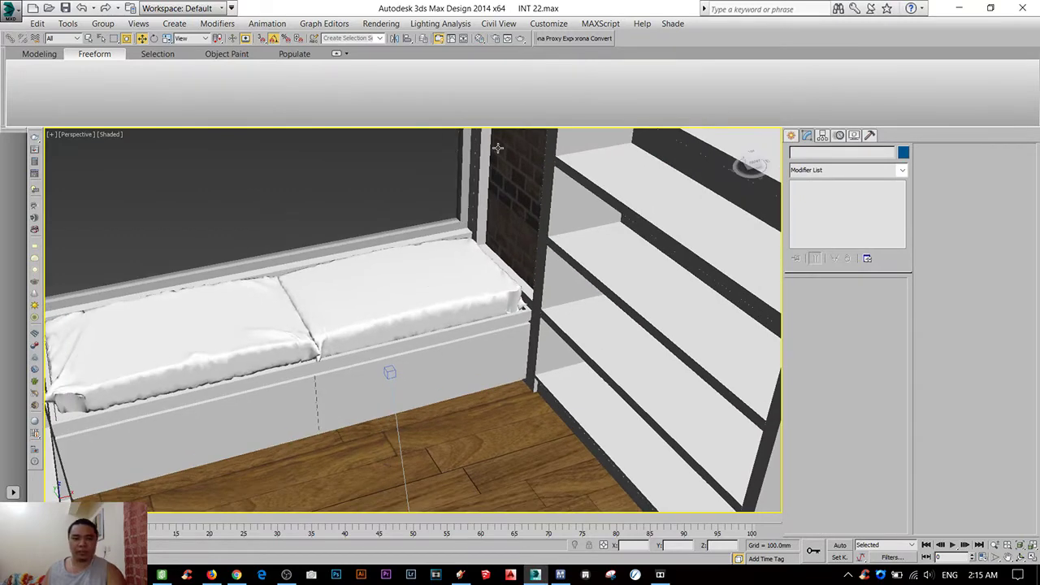
left_click(522, 40)
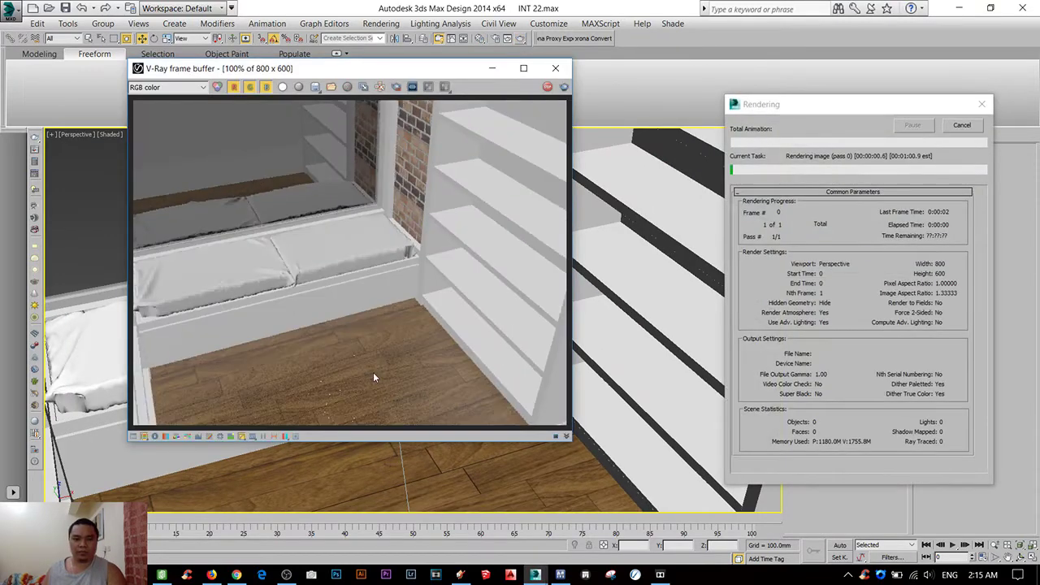
scroll(377, 372, "up", 1)
middle_click_drag(442, 272, 369, 348)
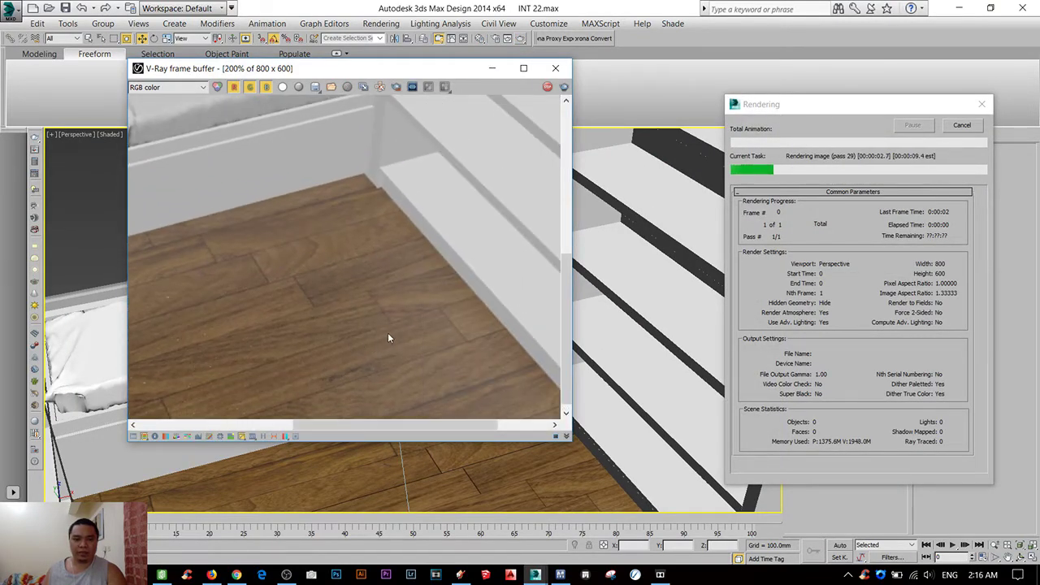
scroll(379, 333, "down", 1)
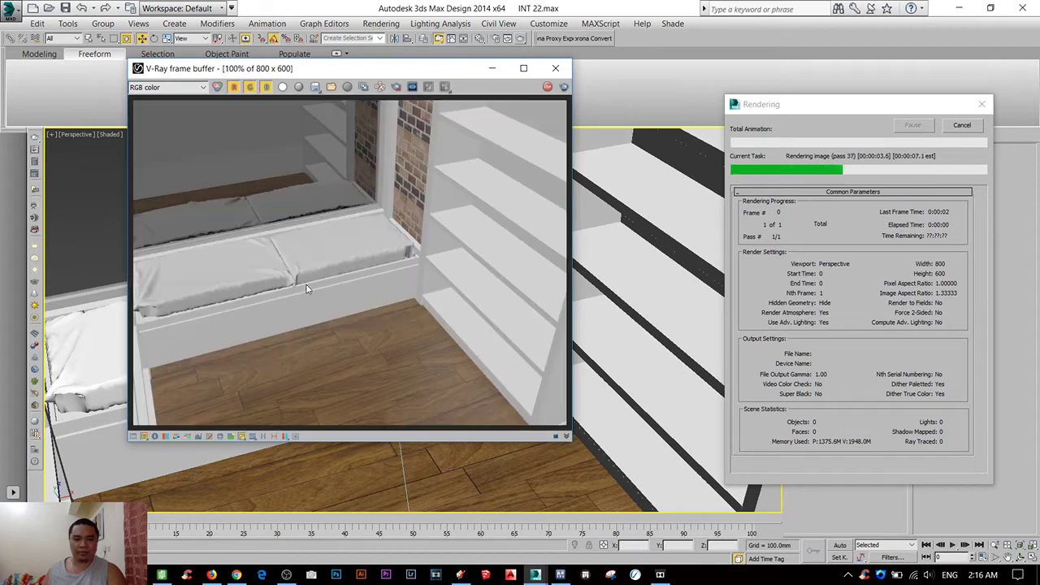
left_click(962, 125)
left_click(555, 67)
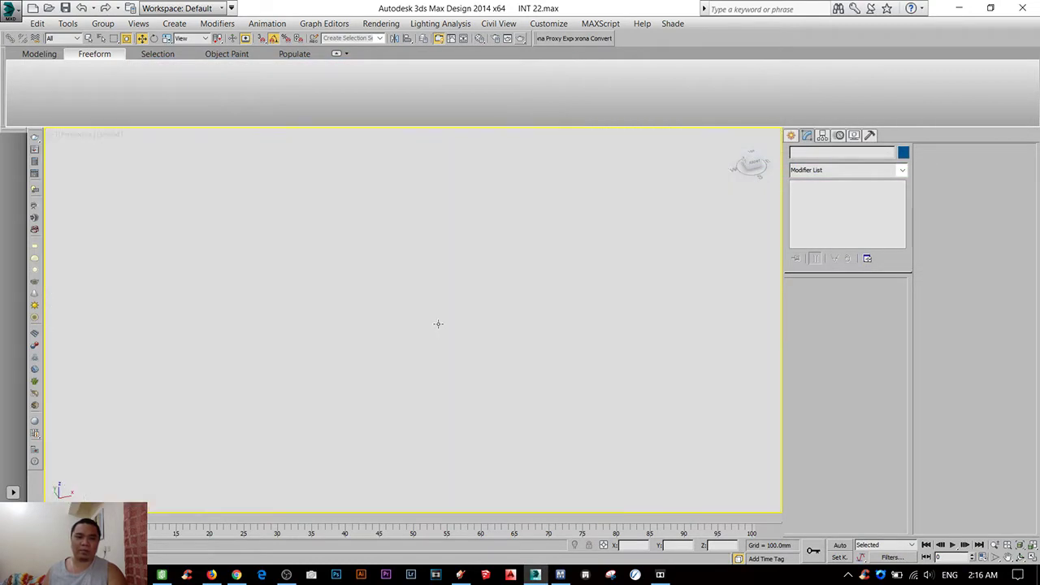
- Switch to the Top view of the room and open the application menu listing INT 22.max
scroll(455, 317, "down", 4)
scroll(497, 318, "down", 5)
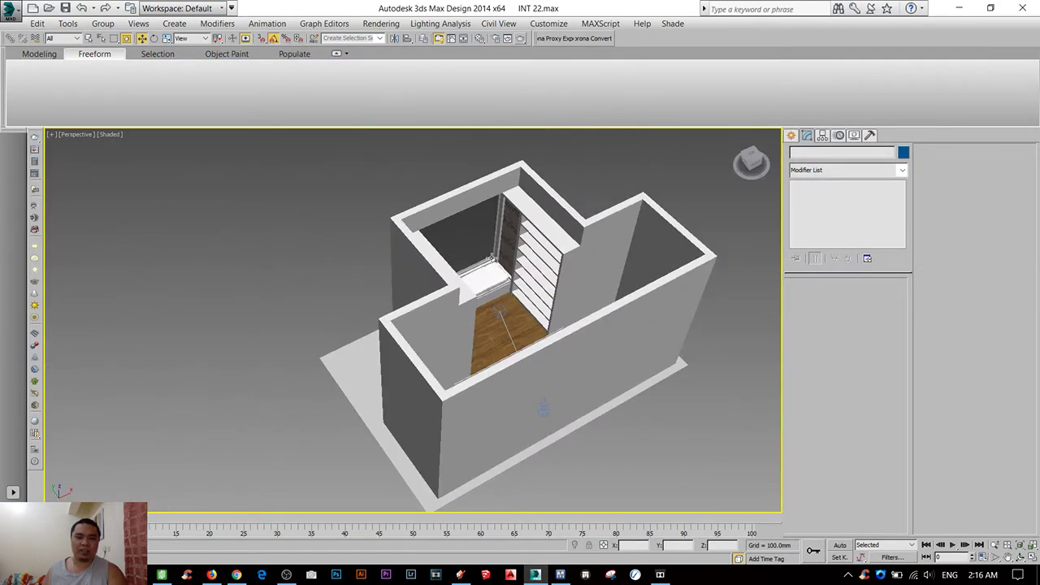
scroll(490, 258, "up", 4)
scroll(479, 277, "down", 3)
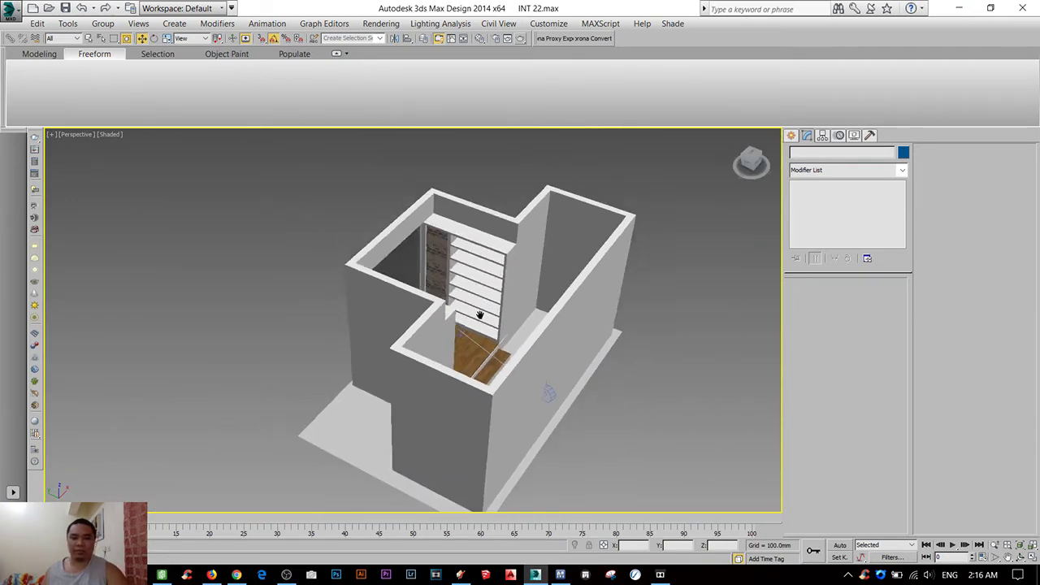
mouse_move(479, 277)
middle_mouse_down("alt")
mouse_move(360, 290)
mouse_move(404, 270)
middle_mouse_up("alt")
key("t")
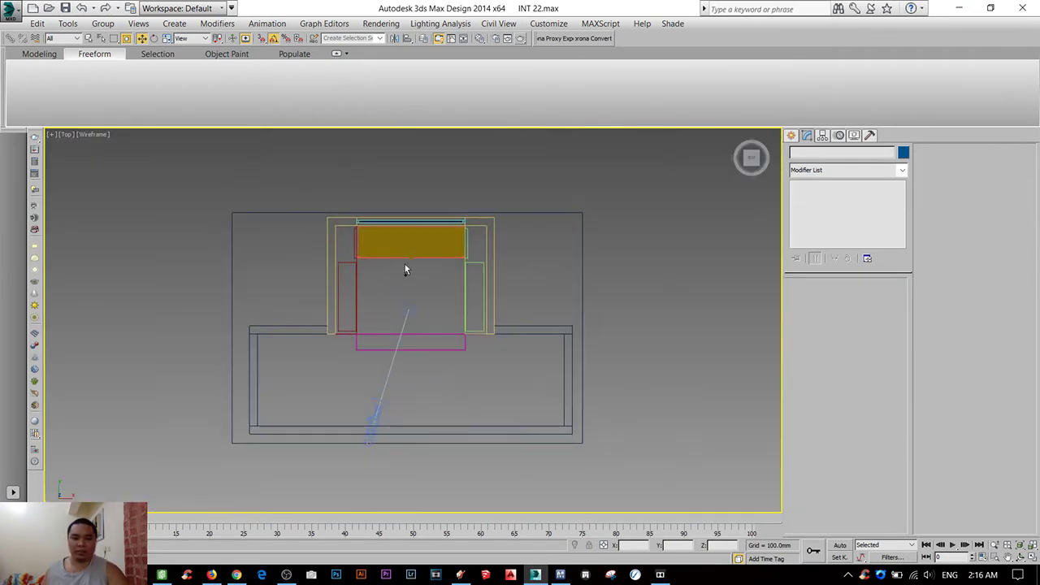
left_click(8, 9)
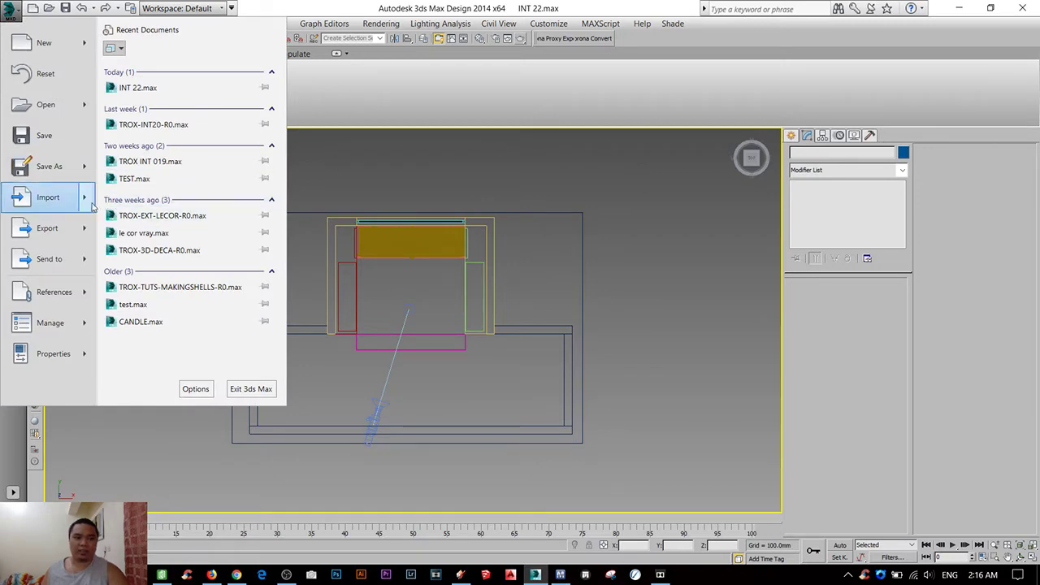
- Start a merge and browse to D:\3D FILES\EVERMOTION\AM 117 - TREES\Vray
left_click(146, 117)
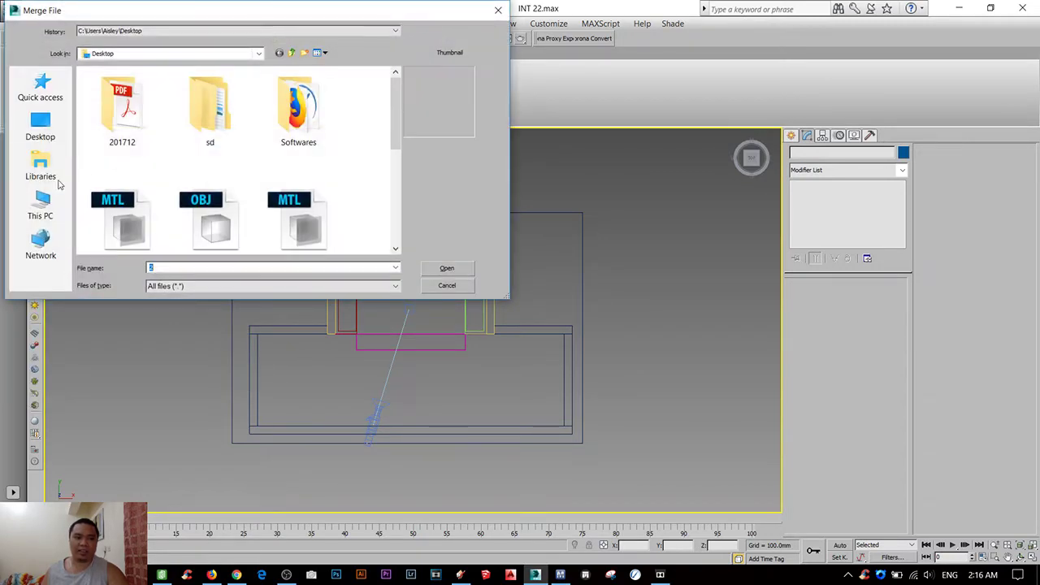
left_click(45, 203)
double_click(304, 143)
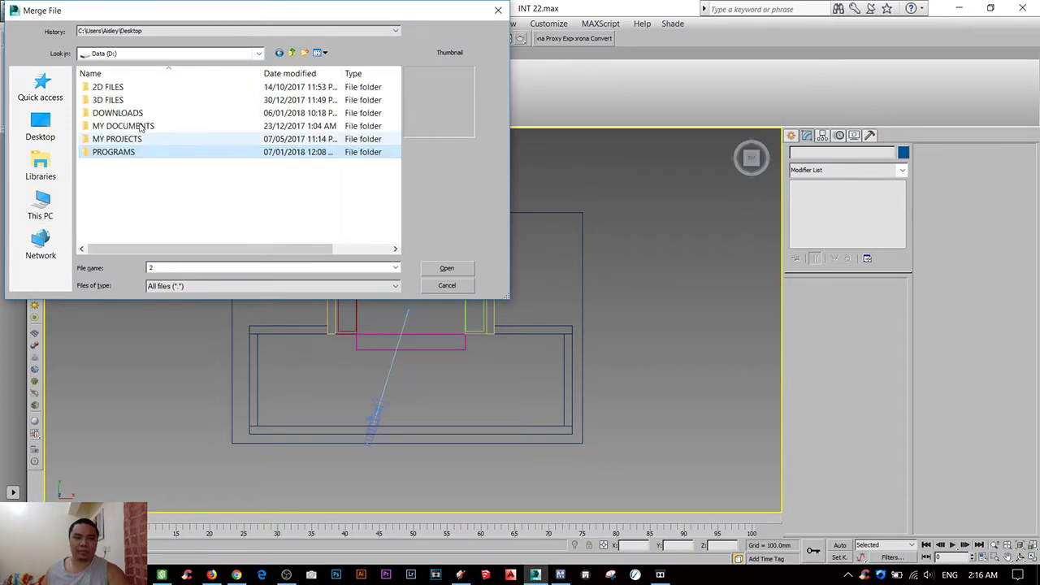
double_click(110, 100)
scroll(134, 162, "down", 1)
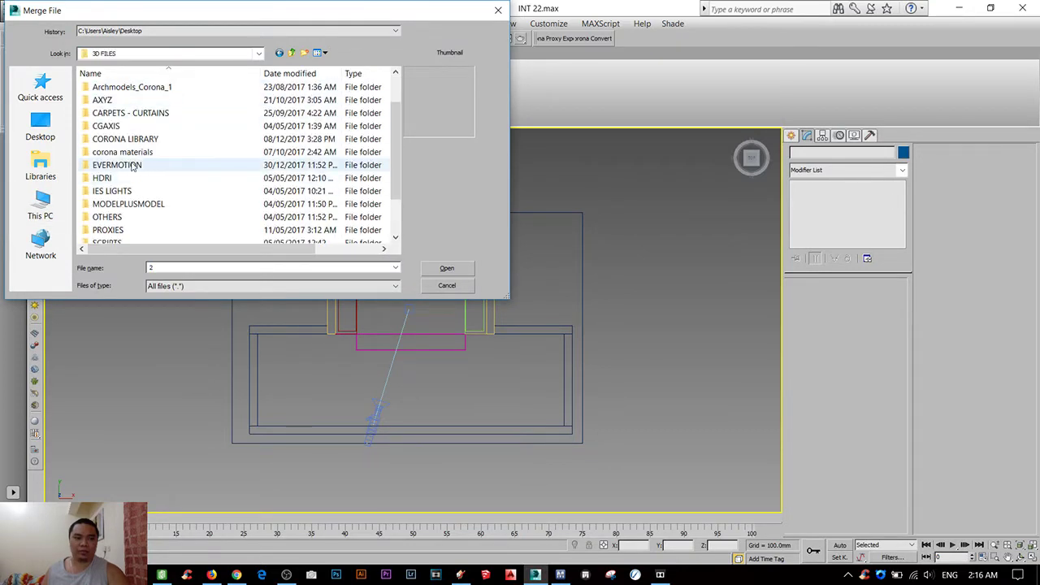
double_click(130, 165)
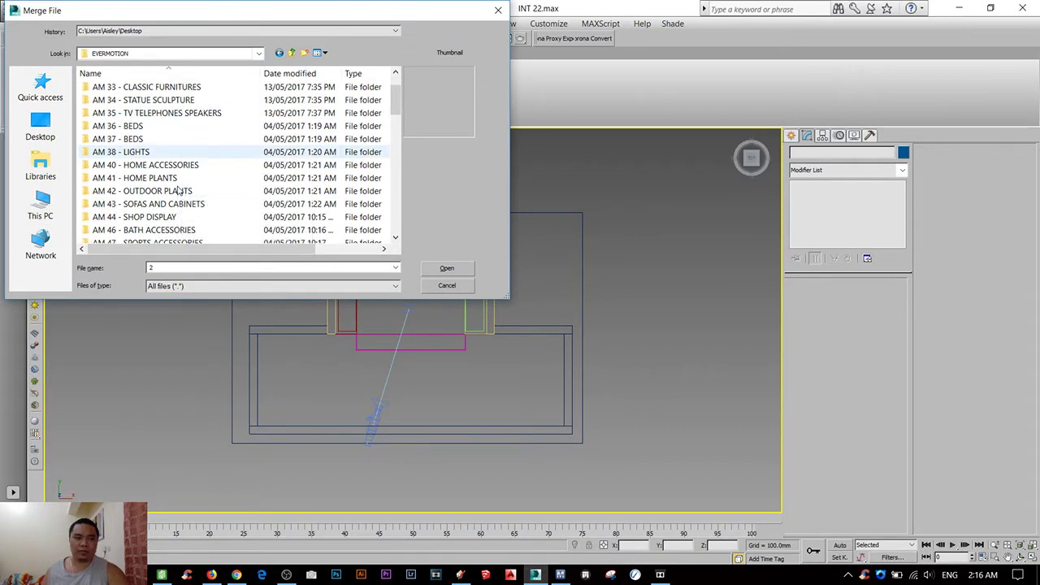
scroll(178, 189, "down", 1)
scroll(179, 189, "down", 3)
scroll(179, 190, "down", 1)
scroll(180, 193, "down", 3)
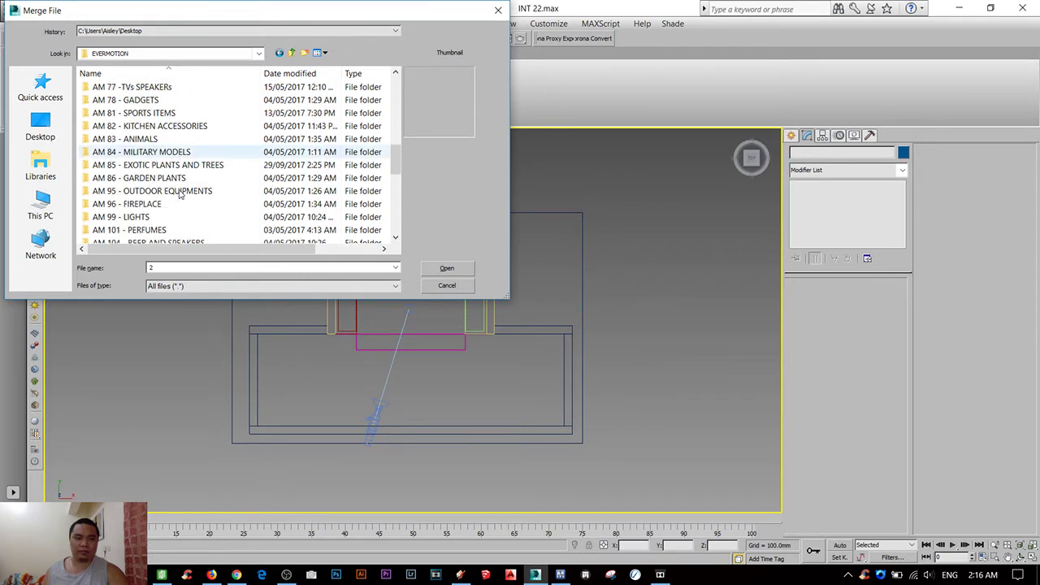
scroll(181, 195, "down", 4)
scroll(181, 195, "down", 4)
scroll(170, 191, "down", 1)
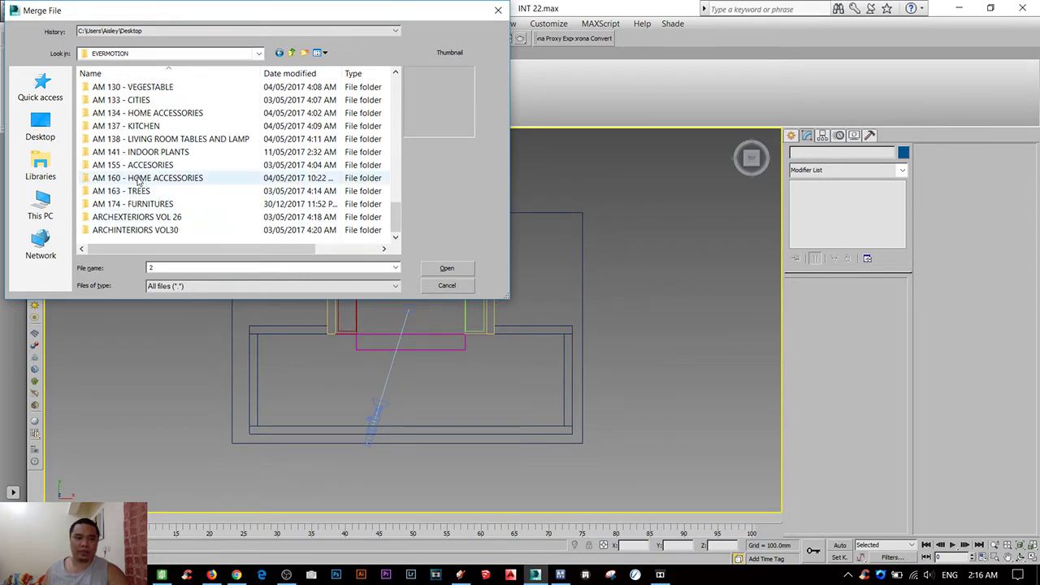
left_click(150, 194)
scroll(150, 193, "up", 1)
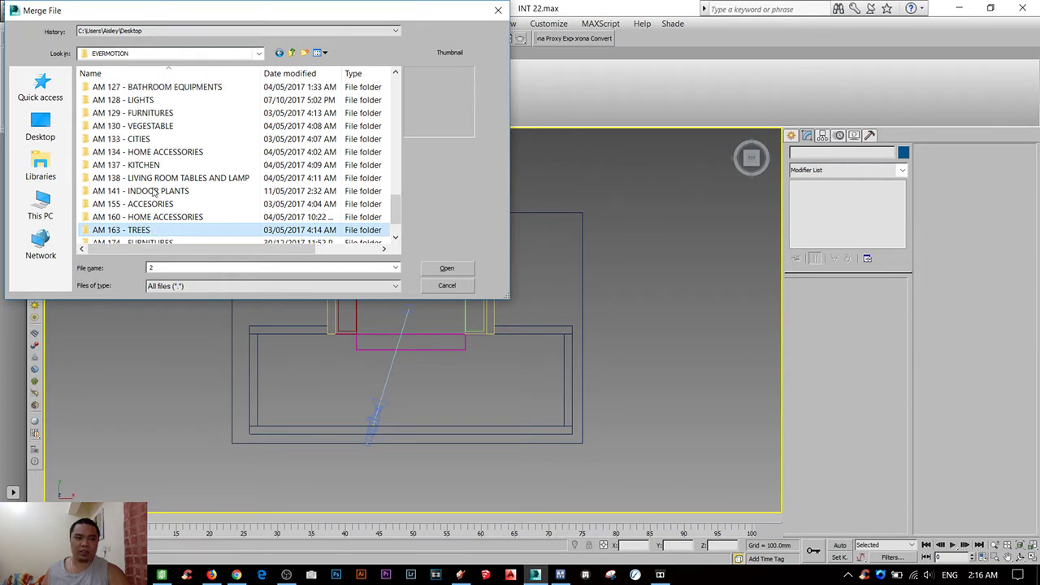
scroll(153, 194, "up", 2)
double_click(144, 128)
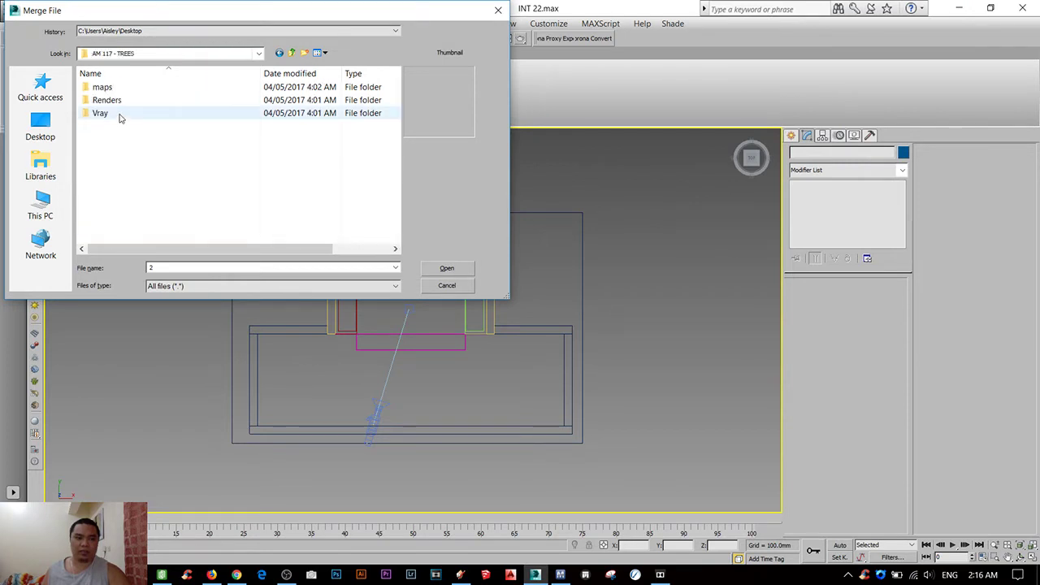
double_click(121, 110)
- Preview several tree files, then pick 013_Vray.max to merge
left_click(113, 100)
left_click(138, 178)
scroll(139, 180, "down", 1)
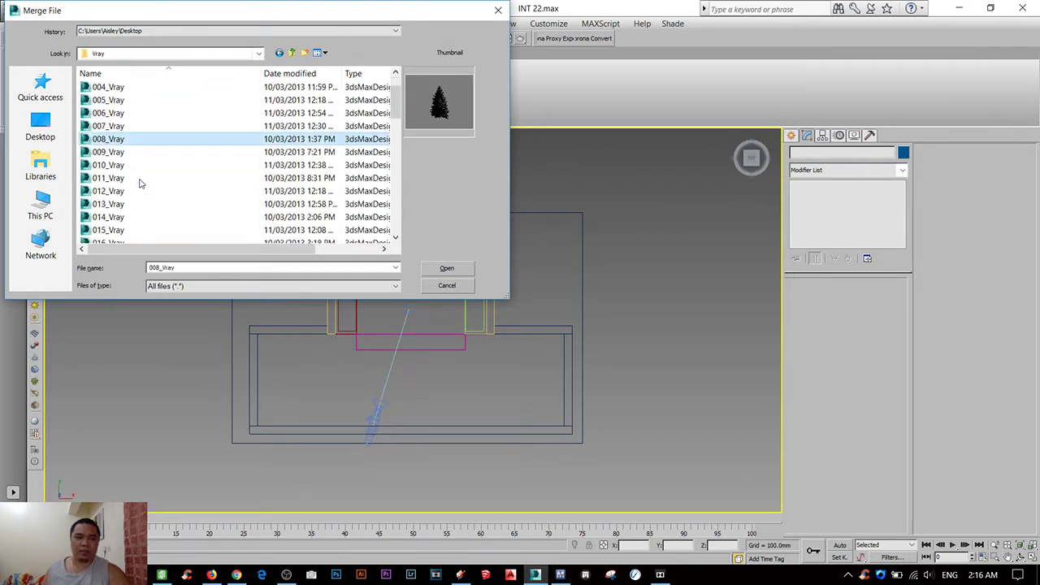
scroll(138, 186, "down", 1)
left_click(137, 193)
scroll(136, 196, "down", 2)
left_click(135, 193)
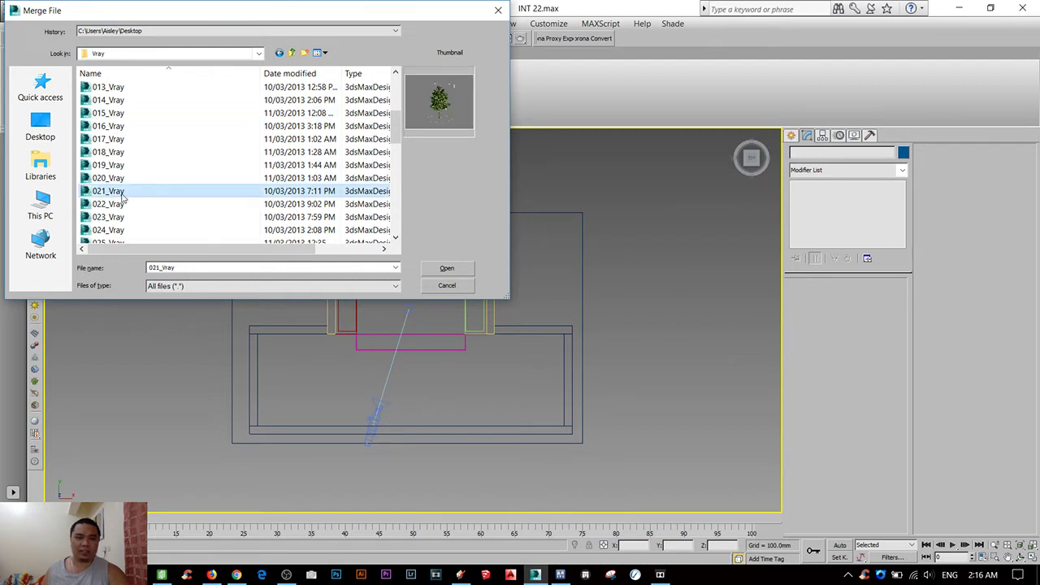
left_click(122, 177)
scroll(124, 167, "up", 2)
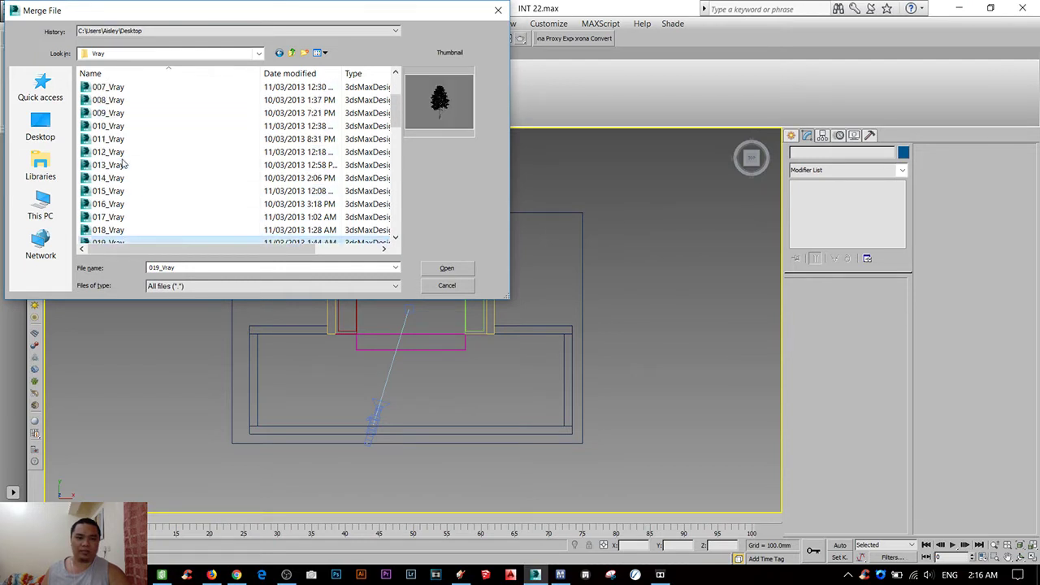
left_click(123, 165)
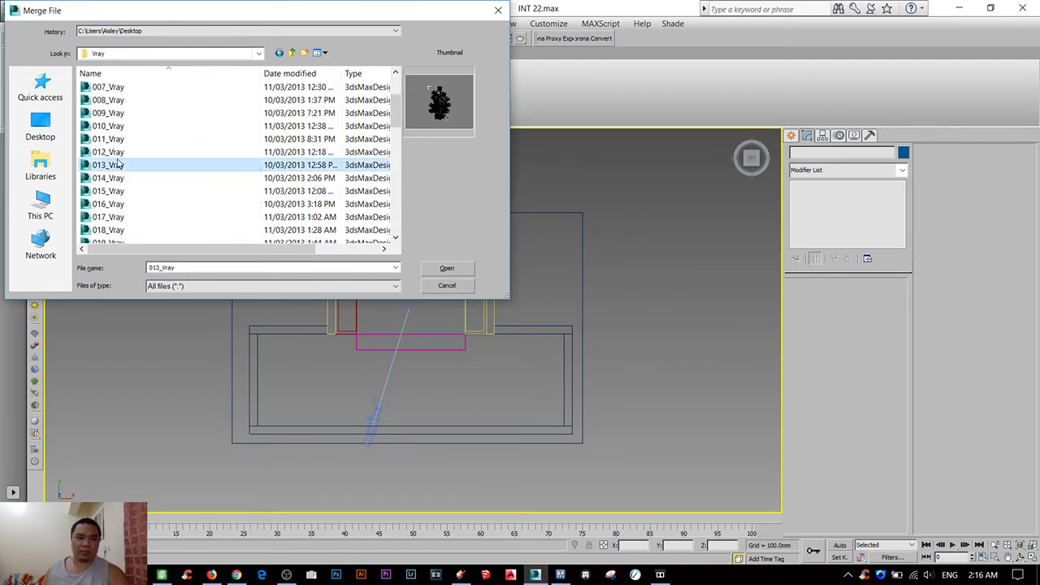
double_click(122, 165)
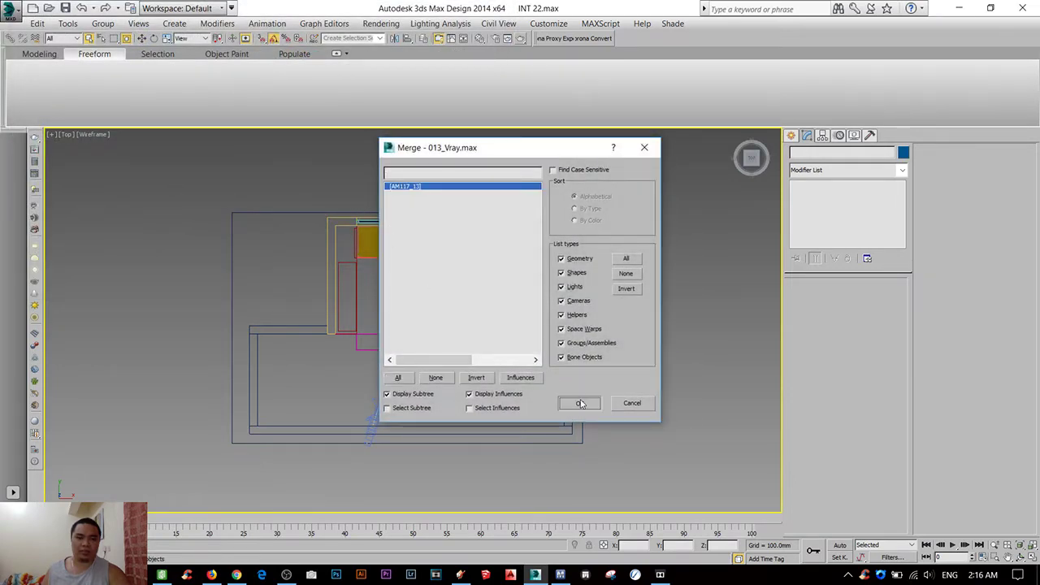
- Merge the AM117_13 tree, move it outside beyond the window wall, and group it
left_click(580, 404)
scroll(488, 327, "down", 2)
scroll(373, 300, "up", 3)
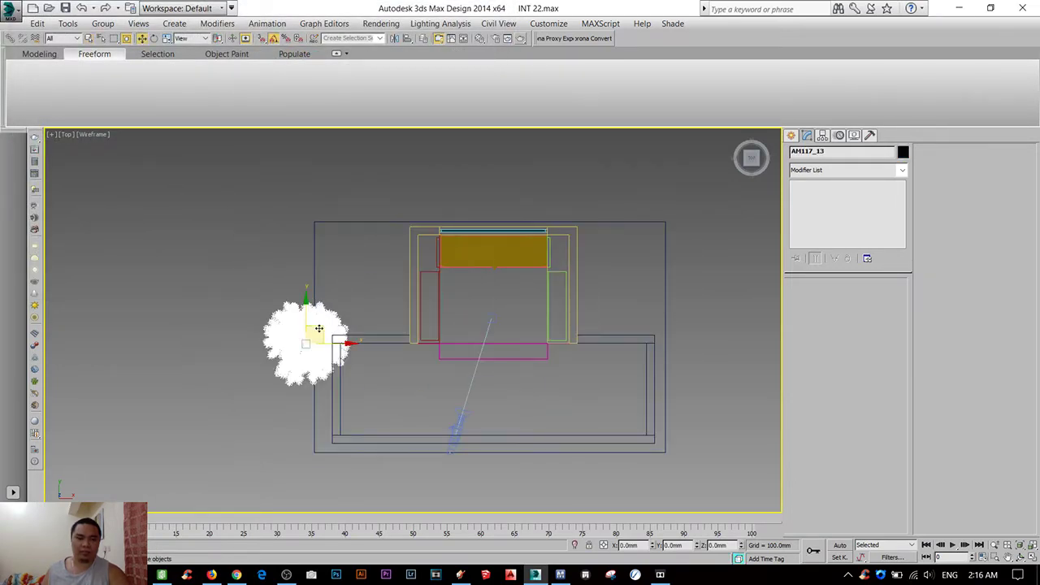
left_click_drag(319, 328, 525, 163)
left_click(102, 23)
left_click(116, 39)
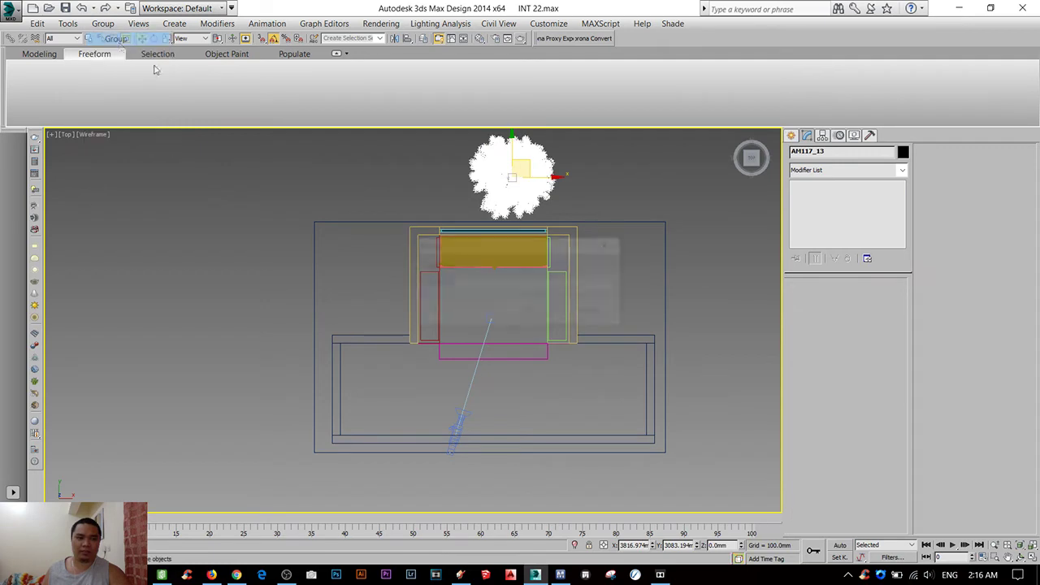
left_click(532, 309)
- Select the tree group and scale it up to about 138%
key("f")
scroll(480, 278, "up", 2)
scroll(455, 276, "up", 2)
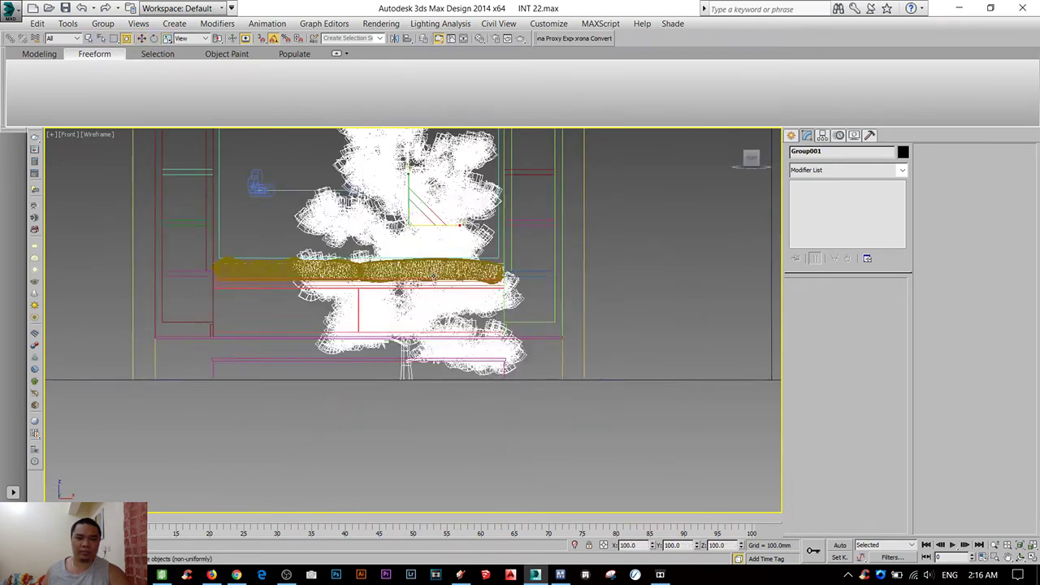
scroll(435, 272, "down", 2)
scroll(427, 268, "up", 2)
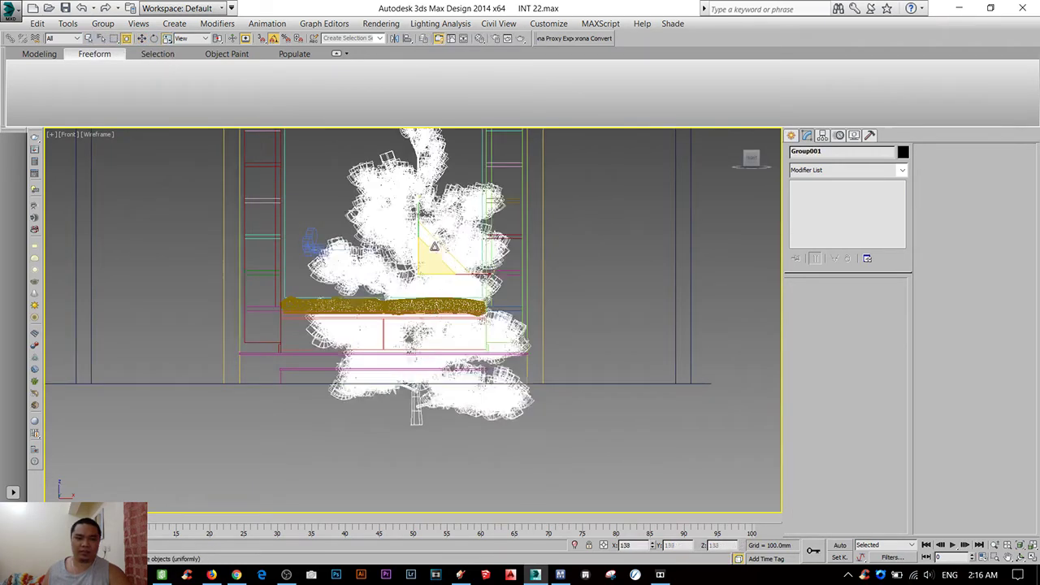
scroll(427, 268, "up", 1)
scroll(434, 296, "down", 2)
key("F3")
mouse_move(434, 301)
middle_mouse_down("alt")
mouse_move(439, 312)
mouse_move(455, 301)
mouse_move(569, 309)
middle_mouse_up("alt")
scroll(485, 272, "up", 3)
scroll(569, 308, "up", 3)
scroll(612, 331, "up", 3)
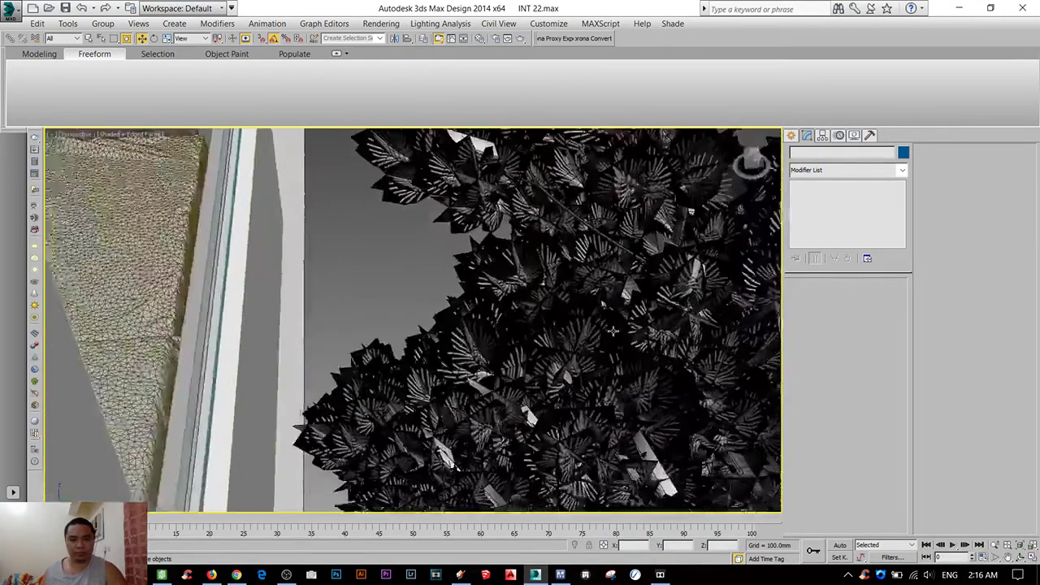
scroll(613, 330, "up", 2)
scroll(613, 331, "up", 2)
left_click(596, 352)
key("F3")
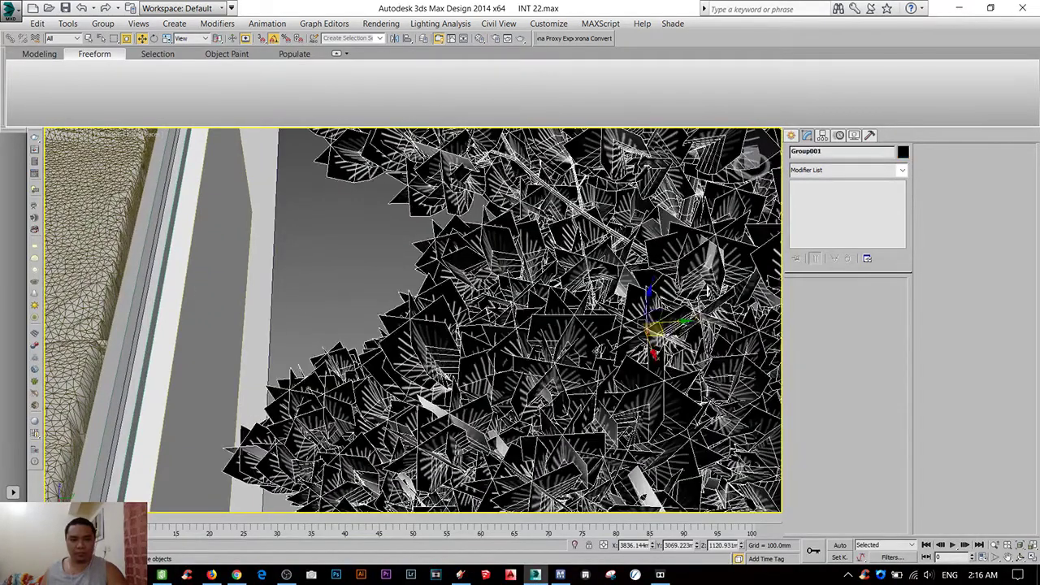
key("z")
key("f")
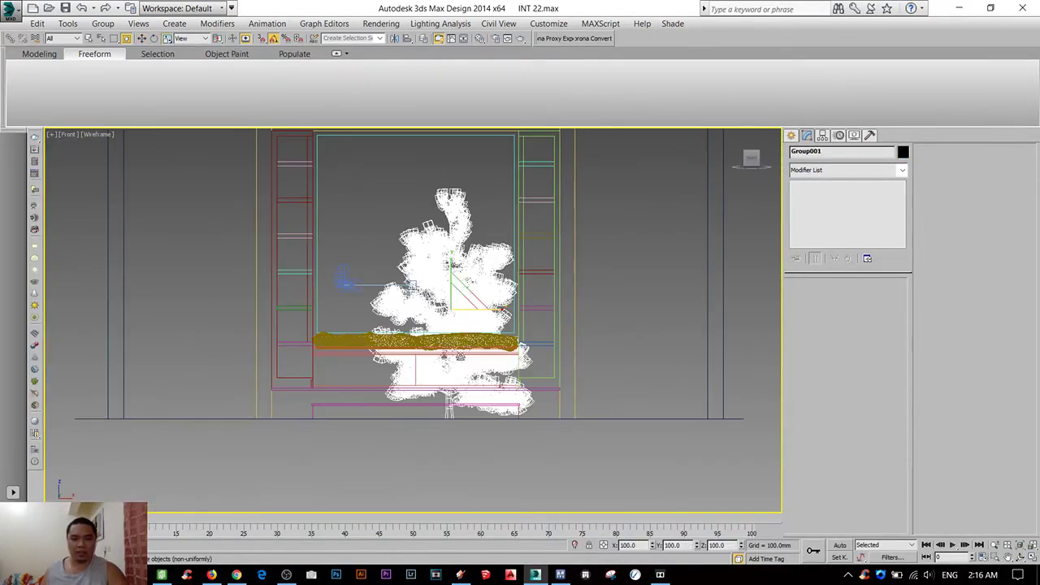
mouse_move(460, 299)
left_mouse_down()
mouse_move(465, 270)
mouse_move(360, 143)
left_mouse_up()
- Clone the tree as a copy, nudge the white trees beside the cabinet, then deselect
key("t")
left_click(534, 341)
key("f")
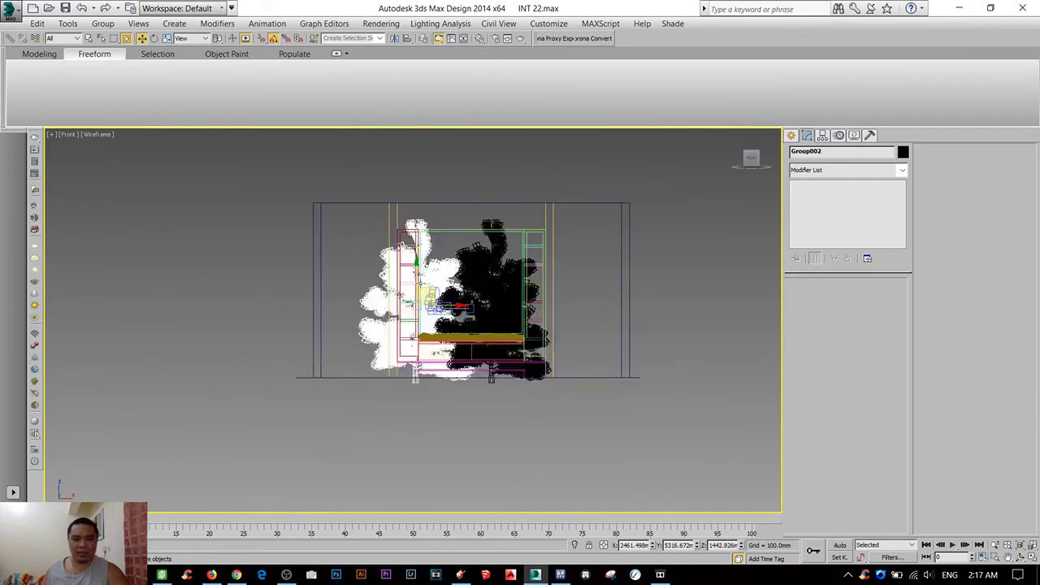
scroll(416, 280, "up", 4)
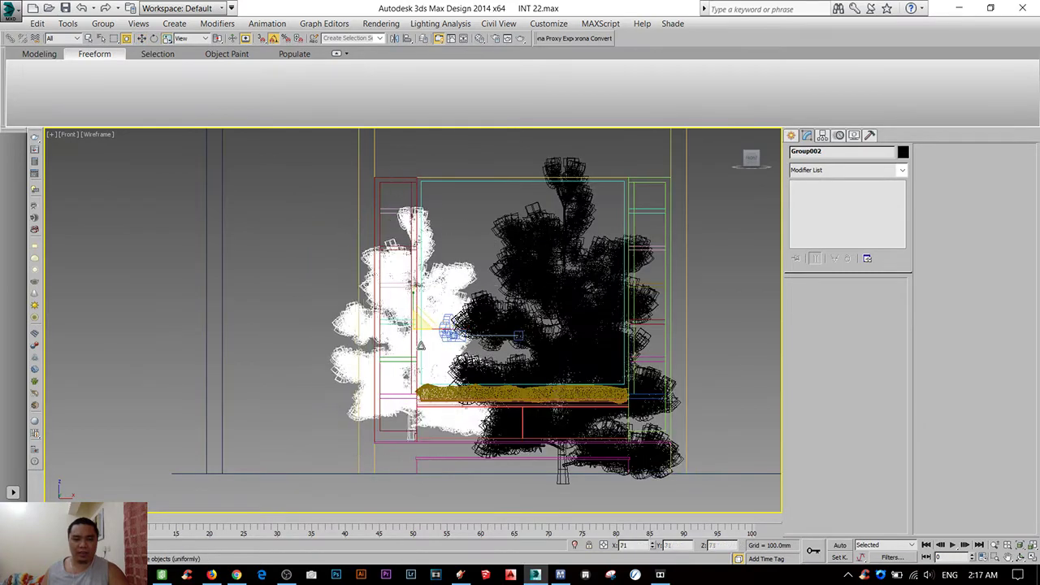
key("t")
scroll(420, 296, "up", 4)
scroll(426, 289, "down", 1)
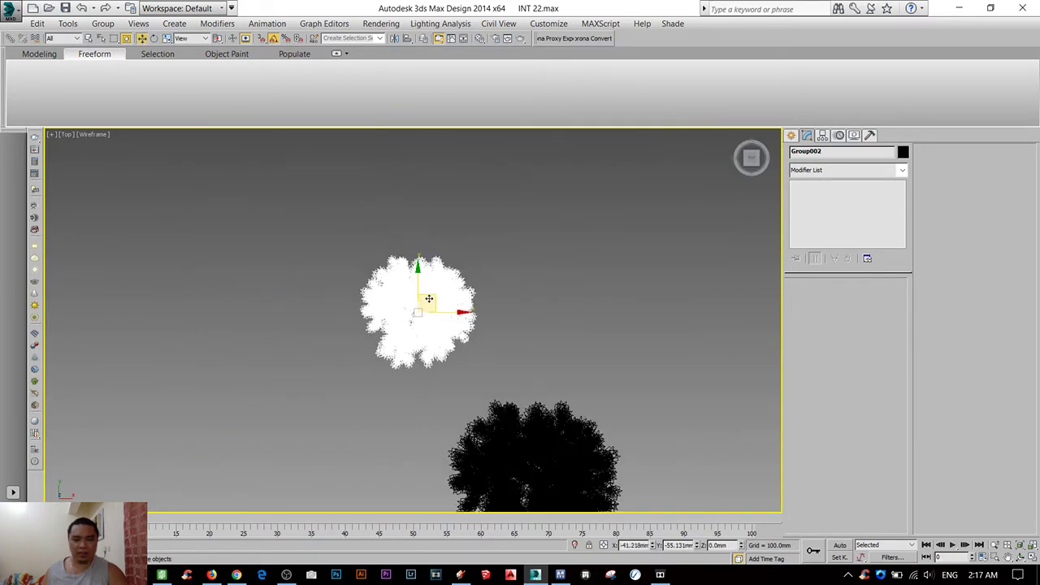
key("f")
left_click_drag(406, 268, 403, 282)
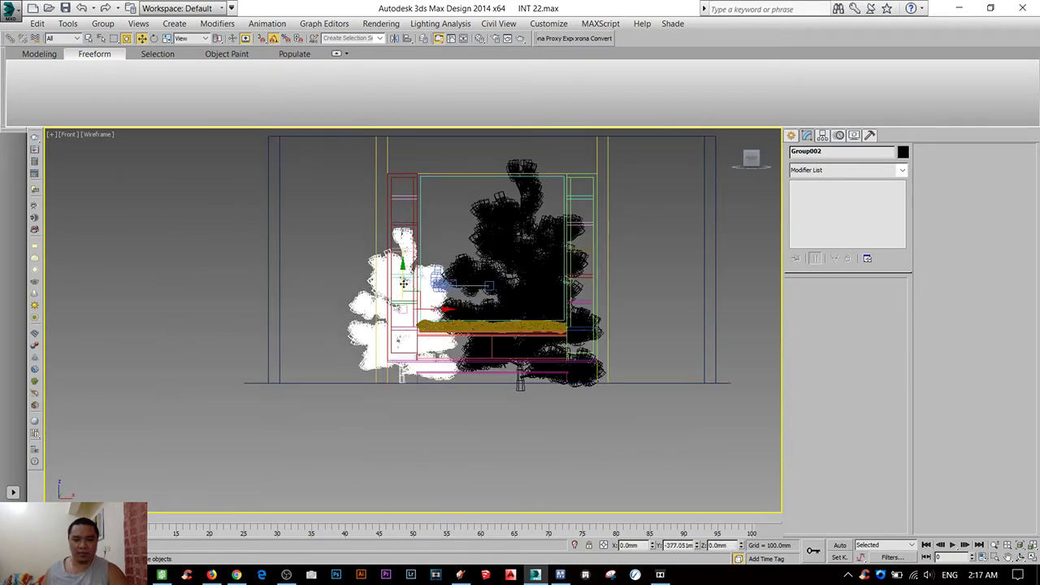
key("c")
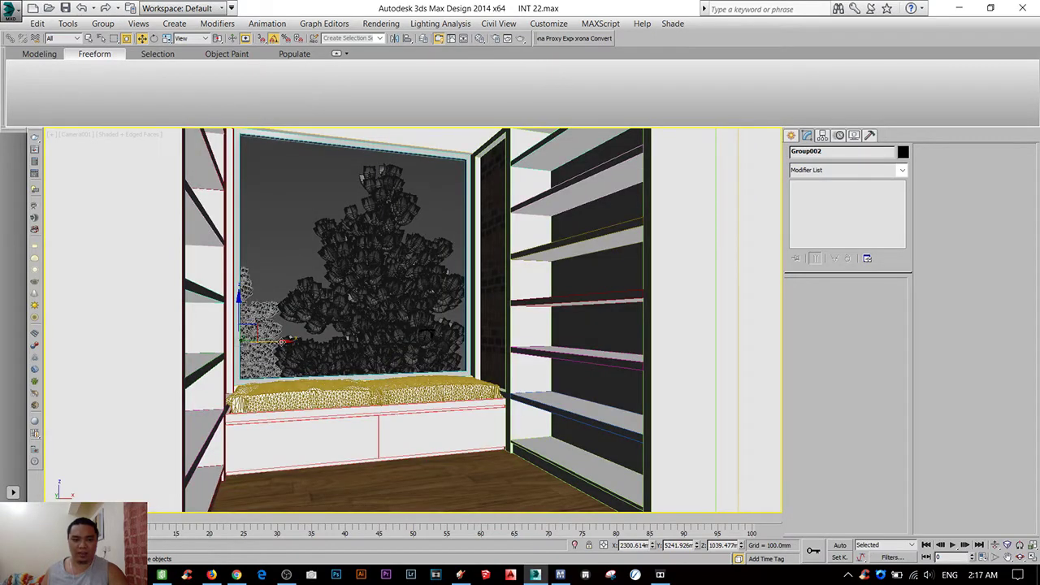
left_click_drag(282, 341, 291, 341)
key("t")
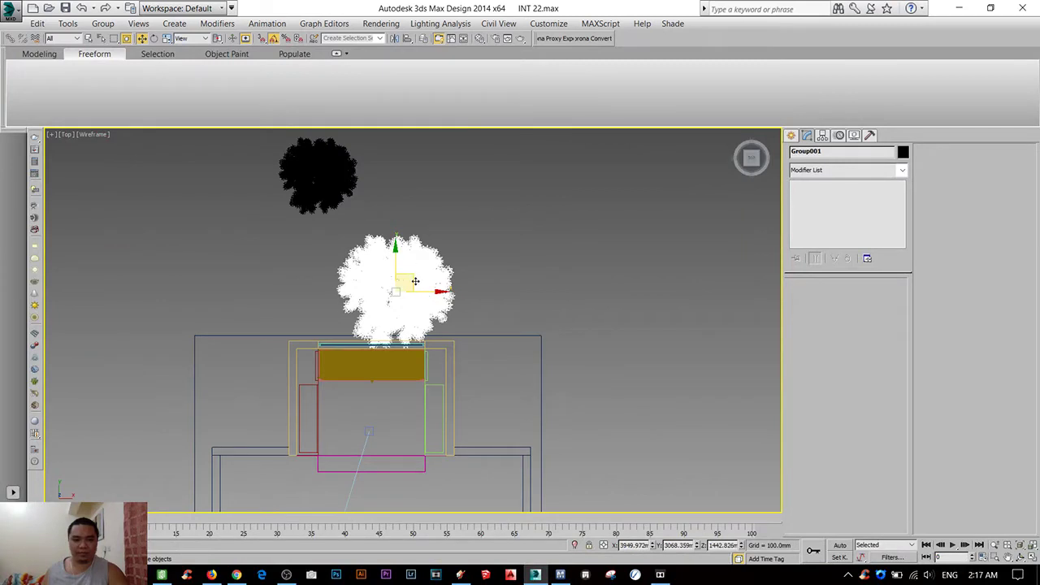
left_click(490, 283)
scroll(489, 283, "down", 3)
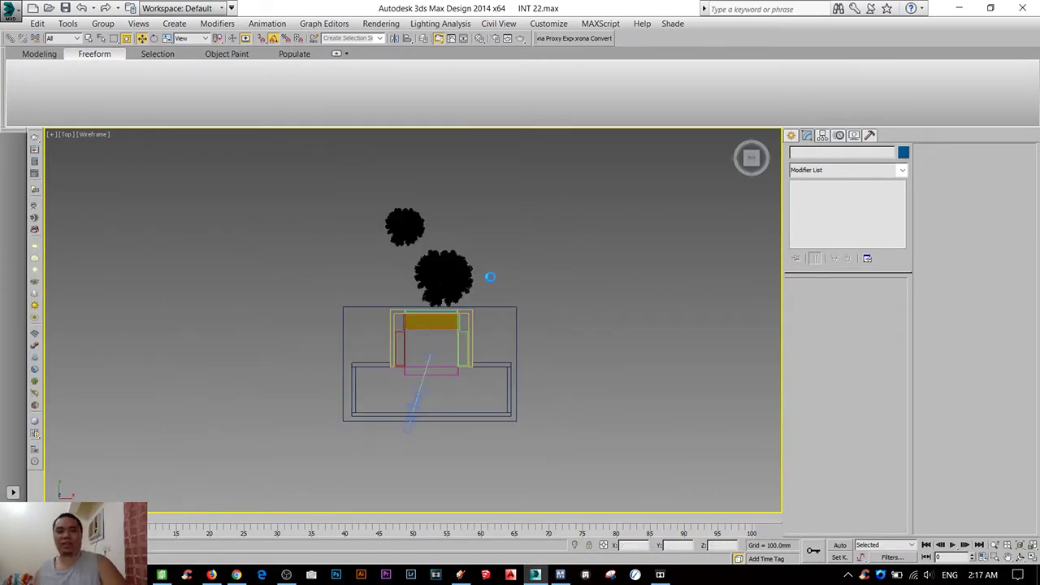
- Create a VRaySun in the Top view aimed at the room, accepting the automatic VRaySky
left_click(791, 136)
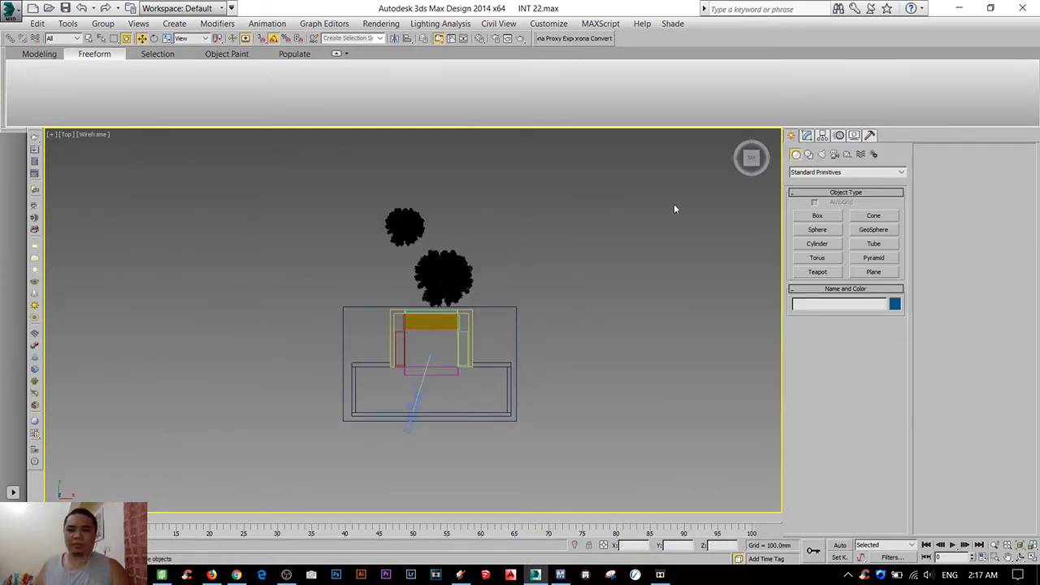
middle_click_drag(675, 208, 665, 248)
left_click(821, 156)
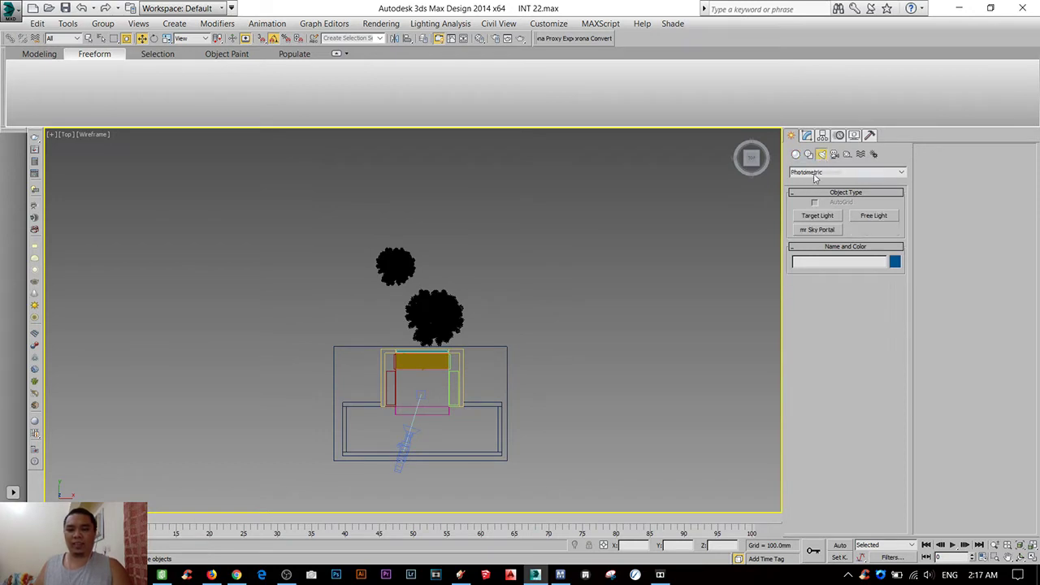
left_click(815, 172)
left_click(813, 202)
left_click(872, 226)
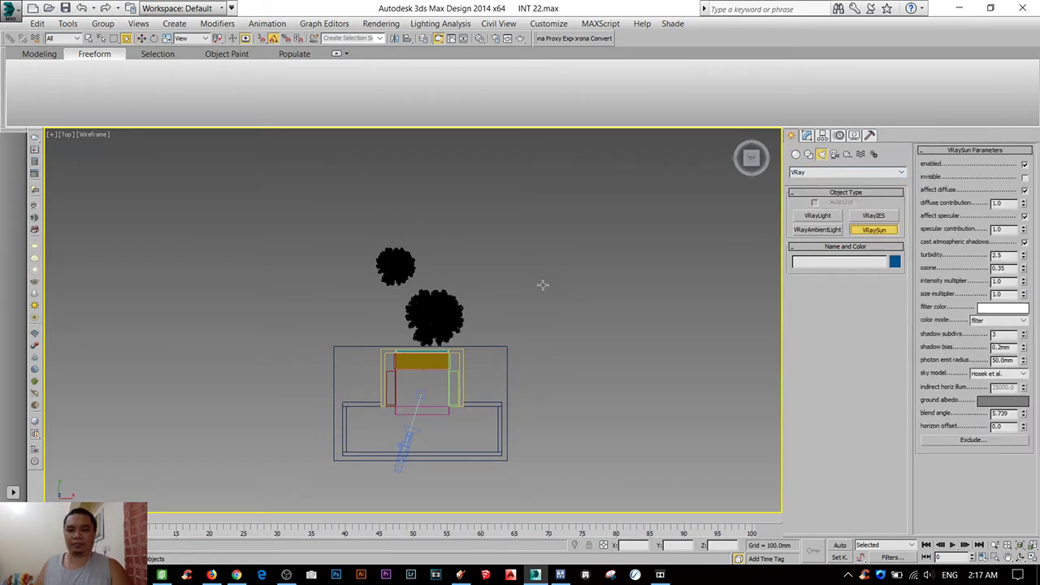
scroll(541, 285, "down", 5)
scroll(520, 309, "up", 1)
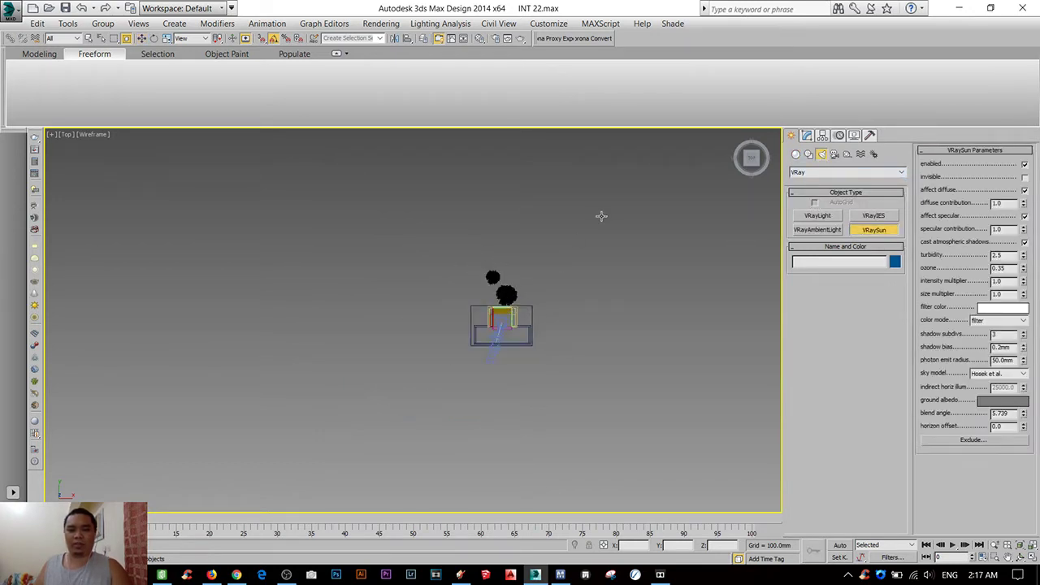
middle_click_drag(572, 248, 512, 272)
left_click_drag(619, 144, 444, 335)
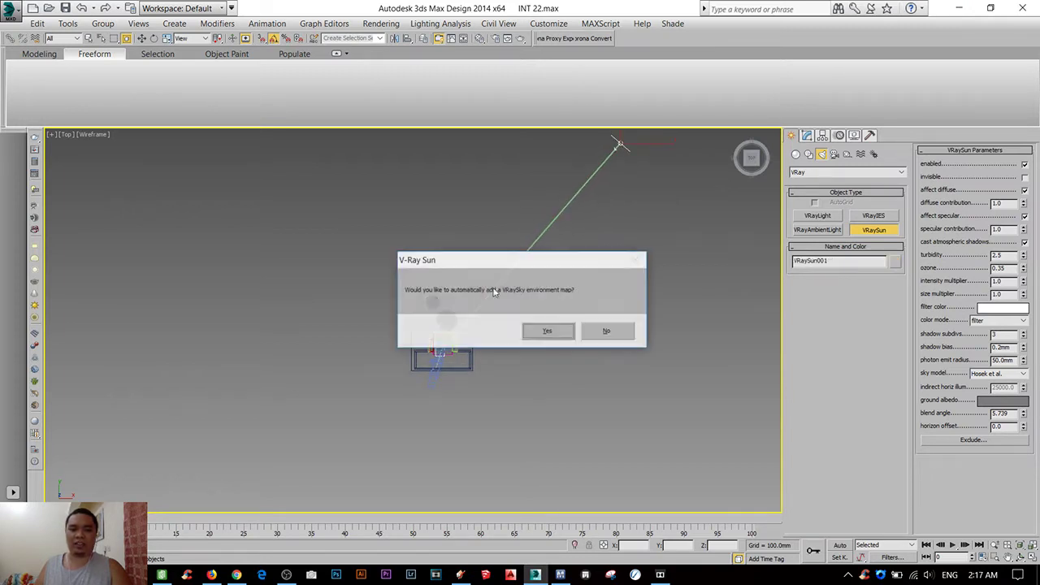
left_click(548, 331)
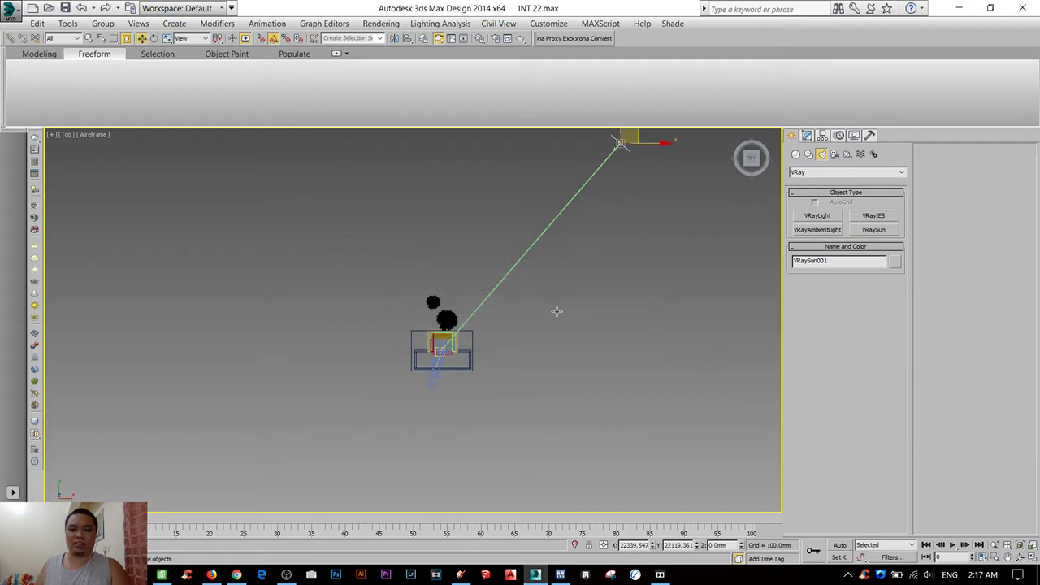
- Raise the sun straight up high above the room in the Front view
key("f")
scroll(569, 316, "down", 5)
scroll(573, 315, "up", 3)
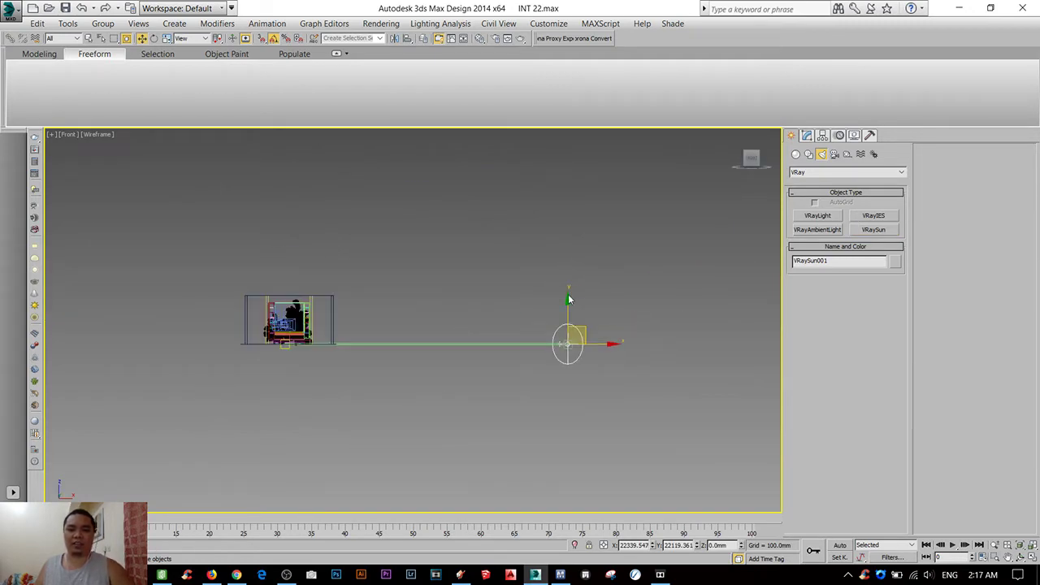
left_click_drag(569, 296, 545, 101)
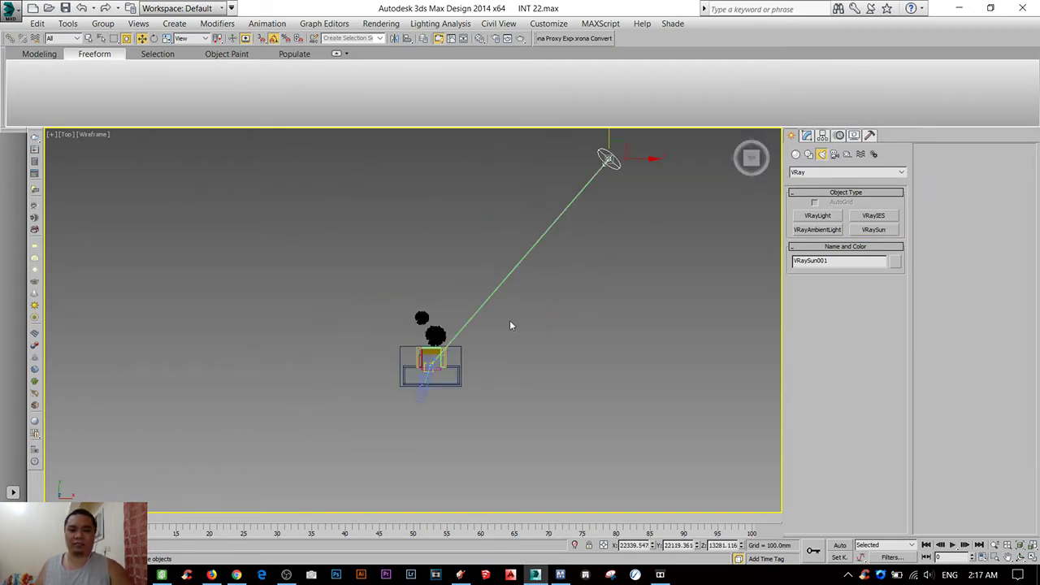
scroll(511, 317, "down", 3)
key("p")
middle_click_drag(519, 313, 528, 317, "alt")
- Set the sun's intensity multiplier to 0.1, size multiplier to 4.0, photon emit radius 10000mm
left_click(806, 136)
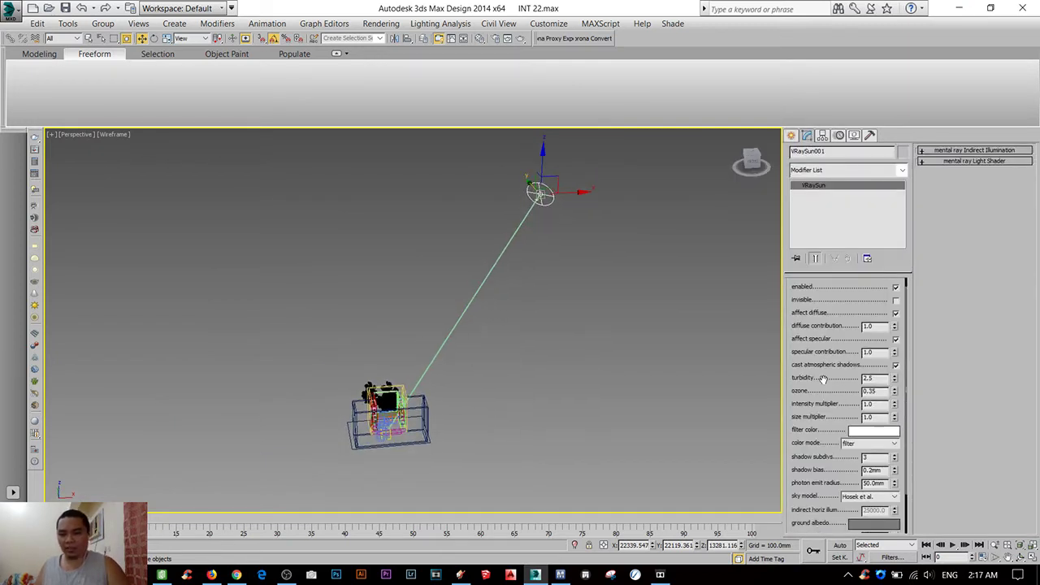
scroll(859, 385, "down", 2)
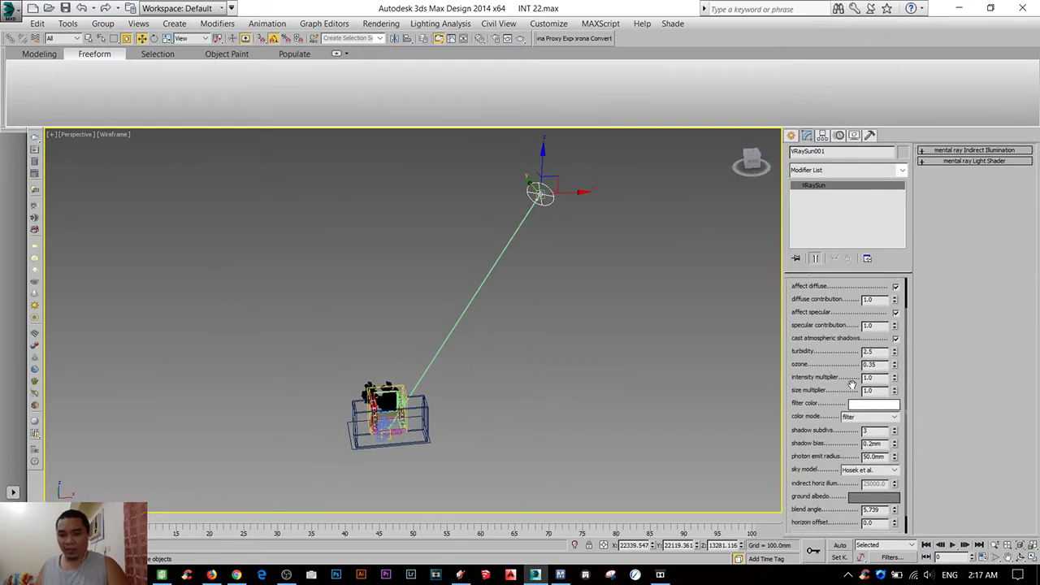
double_click(875, 376)
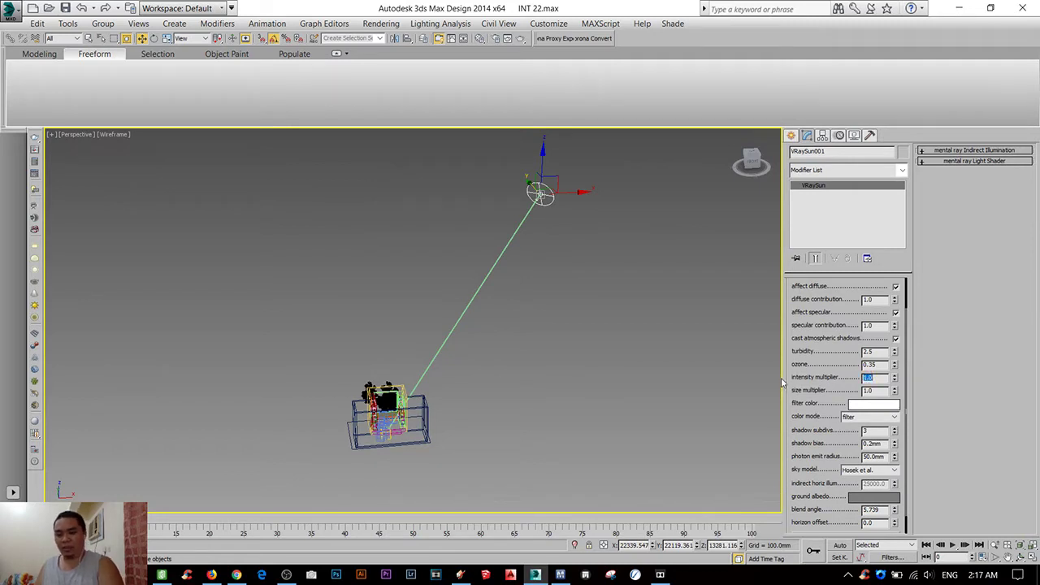
type(".1")
double_click(873, 390)
type("4")
key("Return")
scroll(825, 398, "down", 2)
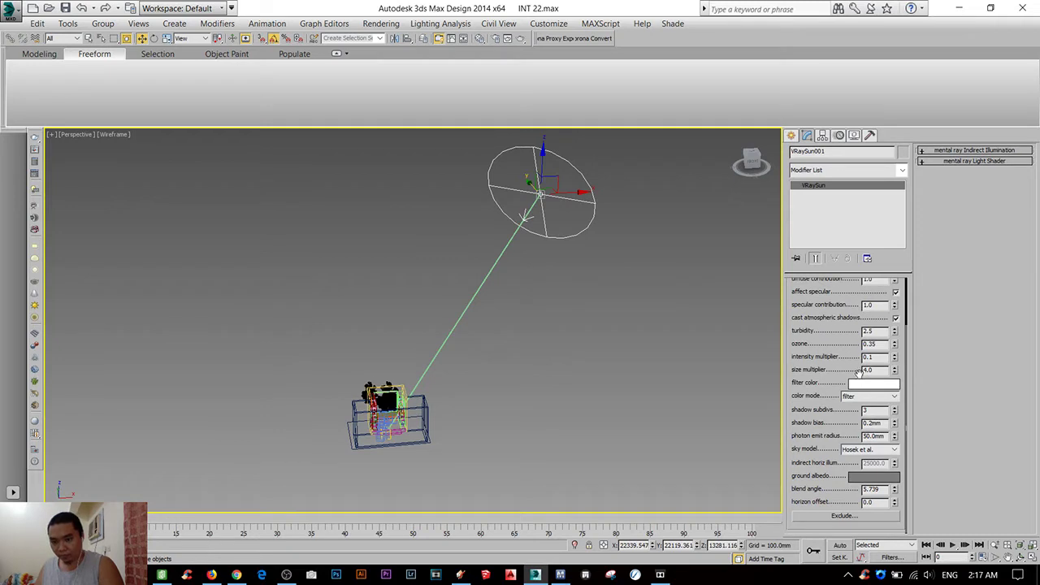
type("000")
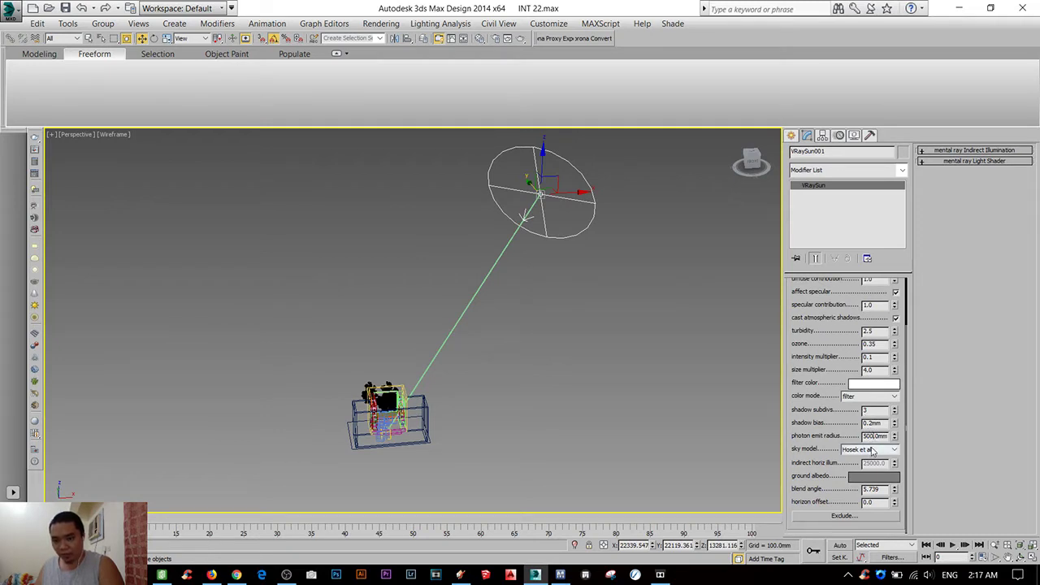
key("Return")
middle_click_drag(591, 417, 612, 417, "alt")
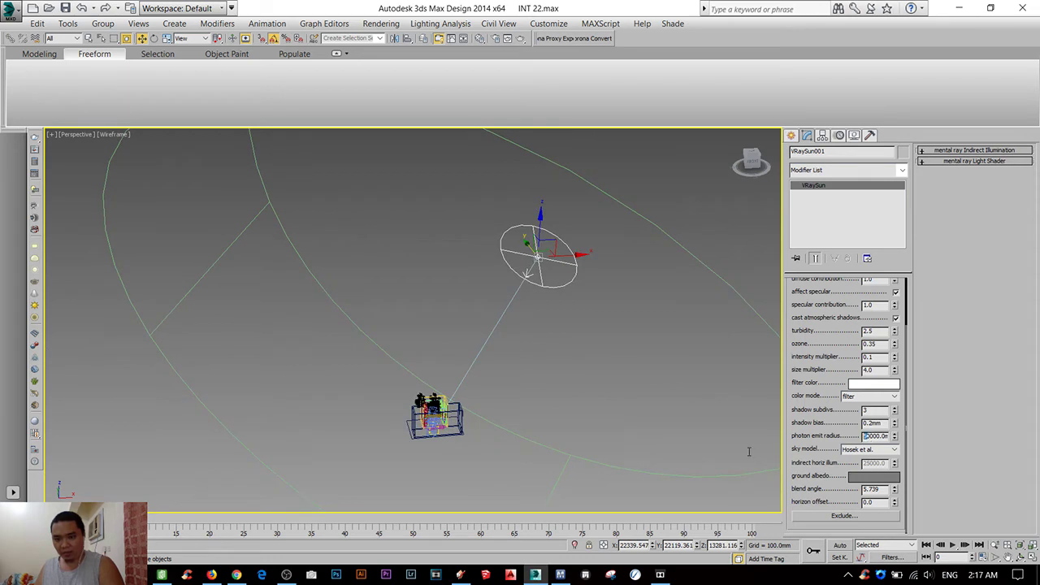
key("Return")
middle_click_drag(606, 402, 502, 447, "alt")
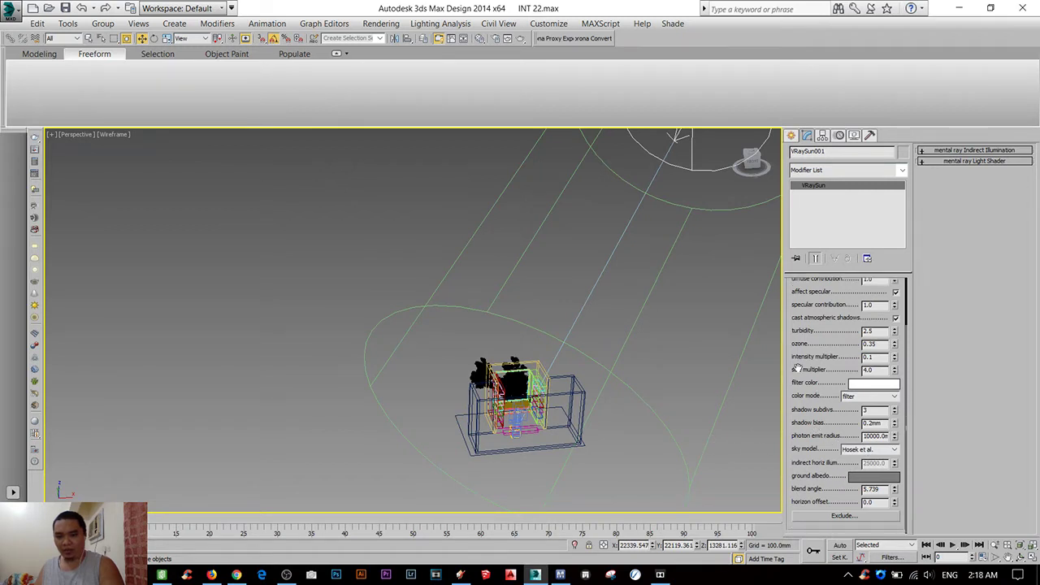
scroll(841, 478, "up", 3)
- Give the sun a pale warm orange filter colour
left_click(861, 445)
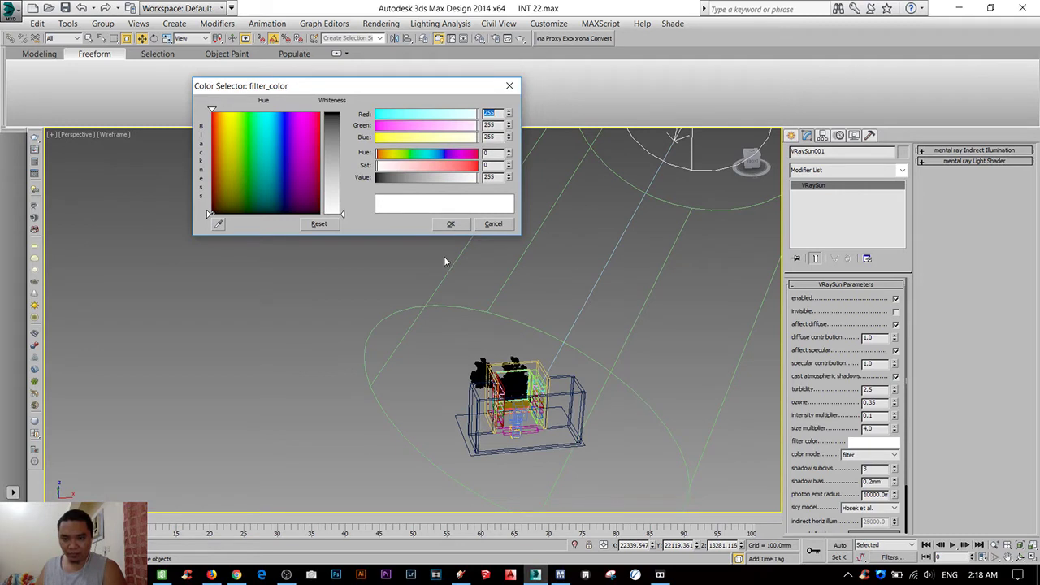
left_click_drag(211, 109, 220, 109)
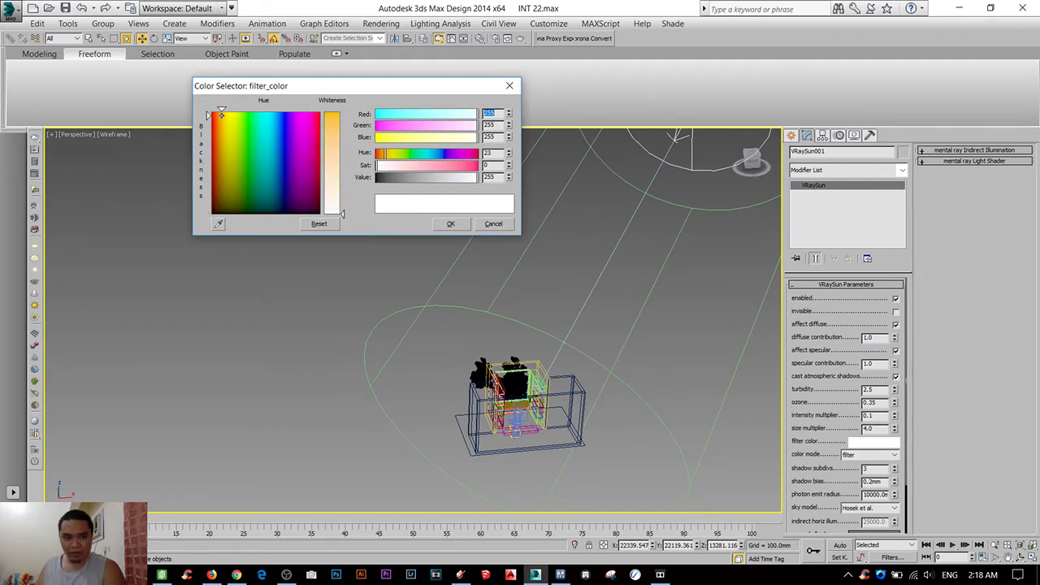
left_click_drag(343, 212, 345, 192)
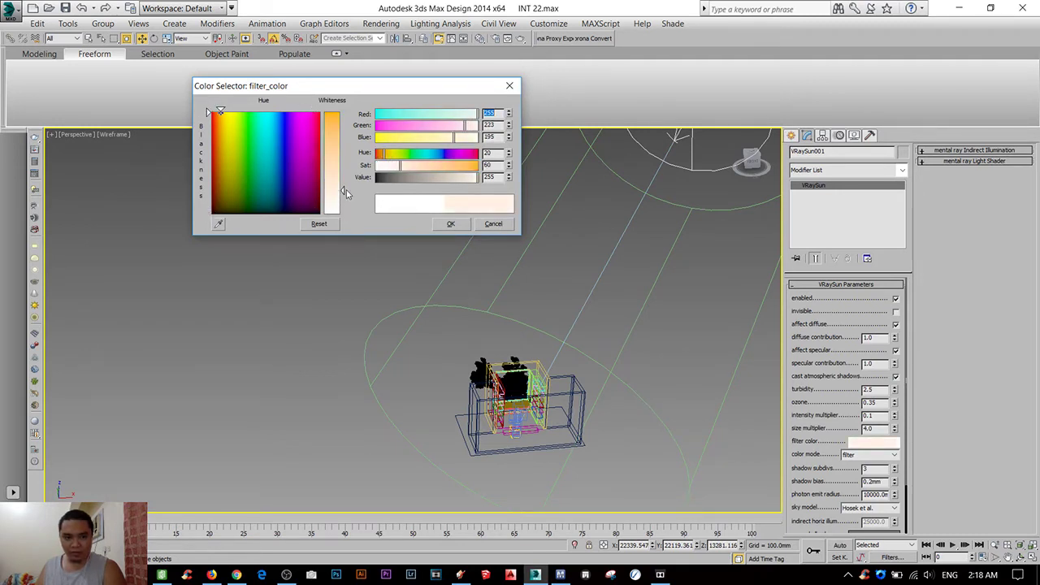
left_click(388, 156)
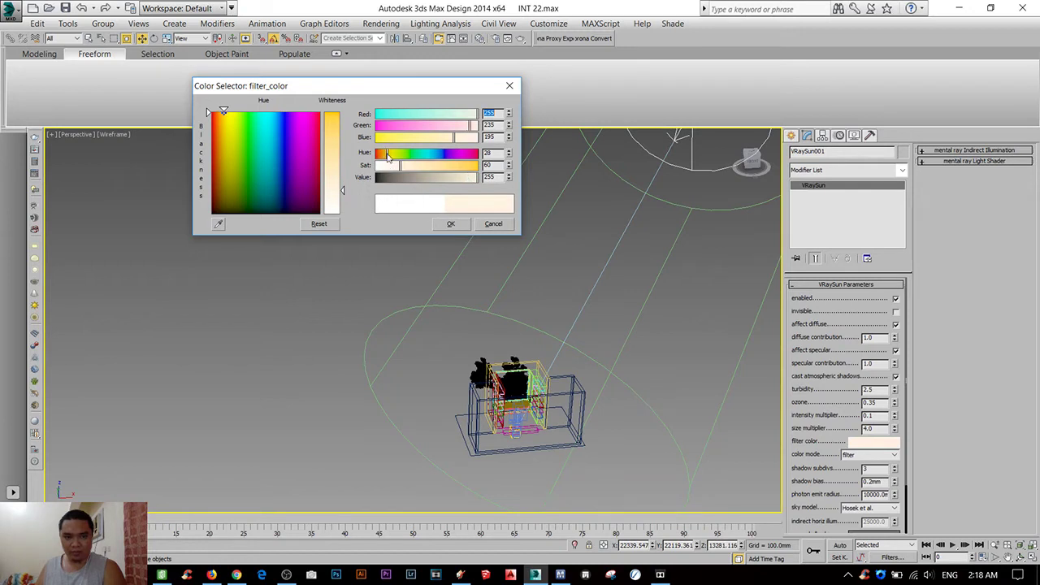
left_click(492, 224)
middle_click_drag(561, 325, 588, 344, "alt")
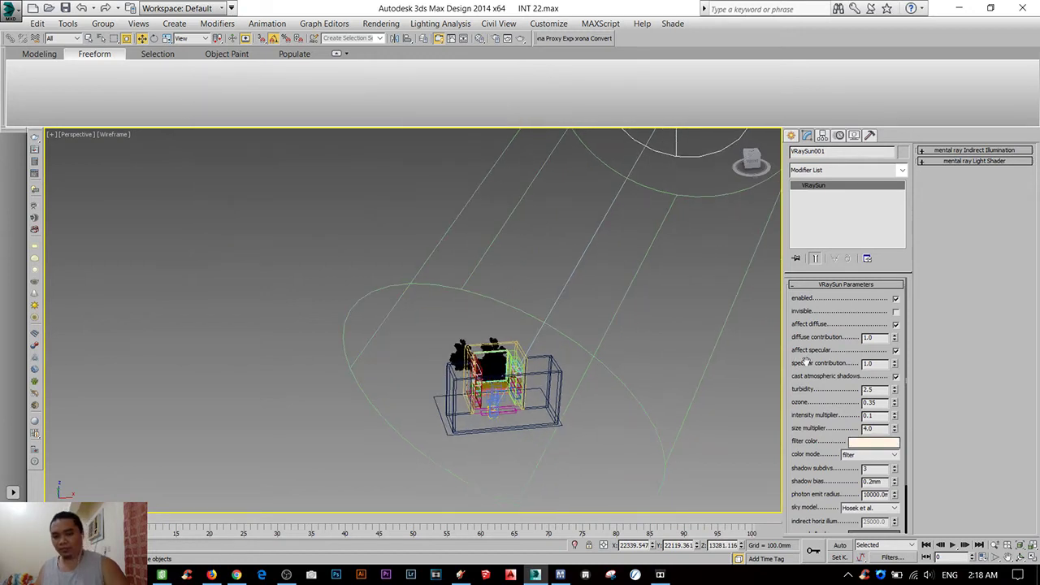
scroll(804, 318, "down", 2)
scroll(804, 318, "up", 1)
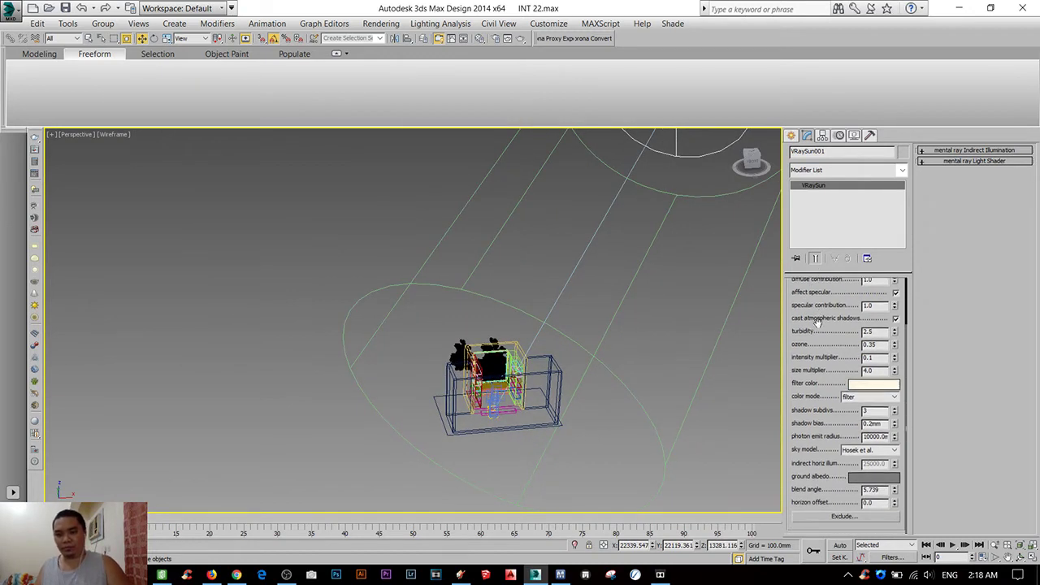
scroll(817, 336, "down", 1)
scroll(817, 336, "up", 2)
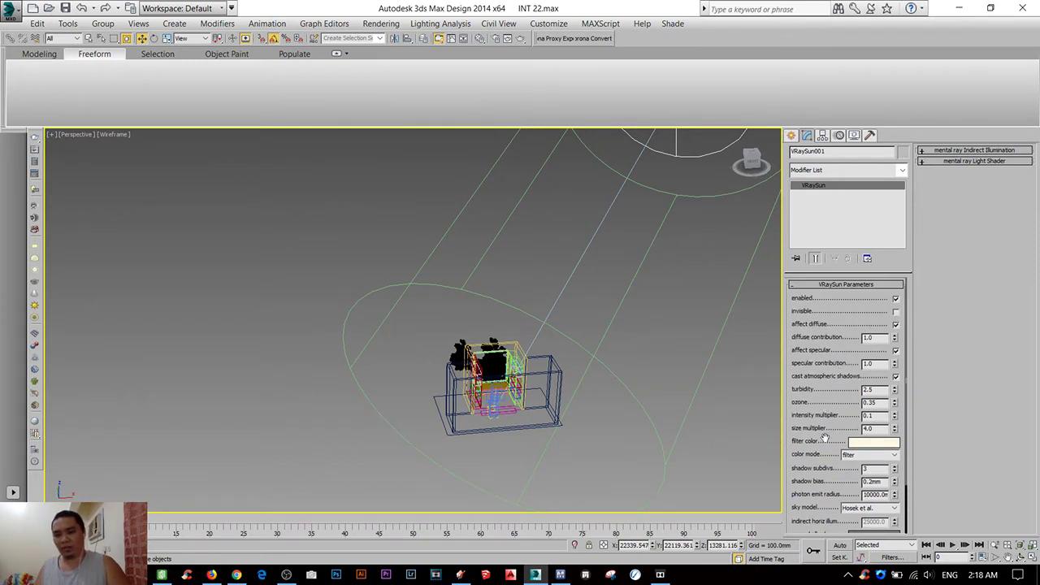
mouse_move(809, 395)
left_mouse_down()
mouse_move(813, 258)
mouse_move(823, 298)
left_mouse_up()
- Instance the environment's VRaySky map into a Material Editor slot
key("m")
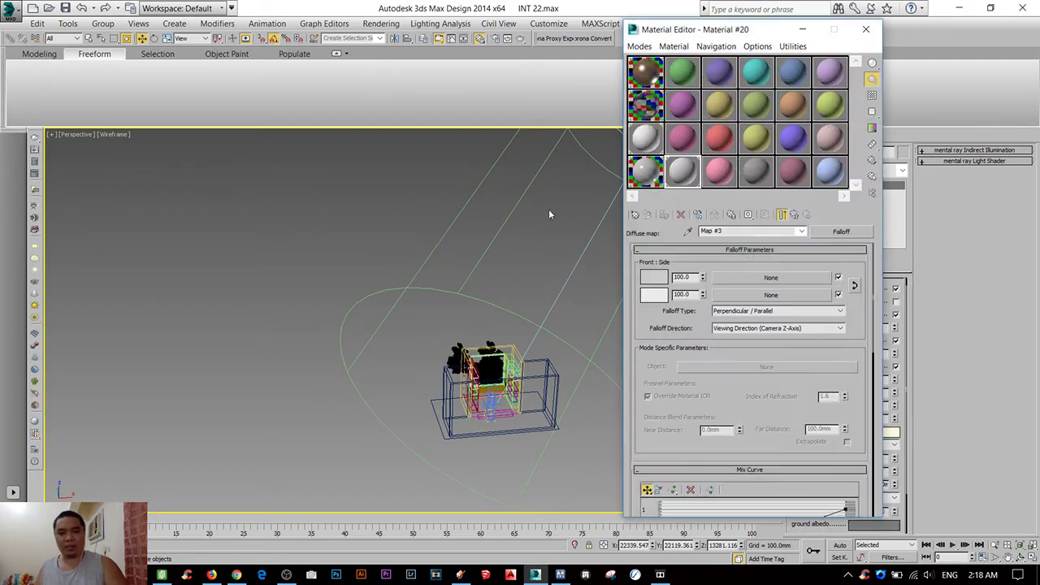
left_click_drag(723, 26, 280, 64)
key("8")
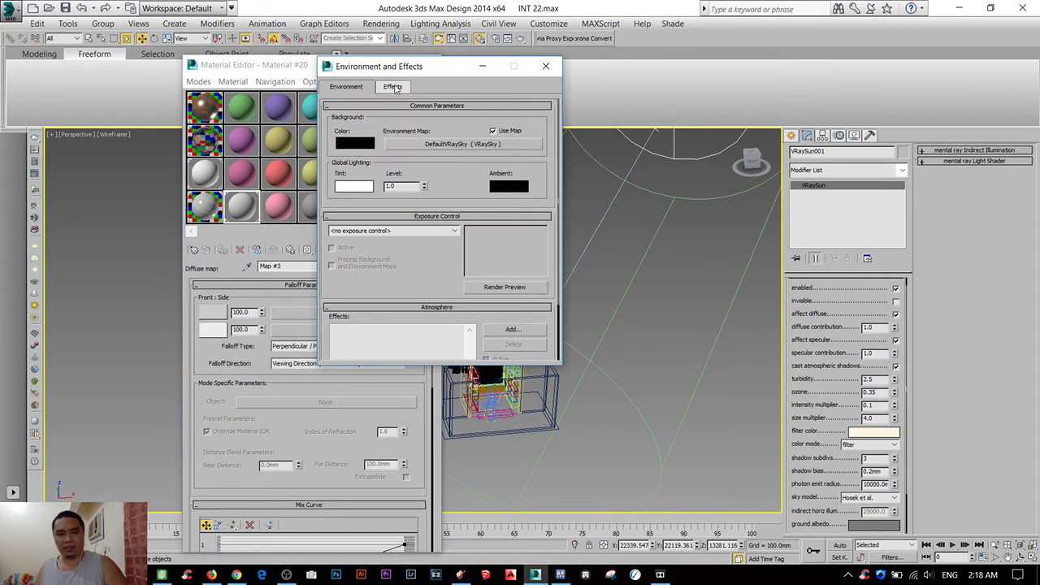
left_click_drag(496, 150, 288, 268)
left_click(276, 291)
left_click(280, 348)
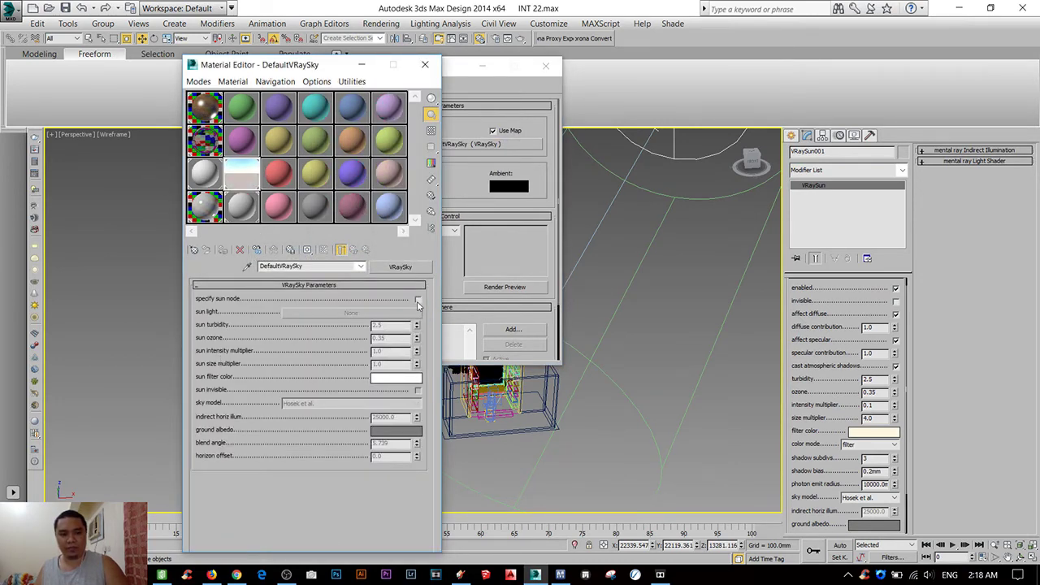
- Link the sky to VRaySun001 as its specified sun
left_click(418, 300)
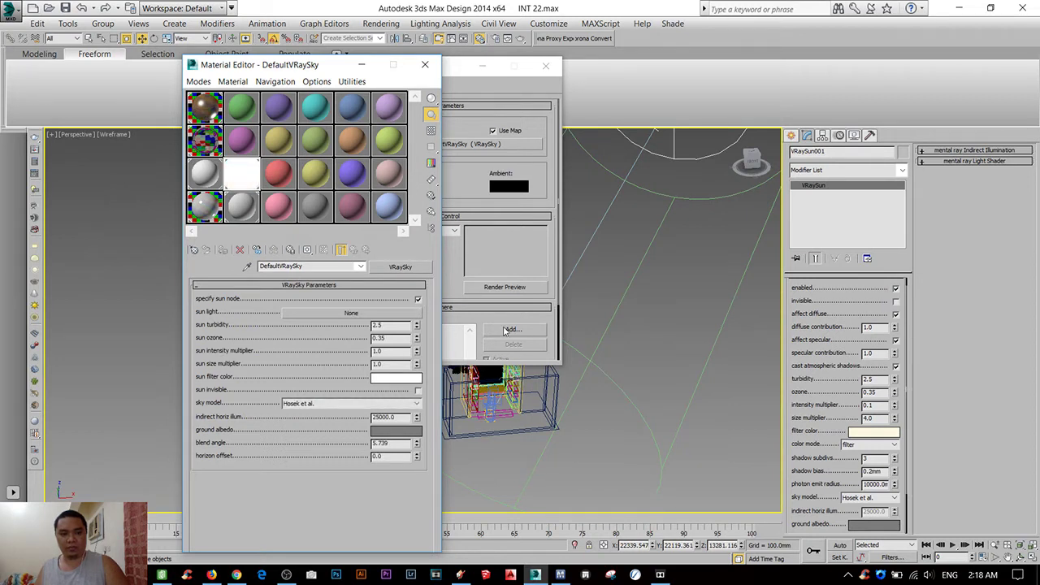
middle_click_drag(568, 324, 614, 314, "alt")
left_click(350, 312)
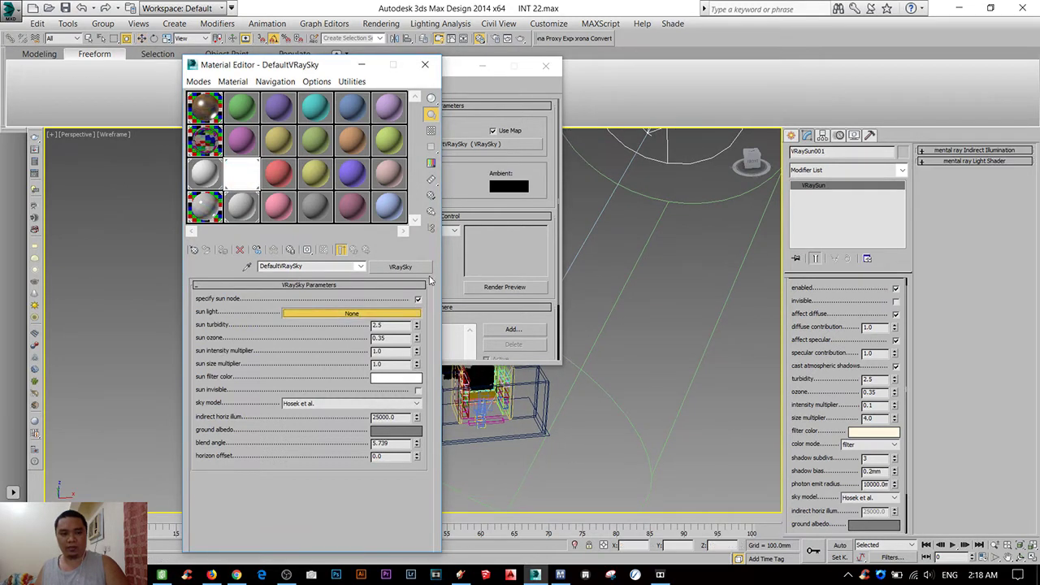
middle_click_drag(666, 162, 671, 143, "alt")
left_click(664, 143)
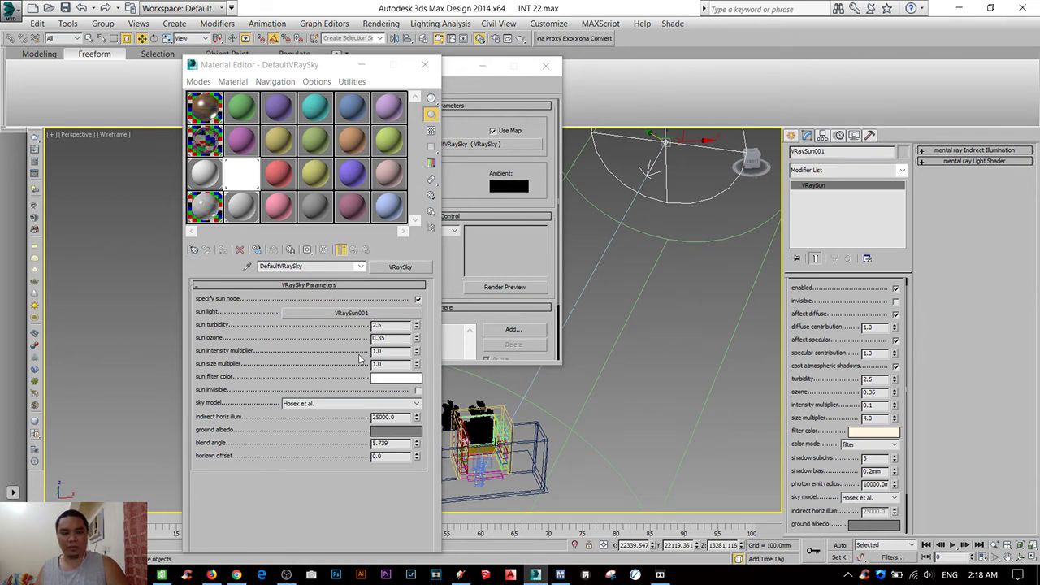
- Set the sky's sun intensity multiplier to 0.1 and sun size multiplier to 4.0
double_click(390, 351)
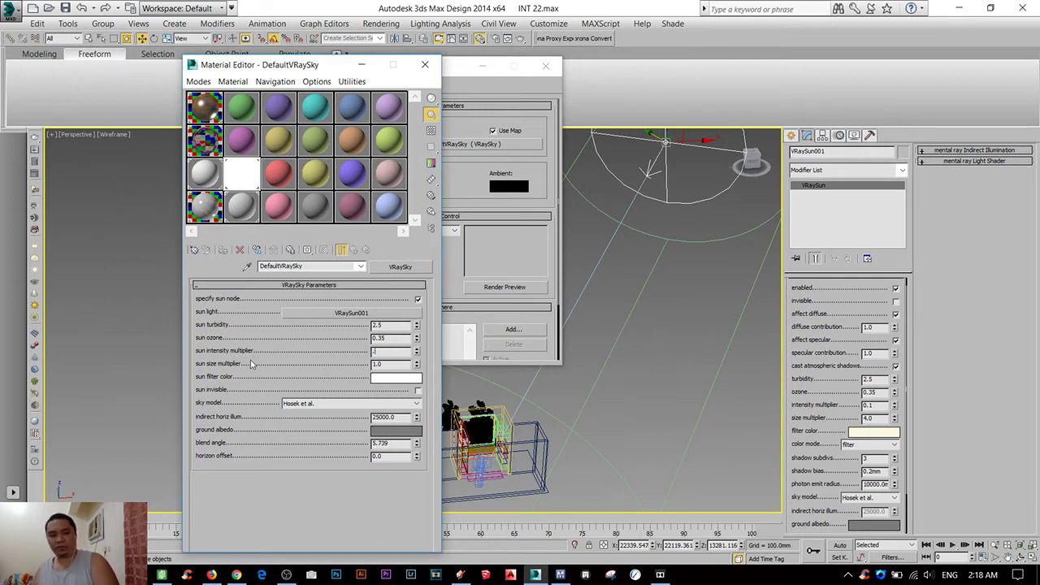
type(".1")
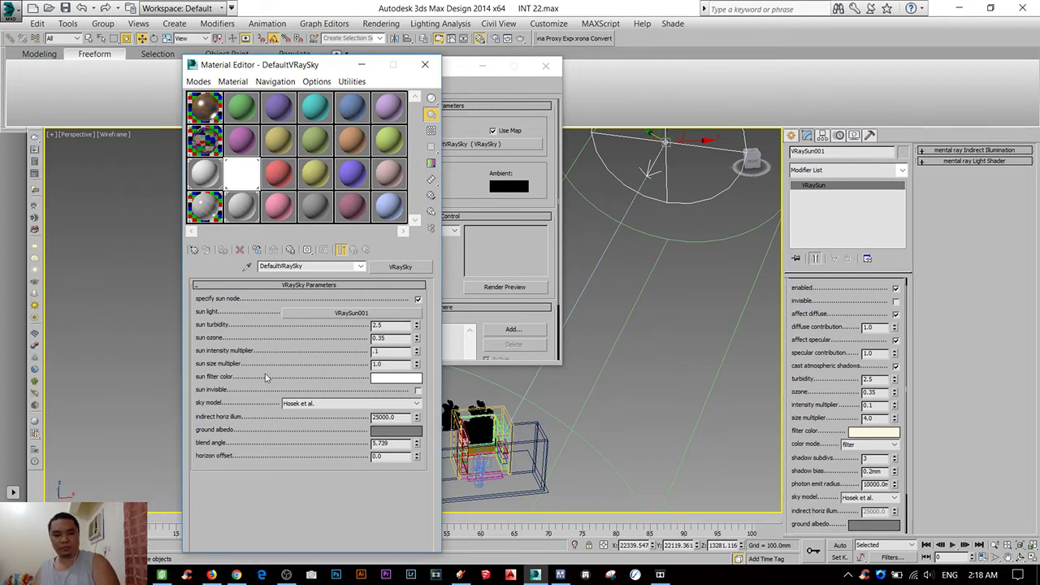
key("Return")
key("Tab")
type("4")
key("Return")
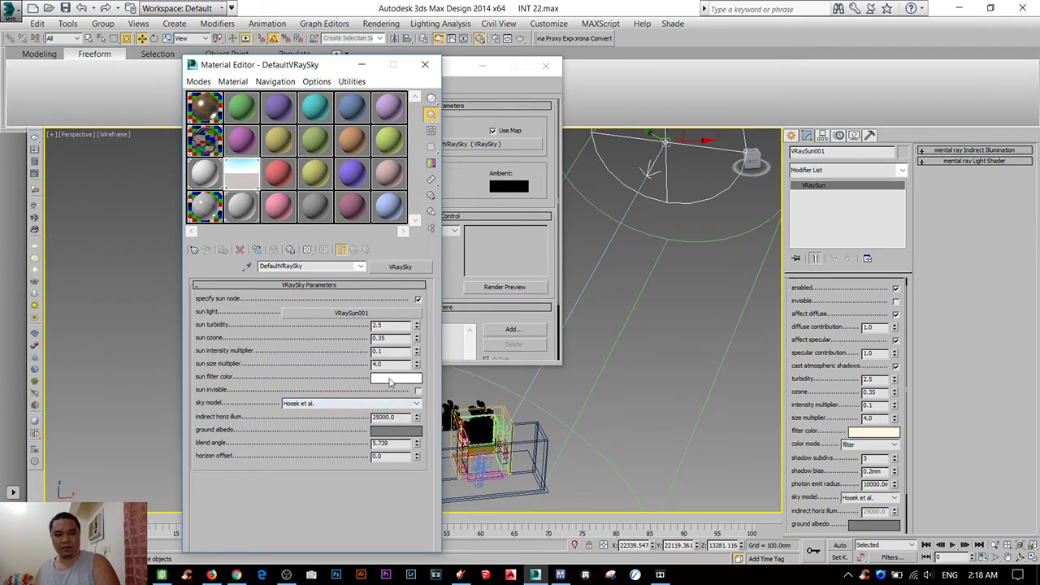
- Pick a cream sun filter colour for the sky
left_click(390, 378)
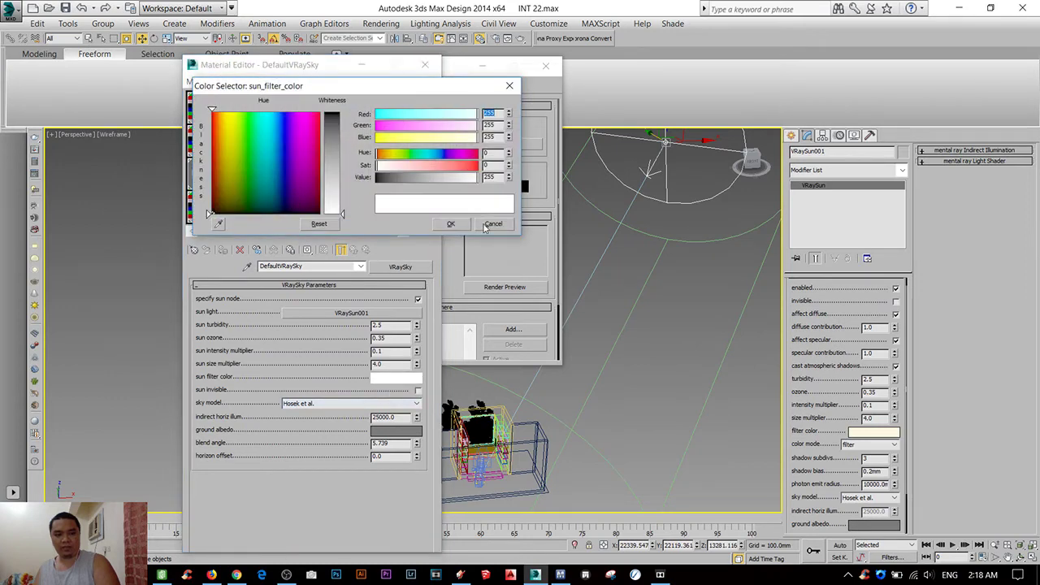
left_click(388, 154)
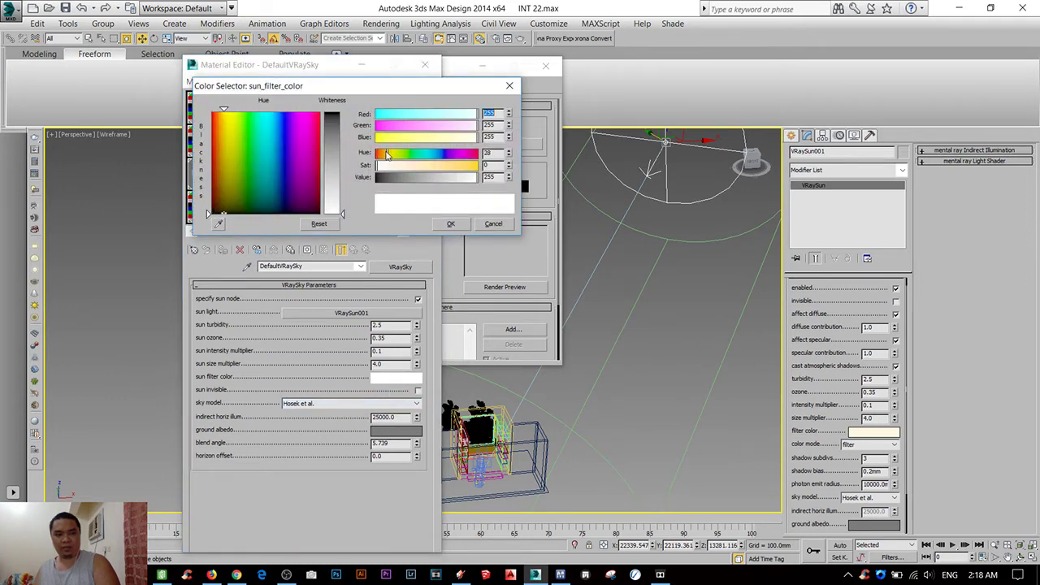
left_click_drag(398, 169, 393, 168)
left_click(451, 224)
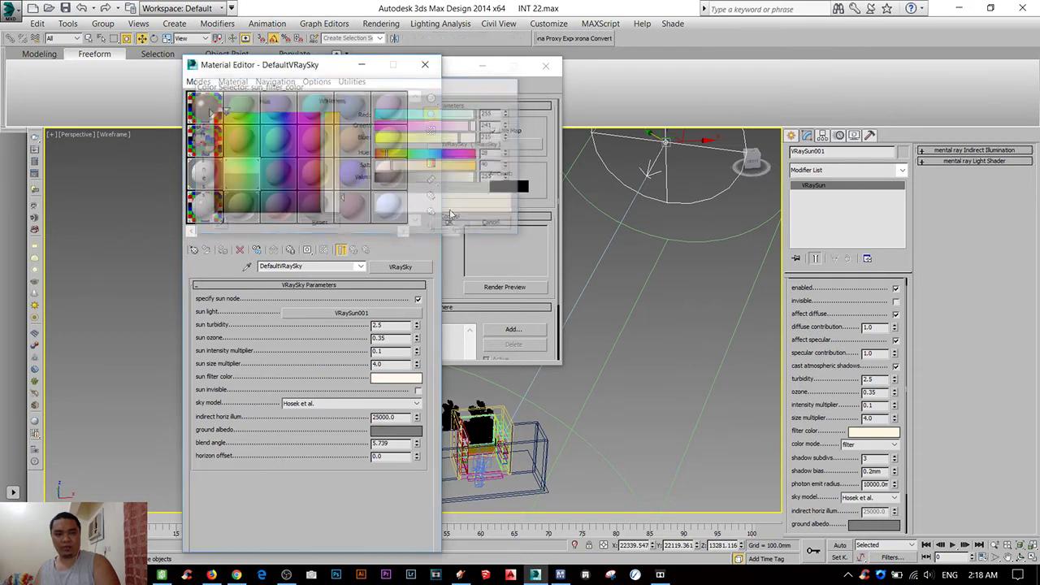
- Close the sky and environment dialogs and show the Camera001 view shaded
left_click(423, 65)
left_click(546, 65)
key("c")
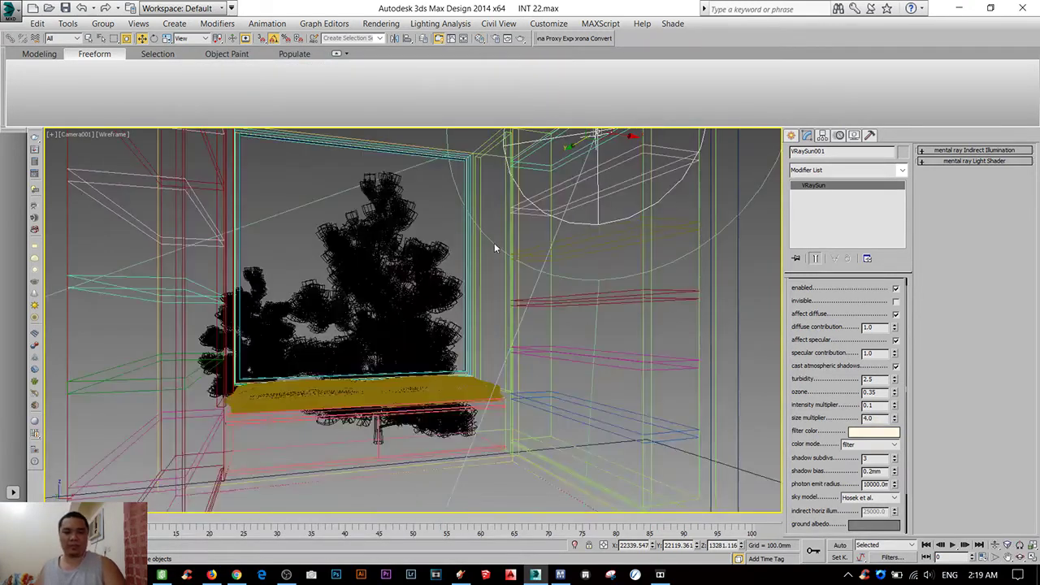
key("F3")
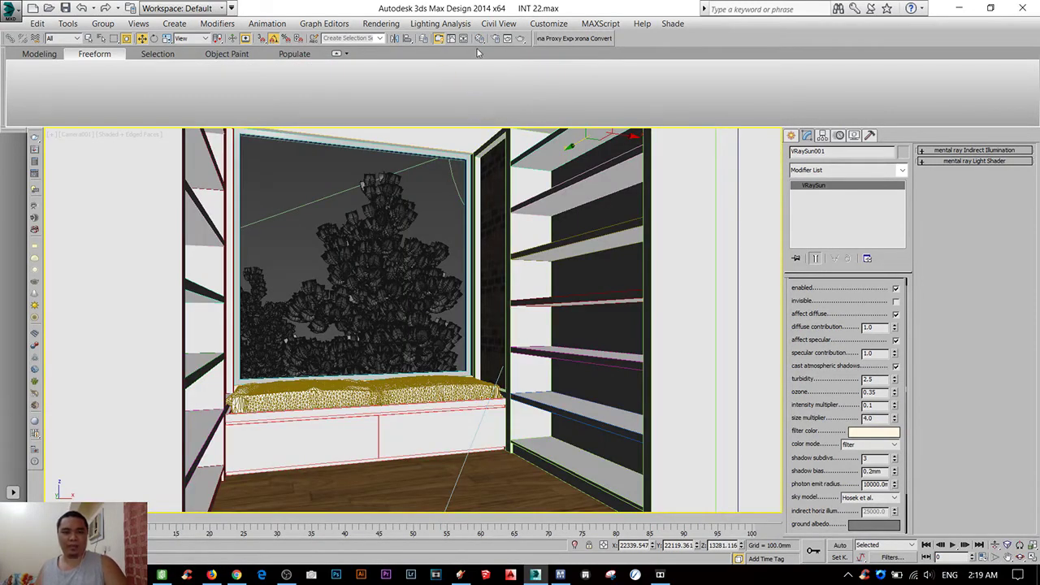
- Open the V-Ray render settings with F10 and move the dialog aside
left_click(480, 38)
left_click(481, 38)
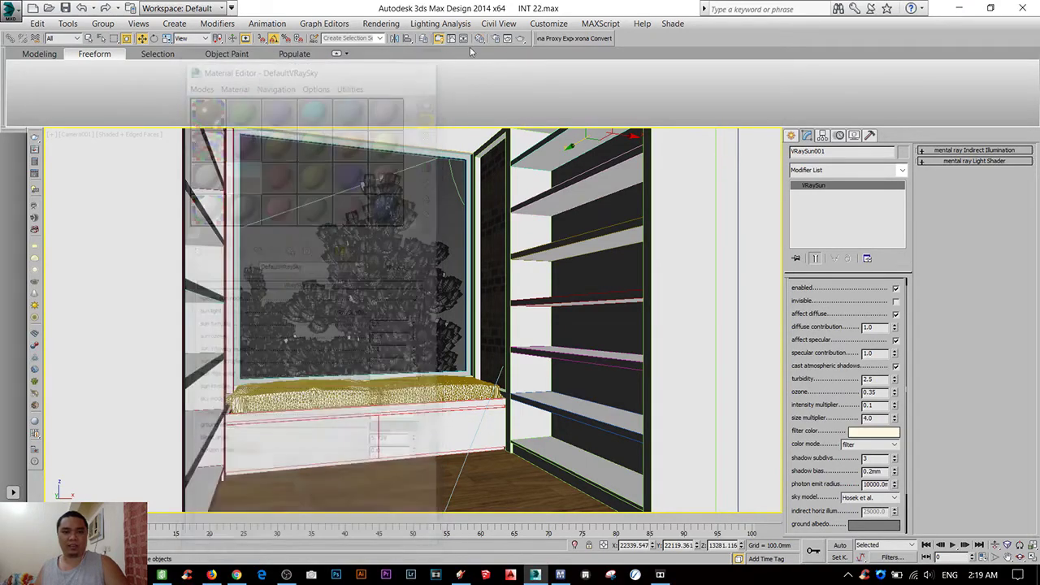
key("F10")
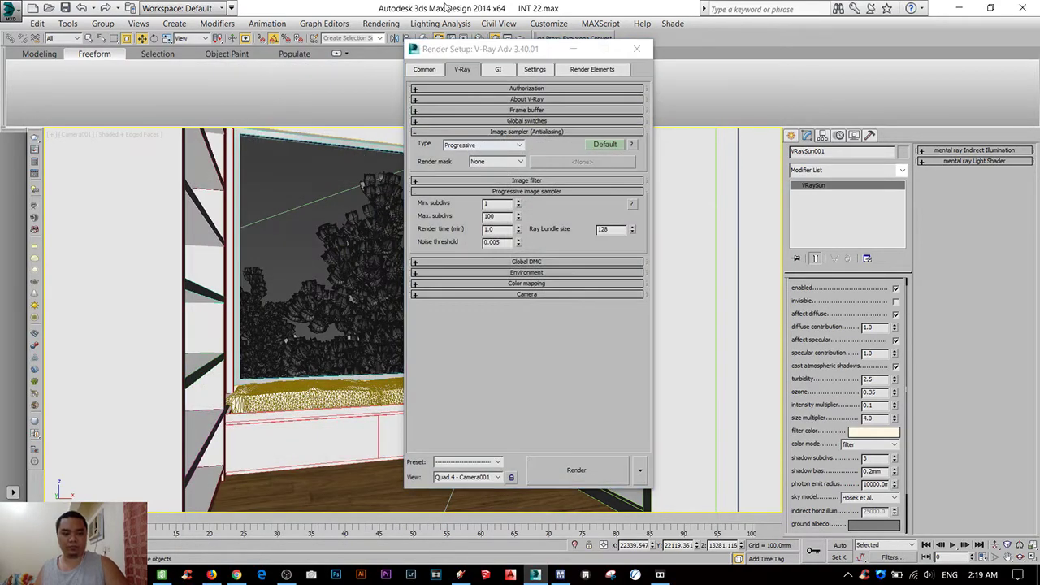
left_click_drag(490, 53, 781, 68)
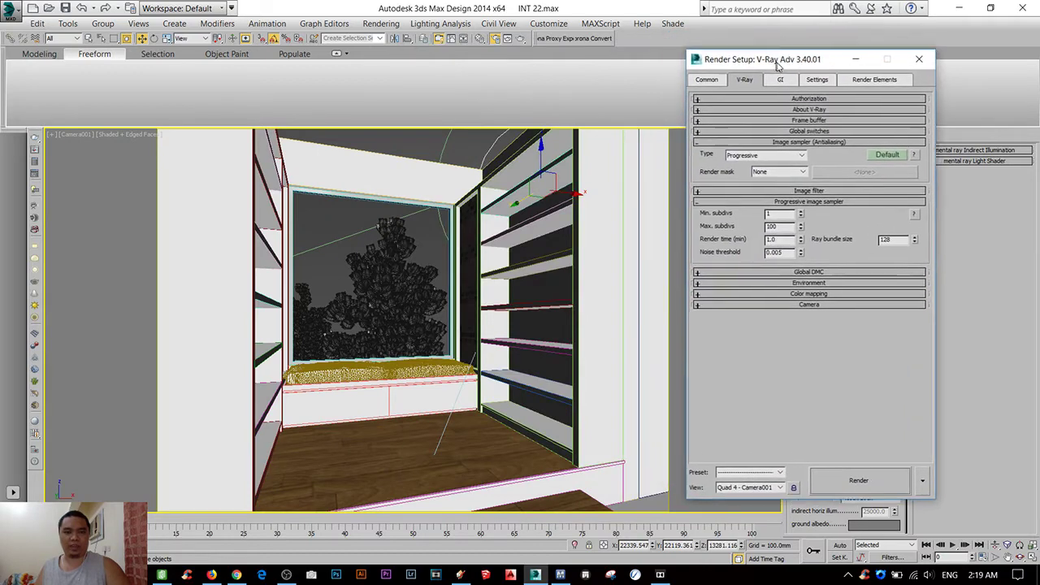
right_click(337, 167)
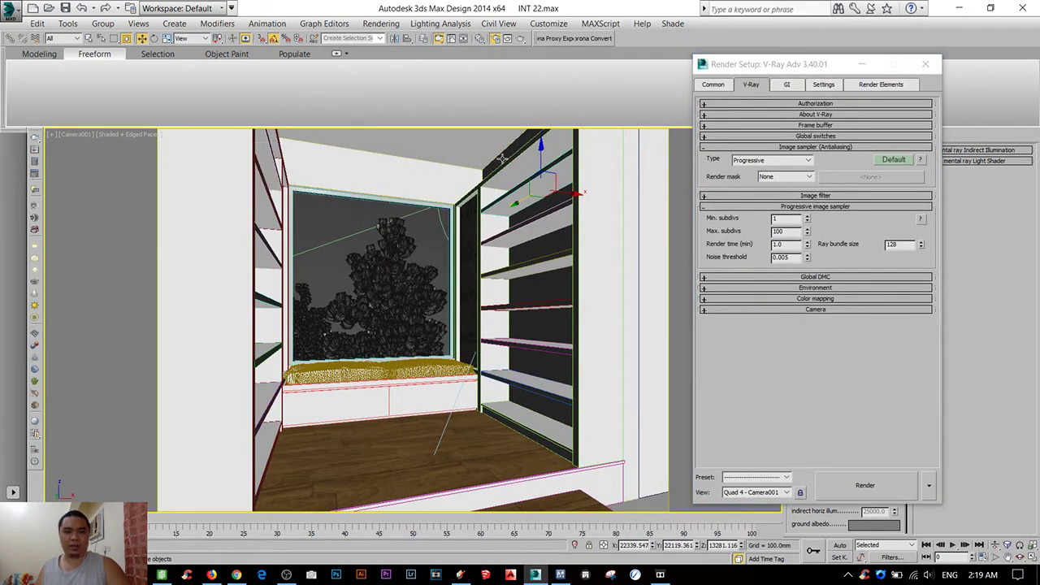
left_click(796, 67)
left_click_drag(796, 67, 697, 63)
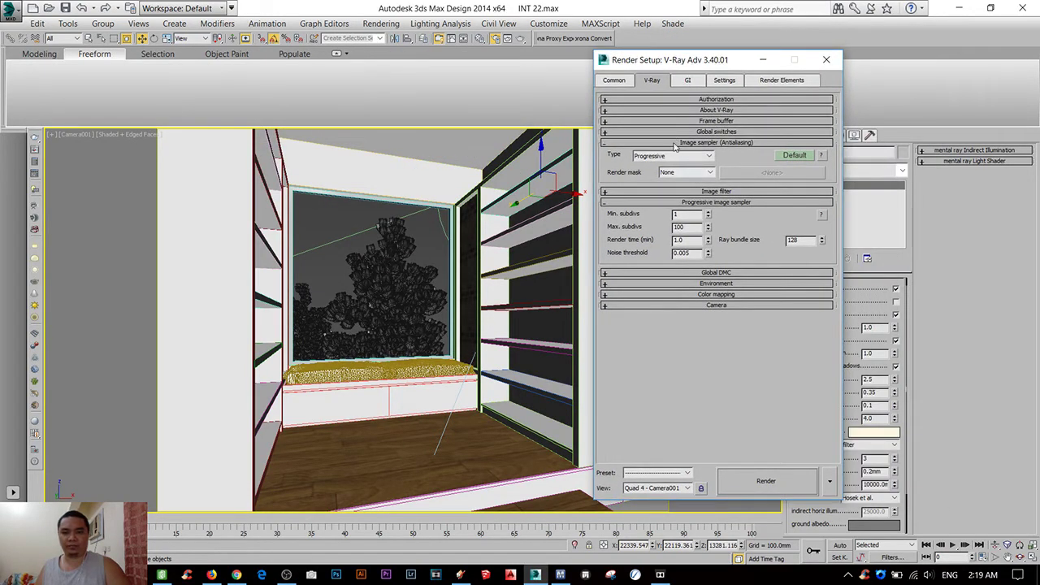
- In Color mapping, set Reinhard burn value to 0.75 and tick Sub-pixel mapping
left_click(685, 143)
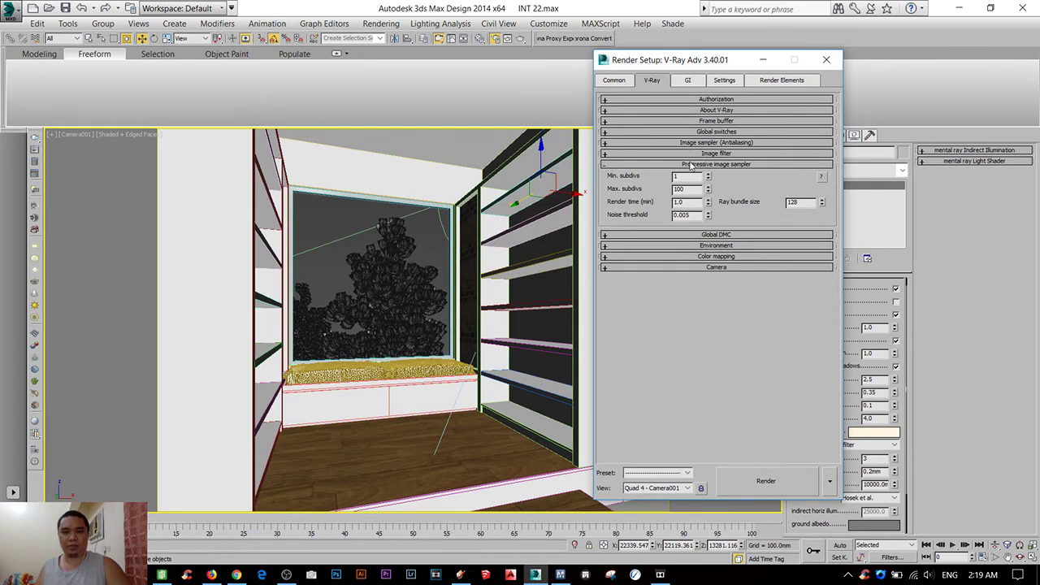
left_click(690, 165)
left_click(717, 197)
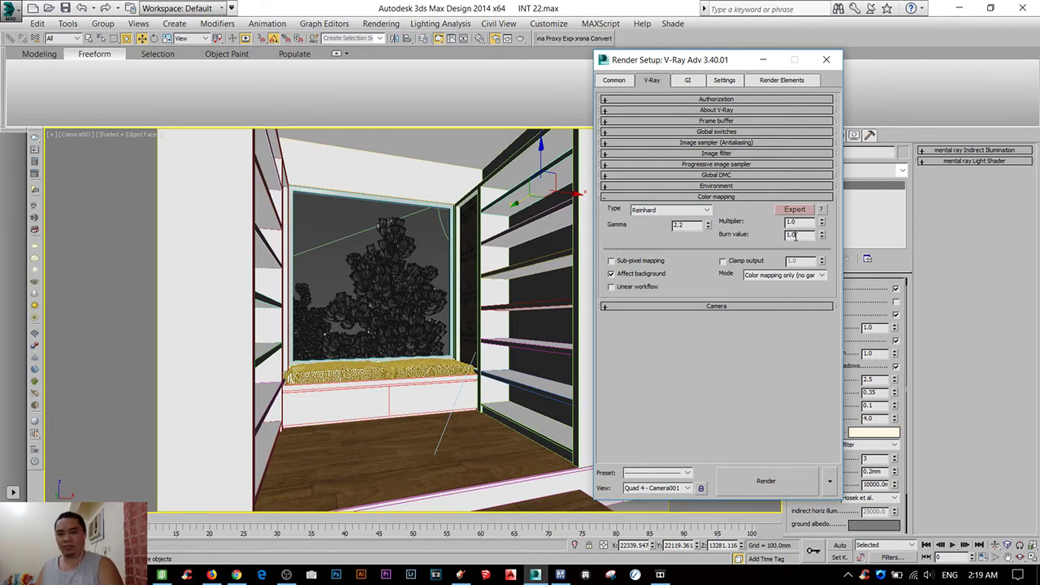
type("0.75")
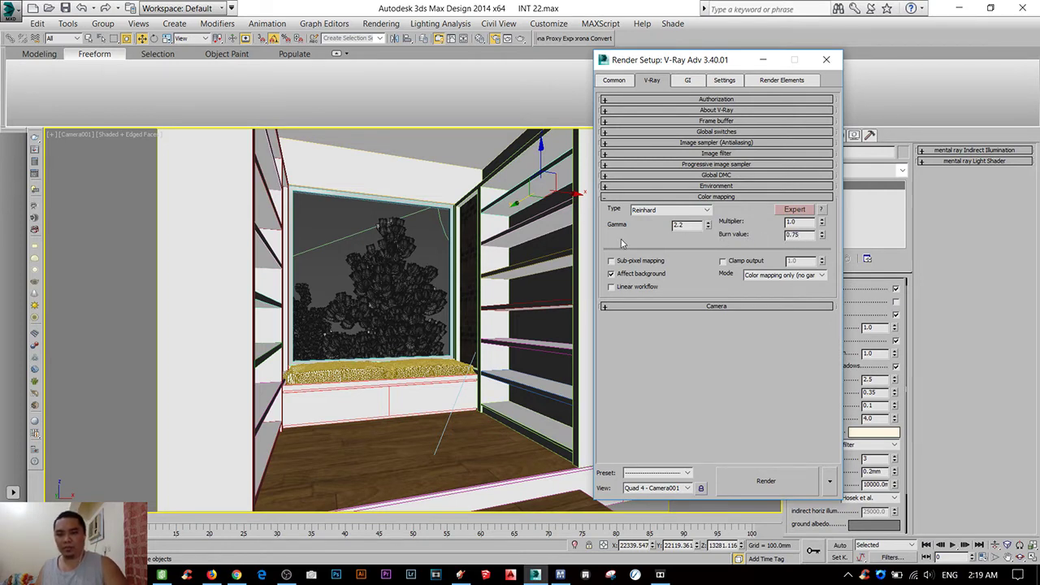
left_click(632, 262)
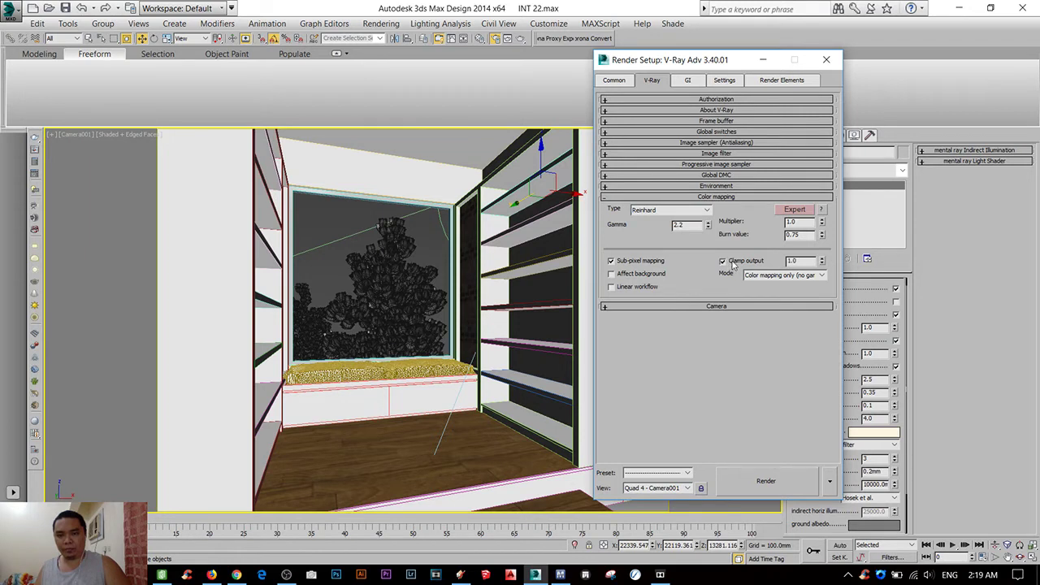
left_click(724, 197)
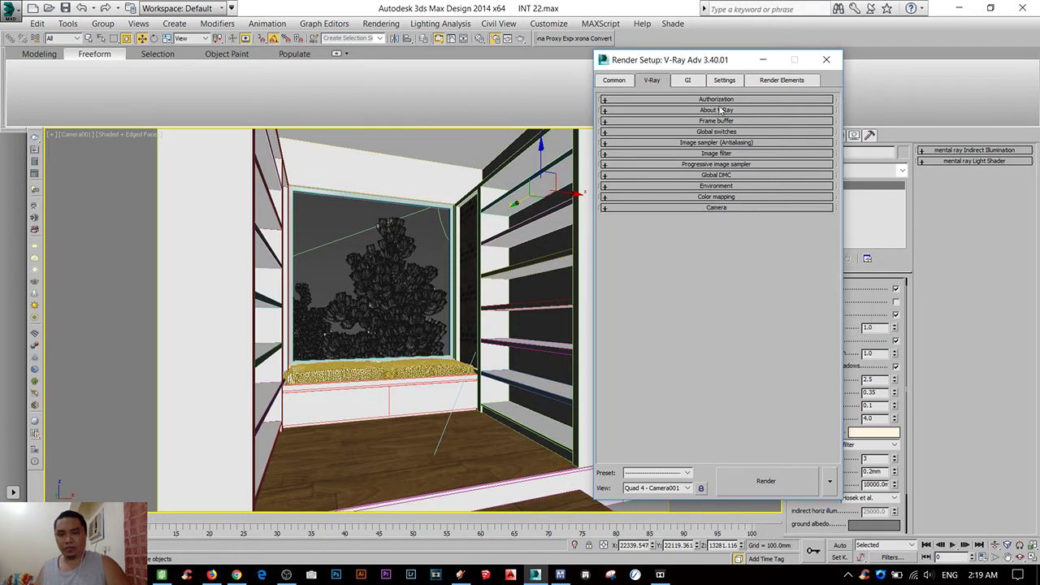
- On the GI tab, enable ambient occlusion at 0.8 with a 2.0mm radius
left_click(689, 80)
left_click(785, 114)
left_click(785, 114)
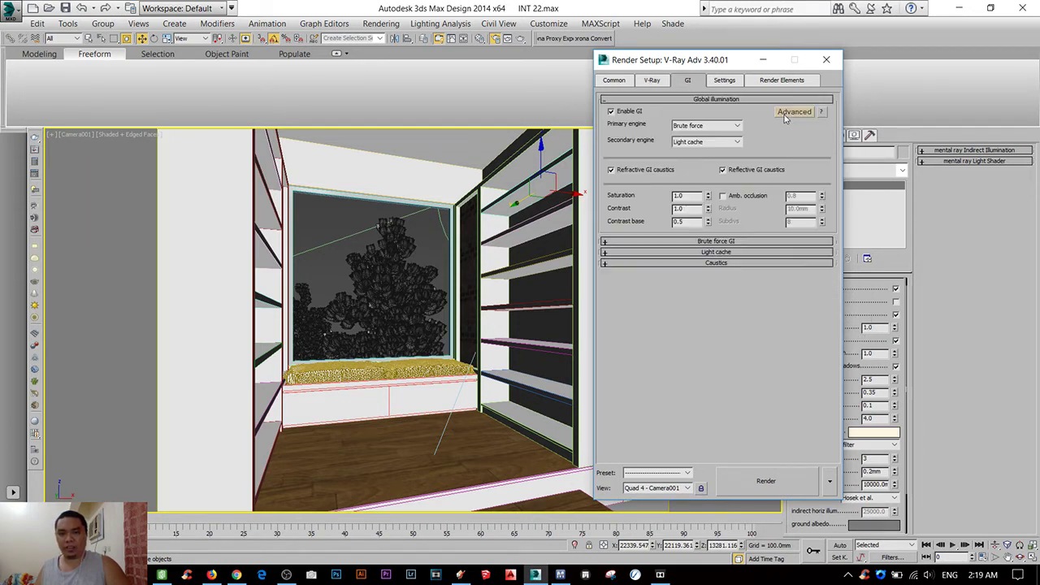
left_click(721, 196)
double_click(800, 196)
type("1")
key("Tab")
type("5")
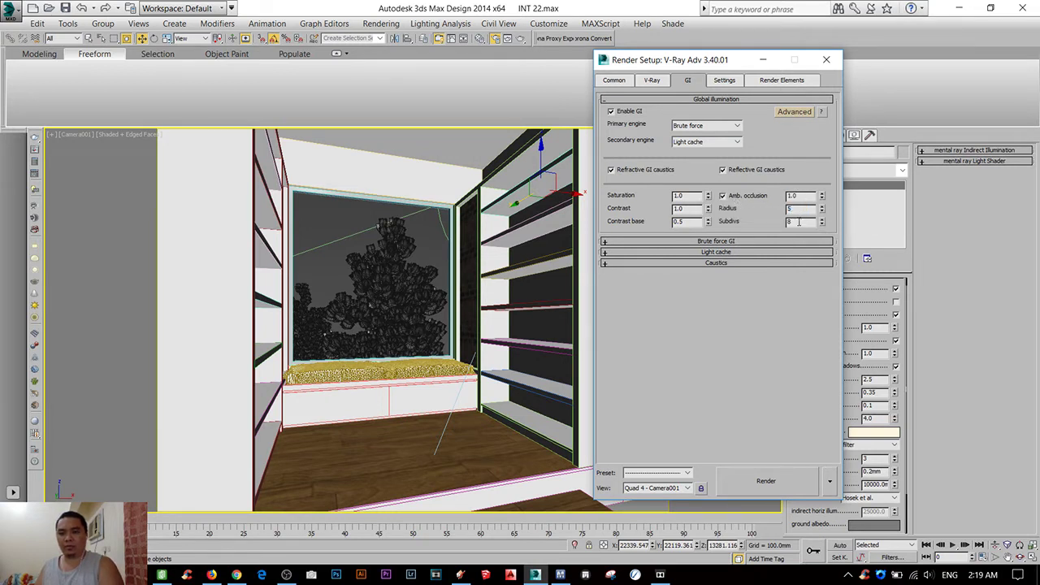
mouse_move(801, 221)
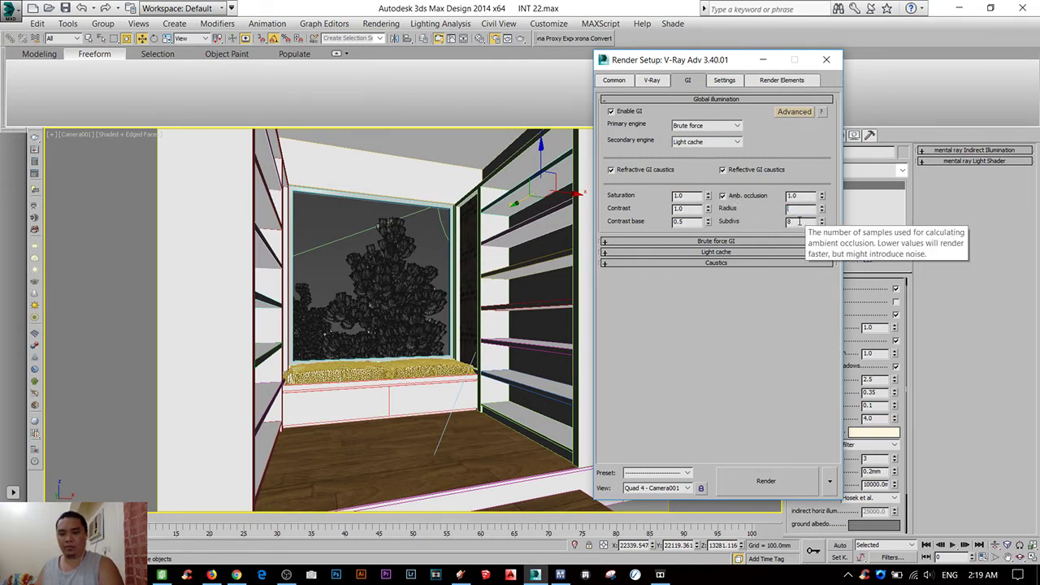
key("Tab")
type("0.8")
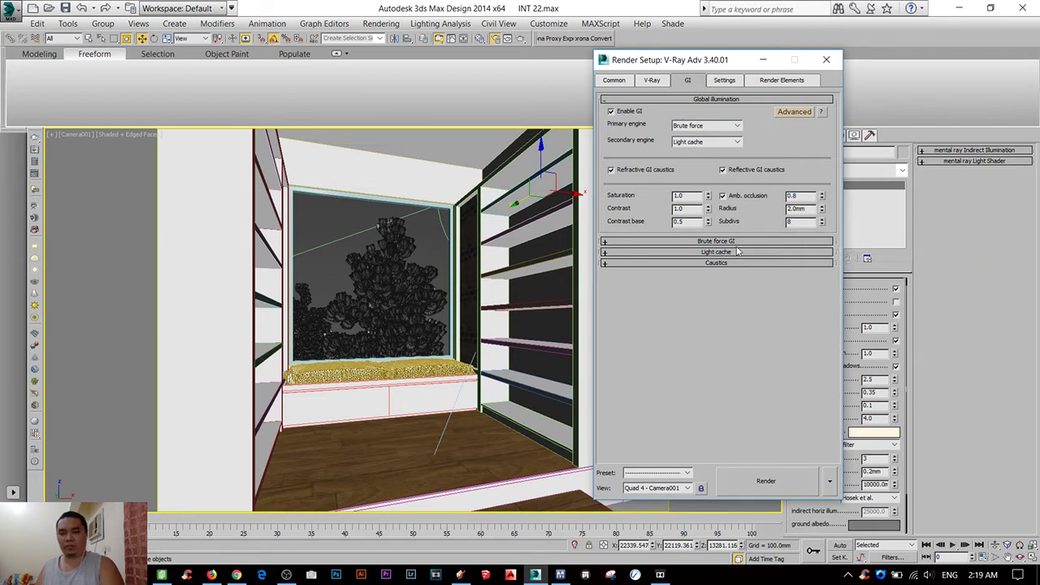
- Set Light cache subdivs to 2000 and show its advanced options
left_click(735, 241)
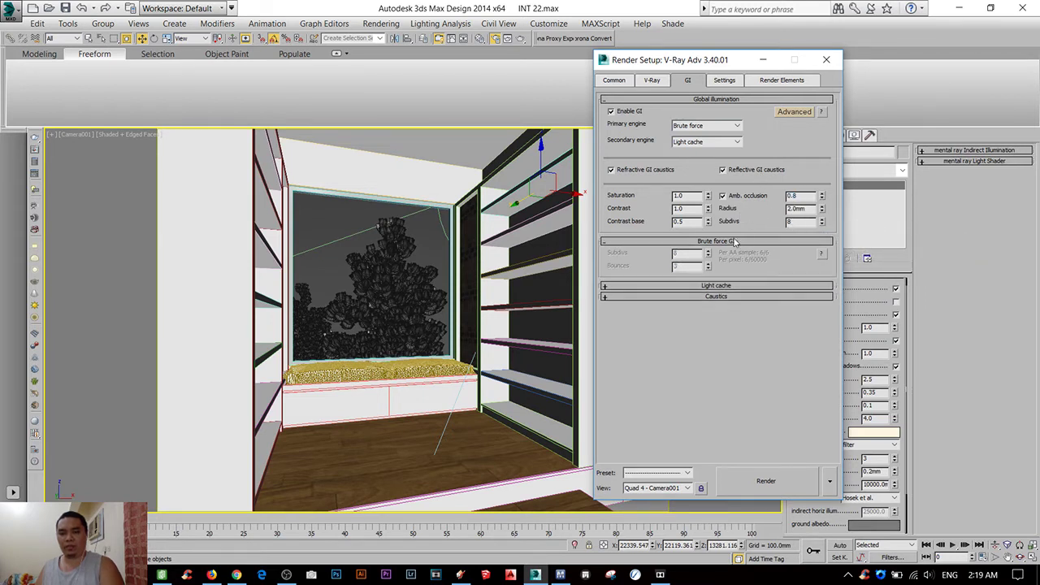
left_click(717, 285)
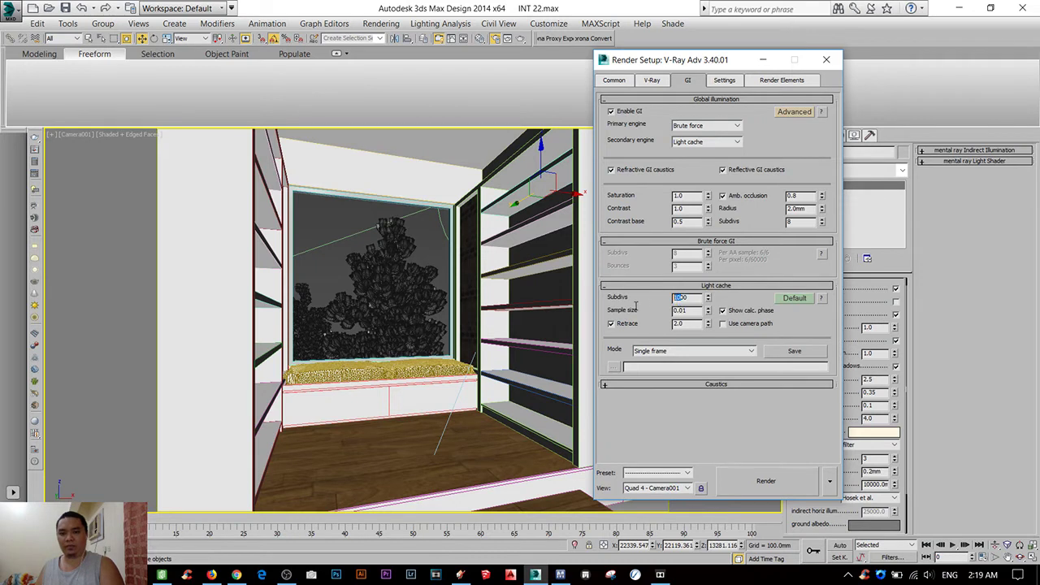
type("2")
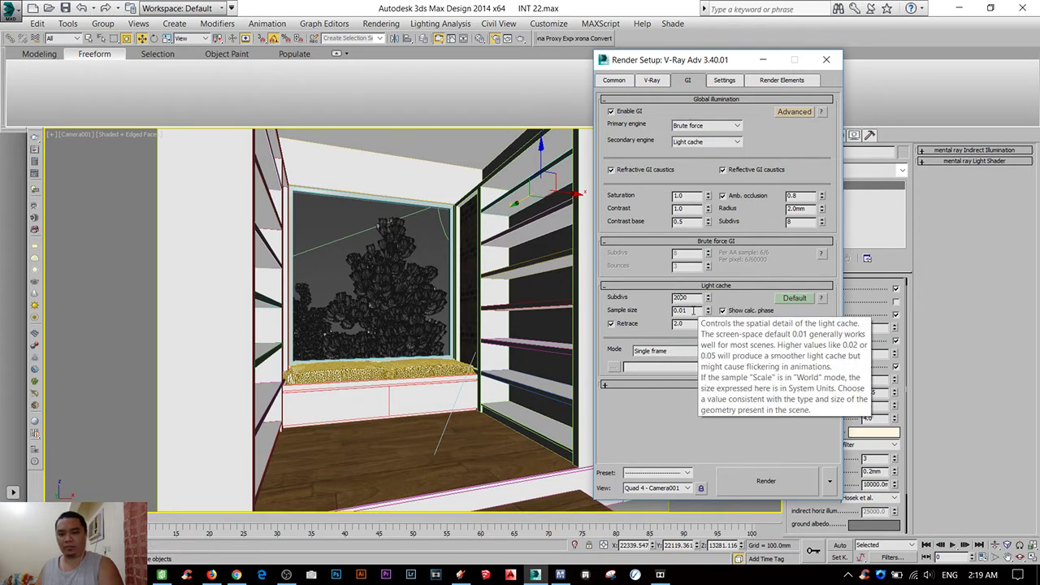
left_click(682, 311)
type("2")
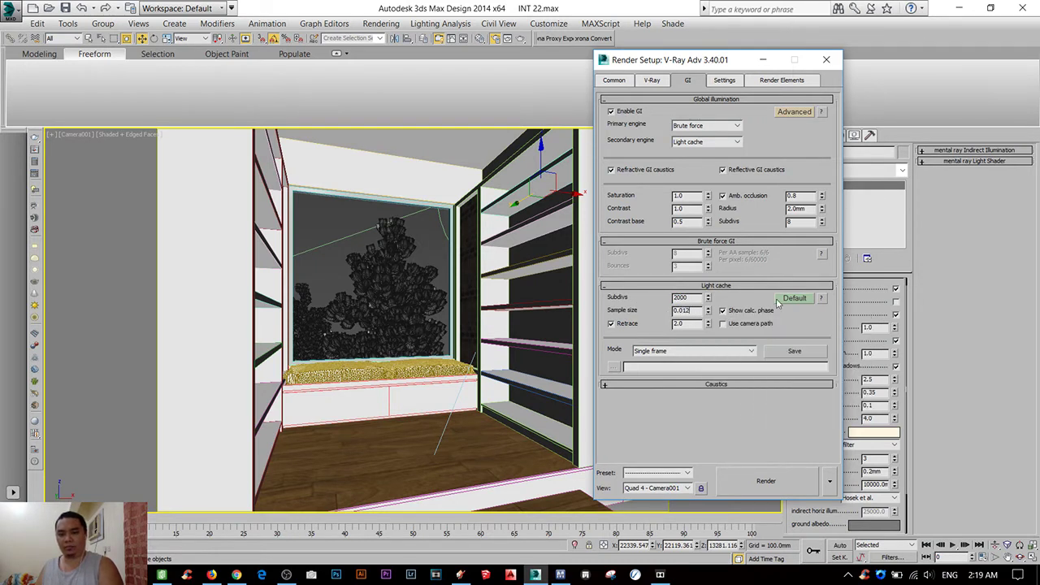
left_click(784, 299)
- Check the advanced system settings, return to the V-Ray tab and close Render Setup
left_click(721, 81)
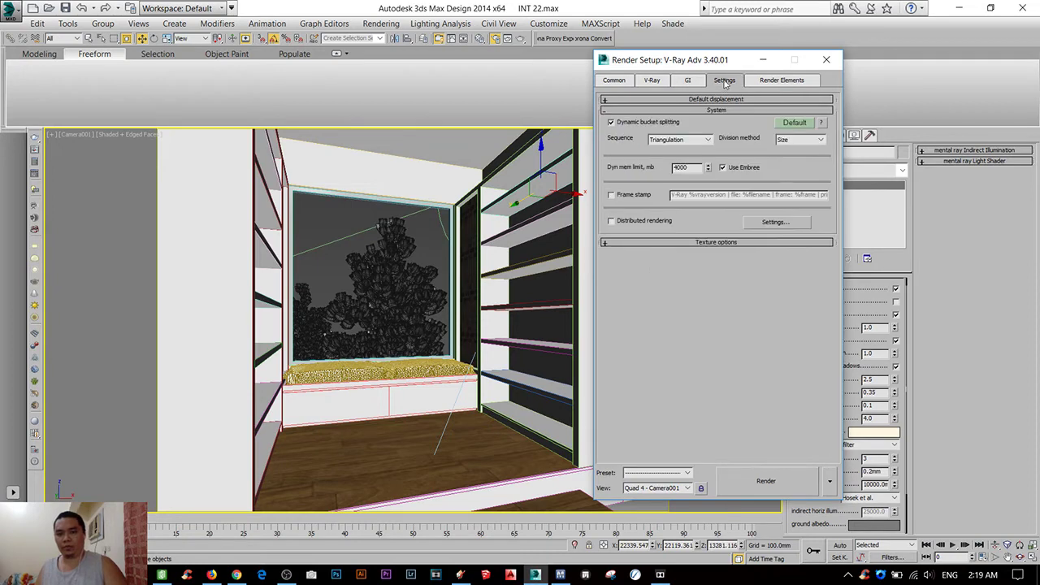
left_click(788, 122)
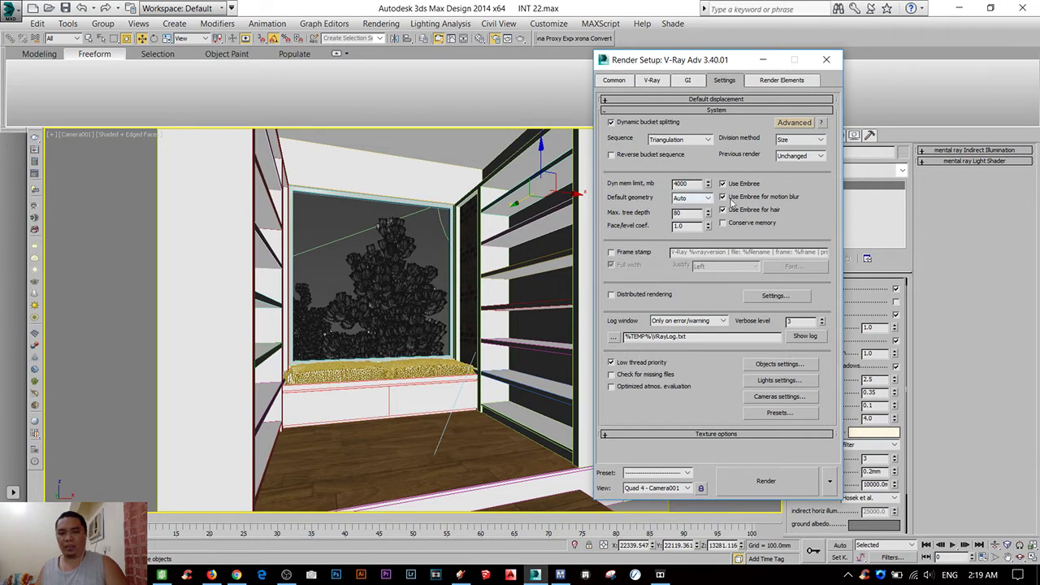
left_click(68, 11)
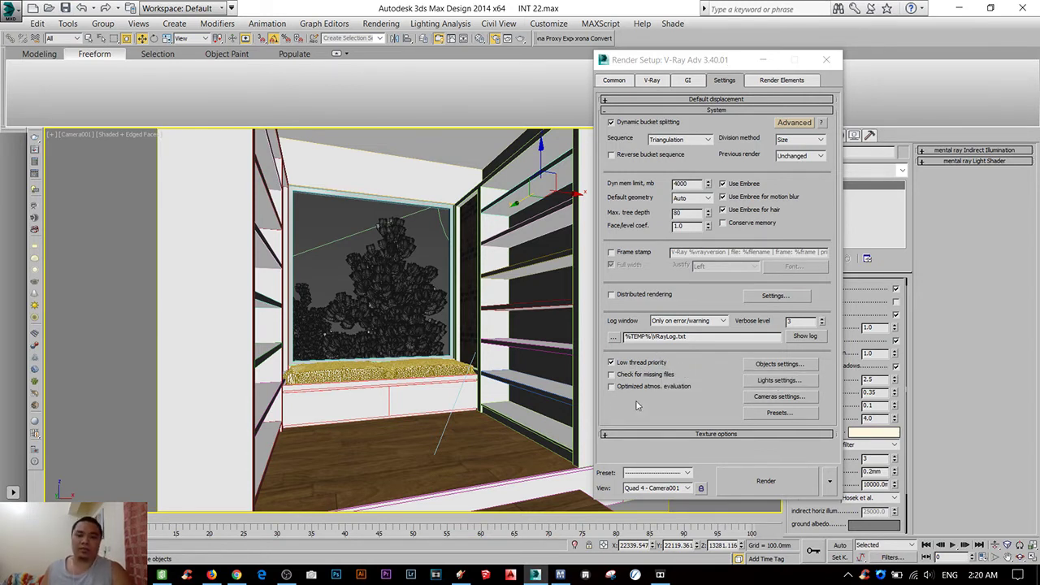
left_click_drag(698, 53, 638, 59)
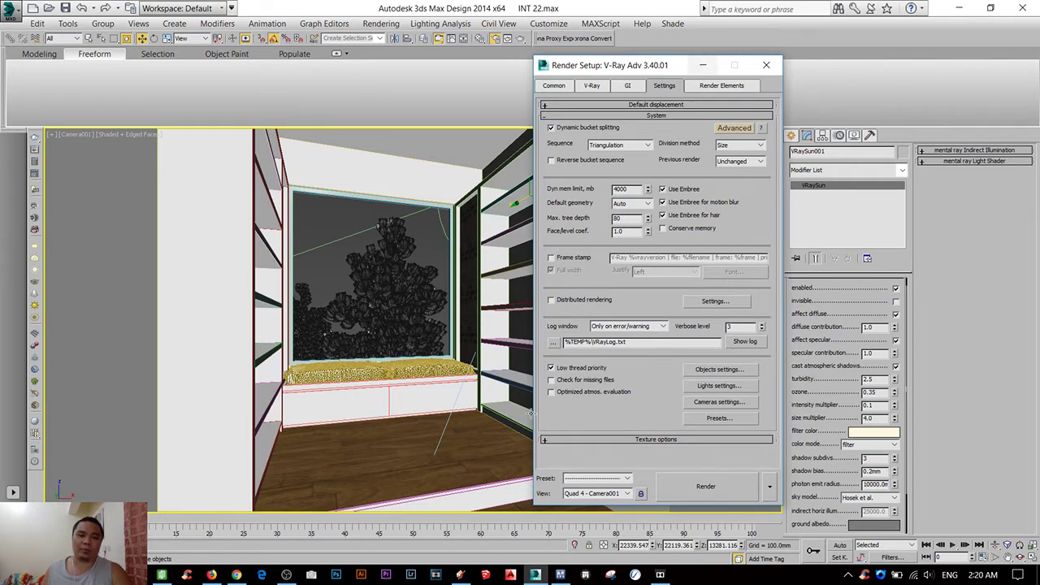
left_click_drag(631, 66, 634, 62)
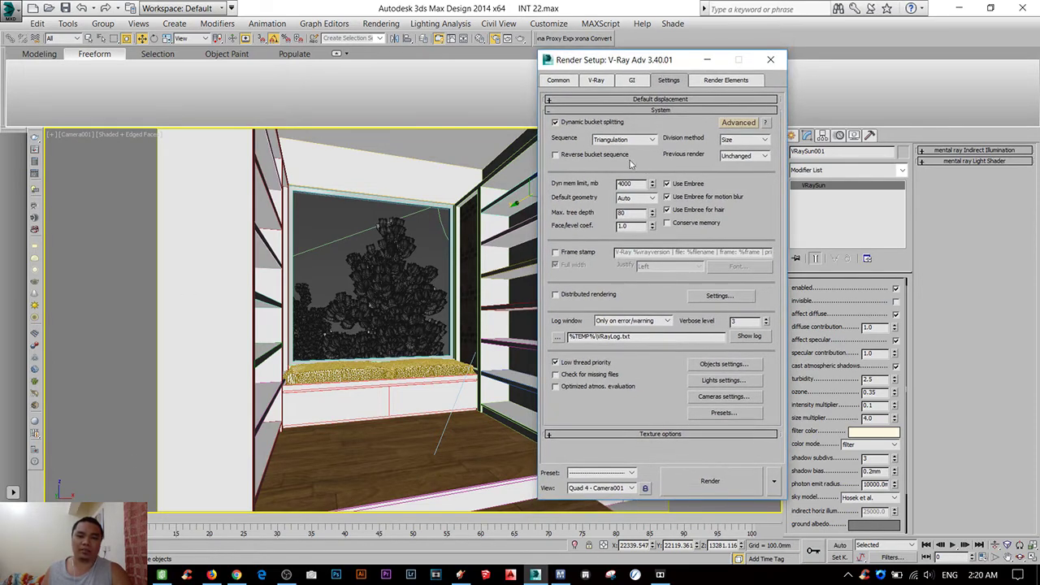
left_click(595, 79)
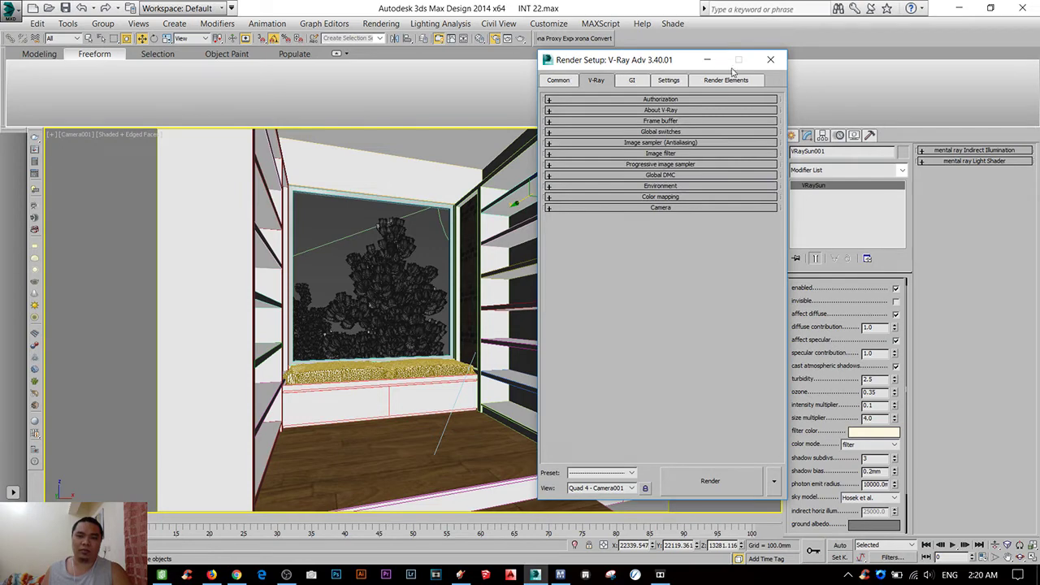
left_click(770, 60)
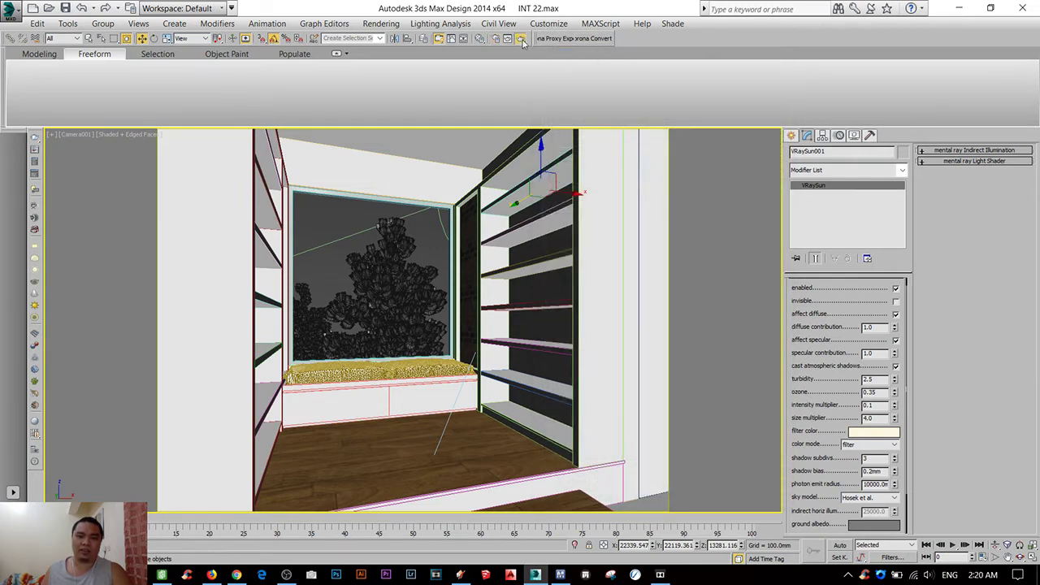
- Render Camera001 with Shift+Q, watching sky and trees appear in the V-Ray frame buffer
key("shift+q")
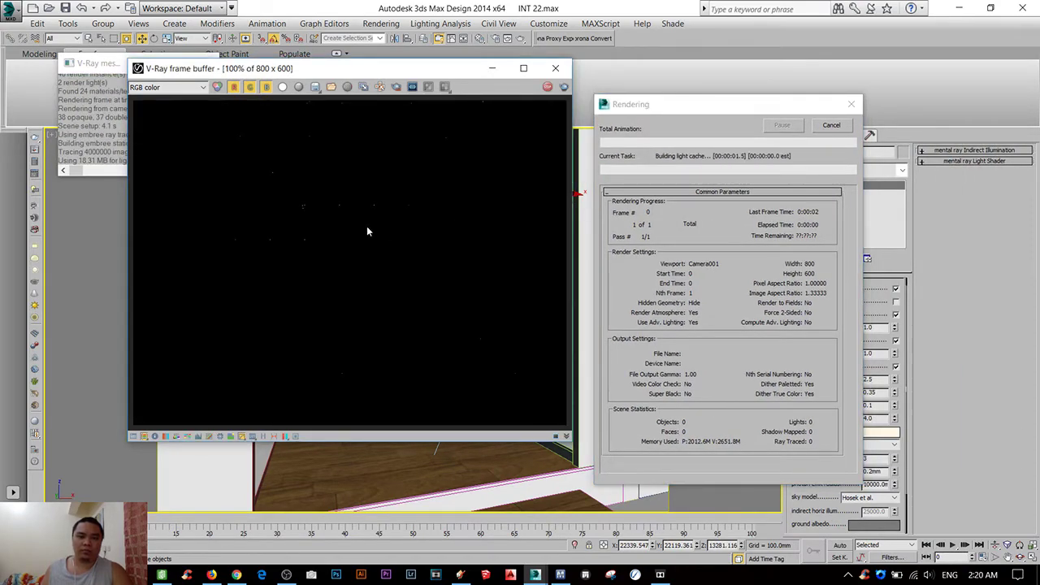
scroll(345, 296, "up", 1)
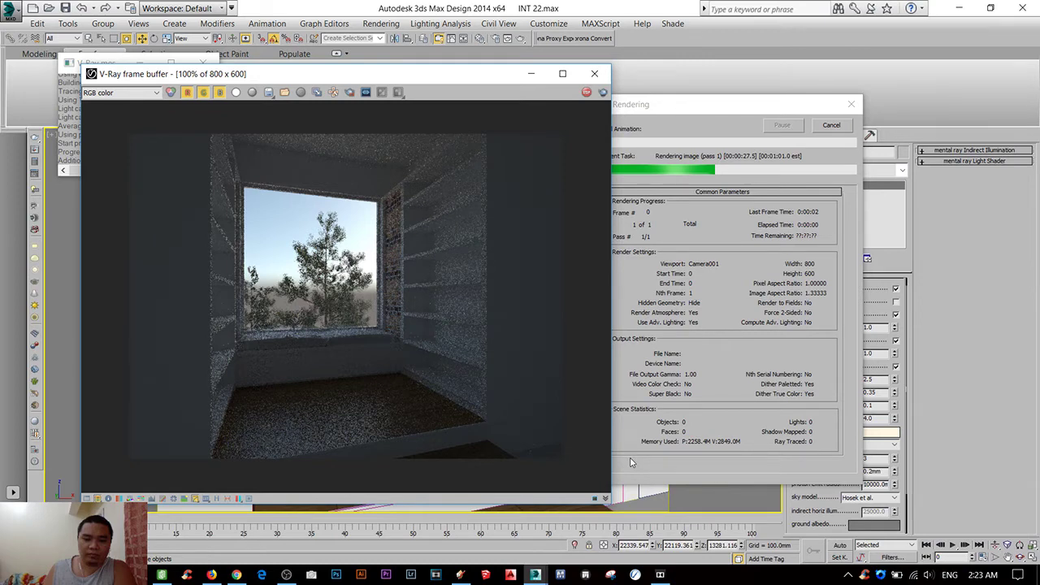
key("alt+Tab")
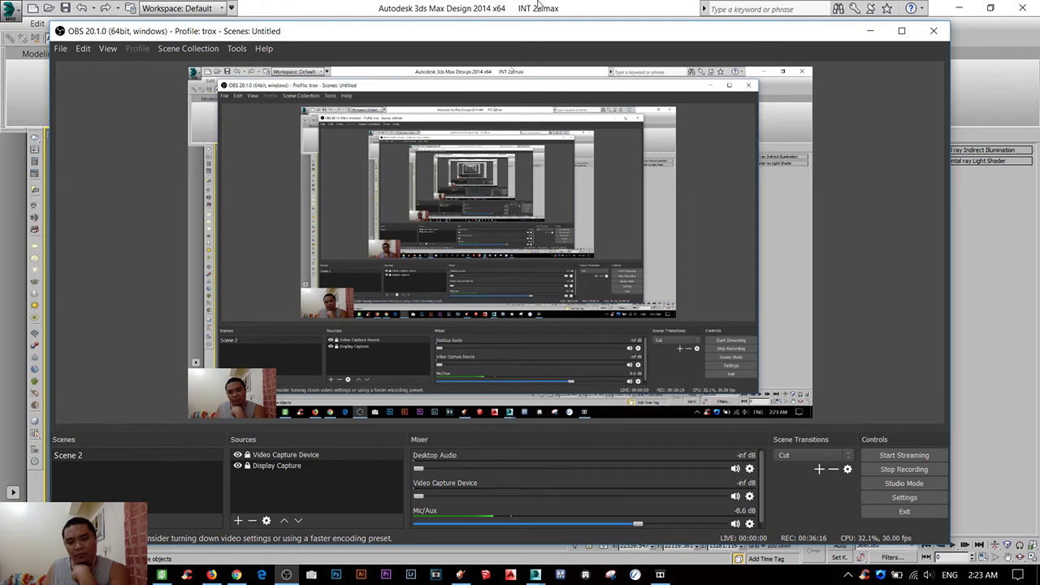
left_click(539, 7)
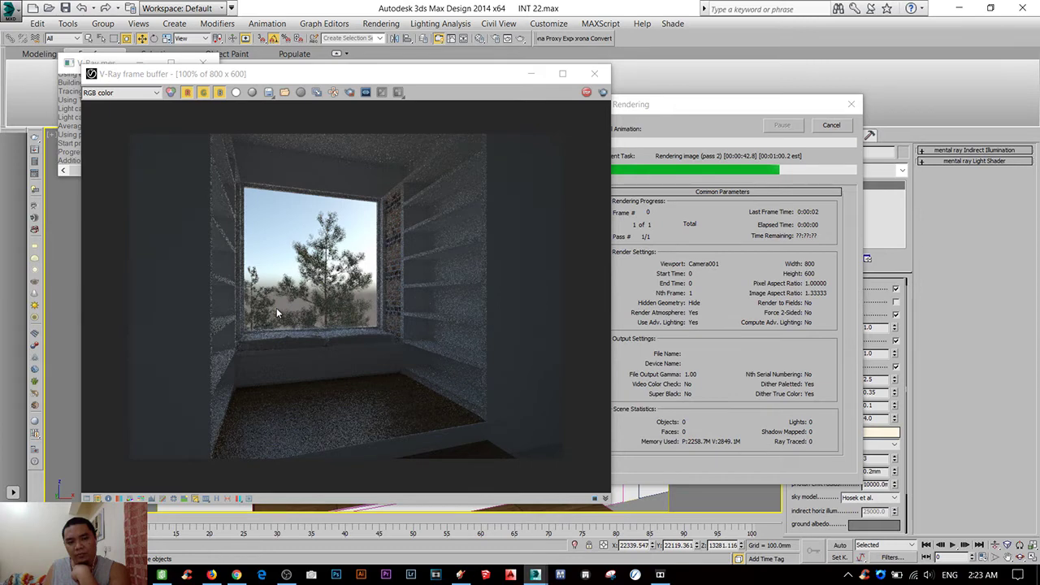
- Zoom the frame buffer to 200% to inspect, then close it once rendering finishes
scroll(277, 308, "up", 1)
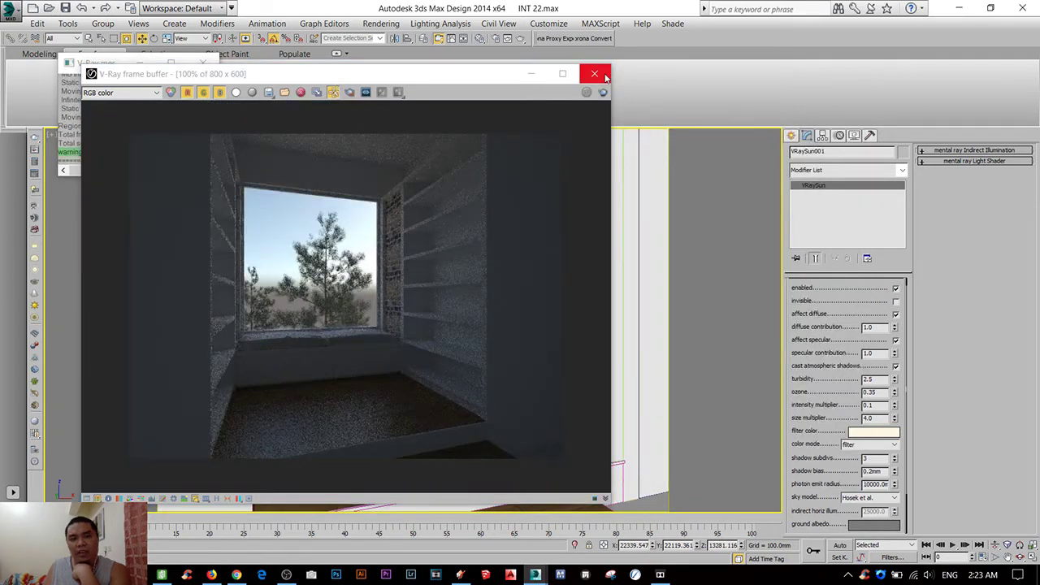
left_click(594, 73)
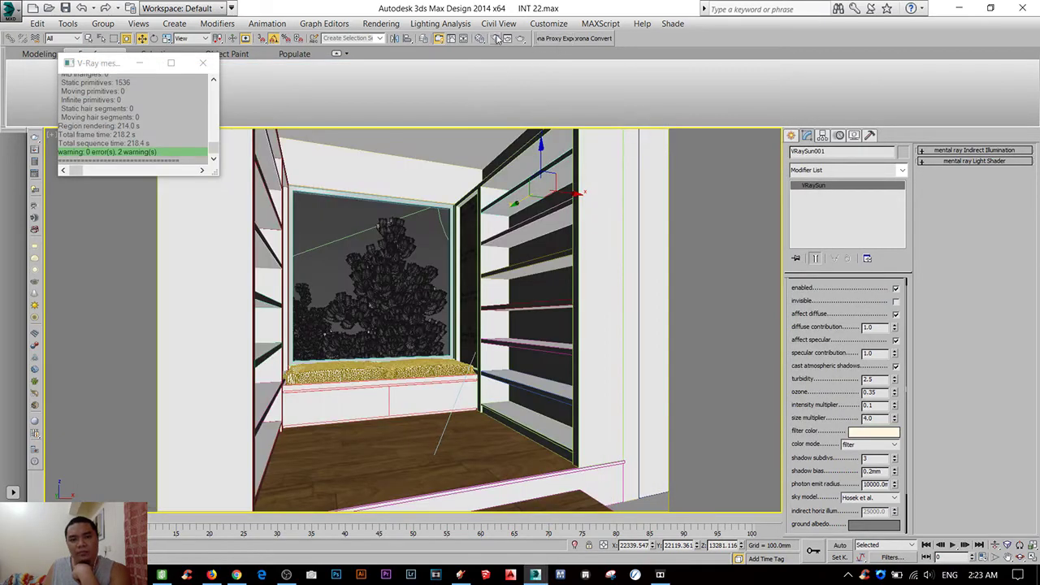
- Reopen render settings and collapse the frame buffer, global switches and progressive sampler rollouts
key("F10")
left_click_drag(606, 65, 504, 62)
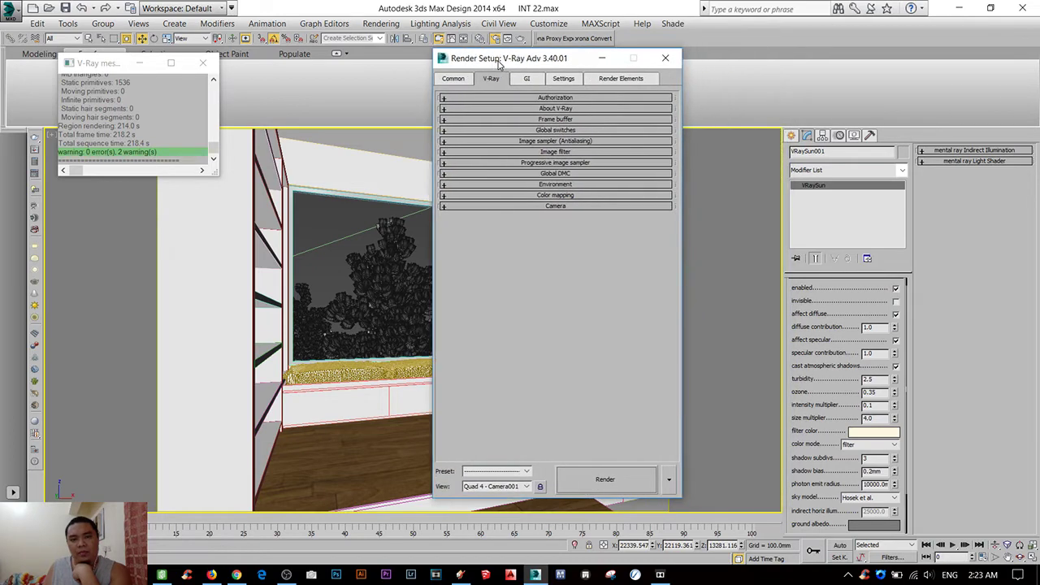
left_click(559, 132)
left_click(622, 145)
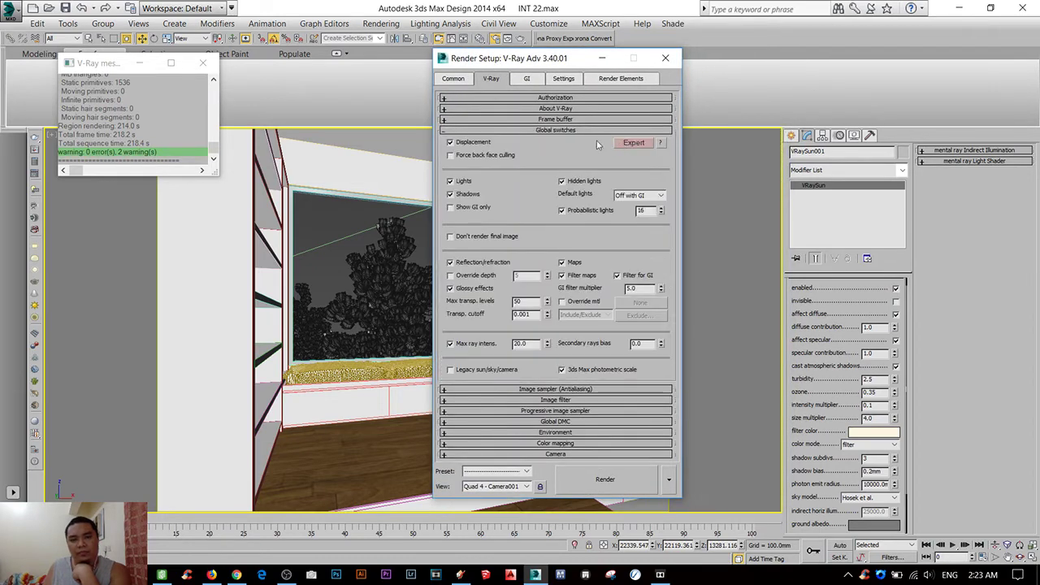
left_click(553, 130)
left_click(555, 141)
left_click(555, 140)
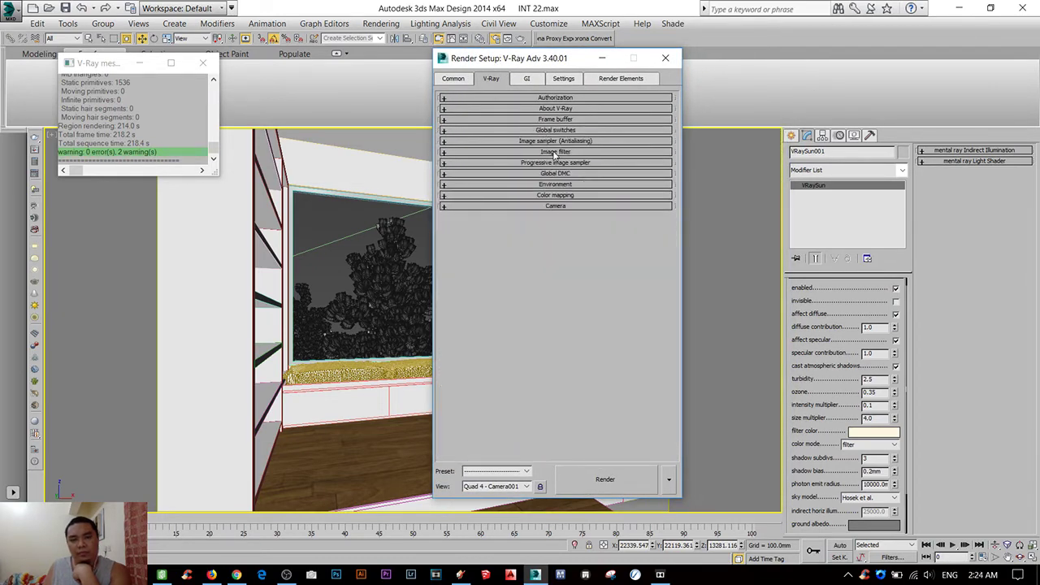
left_click(555, 152)
left_click(556, 152)
left_click(553, 162)
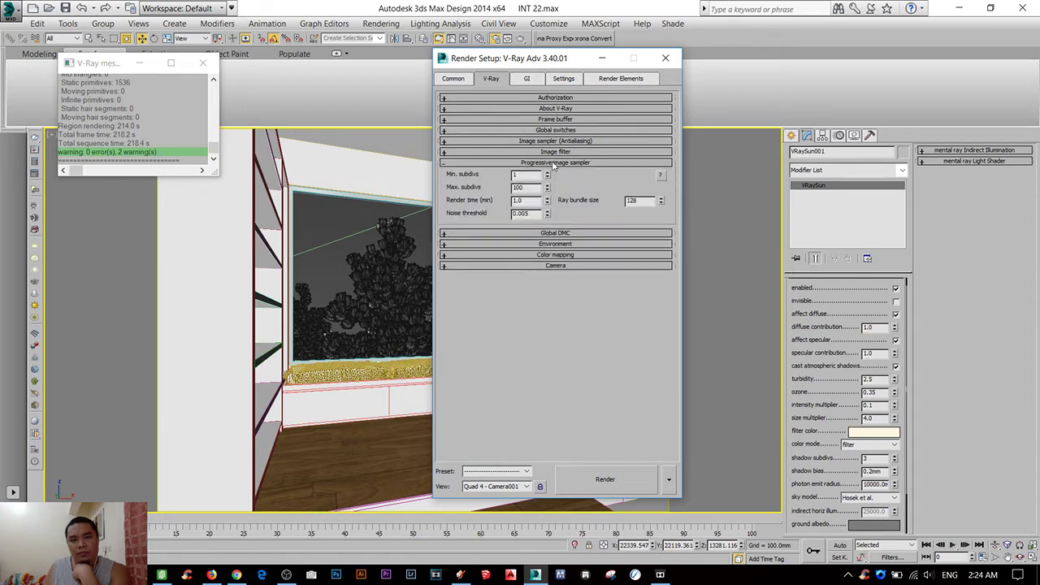
left_click(544, 162)
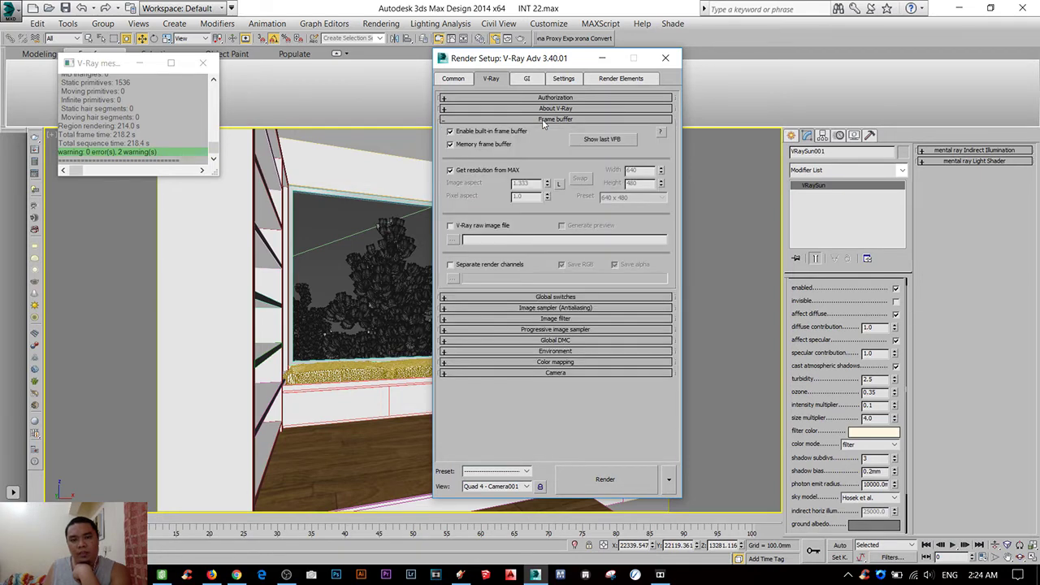
left_click(546, 119)
left_click(542, 130)
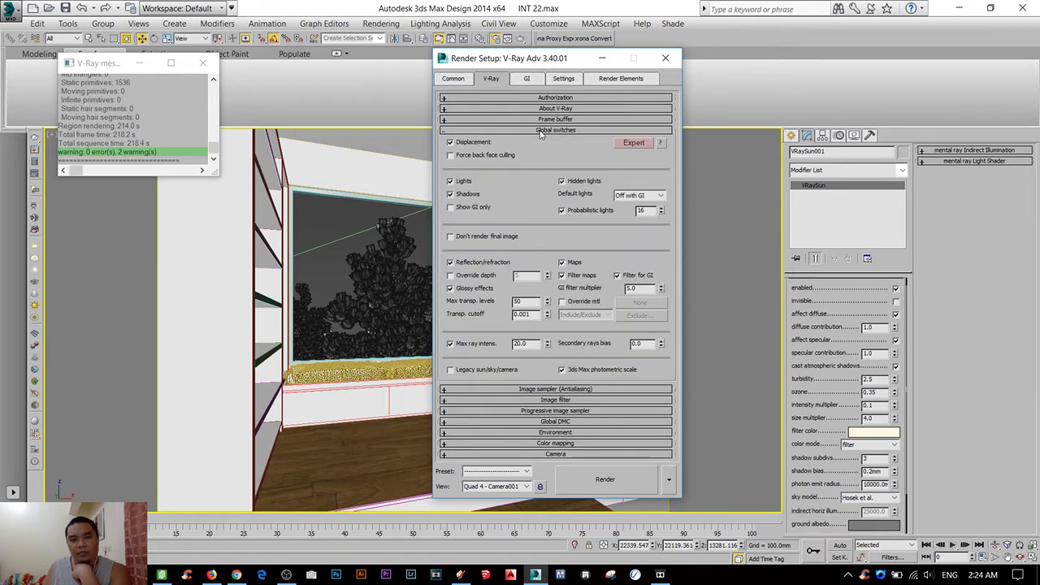
left_click(541, 130)
left_click(545, 140)
- Set the image sampler type to Bucket with expert options, keeping VRayLanczosFilter
left_click(528, 155)
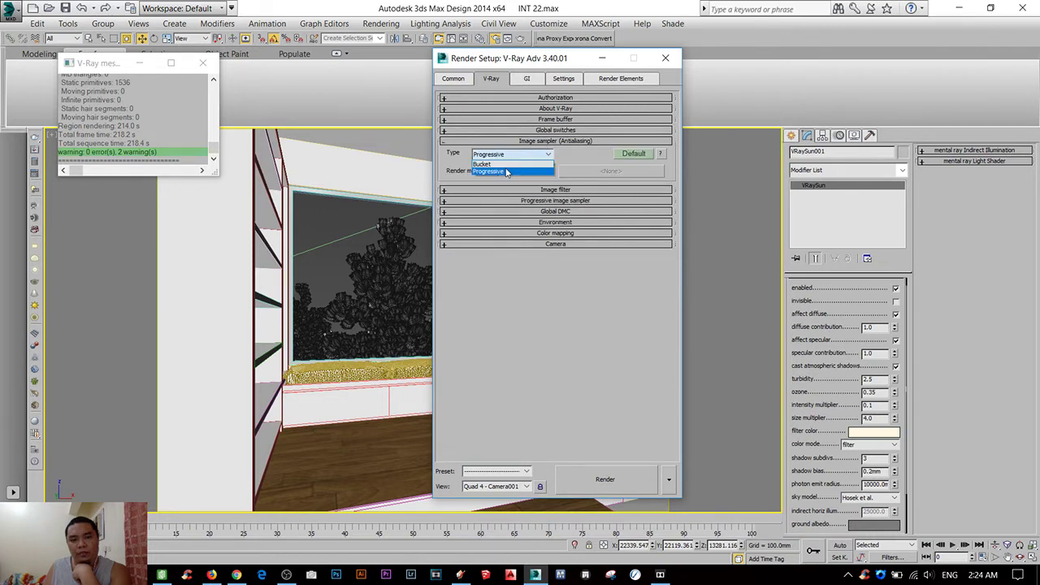
left_click(514, 164)
left_click(511, 155)
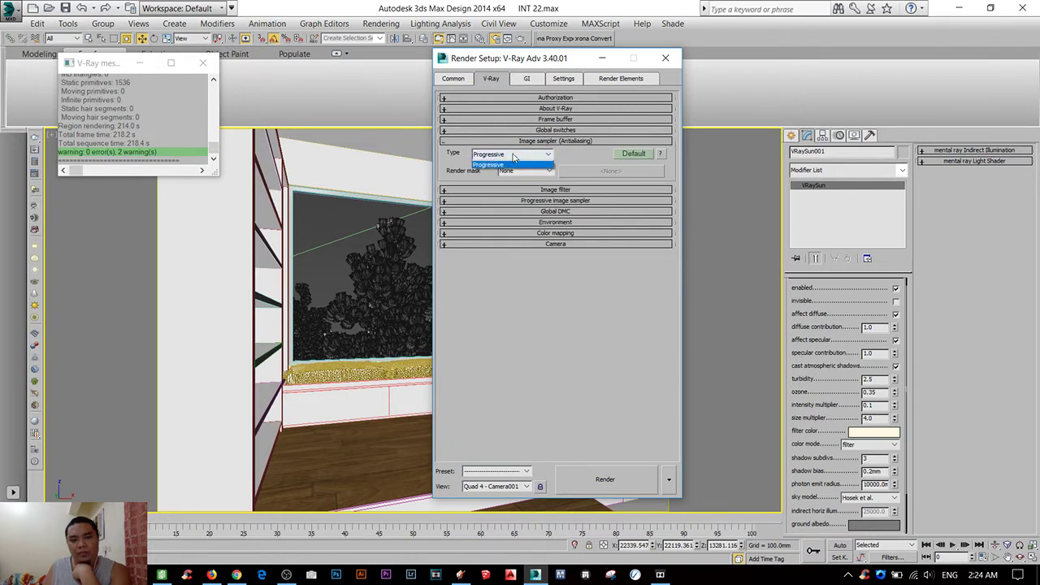
left_click(508, 163)
left_click(626, 154)
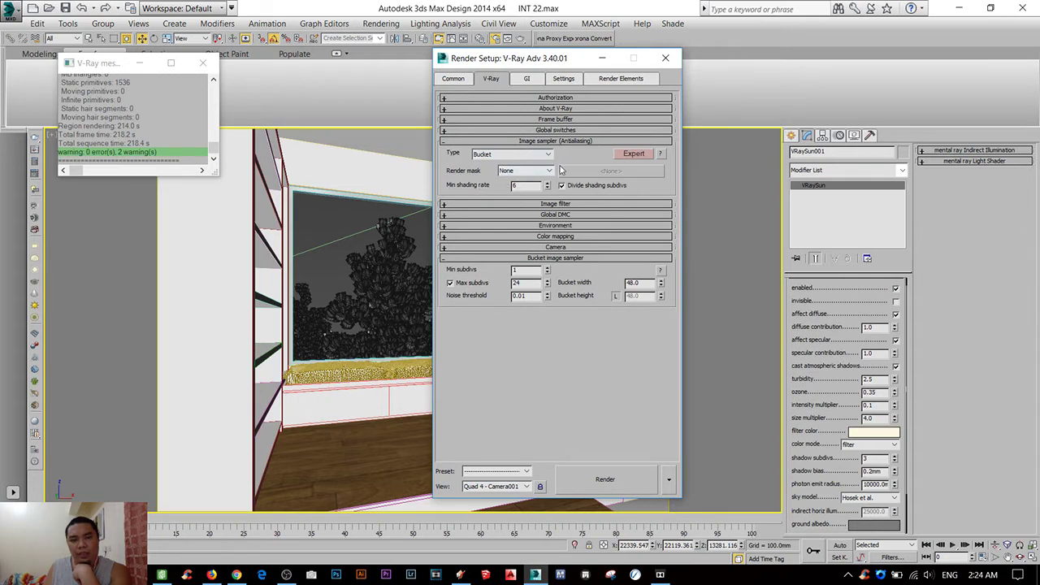
left_click(545, 204)
left_click(562, 216)
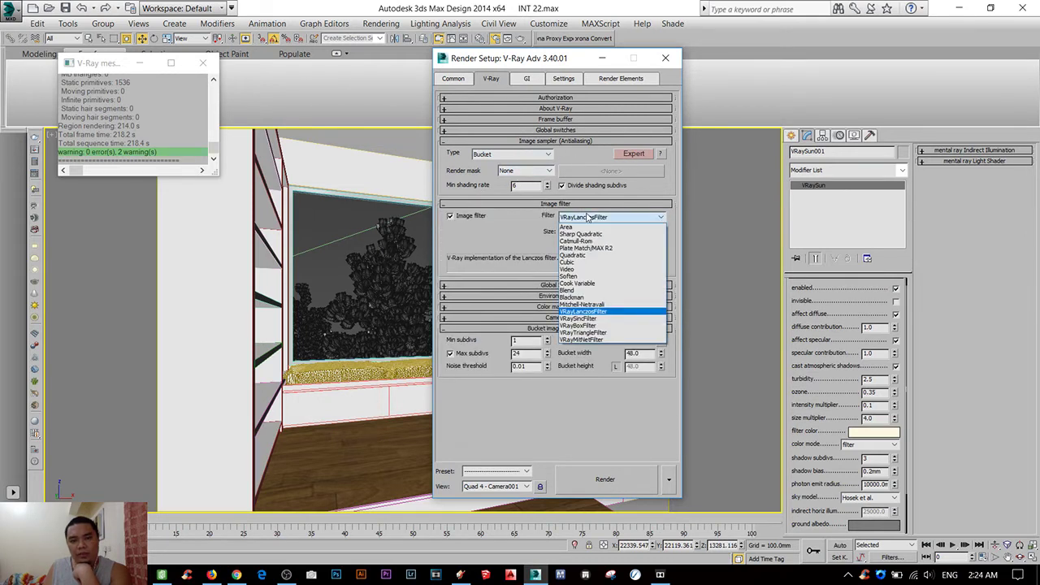
left_click(559, 215)
- Switch Global DMC to advanced mode and start a new 800x600 render
left_click(536, 286)
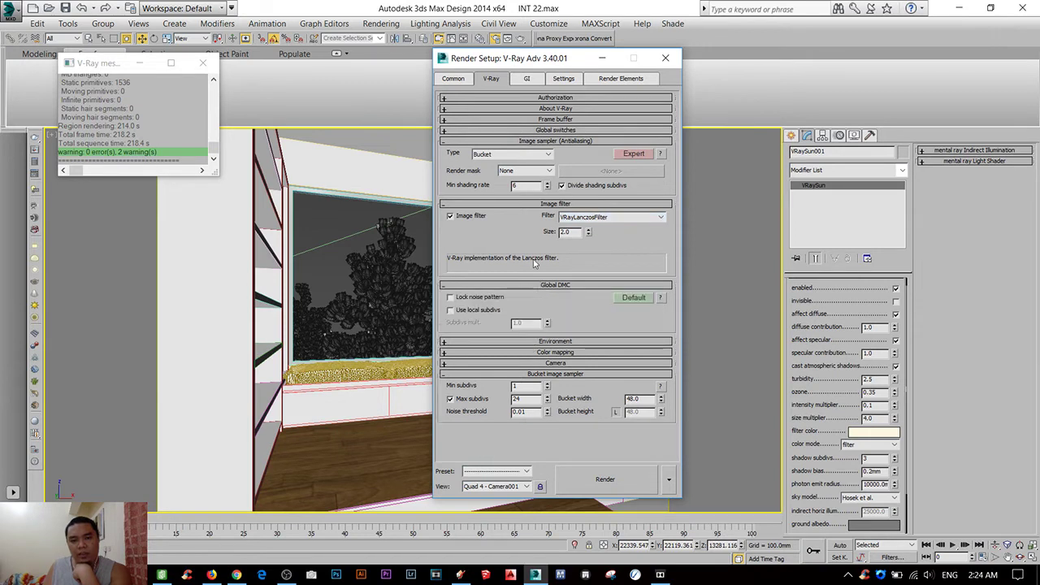
left_click(633, 297)
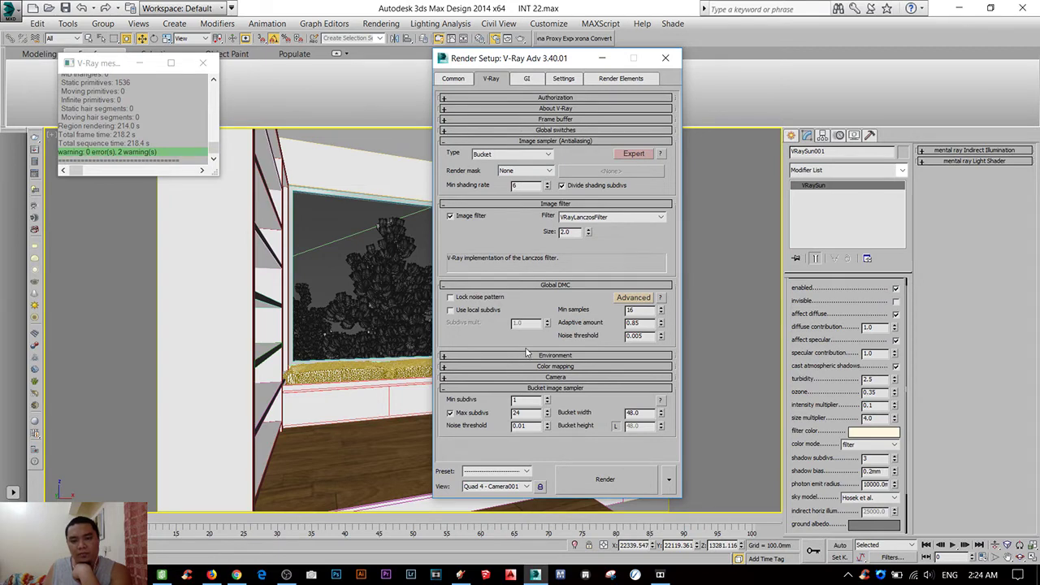
left_click(601, 477)
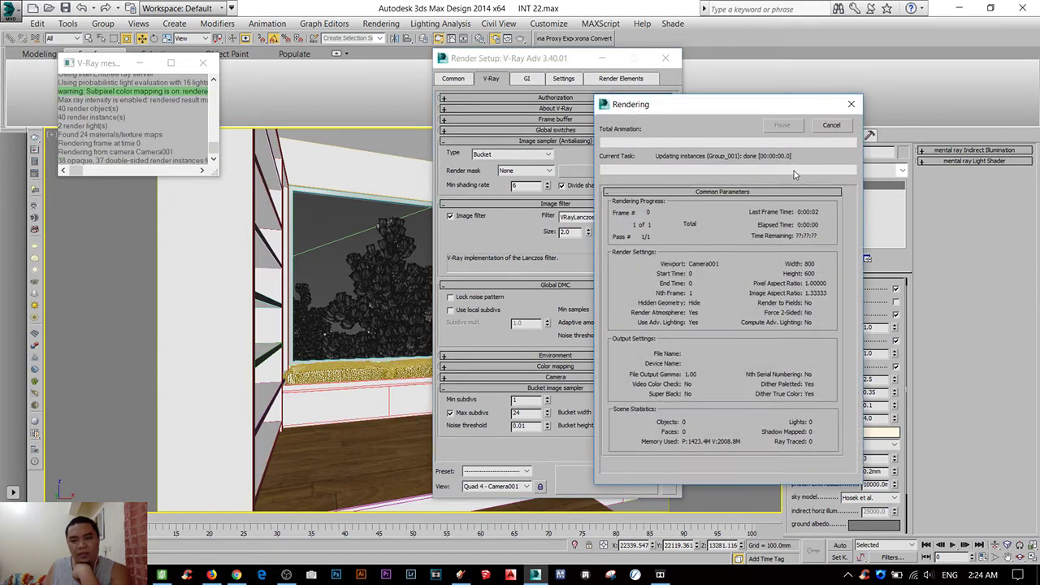
- Rearrange the GI rollouts and set the primary GI engine to Irradiance map
left_click(526, 78)
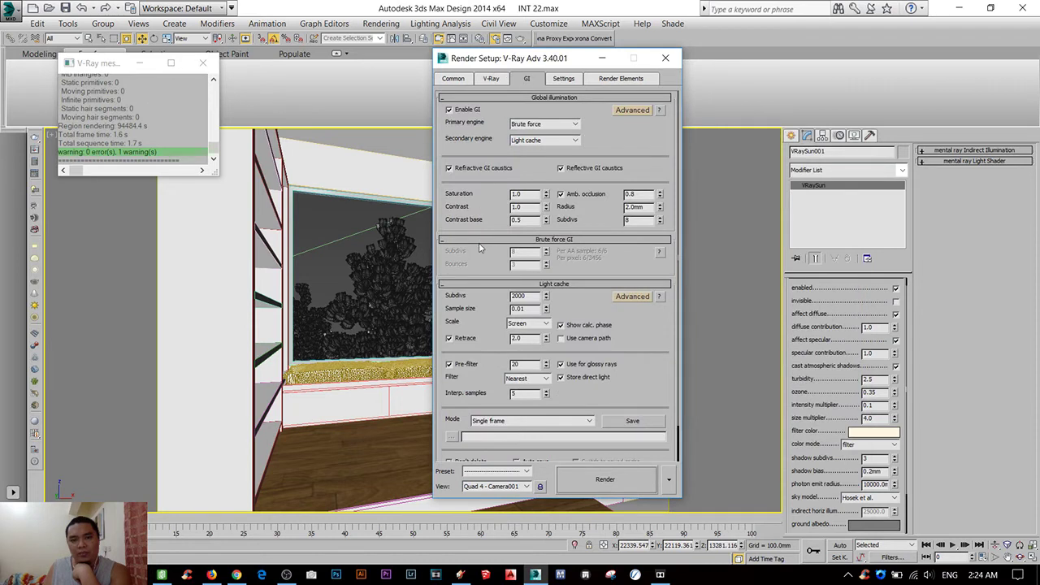
left_click_drag(482, 241, 480, 144)
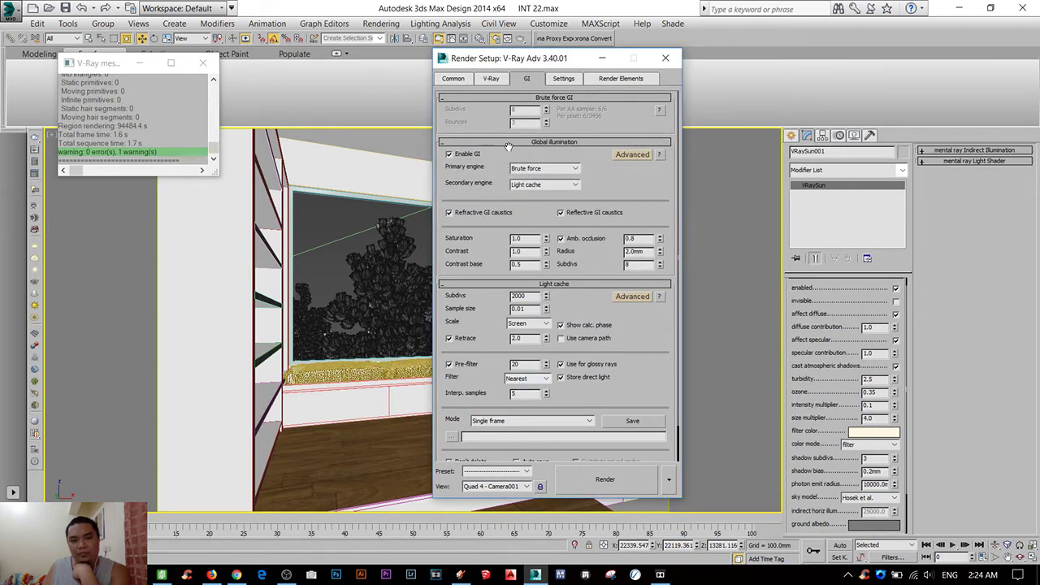
left_click(503, 143)
left_click_drag(511, 154, 508, 146)
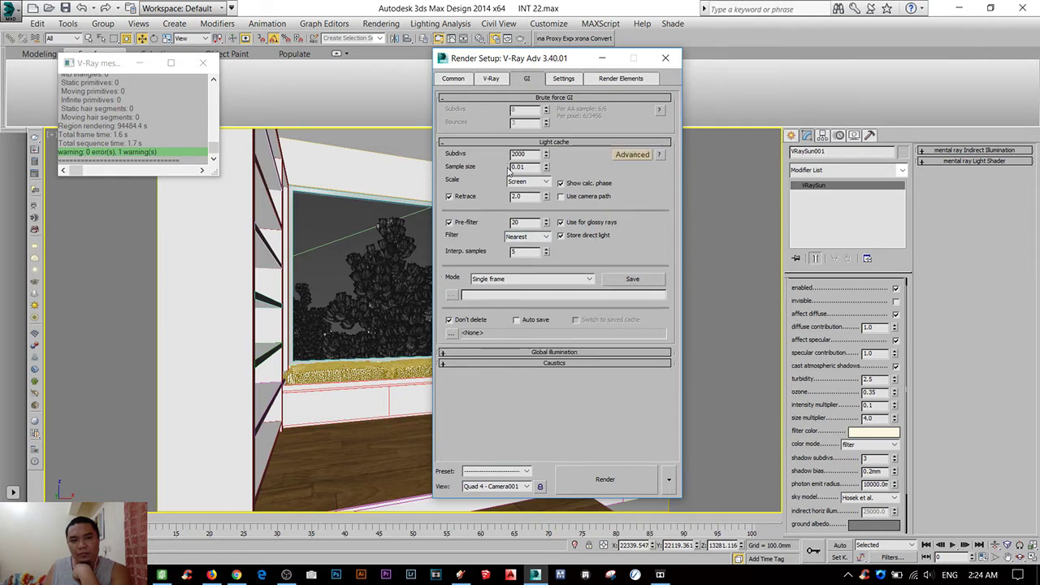
left_click_drag(517, 356, 510, 100)
left_click(512, 109)
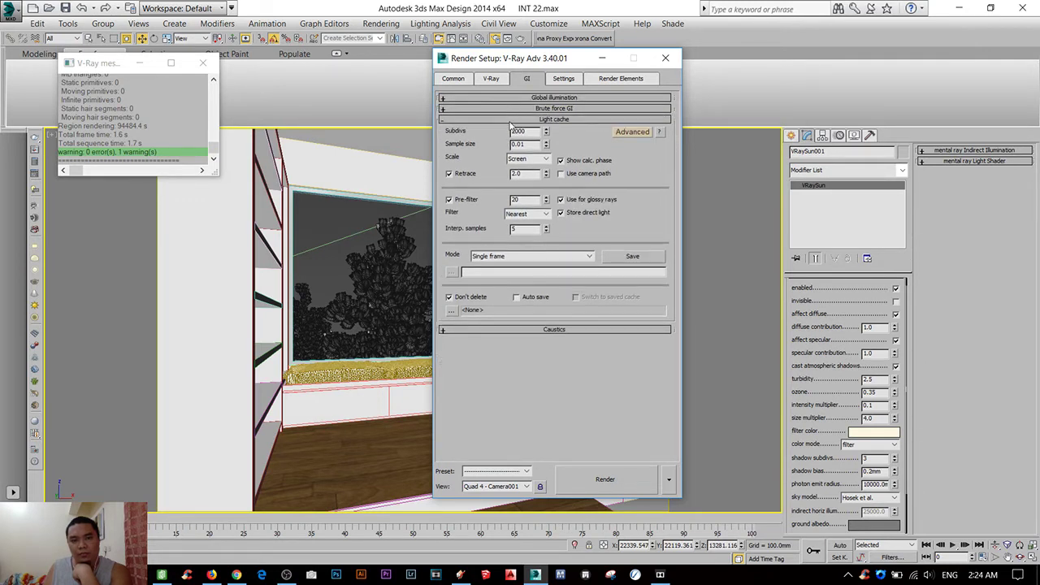
left_click(518, 108)
left_click(524, 98)
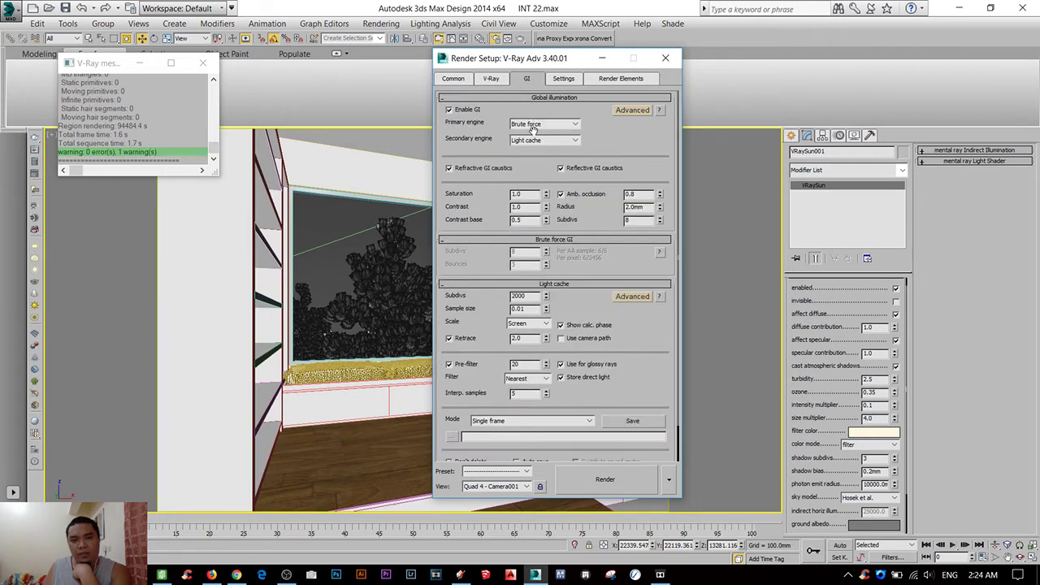
left_click(544, 124)
left_click(542, 133)
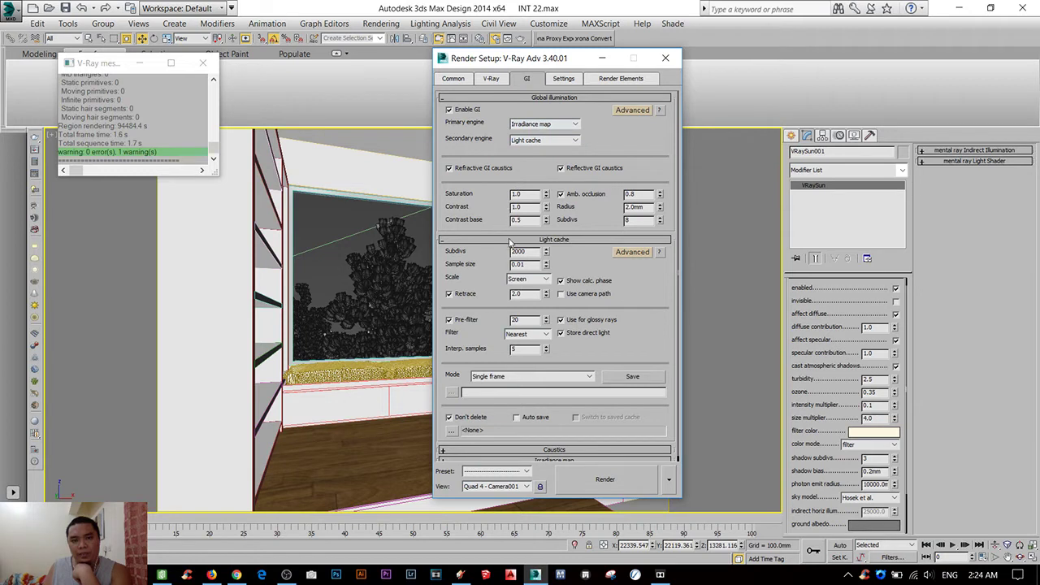
- Set Light cache subdivs to 1000 and edit its sample size
double_click(517, 251)
type("1000")
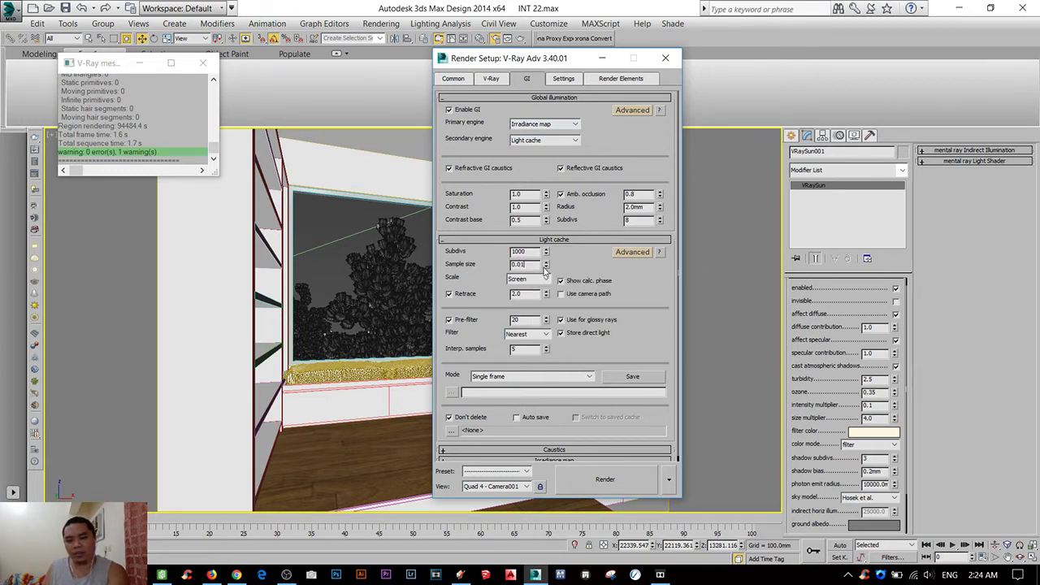
double_click(530, 266)
type("0.002")
type("0.012")
scroll(482, 231, "down", 1)
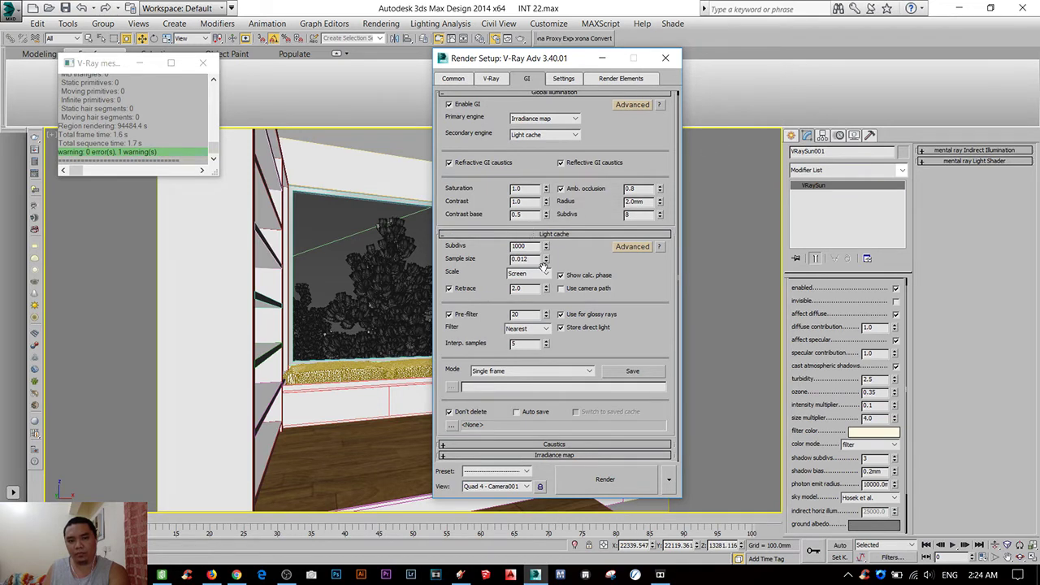
left_click(553, 234)
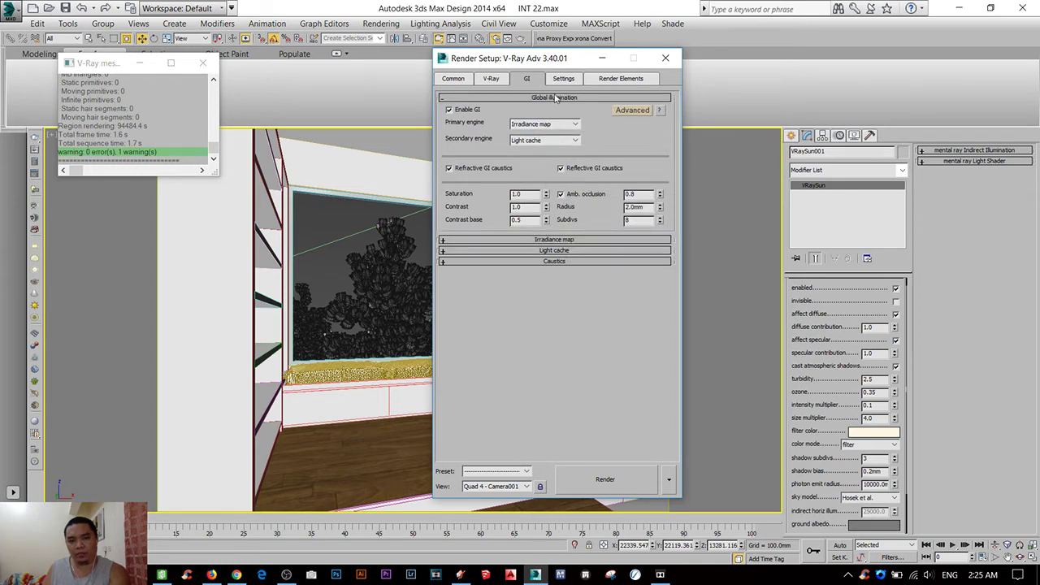
- Set the irradiance map preset to Low (subdivs 50, interp. samples 20) and close Render Setup
left_click(557, 99)
left_click(557, 109)
left_click(542, 122)
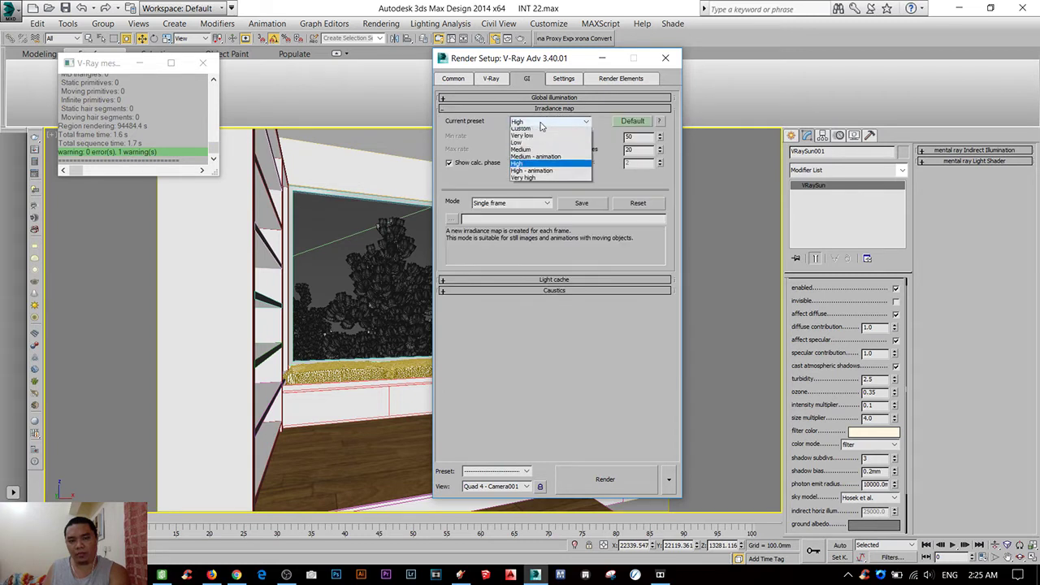
left_click(528, 152)
left_click(536, 122)
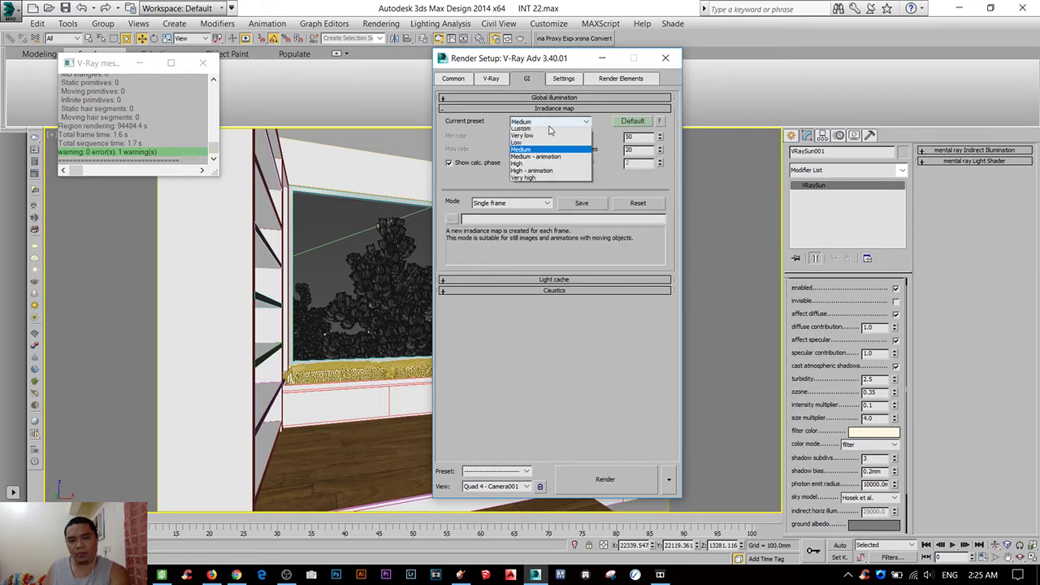
left_click(522, 148)
left_click(632, 121)
left_click(615, 109)
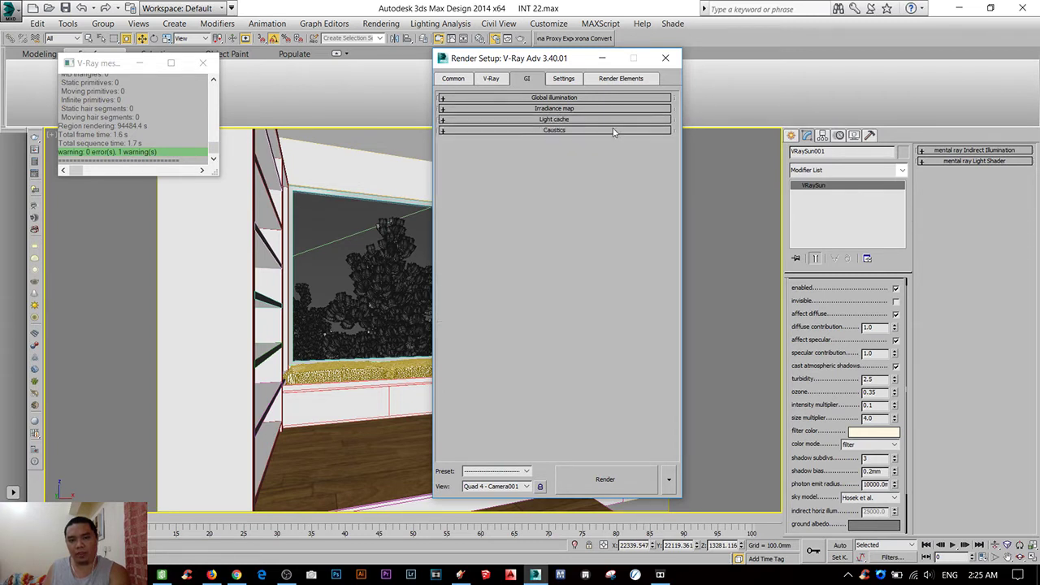
left_click(615, 109)
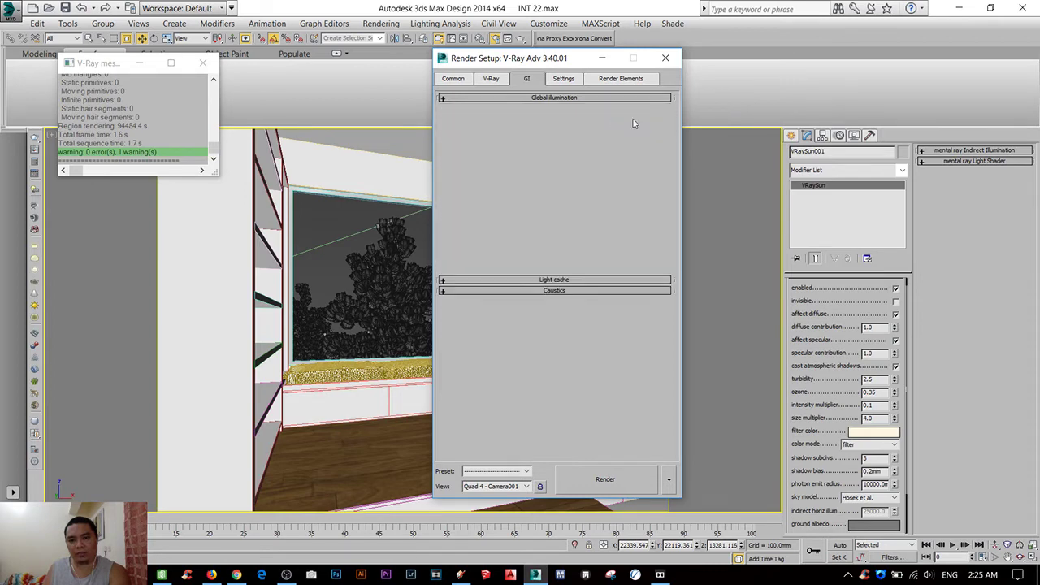
left_click(665, 58)
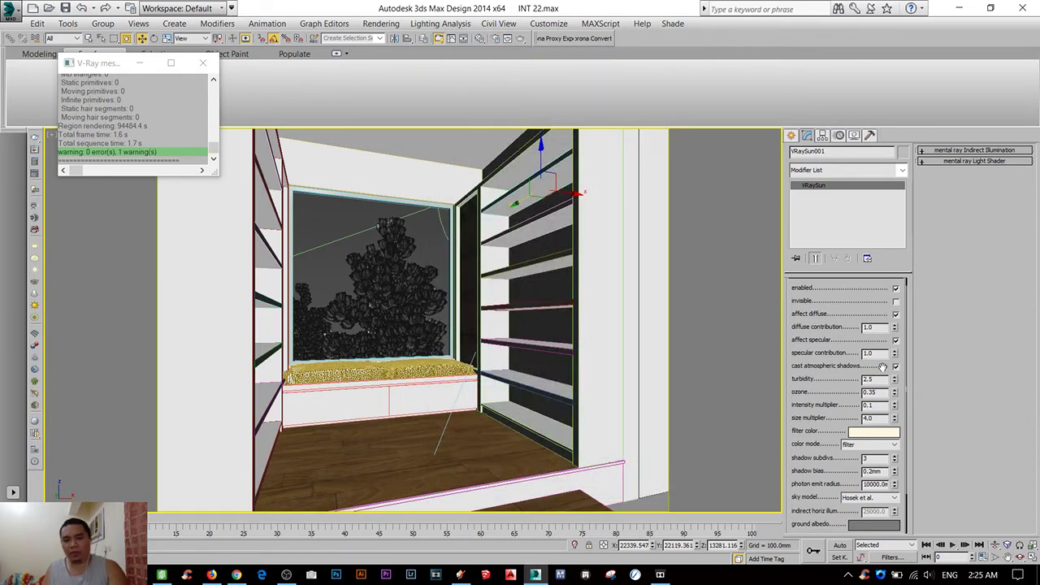
- Select the window glass and turn on Affect shadows in its GLASS material
left_click(359, 308)
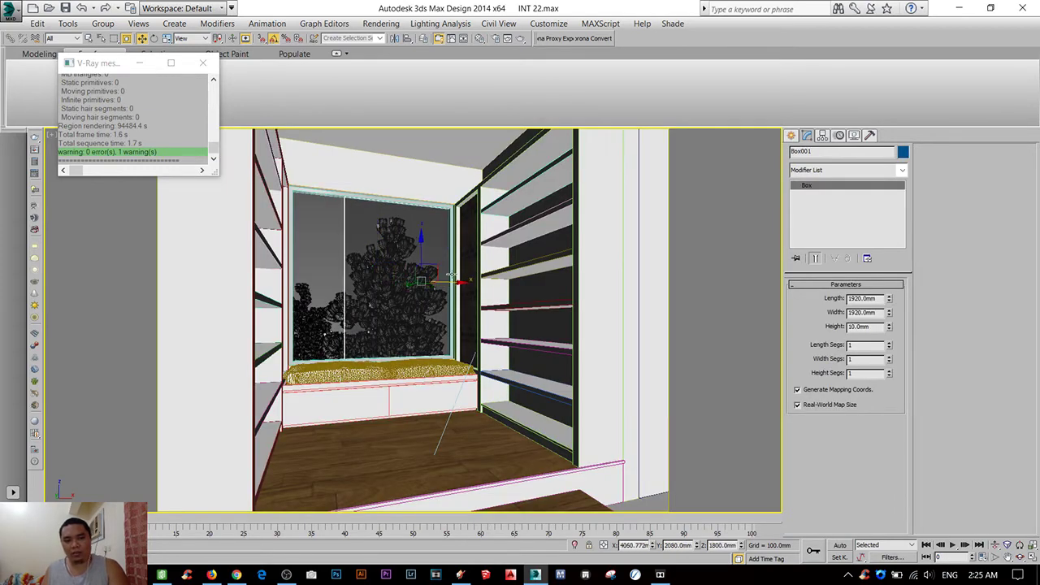
key("p")
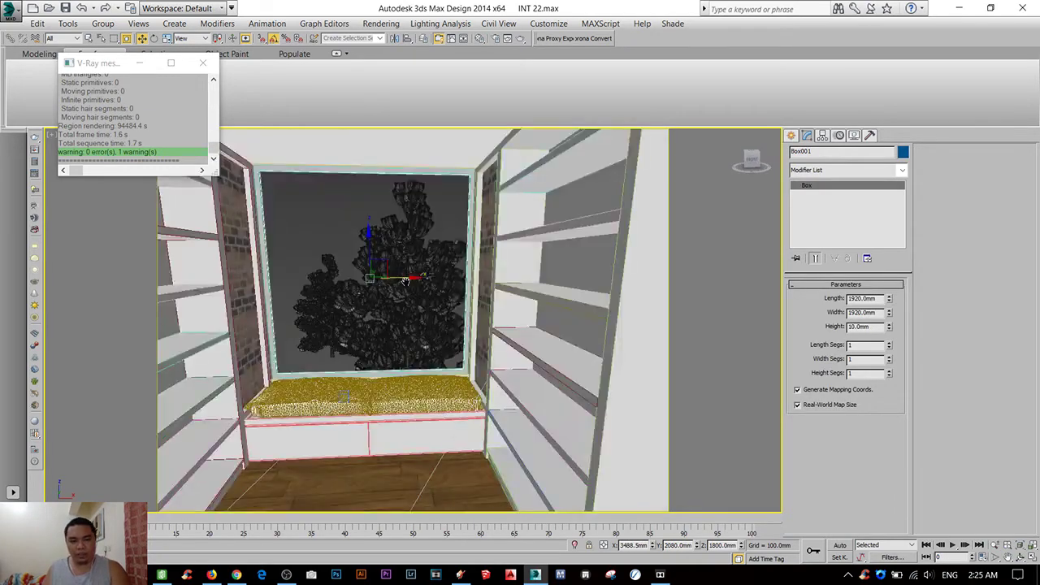
key("m")
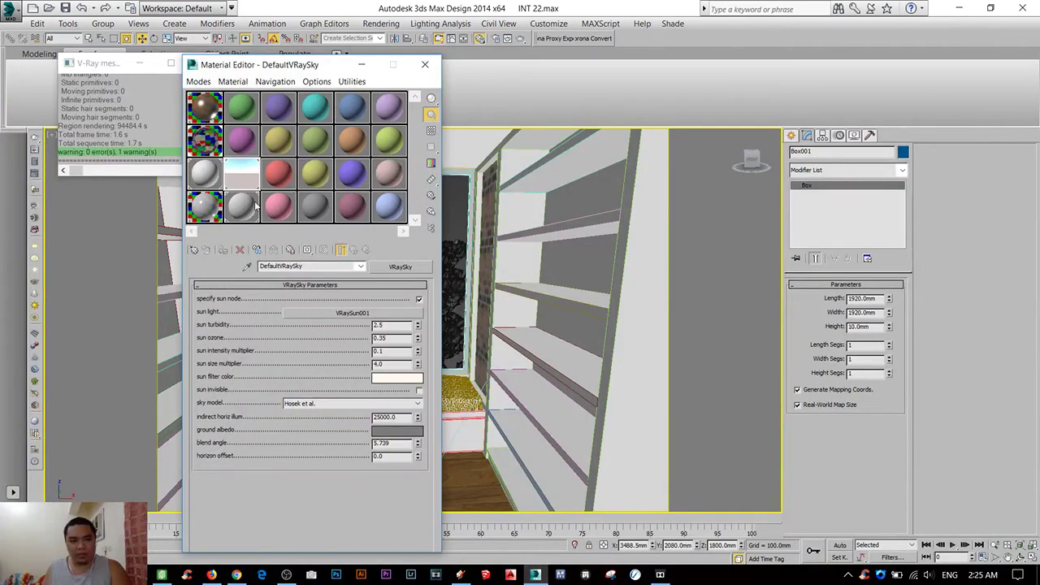
left_click(204, 200)
scroll(228, 398, "down", 5)
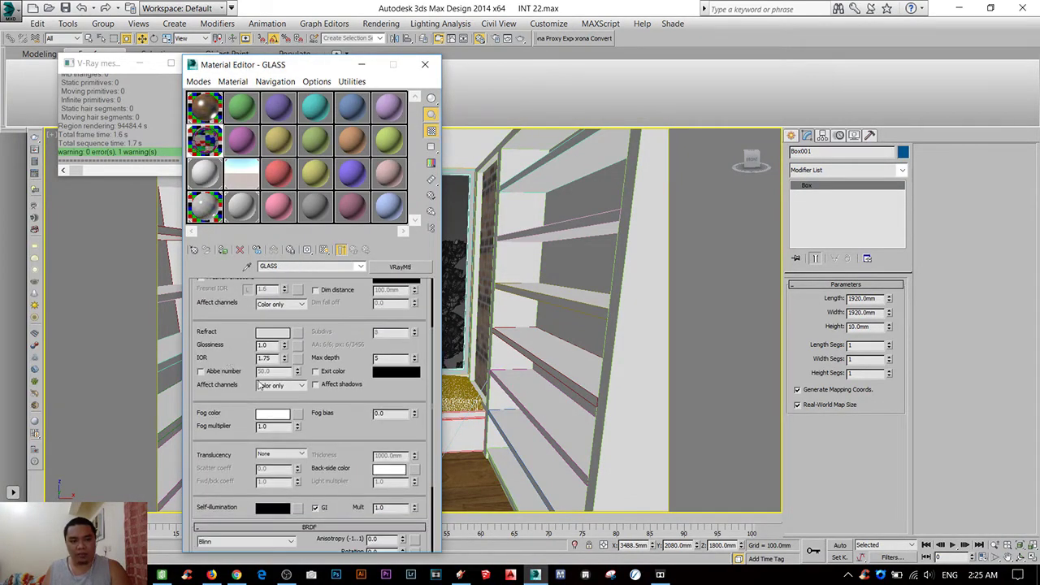
left_click(315, 384)
- Set the GLASS refraction colour to 239 and close the Material Editor
scroll(252, 347, "up", 1)
left_click(266, 351)
left_click(331, 209)
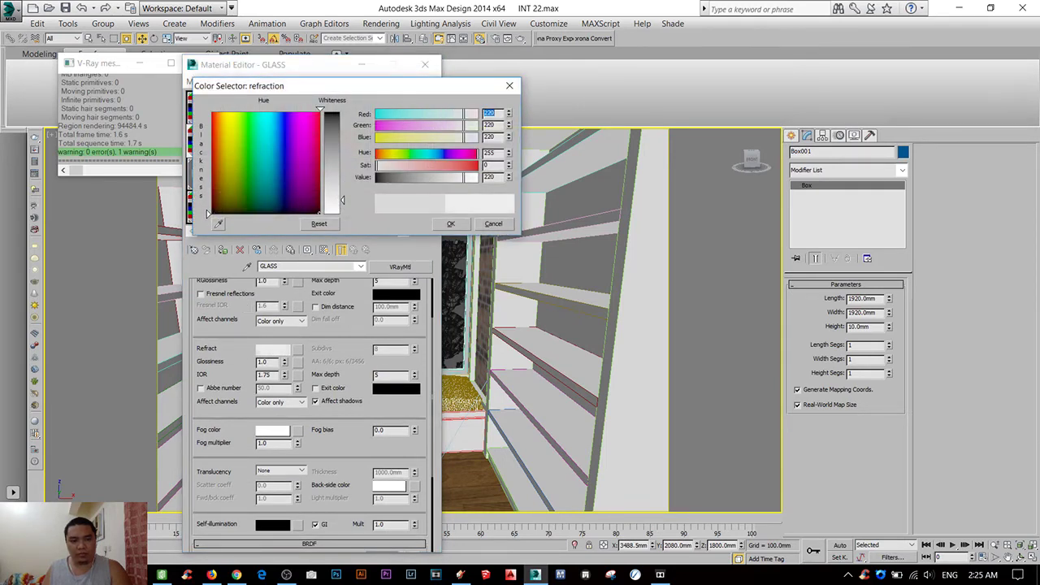
left_click_drag(342, 213, 342, 207)
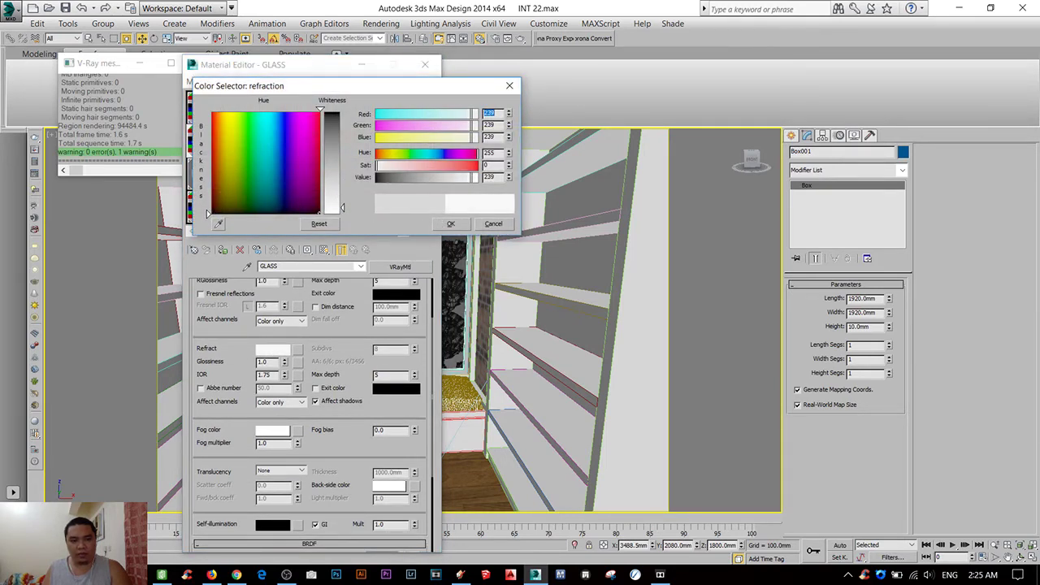
left_click(452, 224)
left_click(424, 64)
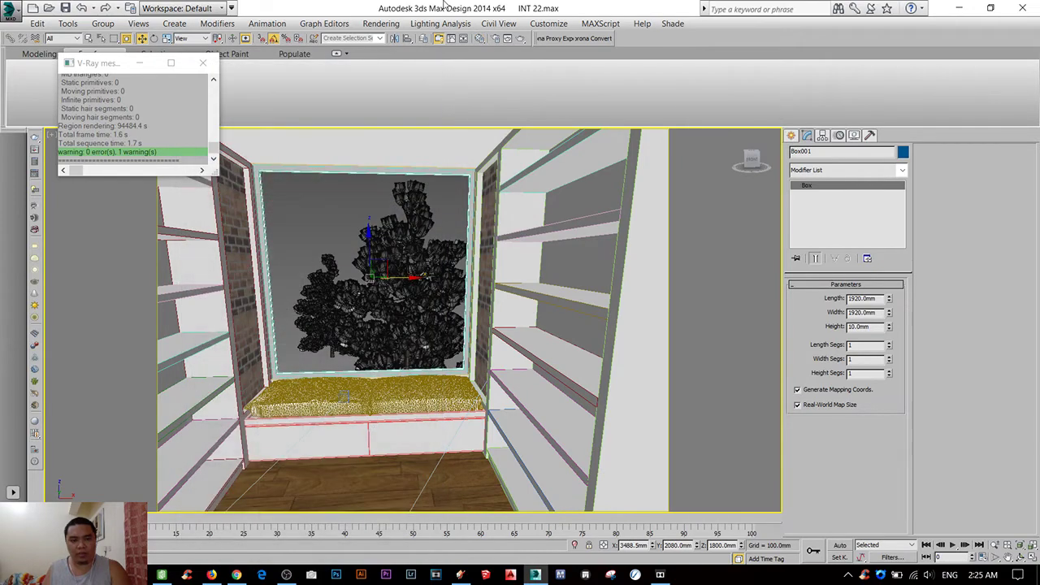
- Render Camera001 and zoom and pan the V-Ray frame buffer toward the window during prepasses
key("c")
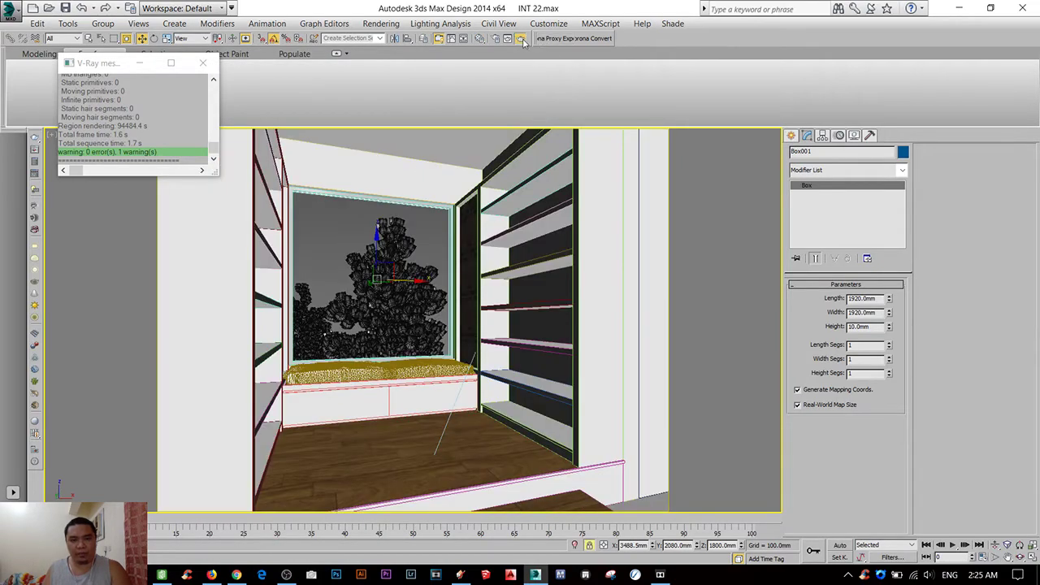
left_click(520, 38)
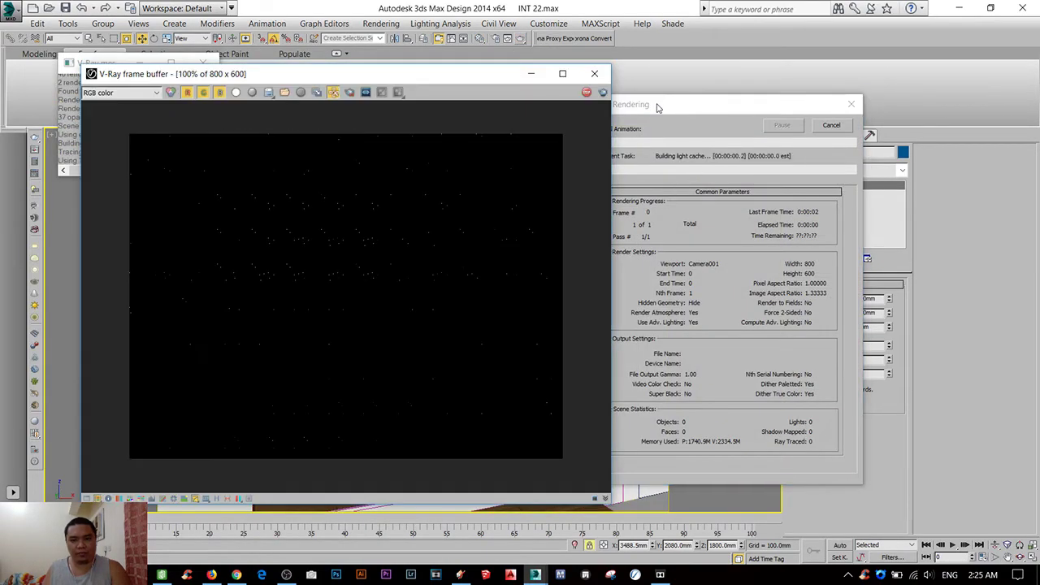
left_click_drag(660, 104, 697, 79)
left_click(453, 246)
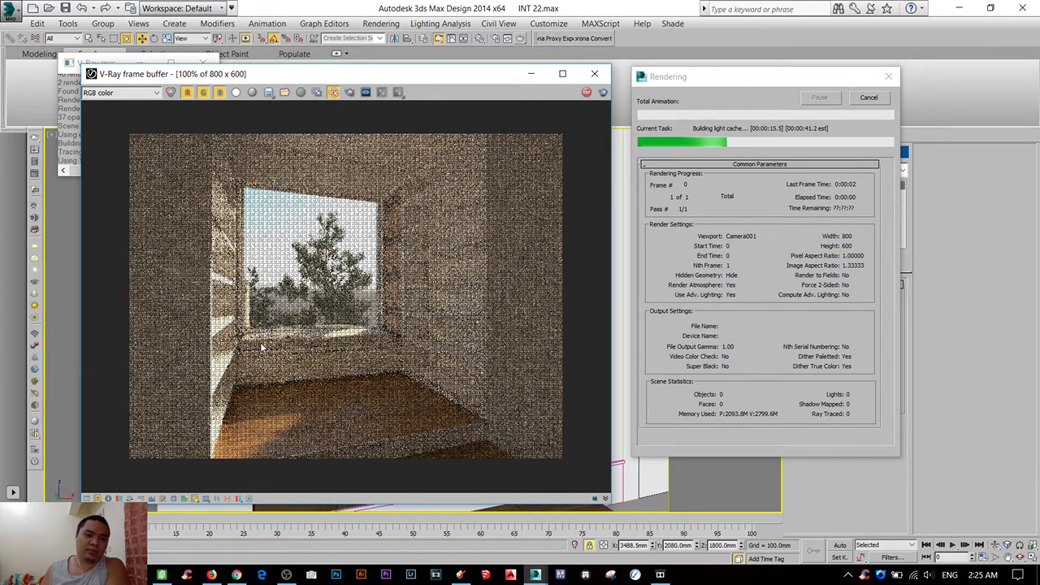
scroll(262, 348, "up", 1)
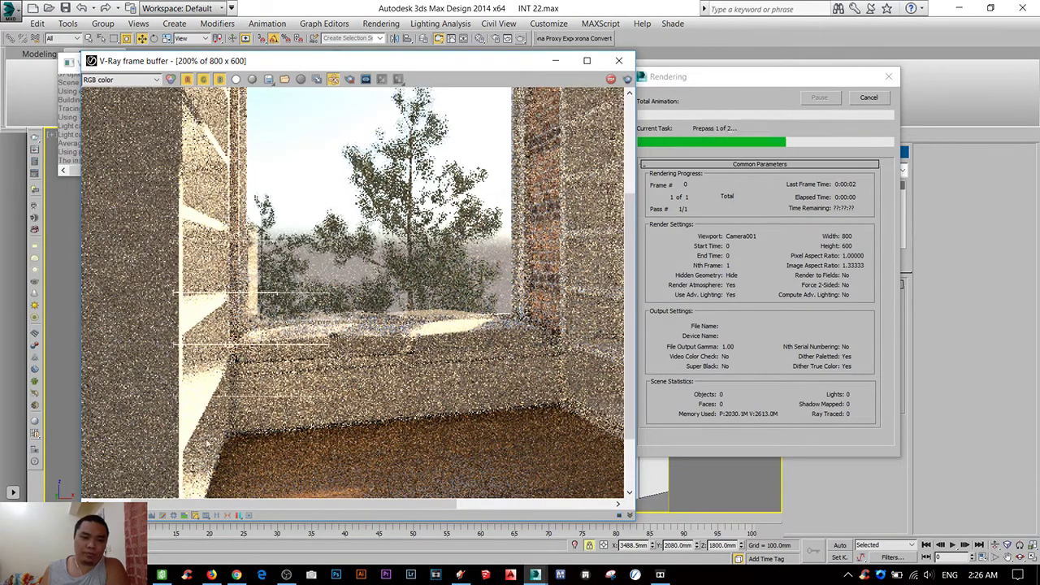
middle_click_drag(235, 367, 252, 296)
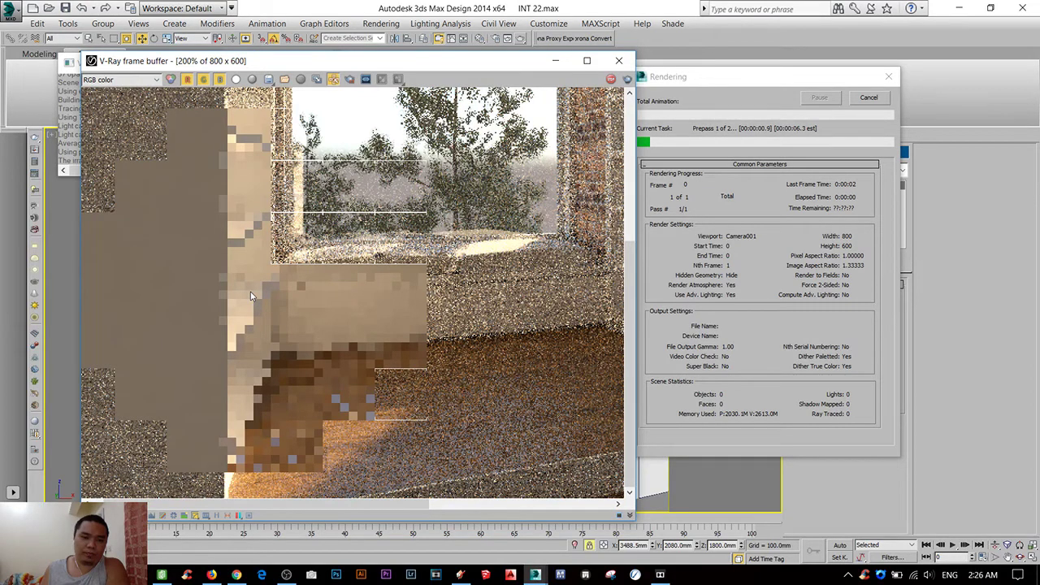
scroll(252, 296, "down", 1)
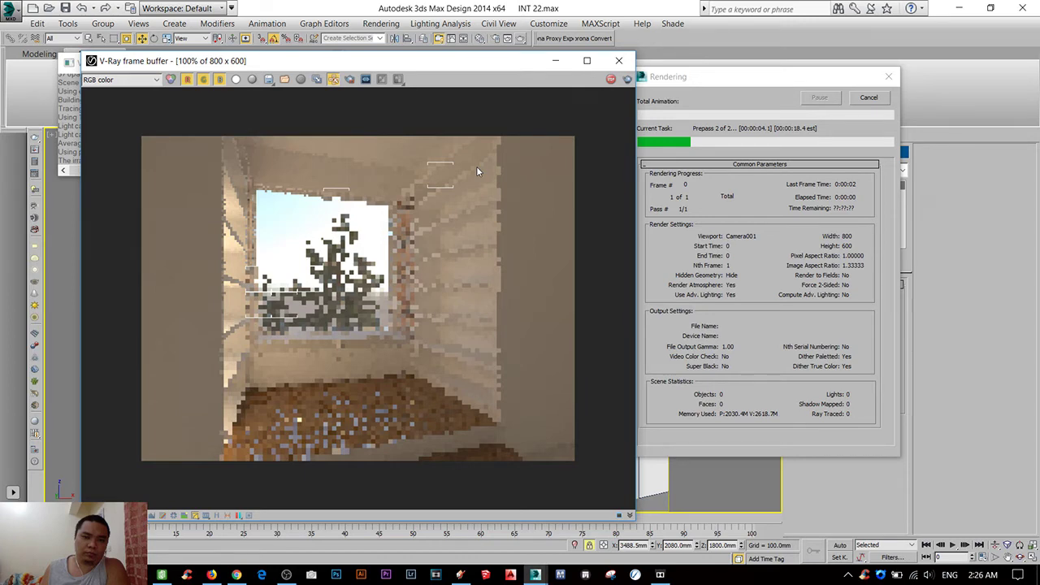
left_click(286, 574)
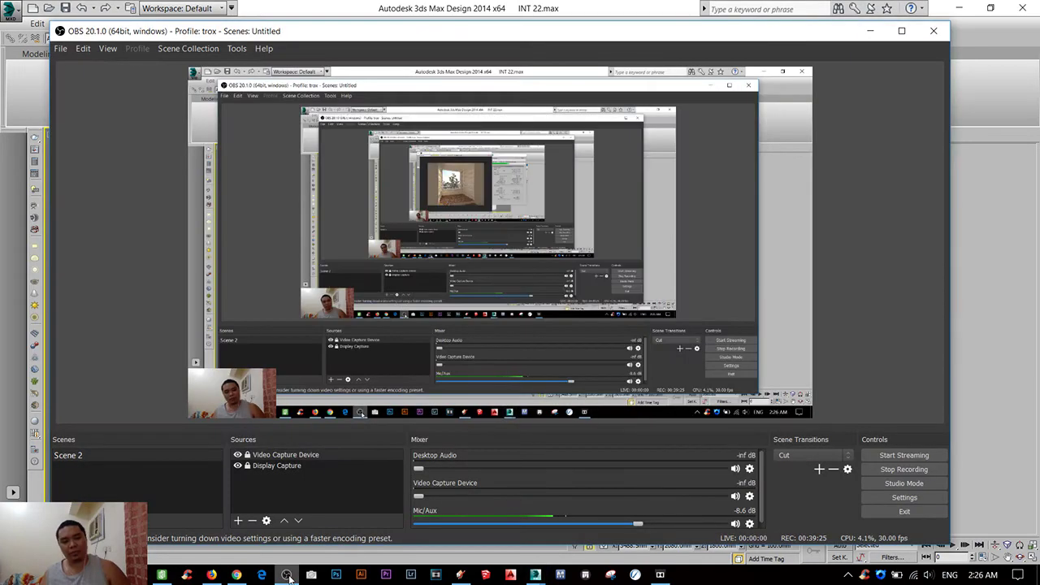
left_click(287, 574)
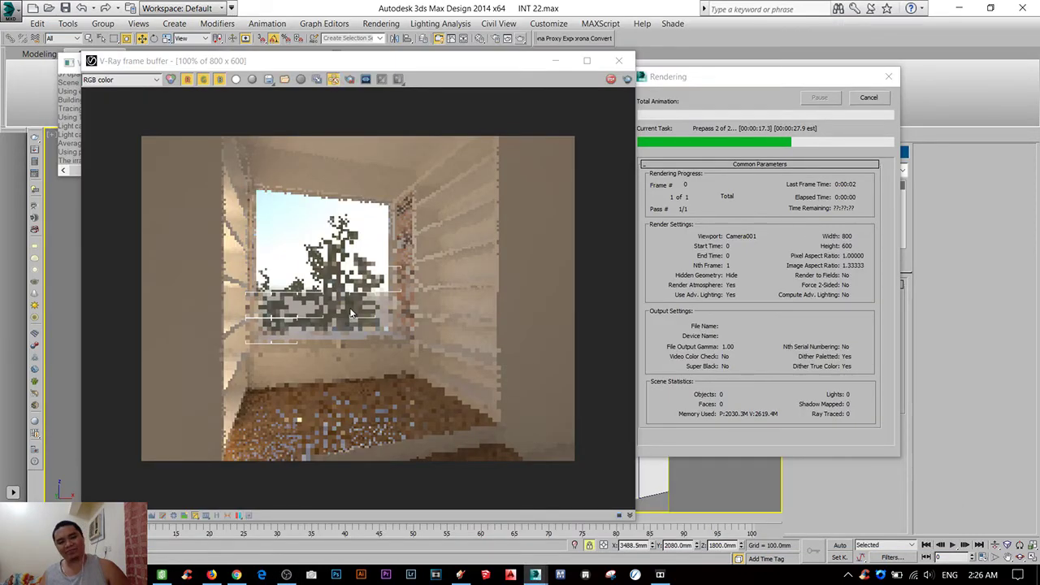
left_click(351, 313)
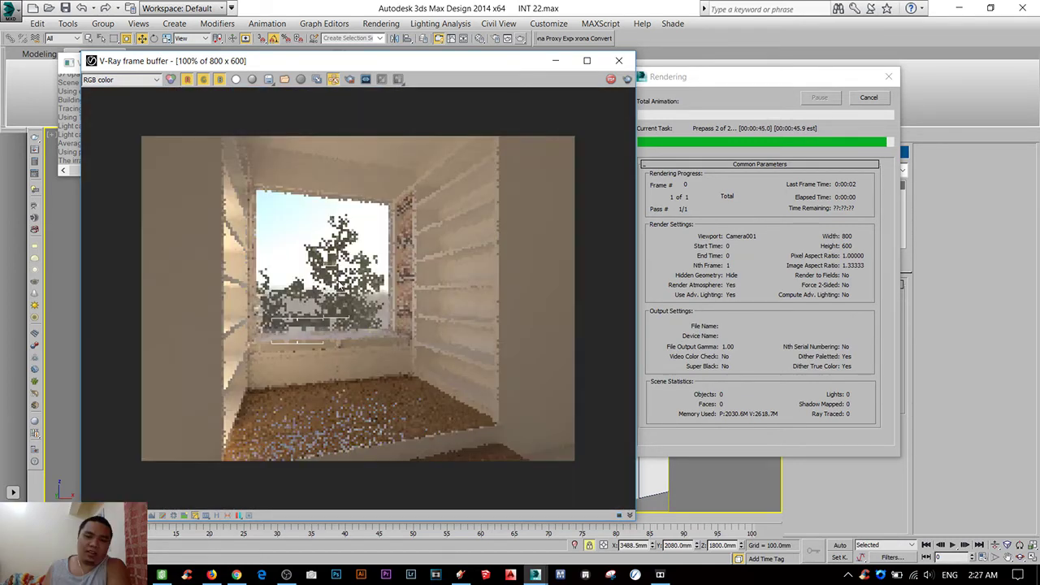
scroll(329, 339, "down", 1)
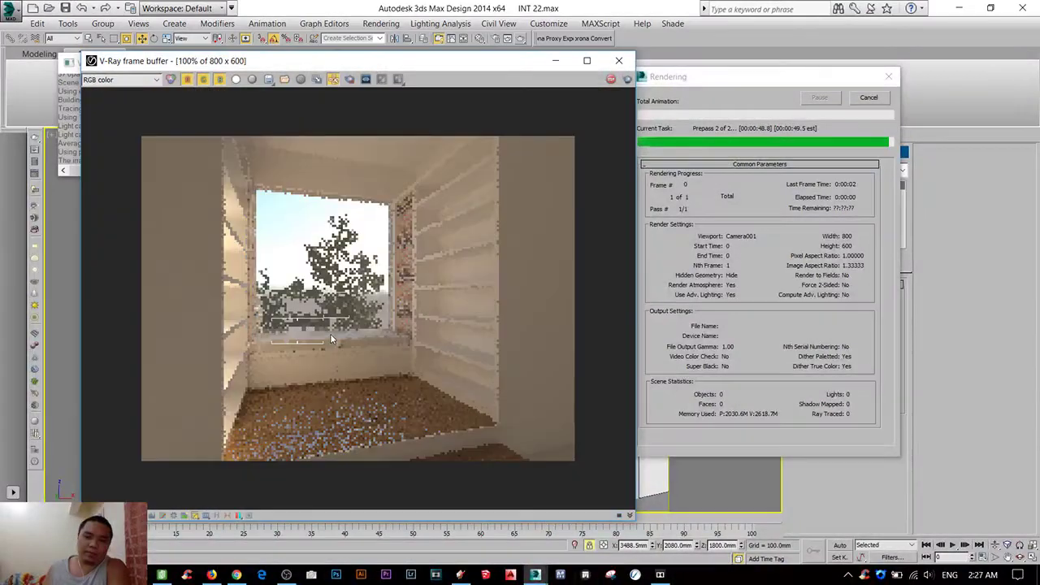
scroll(351, 409, "up", 1)
middle_click_drag(386, 355, 487, 266)
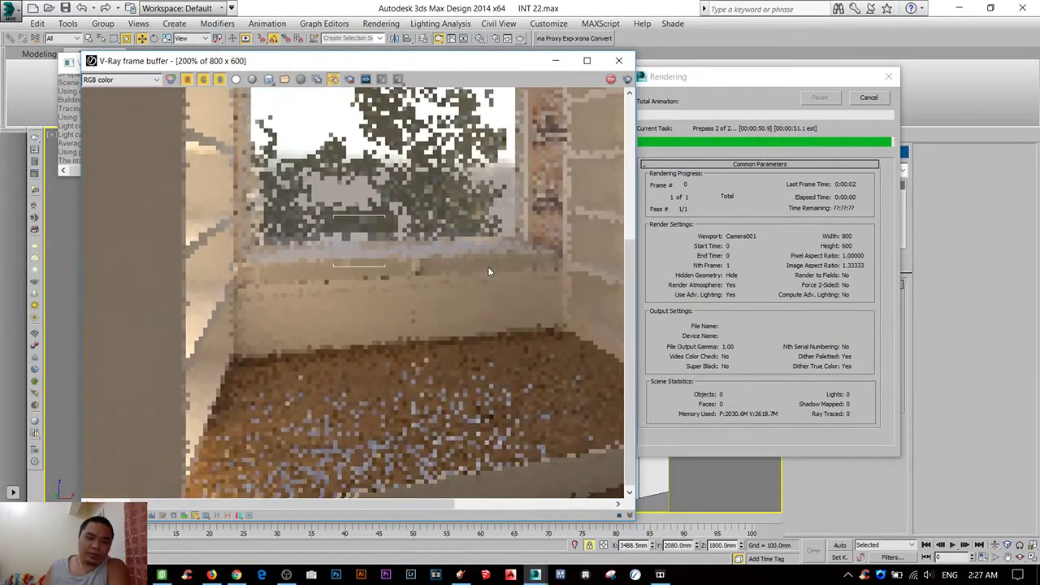
scroll(487, 265, "down", 1)
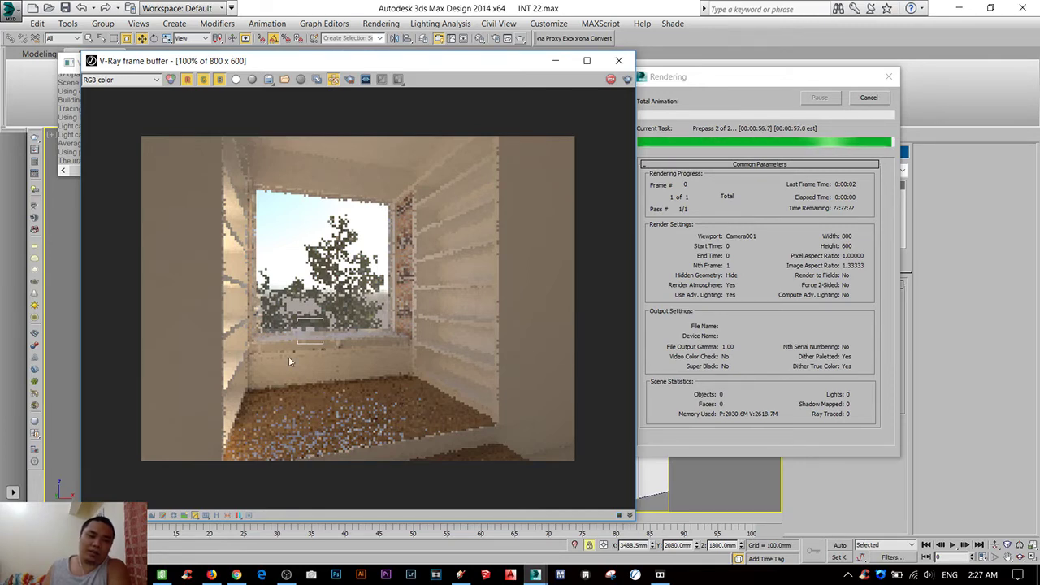
scroll(289, 356, "up", 1)
scroll(336, 373, "down", 1)
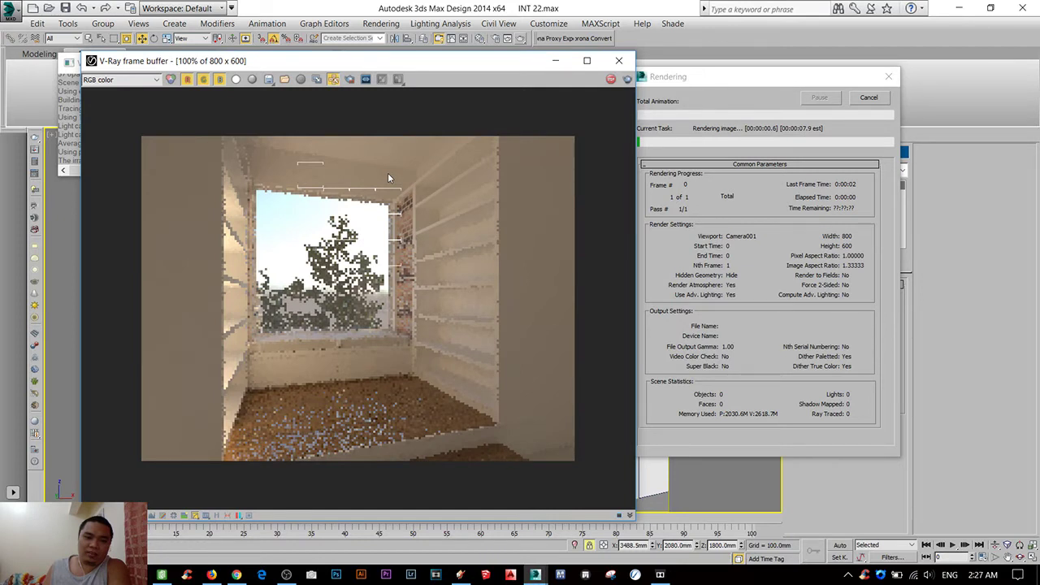
scroll(388, 172, "up", 2)
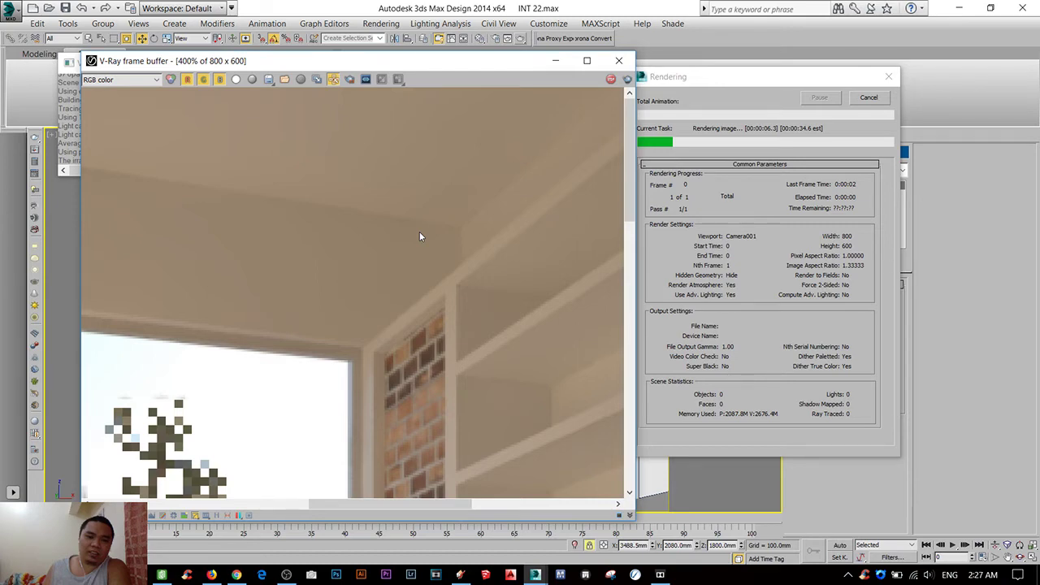
scroll(420, 231, "down", 1)
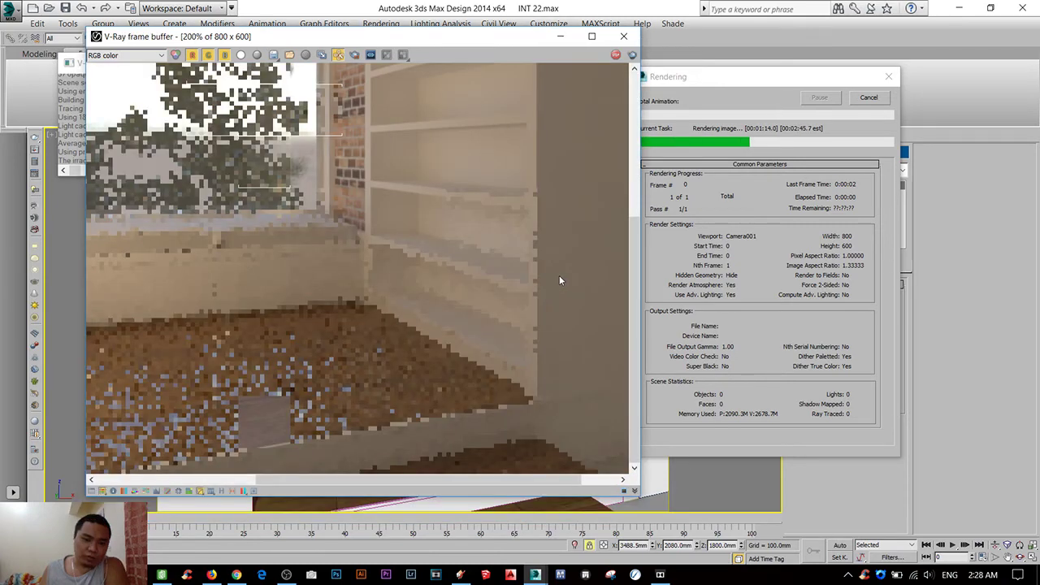